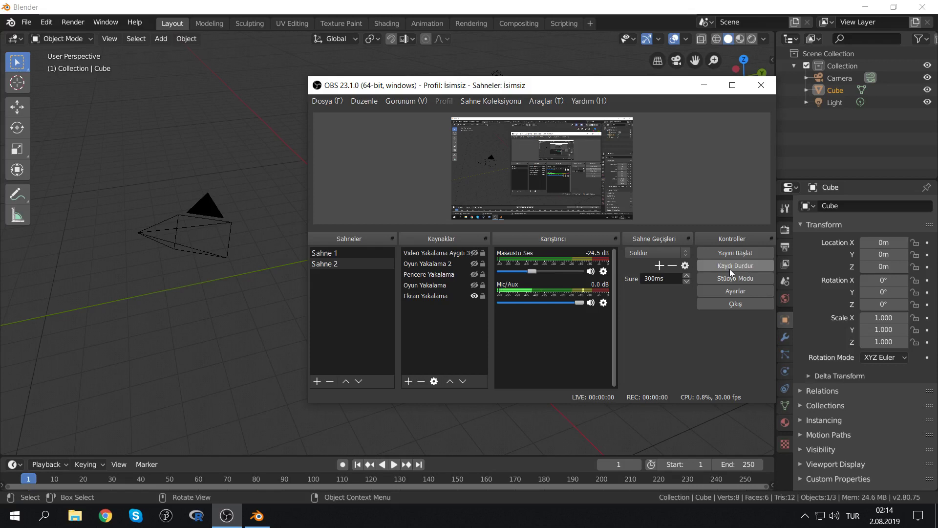
Bring Blender to the front and close the splash screen to reveal the default cube scene
left_click(508, 11)
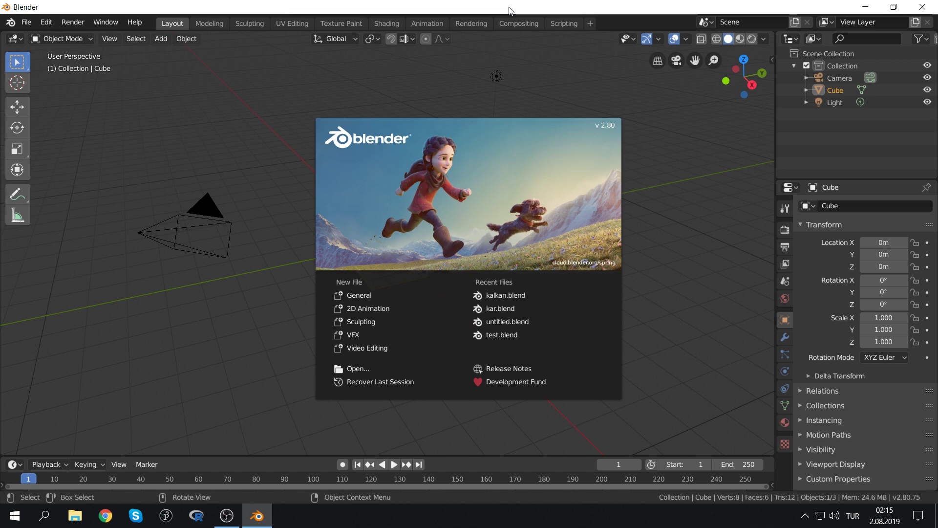
left_click(452, 177)
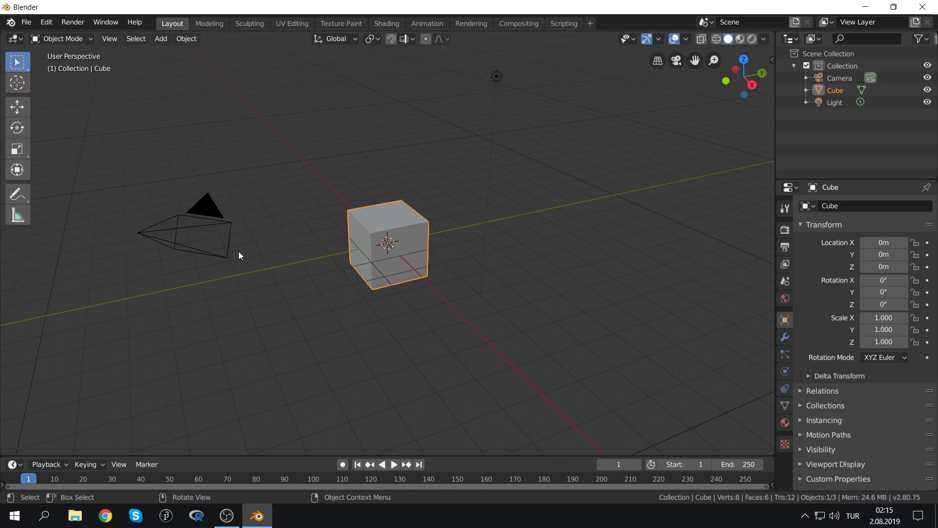
Switch the default cube into Edit Mode
left_click(66, 42)
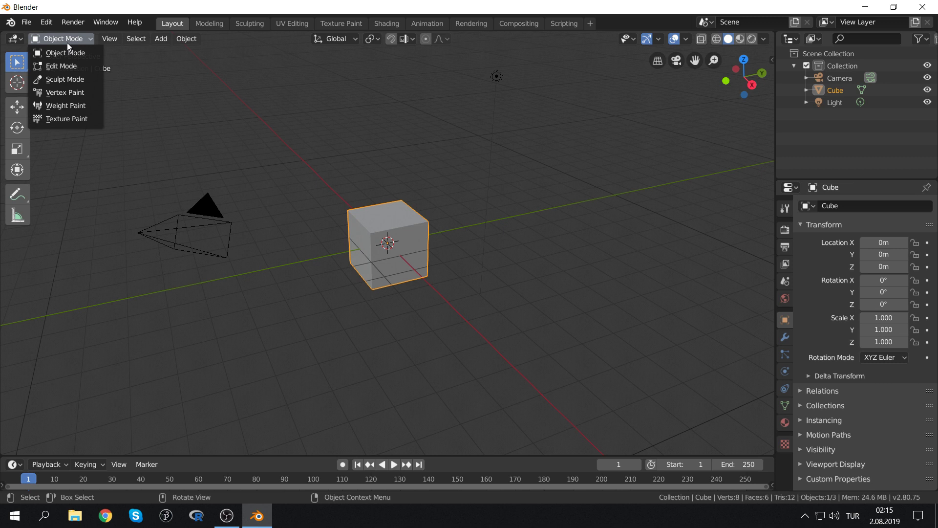
left_click(71, 69)
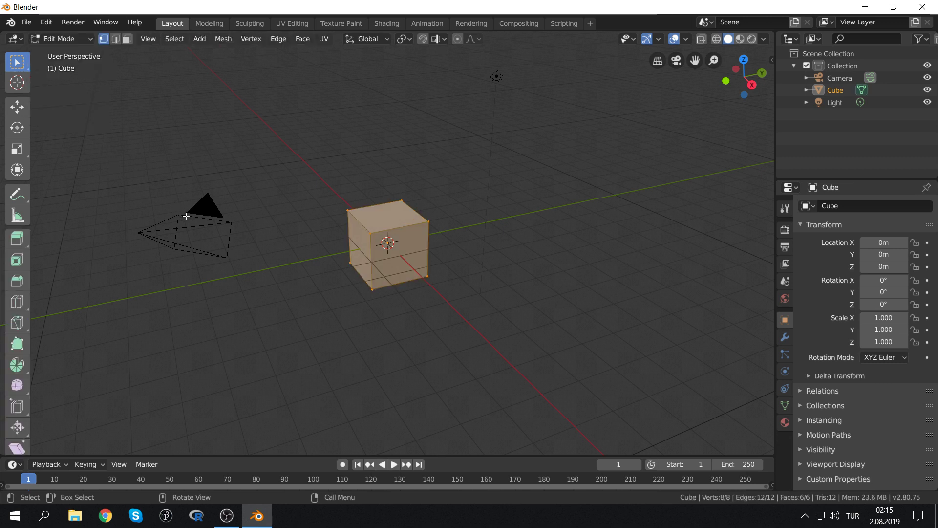
scroll(342, 256, "up", 2)
scroll(342, 257, "up", 4)
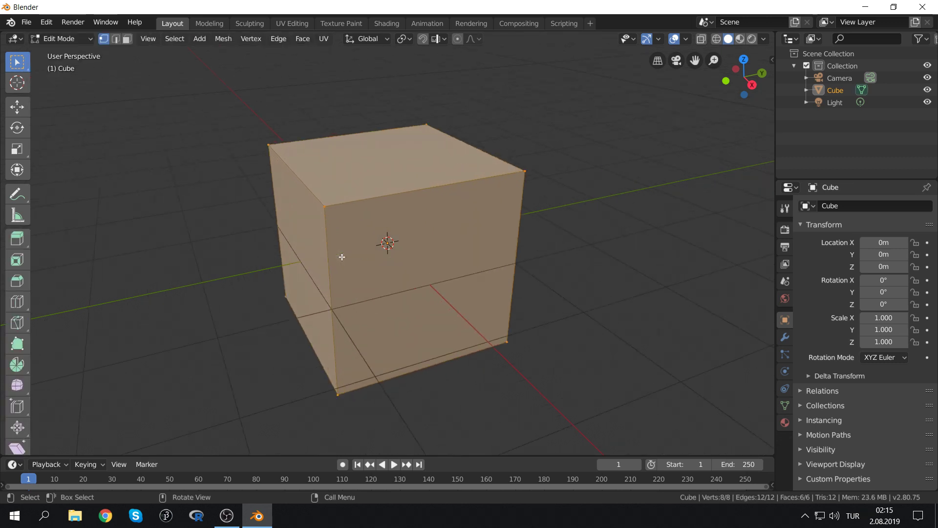
scroll(341, 257, "down", 8)
scroll(342, 256, "up", 2)
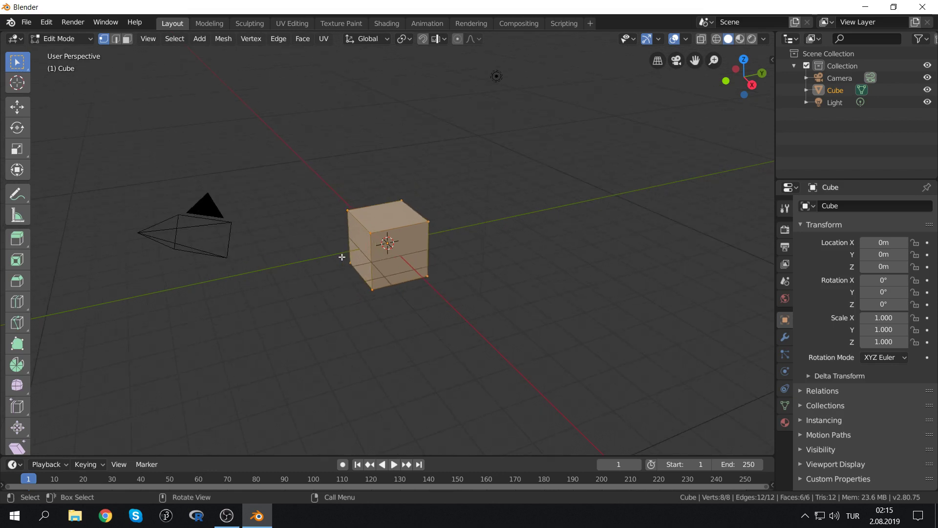
Open the Preferences at the Input settings, then close the window
left_click(26, 22)
mouse_move(45, 22)
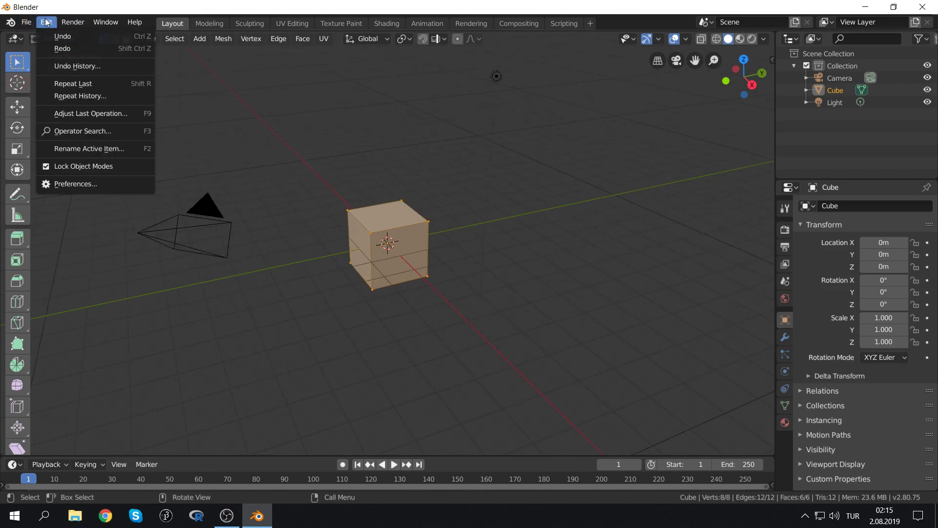
left_click(63, 187)
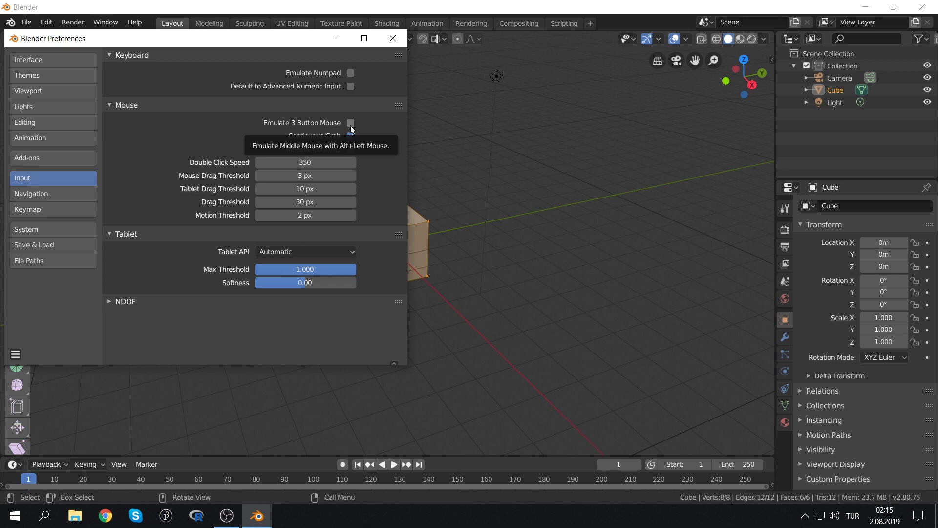
left_click(405, 38)
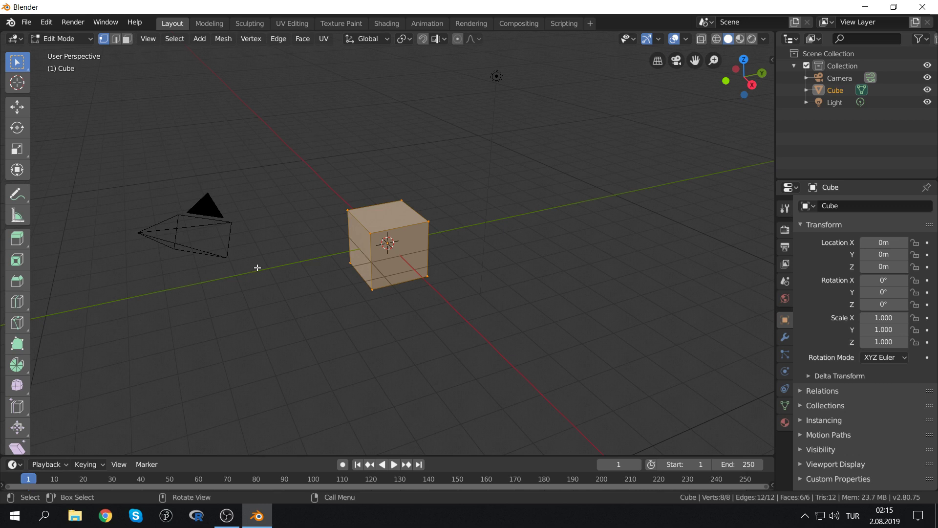
mouse_move(257, 268)
middle_mouse_down()
mouse_move(353, 219)
mouse_move(469, 218)
mouse_move(541, 262)
mouse_move(483, 300)
mouse_move(314, 222)
mouse_move(301, 268)
mouse_move(391, 264)
mouse_move(429, 251)
mouse_move(373, 245)
mouse_move(344, 263)
middle_mouse_up()
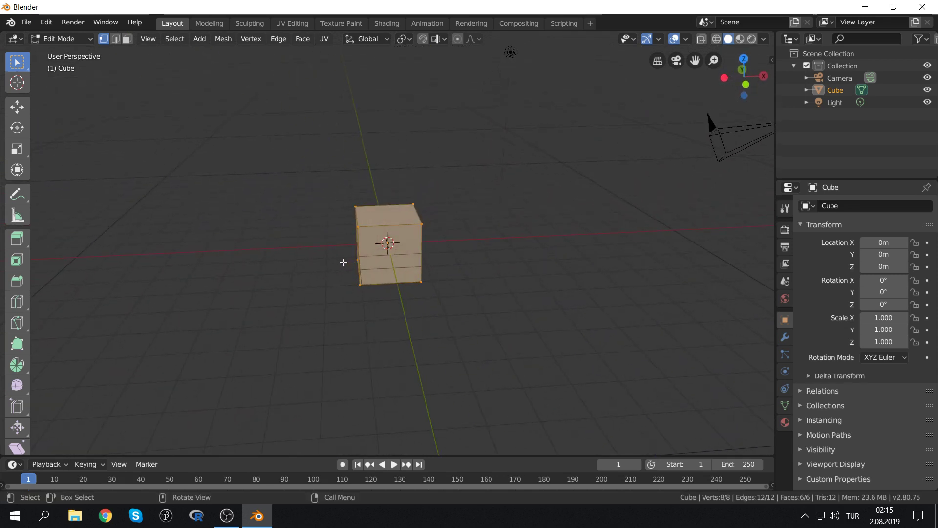
scroll(344, 262, "up", 3)
scroll(344, 262, "down", 3)
scroll(343, 262, "down", 1)
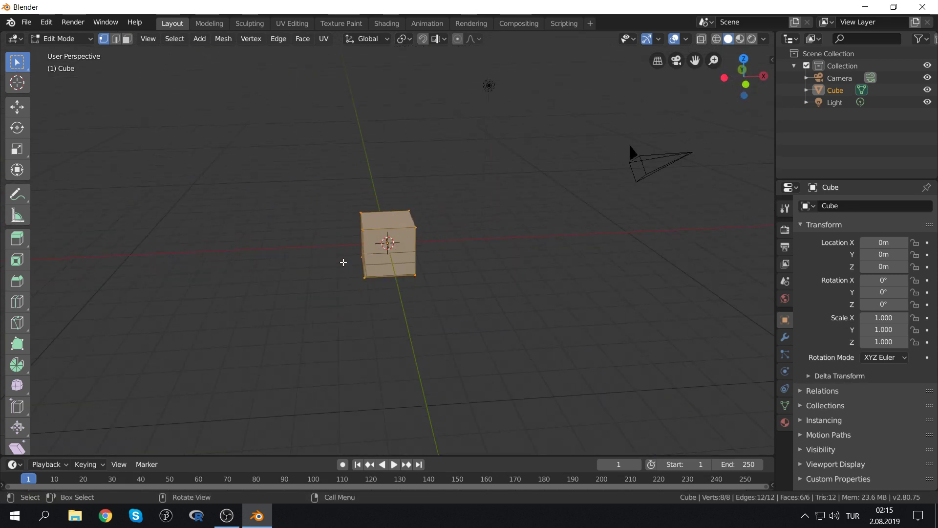
mouse_move(325, 275)
middle_mouse_down()
mouse_move(497, 257)
mouse_move(391, 285)
middle_mouse_up()
scroll(391, 285, "up", 1)
scroll(390, 286, "up", 3)
scroll(392, 287, "up", 1)
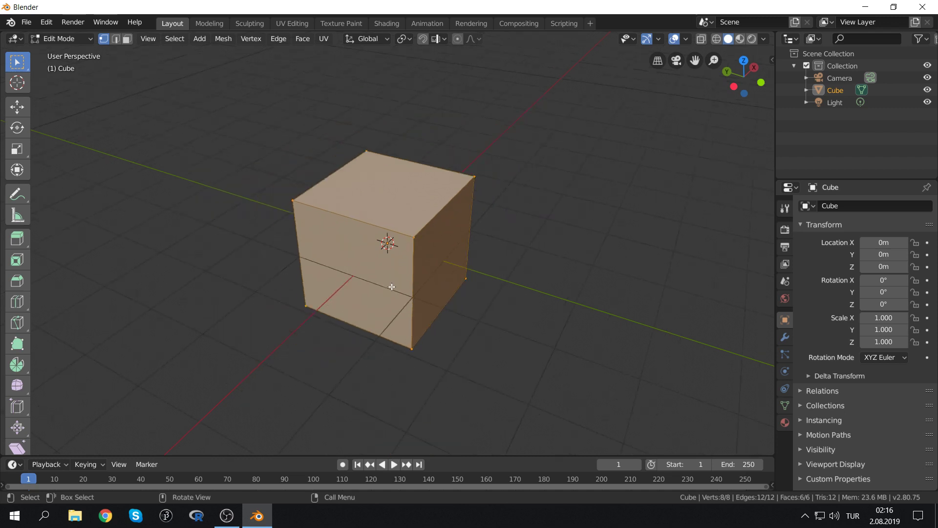
scroll(392, 287, "down", 6)
scroll(392, 286, "up", 5)
scroll(392, 287, "up", 2)
scroll(391, 287, "down", 3)
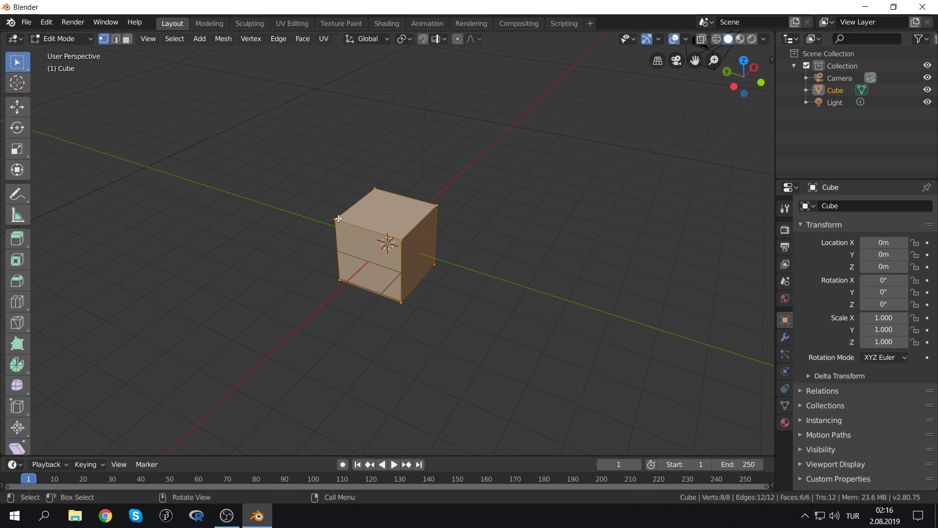
scroll(17, 205, "down", 1)
scroll(17, 244, "down", 1)
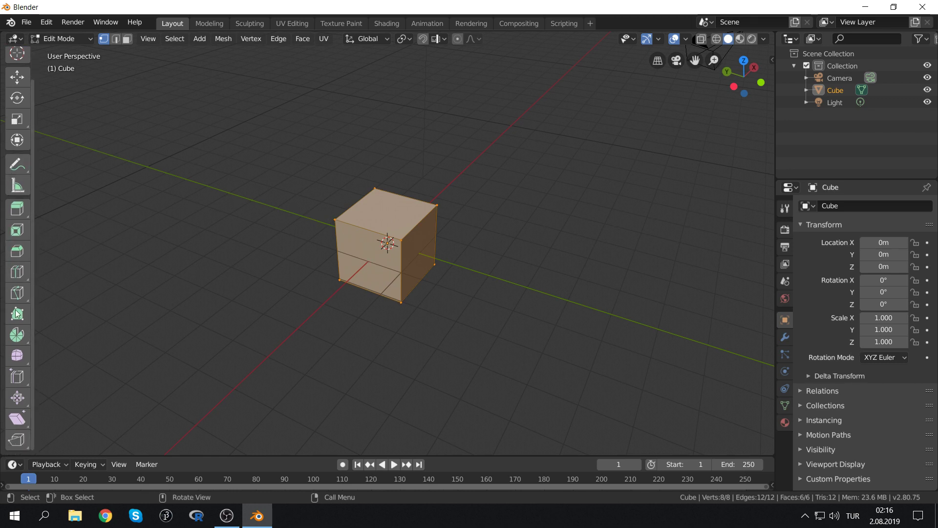
Add a vertical loop cut through the cube's centre, giving 12 vertices and 10 faces
left_click(15, 281)
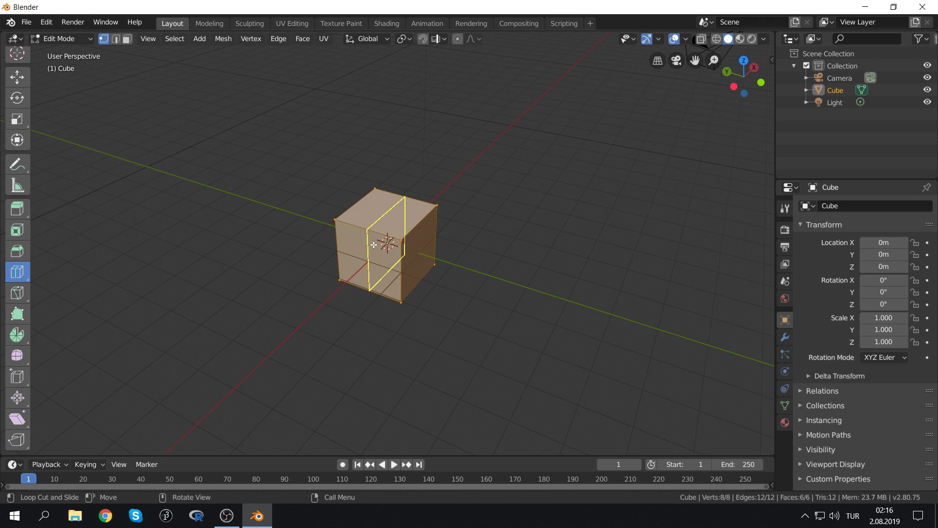
left_click(373, 245)
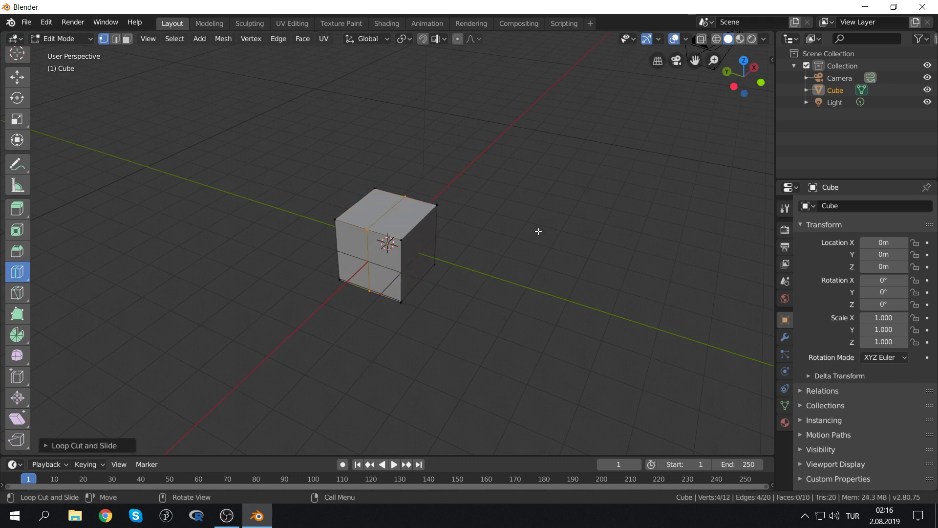
mouse_move(453, 360)
middle_mouse_down()
mouse_move(448, 339)
mouse_move(553, 298)
mouse_move(480, 360)
mouse_move(496, 265)
middle_mouse_up()
scroll(496, 265, "up", 5)
mouse_move(486, 226)
middle_mouse_down()
mouse_move(534, 171)
mouse_move(584, 168)
mouse_move(471, 235)
middle_mouse_up()
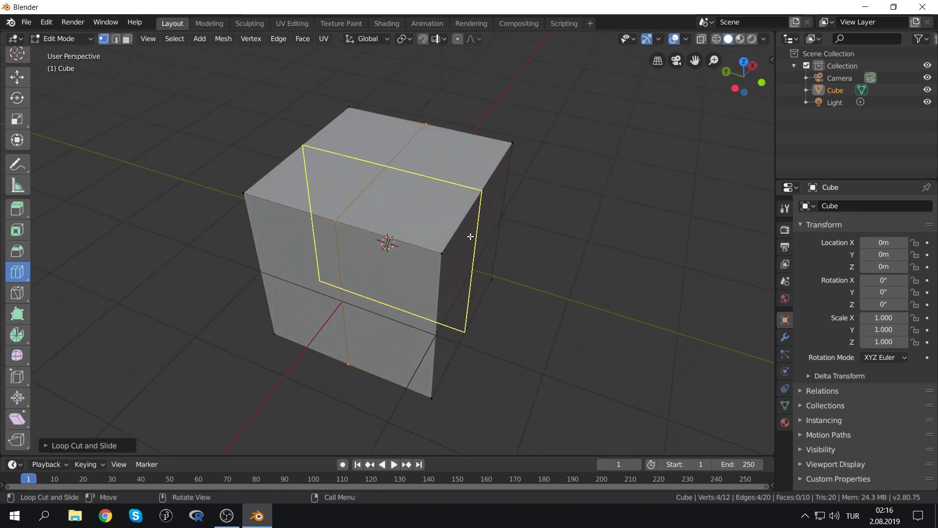
scroll(583, 244, "down", 4)
mouse_move(582, 247)
middle_mouse_down()
mouse_move(605, 218)
mouse_move(591, 216)
middle_mouse_up()
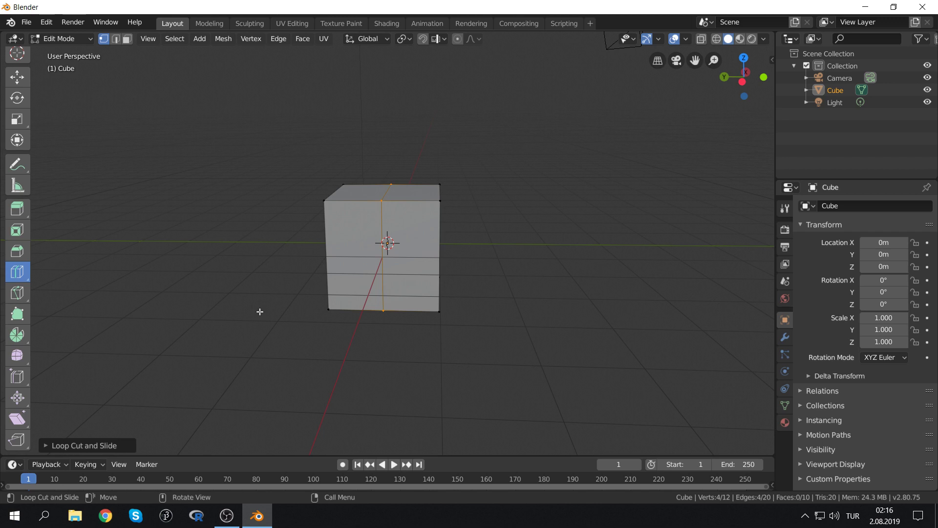
Delete the cube's left-half vertices in wireframe view, leaving an 8-vertex open half box
left_click(716, 40)
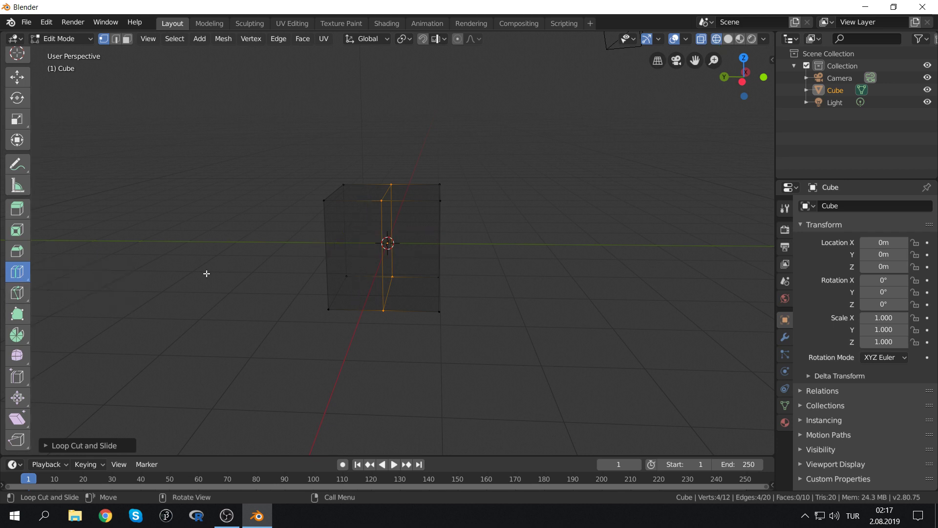
scroll(147, 234, "up", 3)
scroll(23, 112, "up", 2)
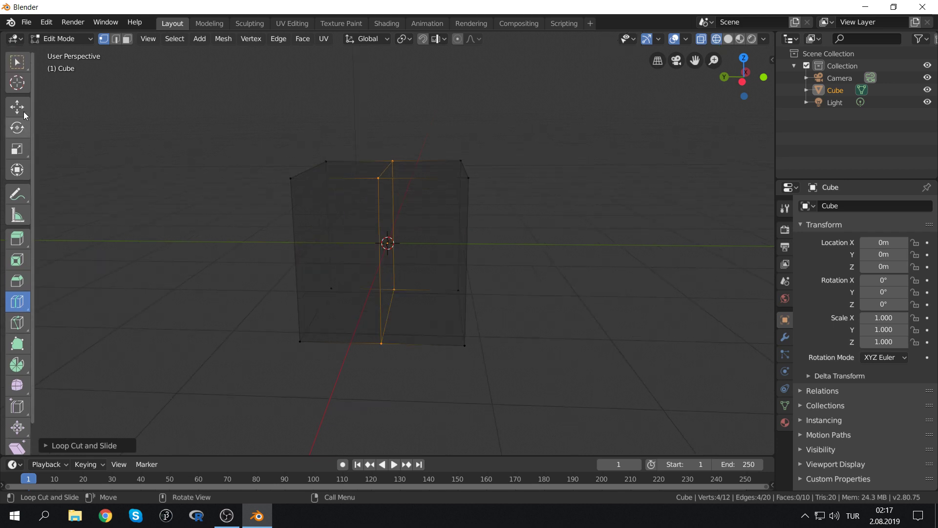
left_click(18, 62)
left_click_drag(246, 123, 361, 412)
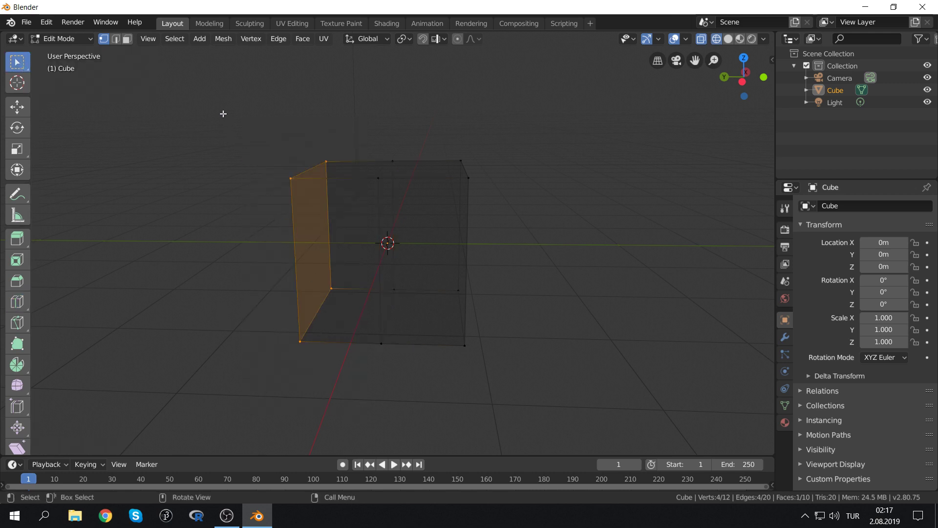
left_click_drag(223, 112, 359, 398)
key("x")
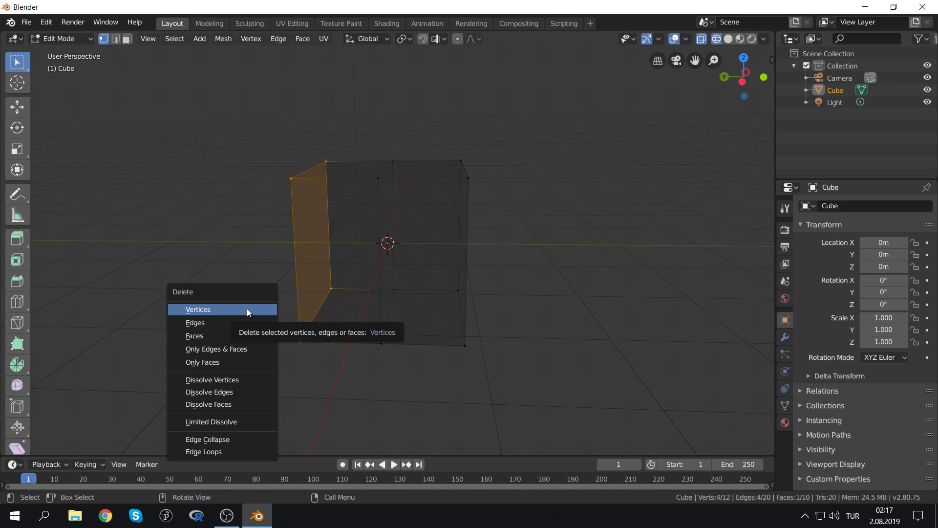
left_click(248, 309)
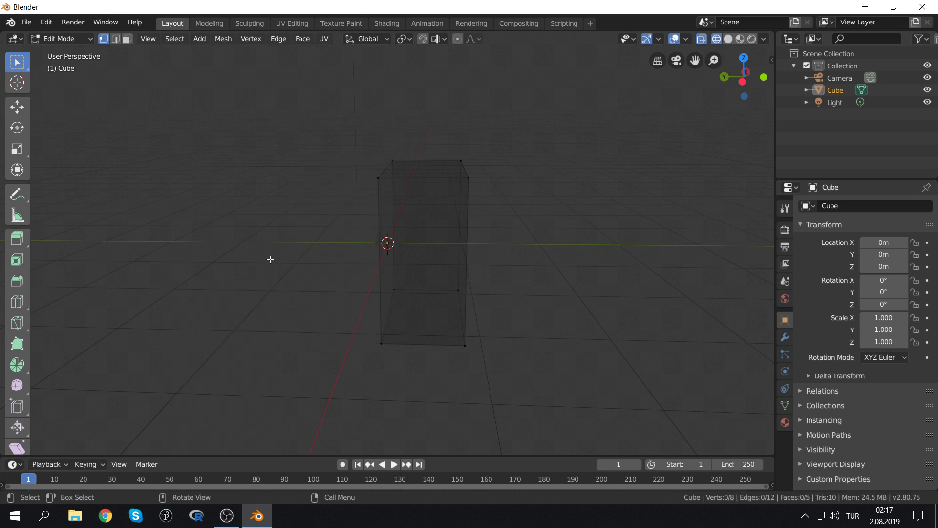
mouse_move(270, 259)
middle_mouse_down()
mouse_move(308, 241)
mouse_move(362, 255)
mouse_move(333, 262)
middle_mouse_up()
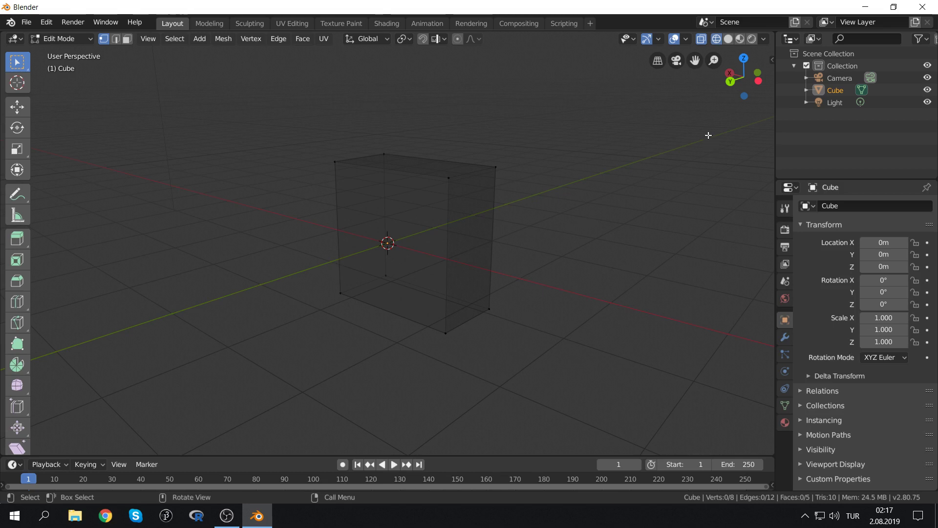
Return to solid shading and put the half cube back in Object Mode
left_click(729, 42)
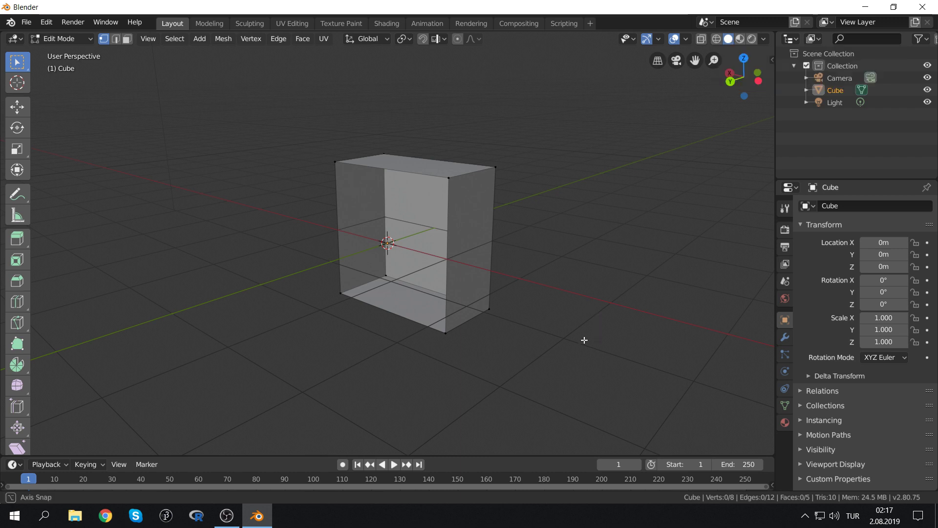
mouse_move(584, 339)
middle_mouse_down()
mouse_move(526, 339)
mouse_move(570, 336)
mouse_move(573, 347)
middle_mouse_up()
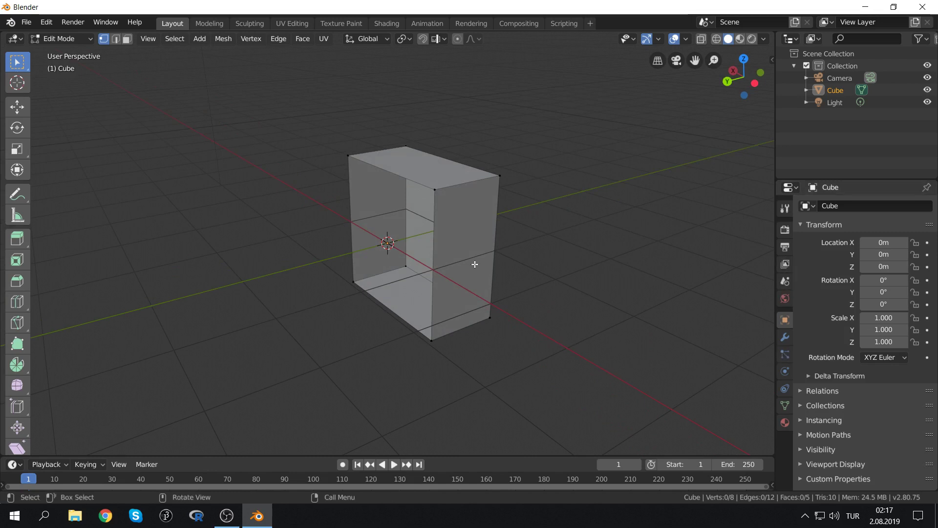
left_click(71, 44)
left_click(69, 54)
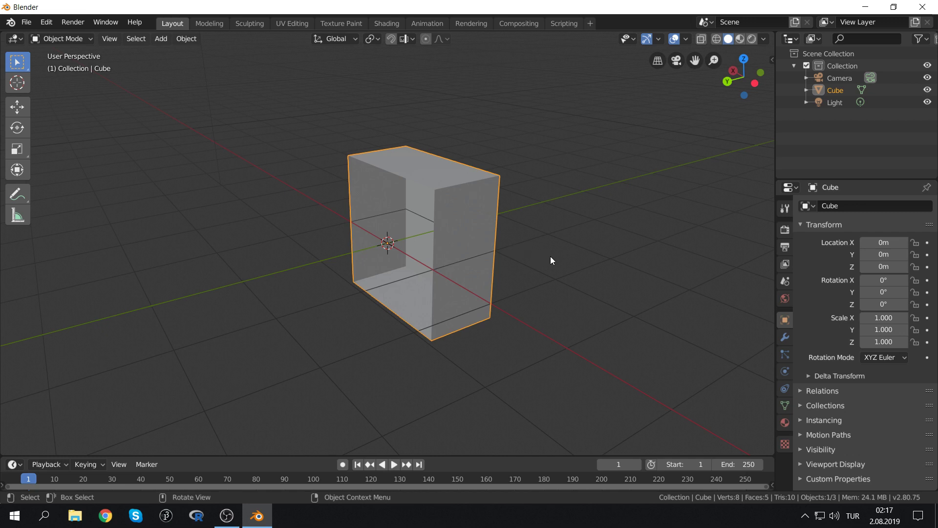
scroll(464, 228, "down", 2)
scroll(396, 161, "down", 6)
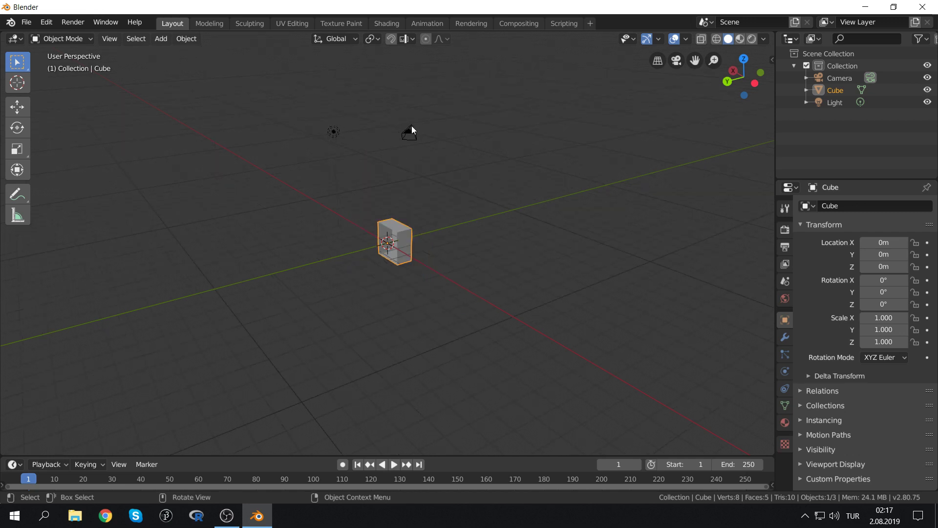
scroll(407, 208, "up", 6)
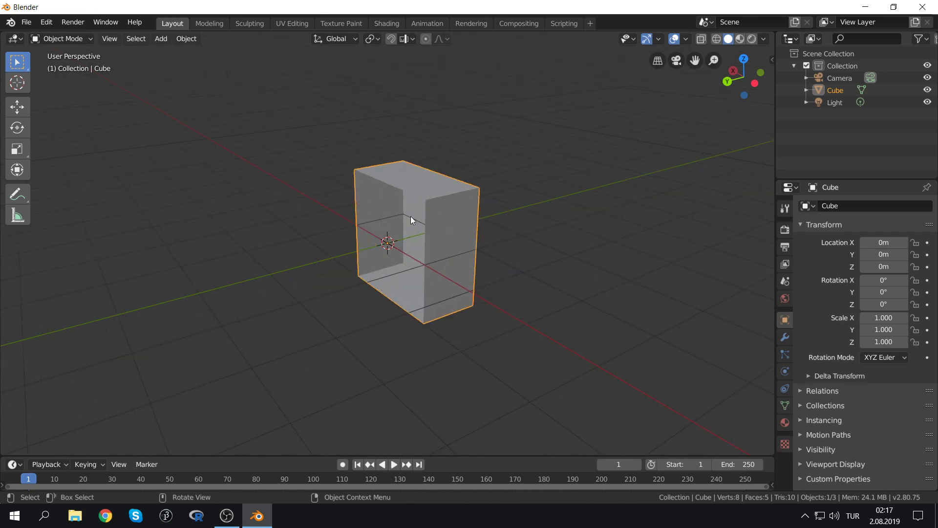
Add a Mirror modifier mirroring along Y instead of X, then return to Edit Mode
left_click(783, 337)
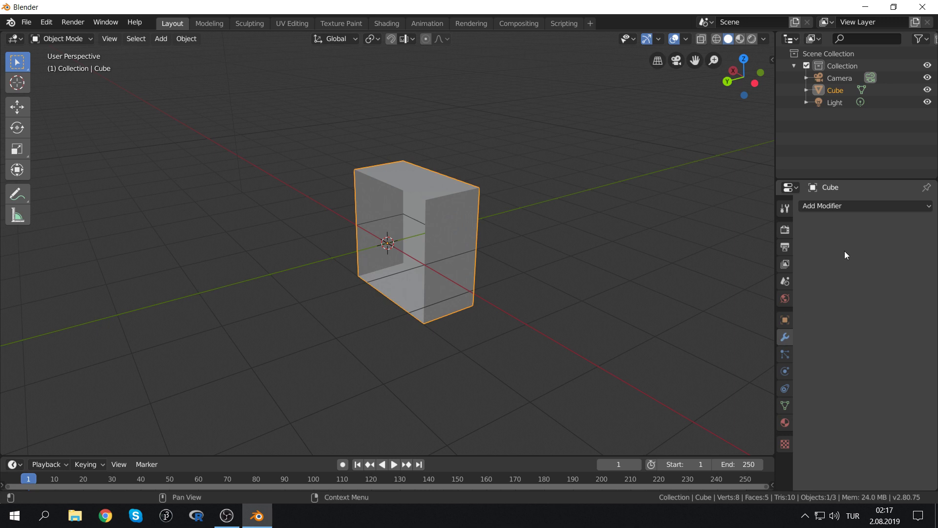
left_click(863, 210)
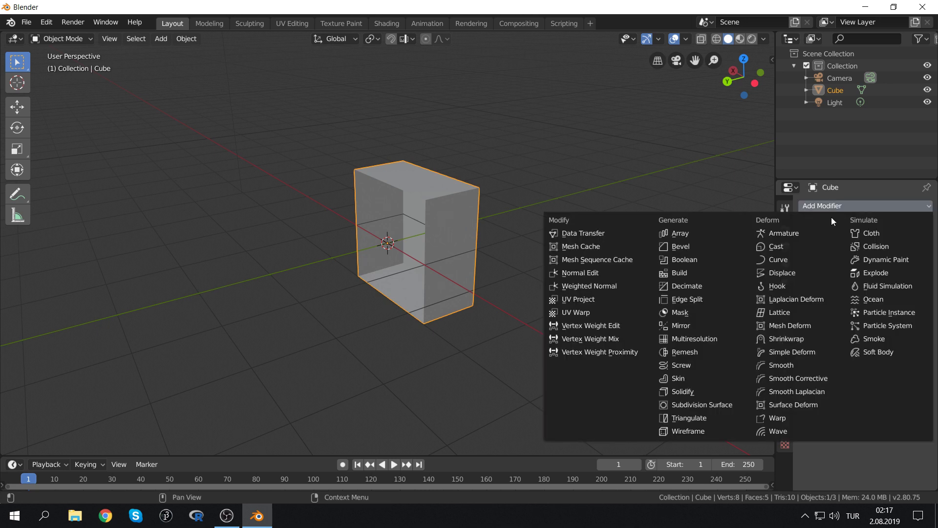
left_click(704, 326)
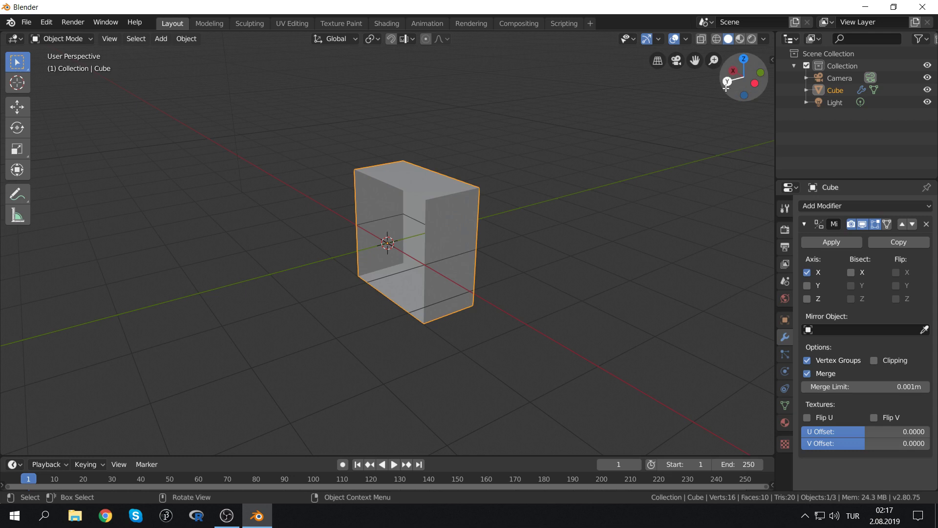
left_click(806, 272)
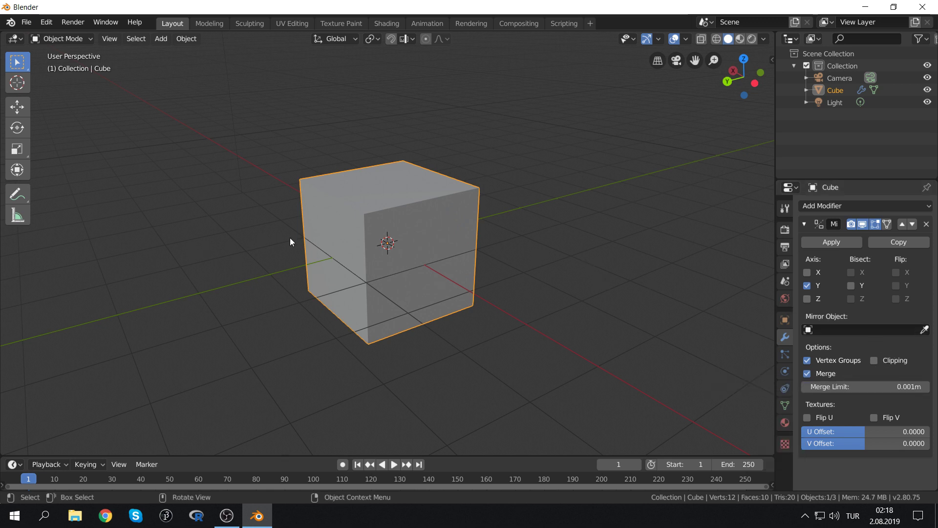
key("Tab")
Test-move a top corner vertex along Y, then undo the move
left_click(427, 200)
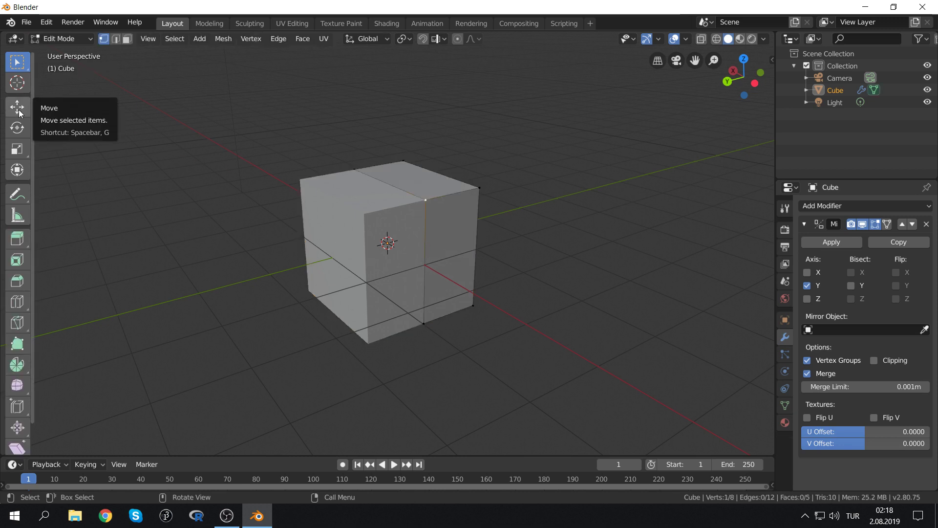
left_click(18, 107)
left_click_drag(384, 209, 420, 215)
middle_click_drag(442, 208, 440, 251)
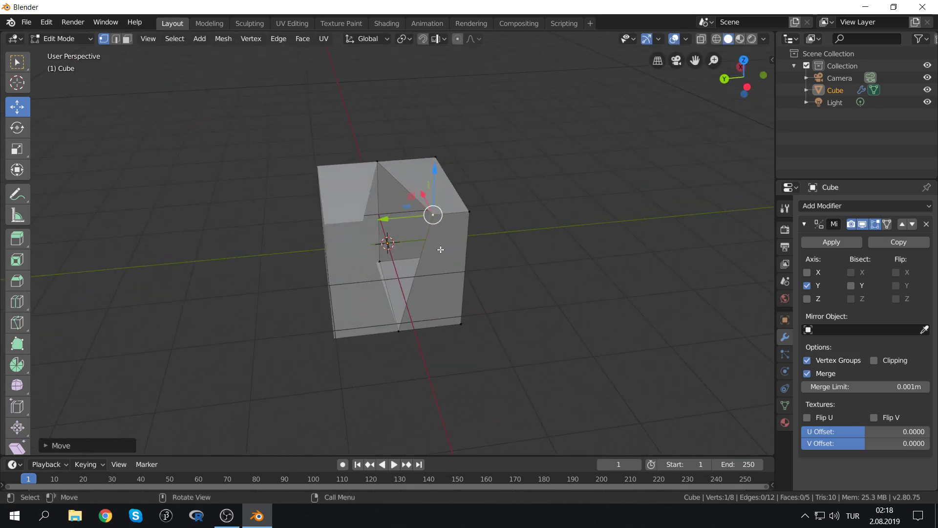
key("ctrl+z")
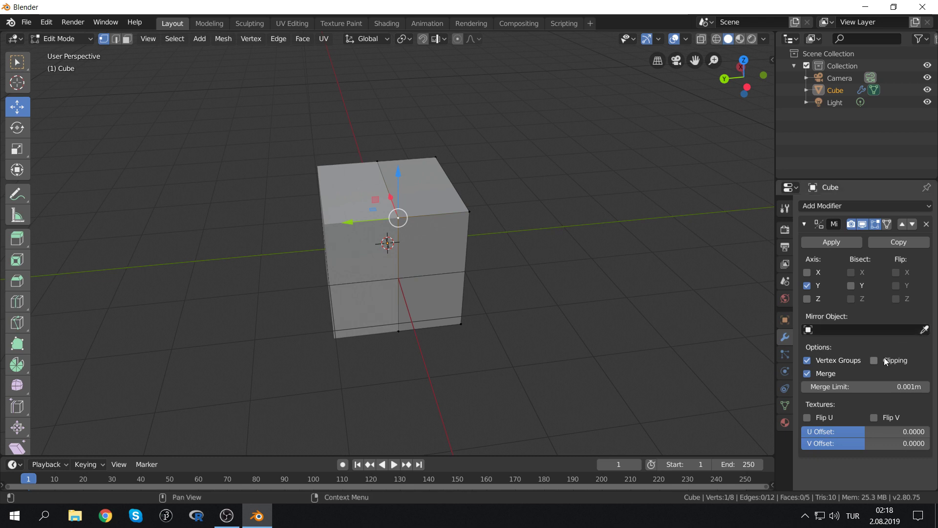
Enable Clipping on the Mirror modifier and move the vertex again
left_click(874, 361)
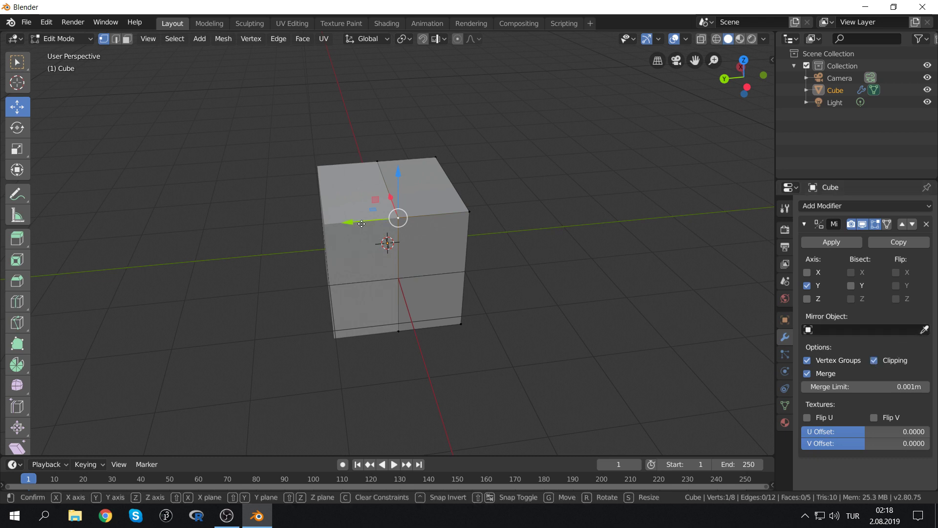
mouse_move(368, 227)
left_mouse_down()
mouse_move(560, 210)
mouse_move(562, 220)
left_mouse_up()
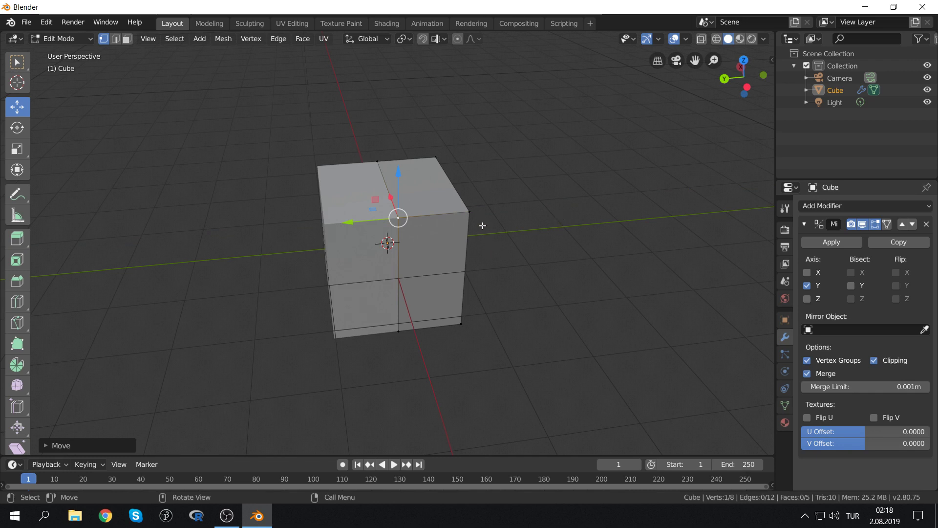
mouse_move(486, 228)
middle_mouse_down()
mouse_move(474, 259)
mouse_move(433, 237)
mouse_move(411, 262)
mouse_move(424, 262)
middle_mouse_up()
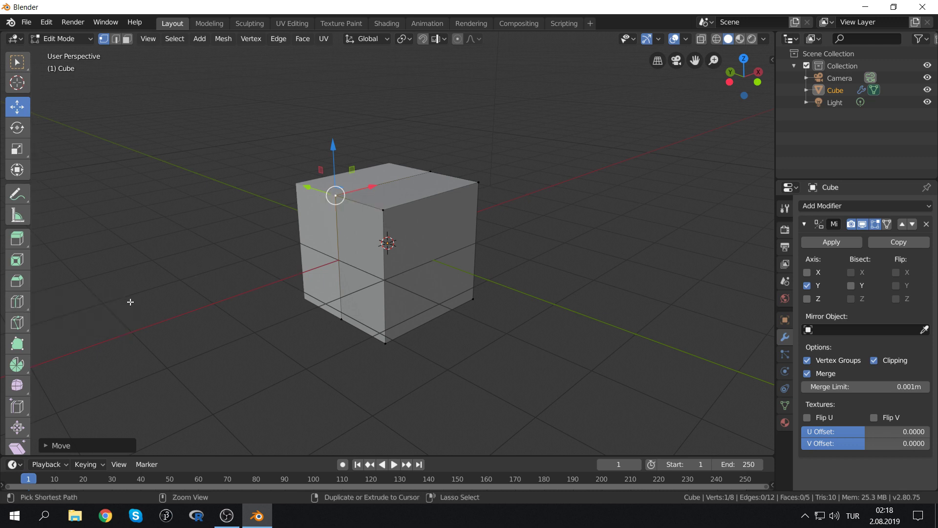
Add five vertical loop cuts across the cube
key("ctrl+r")
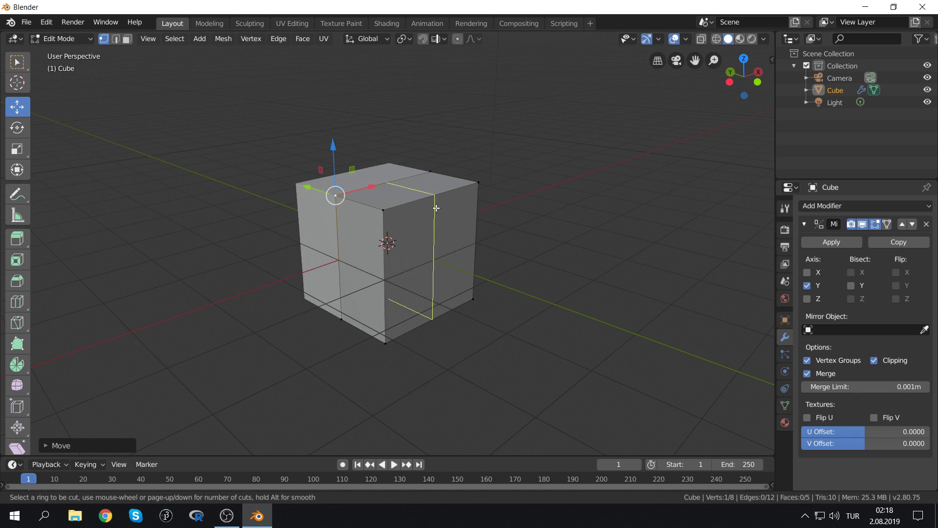
scroll(436, 208, "up", 4)
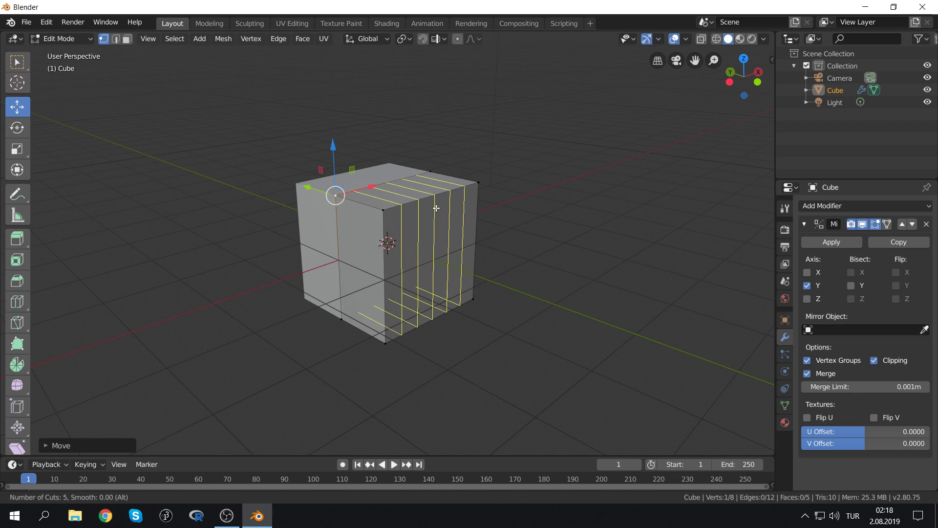
left_click(436, 207)
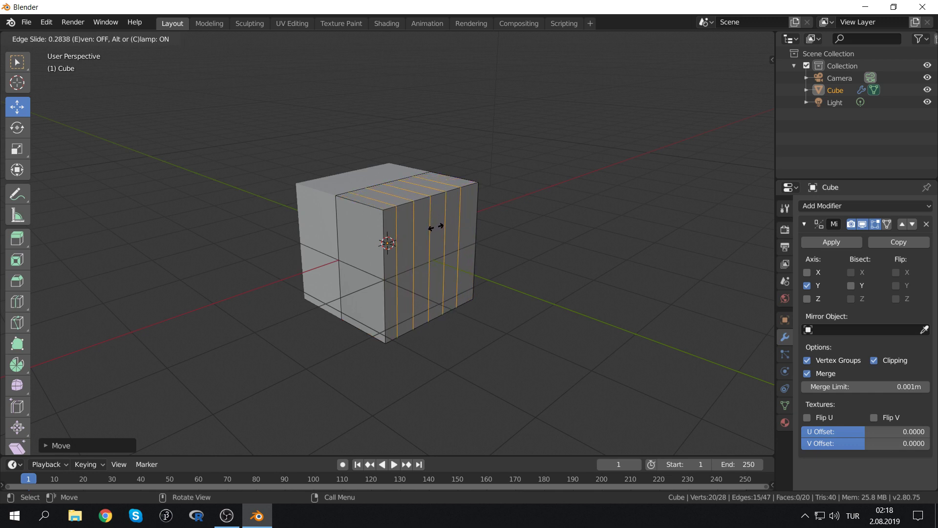
left_click(435, 227)
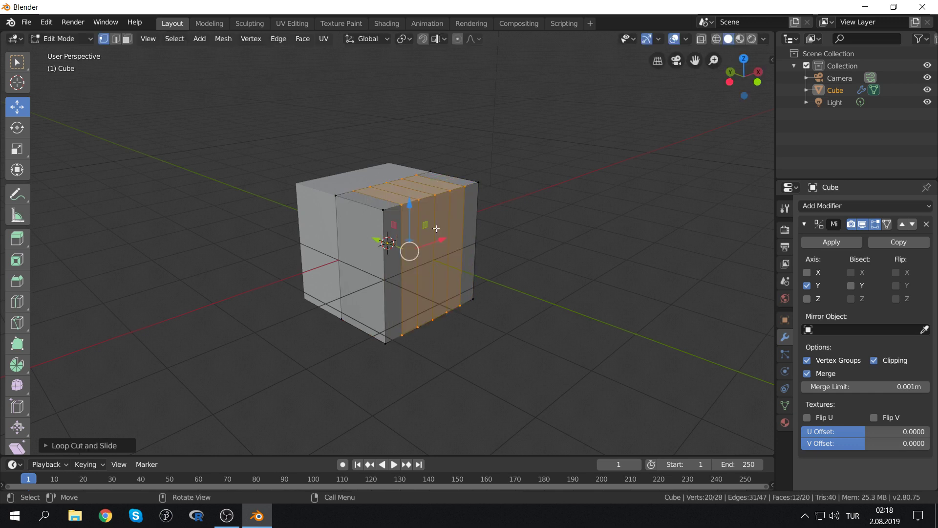
mouse_move(470, 197)
middle_mouse_down()
mouse_move(488, 155)
mouse_move(502, 151)
middle_mouse_up()
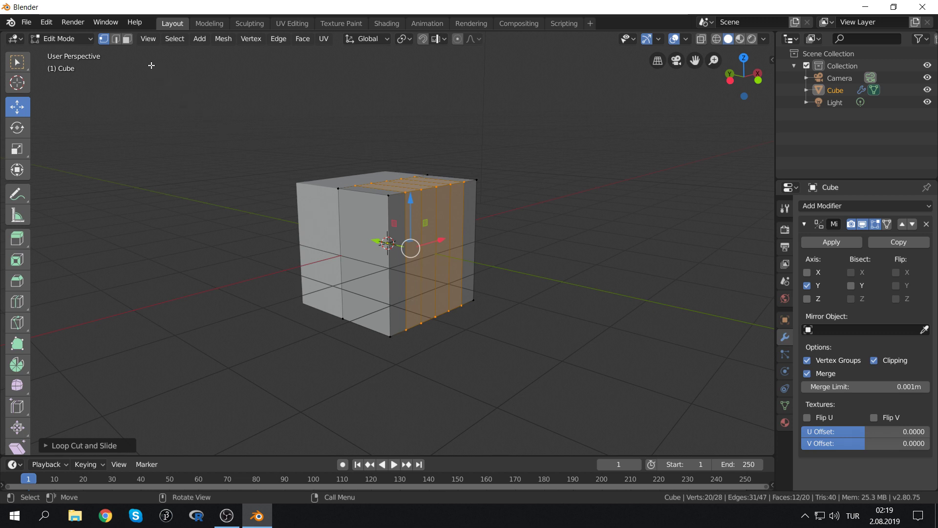
Select a narrow face strip in Face mode and reorient the view from the front
left_click(129, 42)
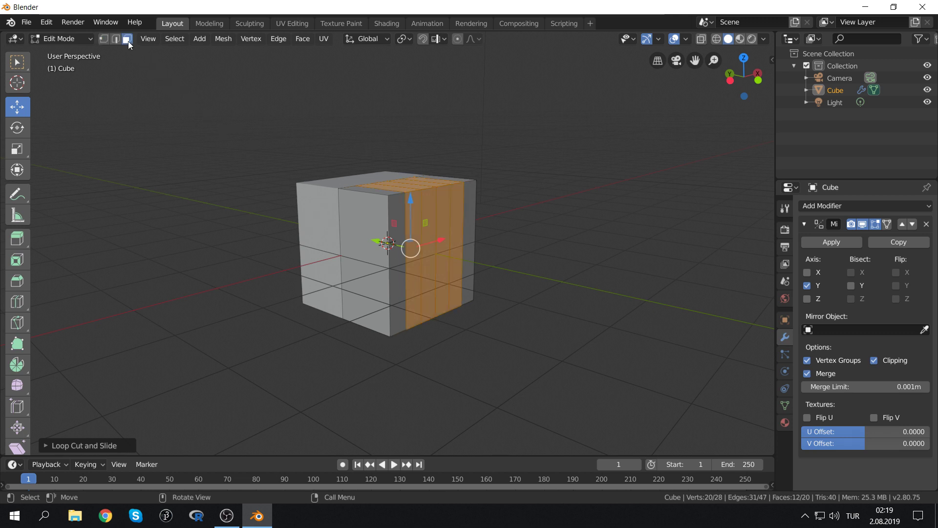
left_click(359, 232, "alt")
middle_click_drag(448, 339, 416, 313)
left_click(398, 320)
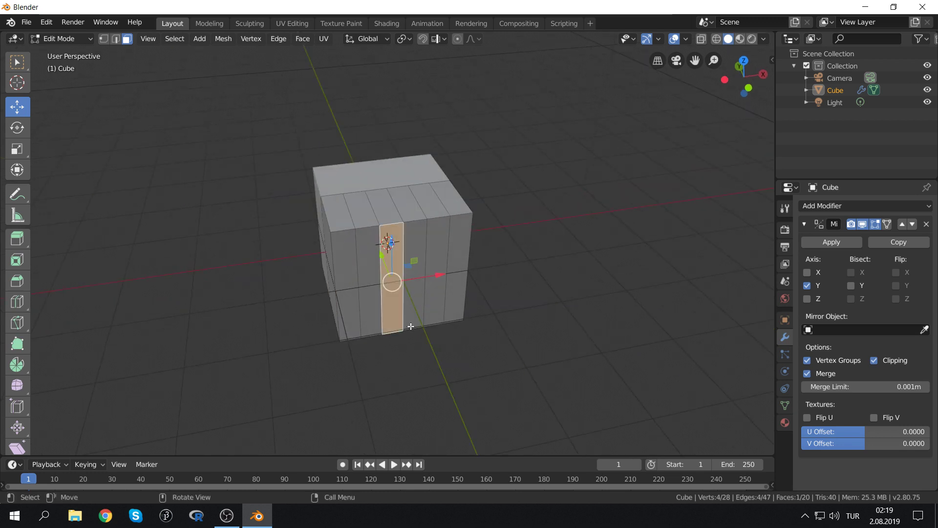
key("KP_1")
key("KP_4")
key("KP_4")
middle_click_drag(361, 285, 441, 248)
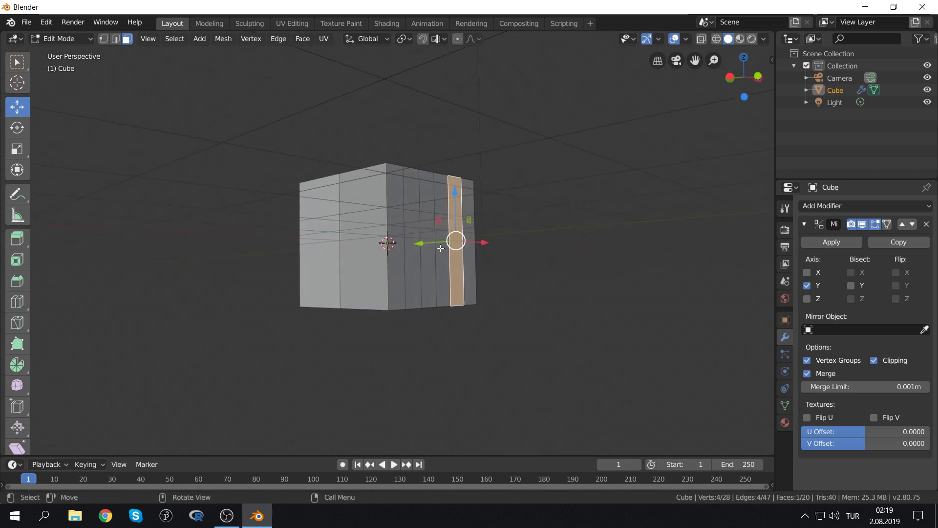
Add eight horizontal loop cuts, leaving them centred
key("ctrl+r")
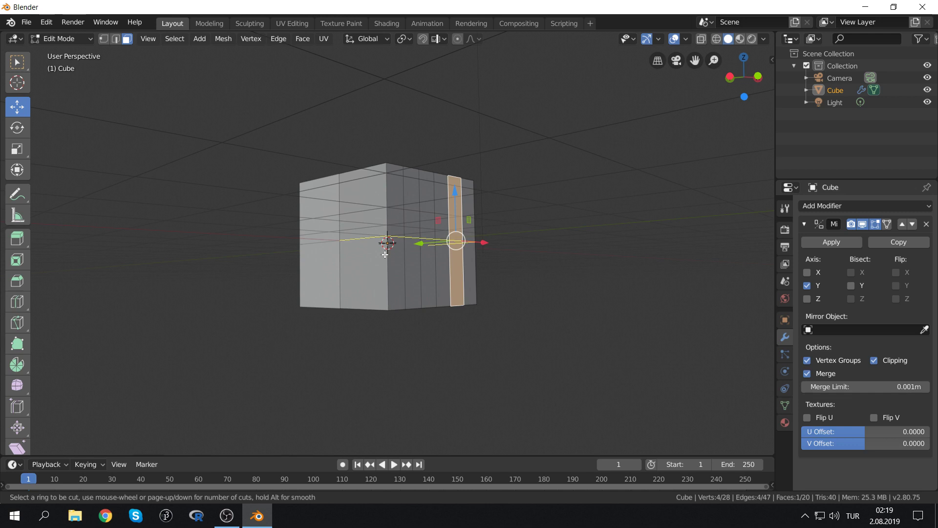
scroll(385, 254, "up", 3)
scroll(385, 254, "up", 1)
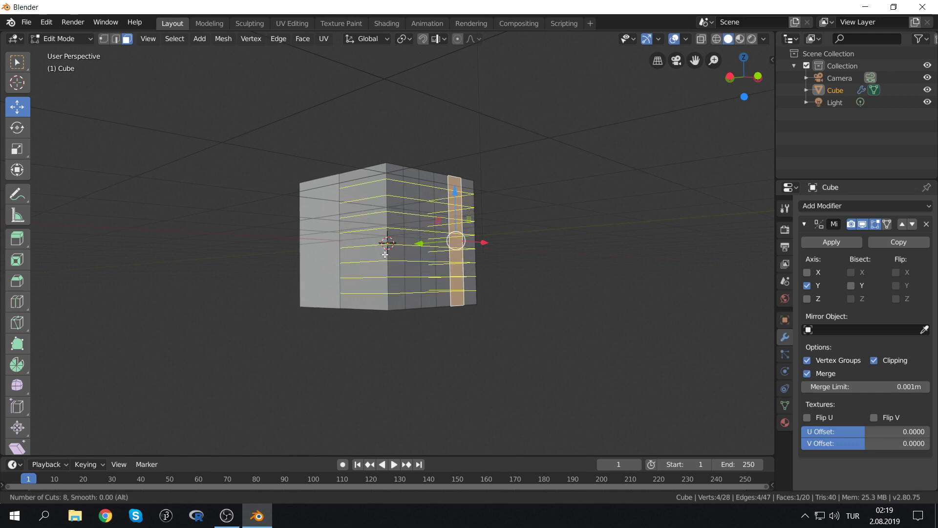
scroll(385, 254, "up", 1)
scroll(385, 254, "up", 1)
scroll(385, 254, "up", 1)
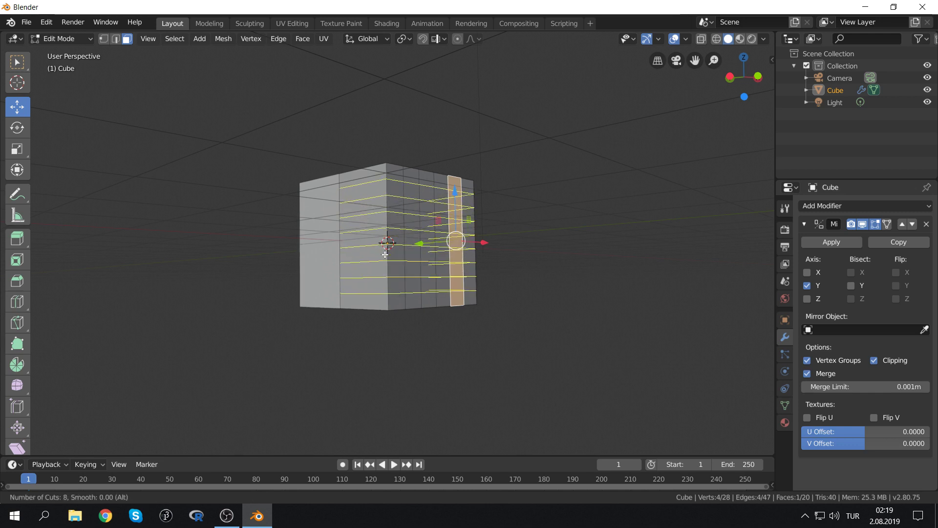
left_click(385, 254)
right_click(384, 254)
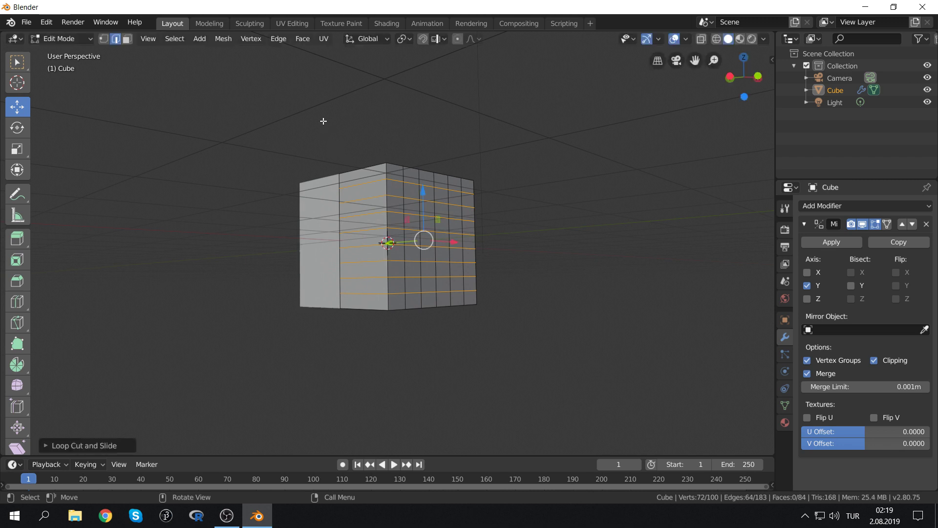
middle_click_drag(362, 200, 372, 157)
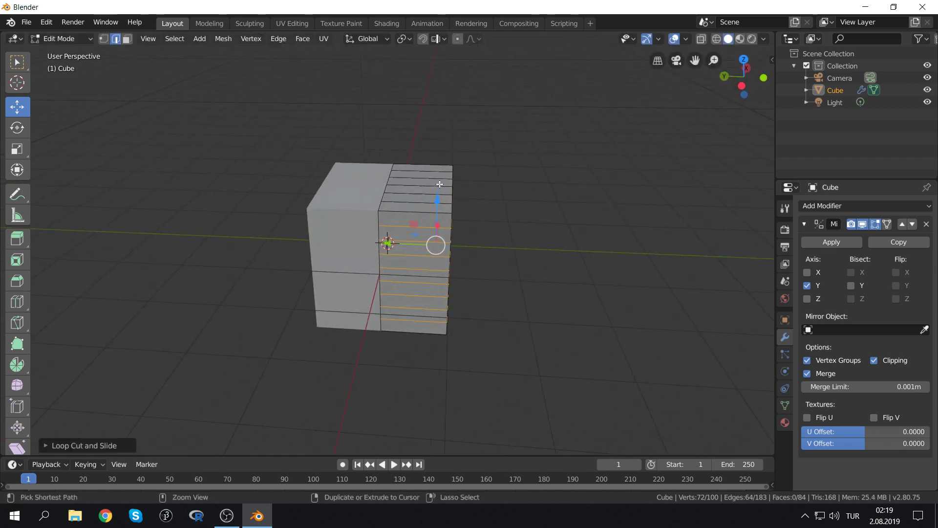
Add six more vertical loop cuts and cancel one extra cut, reaching 280 vertices
key("ctrl+r")
scroll(422, 214, "up", 2)
scroll(422, 213, "up", 3)
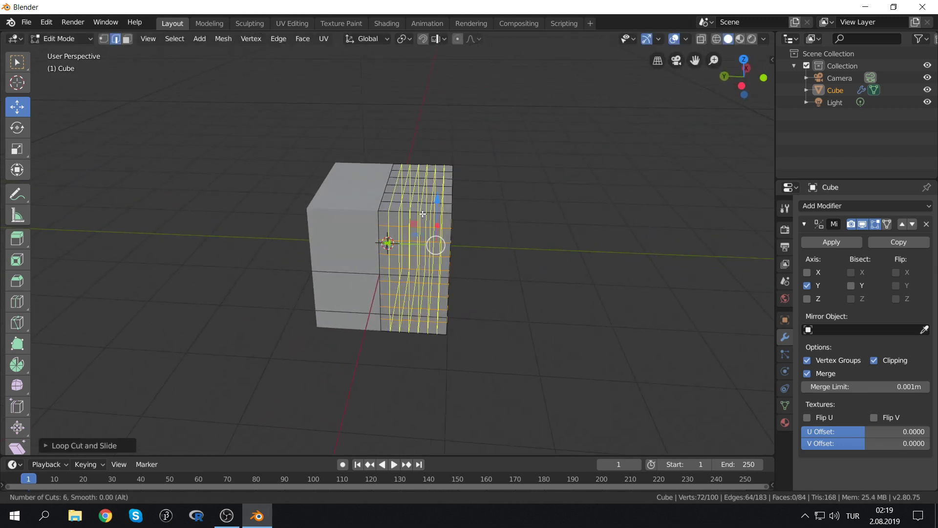
left_click(423, 213)
right_click(423, 213)
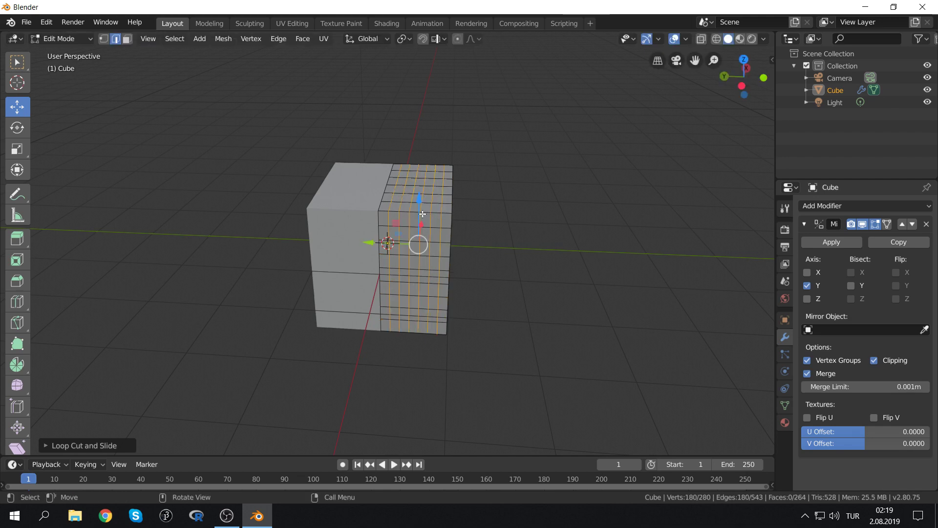
mouse_move(545, 327)
middle_mouse_down()
mouse_move(427, 264)
mouse_move(464, 311)
mouse_move(437, 309)
middle_mouse_up()
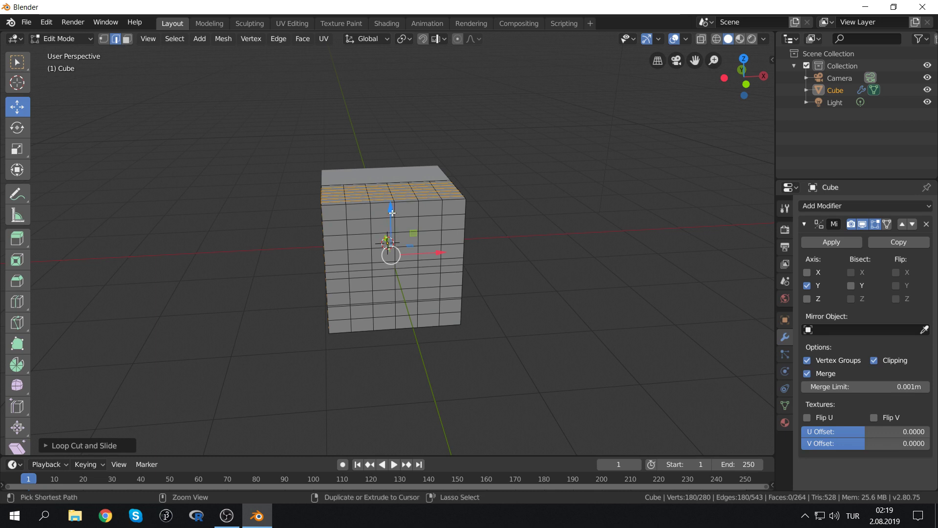
key("ctrl+r")
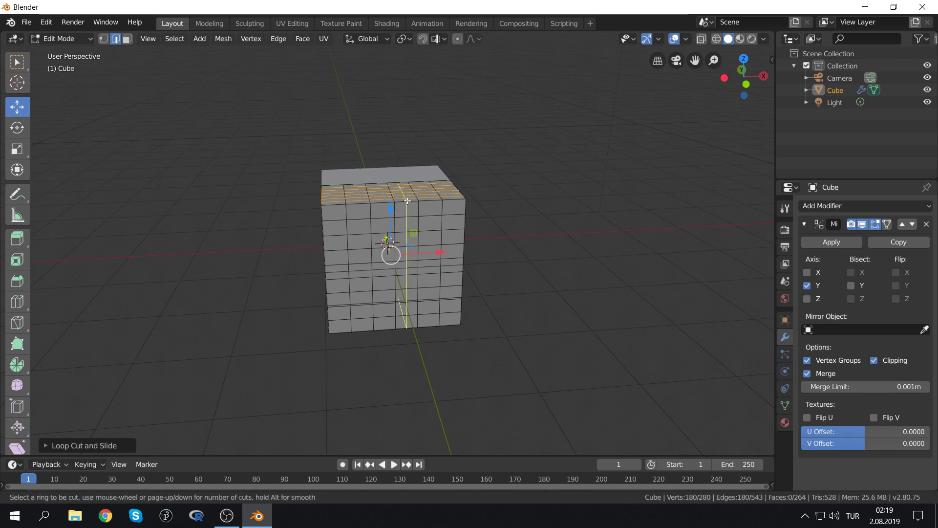
scroll(409, 201, "up", 6)
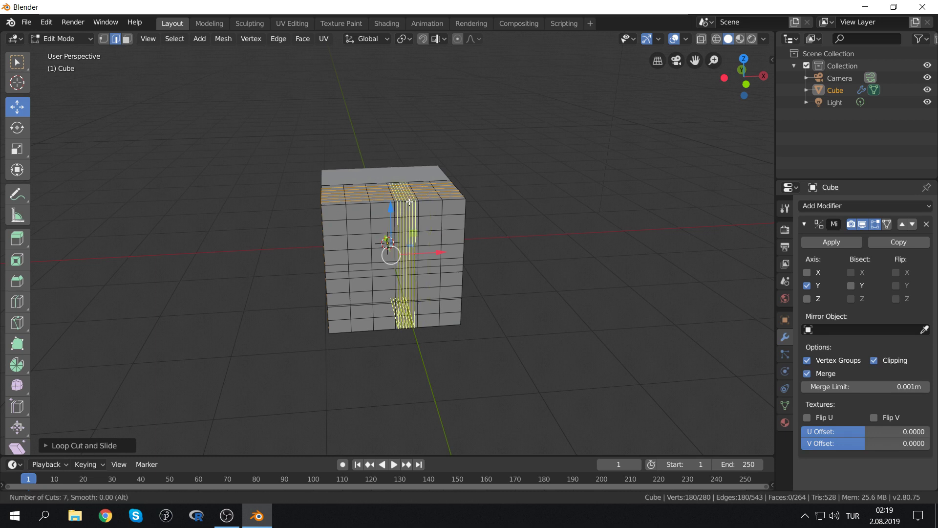
key("Escape")
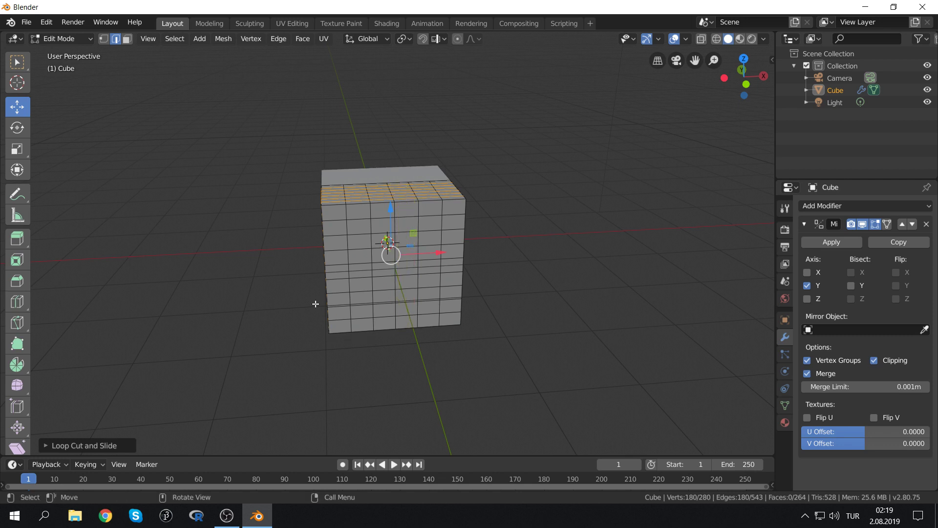
middle_click_drag(316, 304, 367, 251)
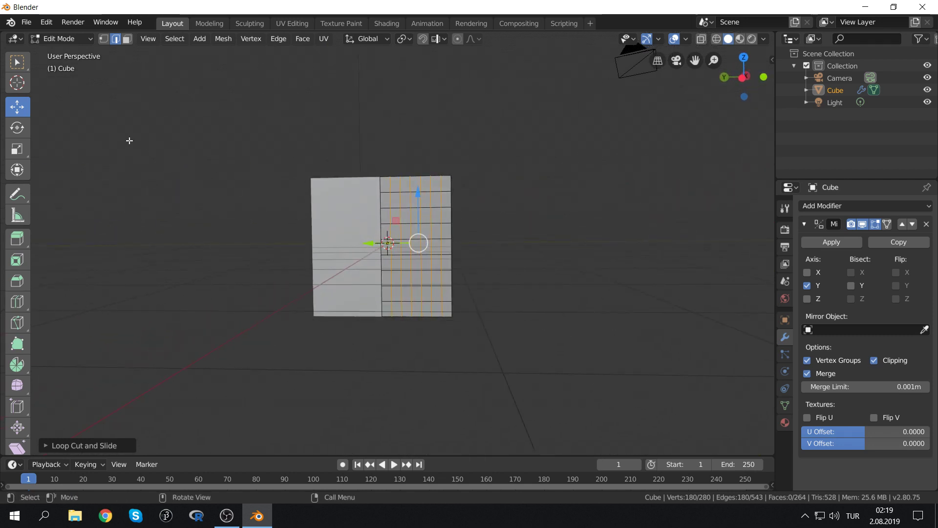
Select an L-shaped set of five faces on the cube's side in Face mode
left_click(127, 40)
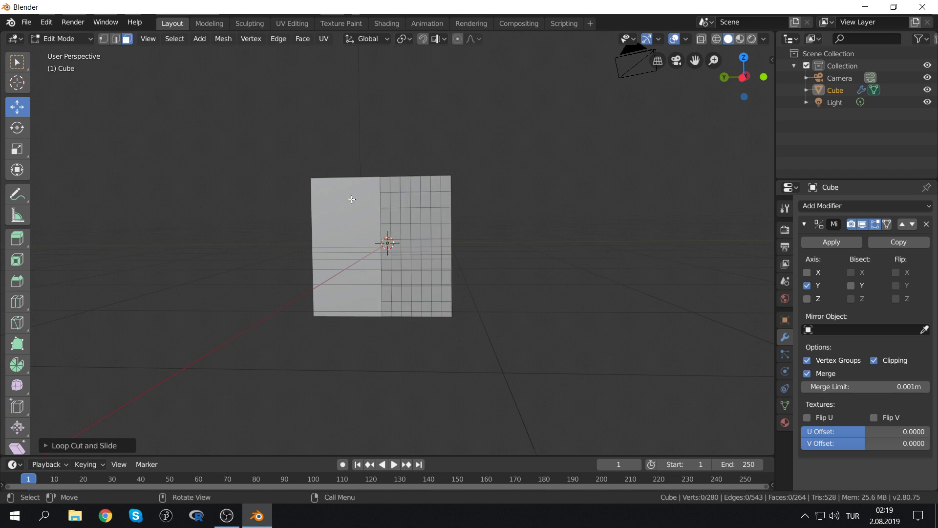
left_click(382, 228)
scroll(385, 261, "up", 2)
scroll(385, 261, "up", 1)
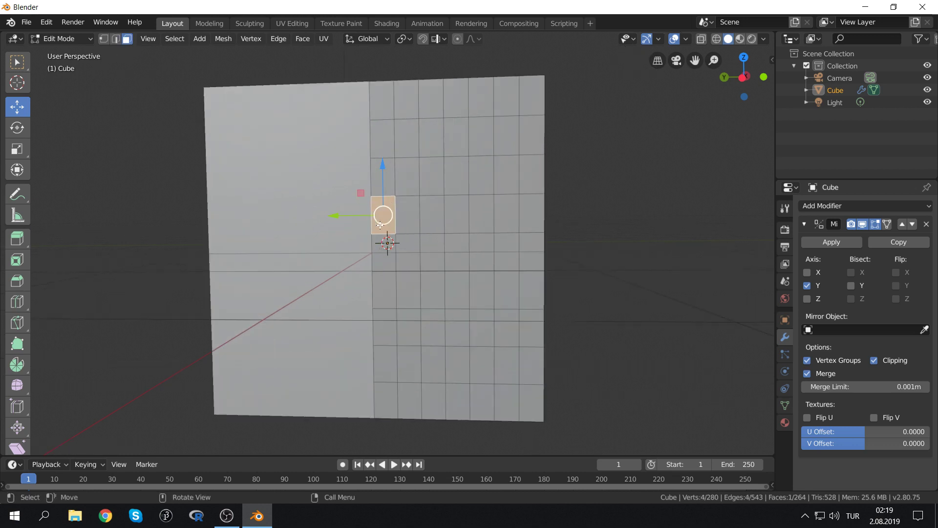
scroll(385, 261, "up", 2)
left_click(376, 263, "shift")
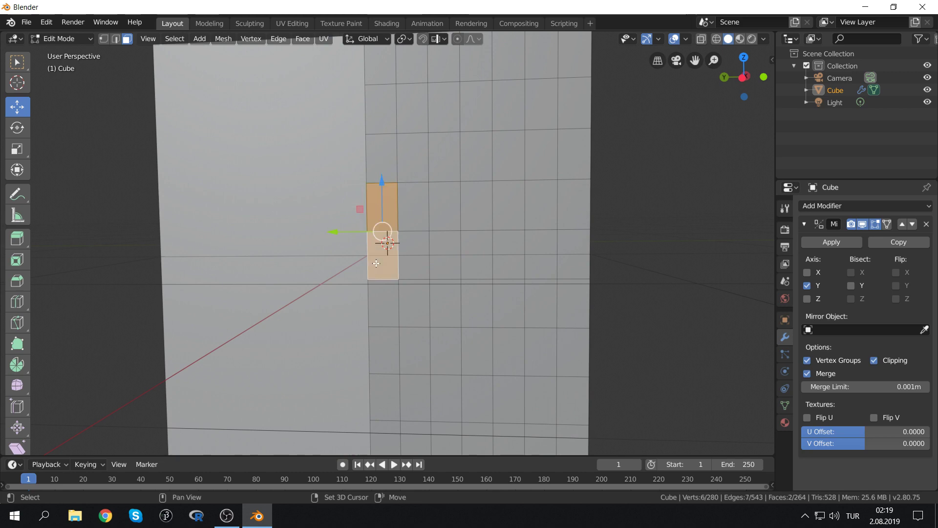
left_click(382, 295, "shift")
scroll(381, 288, "down", 3)
scroll(381, 288, "up", 3)
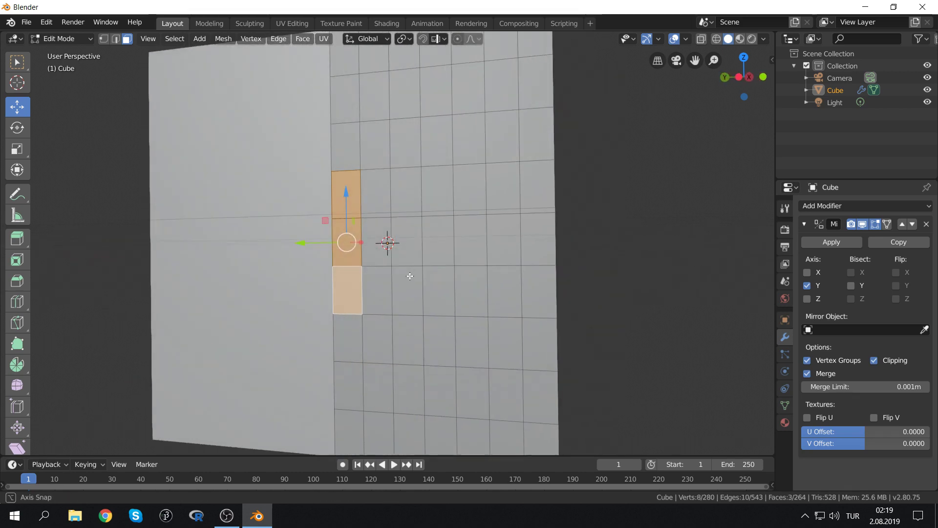
left_click(379, 290, "shift")
middle_click_drag(379, 290, 281, 262)
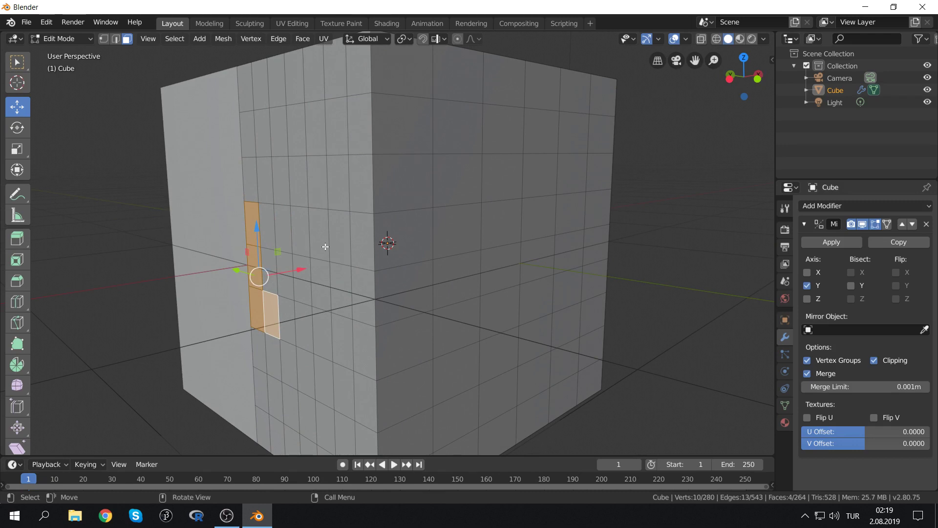
left_click(249, 182, "shift")
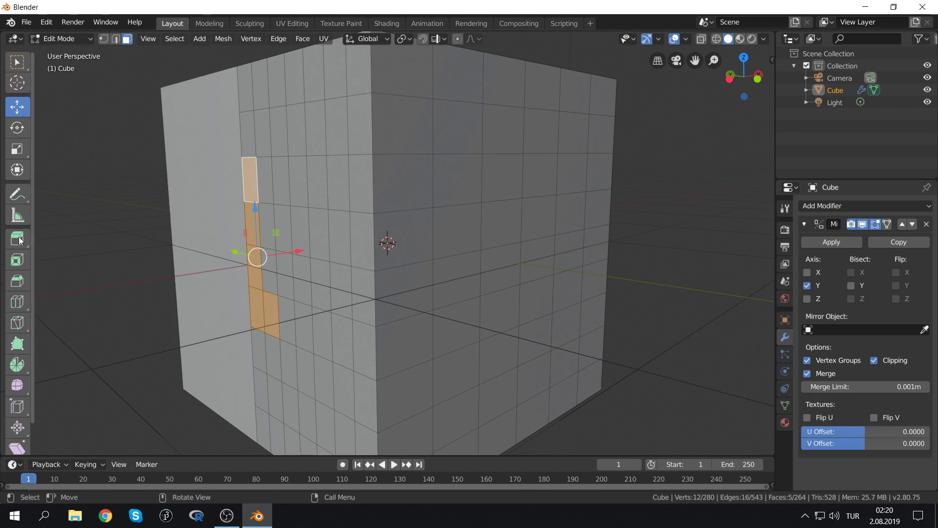
Extrude the L of faces outward with Extrude Region, bringing the mesh to 289 vertices
left_click(13, 239)
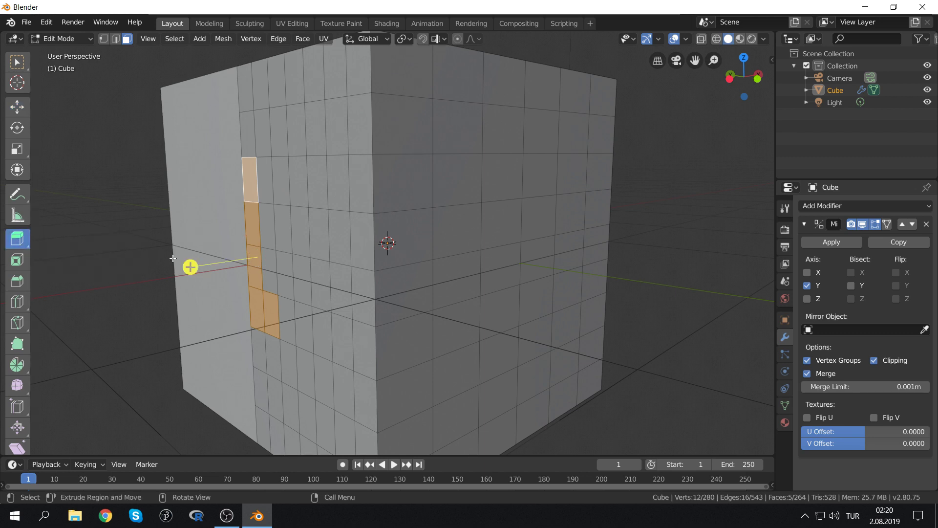
left_click_drag(190, 268, 175, 272)
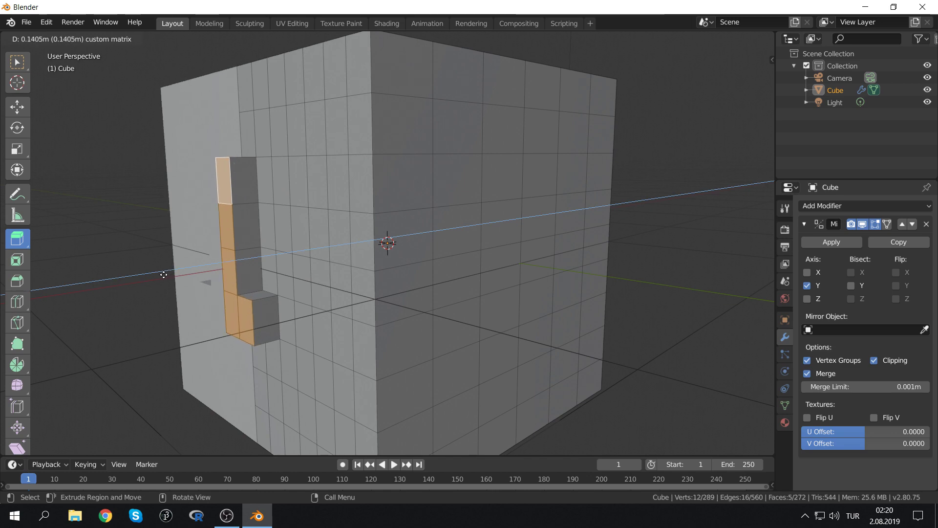
left_click_drag(174, 271, 162, 272)
mouse_move(162, 271)
middle_mouse_down()
mouse_move(386, 226)
mouse_move(539, 228)
middle_mouse_up()
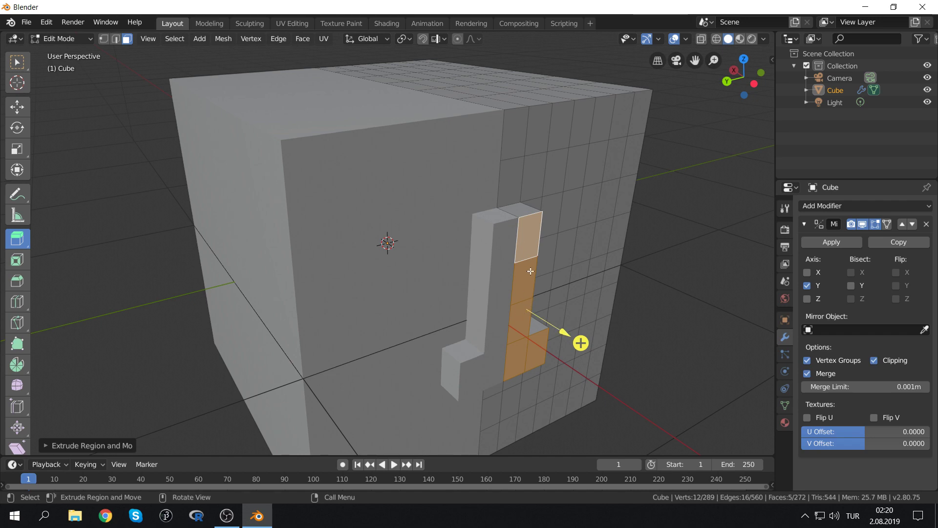
mouse_move(578, 291)
middle_mouse_down()
mouse_move(515, 259)
mouse_move(540, 261)
mouse_move(536, 228)
mouse_move(488, 237)
mouse_move(513, 234)
middle_mouse_up()
scroll(536, 229, "down", 4)
scroll(338, 277, "up", 6)
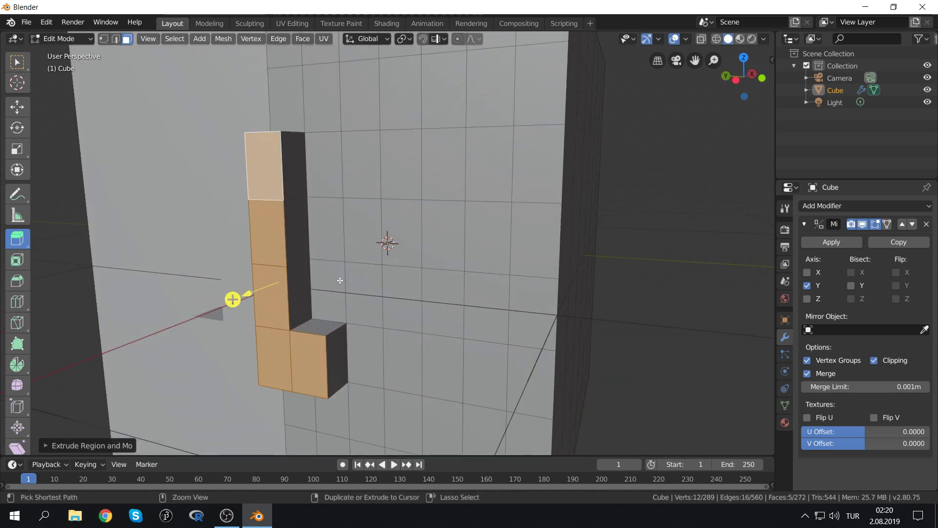
Widen the L selection with the adjacent column and lower faces, twelve faces in all
left_click(324, 165, "shift")
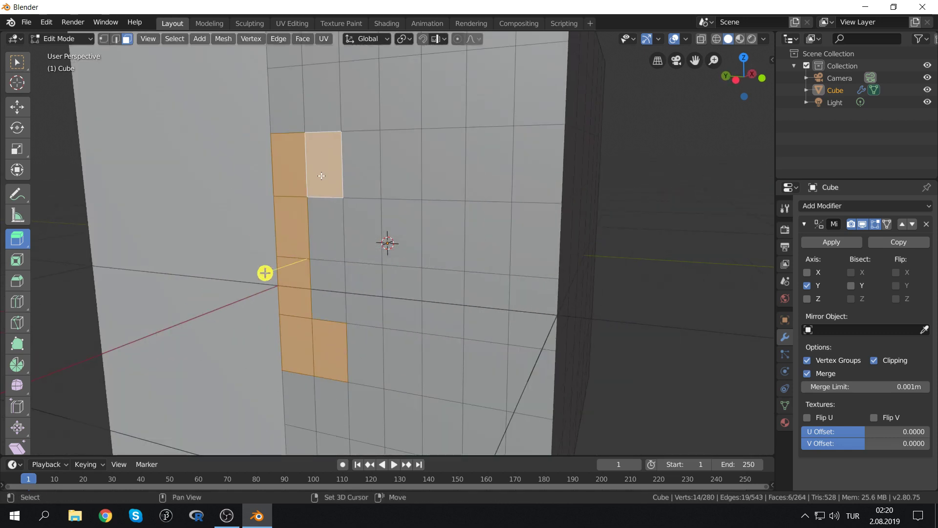
left_click(325, 230, "shift")
left_click(328, 290, "shift")
left_click(356, 342, "shift")
left_click(349, 409, "shift")
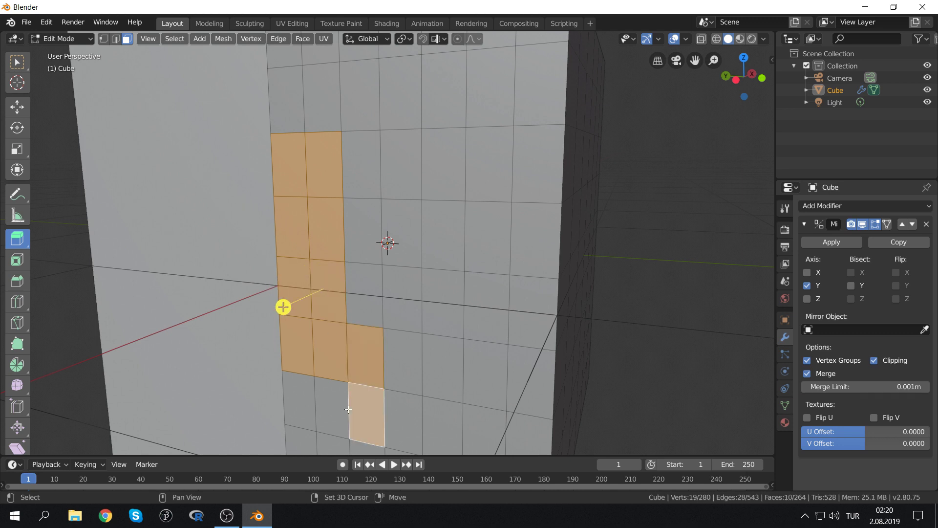
left_click(301, 403, "shift")
left_click(330, 405, "shift")
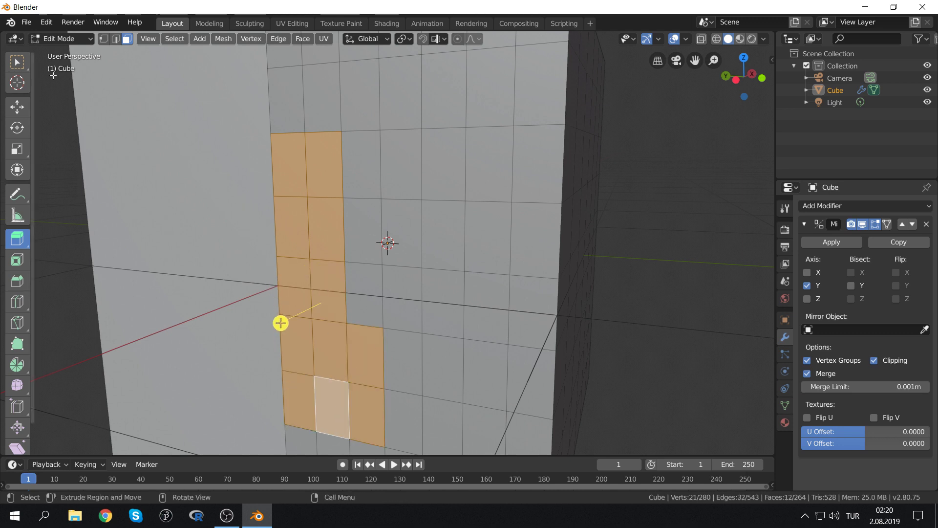
scroll(330, 406, "up", 3)
key("Home")
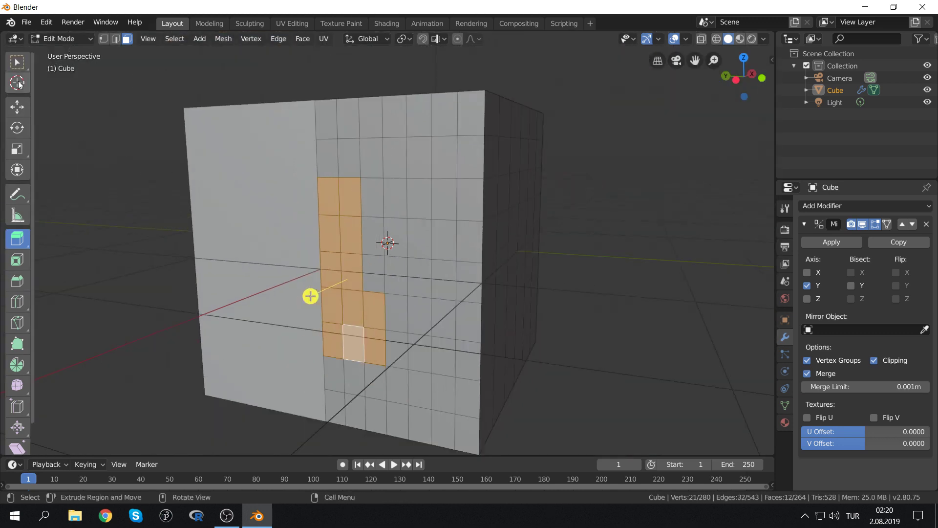
Extrude the L-shaped faces outward as the nose, reaching 292 vertices and 275 faces
left_click(14, 71)
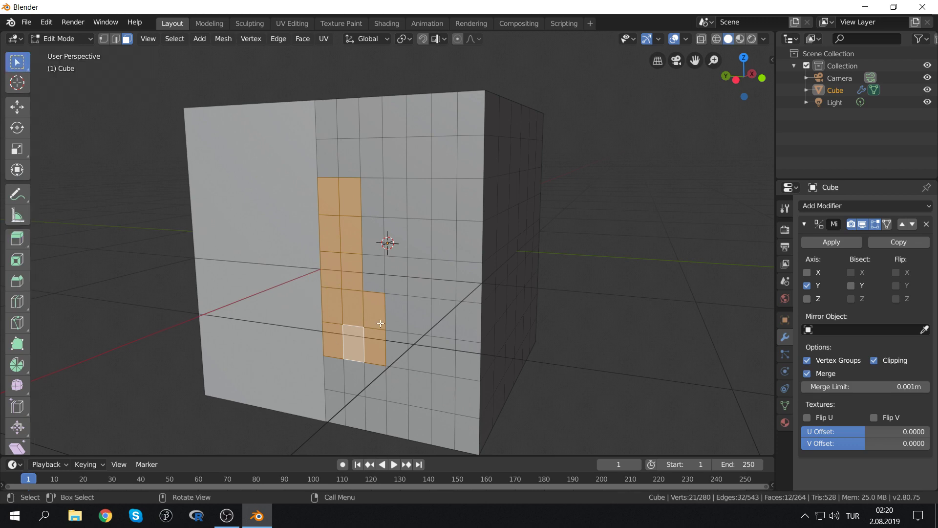
middle_click_drag(378, 294, 313, 298)
key("e")
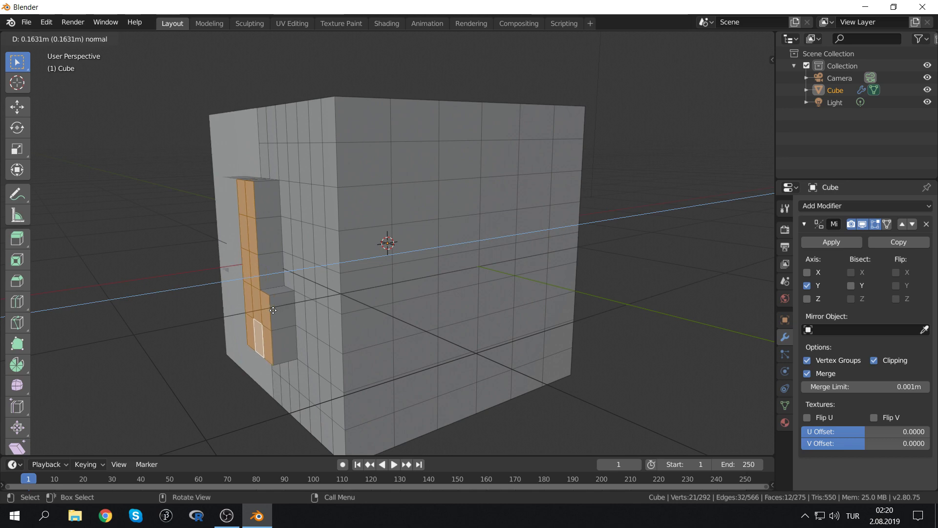
left_click(280, 311)
mouse_move(309, 299)
middle_mouse_down()
mouse_move(353, 293)
mouse_move(336, 272)
mouse_move(283, 268)
mouse_move(251, 293)
mouse_move(239, 323)
mouse_move(273, 308)
middle_mouse_up()
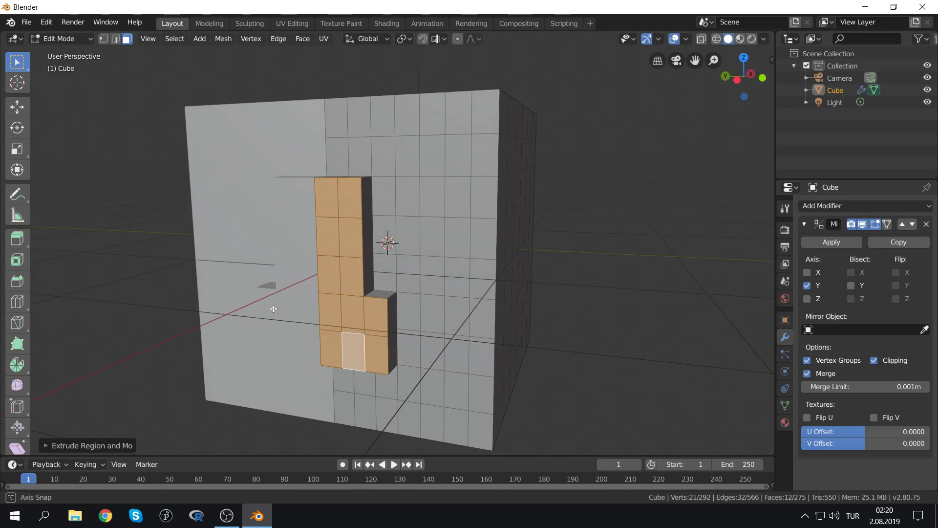
Select a 2x3 block of six faces beside the nose
left_click(414, 202)
left_click(408, 236, "shift")
left_click(436, 203, "shift")
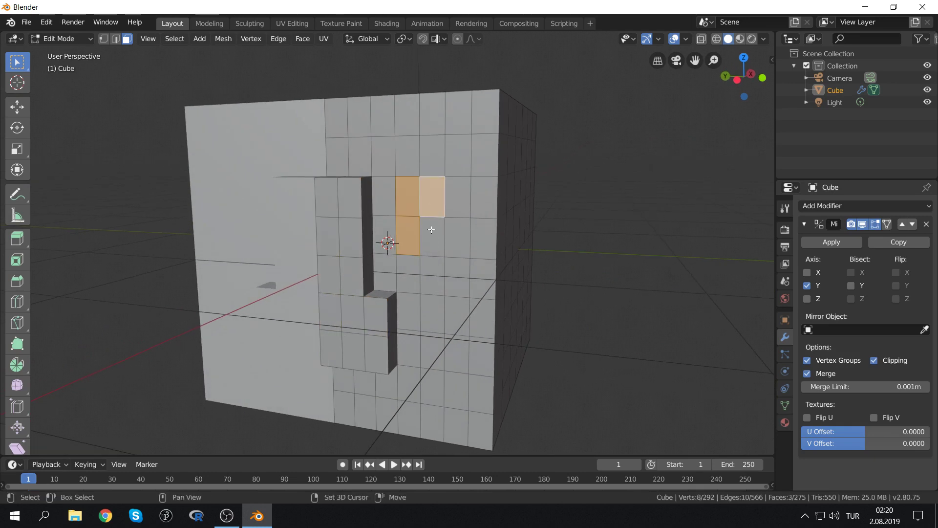
left_click(435, 237, "shift")
mouse_move(447, 264)
middle_mouse_down()
mouse_move(469, 251)
mouse_move(392, 268)
mouse_move(411, 230)
mouse_move(398, 205)
middle_mouse_up()
left_click(398, 205, "shift")
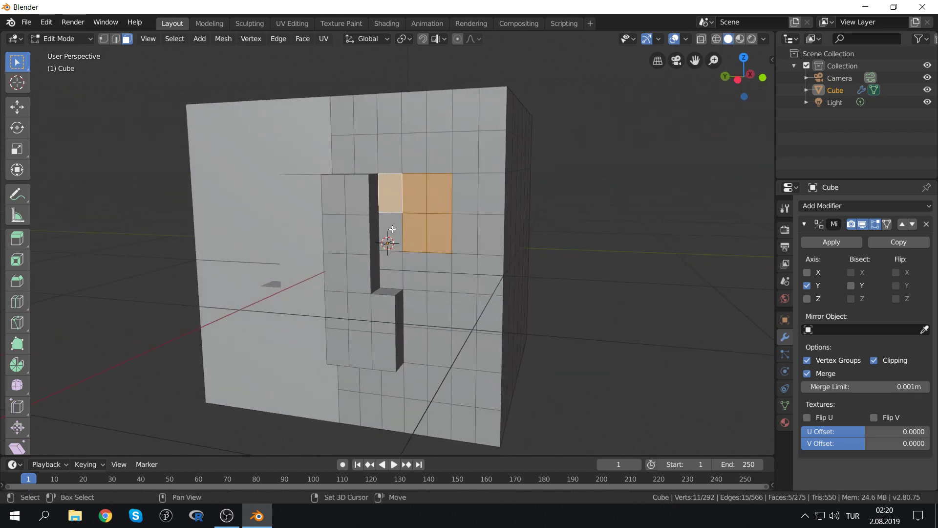
left_click(390, 230, "shift")
mouse_move(478, 230)
middle_mouse_down()
mouse_move(496, 227)
mouse_move(446, 243)
middle_mouse_up()
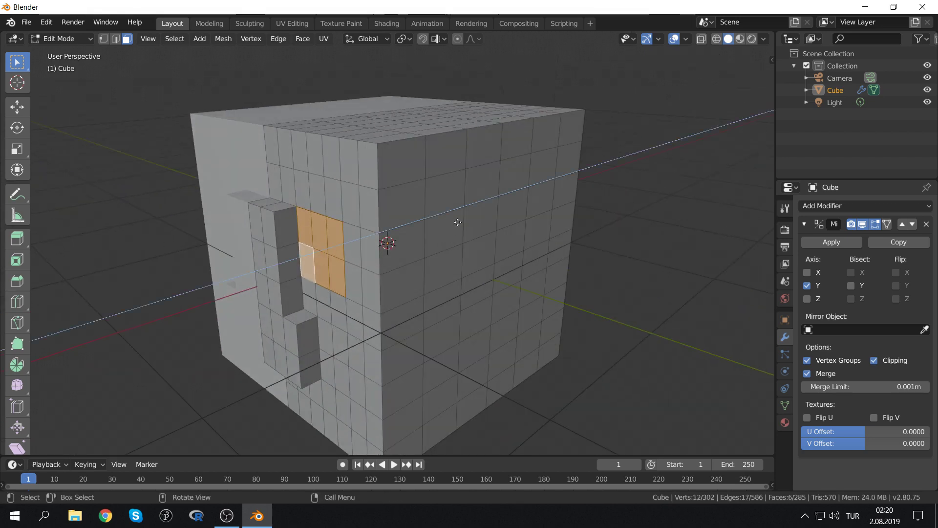
Extrude the six faces inward into a pocket and dissolve its floor into one face
key("e")
left_click(379, 253)
middle_click_drag(379, 254, 434, 217)
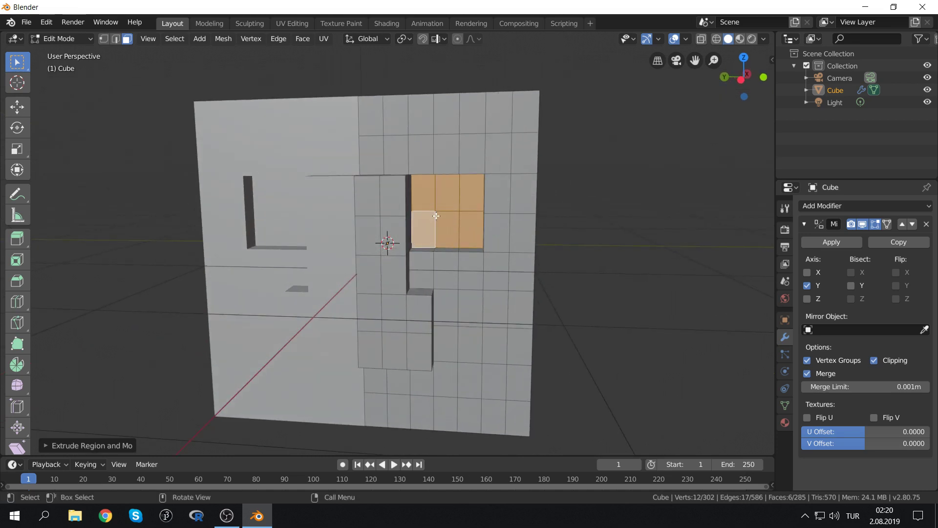
scroll(504, 190, "up", 3)
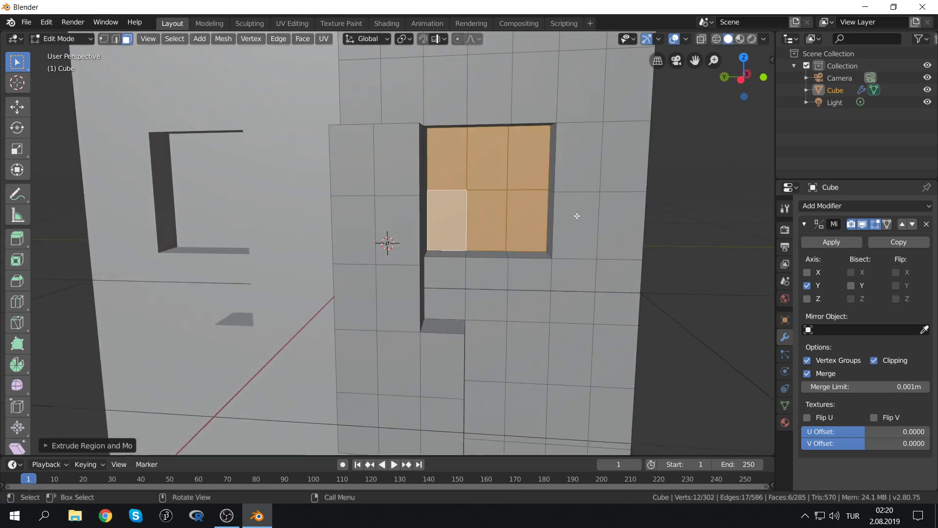
key("ctrl+x")
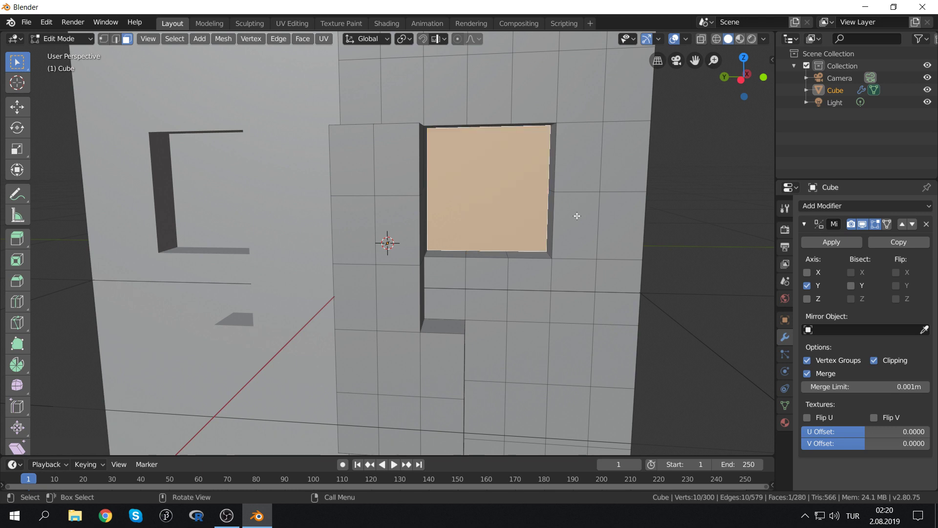
scroll(577, 215, "down", 2)
scroll(560, 215, "down", 1)
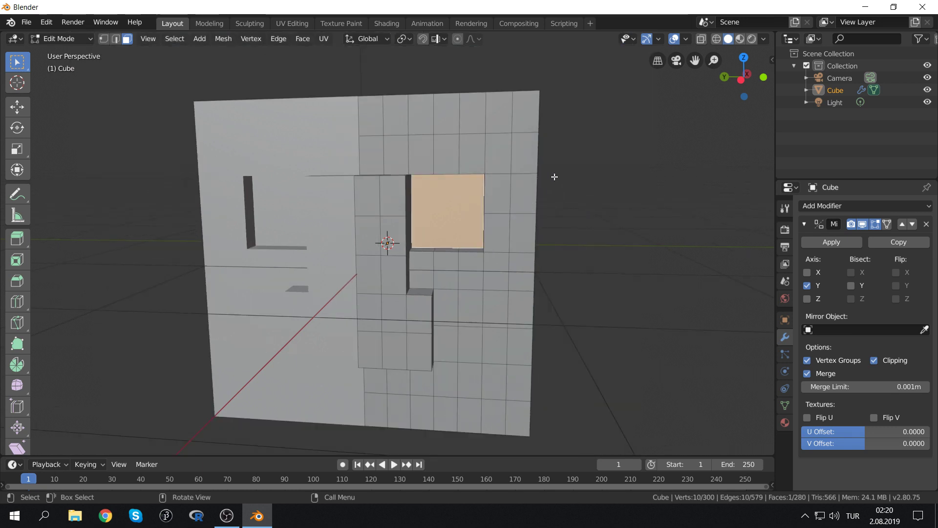
Inset the eye pocket face to leave a border ring
key("i")
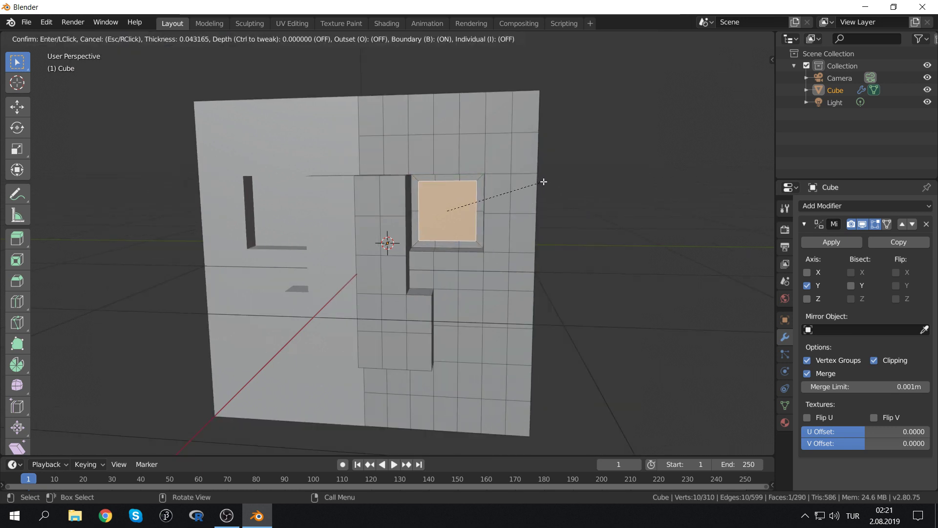
left_click(544, 182)
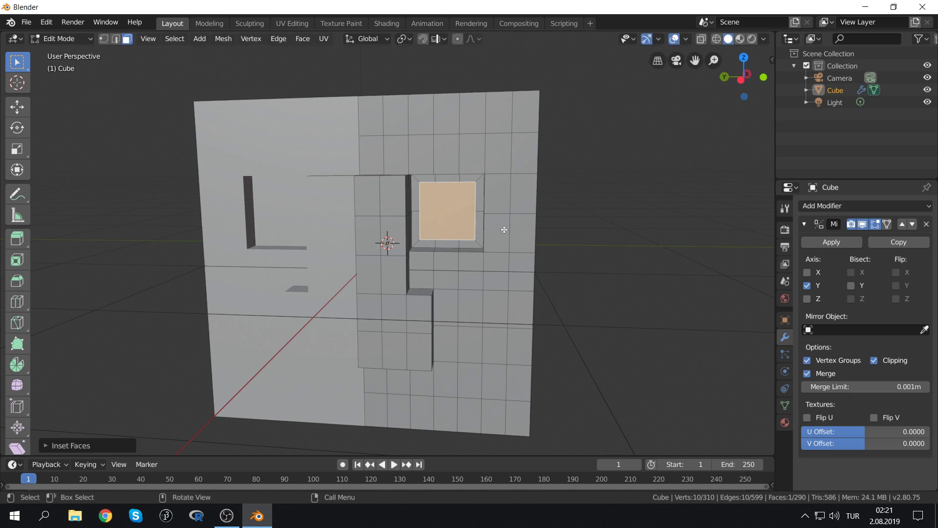
middle_click_drag(504, 229, 515, 193)
scroll(515, 193, "up", 2)
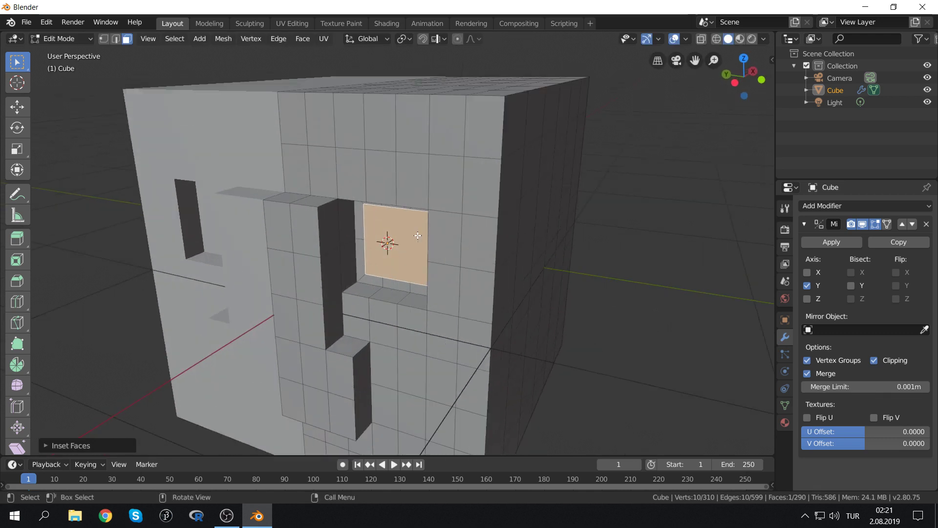
scroll(415, 276, "up", 2)
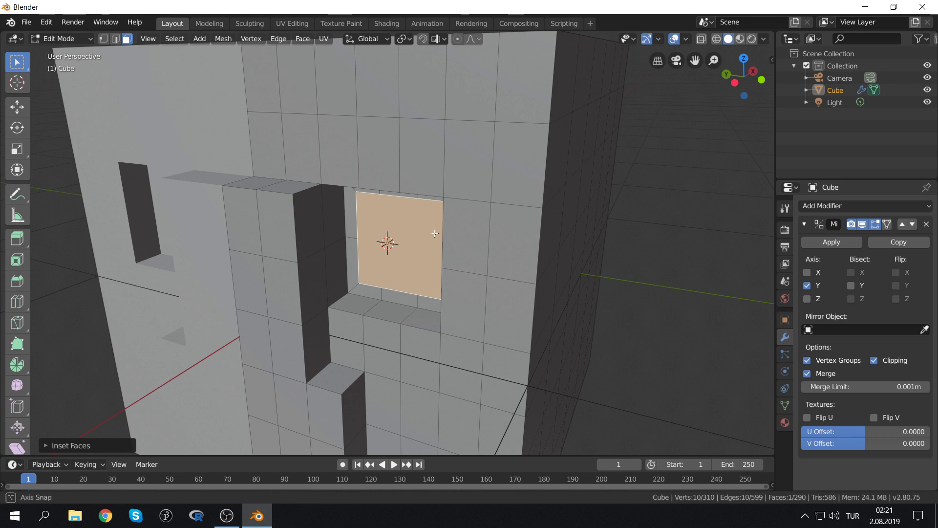
middle_click_drag(427, 213, 394, 173)
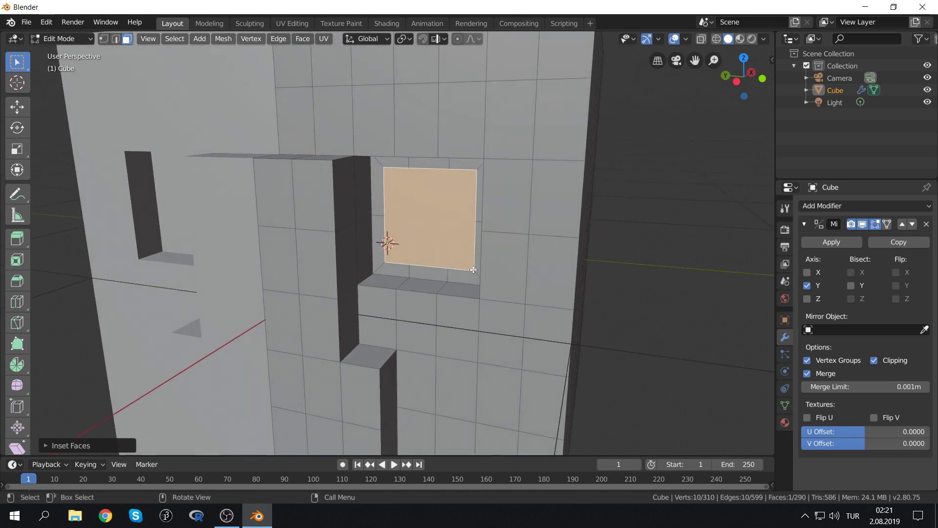
Extrude the window face outward, inset a rim, then push the face inward into a recess
key("e")
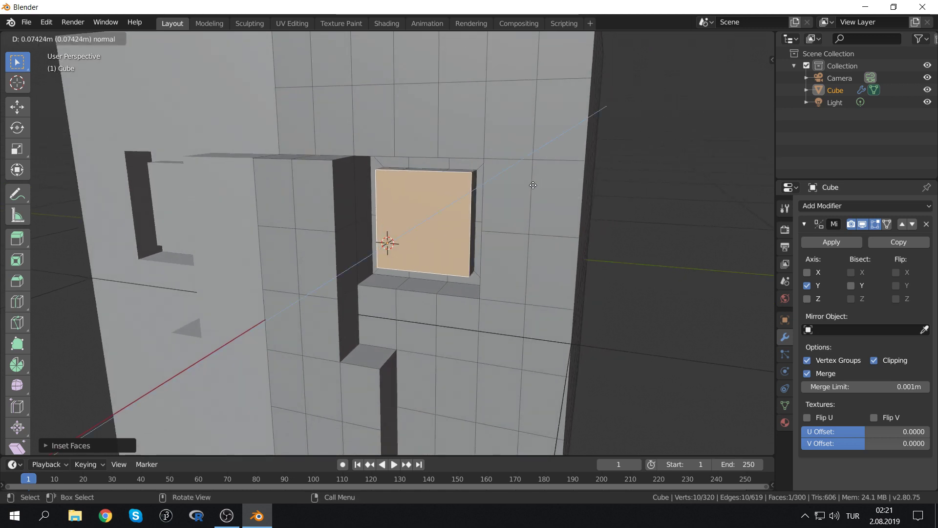
left_click(528, 186)
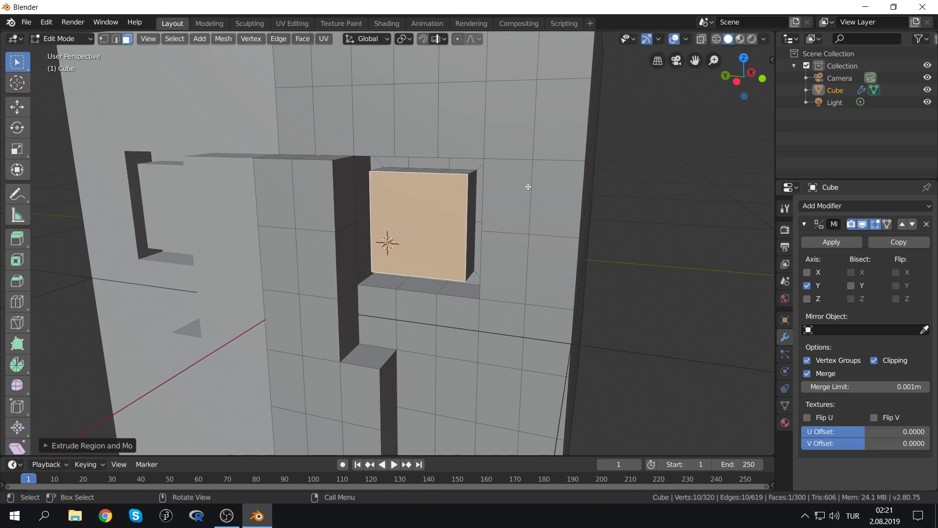
mouse_move(573, 214)
middle_mouse_down()
mouse_move(561, 216)
mouse_move(594, 176)
mouse_move(526, 196)
middle_mouse_up()
key("i")
left_click(566, 189)
key("e")
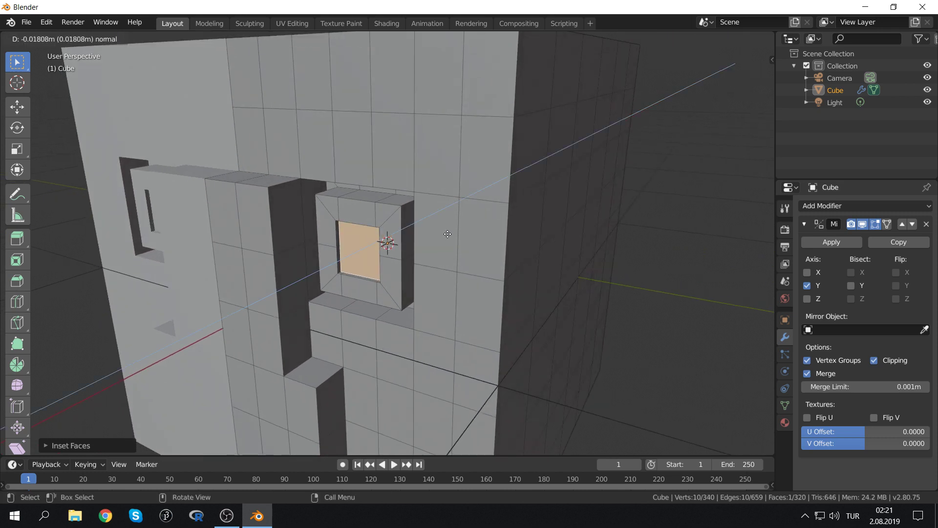
left_click(446, 234)
Inset the recessed face again and extrude it, then undo that extrusion
key("i")
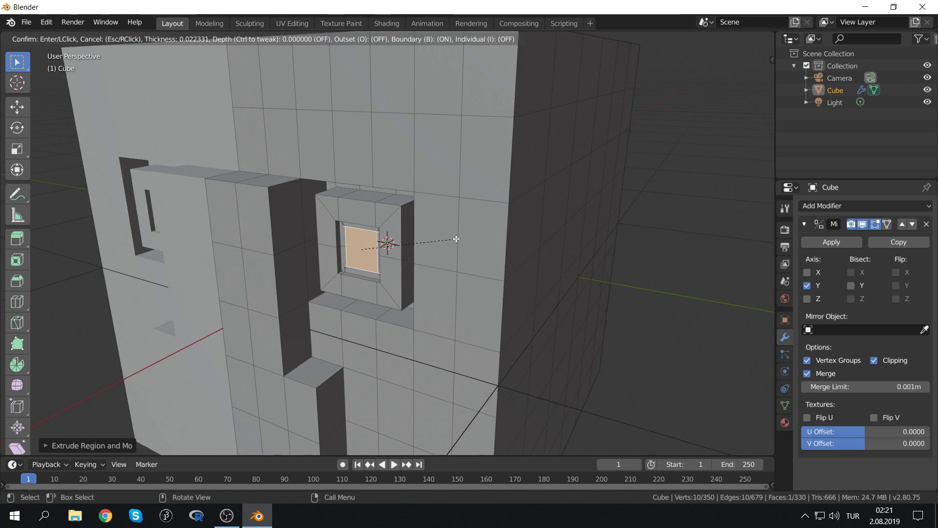
left_click(455, 240)
key("e")
left_click(455, 240)
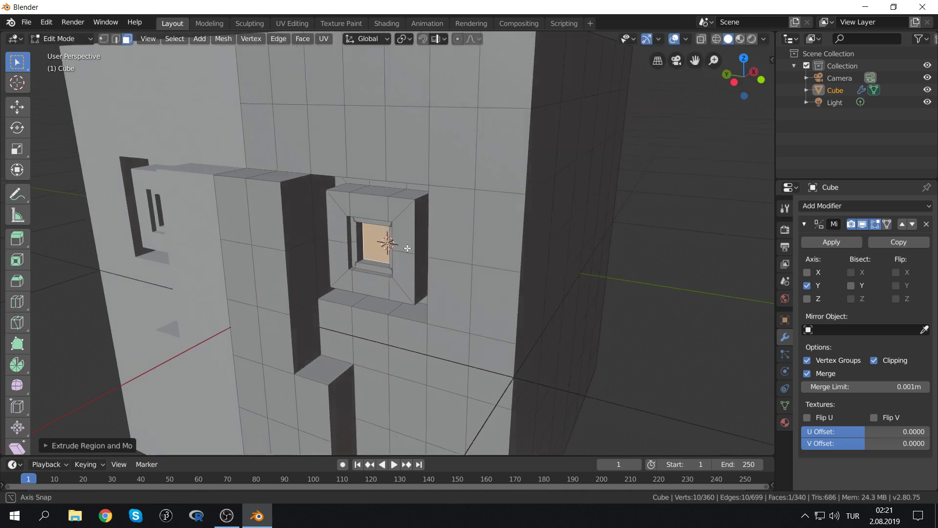
scroll(565, 221, "up", 2)
scroll(565, 221, "up", 5)
middle_click_drag(565, 221, 492, 230)
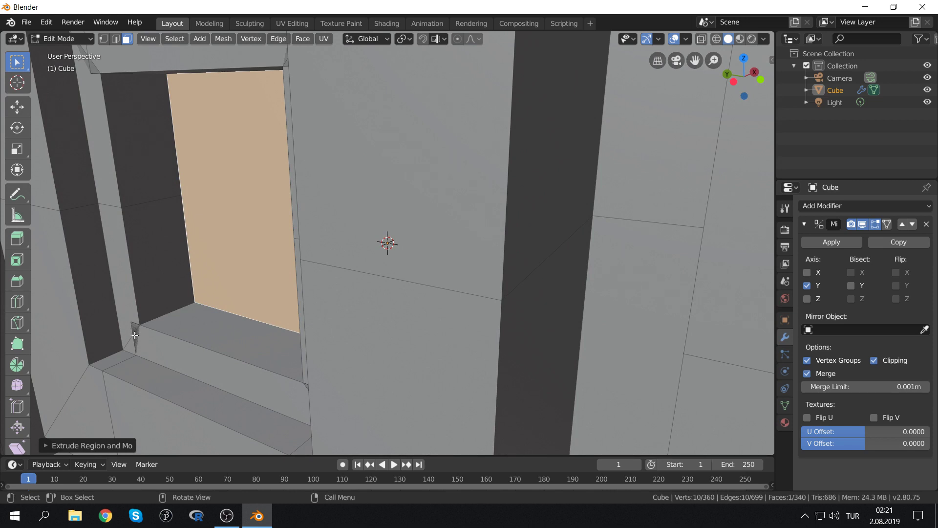
key("ctrl+z")
key("ctrl+z")
Redo the window face inset after cancelling and undoing an unwanted one
middle_click_drag(184, 297, 409, 209)
scroll(409, 210, "down", 4)
scroll(467, 210, "up", 2)
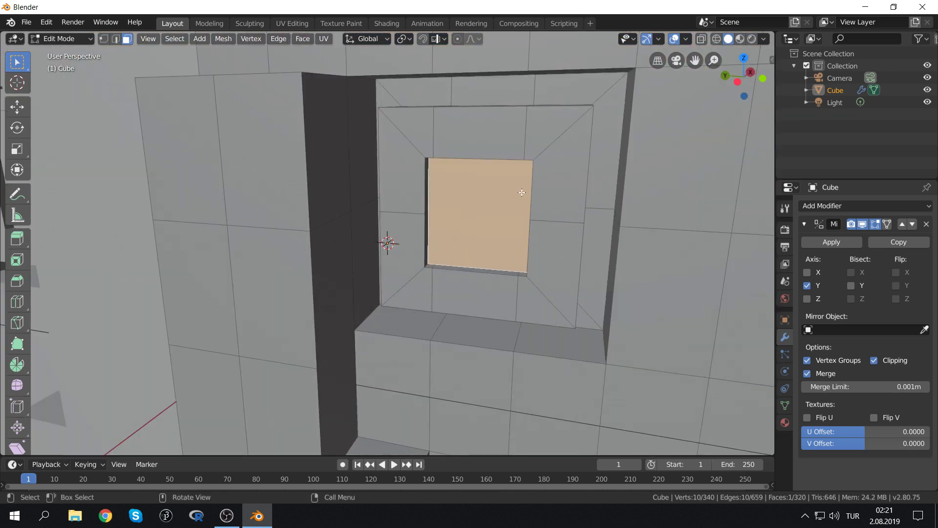
mouse_move(522, 192)
middle_mouse_down()
mouse_move(494, 155)
mouse_move(456, 200)
middle_mouse_up()
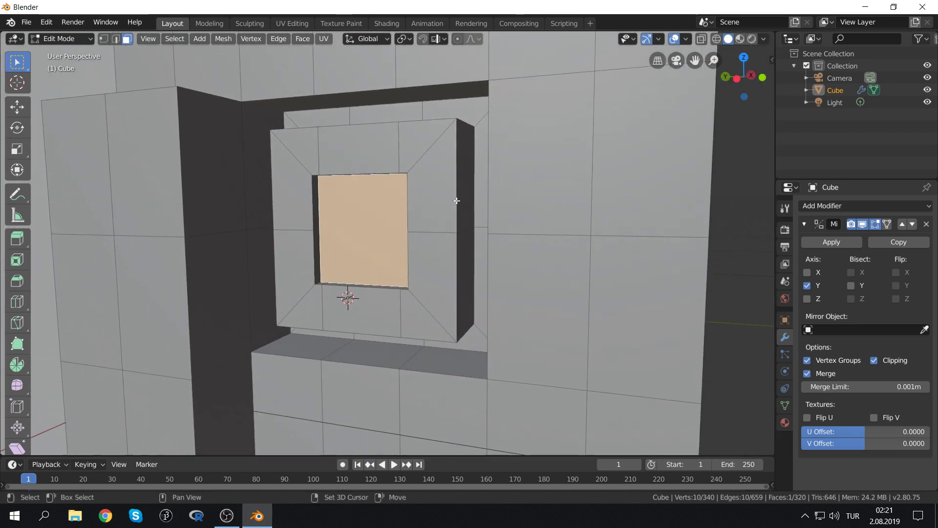
key("i")
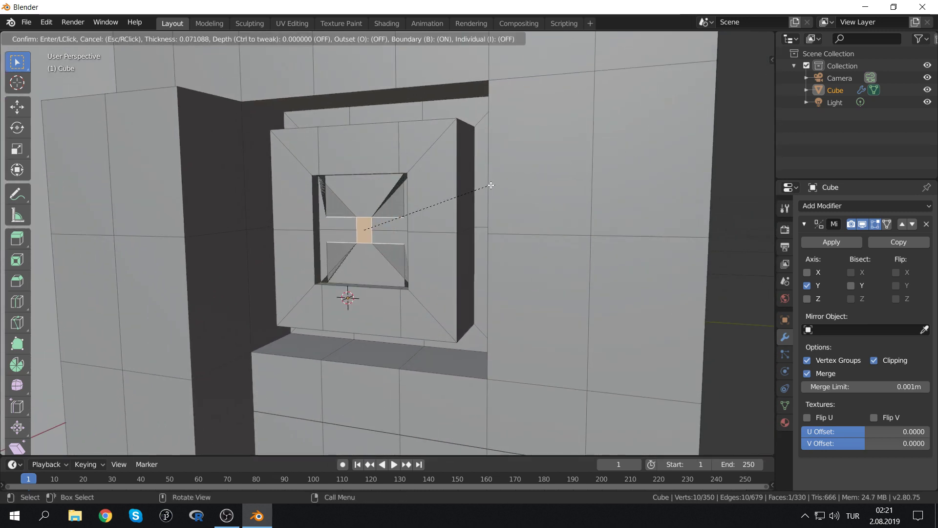
key("Escape")
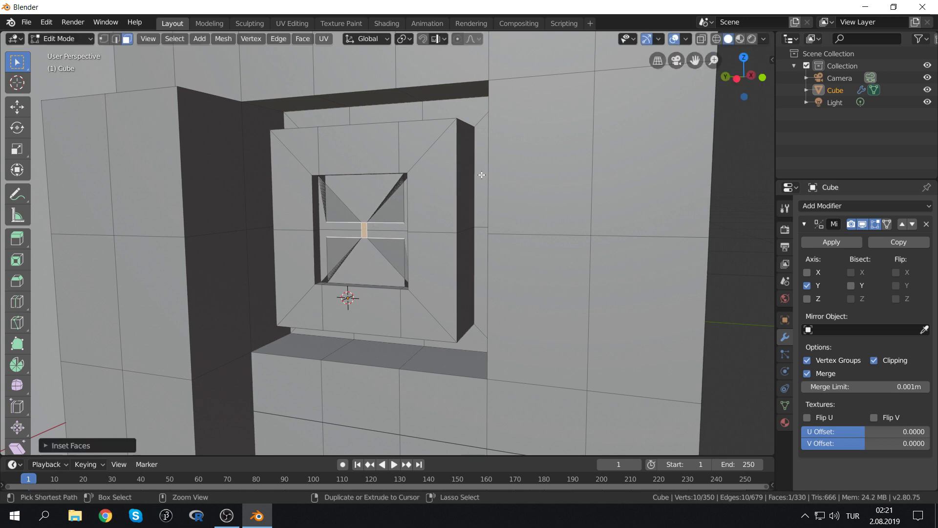
key("ctrl+z")
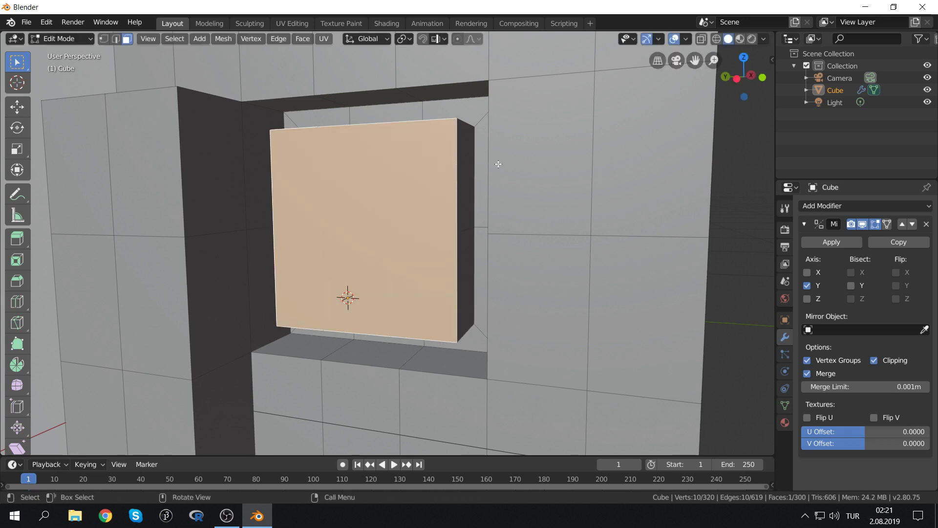
key("i")
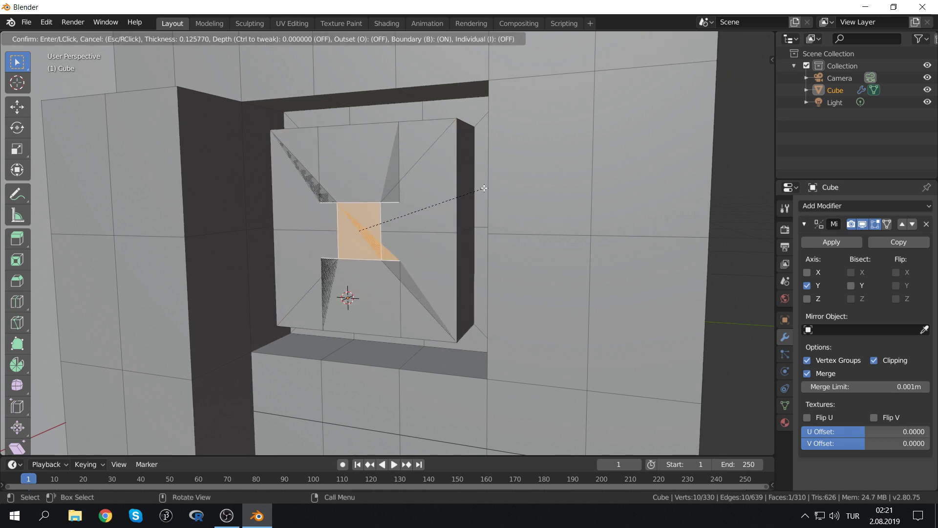
left_click(541, 161)
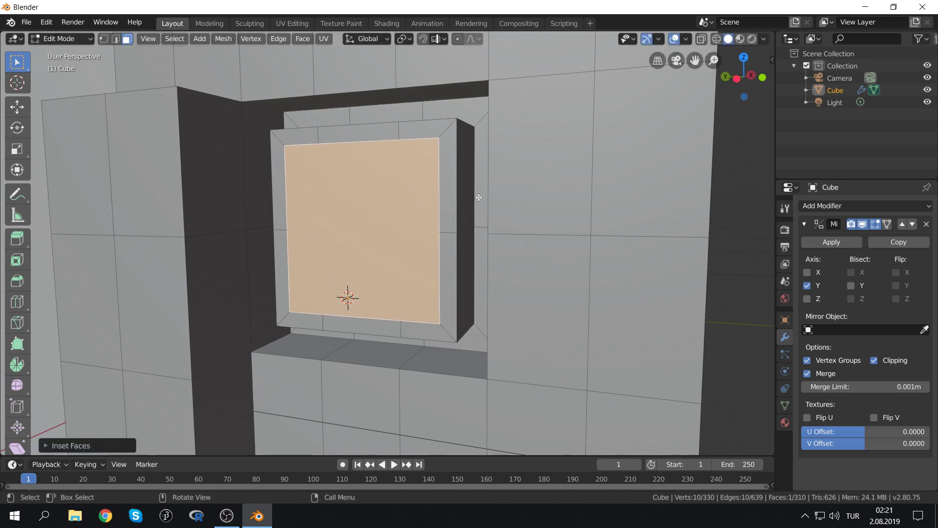
Push the inset face inward, inset it once more and extrude the inner face
key("e")
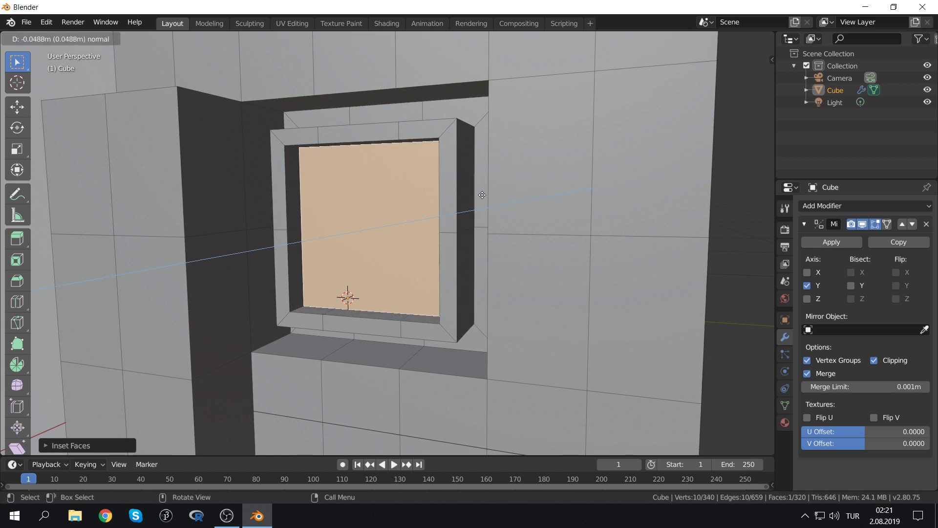
left_click(482, 195)
key("i")
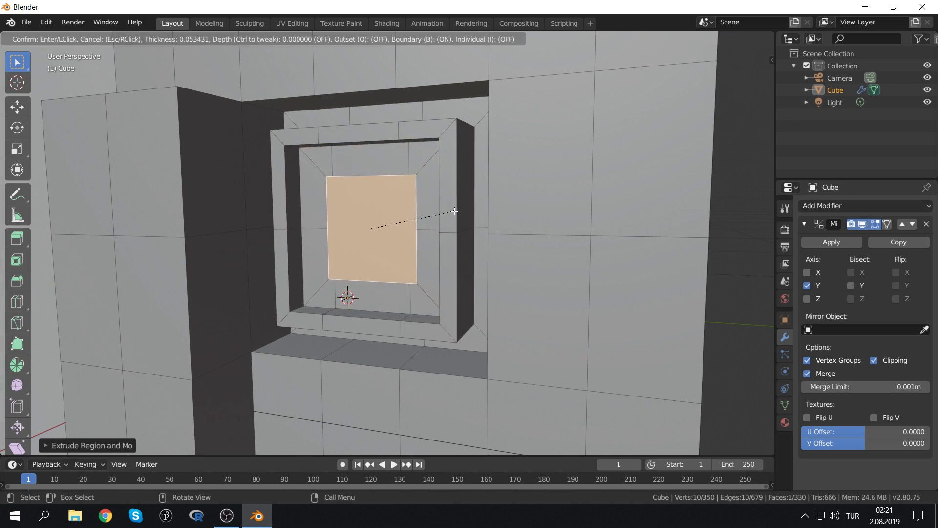
left_click(454, 212)
mouse_move(457, 207)
middle_mouse_down()
mouse_move(419, 203)
mouse_move(431, 205)
middle_mouse_up()
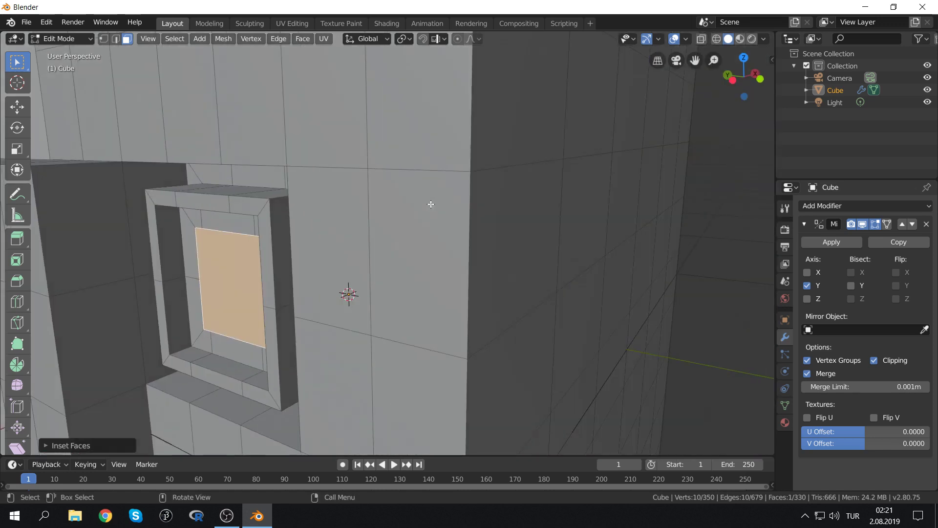
key("e")
left_click(341, 237)
scroll(338, 257, "down", 8)
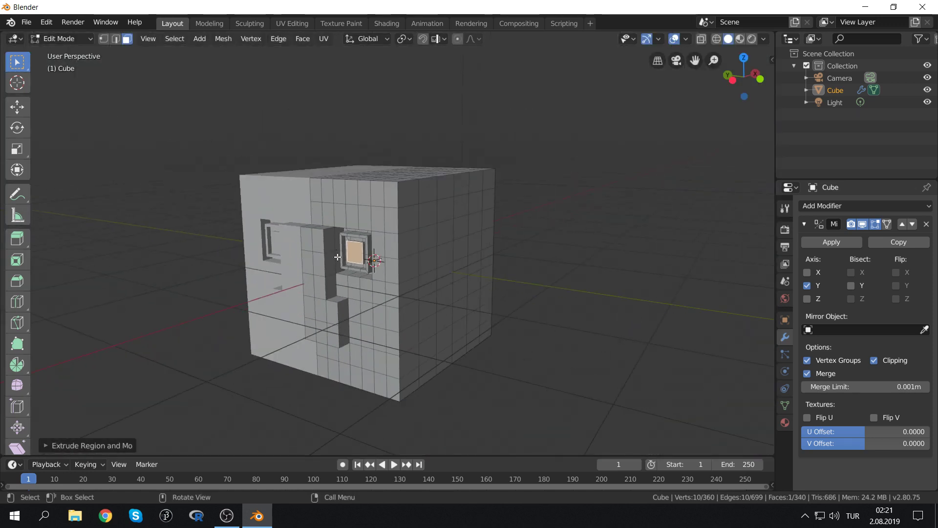
mouse_move(337, 256)
middle_mouse_down()
mouse_move(332, 247)
mouse_move(352, 248)
middle_mouse_up()
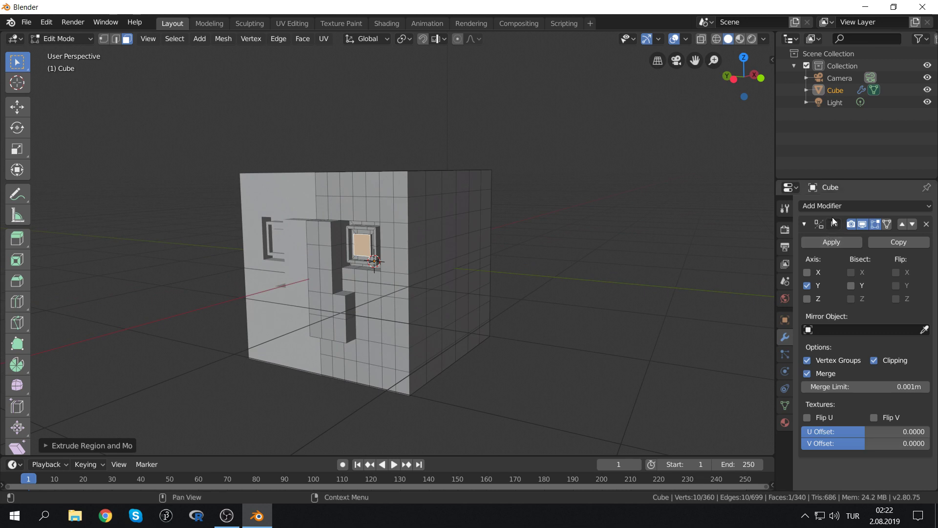
Add a Subdivision Surface modifier to the head and switch to Object Mode
left_click(811, 207)
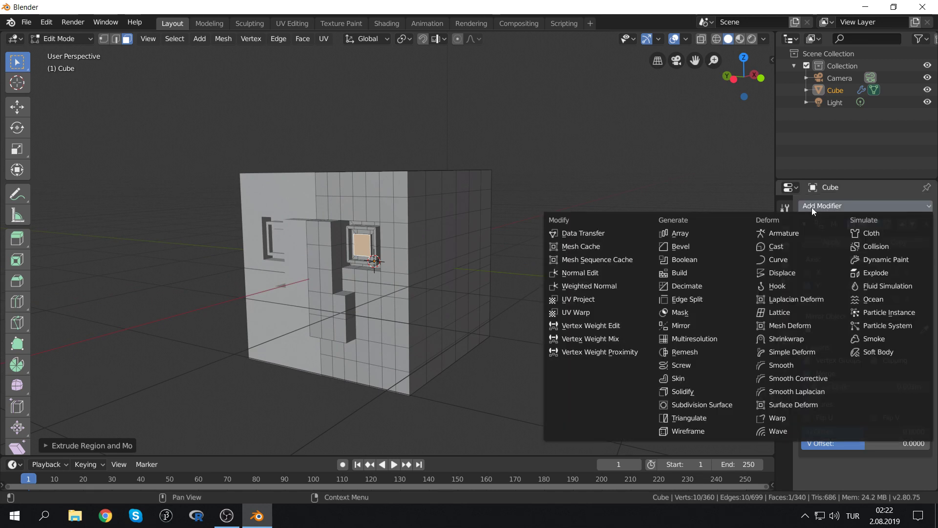
left_click(688, 404)
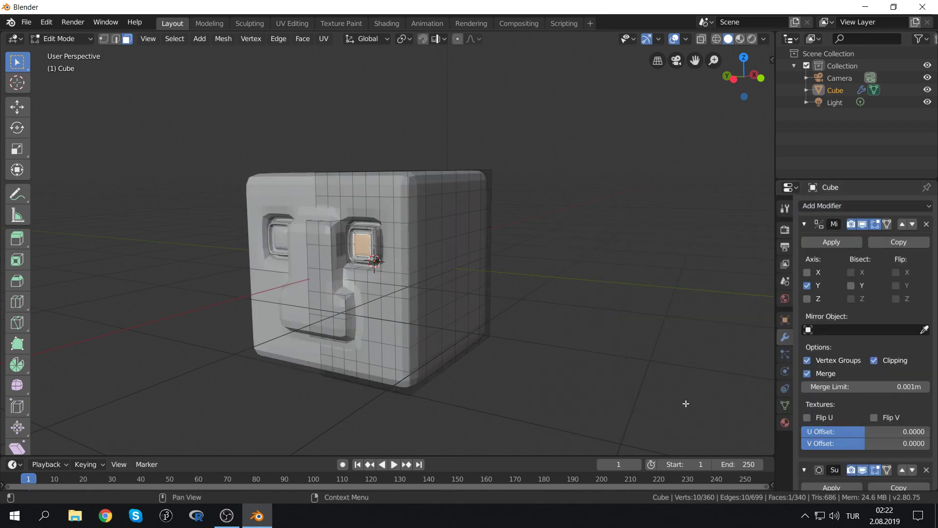
key("Tab")
mouse_move(368, 304)
middle_mouse_down()
mouse_move(406, 292)
mouse_move(404, 300)
mouse_move(426, 259)
middle_mouse_up()
scroll(436, 216, "up", 5)
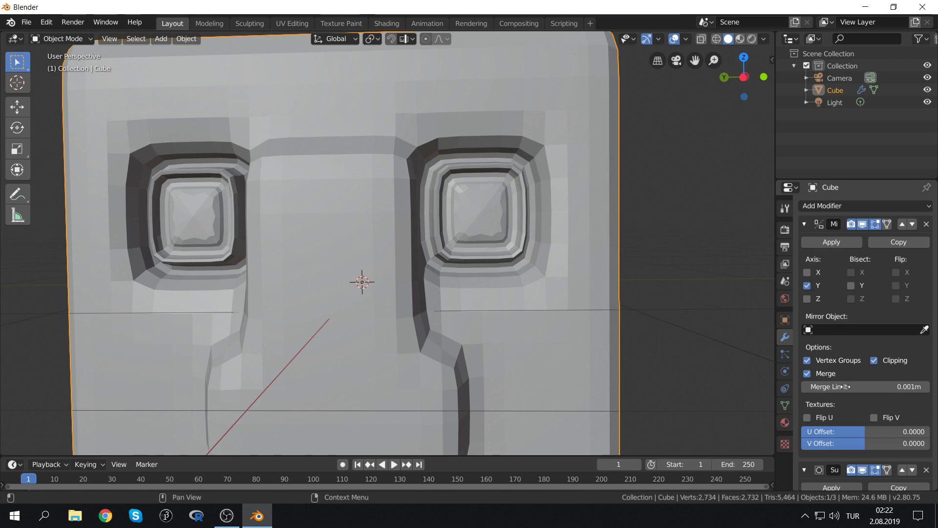
scroll(845, 386, "down", 4)
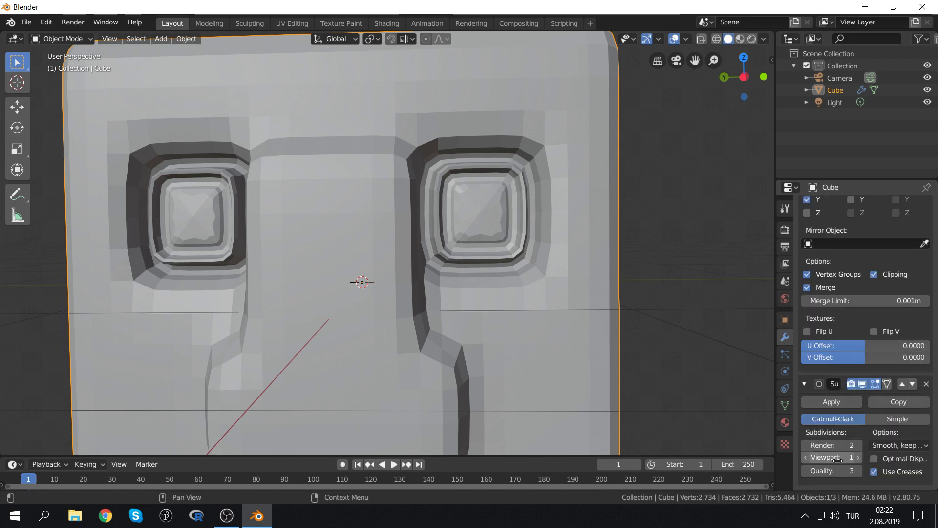
Set the modifier's viewport subdivisions to 2, then return to Edit Mode
left_click(858, 457)
left_click(858, 456)
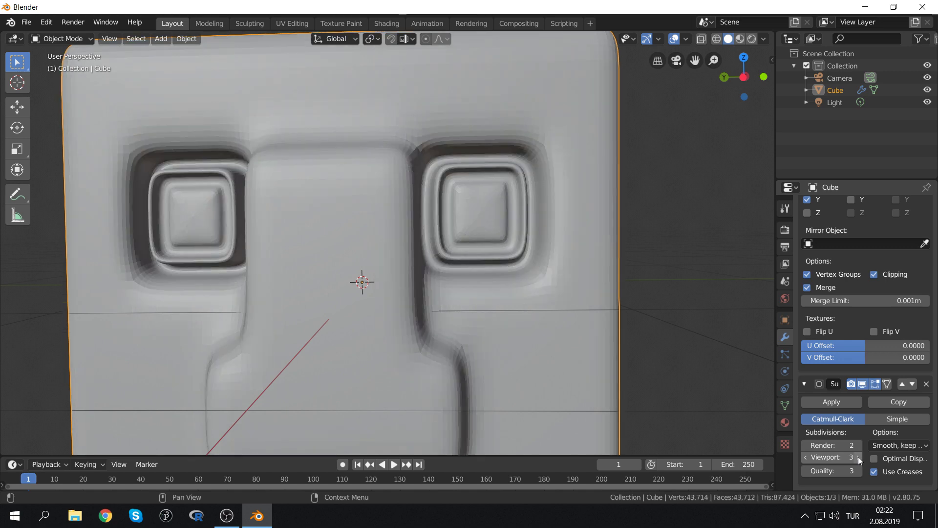
left_click(805, 457)
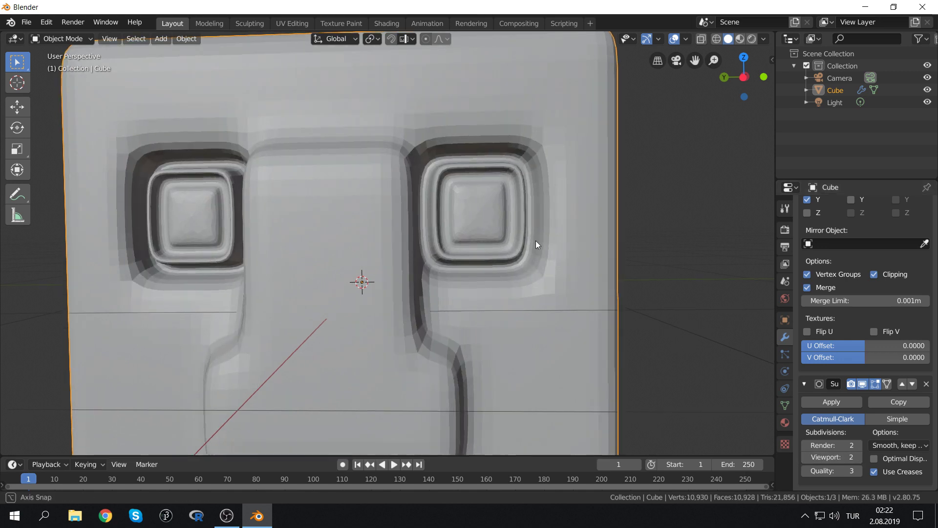
mouse_move(536, 240)
middle_mouse_down()
mouse_move(268, 232)
mouse_move(418, 189)
mouse_move(423, 162)
mouse_move(391, 212)
mouse_move(360, 216)
mouse_move(385, 211)
middle_mouse_up()
scroll(242, 233, "up", 5)
scroll(279, 226, "down", 8)
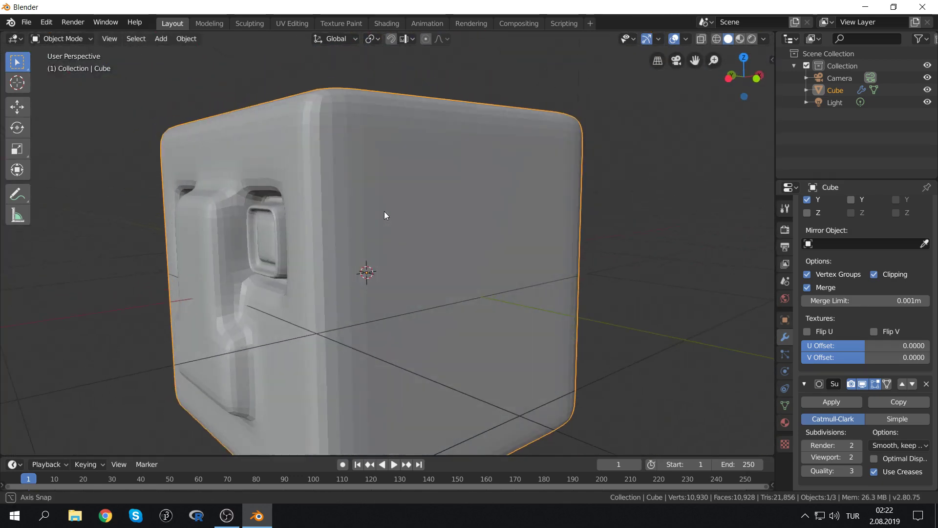
key("Tab")
Select the lower nose faces and slide them sideways along X with the Move tool
middle_click_drag(356, 243, 400, 261)
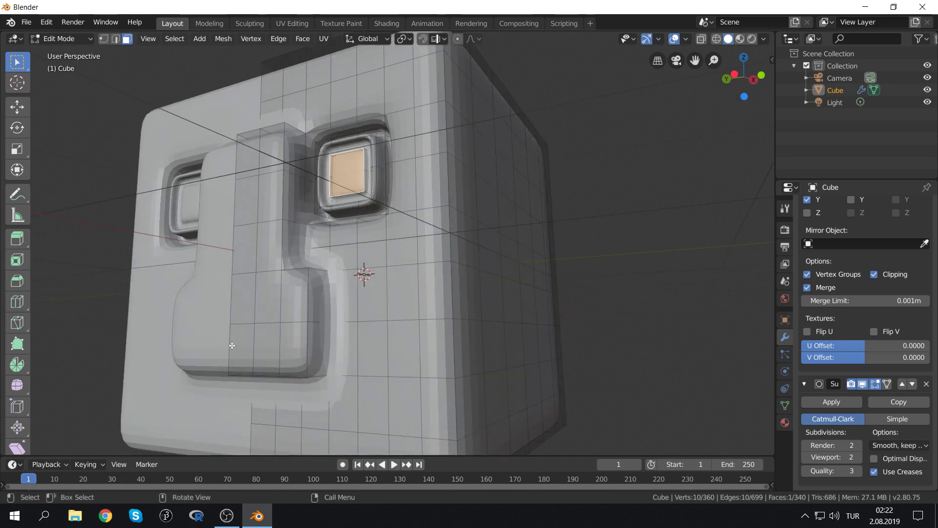
left_click(242, 349)
left_click(246, 298, "shift")
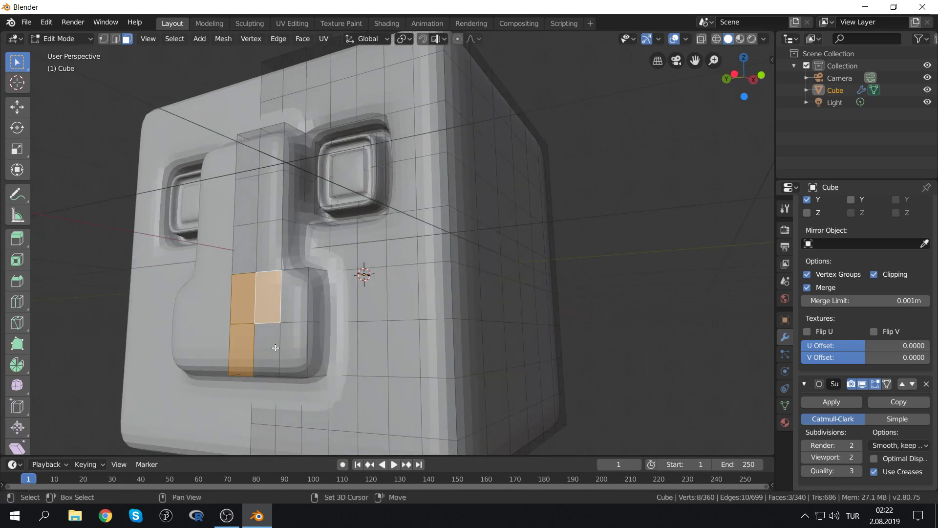
left_click(272, 346, "shift")
mouse_move(272, 346)
middle_mouse_down()
mouse_move(262, 324)
mouse_move(281, 321)
middle_mouse_up()
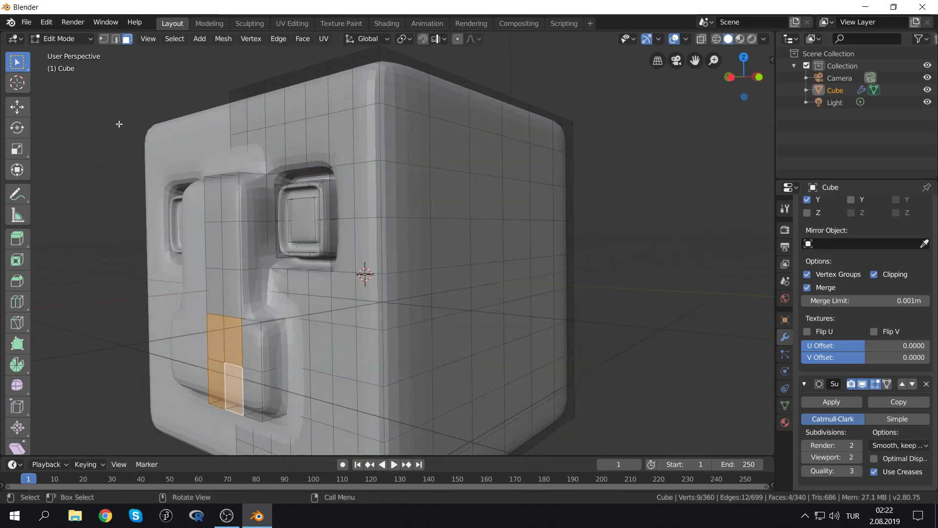
left_click(17, 108)
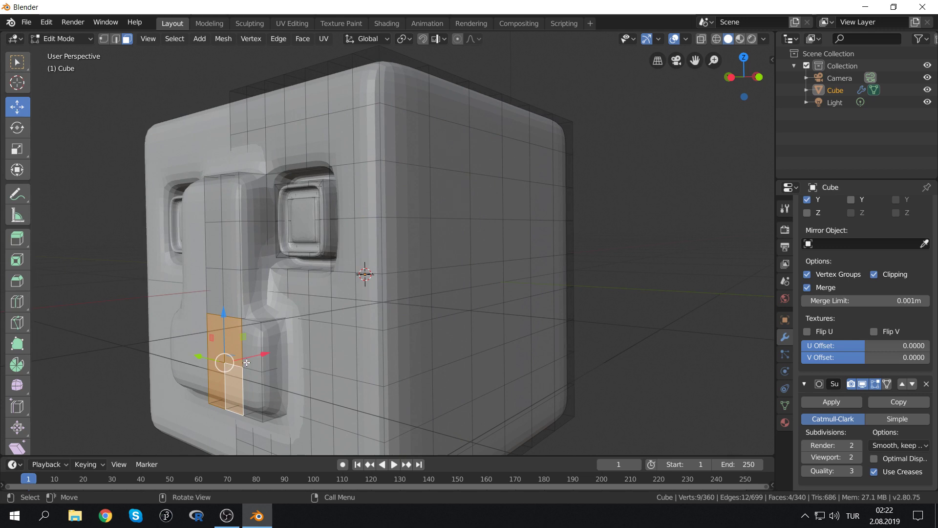
left_click_drag(263, 354, 223, 364)
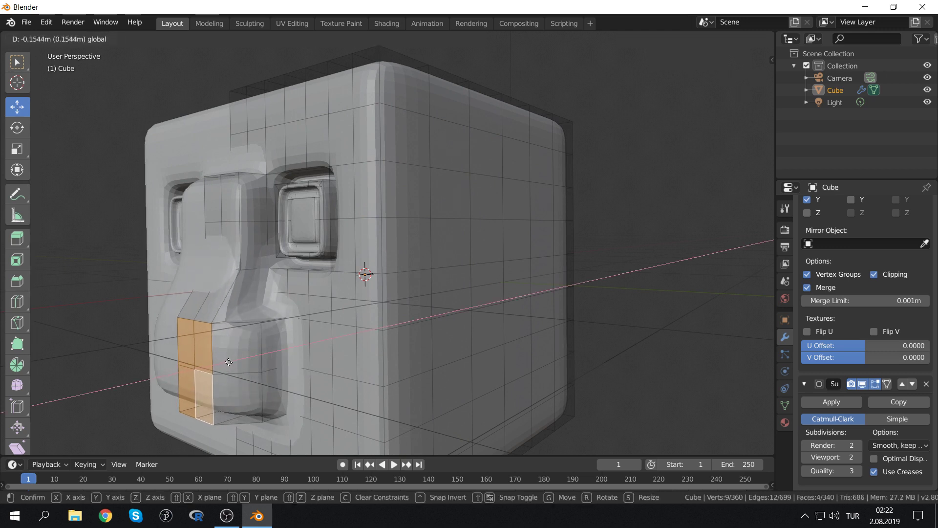
left_click_drag(224, 364, 230, 361)
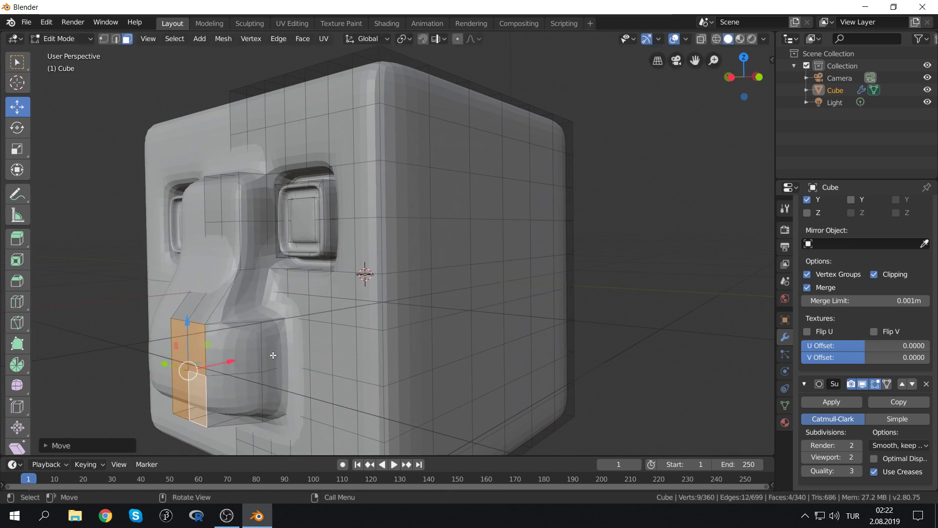
Rotate another pair of nose faces around Z until they stand upright
left_click(276, 349)
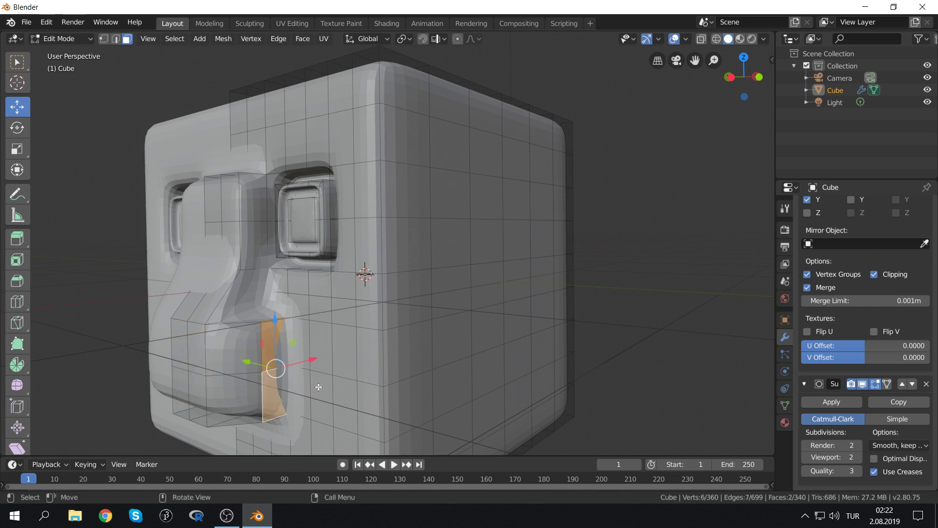
left_click(17, 84)
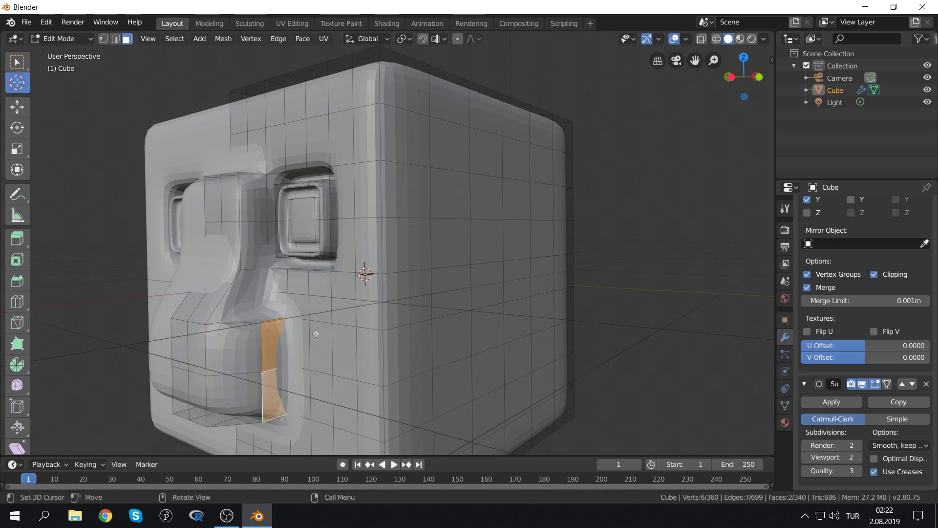
left_click(17, 127)
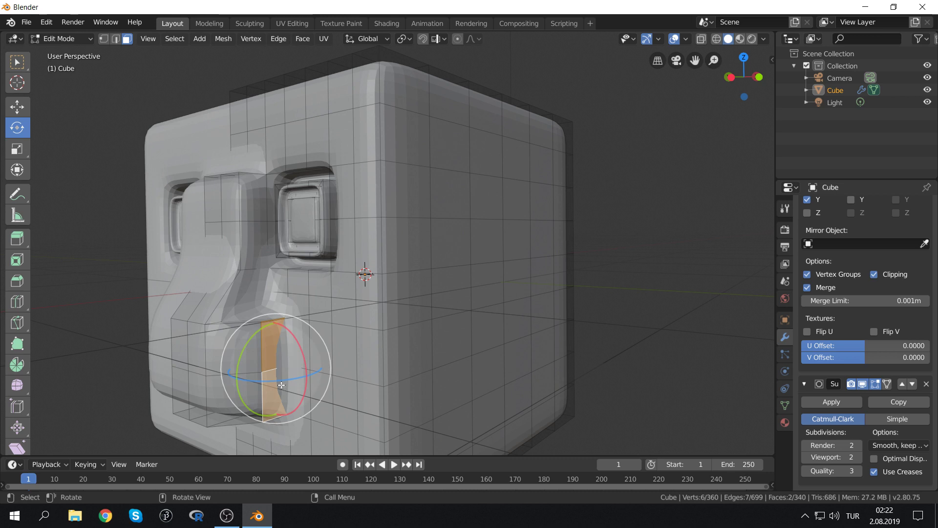
left_click_drag(275, 380, 254, 377)
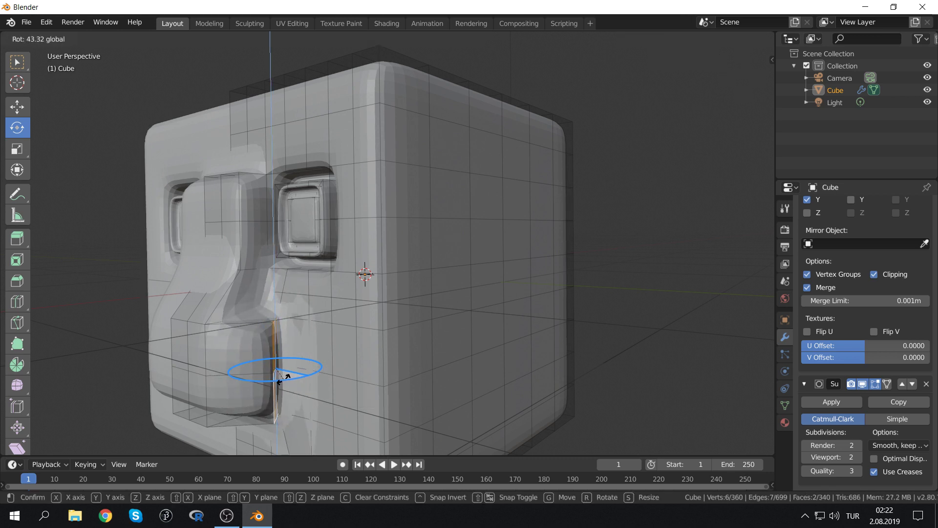
left_click_drag(254, 377, 282, 373)
middle_click_drag(240, 306, 298, 273)
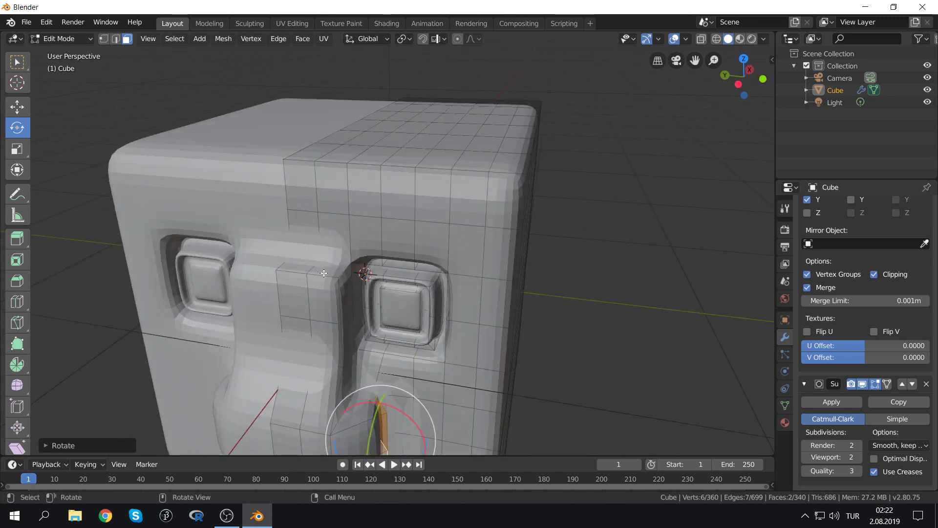
Select the nose-bridge face and its neighbour and try a Y-axis rotation, then undo it
left_click(323, 272)
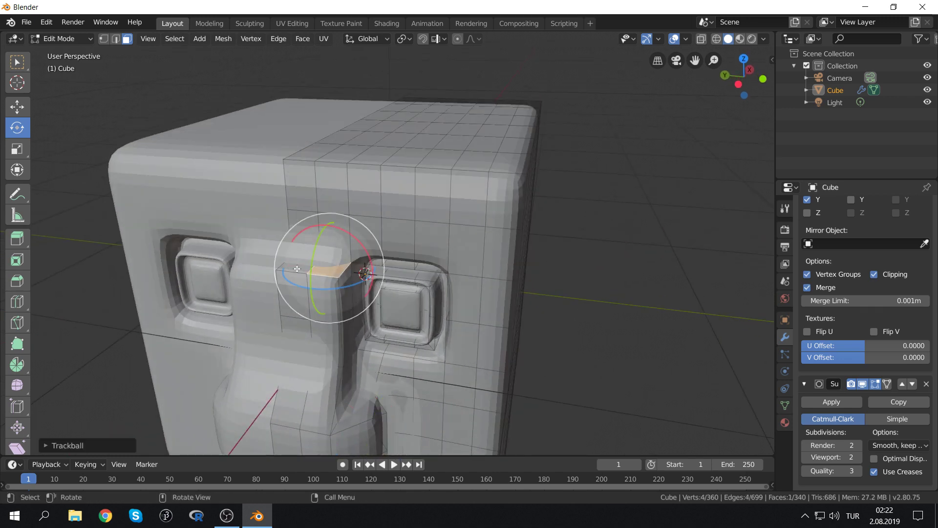
mouse_move(275, 267)
left_mouse_down()
mouse_move(306, 267)
mouse_move(287, 262)
left_mouse_up()
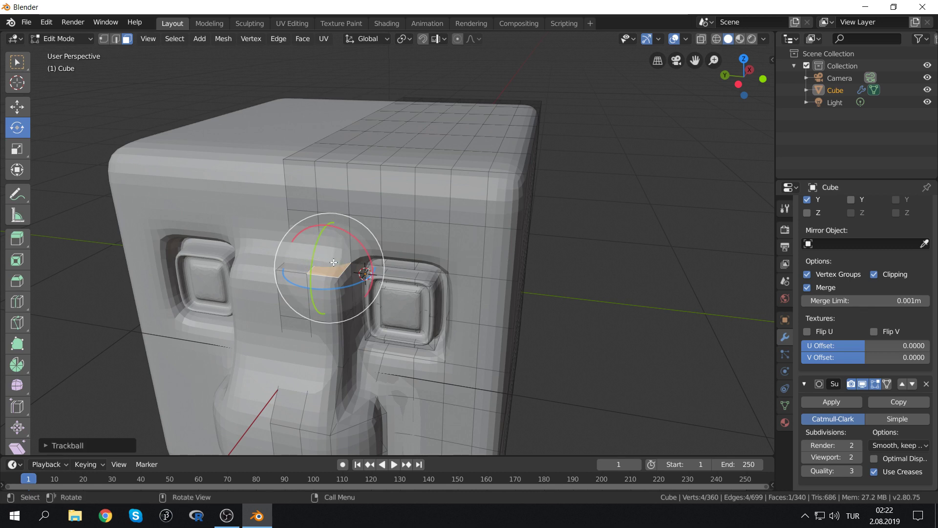
key("w")
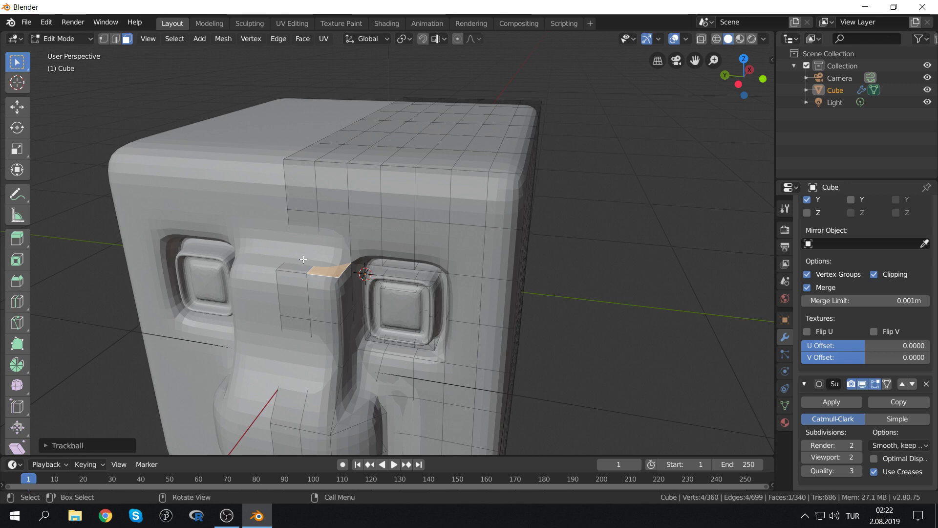
left_click(299, 269, "shift")
mouse_move(21, 116)
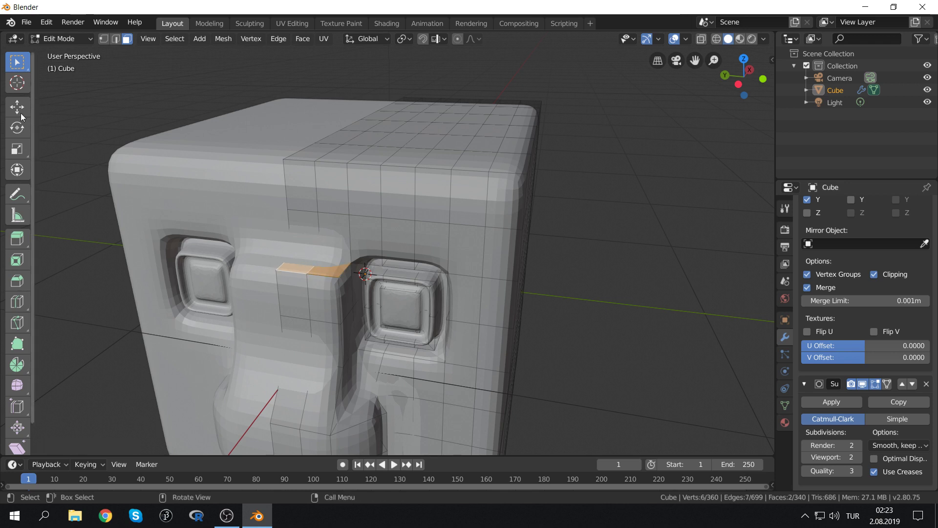
left_click(17, 128)
mouse_move(313, 229)
left_mouse_down()
mouse_move(294, 282)
mouse_move(297, 267)
left_mouse_up()
key("ctrl+z")
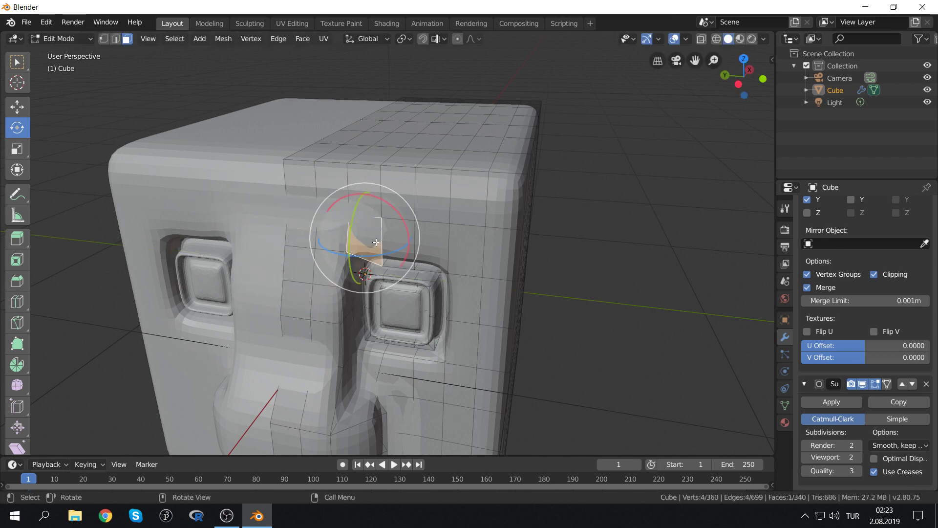
Add a face above the right eye and extrude the selection outward, undoing a free rotation
left_click(24, 70)
left_click(408, 245, "shift")
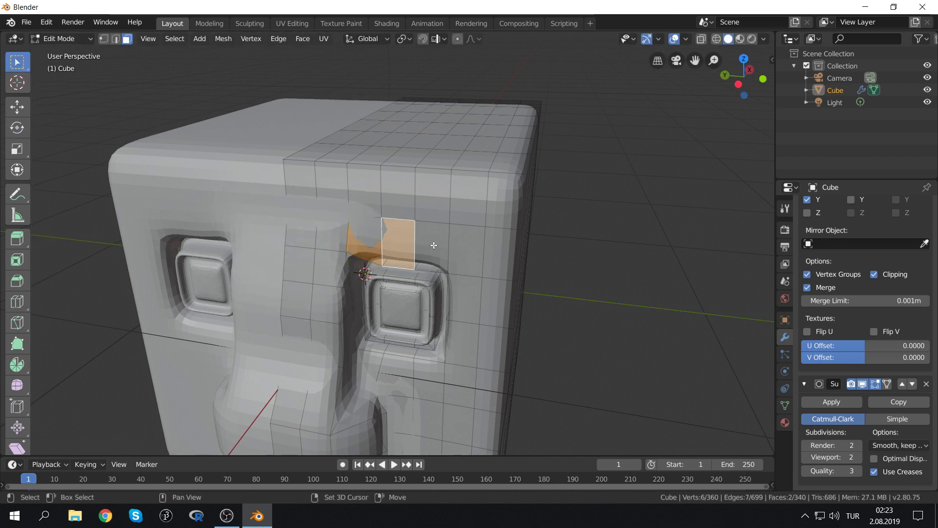
middle_click_drag(431, 246, 381, 223)
key("e")
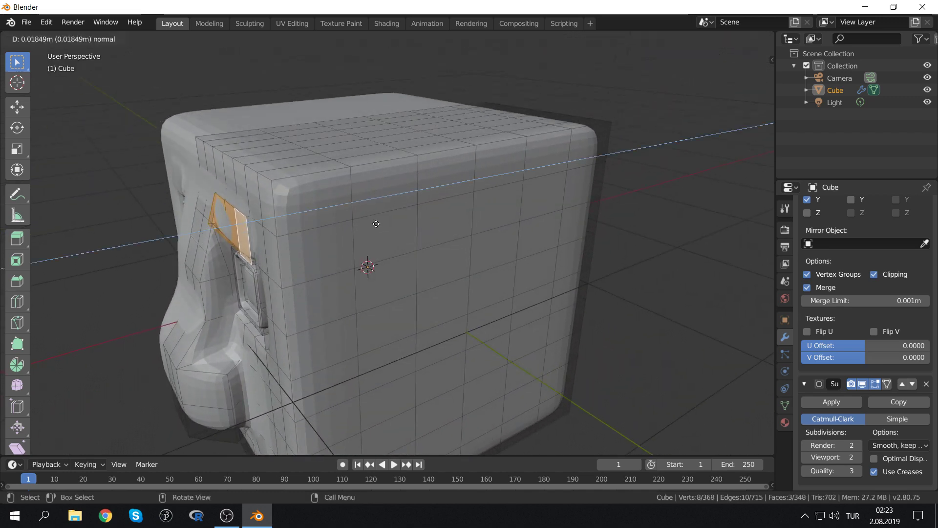
left_click(375, 224)
middle_click_drag(375, 224, 109, 138)
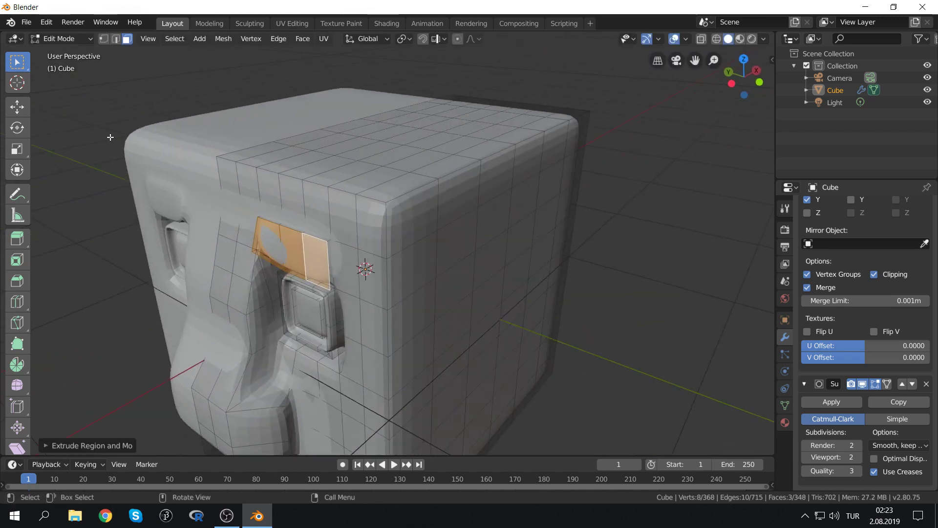
left_click(17, 83)
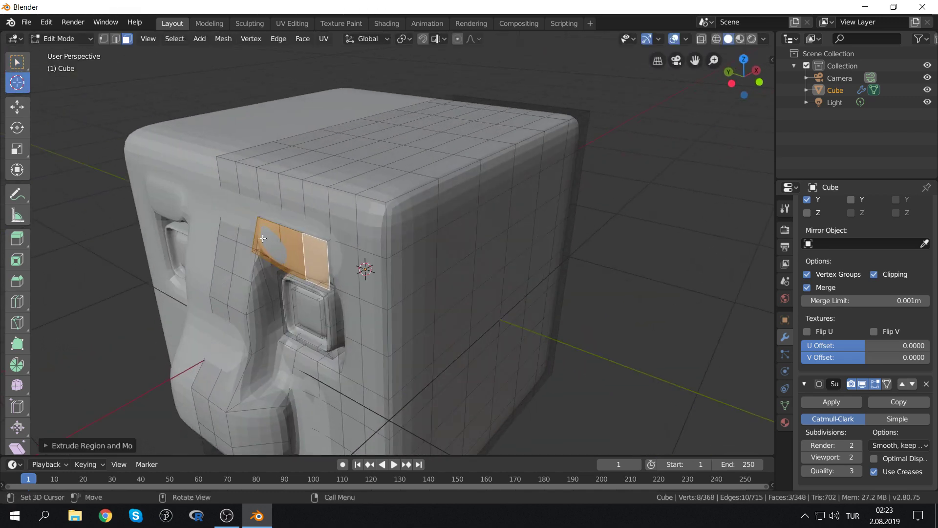
left_click(25, 131)
left_click_drag(275, 223, 288, 215)
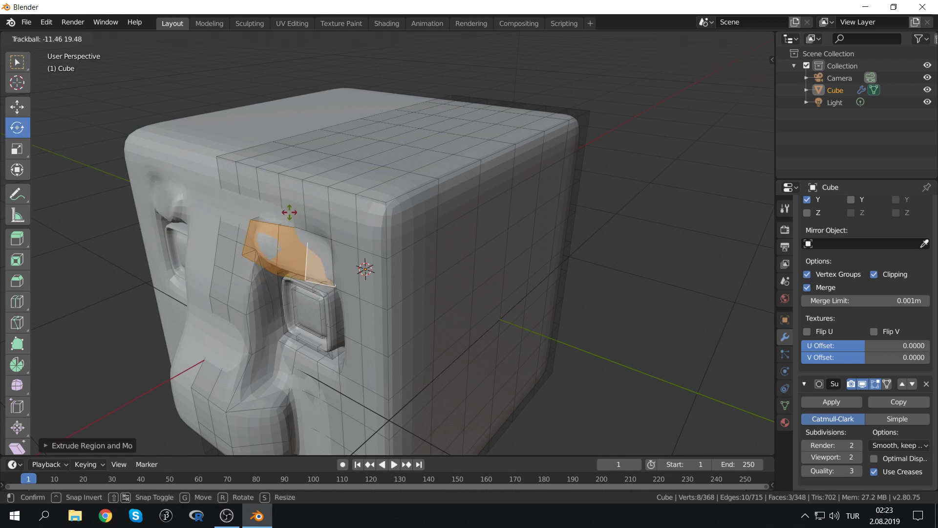
key("ctrl+z")
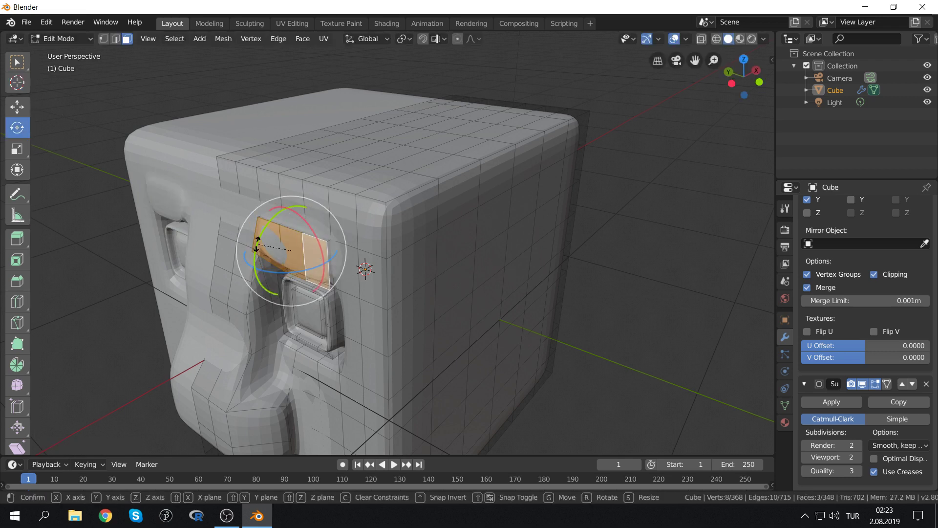
Tilt the faces above the right eye around the Y axis into a brow, then return to Object Mode
left_click_drag(258, 242, 267, 239)
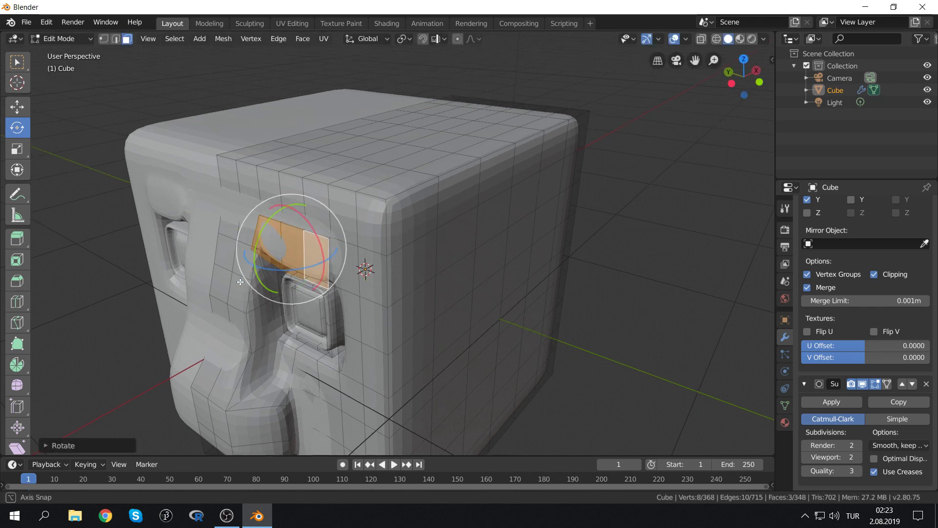
mouse_move(266, 239)
middle_mouse_down()
mouse_move(390, 206)
mouse_move(438, 181)
middle_mouse_up()
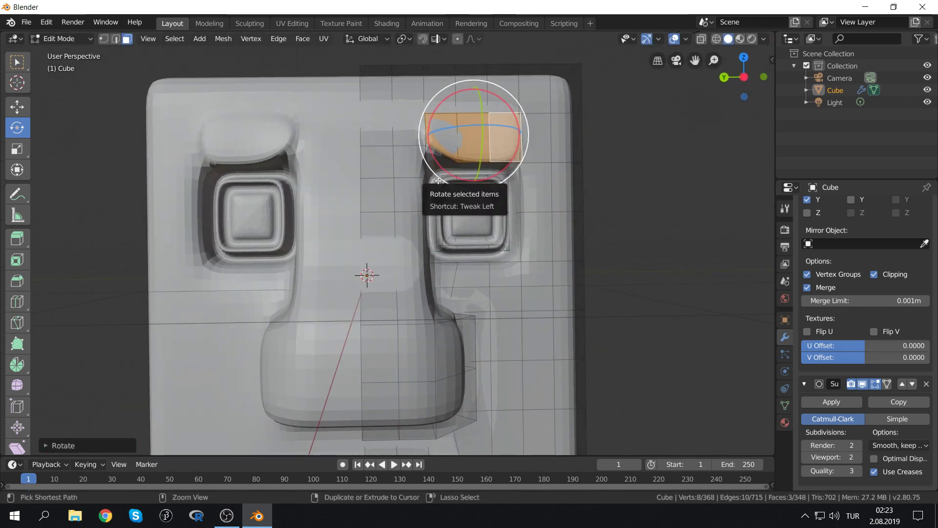
key("ctrl+z")
key("ctrl+z")
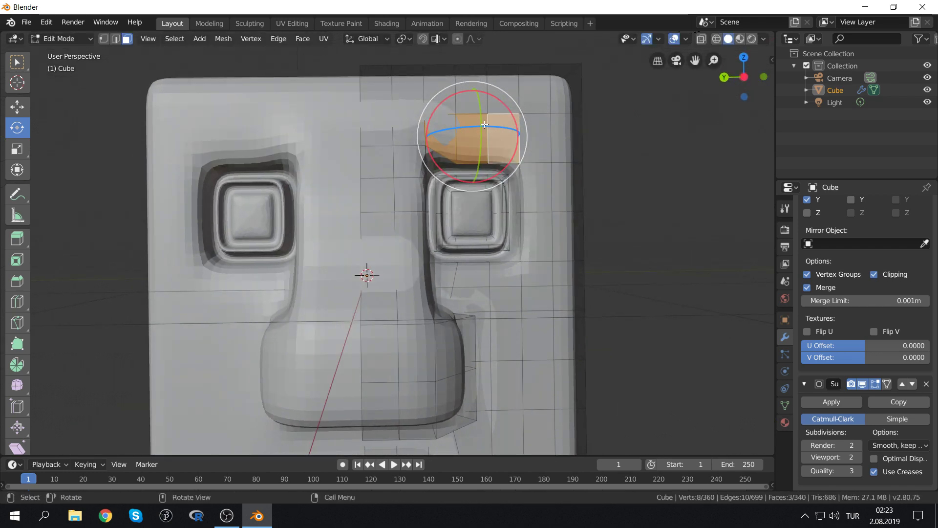
left_click_drag(484, 124, 490, 134)
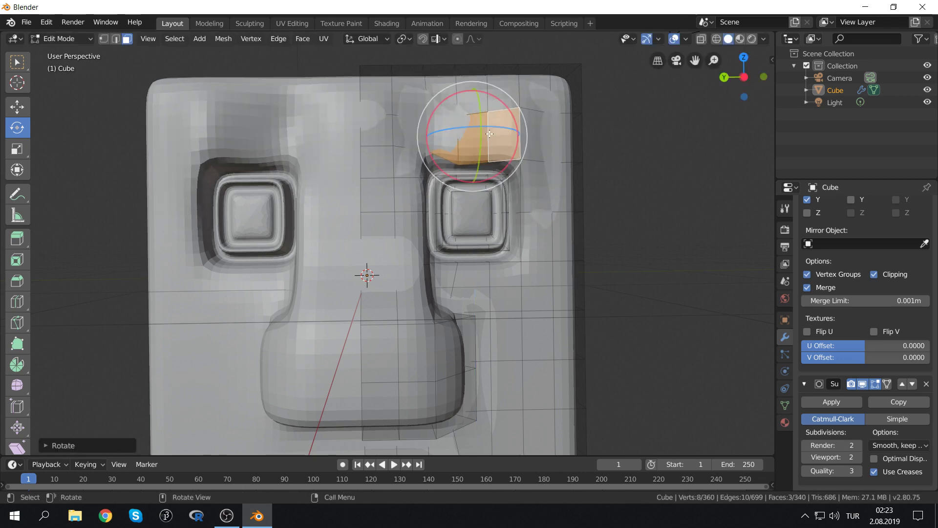
middle_click_drag(490, 134, 315, 209)
left_click_drag(315, 209, 316, 203)
key("Tab")
mouse_move(481, 295)
middle_mouse_down()
mouse_move(463, 245)
mouse_move(482, 265)
mouse_move(518, 264)
middle_mouse_up()
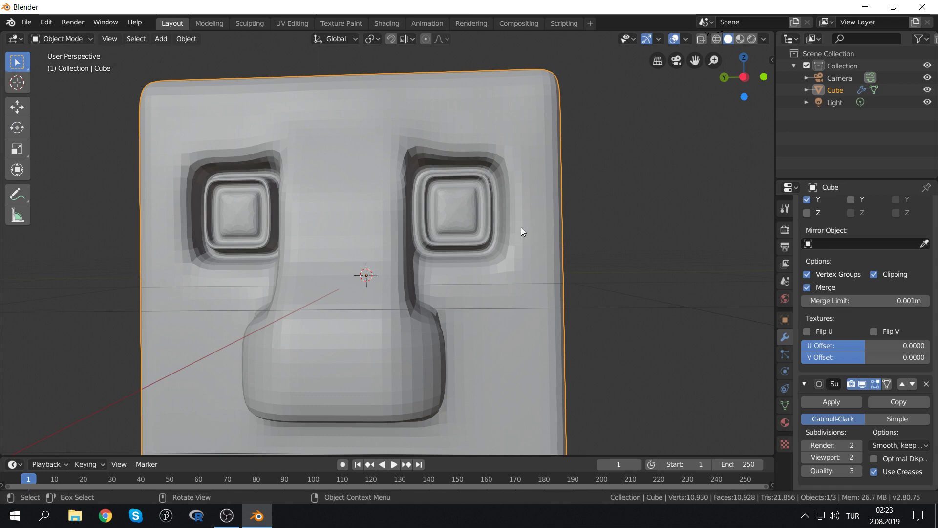
Back in Edit Mode, select a vertical strip of four faces on the head's side
scroll(521, 230, "down", 5)
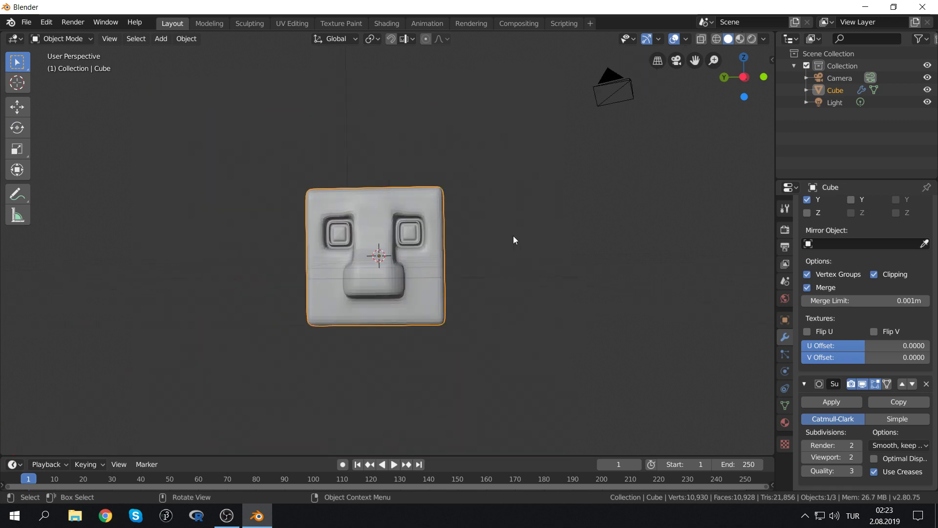
scroll(513, 236, "up", 5)
middle_click_drag(526, 239, 449, 242)
key("Tab")
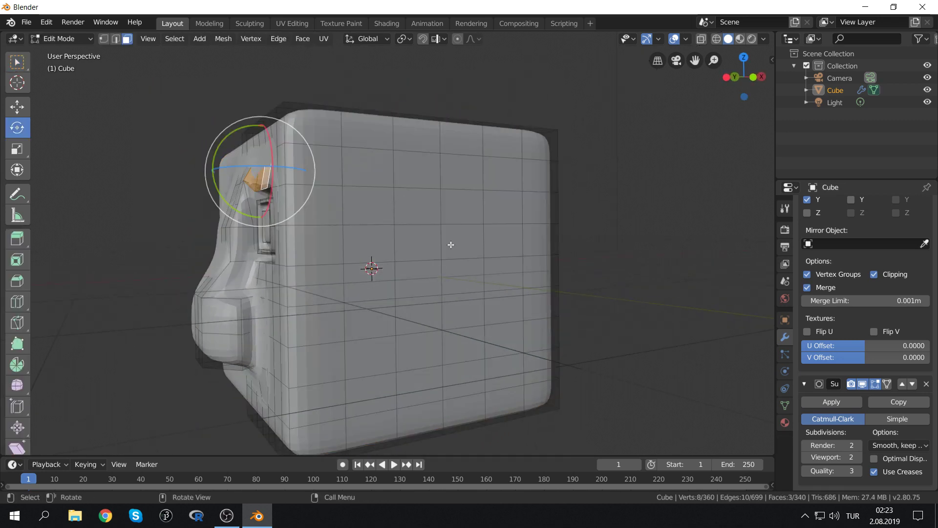
key("w")
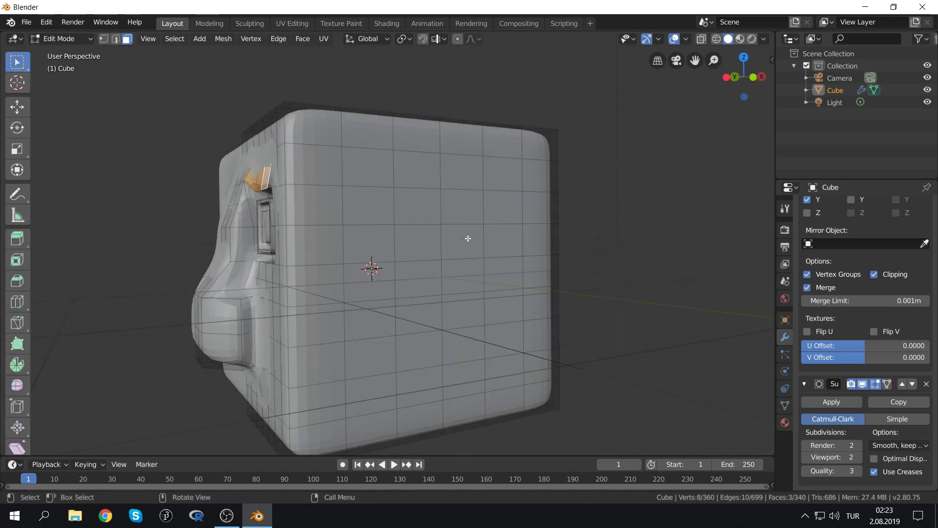
left_click(464, 215)
left_click(464, 242, "shift")
left_click(465, 277, "shift")
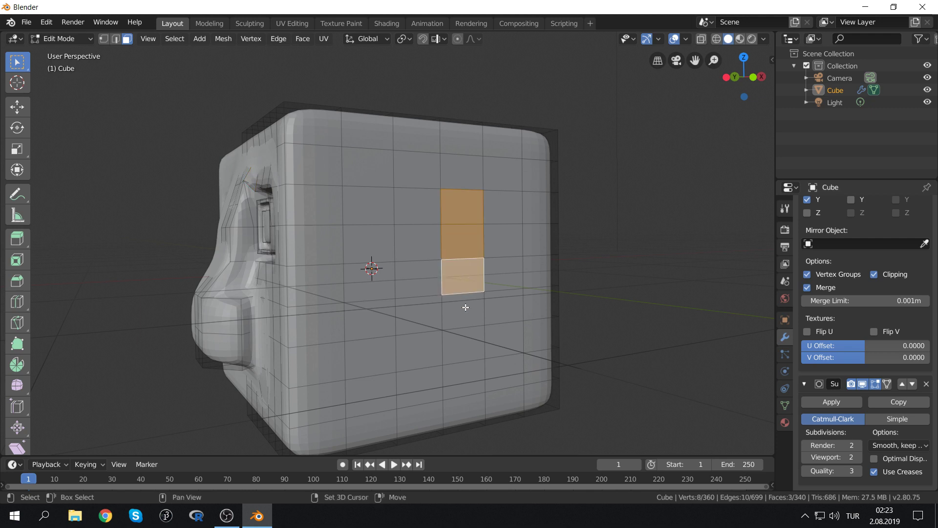
left_click(465, 311, "shift")
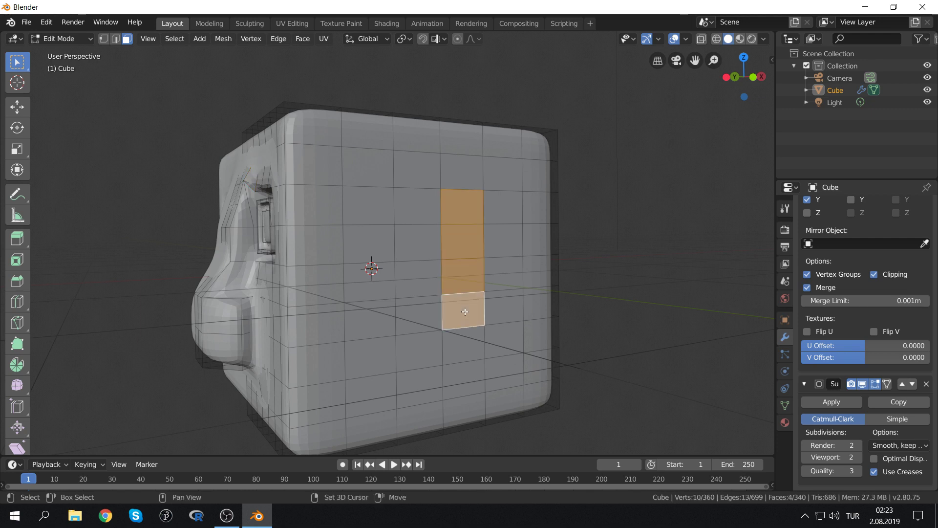
Show the cube's material Surface settings in the Properties editor
left_click(785, 422)
scroll(883, 350, "down", 3)
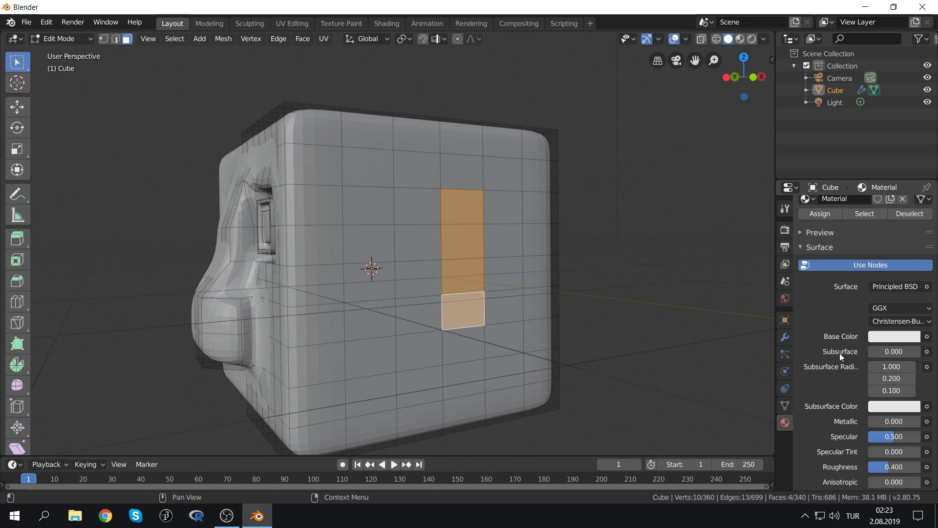
mouse_move(347, 228)
middle_mouse_down()
mouse_move(310, 242)
mouse_move(524, 273)
middle_mouse_up()
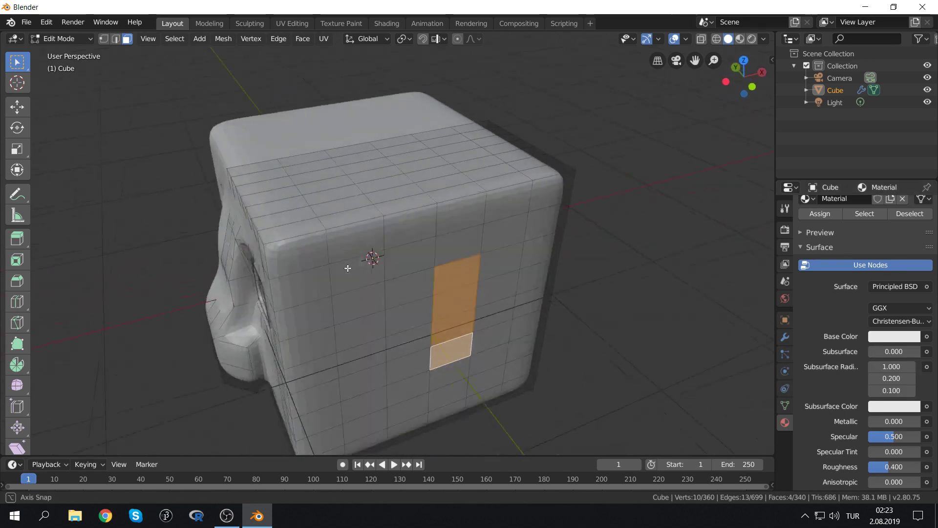
Extrude the four side faces into an ear block and split it with a loop cut
key("e")
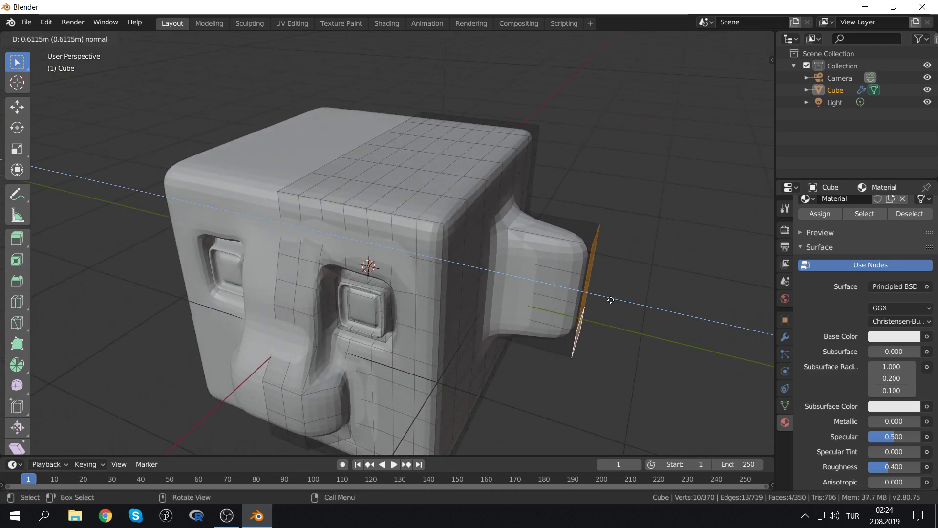
left_click(611, 299)
key("ctrl+r")
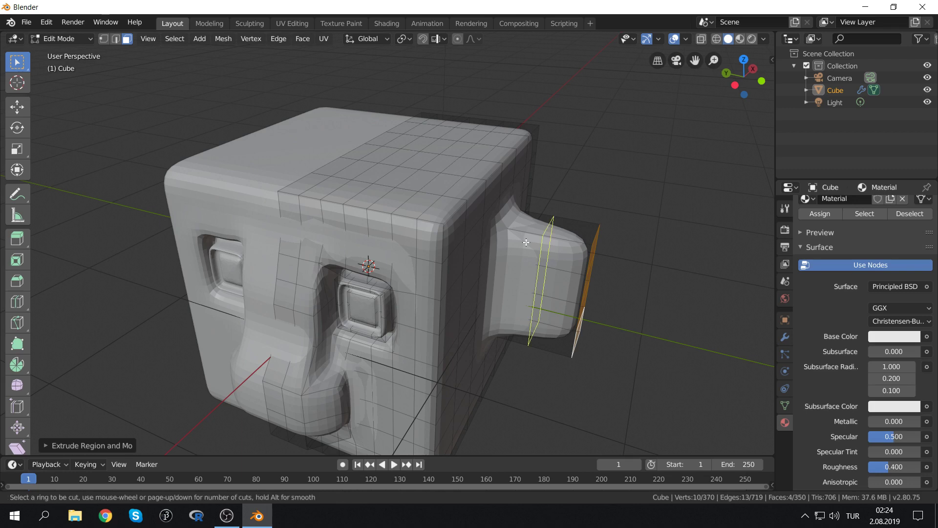
left_click(526, 241)
left_click(581, 273)
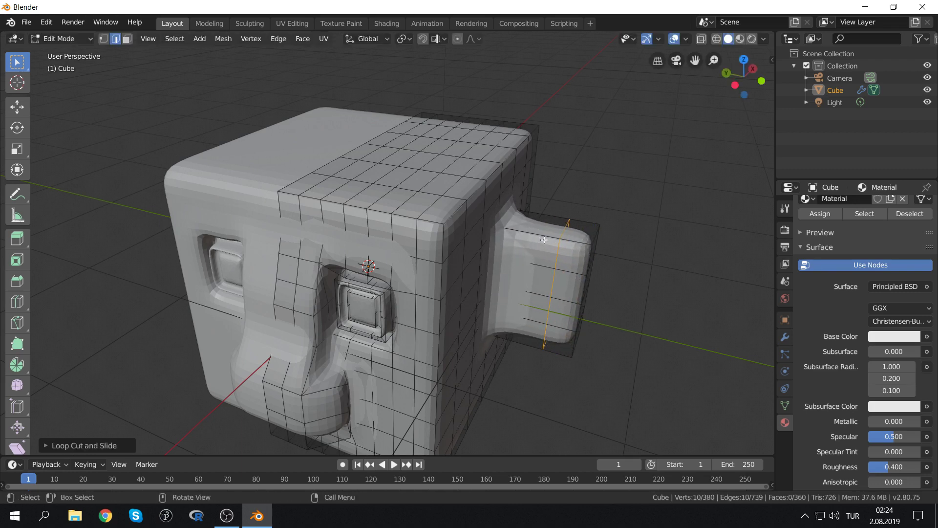
mouse_move(580, 272)
middle_mouse_down()
mouse_move(531, 250)
mouse_move(503, 268)
middle_mouse_up()
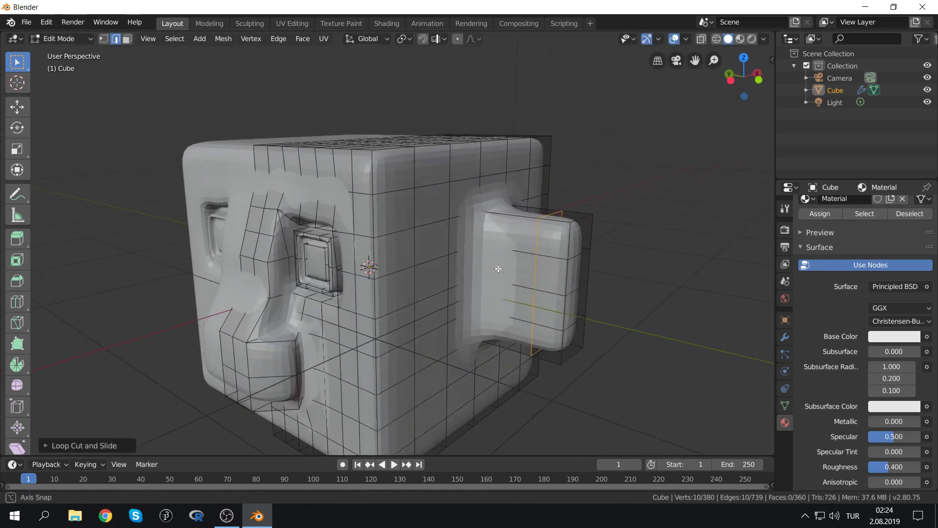
left_click(518, 266)
left_click(126, 40)
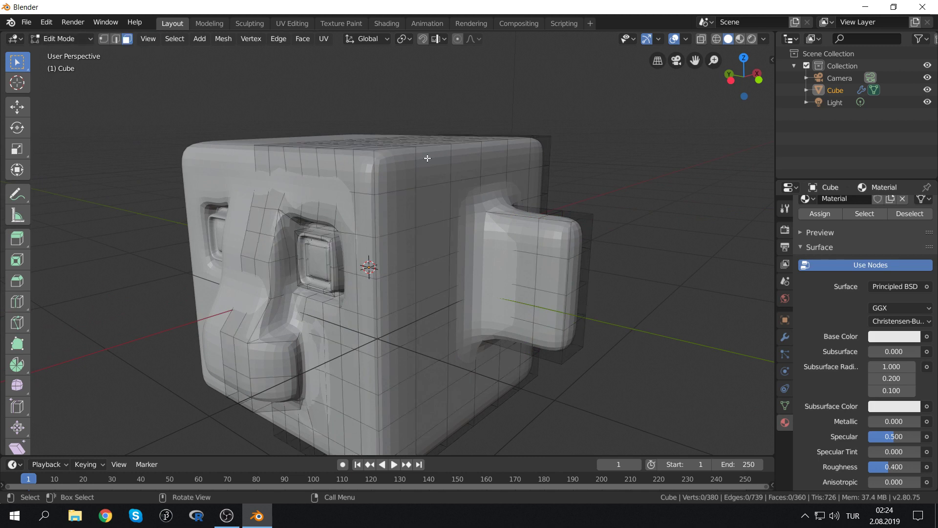
Select a lower ear face and turn off the Subdivision modifier's viewport display
left_click(525, 243)
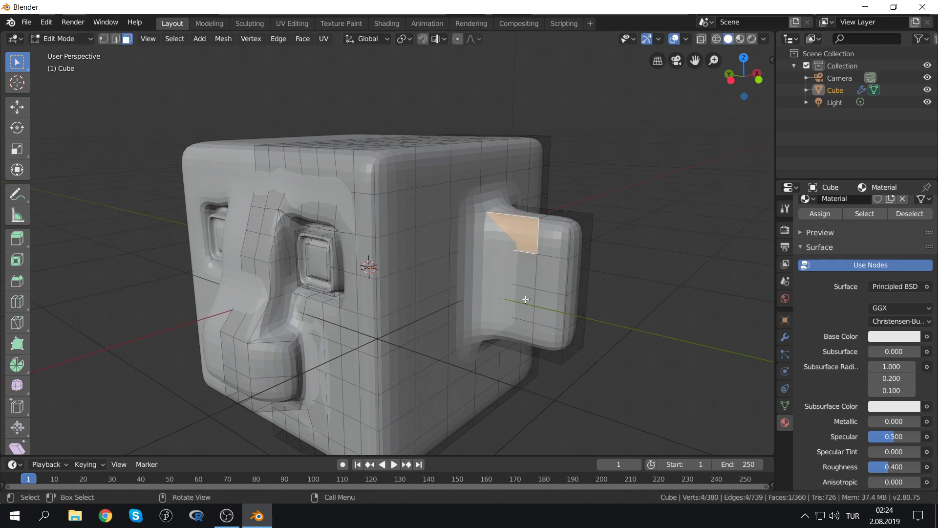
left_click(519, 318)
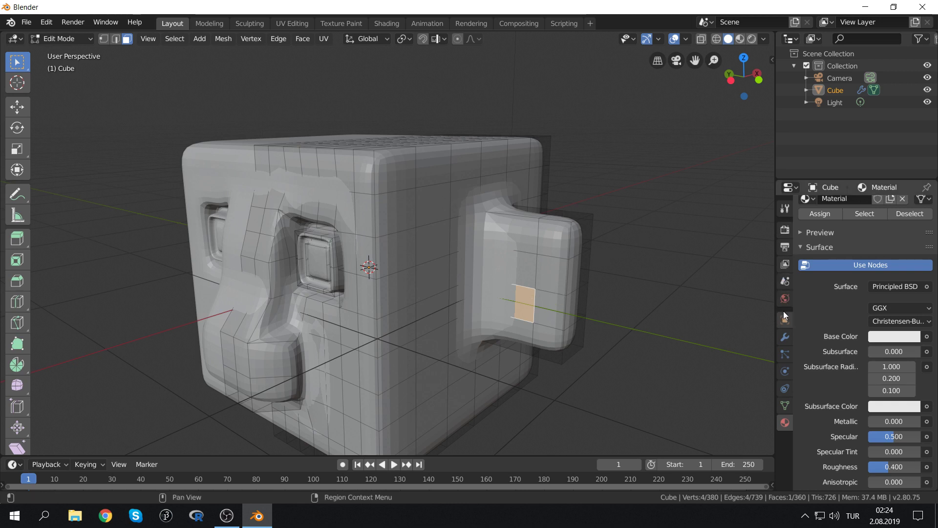
left_click(784, 337)
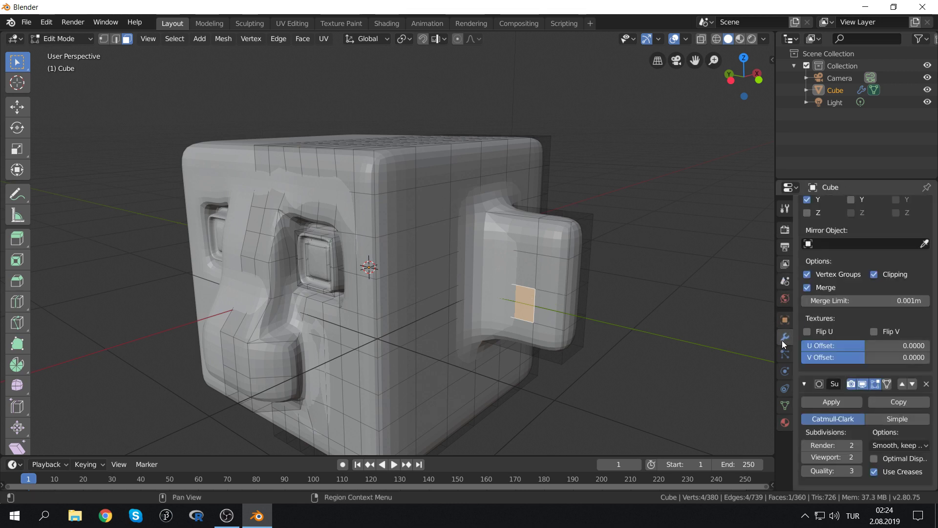
scroll(840, 306, "up", 5)
scroll(842, 251, "down", 4)
left_click_drag(776, 387, 700, 385)
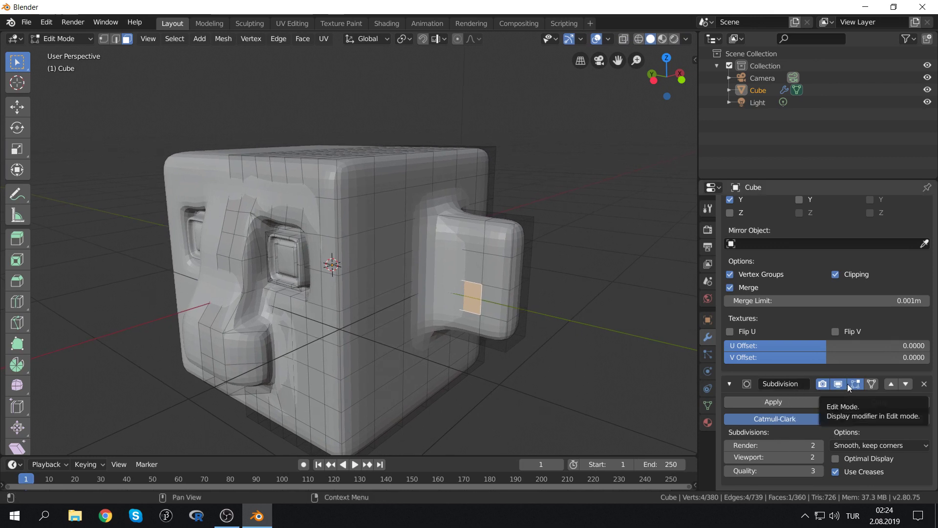
left_click(822, 384)
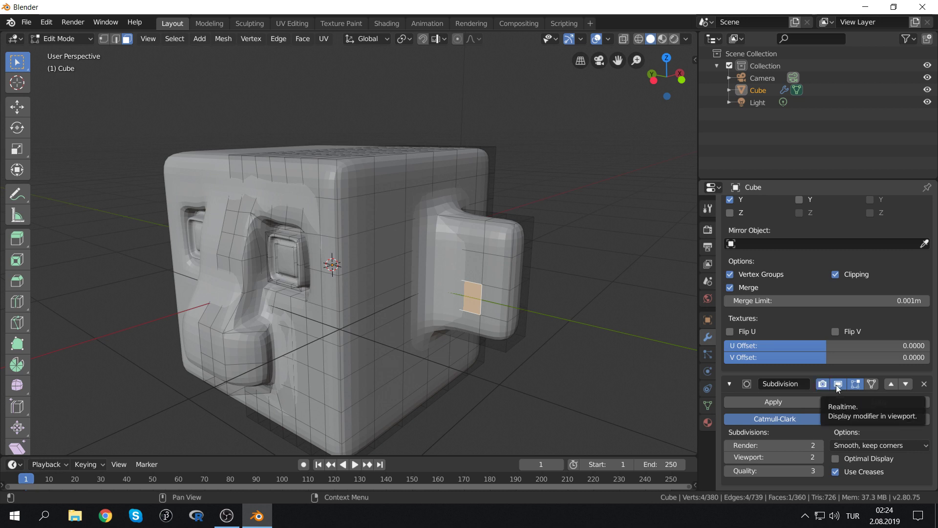
left_click(838, 384)
left_click(837, 385)
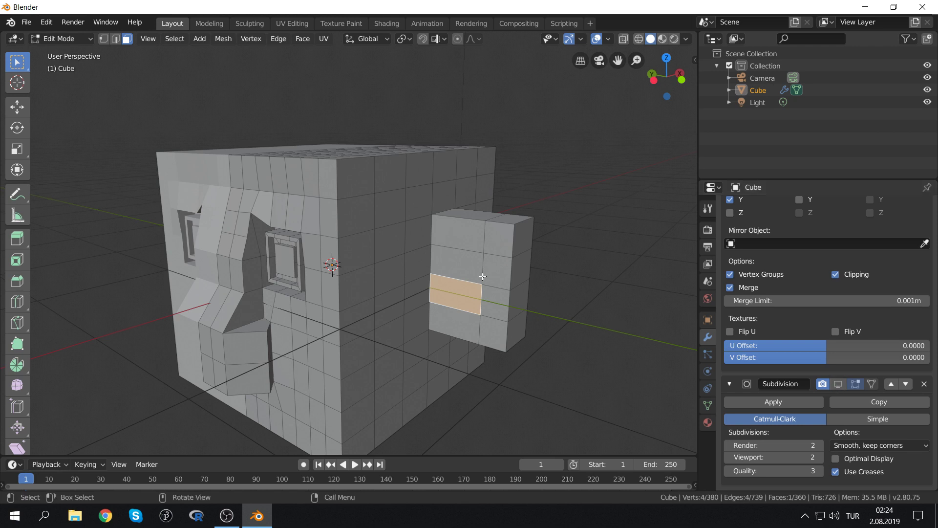
Merge the two selected ear faces into one with Dissolve Faces and frame them
left_click(457, 261, "shift")
left_click(458, 239, "shift")
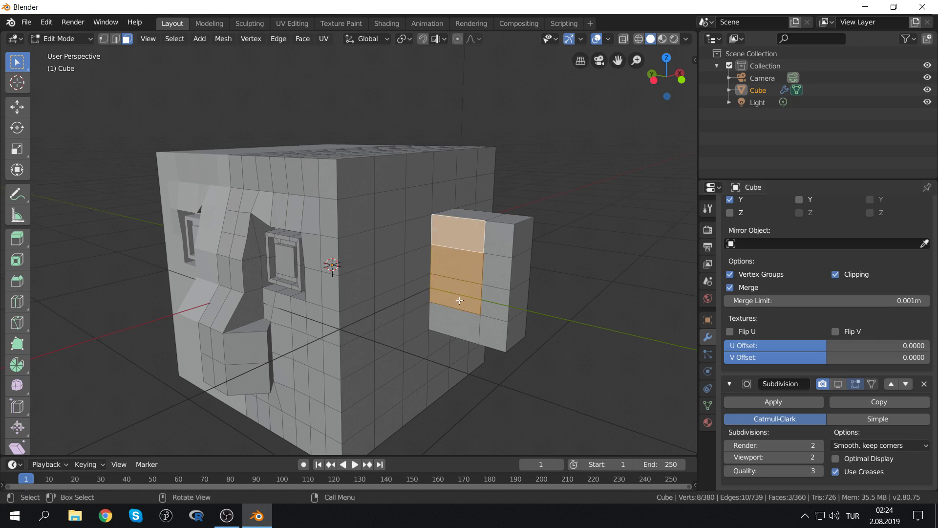
left_click(460, 300)
left_click(458, 271, "shift")
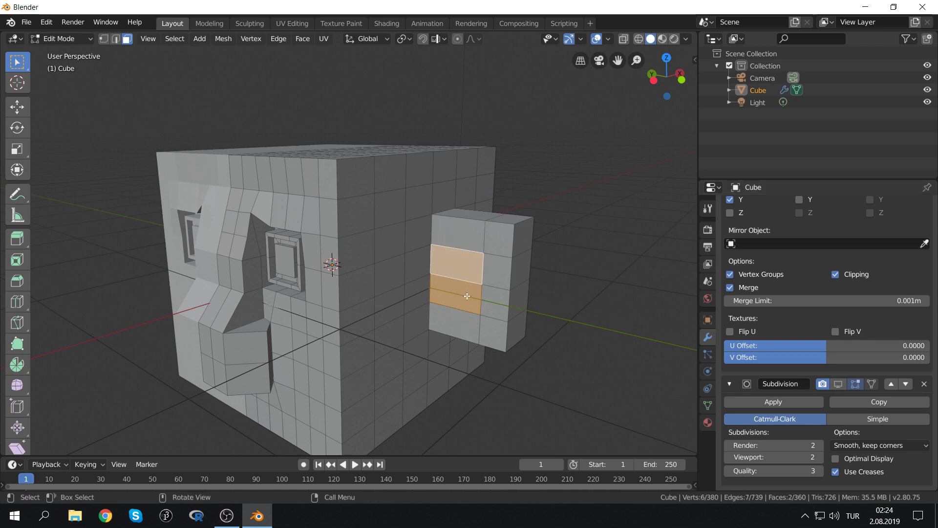
key("ctrl+x")
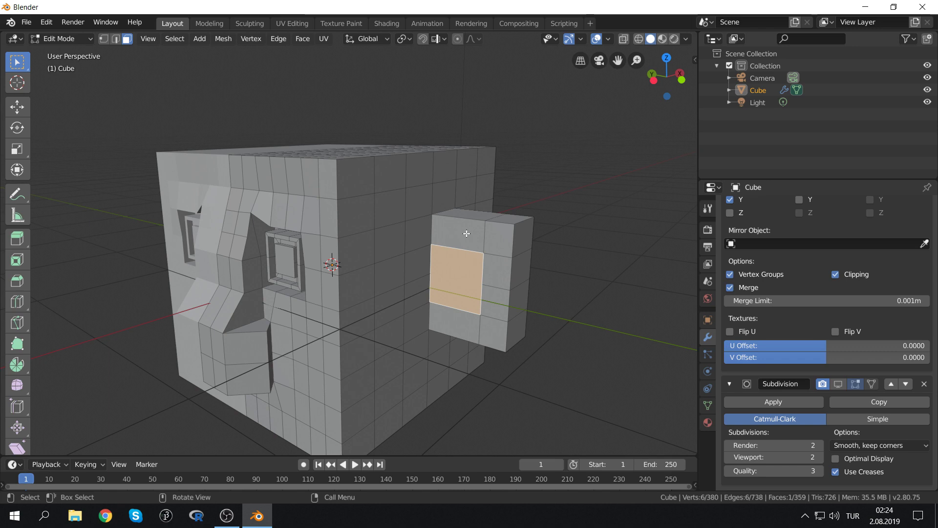
middle_click_drag(467, 233, 474, 237)
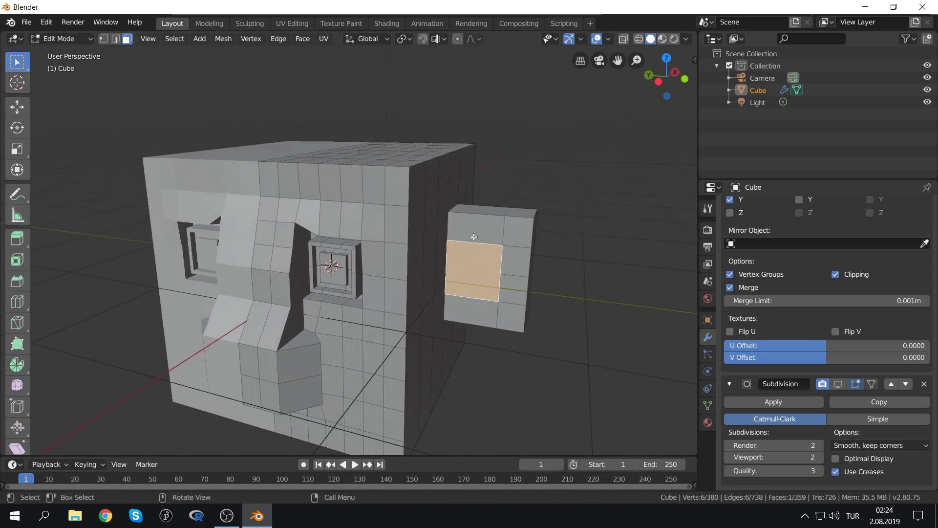
key("KP_Decimal")
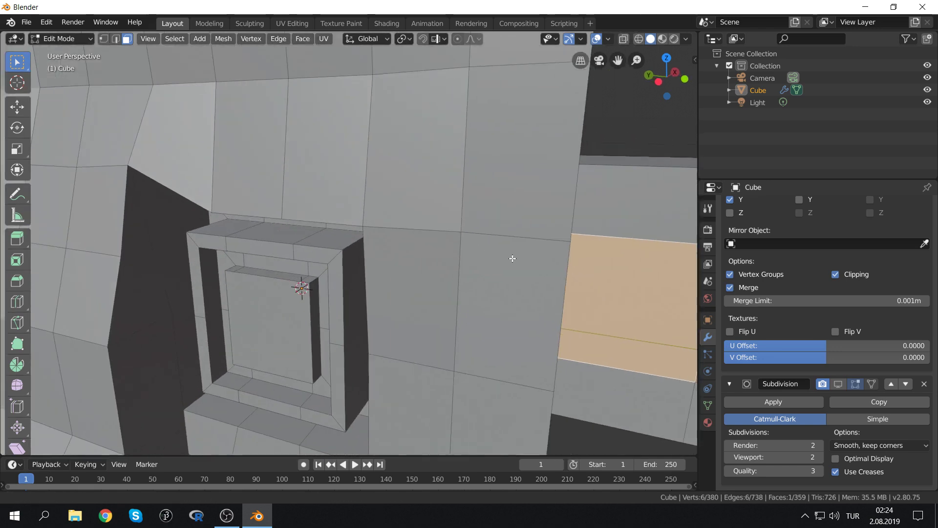
Raise the merged face's top edge and slide its inner vertical edge along Y
key("2")
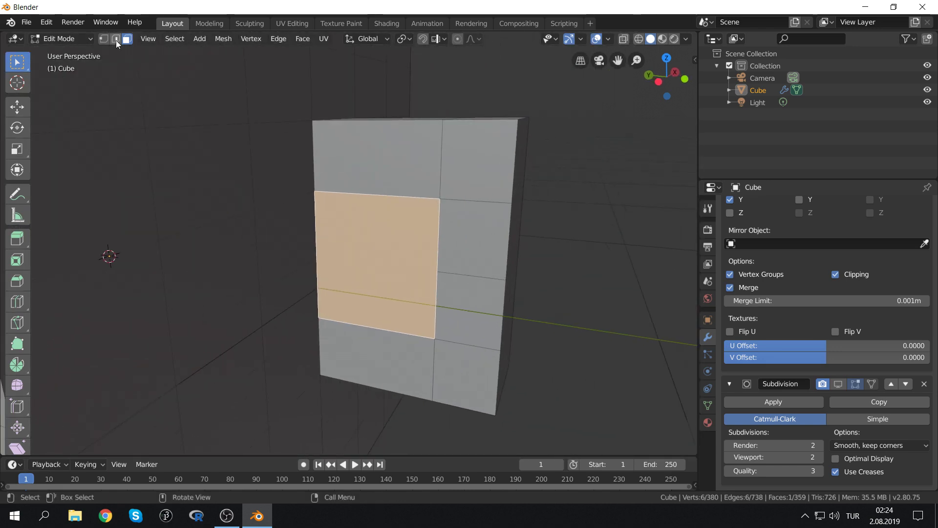
left_click(395, 195)
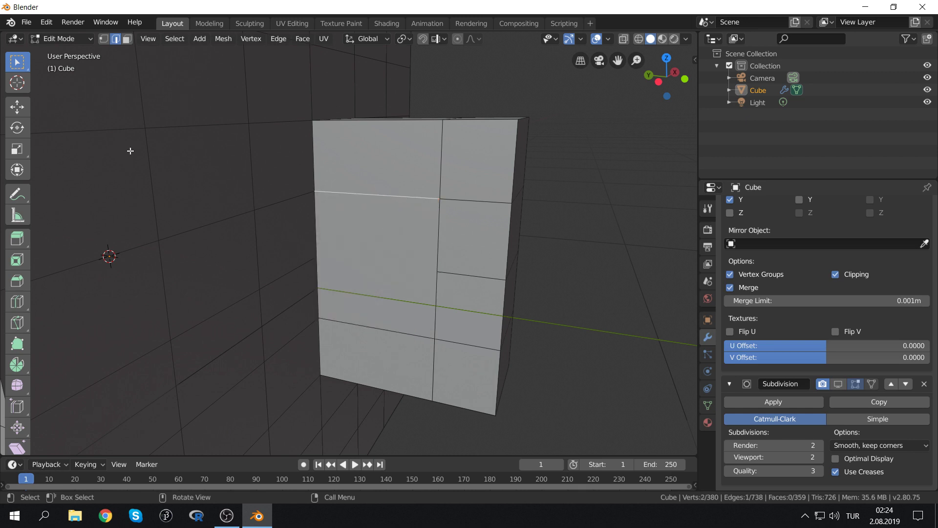
left_click(17, 107)
mouse_move(374, 159)
left_mouse_down()
mouse_move(372, 105)
mouse_move(373, 116)
left_mouse_up()
left_click(439, 219)
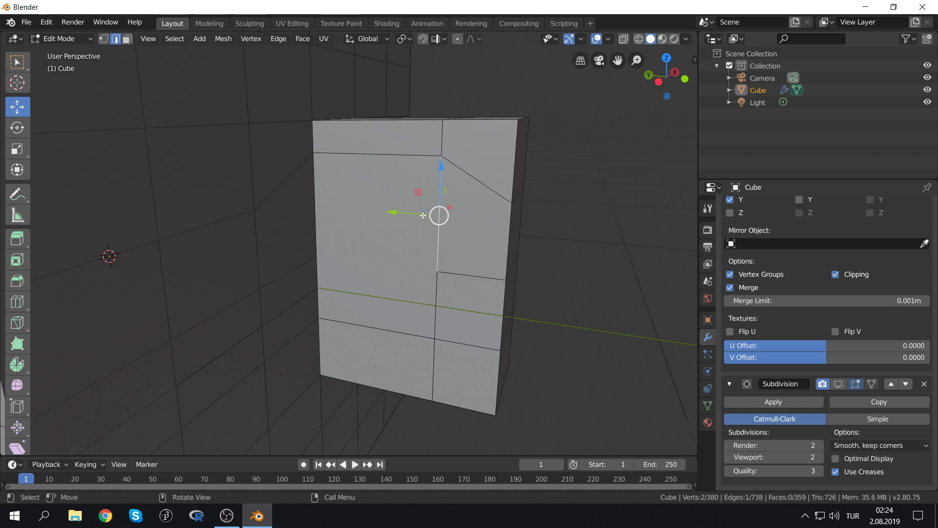
key("g")
key("y")
left_click(462, 327)
Slide the diagonal edge along Y, lower the bottom edge along Z, then select the front face
left_click(447, 312)
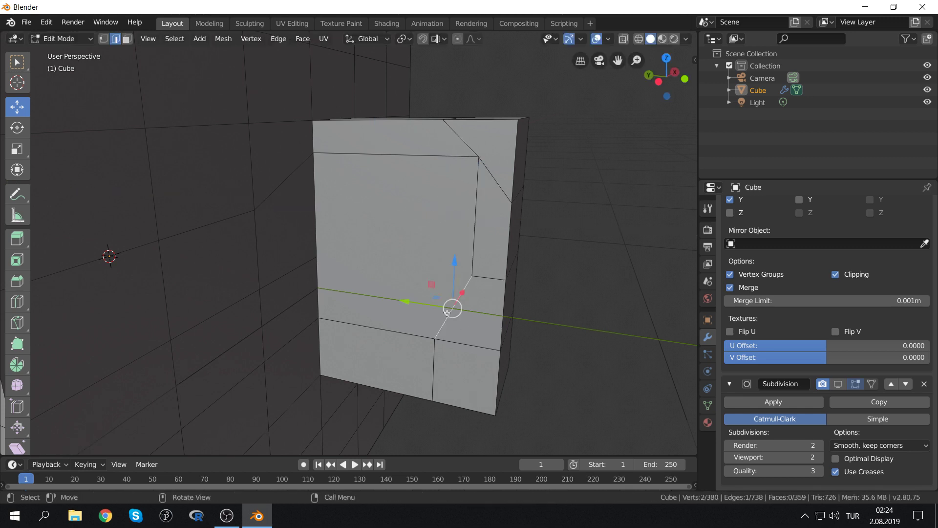
key("g")
key("y")
left_click(425, 302)
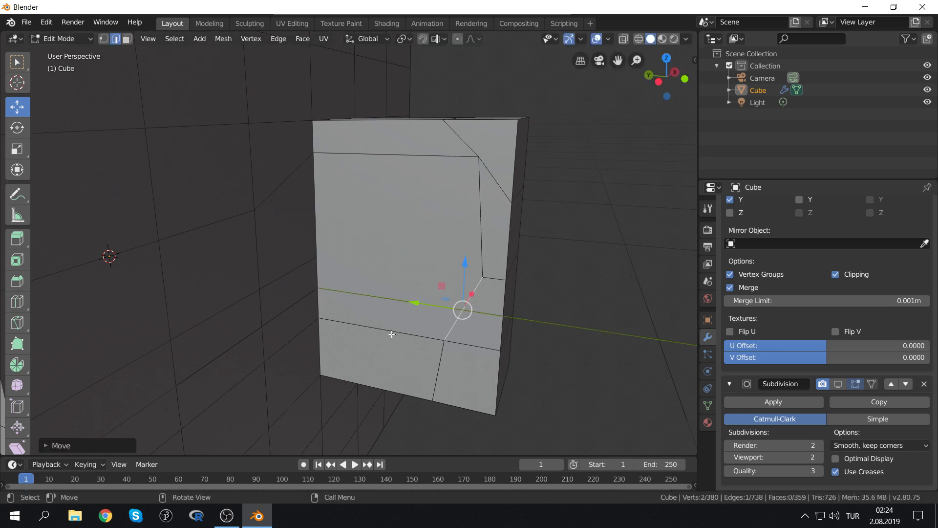
left_click(391, 332)
key("g")
key("z")
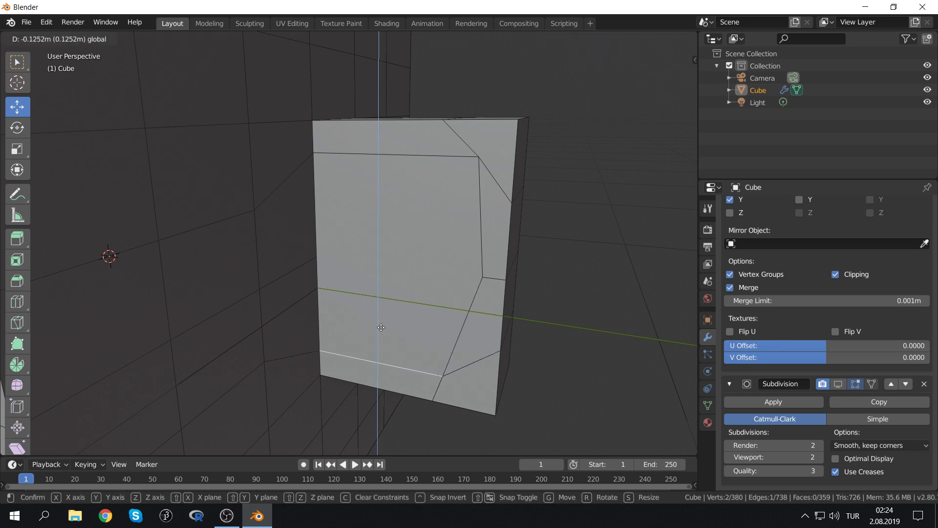
left_click(571, 296)
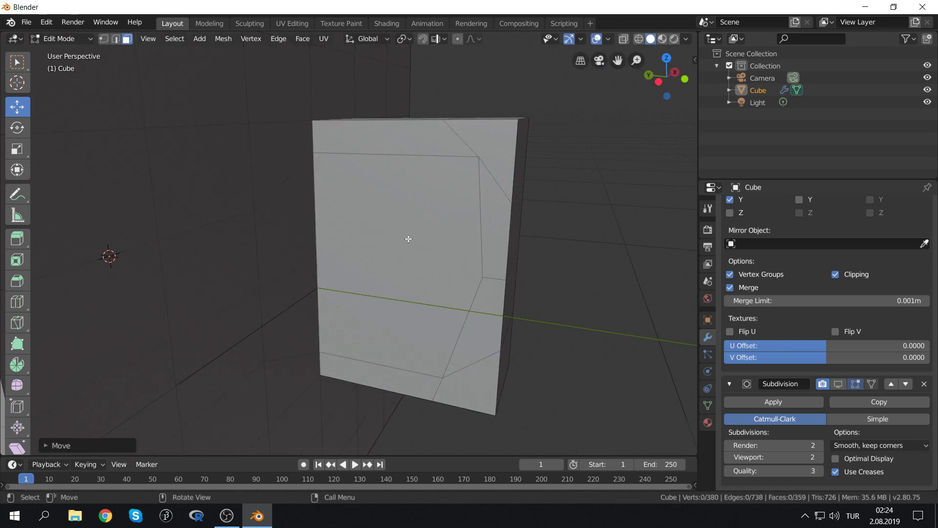
left_click(408, 239)
Inset the ear's front face, push it inward along X, and re-show subdivision smoothing
key("i")
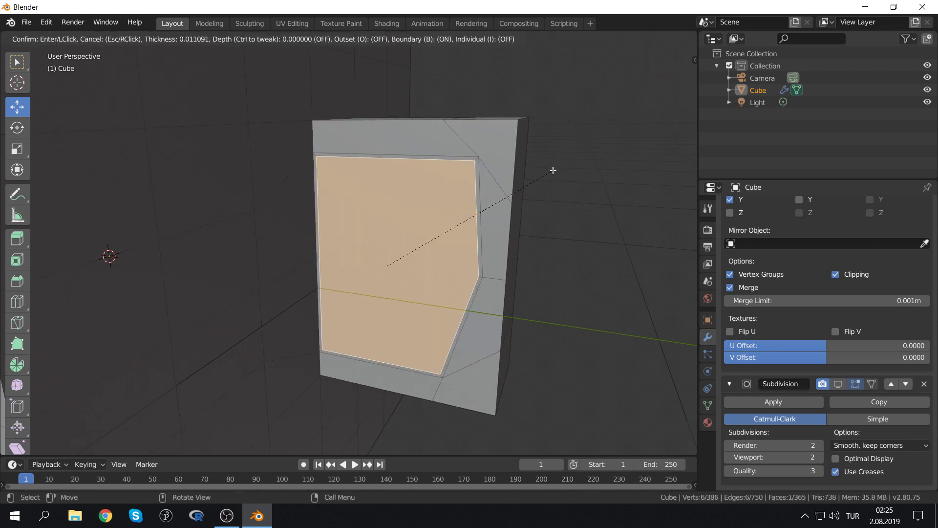
left_click(535, 181)
middle_click_drag(534, 183, 392, 253)
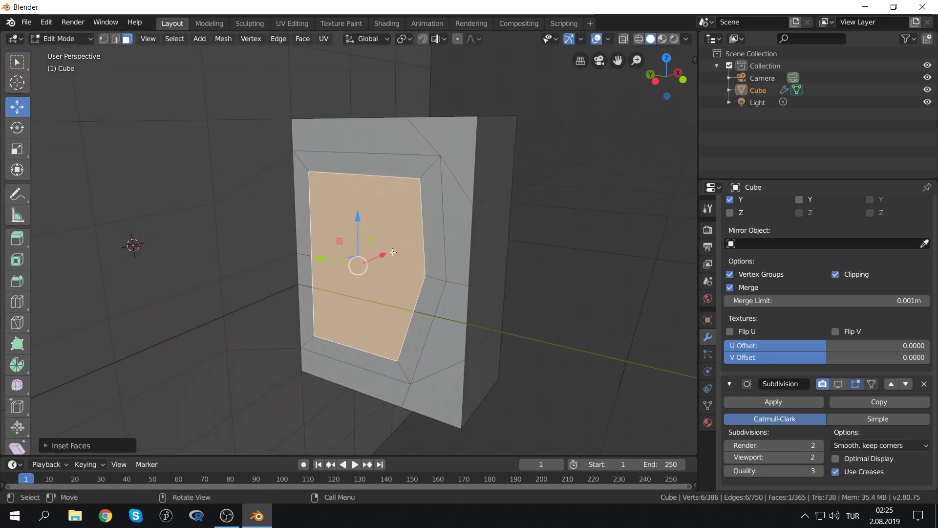
key("g")
key("x")
left_click(392, 251)
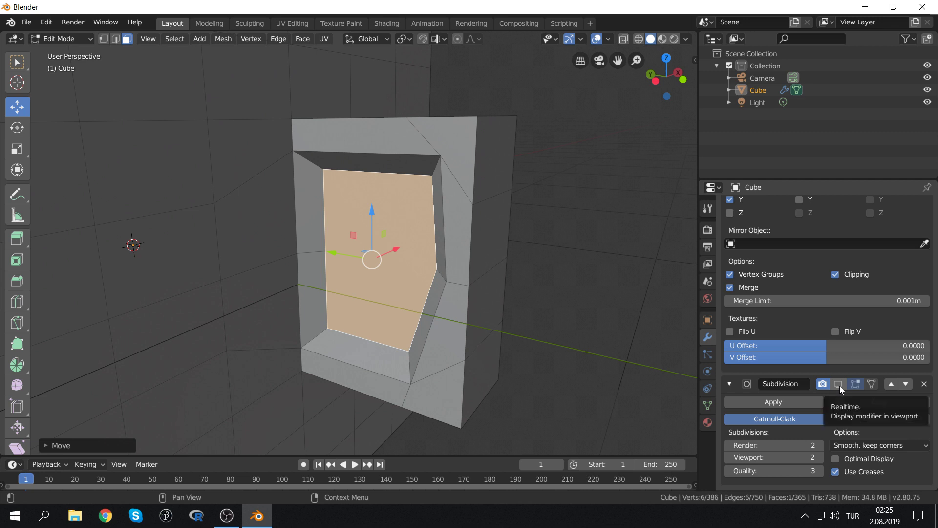
left_click(838, 385)
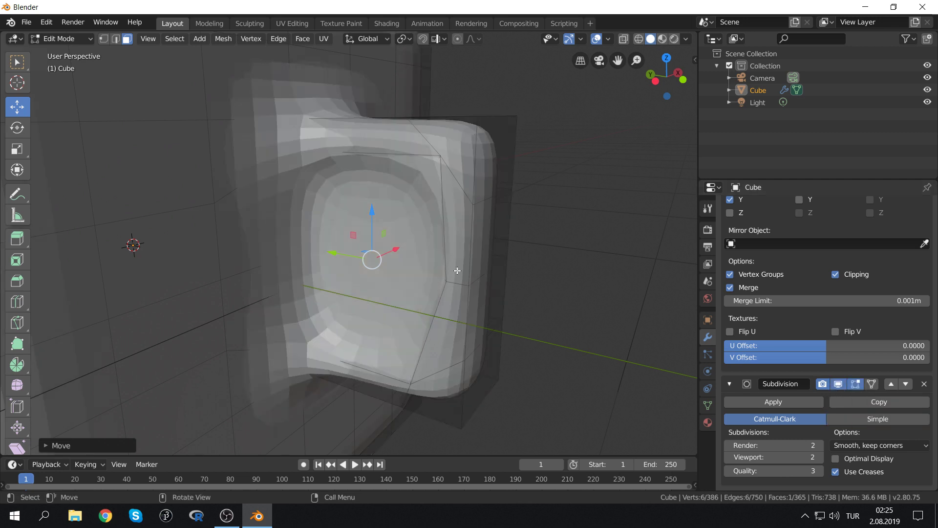
Add a second inset on the ear face and push it back into the surface
key("i")
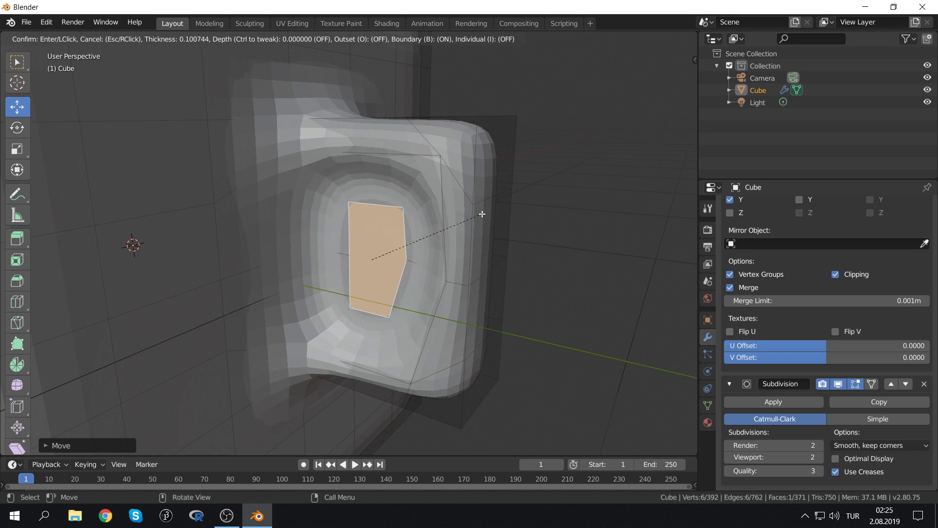
left_click(482, 212)
left_click_drag(403, 247, 425, 206)
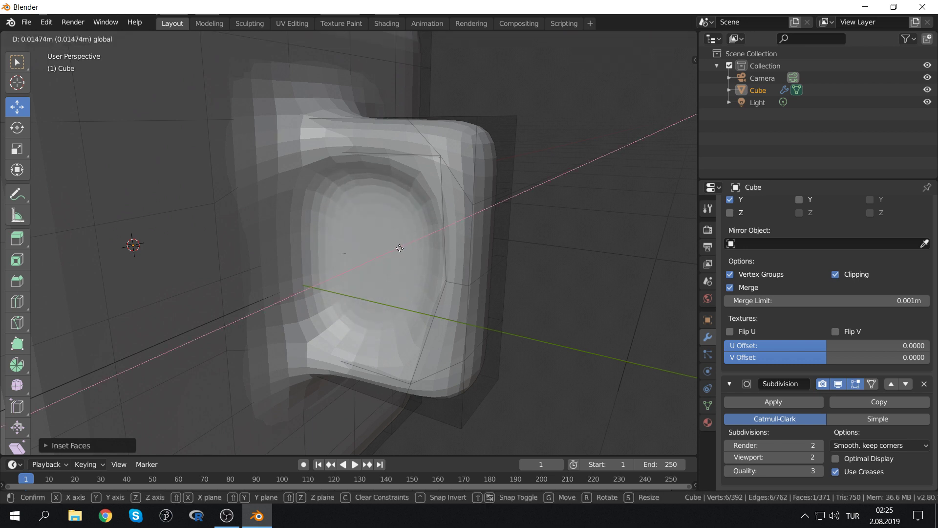
mouse_move(425, 206)
middle_mouse_down()
mouse_move(506, 166)
mouse_move(436, 201)
middle_mouse_up()
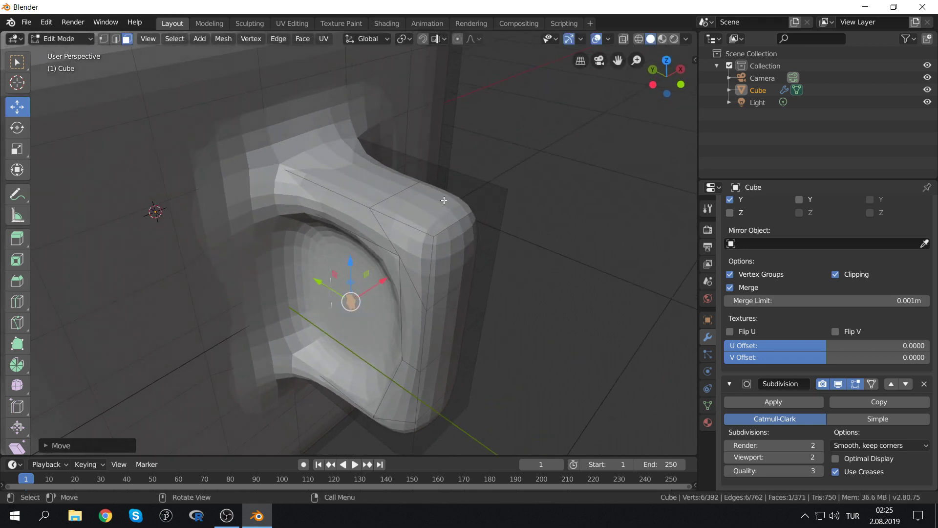
Raise, tilt about X, and reposition the ear's top corner face
left_click(443, 196)
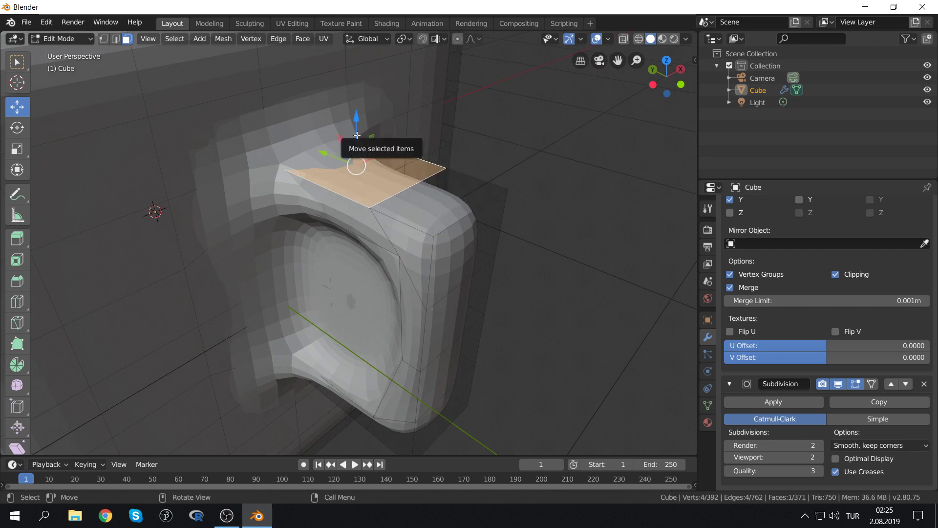
mouse_move(362, 132)
left_mouse_down()
mouse_move(362, 77)
mouse_move(384, 106)
left_mouse_up()
left_click(17, 128)
mouse_move(384, 105)
middle_mouse_down()
mouse_move(428, 208)
mouse_move(404, 271)
mouse_move(348, 336)
middle_mouse_up()
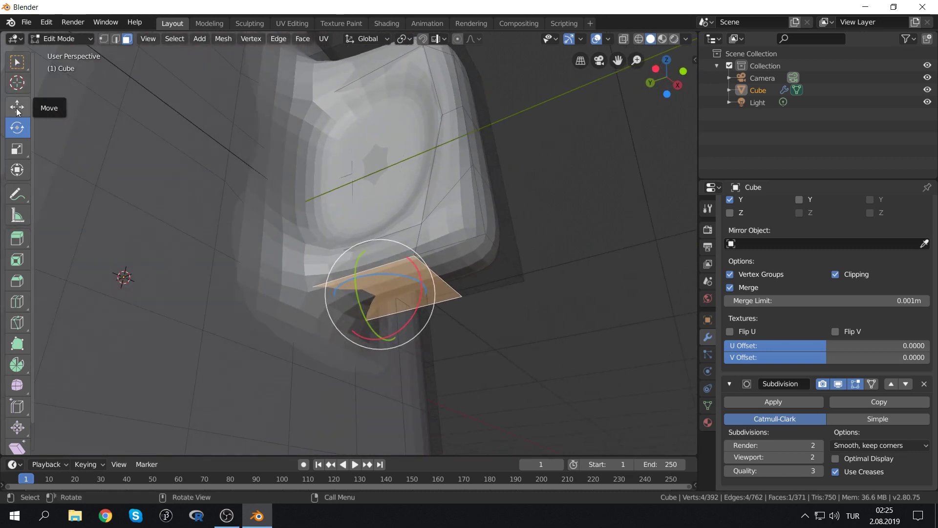
left_click(17, 106)
mouse_move(380, 257)
left_mouse_down()
mouse_move(354, 364)
mouse_move(424, 370)
left_mouse_up()
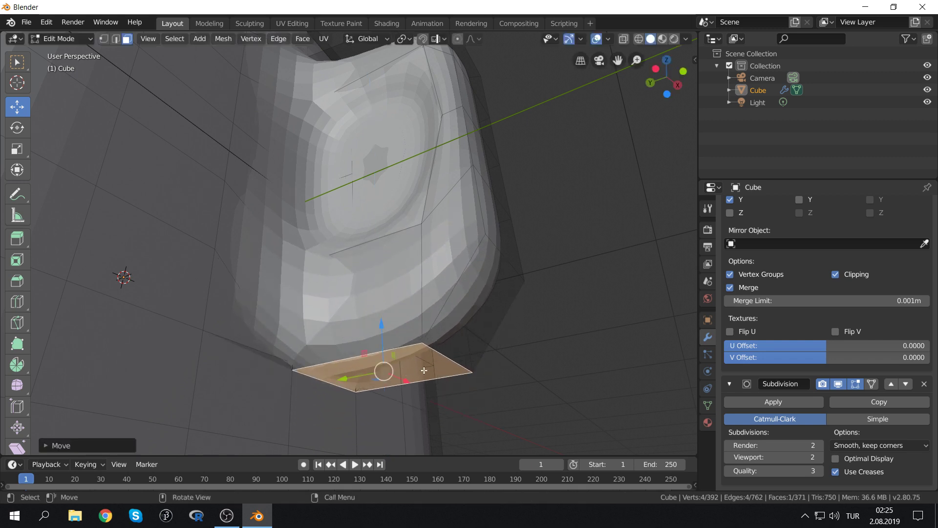
Pull the face's right edge outward and lower it along Z
left_click(114, 39)
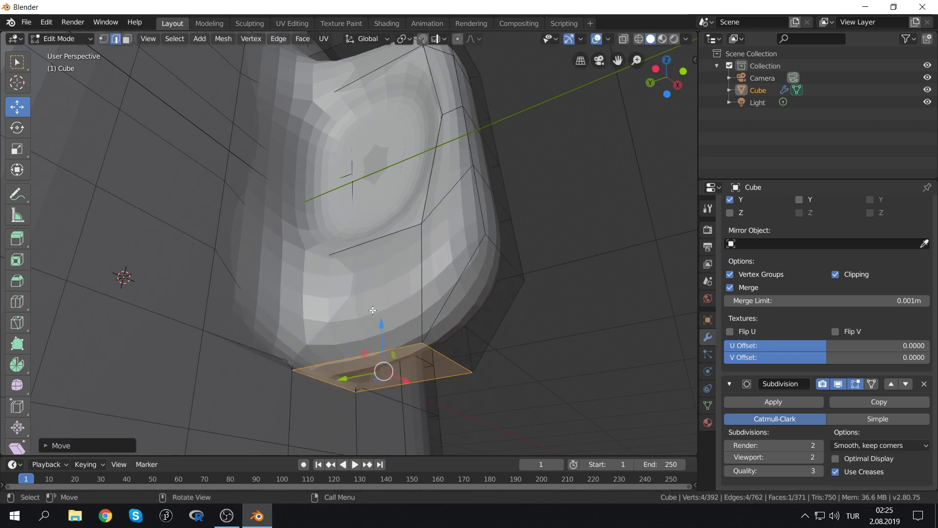
left_click(440, 355)
left_click_drag(448, 356, 352, 375)
middle_click_drag(359, 244, 389, 251)
left_click_drag(390, 251, 391, 271)
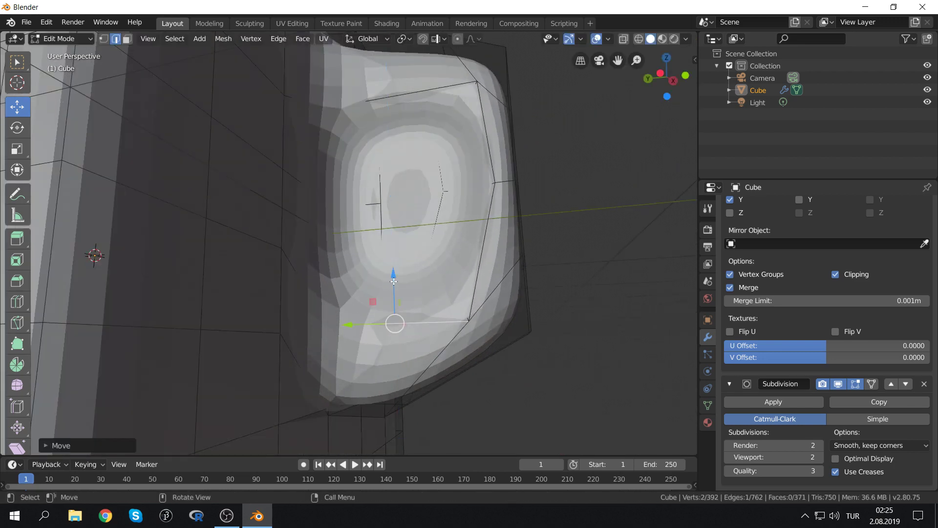
Shift the ear's lower corner vertex along Y and lower it along Z
left_click(103, 39)
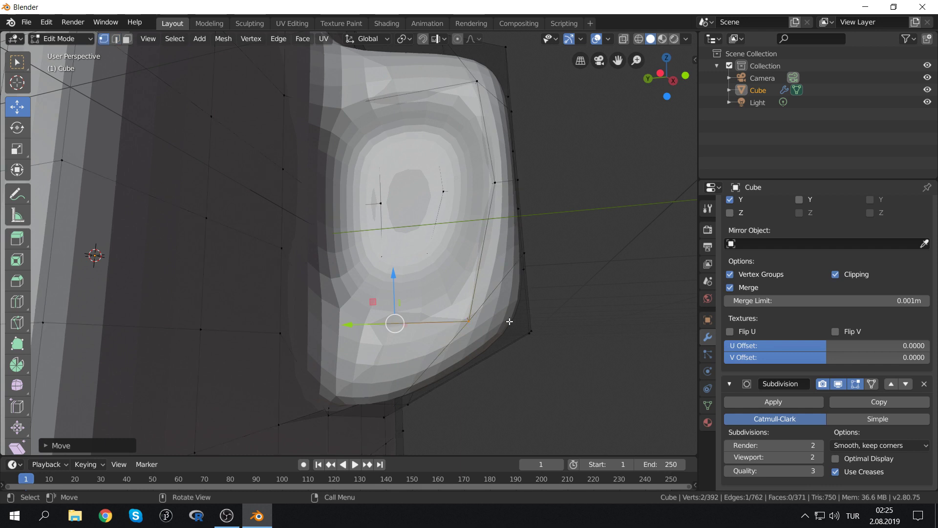
left_click(467, 321)
left_click_drag(434, 319, 386, 323)
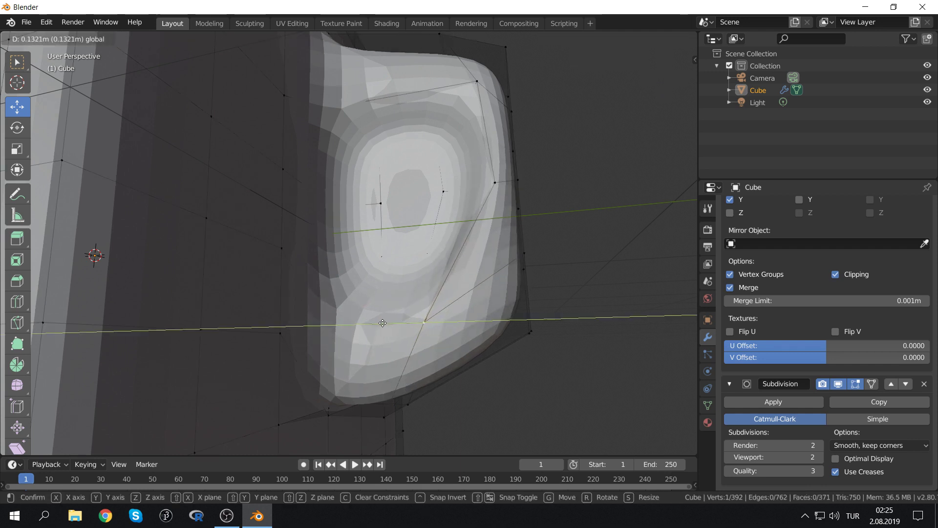
left_click_drag(420, 284, 418, 323)
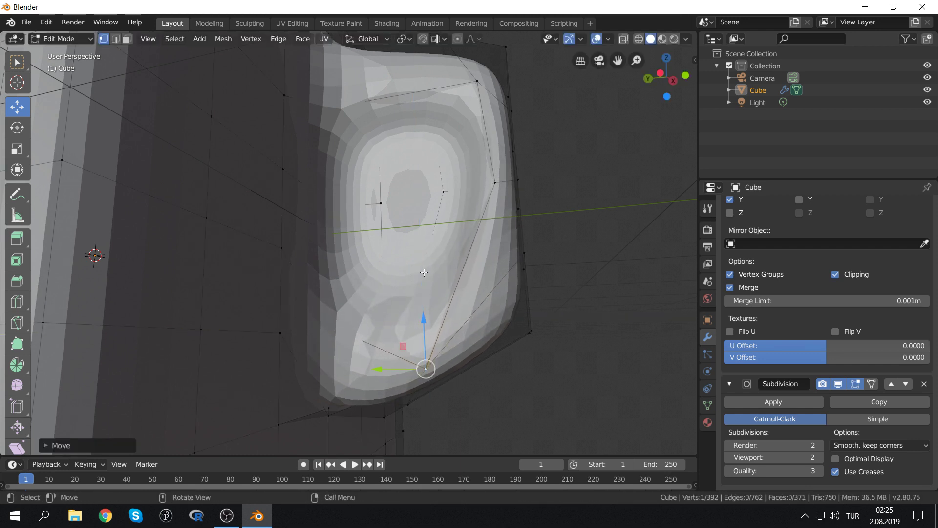
mouse_move(418, 322)
middle_mouse_down()
mouse_move(332, 242)
mouse_move(494, 257)
mouse_move(444, 256)
mouse_move(429, 275)
mouse_move(492, 268)
middle_mouse_up()
Return to Object Mode and orbit to view the ear side of the head
key("Tab")
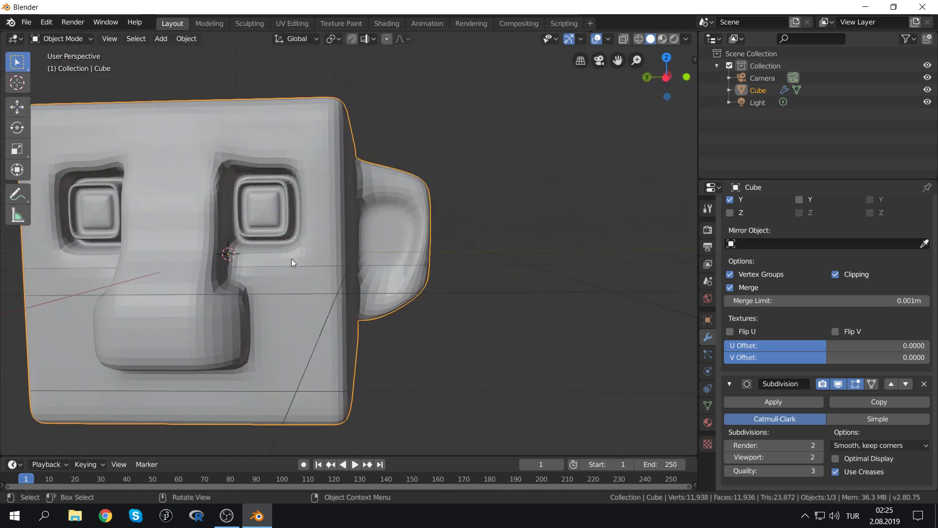
scroll(349, 247, "down", 2)
mouse_move(349, 246)
middle_mouse_down()
mouse_move(369, 245)
mouse_move(224, 201)
middle_mouse_up()
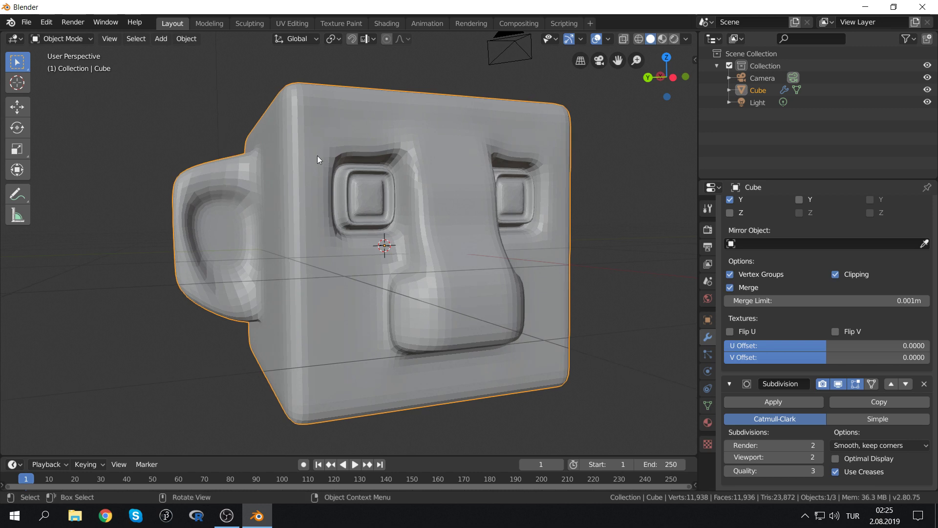
scroll(234, 179, "up", 2)
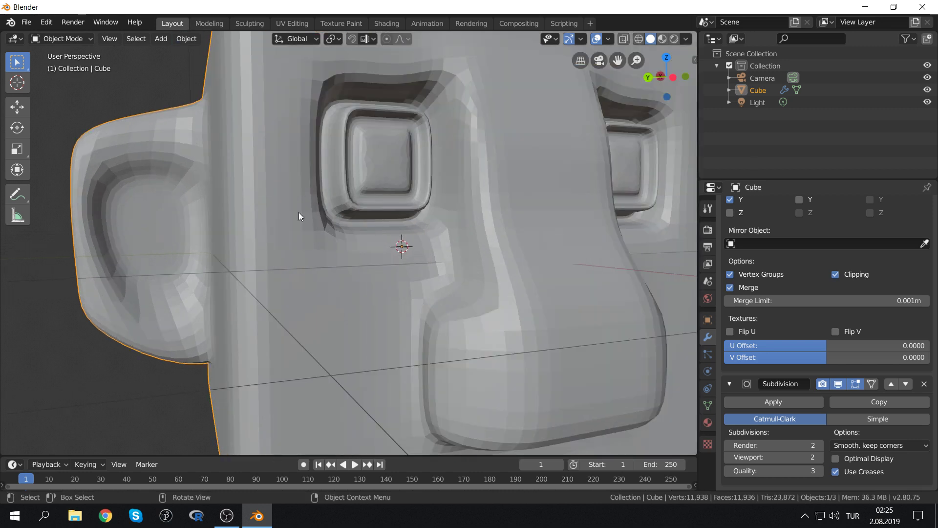
left_click(184, 42)
Apply Shade Smooth to the head, then re-enter Edit Mode zoomed on the eye
left_click(184, 39)
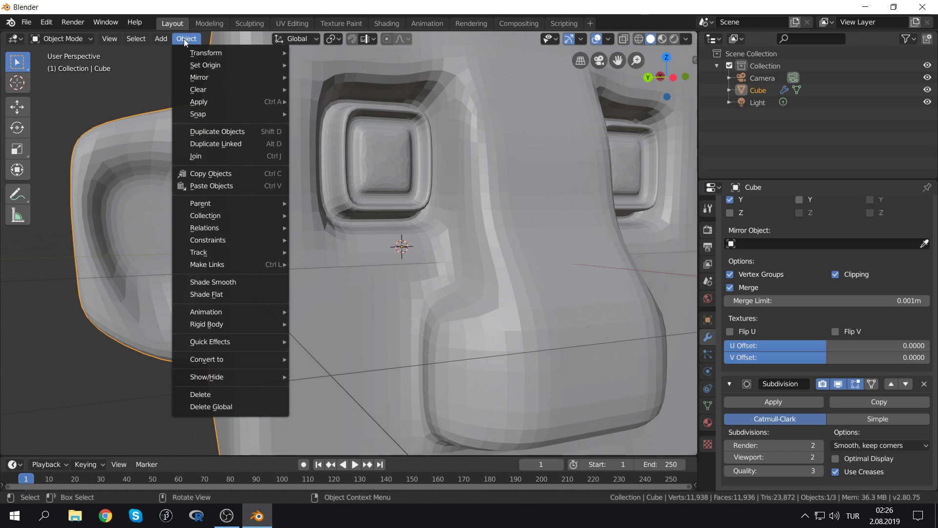
left_click(223, 282)
mouse_move(301, 198)
middle_mouse_down()
mouse_move(392, 202)
mouse_move(335, 202)
middle_mouse_up()
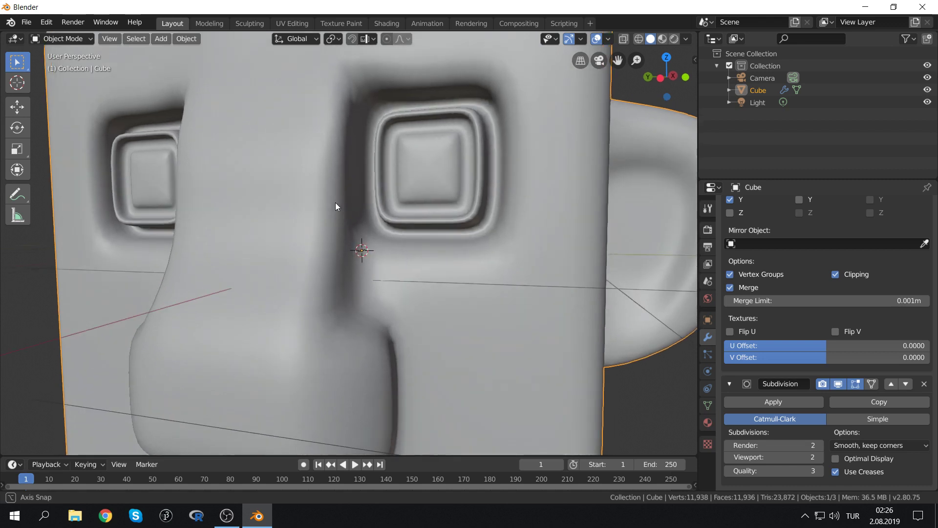
key("Tab")
middle_click_drag(424, 173, 425, 188)
scroll(419, 213, "up", 3)
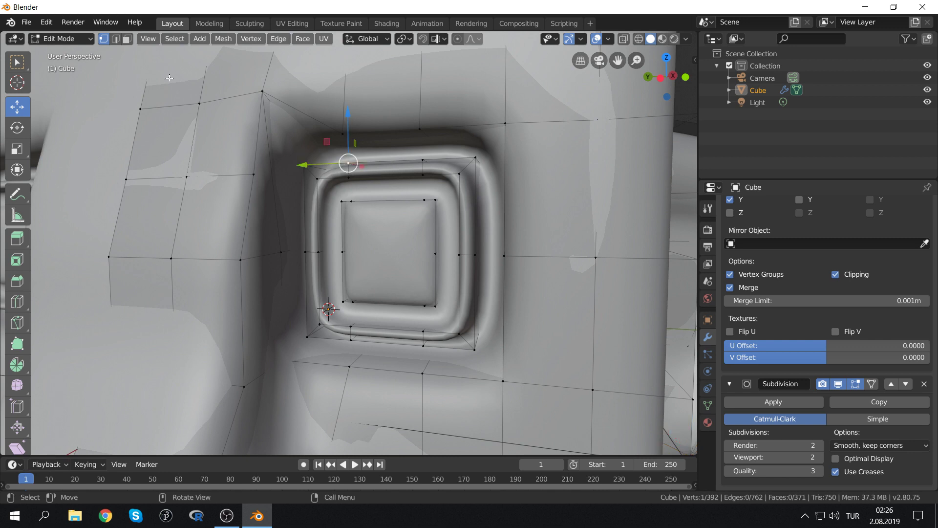
Select the ring of faces framing the eye window
left_click(344, 172)
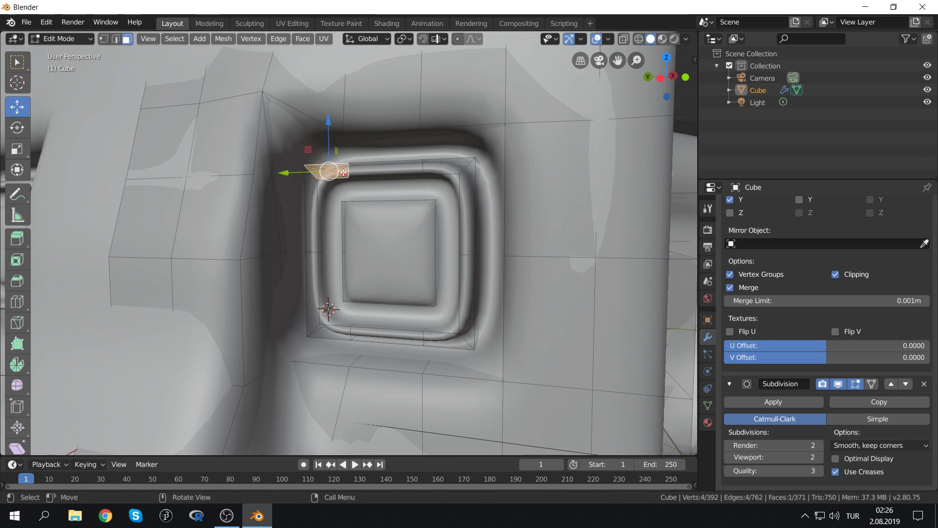
left_click(391, 167)
left_click(442, 166)
left_click(466, 210)
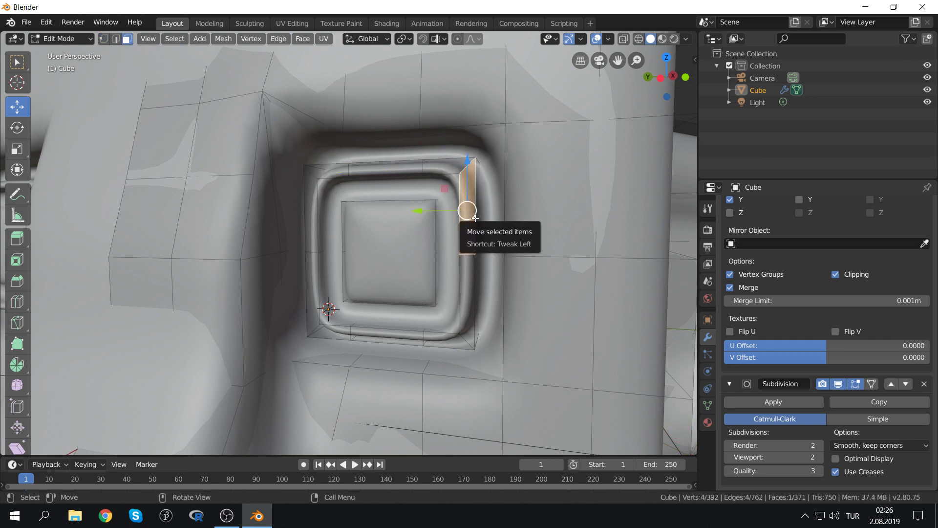
left_click(468, 284, "shift")
left_click(448, 339, "shift")
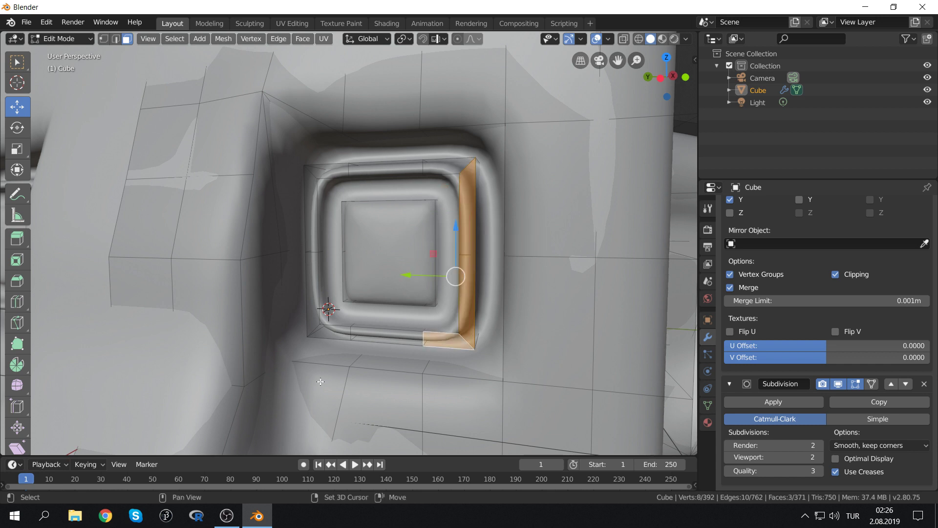
left_click(463, 341, "alt")
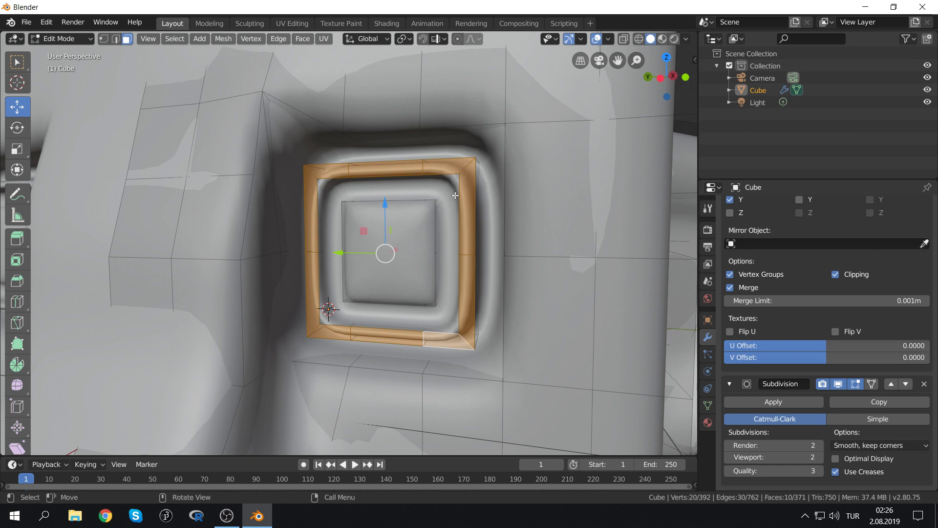
Scale up the eye-frame ring, shift it along X, and return to Object Mode
key("s")
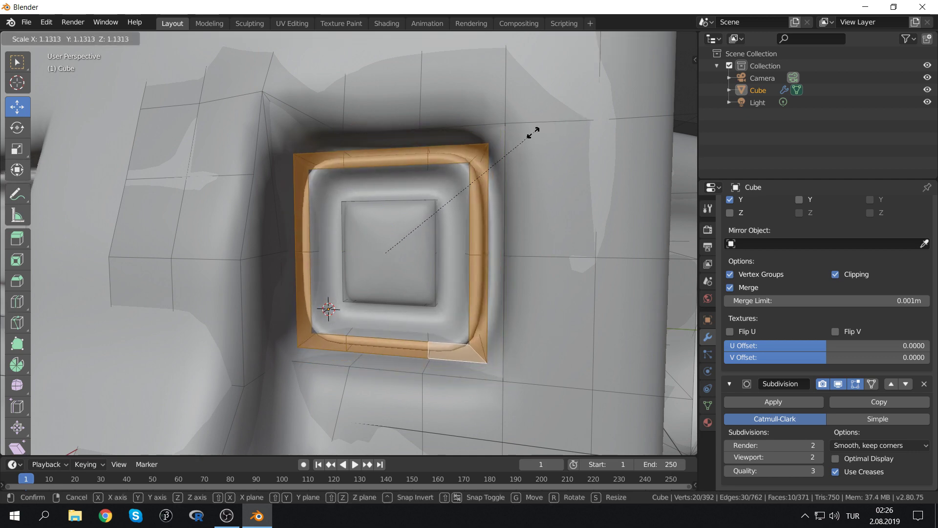
left_click(506, 144)
middle_click_drag(468, 209, 391, 246)
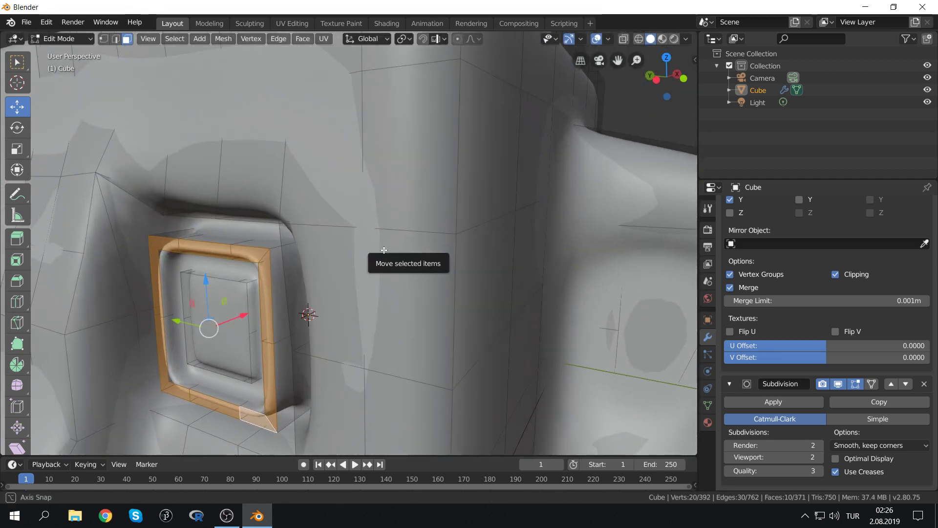
mouse_move(293, 282)
left_mouse_down()
mouse_move(335, 260)
mouse_move(326, 266)
left_mouse_up()
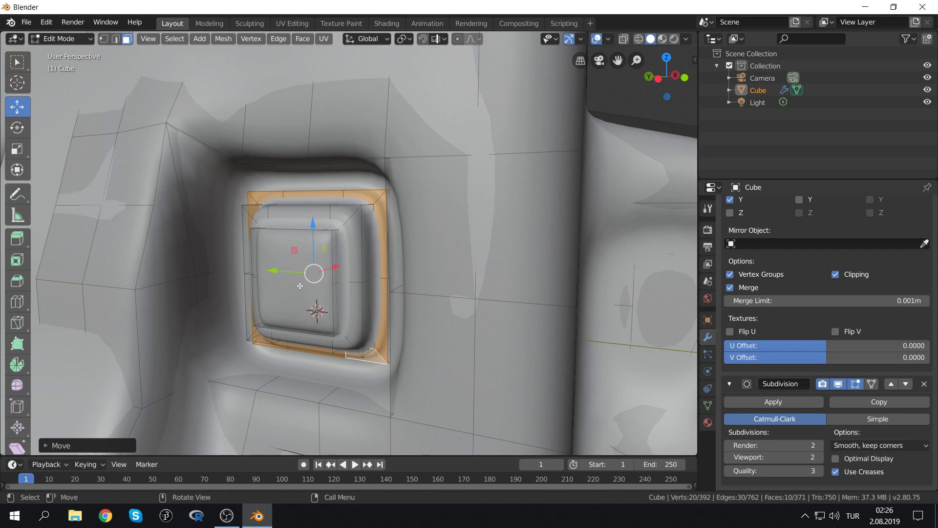
key("Tab")
scroll(326, 306, "down", 3)
scroll(348, 321, "down", 5)
Re-enter Edit Mode, nudge the eye frame loop, and hide subdivision to see the raw mesh
scroll(373, 312, "down", 5)
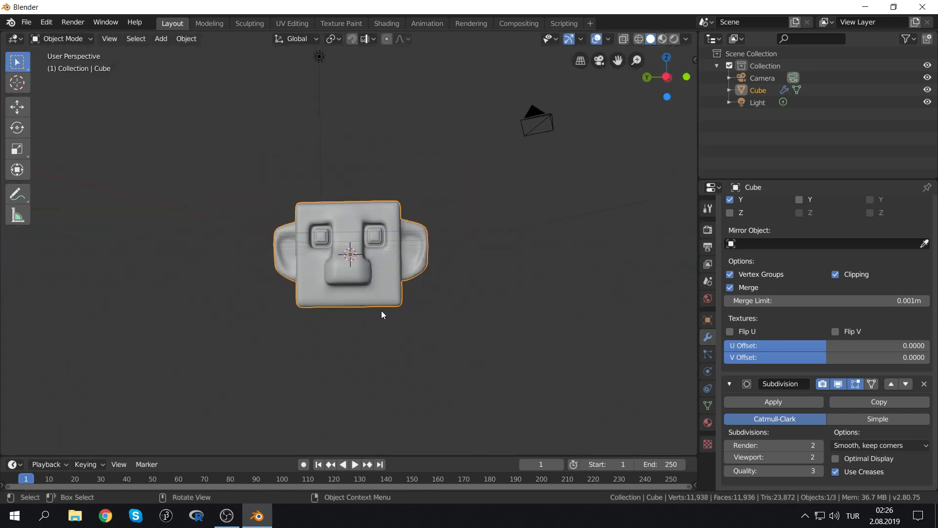
scroll(387, 308, "up", 2)
middle_click_drag(412, 270, 395, 277)
scroll(395, 257, "up", 6)
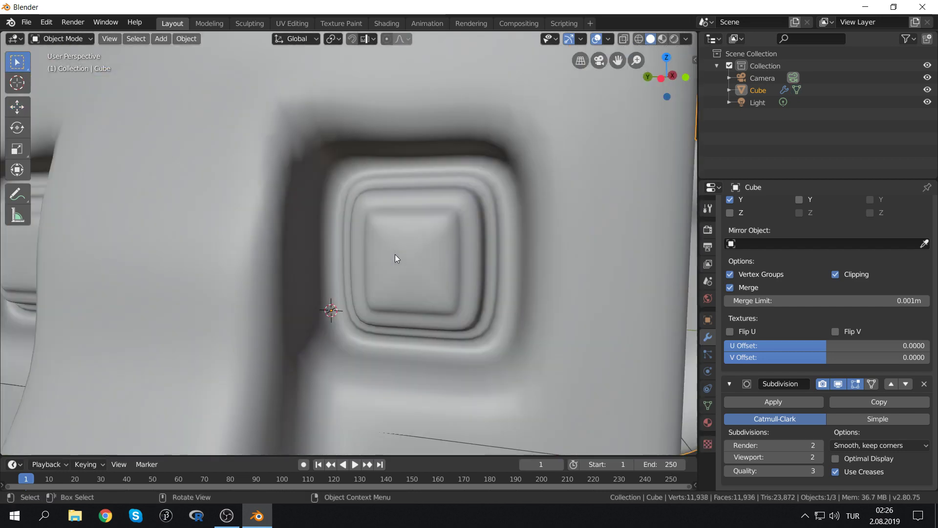
key("Tab")
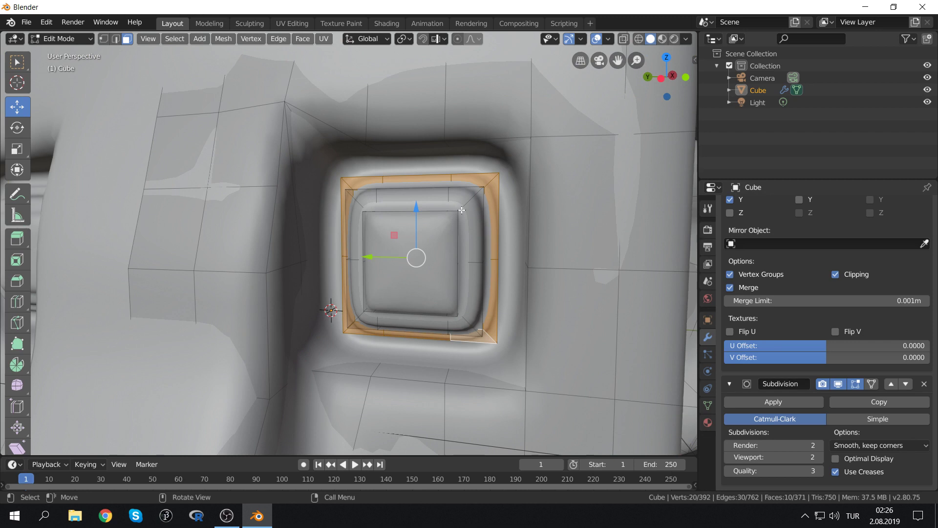
middle_click_drag(487, 185, 459, 196)
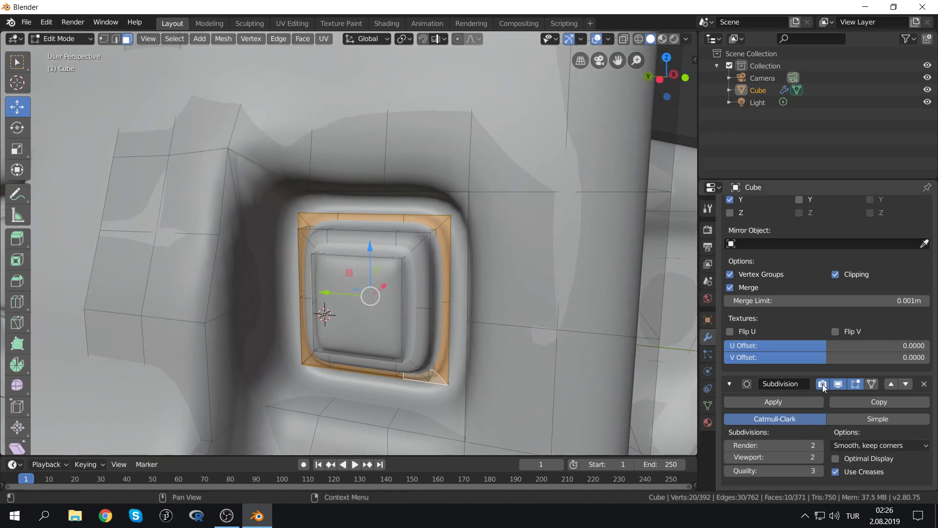
left_click(839, 386)
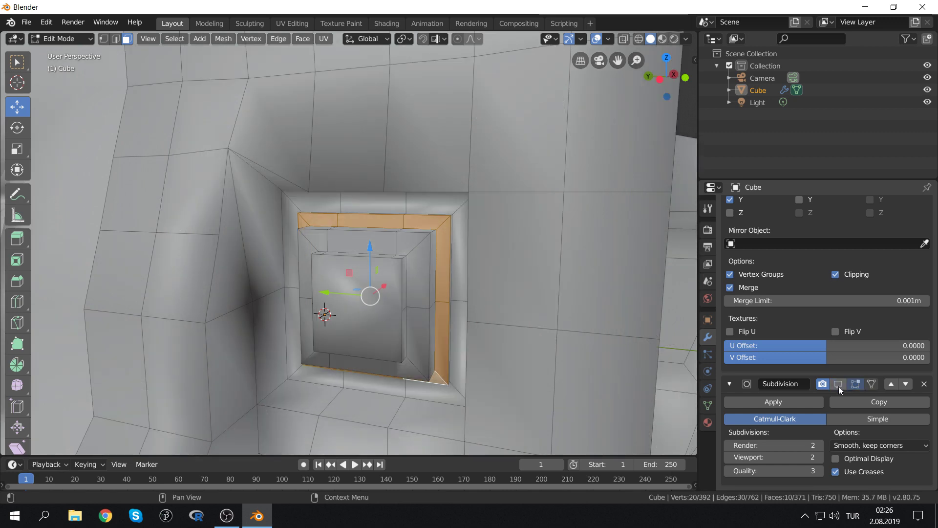
middle_click_drag(494, 255, 391, 293)
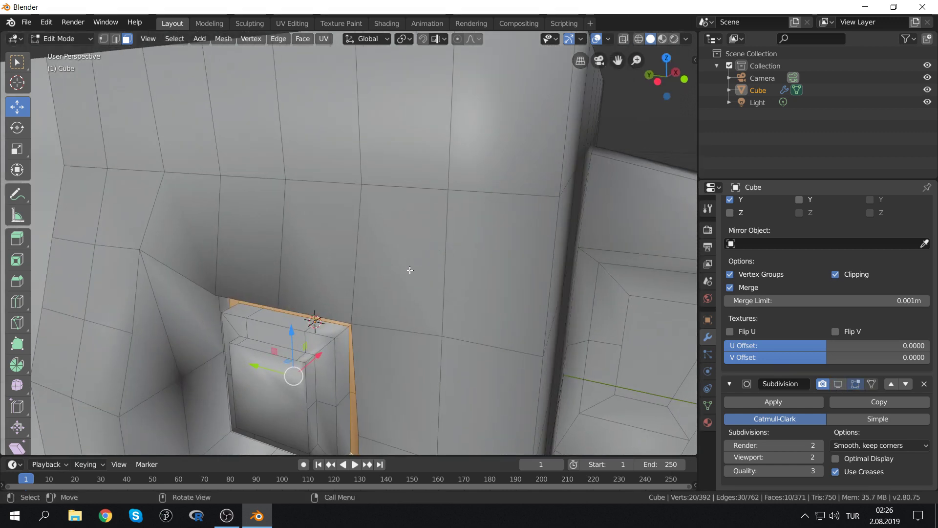
Select the socket's face loops and inner face, and delete their vertices
left_click(340, 336, "alt+shift")
left_click(324, 351, "alt+shift")
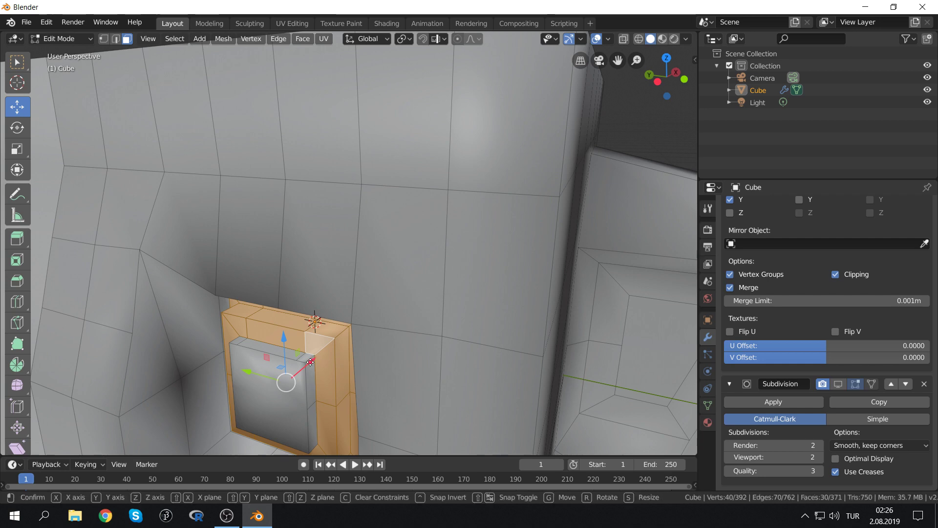
left_click_drag(307, 362, 307, 362)
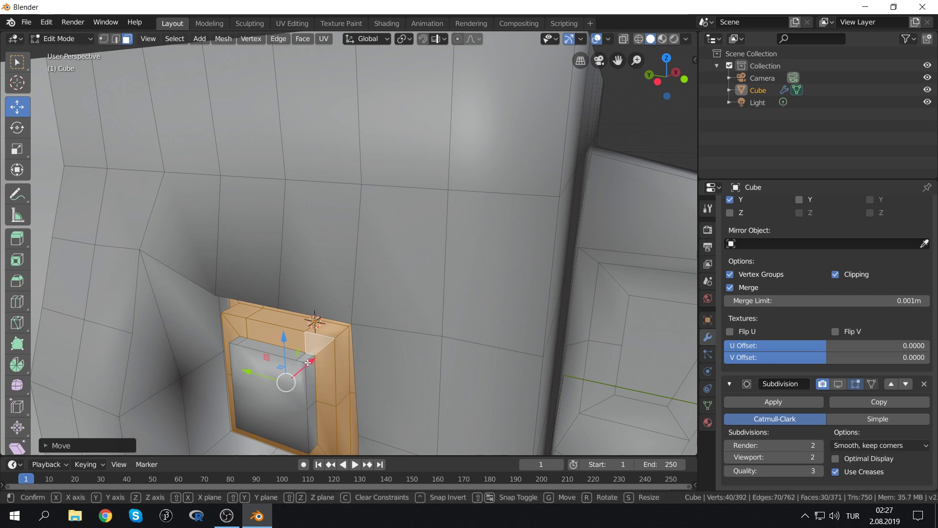
left_click(237, 355, "alt+shift")
left_click(259, 411, "shift")
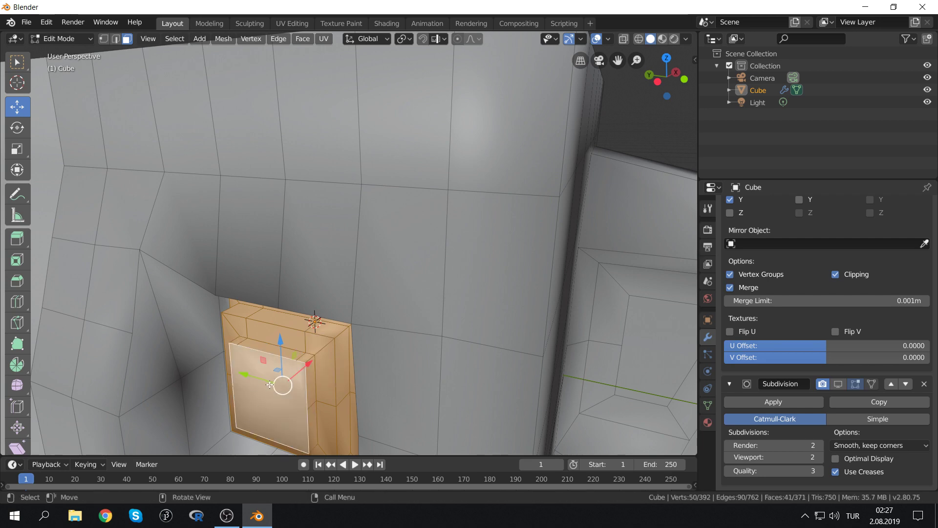
mouse_move(269, 385)
middle_mouse_down()
mouse_move(356, 308)
mouse_move(331, 308)
mouse_move(280, 369)
middle_mouse_up()
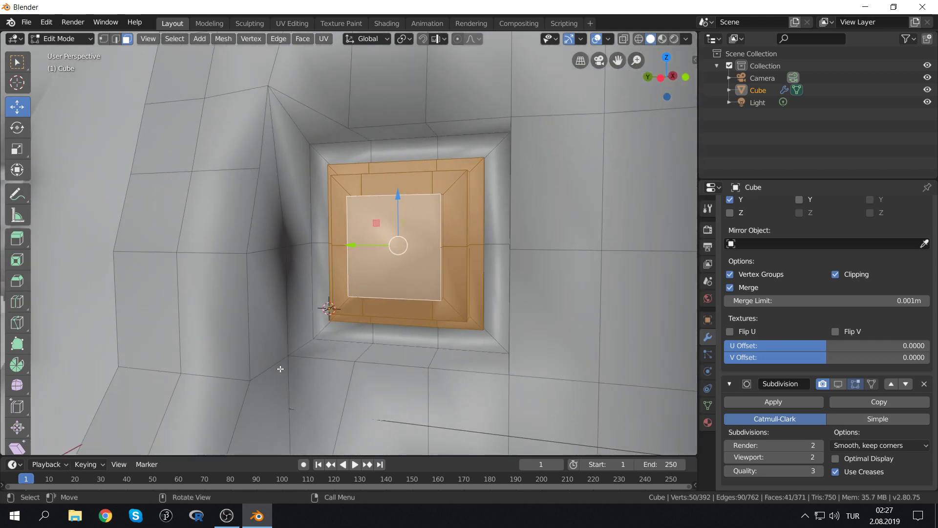
key("x")
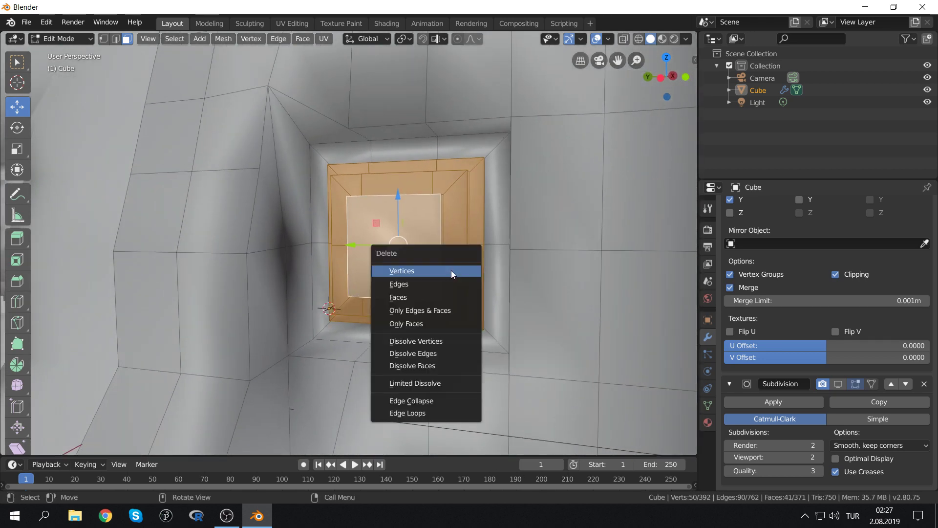
left_click(450, 271)
mouse_move(451, 270)
middle_mouse_down()
mouse_move(431, 232)
mouse_move(421, 237)
mouse_move(433, 247)
mouse_move(438, 229)
mouse_move(352, 174)
middle_mouse_up()
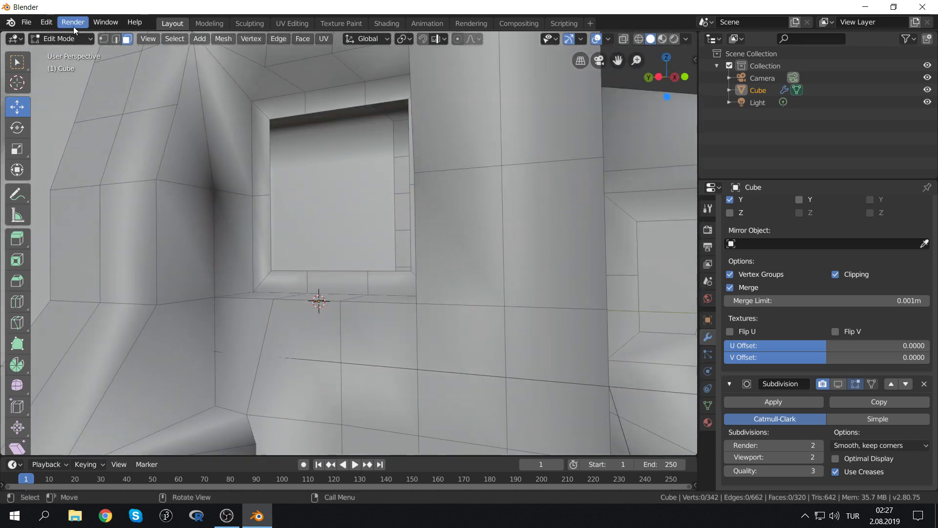
Fill the eye opening's edge loop with a new face
left_click(114, 39)
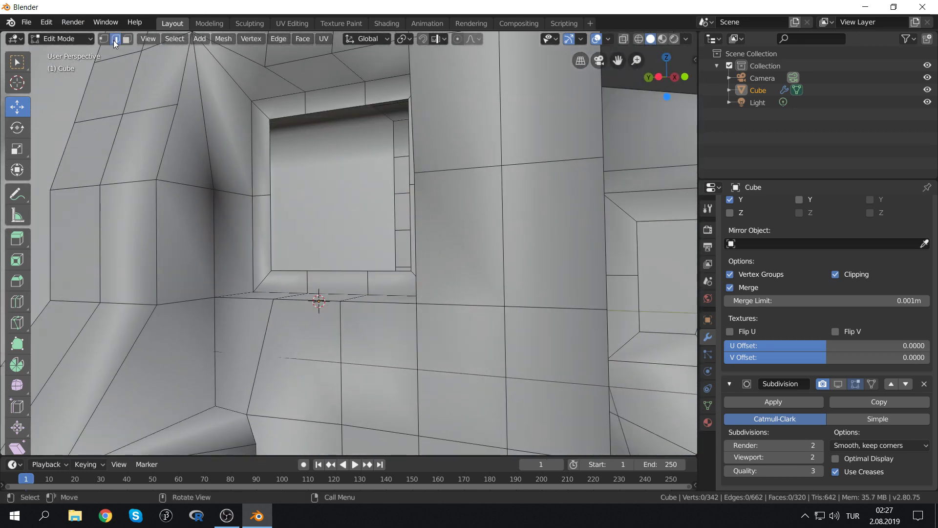
left_click(270, 151, "alt")
middle_click_drag(306, 121, 700, 275)
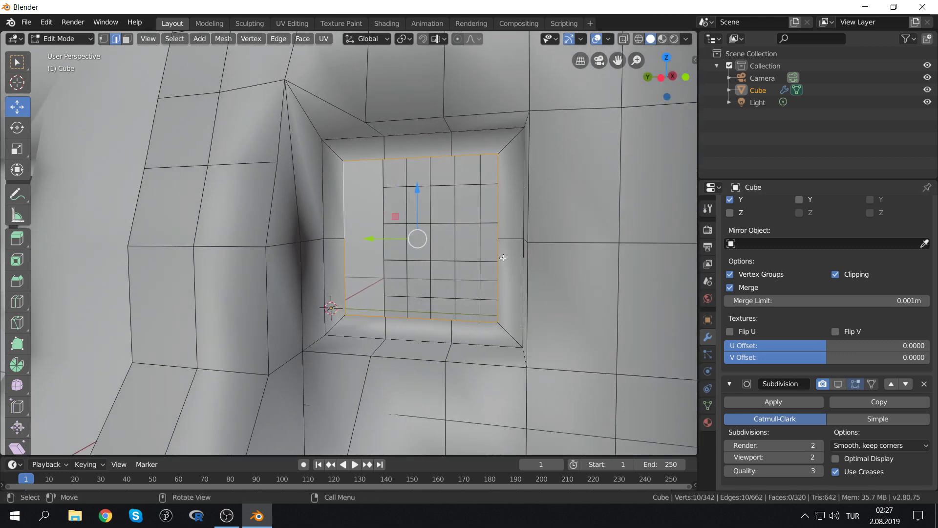
key("f")
scroll(488, 249, "down", 5)
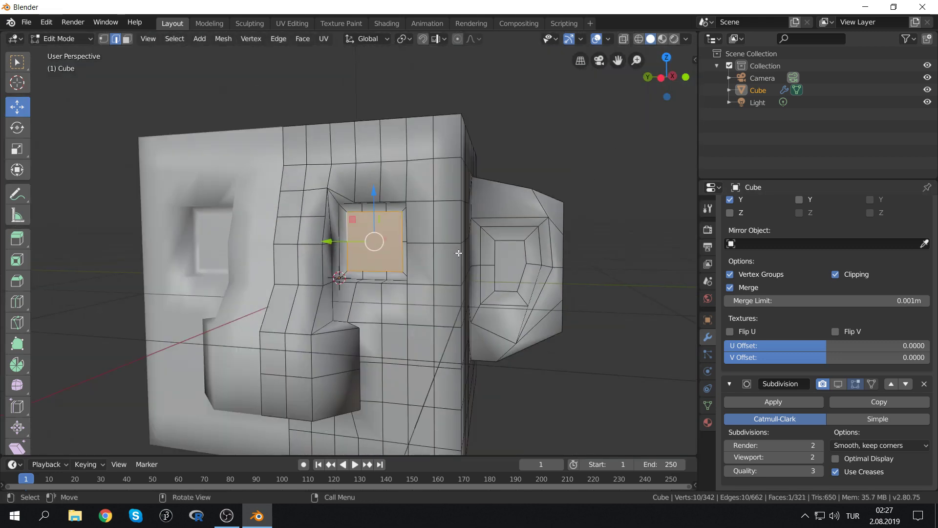
scroll(458, 252, "up", 3)
Inset and extrude the new eye face, show smoothing, and return to Object Mode
key("i")
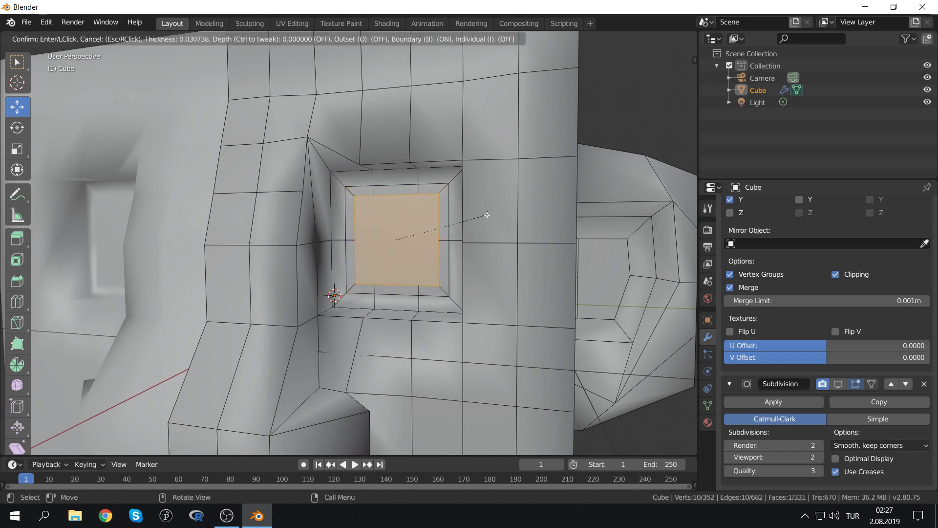
left_click(487, 216)
middle_click_drag(486, 215, 362, 283)
key("e")
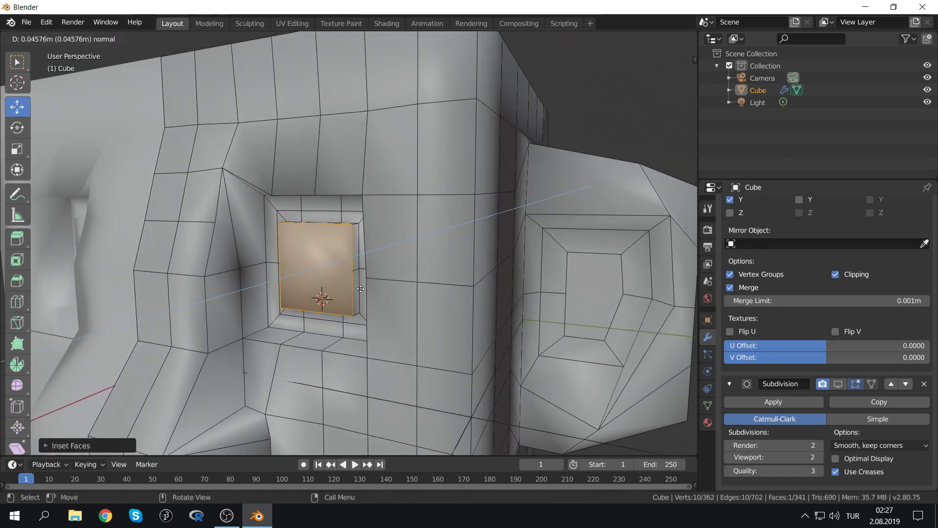
left_click(352, 293)
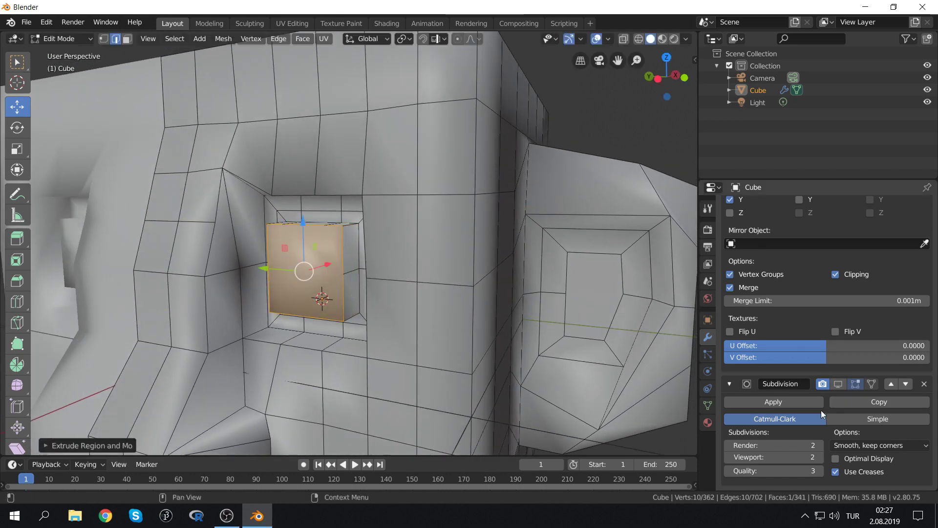
left_click(837, 386)
scroll(356, 341, "down", 5)
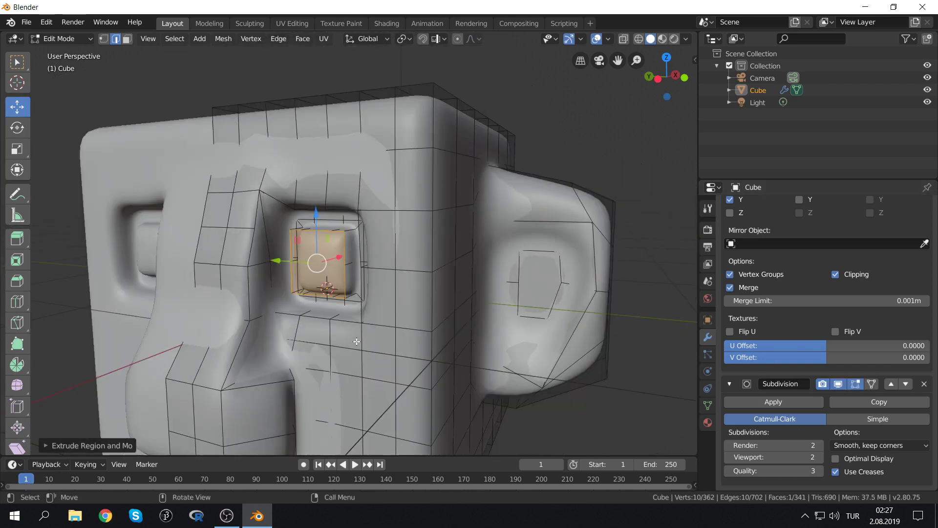
key("Tab")
mouse_move(356, 341)
middle_mouse_down()
mouse_move(348, 335)
mouse_move(372, 310)
mouse_move(433, 325)
mouse_move(419, 299)
mouse_move(286, 319)
mouse_move(314, 294)
middle_mouse_up()
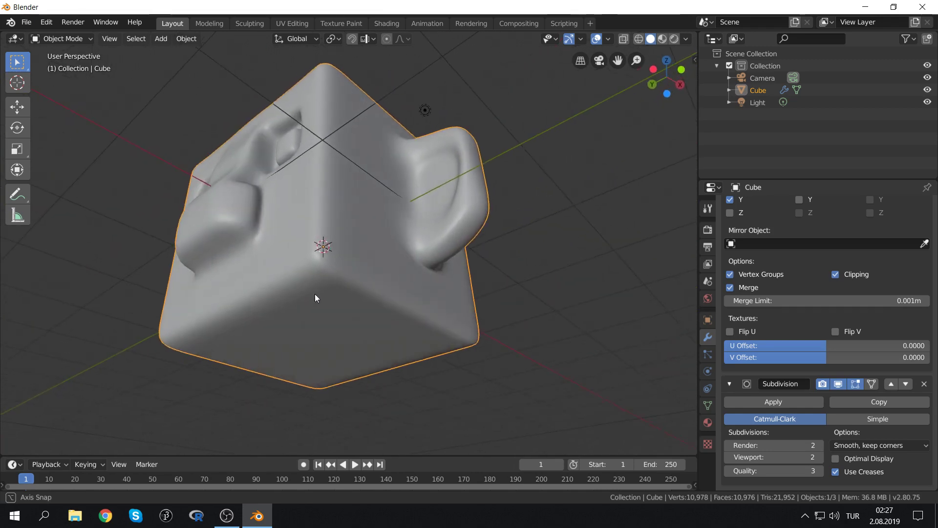
In Edit Mode, select four faces on the head's underside
key("Tab")
middle_click_drag(319, 385, 333, 342)
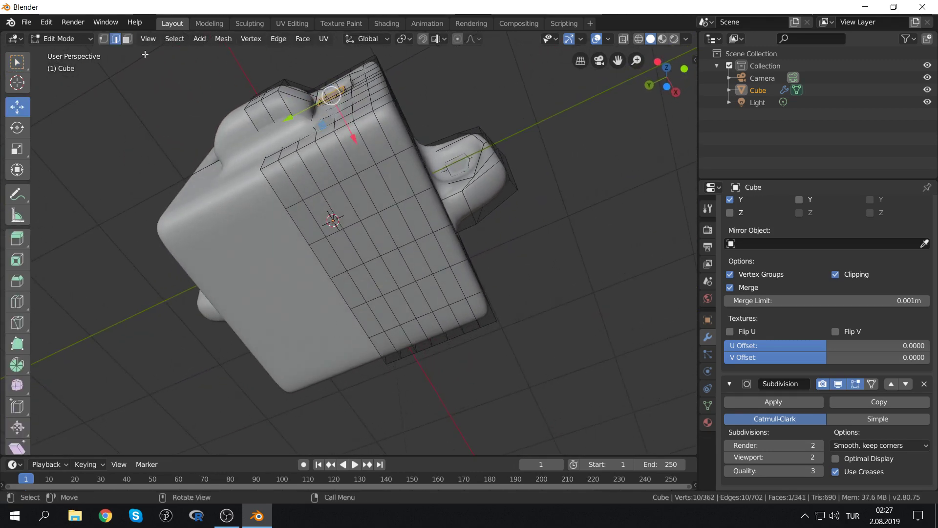
left_click(129, 39)
left_click(332, 264)
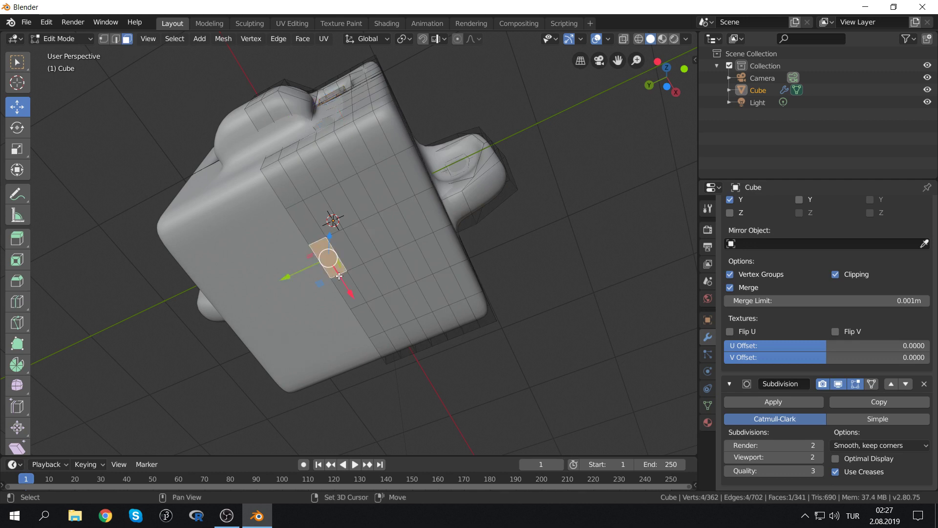
key("g")
left_click(342, 290)
left_click(342, 244, "shift")
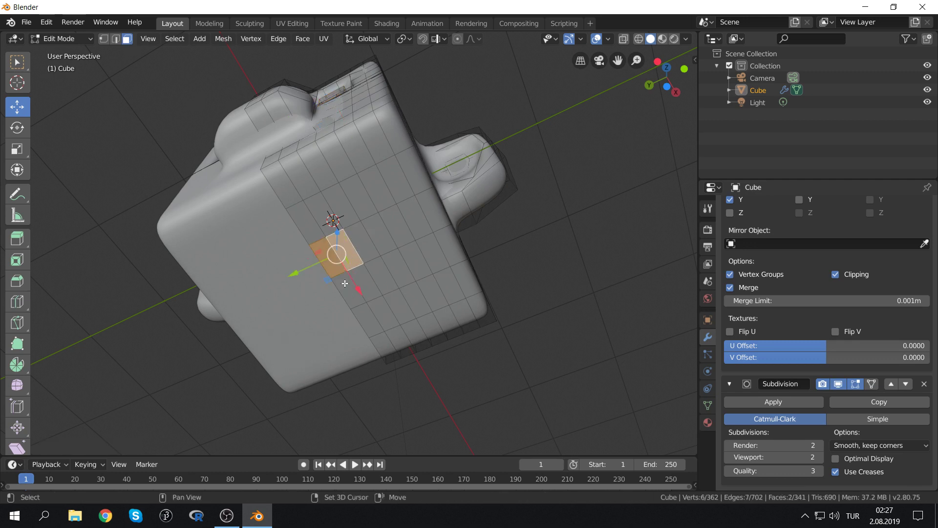
left_click(347, 286, "shift")
middle_click_drag(347, 241, 345, 294)
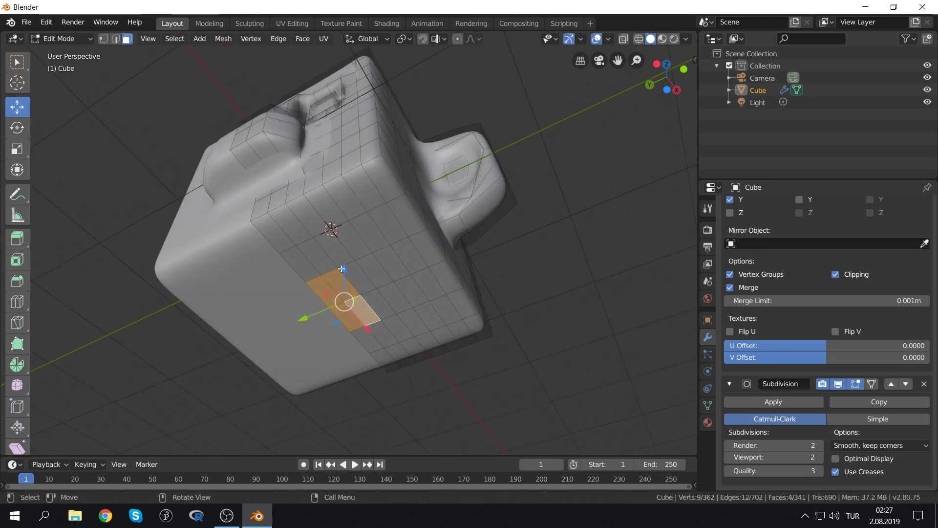
Extrude the four underside faces down twice to form a neck
key("e")
left_click(342, 396)
mouse_move(342, 396)
middle_mouse_down()
mouse_move(369, 304)
mouse_move(374, 342)
mouse_move(388, 310)
mouse_move(366, 346)
mouse_move(349, 329)
mouse_move(342, 278)
mouse_move(325, 293)
middle_mouse_up()
key("e")
left_click(323, 343)
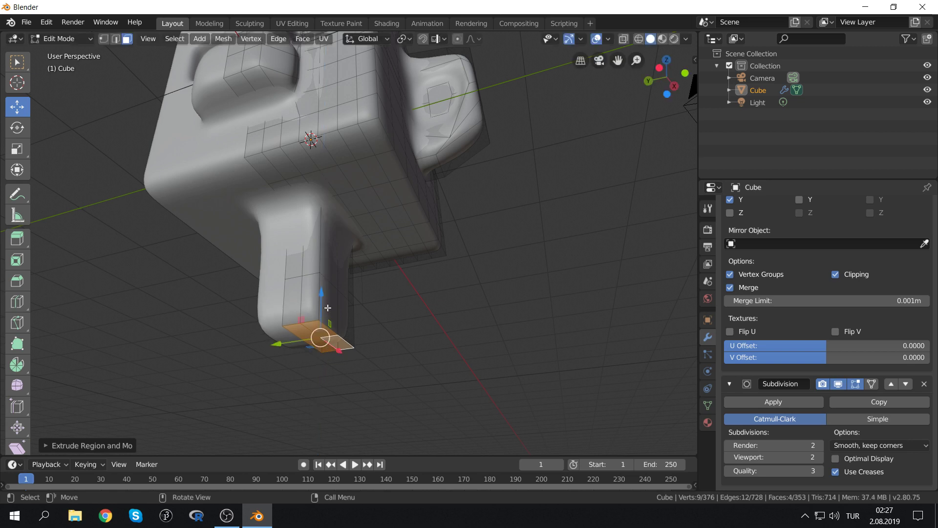
Extrude a side face at the neck's bottom outward into a base
left_click(325, 306)
mouse_move(324, 306)
middle_mouse_down()
mouse_move(348, 297)
mouse_move(342, 313)
mouse_move(371, 337)
middle_mouse_up()
key("e")
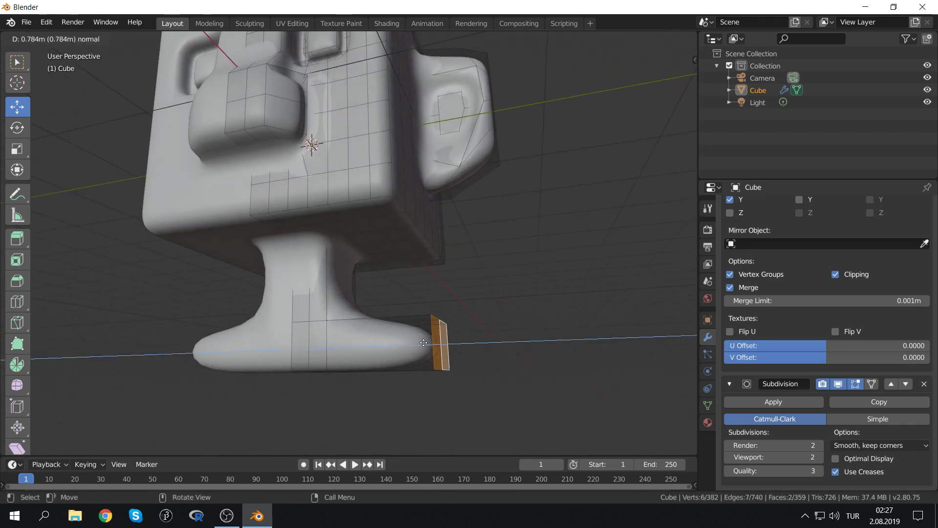
left_click(454, 313)
mouse_move(454, 312)
middle_mouse_down()
mouse_move(410, 317)
mouse_move(301, 375)
middle_mouse_up()
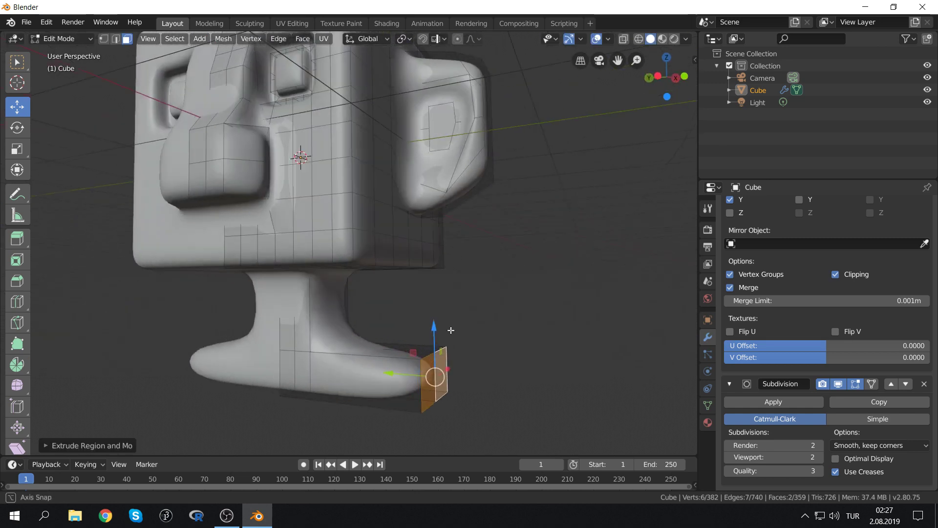
Widen the base by sliding its faces left, then return to Object Mode
left_click(289, 376)
left_click(342, 381, "shift")
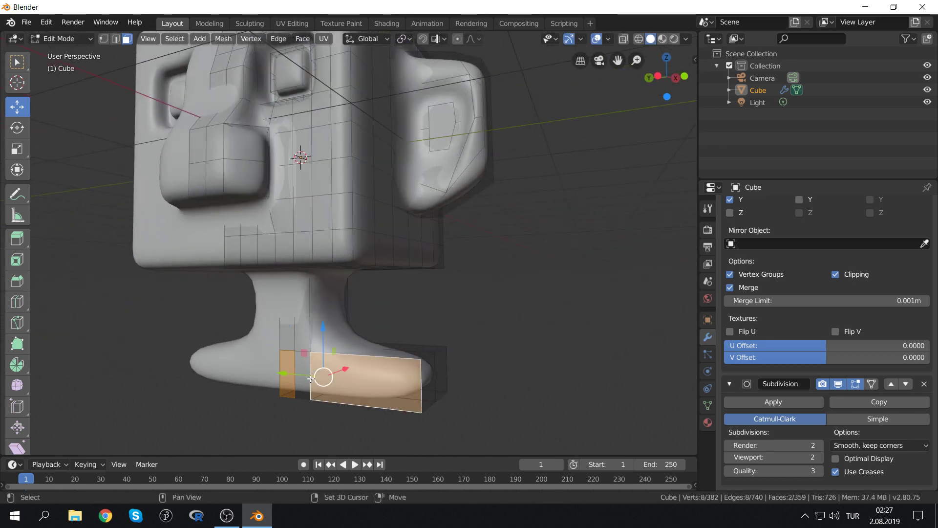
left_click(299, 382, "shift")
left_click_drag(341, 370, 309, 356)
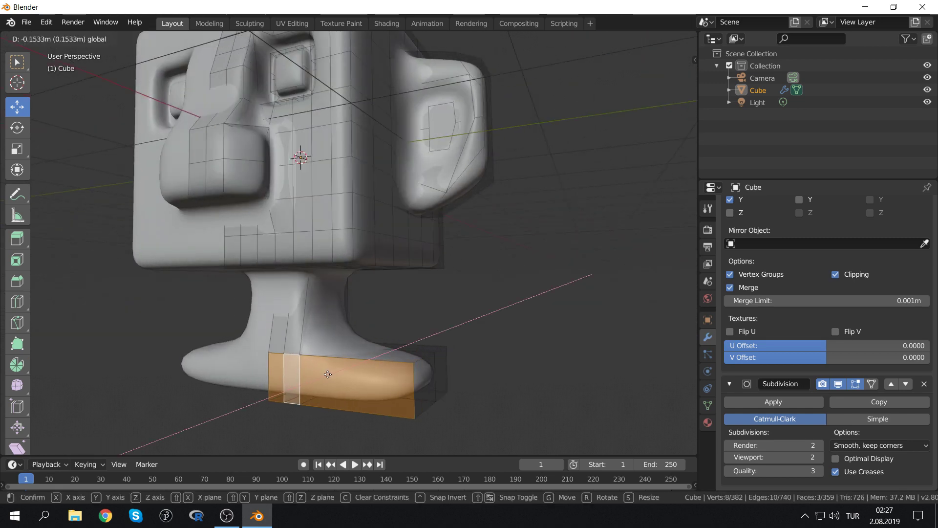
mouse_move(335, 304)
middle_mouse_down()
mouse_move(400, 264)
mouse_move(453, 299)
mouse_move(380, 300)
mouse_move(476, 295)
mouse_move(190, 285)
mouse_move(367, 289)
mouse_move(321, 277)
mouse_move(342, 281)
middle_mouse_up()
key("Tab")
scroll(404, 263, "down", 3)
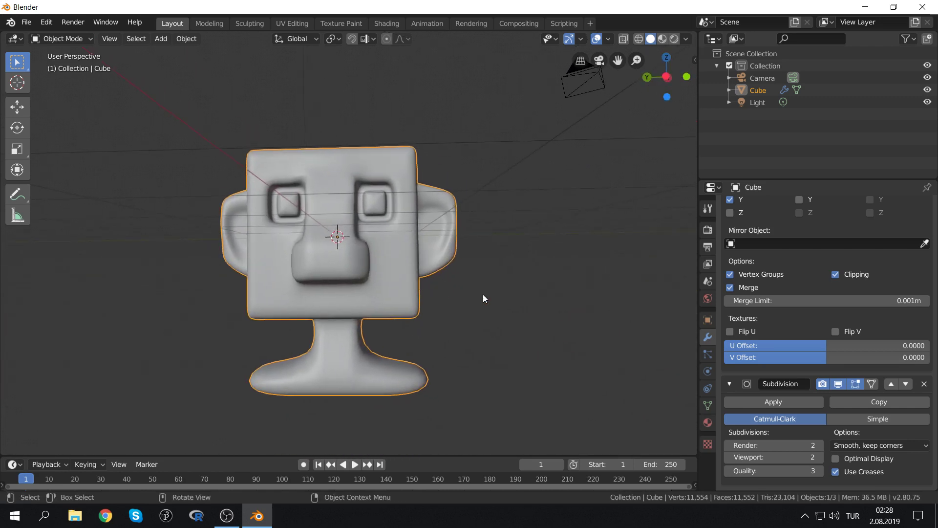
Show the head's Material Properties with its Principled BSDF settings
left_click(711, 421)
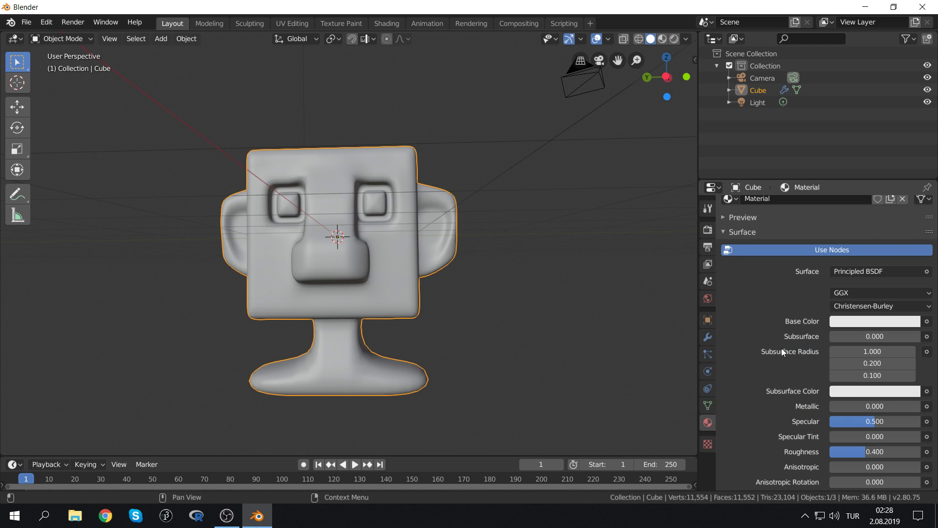
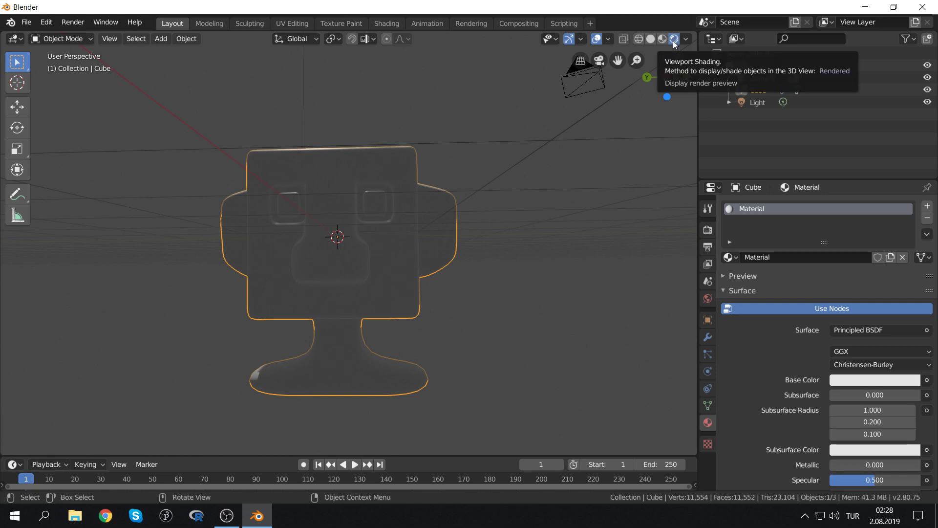
Preview the head with the Cycles render engine, then switch back to Eevee
left_click(707, 231)
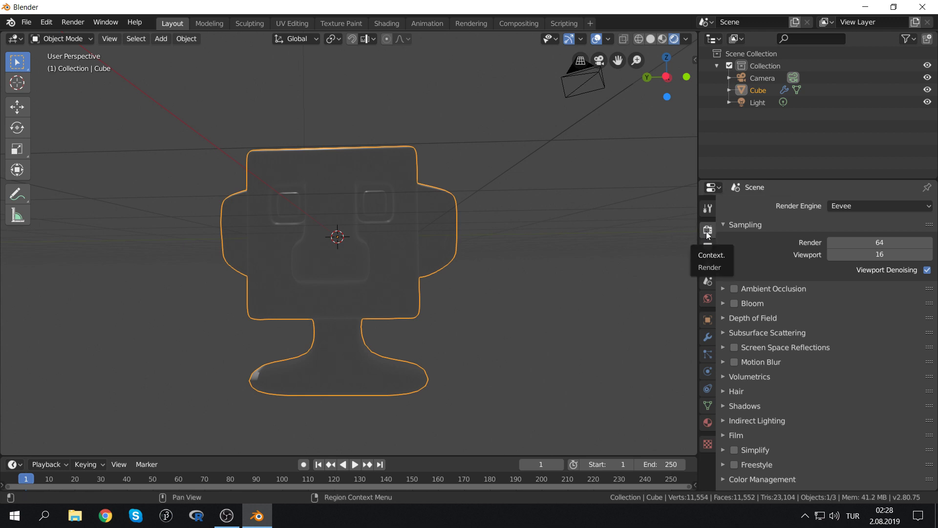
left_click(839, 205)
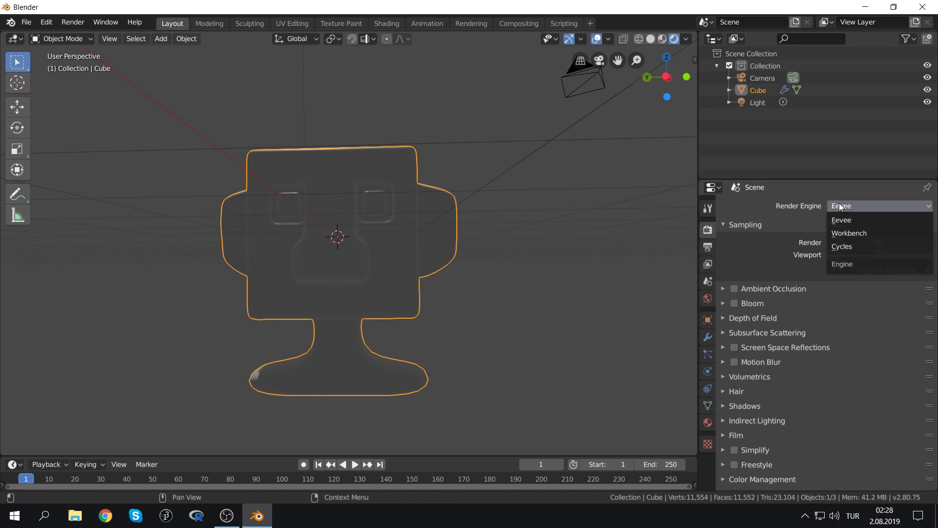
left_click(835, 246)
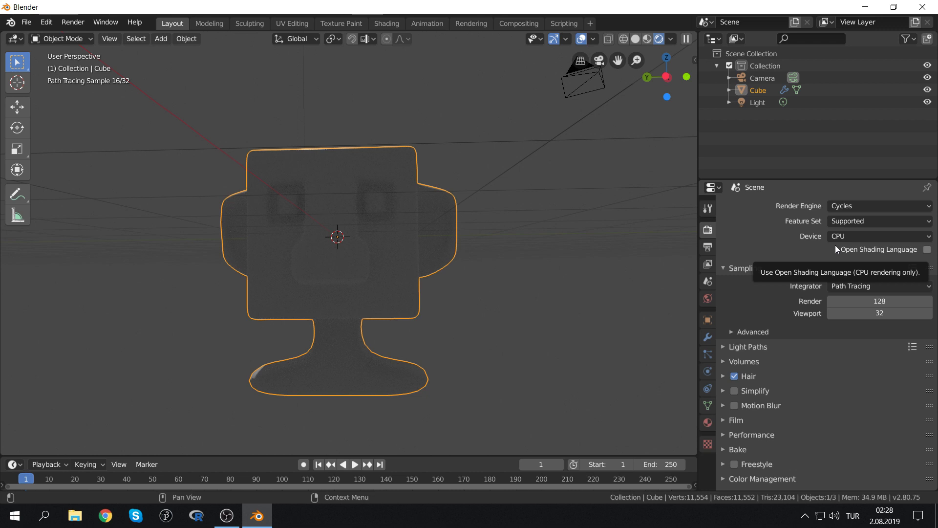
left_click(851, 205)
left_click(852, 224)
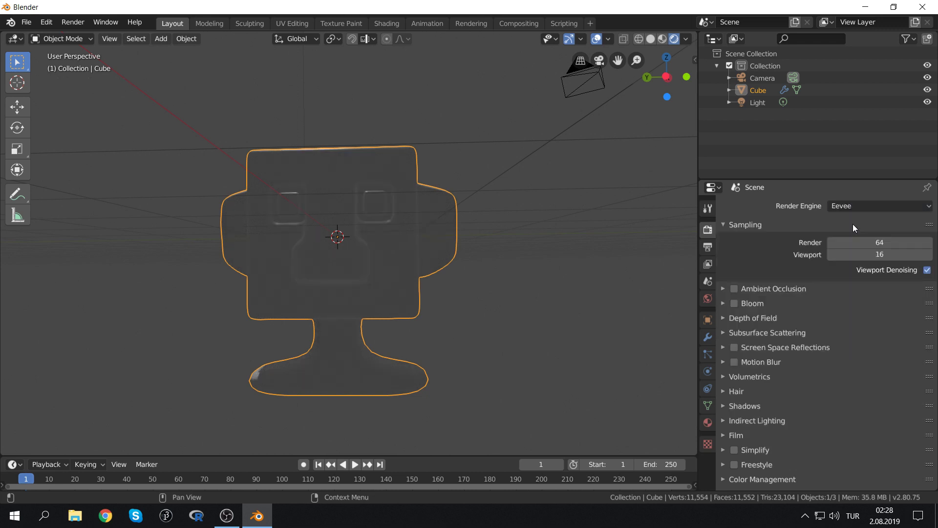
Zoom out to an angled view and select the scene's light
mouse_move(468, 222)
middle_mouse_down()
mouse_move(336, 263)
mouse_move(304, 239)
mouse_move(389, 210)
mouse_move(459, 232)
mouse_move(449, 251)
middle_mouse_up()
scroll(448, 250, "down", 3)
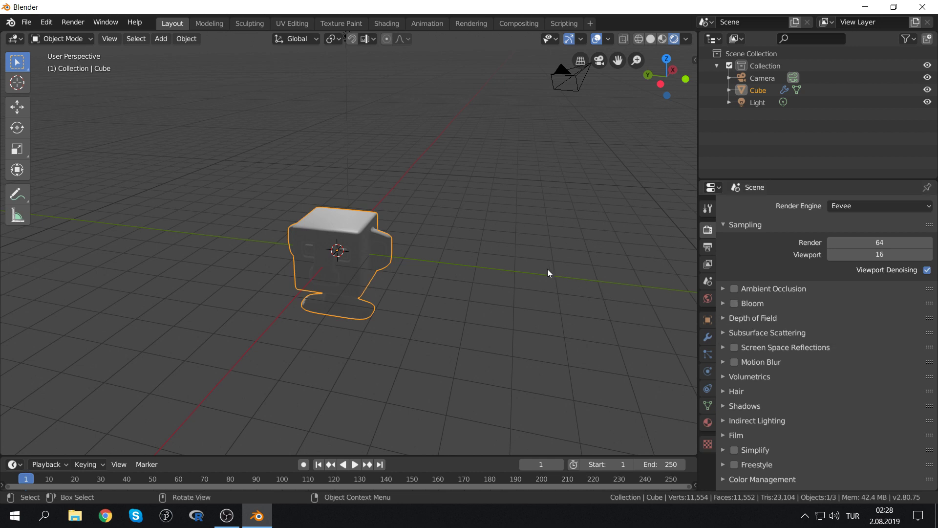
scroll(465, 247, "down", 2)
scroll(397, 191, "down", 1)
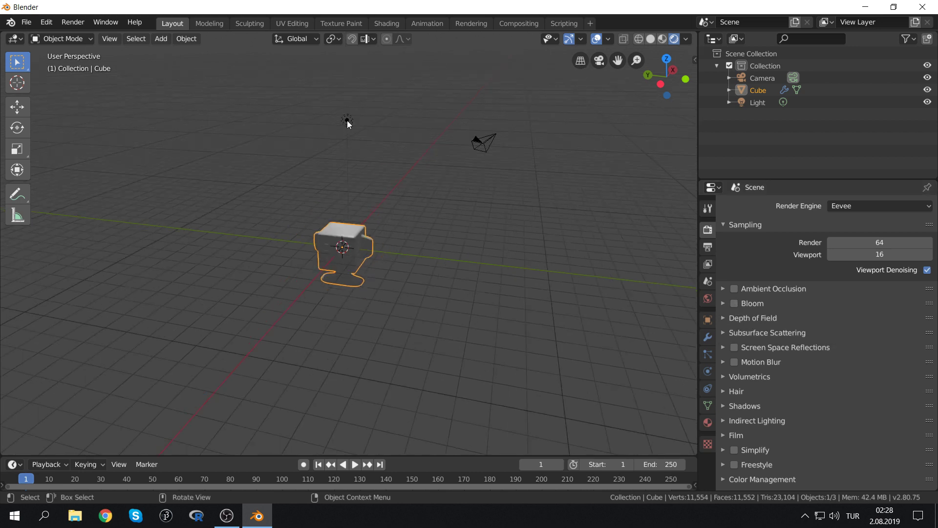
left_click(347, 121)
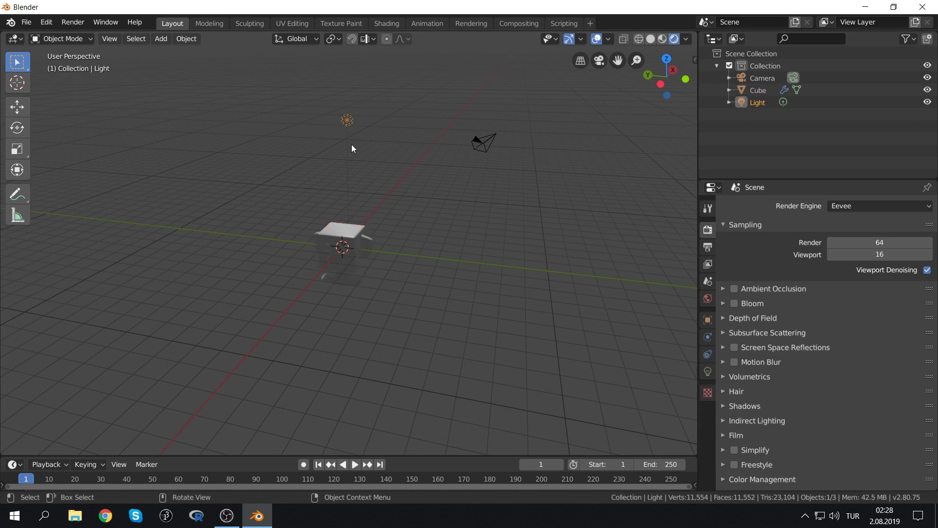
left_click(160, 40)
scroll(342, 112, "up", 2)
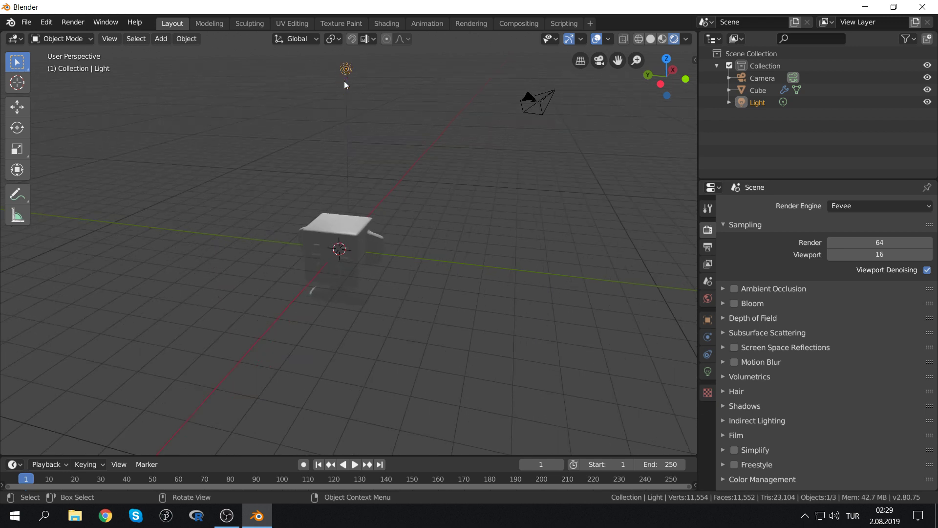
Move the light with the axis gizmo until it sits beside the head's right side
left_click(17, 106)
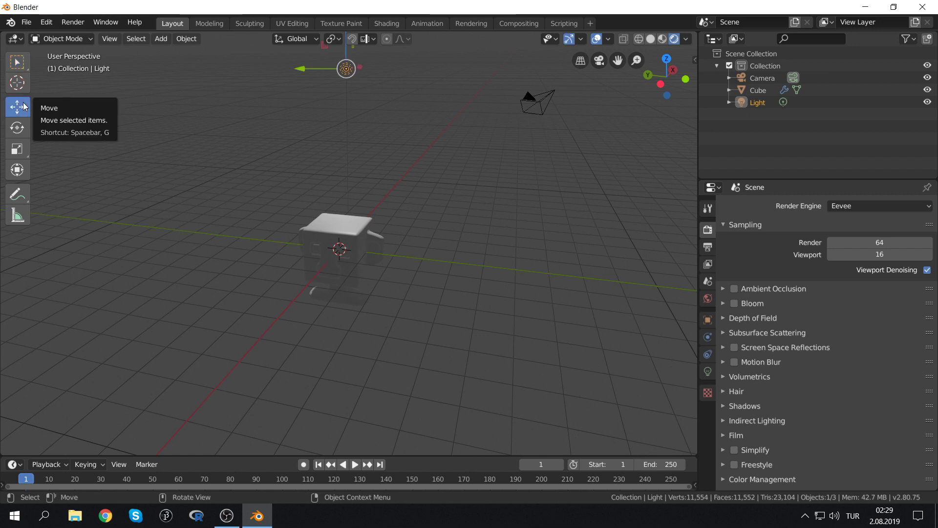
mouse_move(347, 53)
left_mouse_down()
mouse_move(348, 173)
mouse_move(420, 194)
mouse_move(416, 226)
mouse_move(435, 205)
mouse_move(373, 219)
left_mouse_up()
mouse_move(386, 193)
middle_mouse_down()
mouse_move(302, 186)
mouse_move(372, 210)
middle_mouse_up()
mouse_move(379, 215)
left_mouse_down()
mouse_move(393, 216)
mouse_move(356, 206)
left_mouse_up()
middle_click_drag(356, 207, 345, 220)
scroll(429, 232, "up", 4)
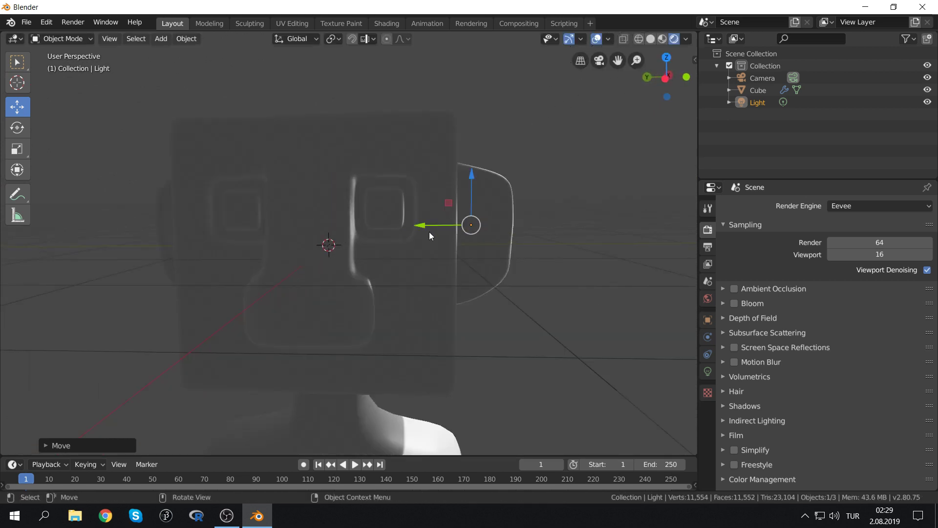
scroll(425, 244, "up", 2)
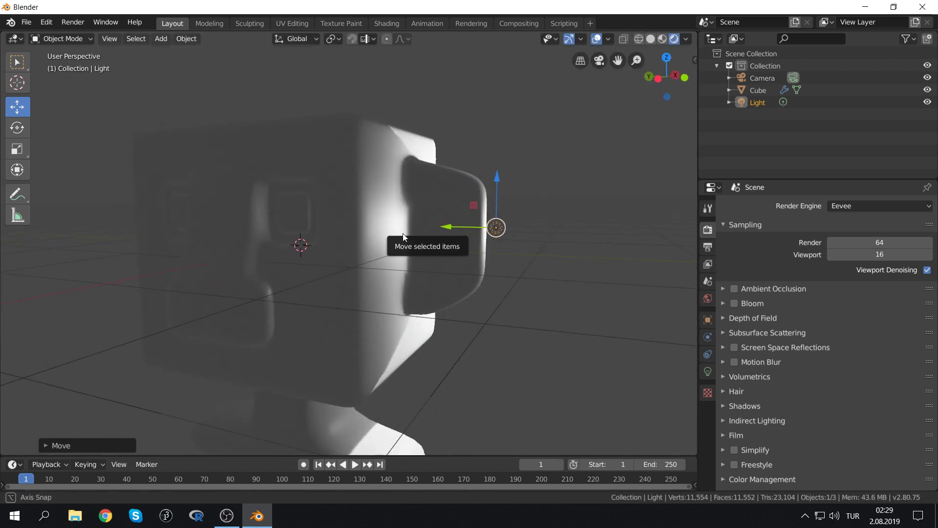
left_click(356, 242)
Set the head material's Base Color to a peach tone and orbit to check the shading
left_click(709, 422)
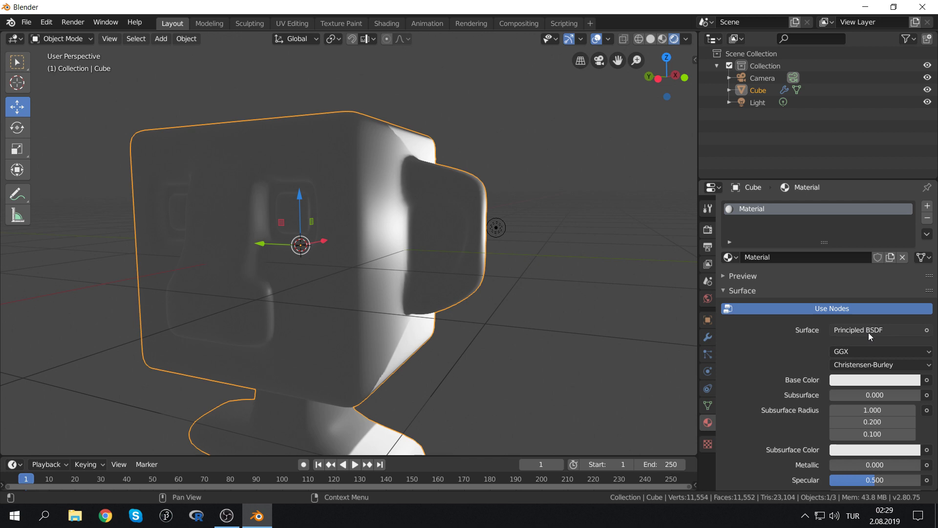
left_click(872, 379)
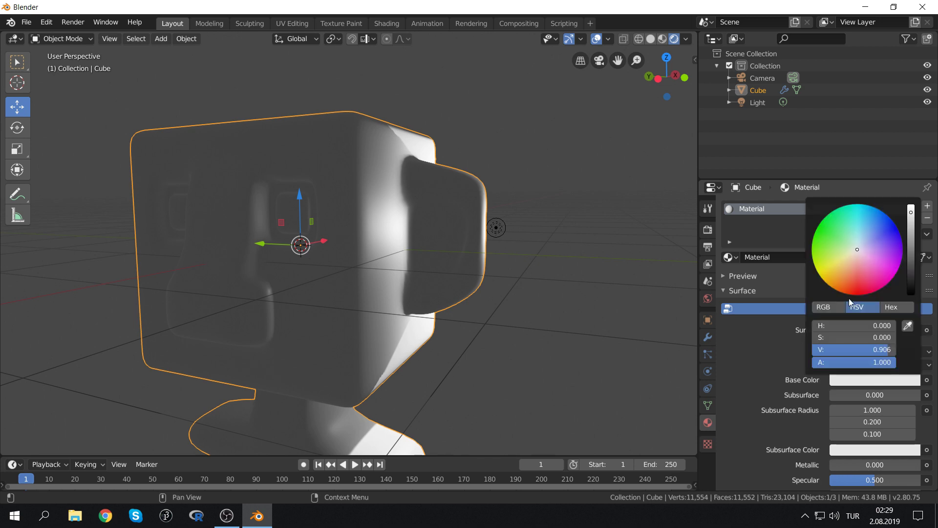
left_click_drag(849, 293, 851, 265)
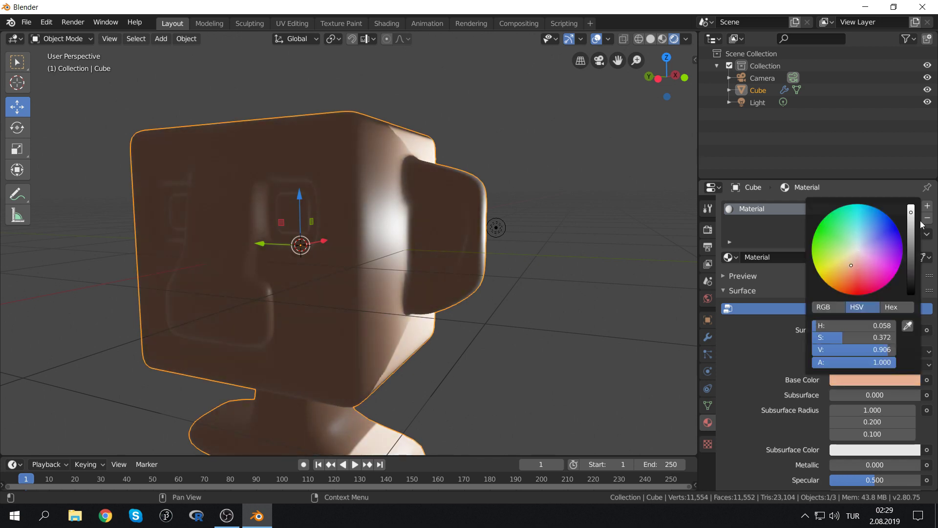
mouse_move(482, 287)
middle_mouse_down()
mouse_move(515, 282)
mouse_move(506, 277)
middle_mouse_up()
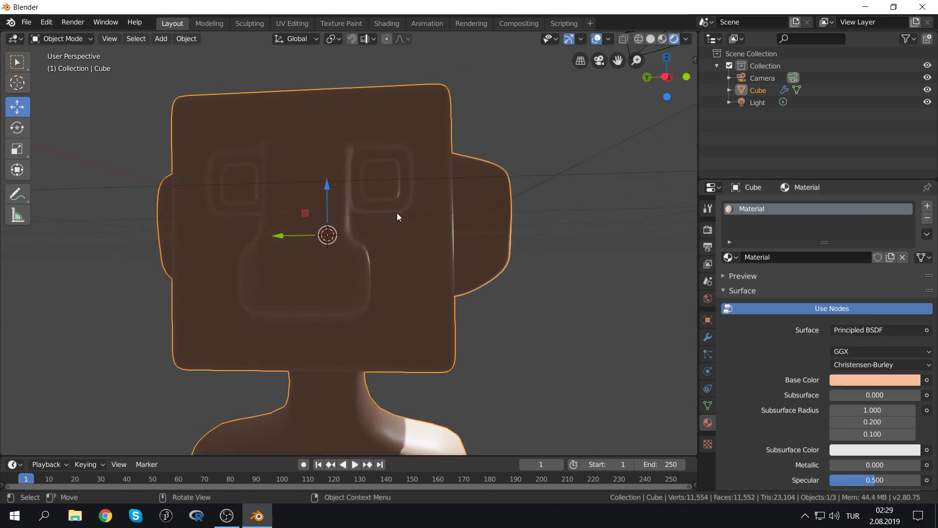
mouse_move(548, 215)
middle_mouse_down()
mouse_move(451, 227)
mouse_move(450, 273)
middle_mouse_up()
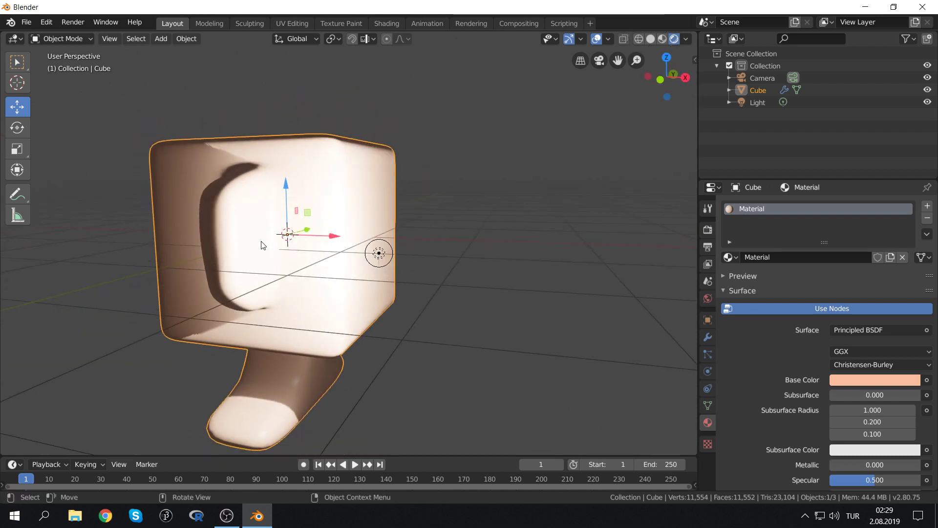
middle_click_drag(268, 211, 282, 165)
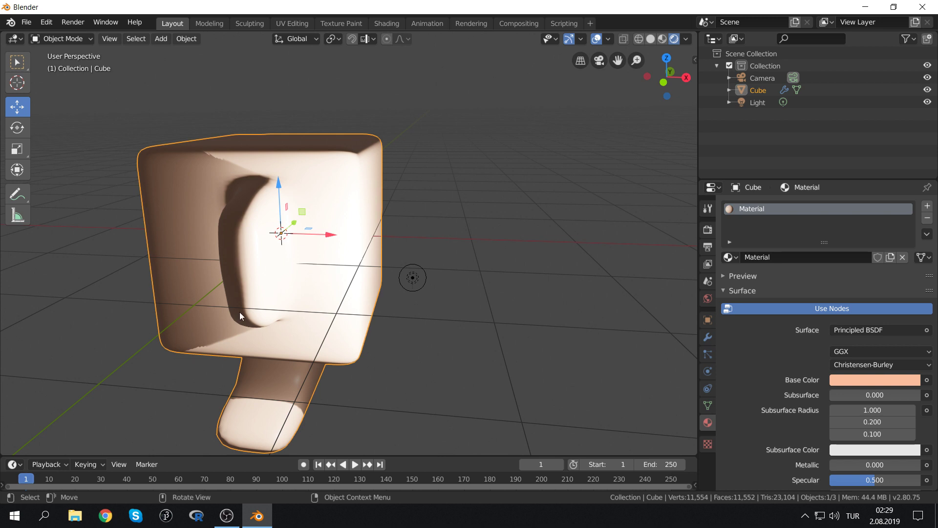
mouse_move(239, 312)
middle_mouse_down()
mouse_move(293, 238)
mouse_move(351, 230)
mouse_move(339, 234)
middle_mouse_up()
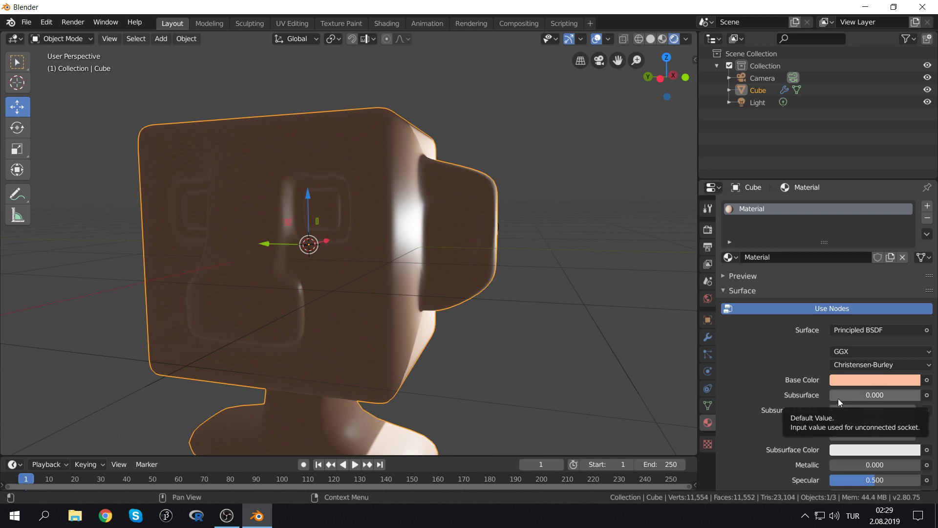
Copy the peach Base Color into the Subsurface Color with the eyedropper
left_click(901, 446)
left_click(907, 397)
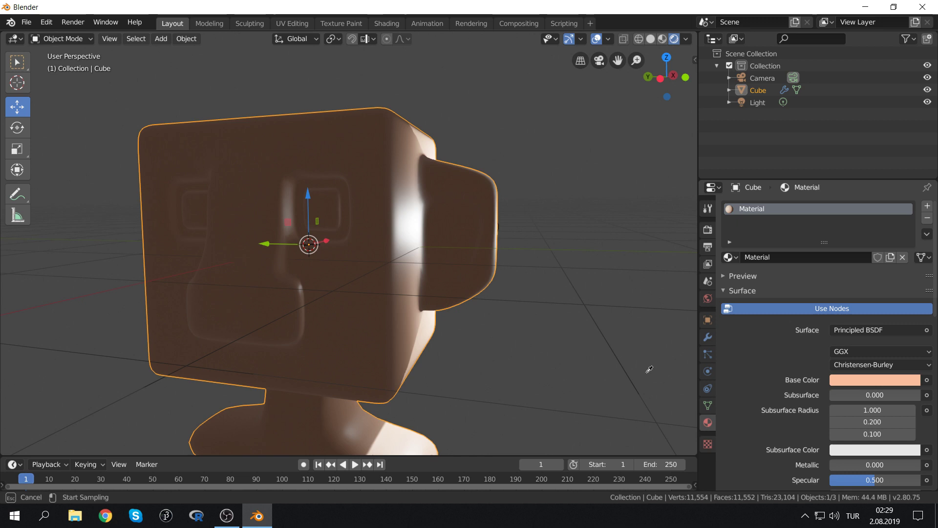
left_click(866, 379)
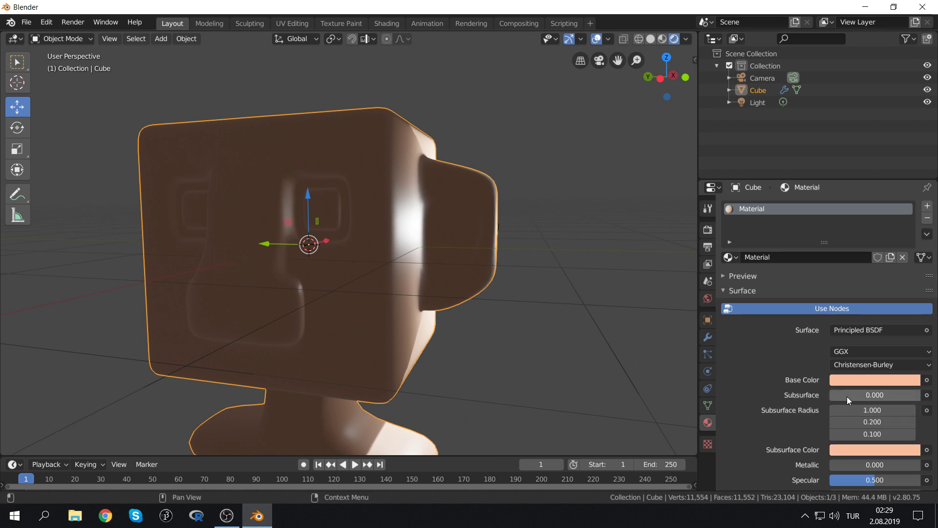
left_click_drag(847, 397, 925, 399)
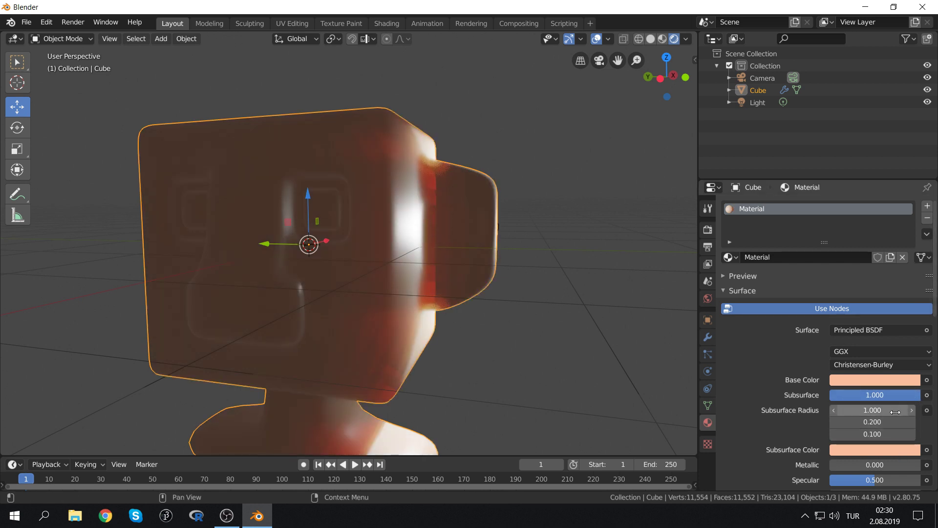
key("BackSpace")
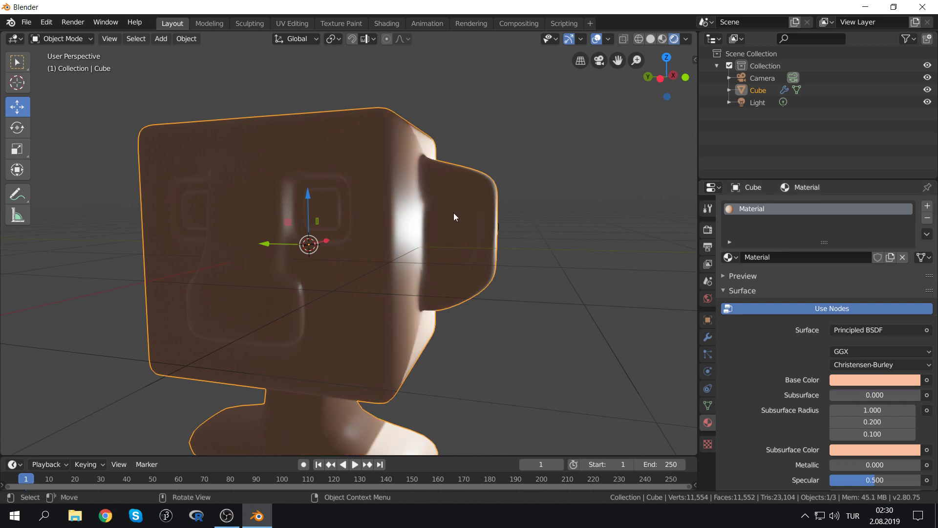
Set the Subsurface amount to 1.000 and orbit to check the reddish glow
mouse_move(470, 236)
middle_mouse_down()
mouse_move(482, 234)
mouse_move(458, 224)
middle_mouse_up()
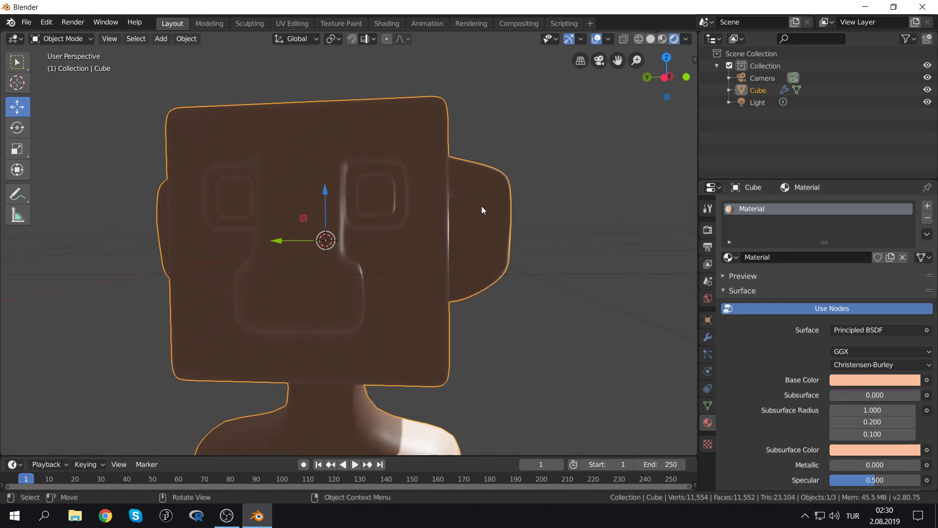
left_click_drag(849, 398, 919, 398)
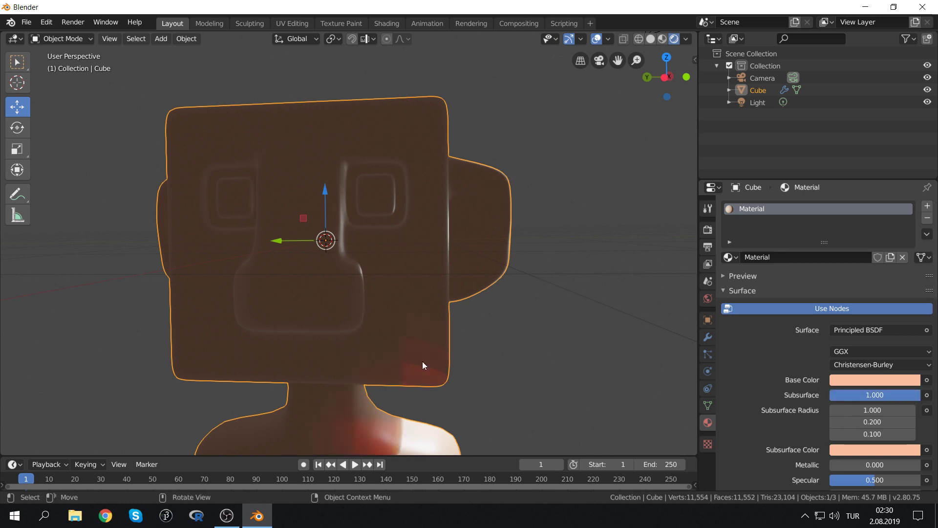
mouse_move(440, 302)
middle_mouse_down()
mouse_move(440, 270)
mouse_move(383, 299)
mouse_move(356, 297)
mouse_move(269, 268)
mouse_move(243, 239)
mouse_move(390, 275)
mouse_move(415, 263)
middle_mouse_up()
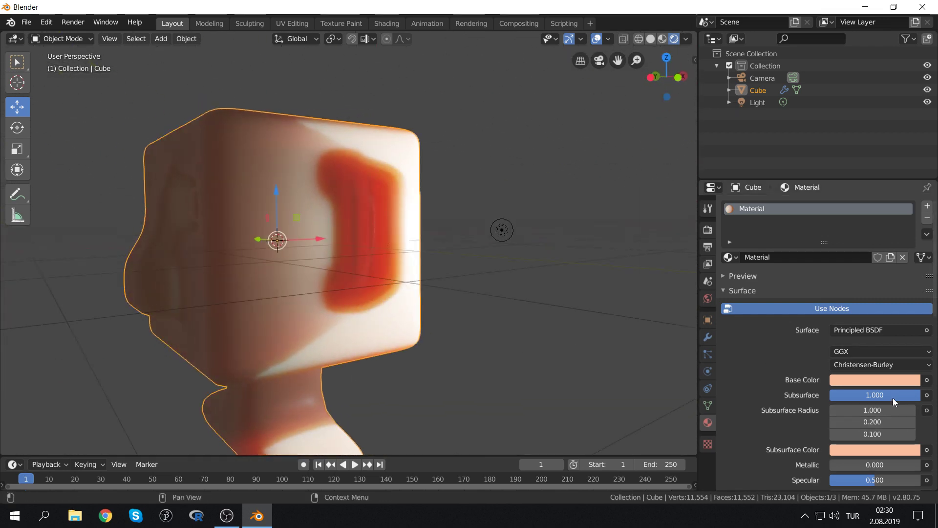
mouse_move(875, 394)
left_mouse_down()
mouse_move(831, 395)
mouse_move(918, 394)
left_mouse_up()
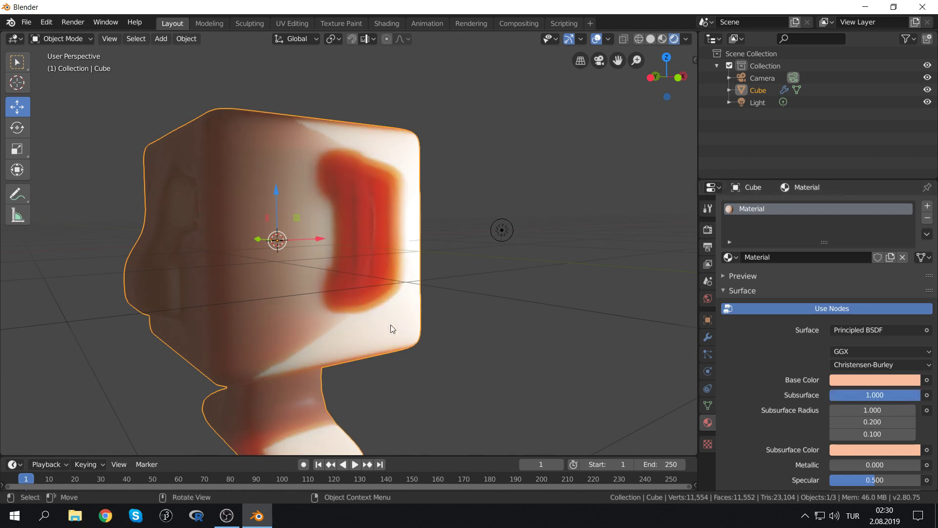
mouse_move(190, 320)
middle_mouse_down()
mouse_move(255, 314)
mouse_move(477, 331)
middle_mouse_up()
scroll(385, 336, "down", 3)
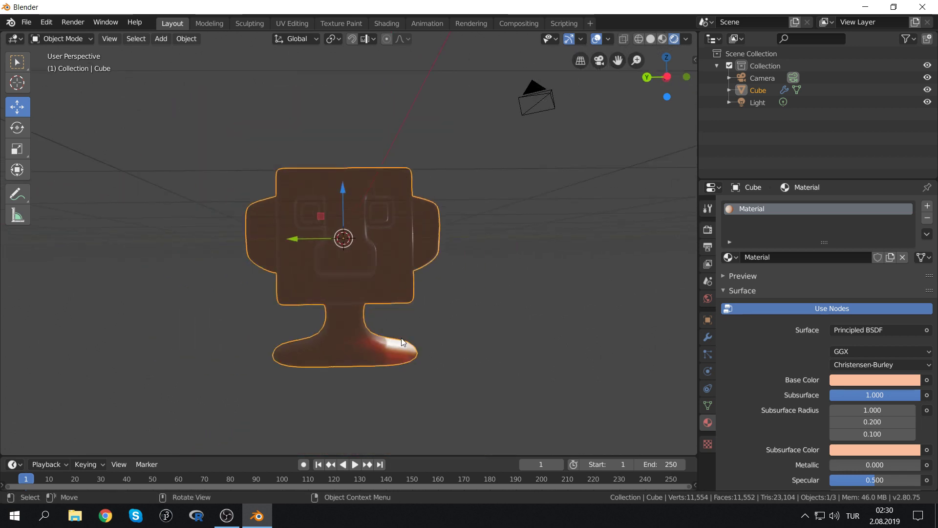
scroll(781, 394, "down", 6)
scroll(780, 394, "down", 8)
scroll(779, 396, "down", 3)
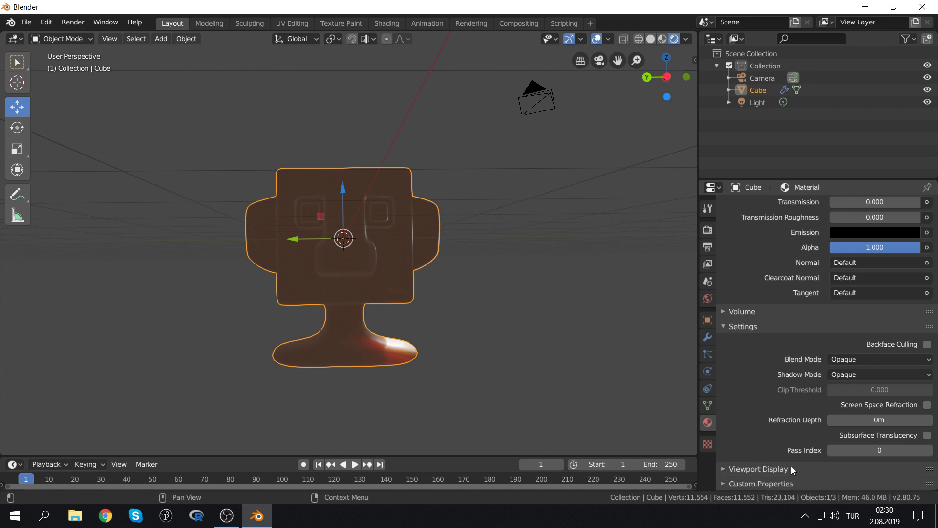
Enable Subsurface Translucency in the head material's Settings and view it from the front
left_click(926, 435)
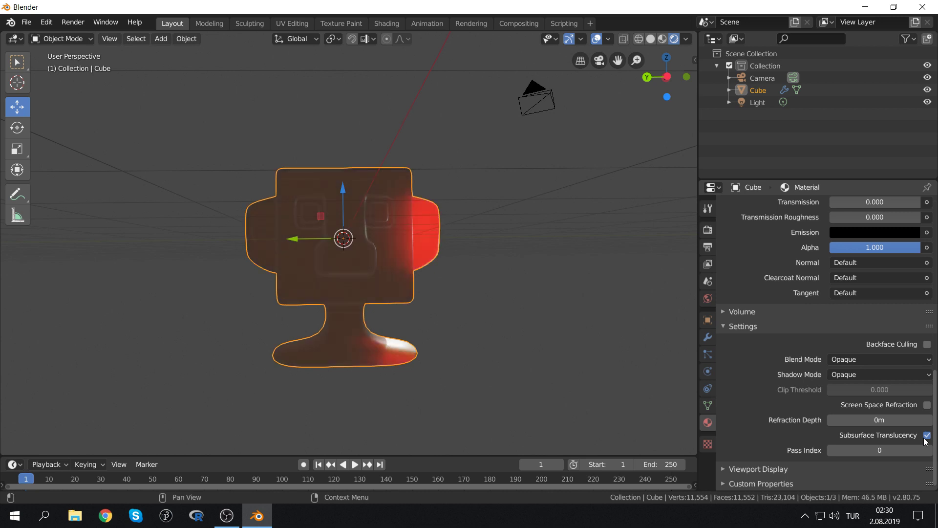
left_click(926, 435)
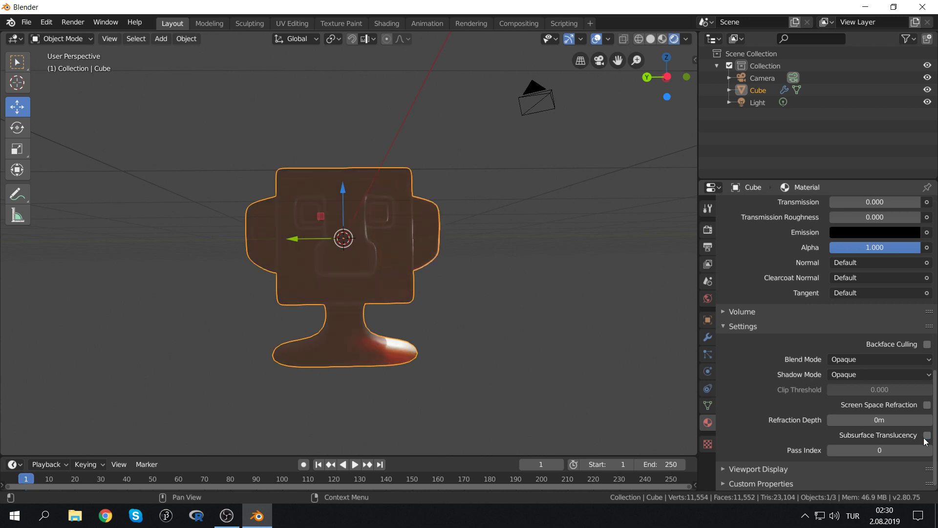
scroll(532, 254, "up", 5)
mouse_move(531, 254)
middle_mouse_down()
mouse_move(495, 227)
mouse_move(459, 235)
middle_mouse_up()
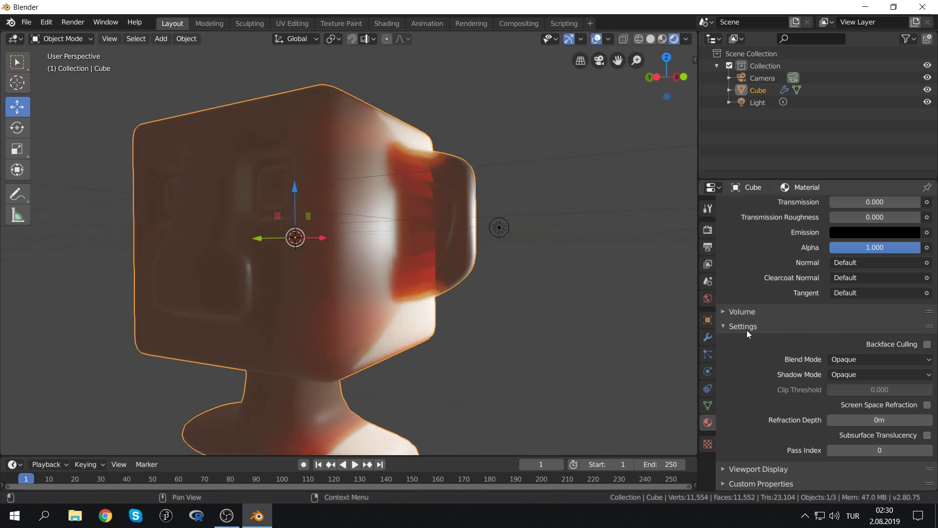
left_click(926, 435)
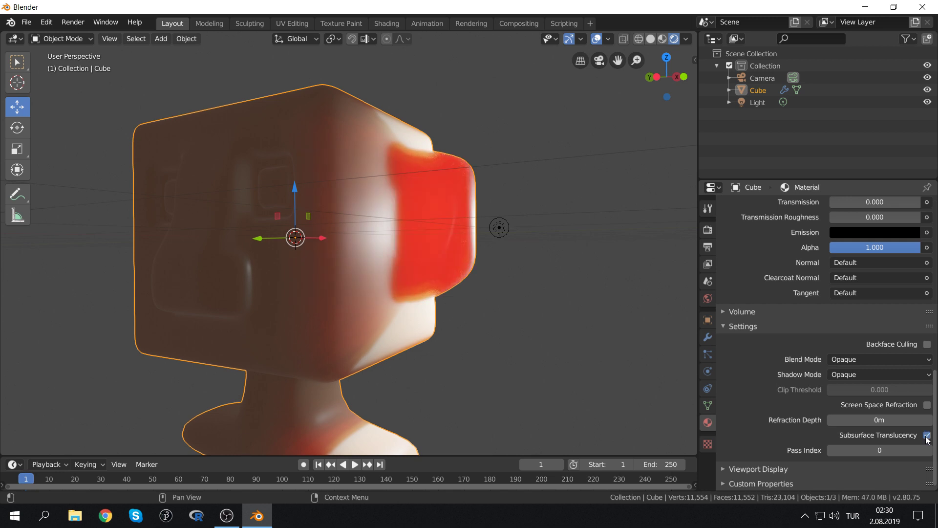
mouse_move(565, 288)
middle_mouse_down()
mouse_move(556, 273)
mouse_move(501, 285)
middle_mouse_up()
Select the point light and move it along X, Y and Z around the head
left_click(501, 243)
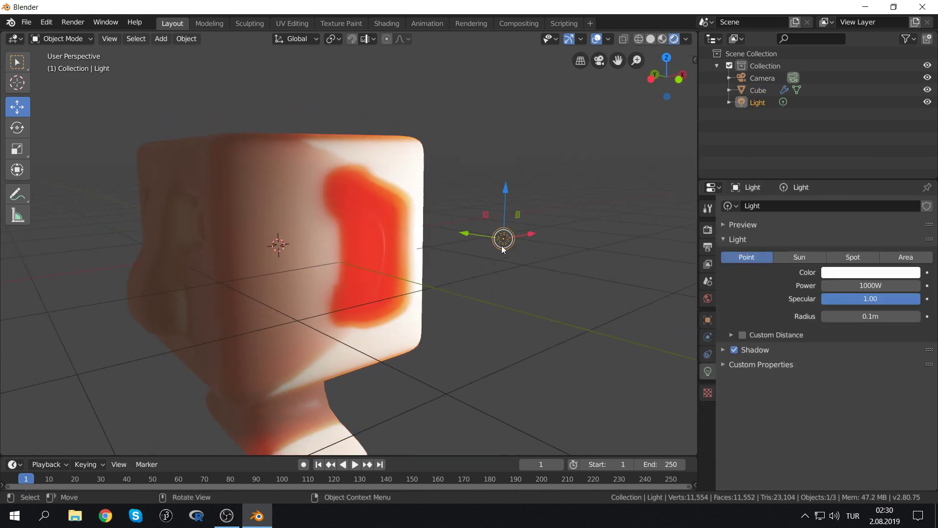
mouse_move(532, 233)
left_mouse_down()
mouse_move(318, 296)
mouse_move(479, 241)
left_mouse_up()
mouse_move(482, 245)
middle_mouse_down()
mouse_move(518, 234)
mouse_move(505, 246)
mouse_move(486, 242)
middle_mouse_up()
mouse_move(441, 224)
left_mouse_down()
mouse_move(477, 221)
mouse_move(500, 108)
left_mouse_up()
scroll(445, 274, "down", 3)
middle_click_drag(434, 273, 370, 263)
Raise the point light's power from 1000W to 4000W
left_click(869, 285)
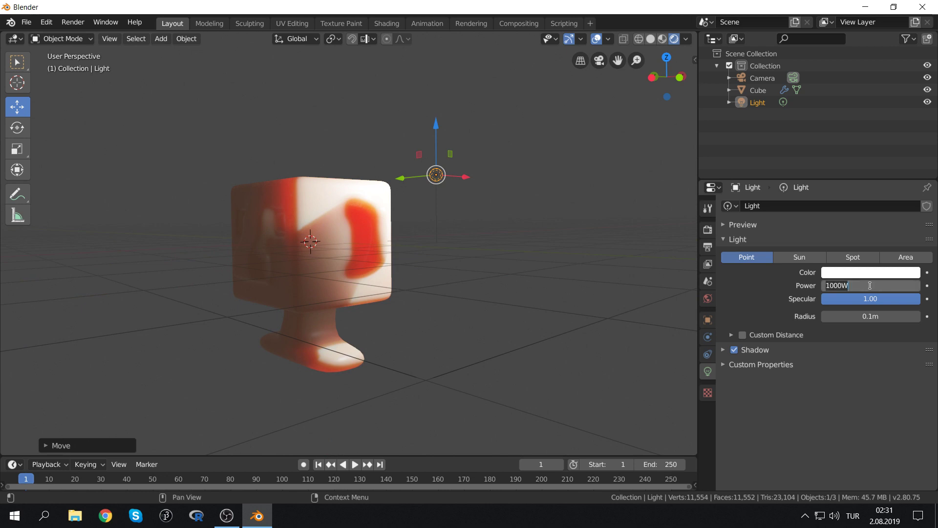
left_click(708, 373)
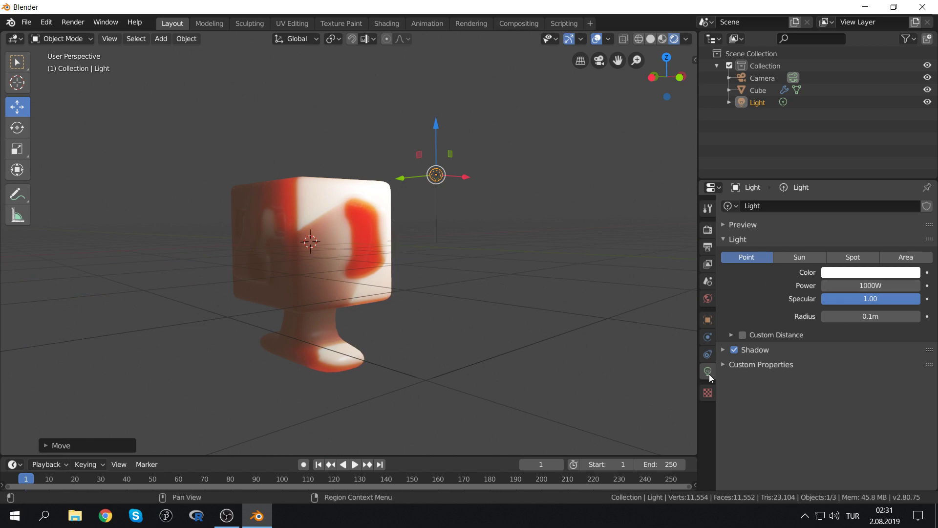
left_click(868, 284)
type("400")
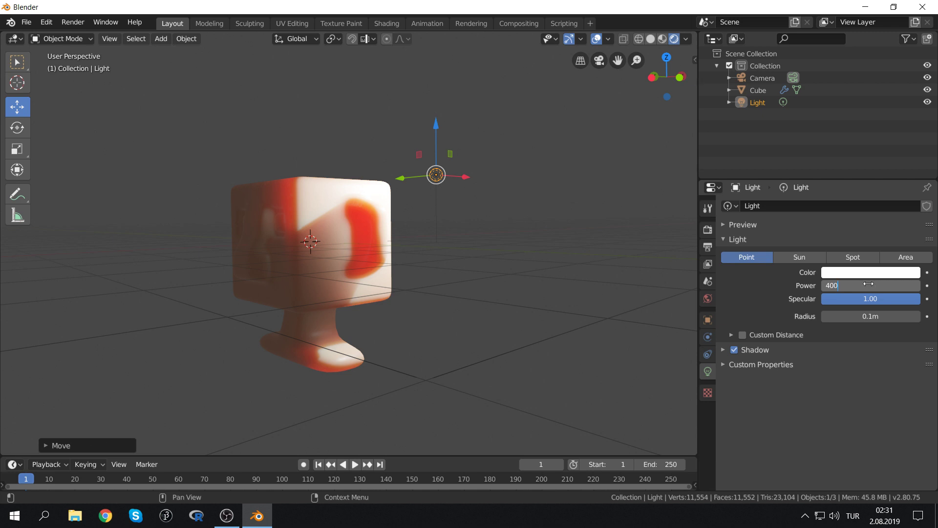
key("Return")
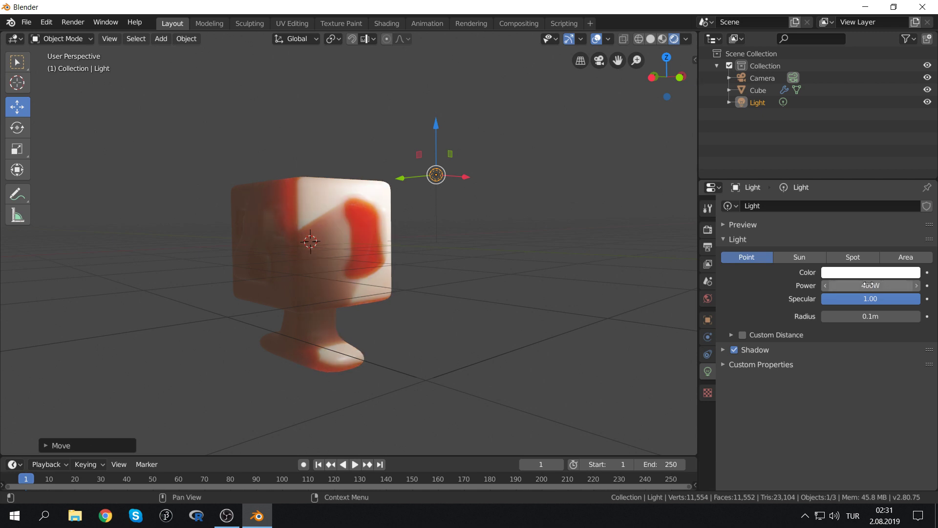
left_click(867, 285)
type("4")
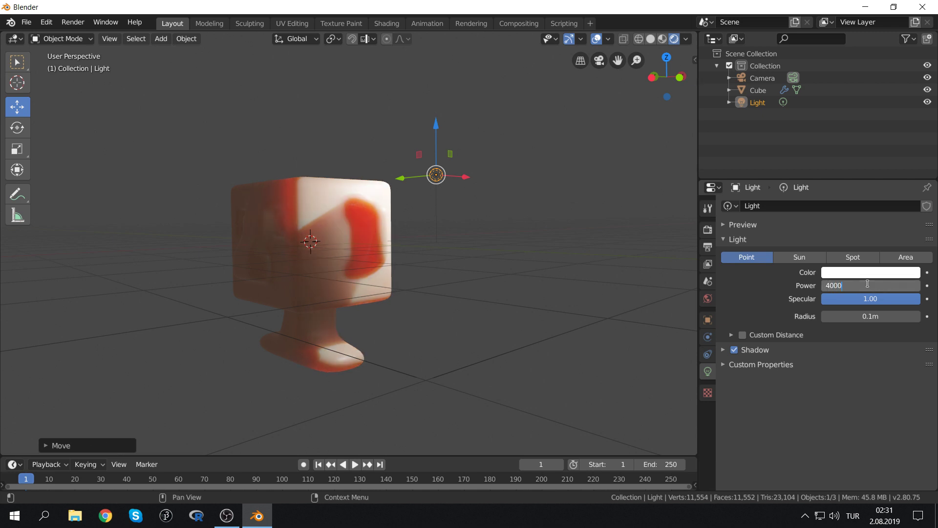
key("Return")
Move the light lower and to the right of the head
mouse_move(411, 312)
middle_mouse_down()
mouse_move(474, 300)
mouse_move(424, 321)
mouse_move(413, 215)
middle_mouse_up()
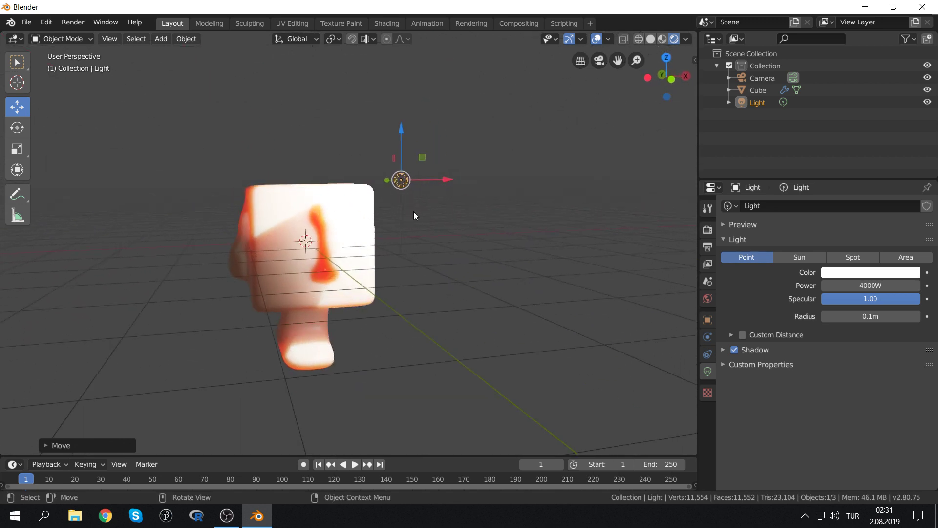
mouse_move(400, 154)
left_mouse_down()
mouse_move(405, 203)
mouse_move(419, 210)
left_mouse_up()
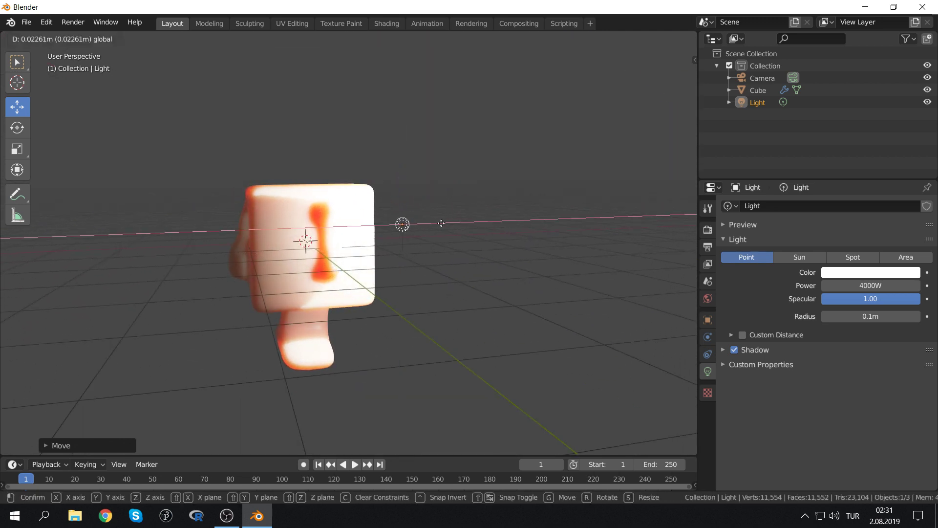
middle_click_drag(418, 210, 423, 227)
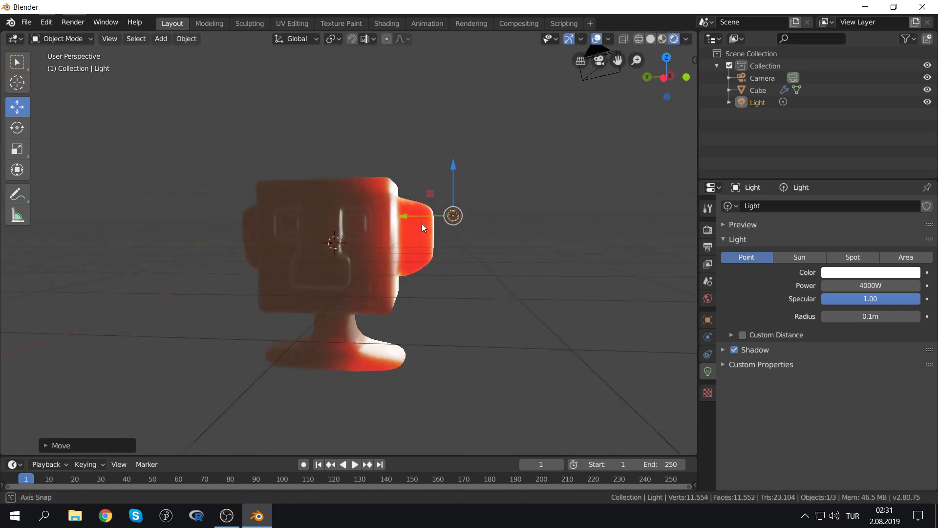
Select the head mesh and put it into Edit Mode
left_click(374, 248)
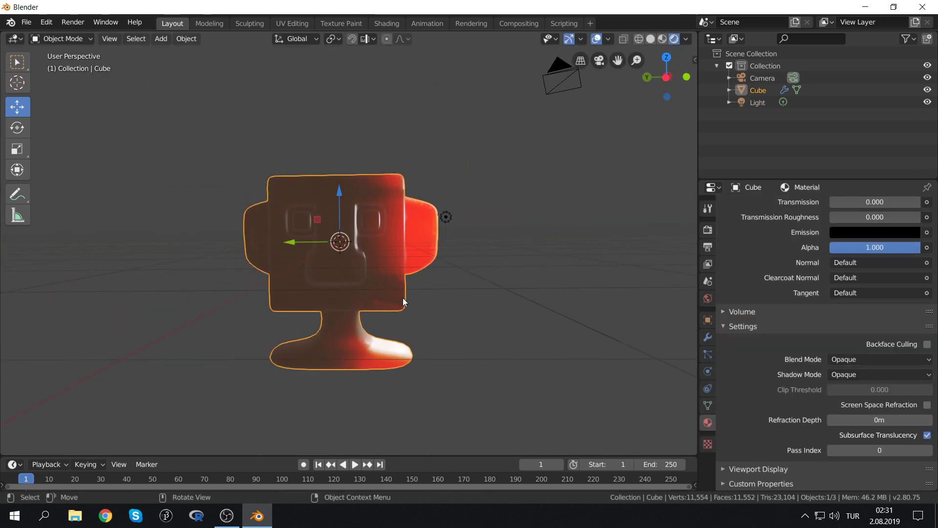
middle_click_drag(402, 298, 389, 242)
scroll(392, 248, "up", 5)
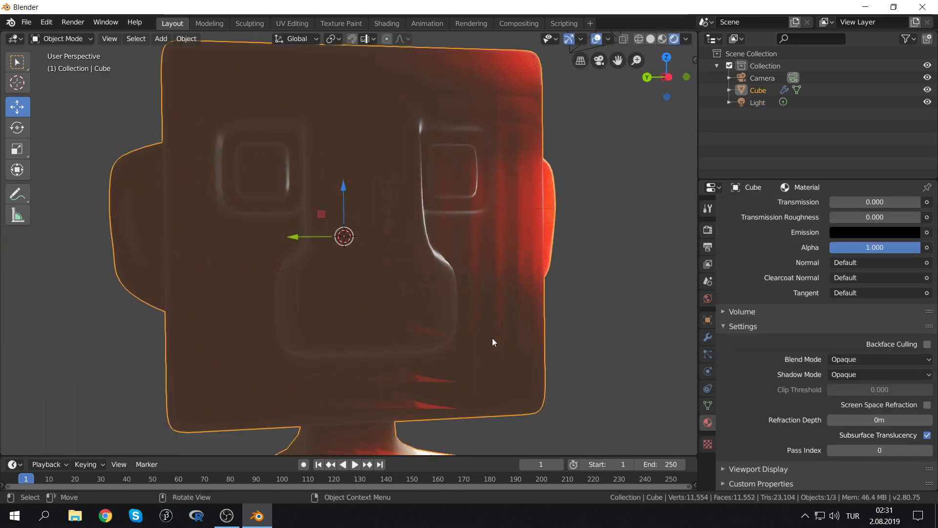
key("Tab")
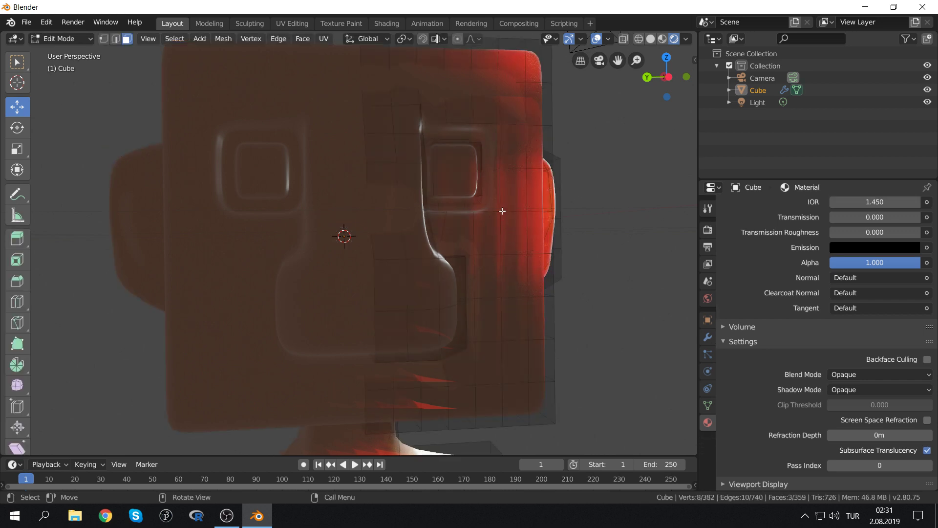
key("Tab")
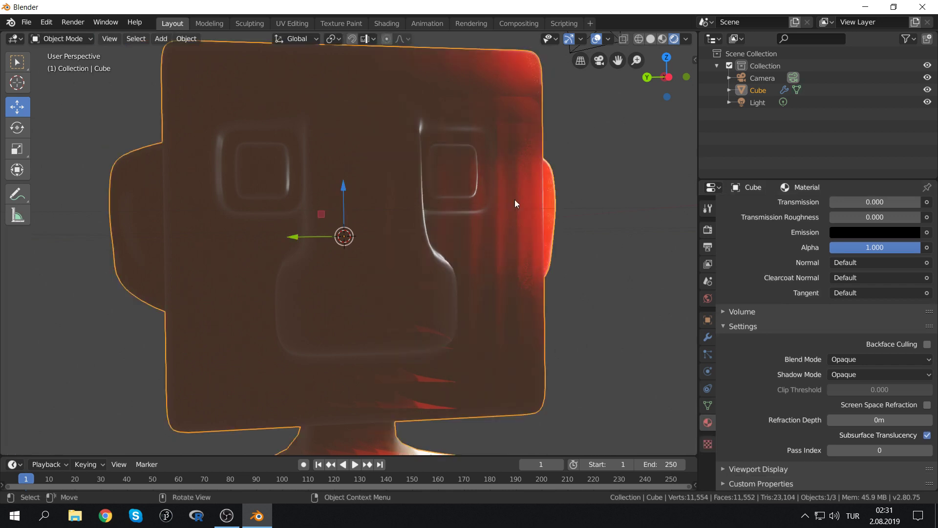
scroll(517, 225, "up", 3)
scroll(515, 246, "down", 2)
scroll(515, 245, "down", 3)
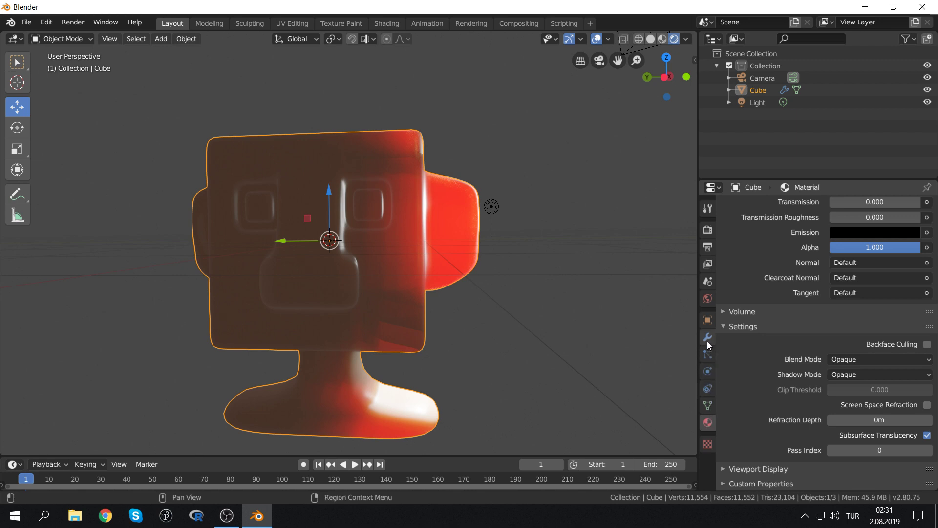
key("Tab")
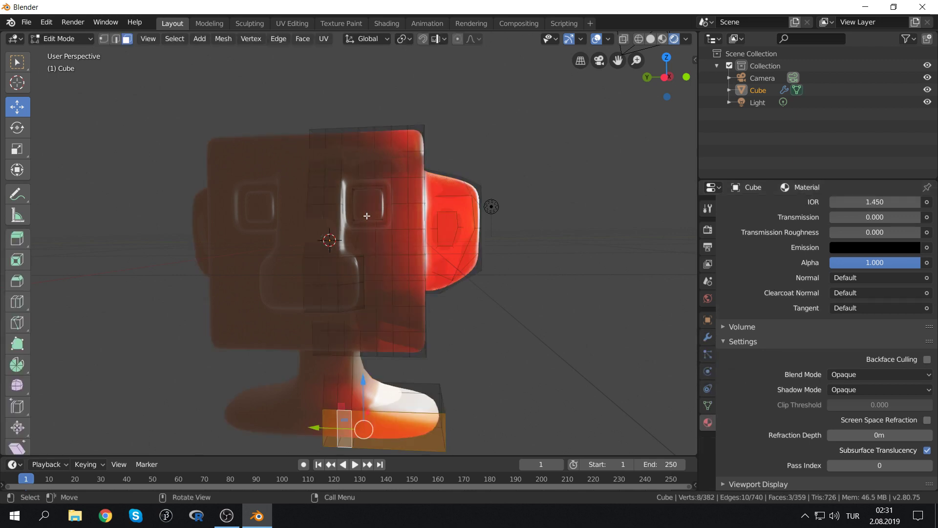
Add a second material slot and rename the head's material to Deri
left_click(707, 374)
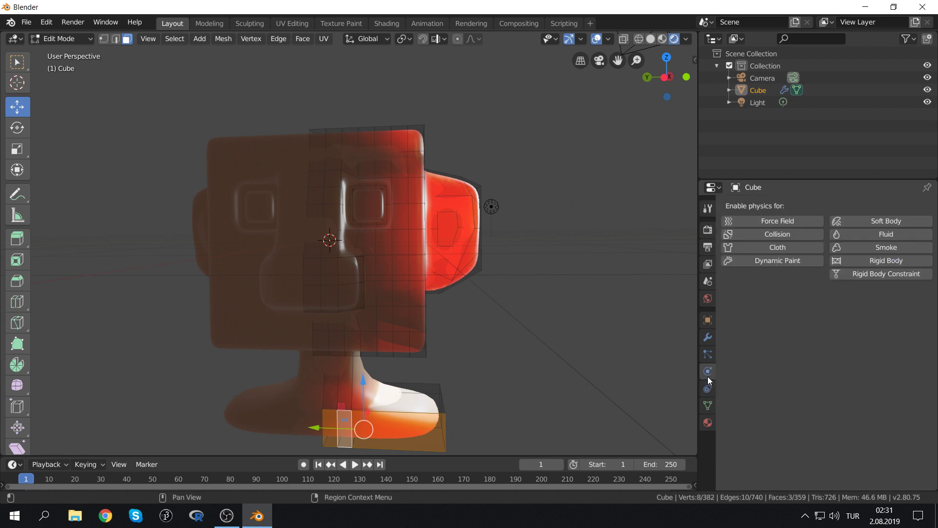
left_click(709, 389)
left_click(708, 422)
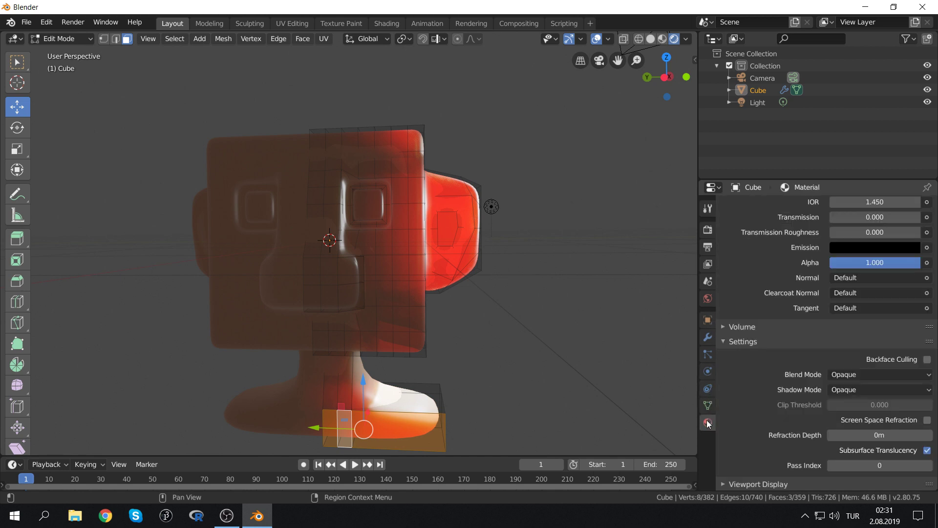
scroll(825, 213, "up", 2)
scroll(826, 214, "up", 10)
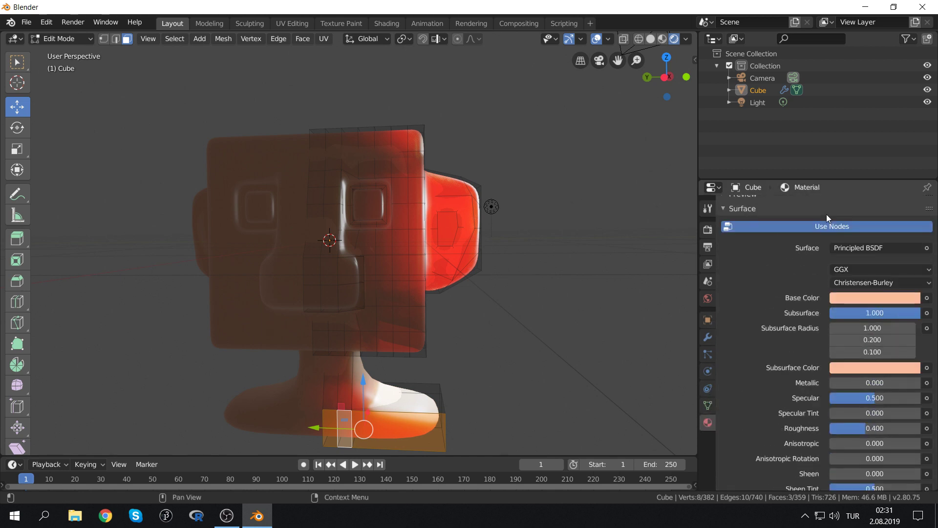
scroll(826, 214, "up", 5)
left_click(927, 205)
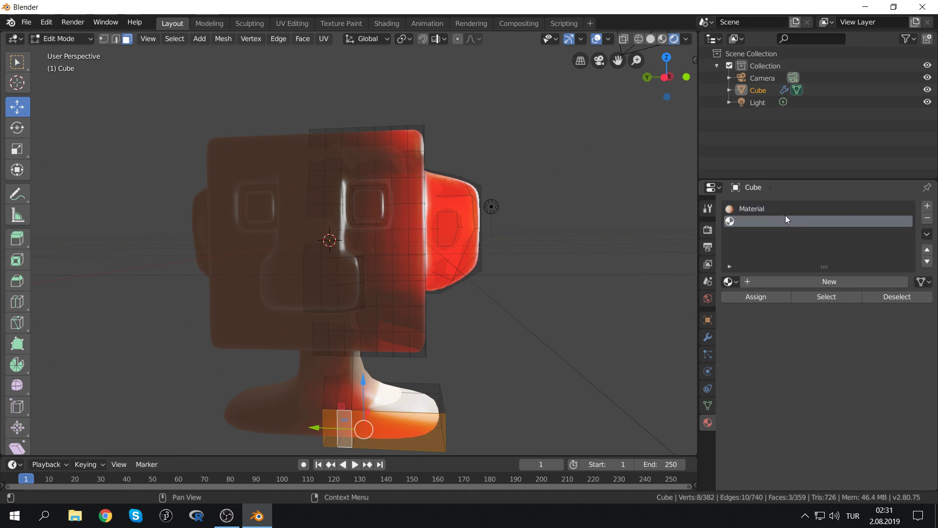
double_click(761, 209)
type("Deri")
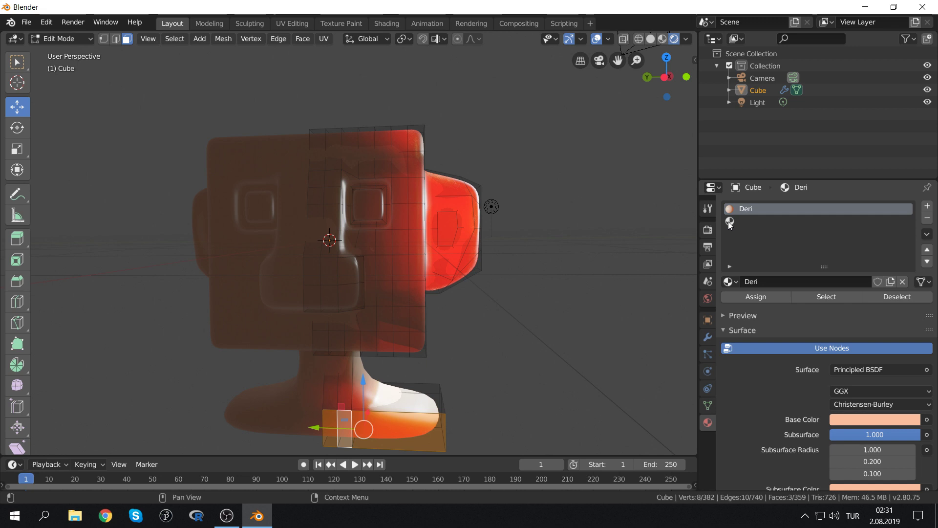
Create a new material named GzBeyaz in the second slot
left_click(729, 221)
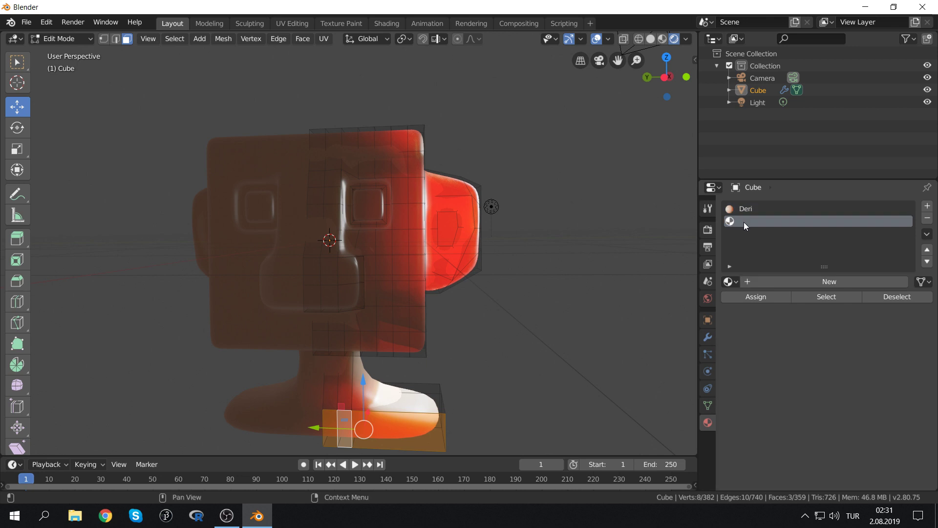
left_click(790, 282)
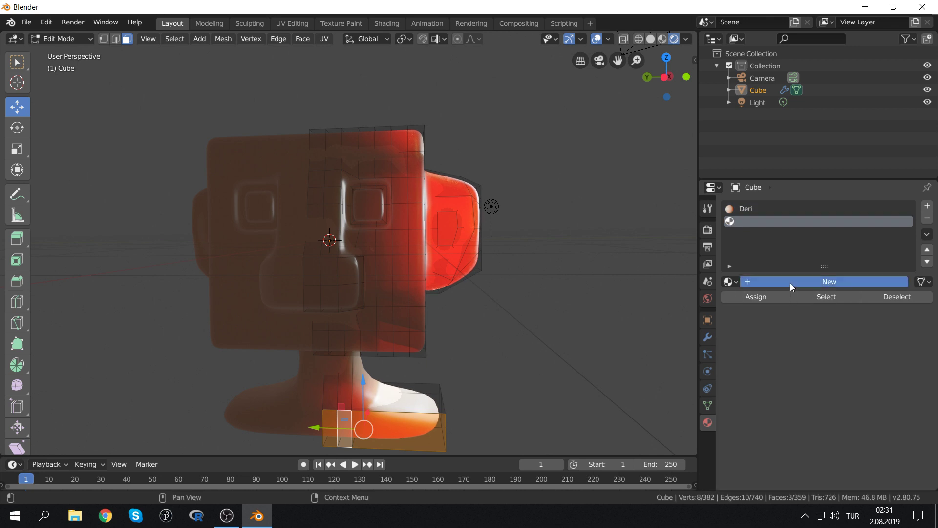
double_click(757, 221)
type("GizBeyaz")
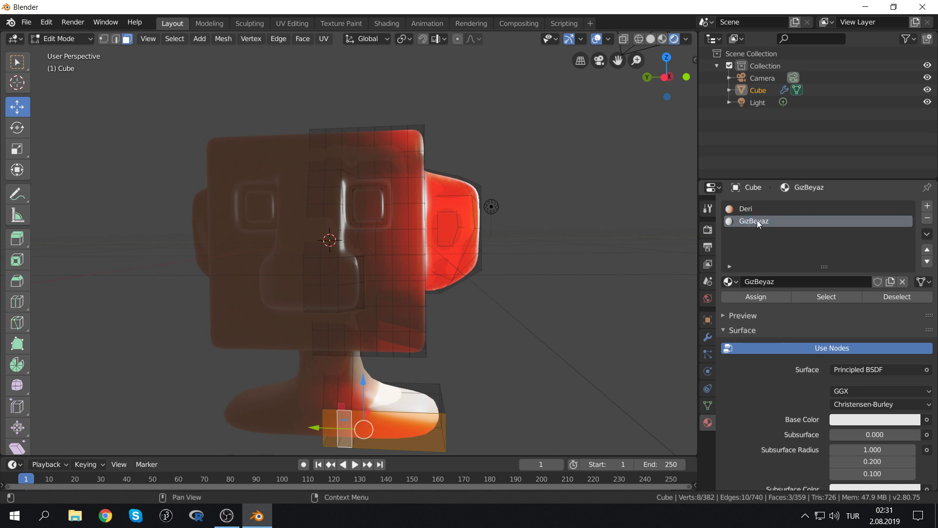
Select the face loops ringing the eye socket
scroll(333, 230, "up", 1)
scroll(367, 195, "up", 2)
scroll(386, 164, "up", 1)
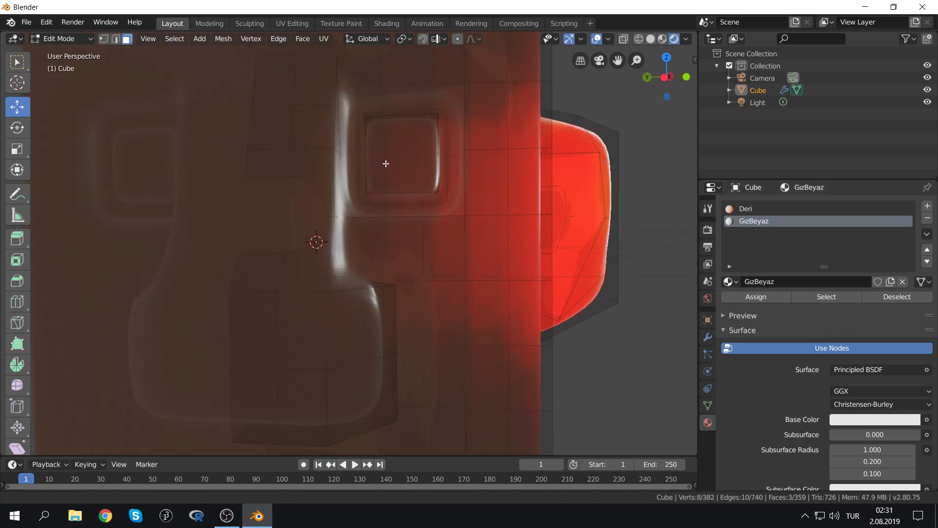
scroll(391, 179, "up", 1)
scroll(396, 190, "up", 1)
scroll(432, 203, "up", 1)
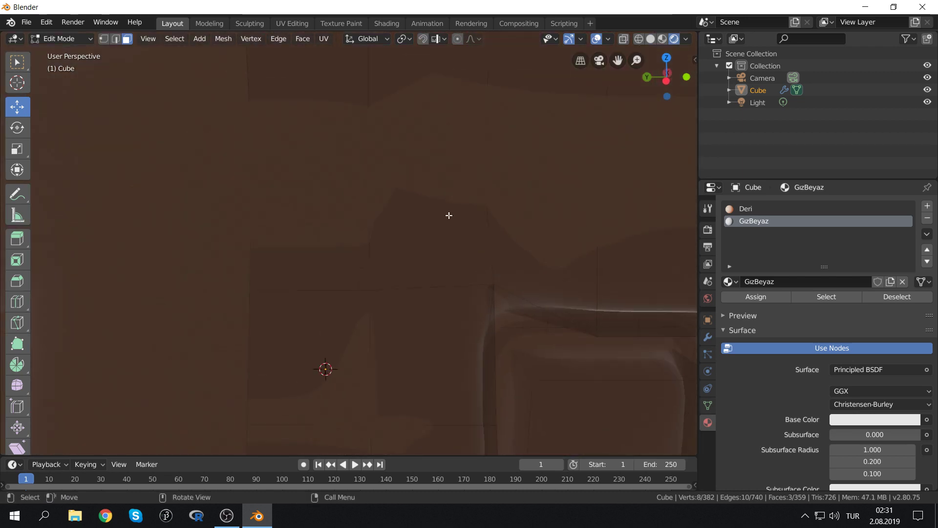
scroll(526, 333, "down", 3)
middle_click_drag(498, 330, 304, 310)
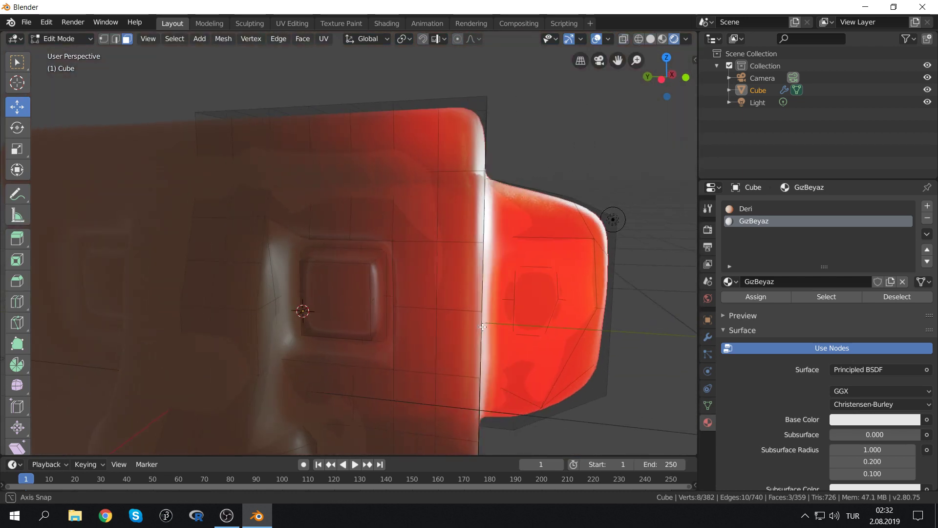
left_click(301, 249, "alt")
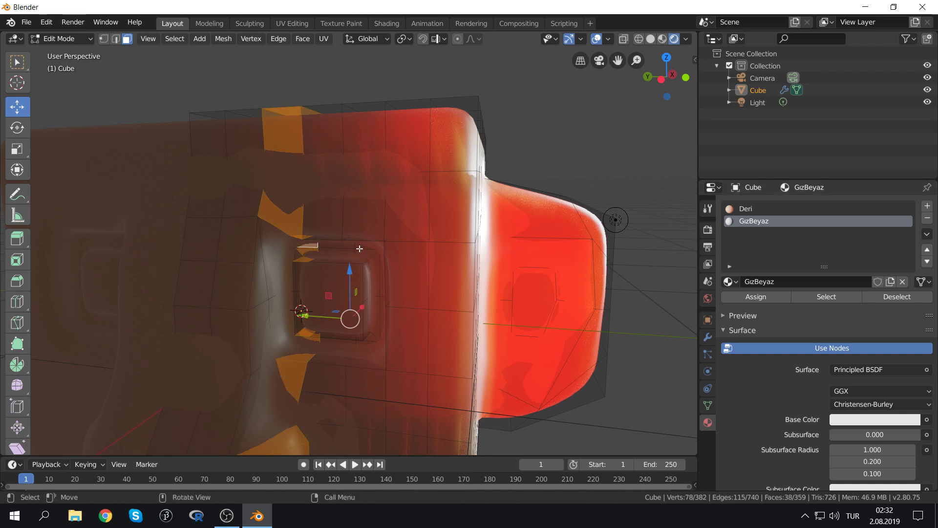
left_click(356, 250, "alt")
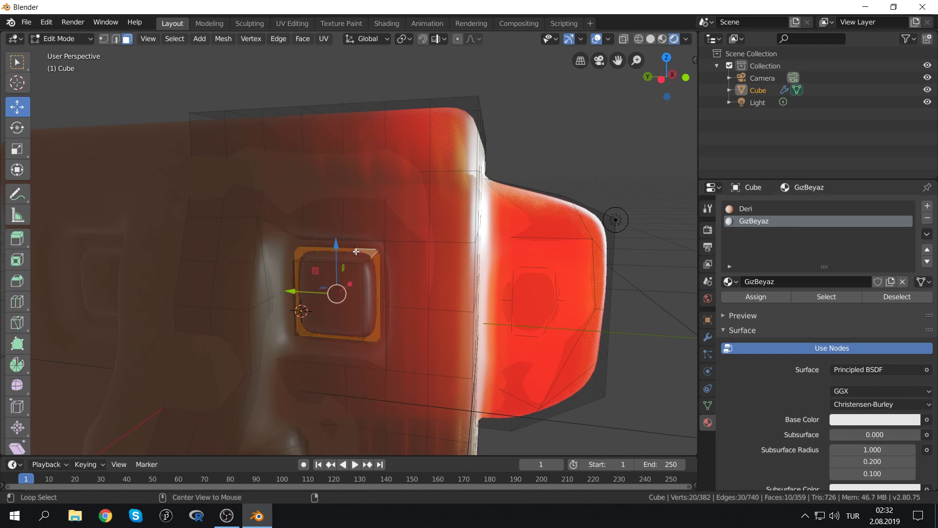
scroll(386, 261, "up", 5)
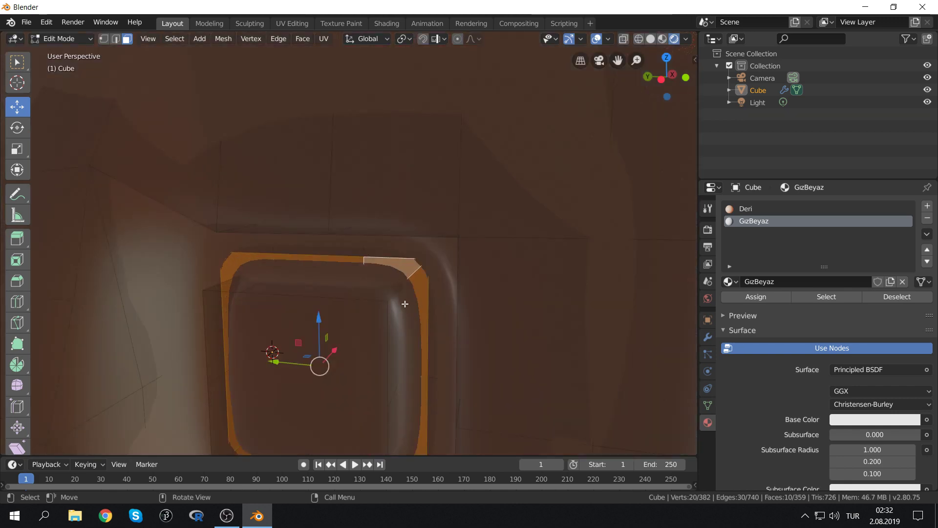
left_click(399, 289, "alt+shift")
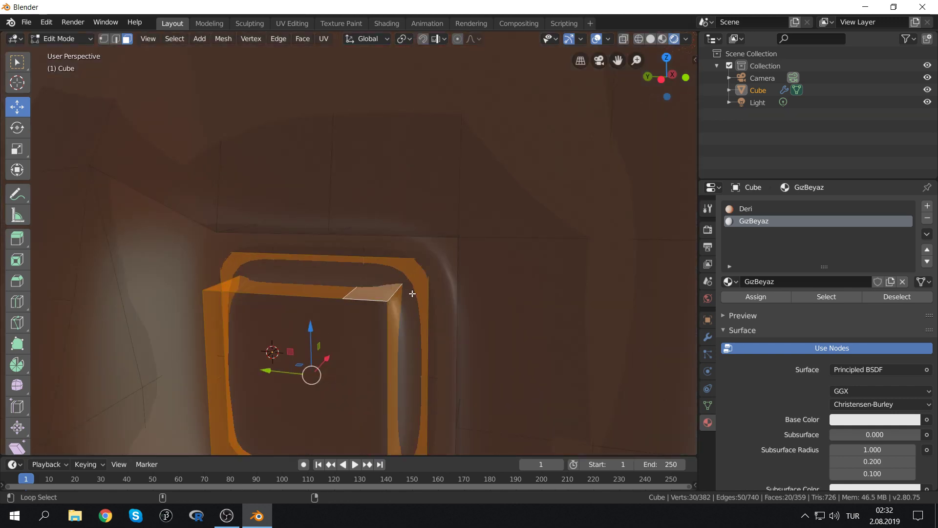
Hide subdivision in the viewport and assign GzBeyaz to the selected eye-rim faces
left_click(709, 342)
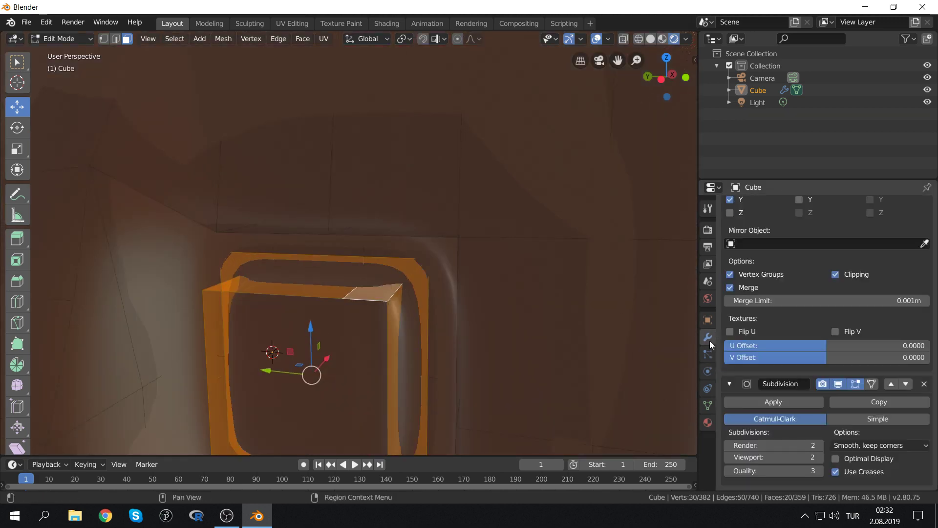
left_click(839, 385)
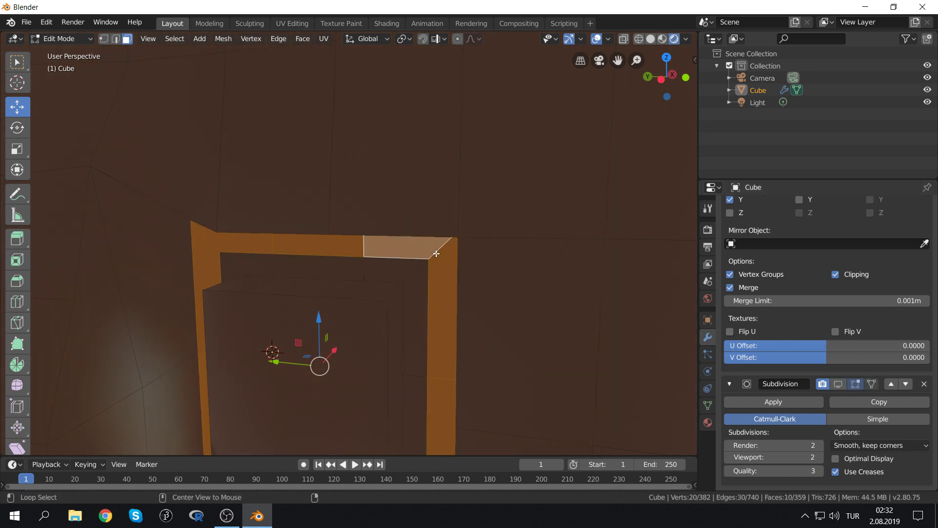
left_click(415, 272, "alt")
middle_click_drag(415, 272, 415, 273)
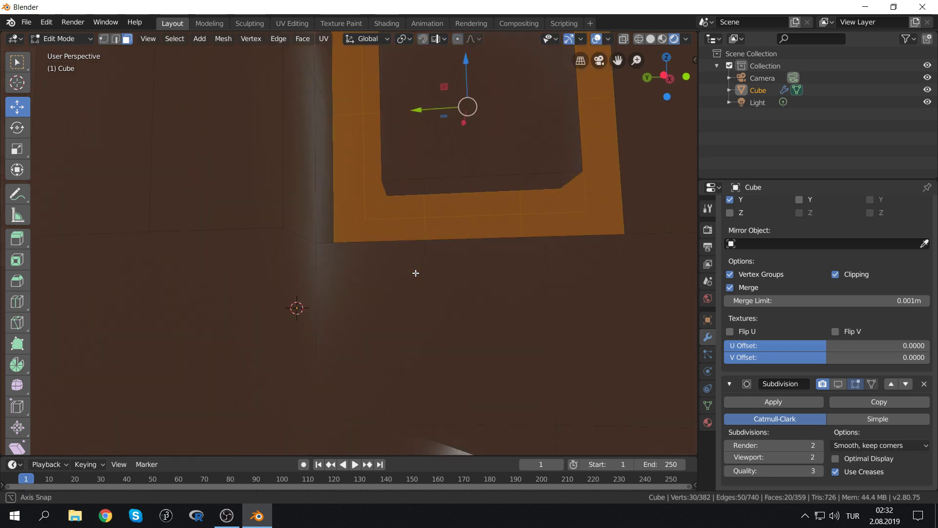
scroll(416, 273, "down", 2)
scroll(419, 266, "down", 2)
scroll(434, 236, "down", 1)
scroll(847, 244, "up", 1)
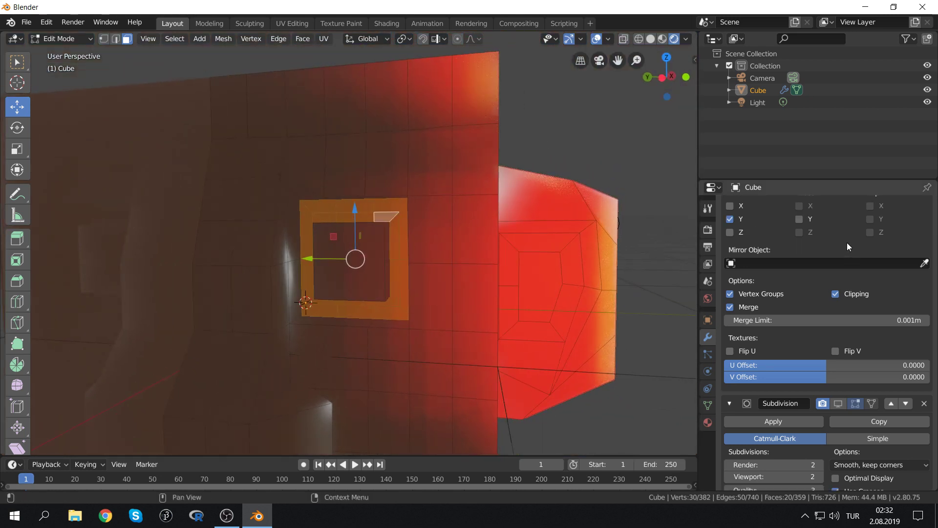
scroll(848, 246, "up", 2)
left_click(708, 422)
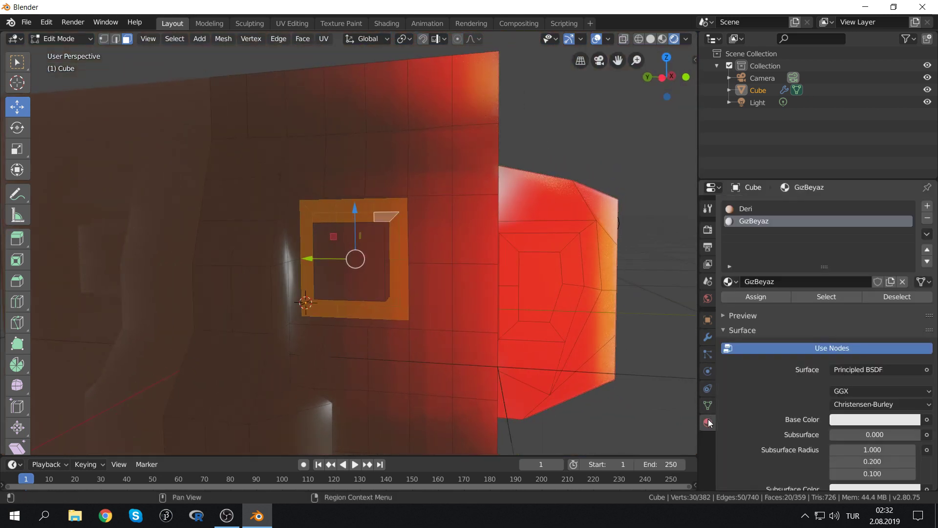
left_click(756, 297)
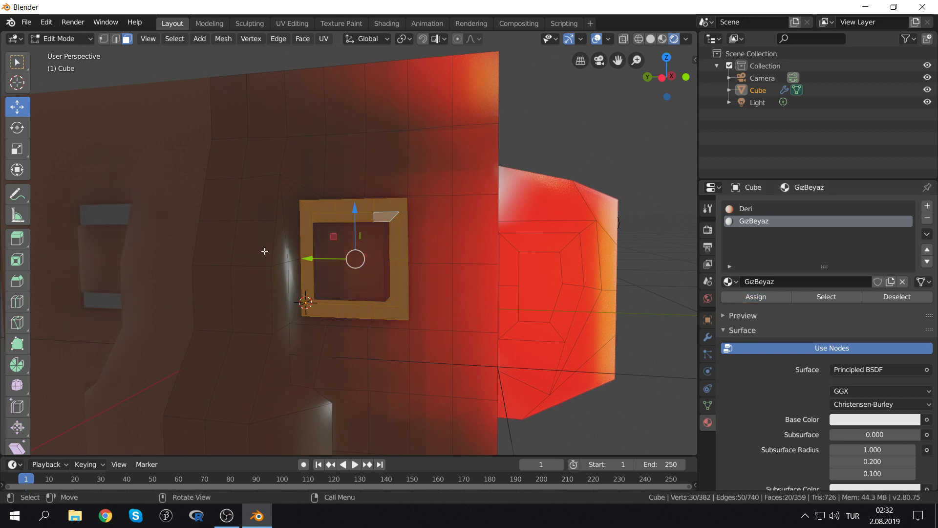
Select the inner faces of the eye socket
left_click(381, 255)
middle_click_drag(381, 256, 326, 321)
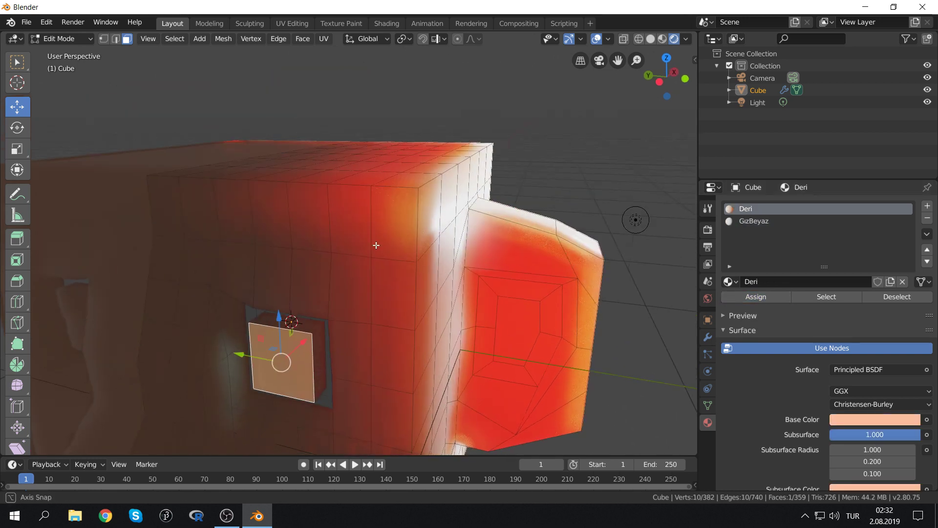
left_click(321, 333, "alt+shift")
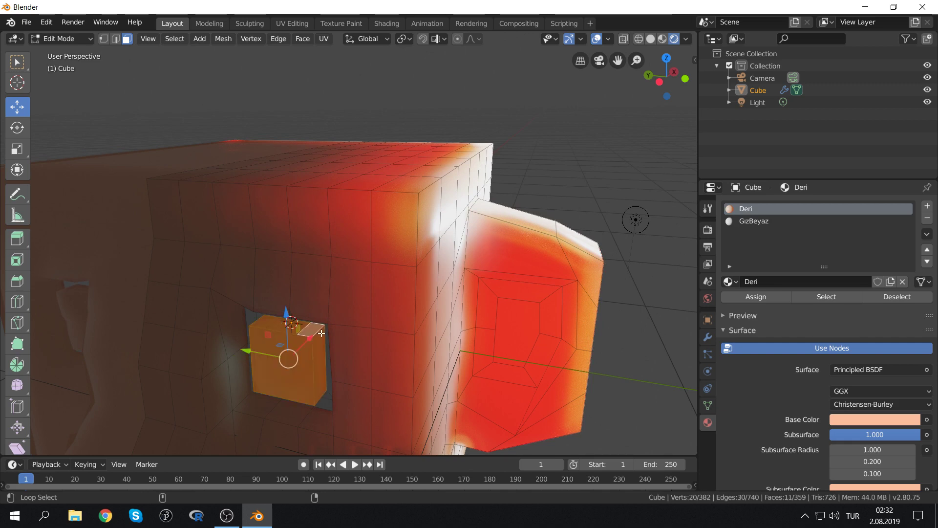
middle_click_drag(321, 333, 308, 339)
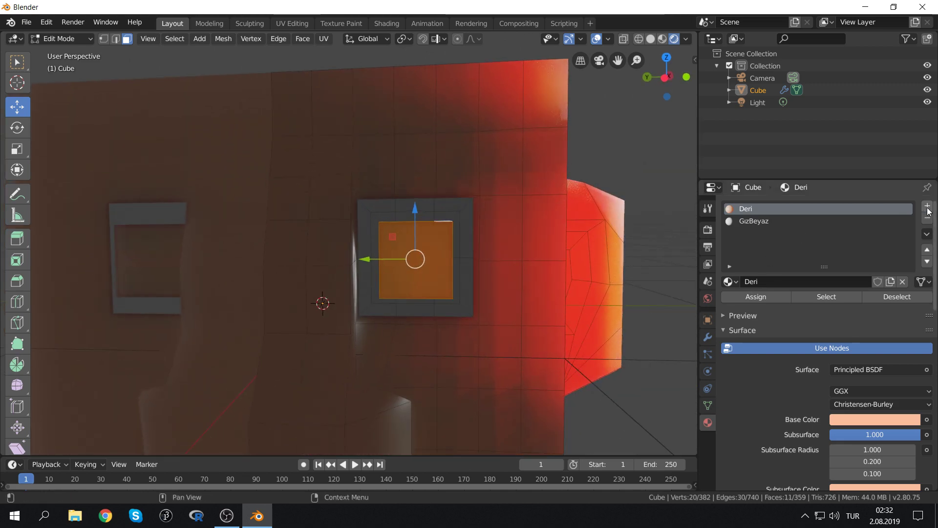
Create a new GozSiyah material in a third slot and assign it to the inner eye faces
left_click(927, 206)
left_click(791, 282)
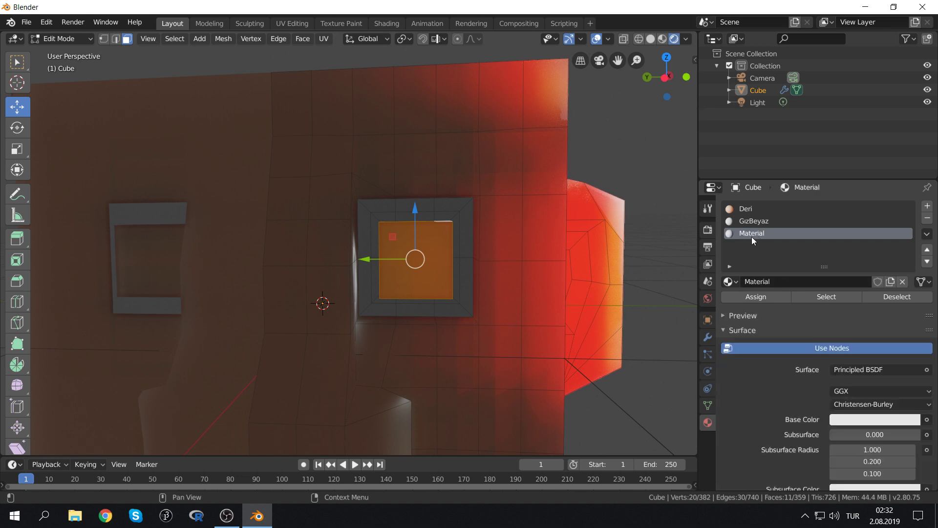
double_click(749, 234)
type("Göz")
key("Return")
left_click(755, 222)
type("o")
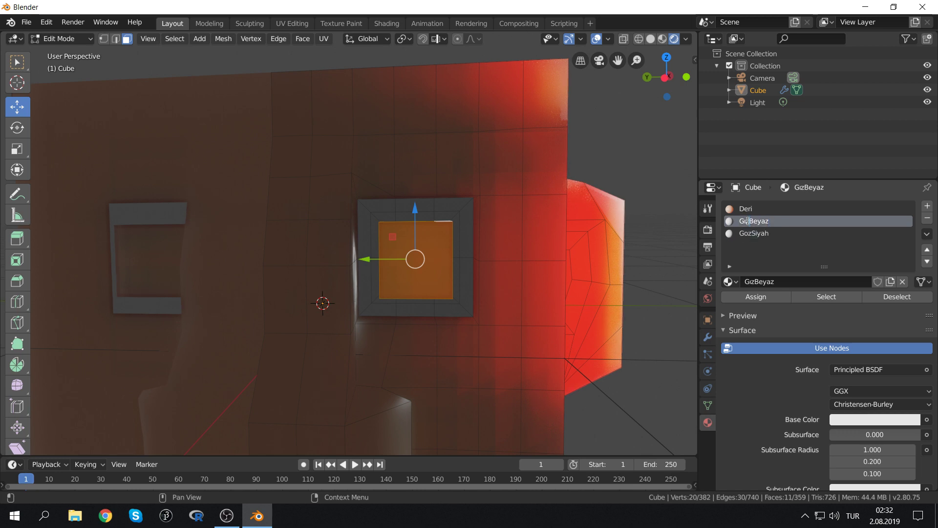
left_click(773, 233)
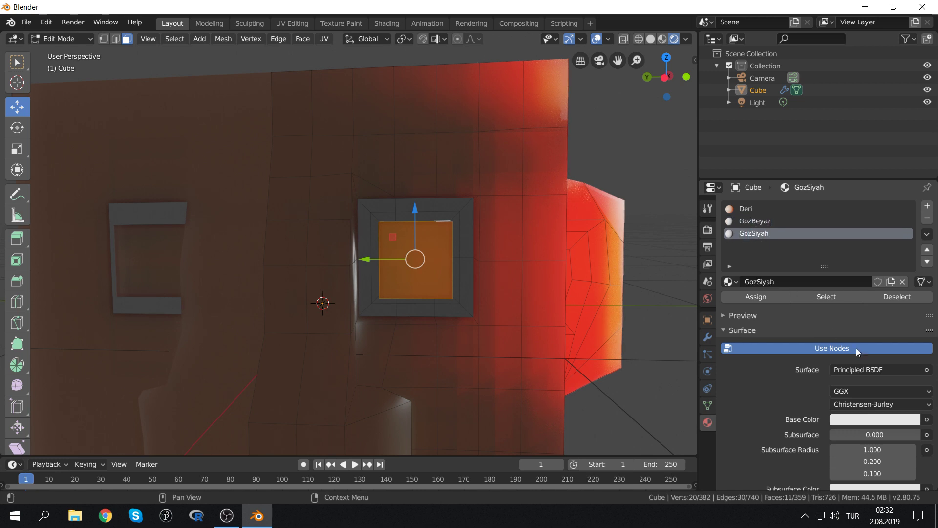
left_click(760, 302)
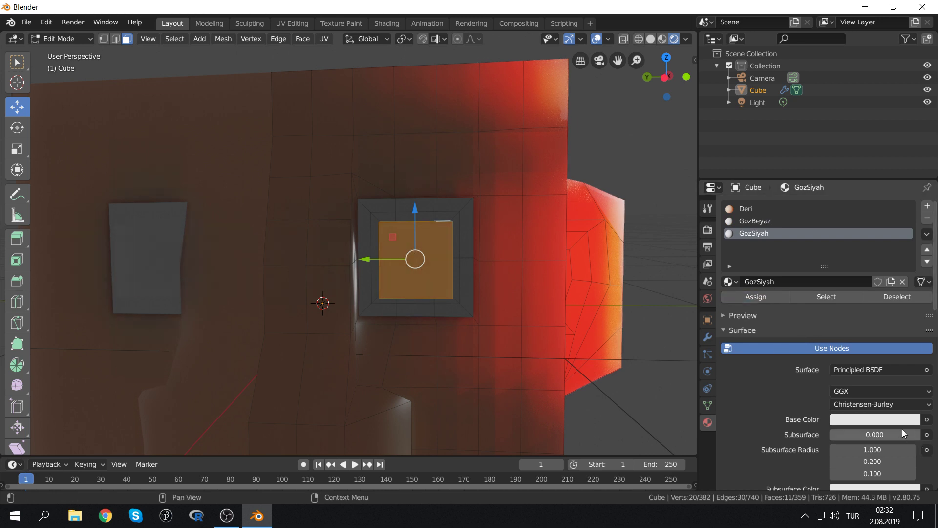
Set GozSiyah's Base Color to a near-black tone
left_click(887, 420)
left_click(874, 419)
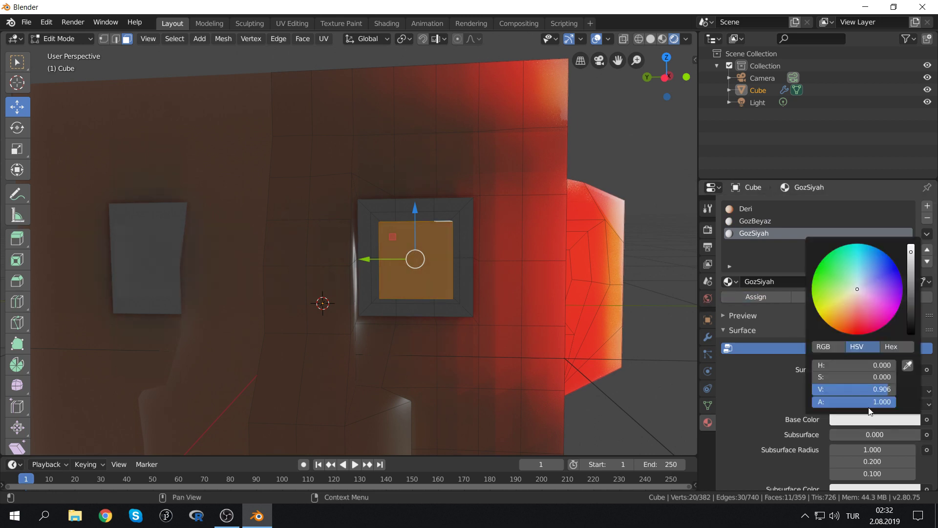
left_click(851, 316)
left_click_drag(911, 273, 910, 325)
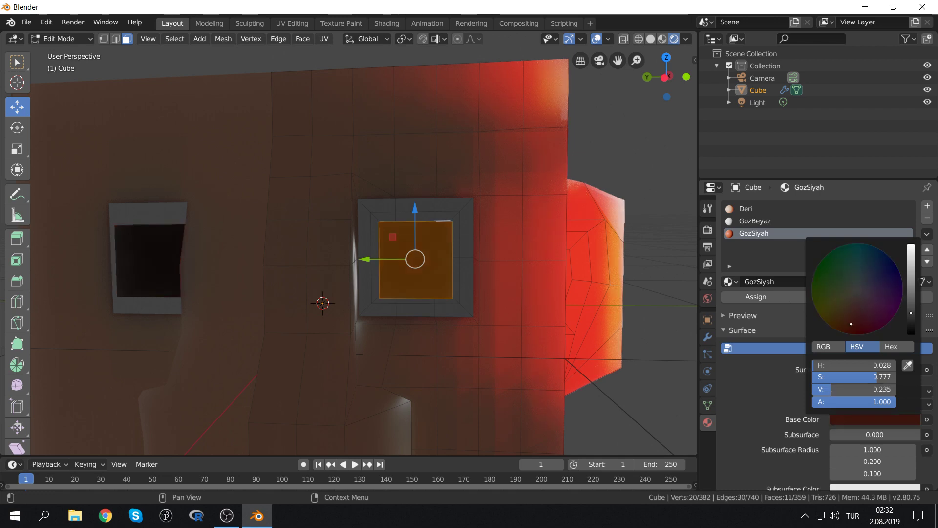
scroll(357, 315, "down", 5)
Back in Object Mode, apply the head's Mirror modifier to make the mirroring permanent
key("Tab")
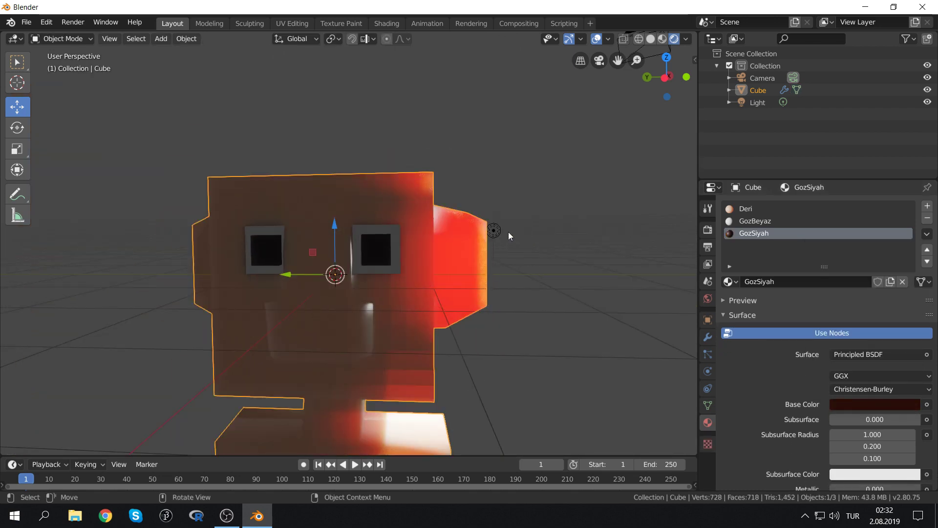
middle_click_drag(495, 288, 404, 299)
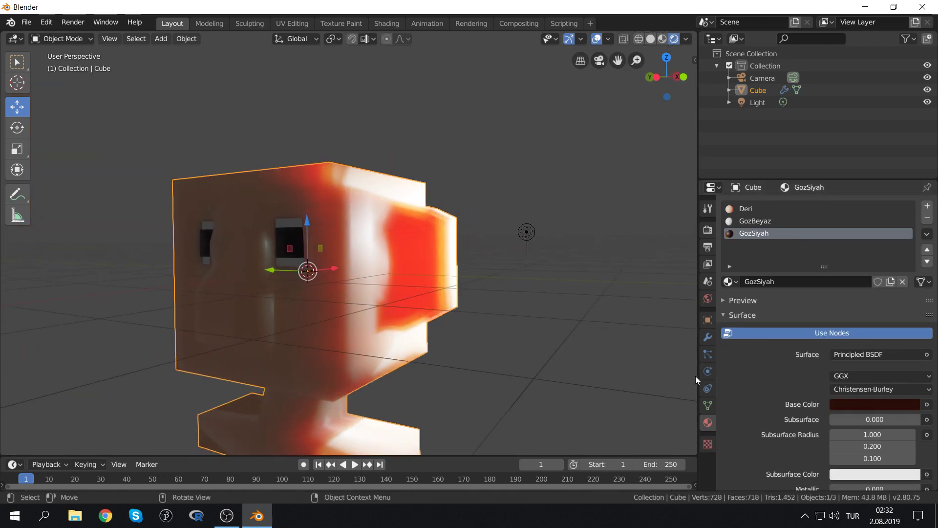
left_click(708, 337)
scroll(793, 403, "down", 4)
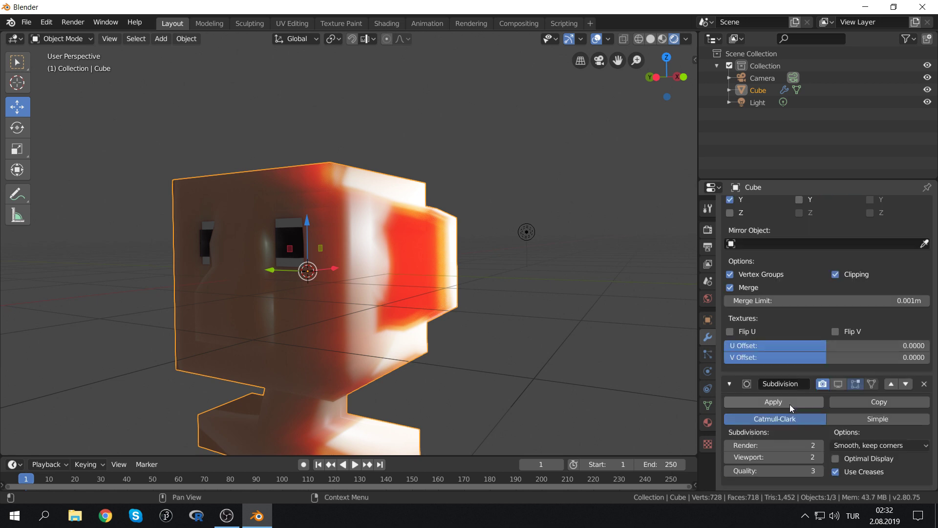
scroll(792, 355, "up", 4)
scroll(827, 412, "down", 4)
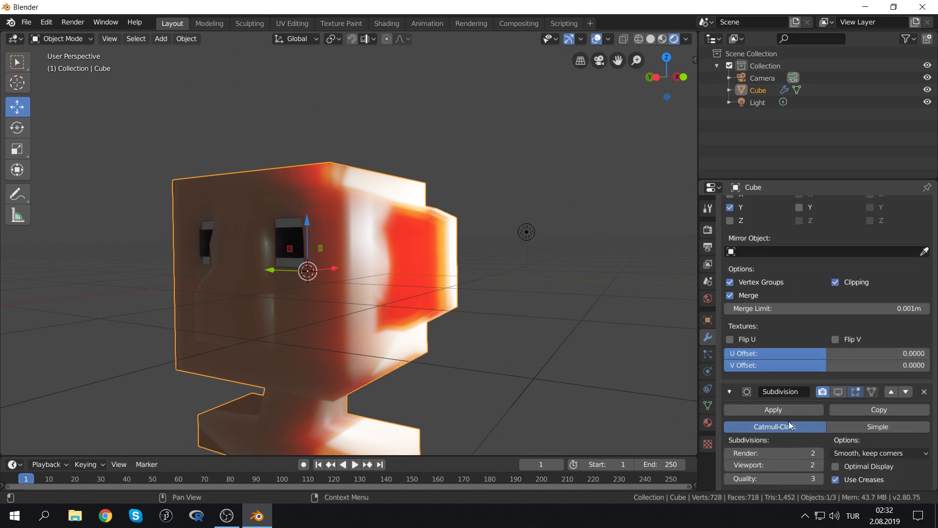
scroll(814, 434, "down", 1)
scroll(801, 406, "up", 4)
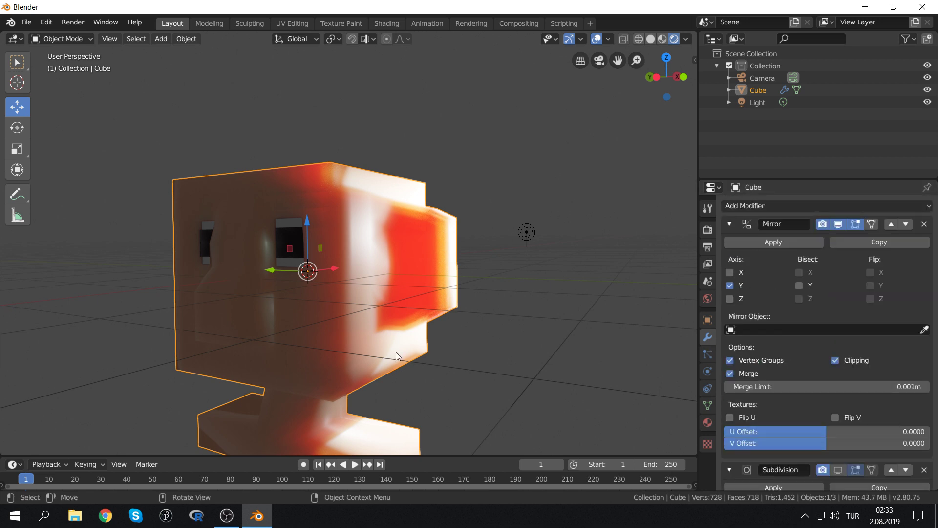
mouse_move(395, 352)
middle_mouse_down()
mouse_move(444, 303)
mouse_move(411, 344)
mouse_move(345, 341)
mouse_move(415, 341)
mouse_move(414, 364)
mouse_move(395, 369)
mouse_move(410, 342)
middle_mouse_up()
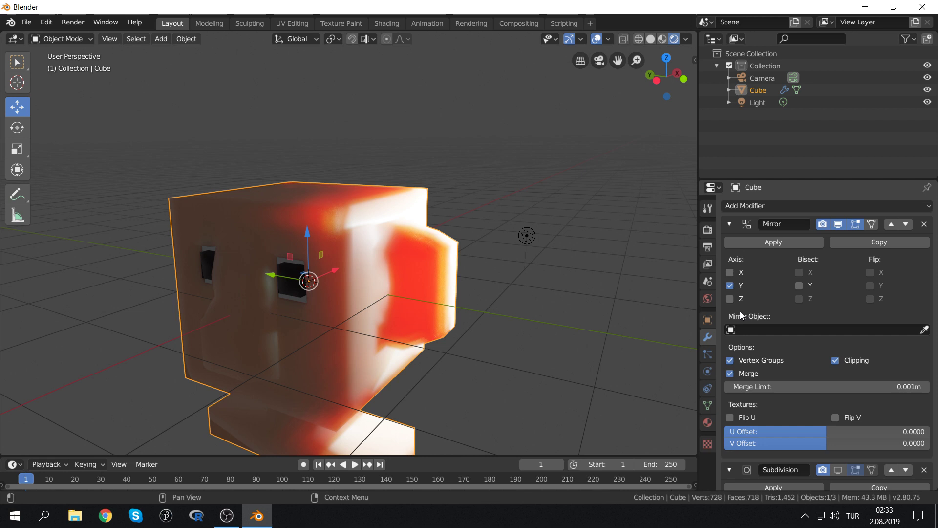
left_click(760, 242)
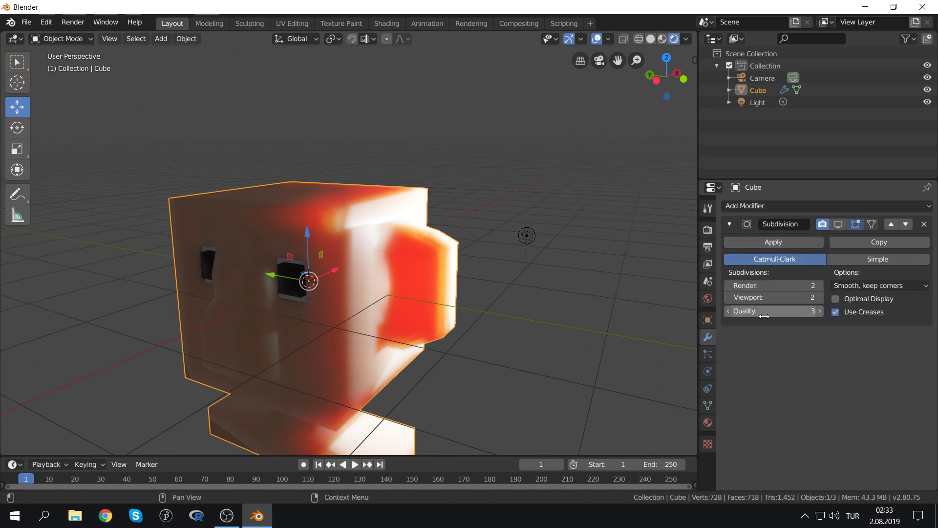
Set the Subdivision modifier's levels to 4 and enable its viewport display
left_click(819, 286)
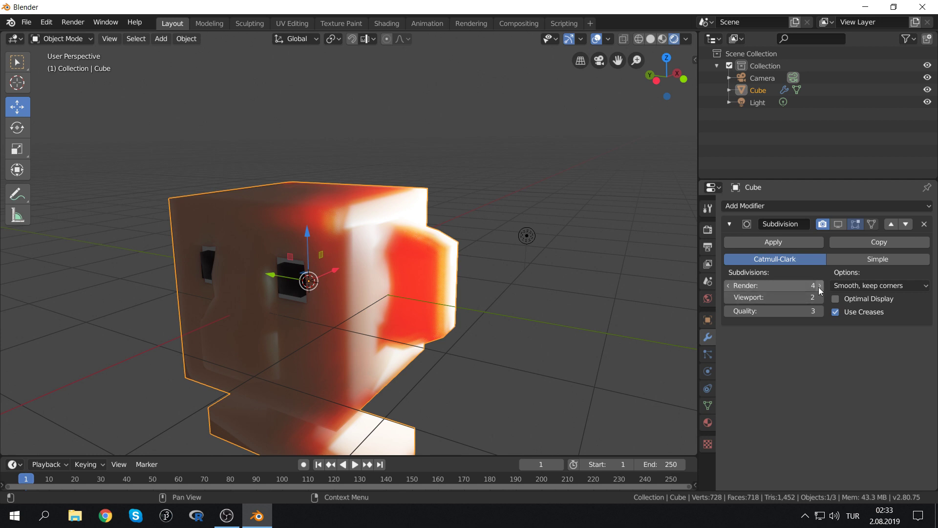
left_click(729, 285)
left_click(729, 284)
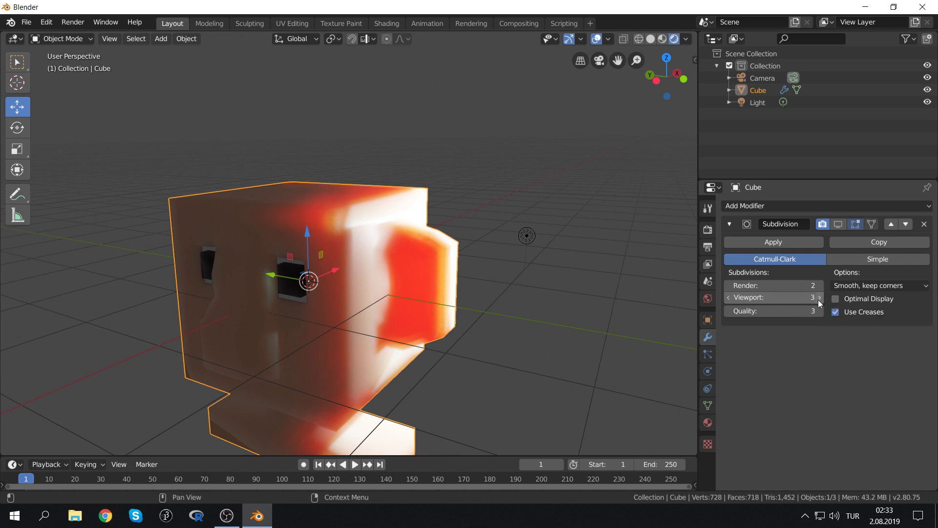
left_click(819, 286)
left_click(820, 286)
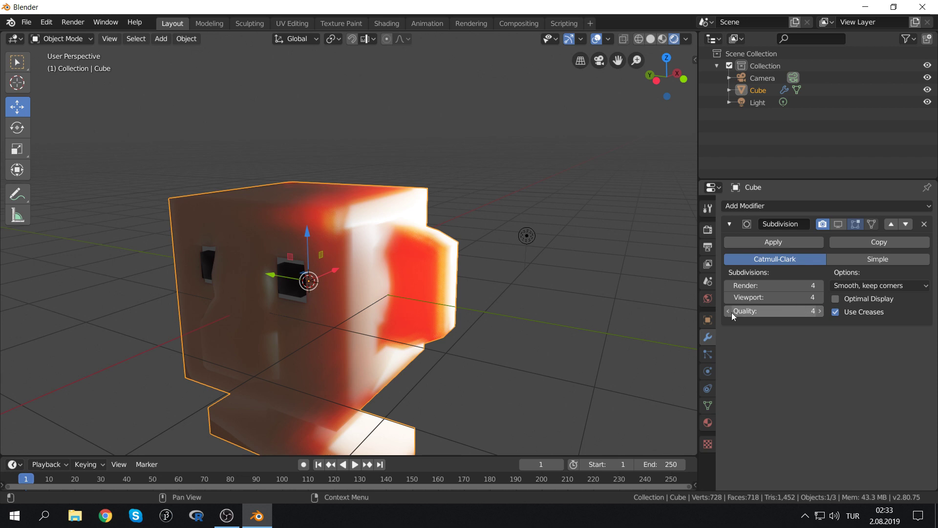
left_click(837, 224)
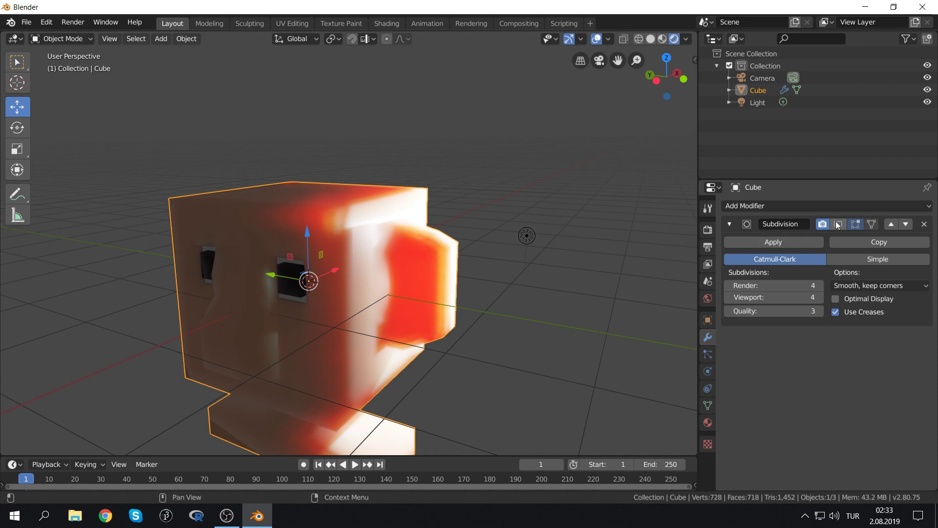
Apply the Subdivision modifier so the head becomes a permanent smooth mesh
middle_click_drag(406, 300, 442, 285)
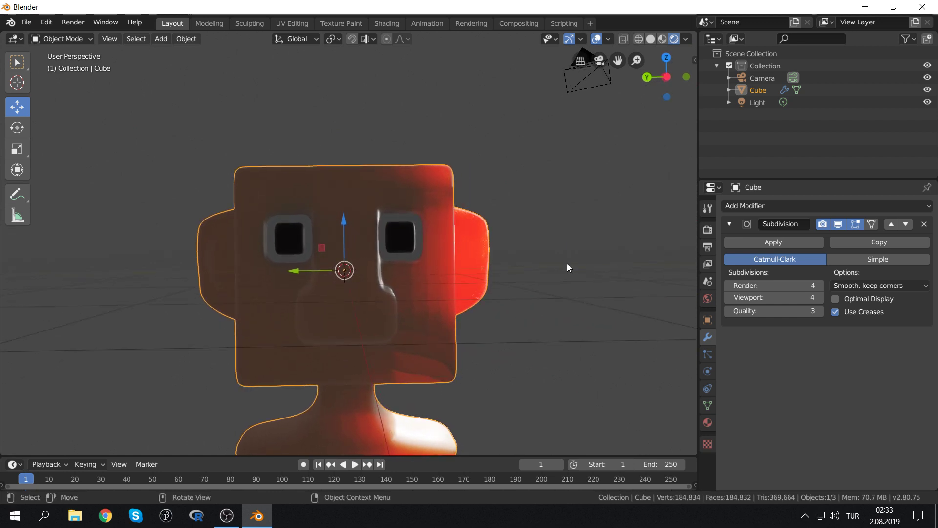
left_click(762, 244)
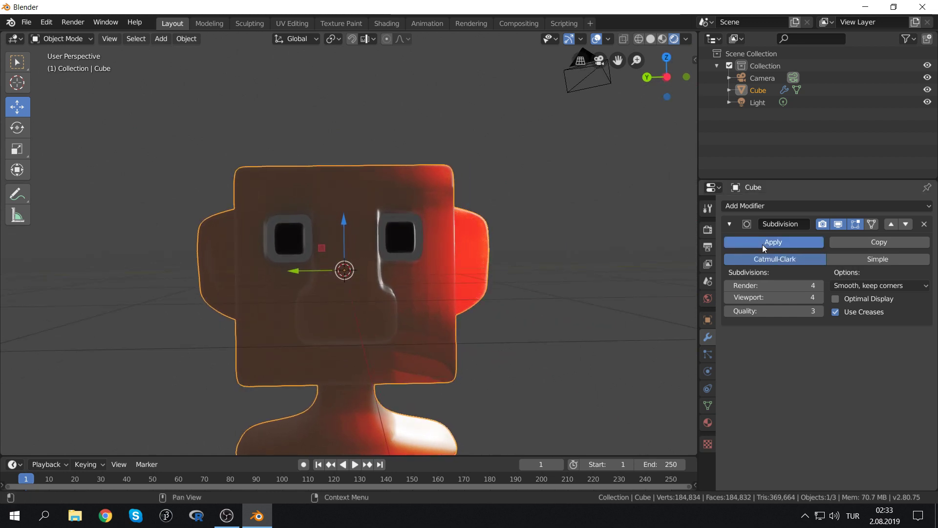
middle_click_drag(490, 257, 549, 248)
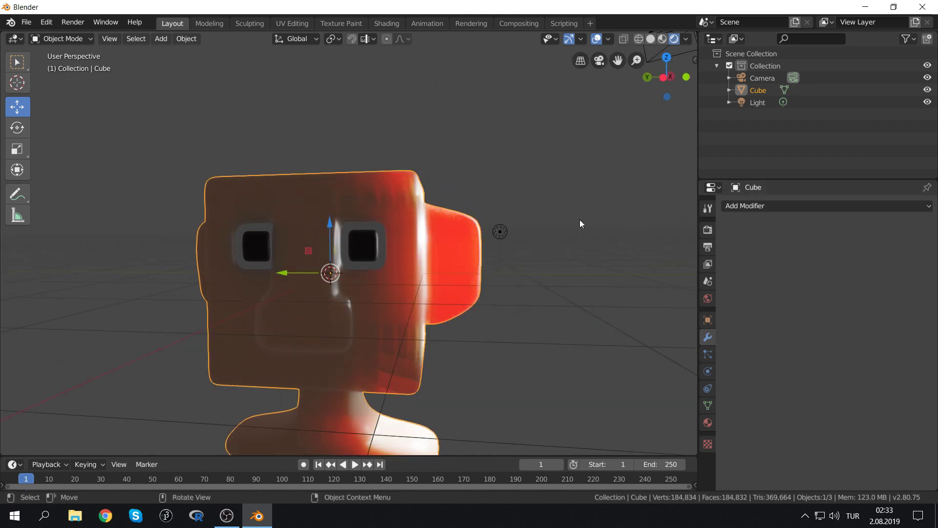
Inspect the dense subdivided mesh in Edit Mode, then return to Object Mode
key("Tab")
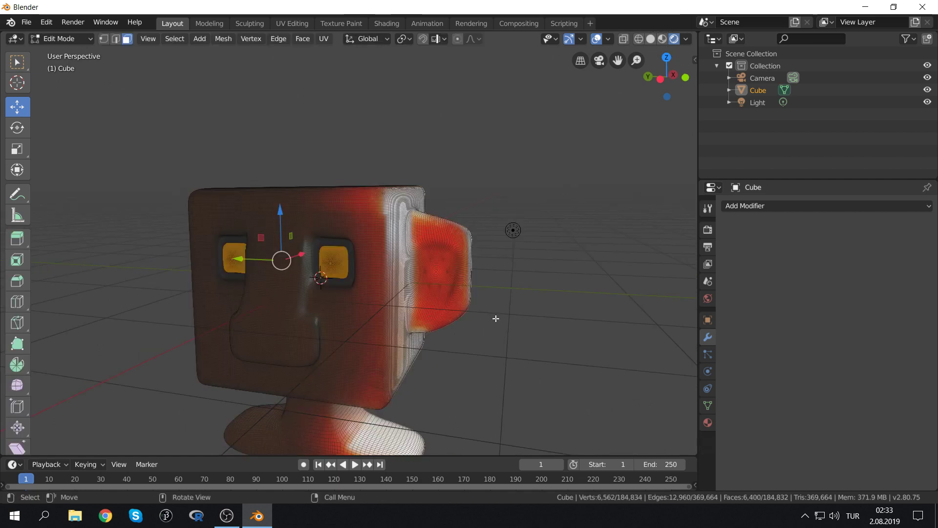
scroll(454, 303, "up", 2)
scroll(404, 201, "up", 6)
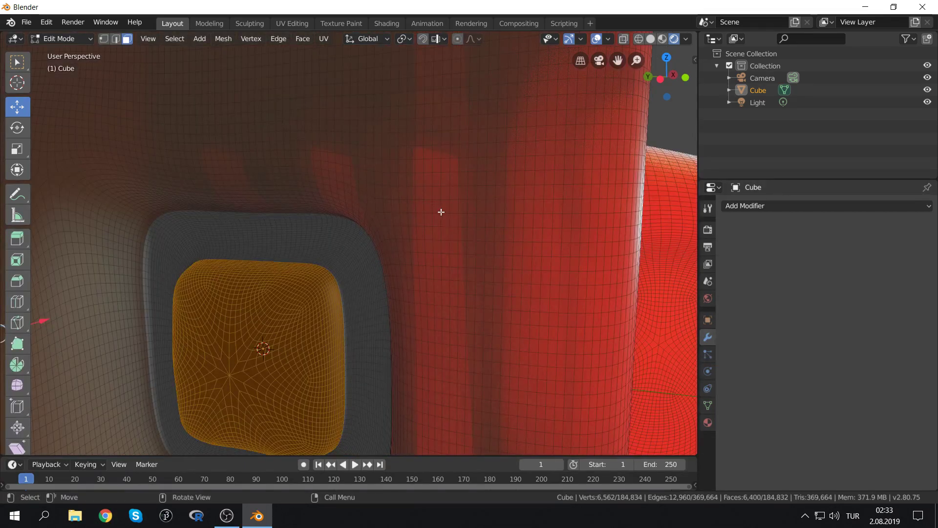
scroll(442, 212, "down", 2)
scroll(443, 239, "down", 3)
scroll(381, 344, "down", 2)
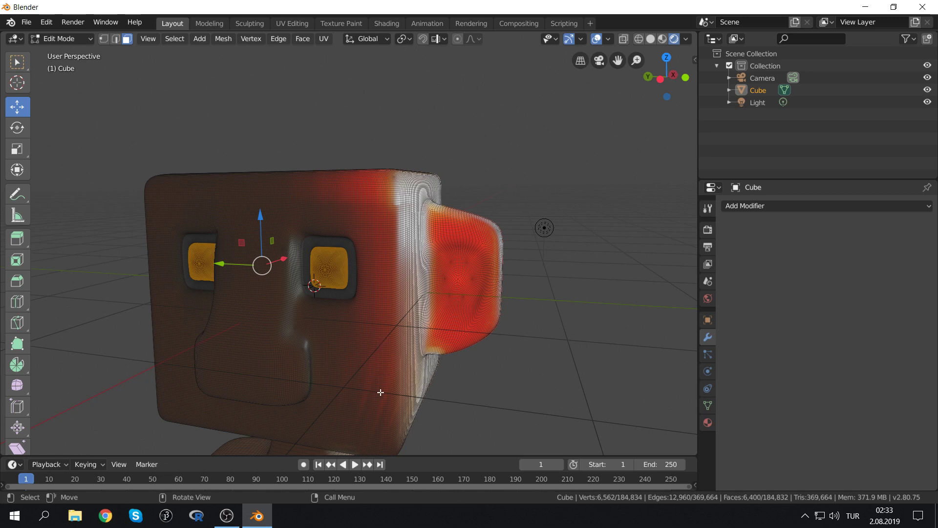
key("Tab")
Orbit around the head and select the scene light
mouse_move(401, 321)
middle_mouse_down()
mouse_move(435, 256)
mouse_move(355, 285)
mouse_move(489, 288)
middle_mouse_up()
scroll(429, 262, "down", 2)
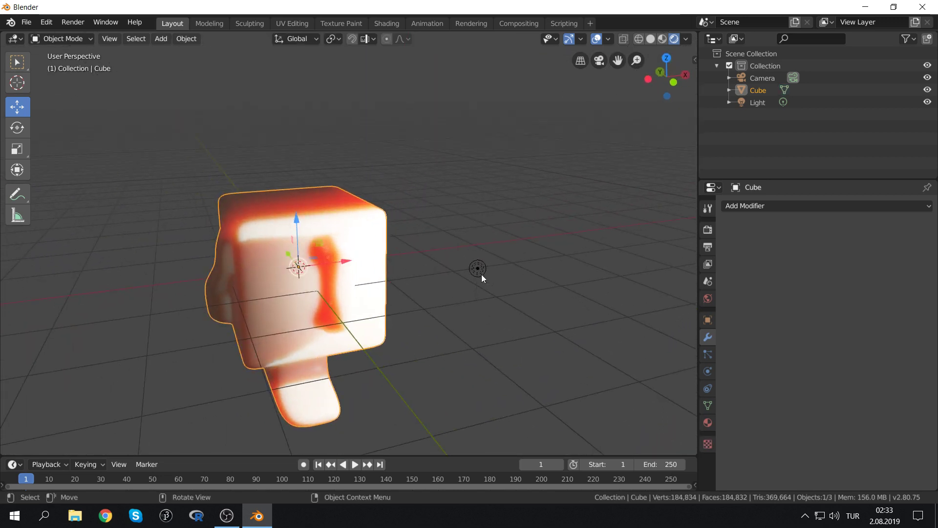
left_click(482, 274)
Duplicate the light as Light.001 and move it beside the head
key("shift+d")
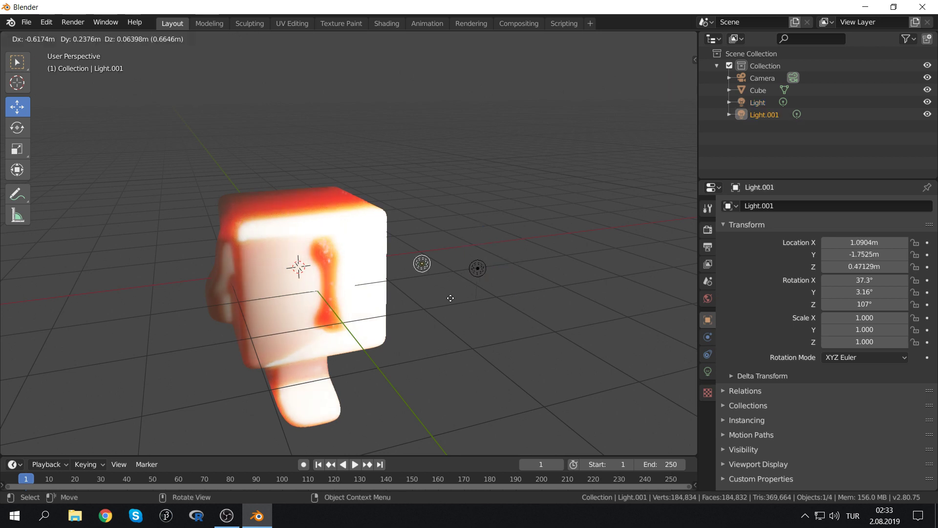
left_click(127, 143)
middle_click_drag(190, 184, 300, 162)
key("g")
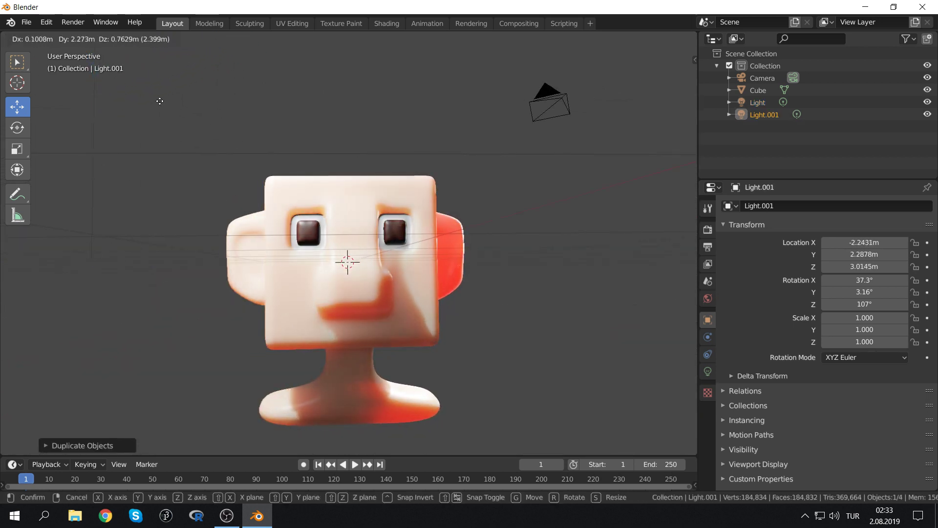
left_click(80, 68)
Give Light.001 3000 W power, a pale lavender colour and a 3.3 m radius
left_click(706, 373)
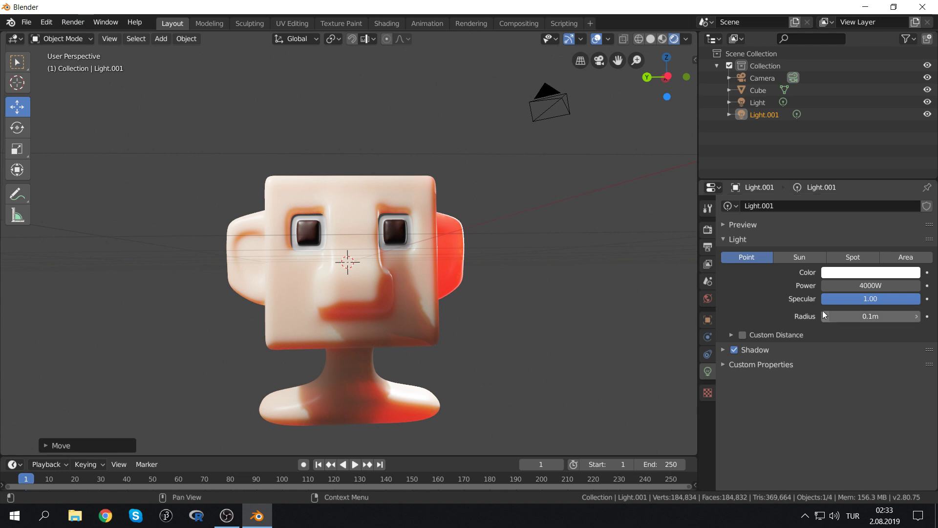
left_click(875, 286)
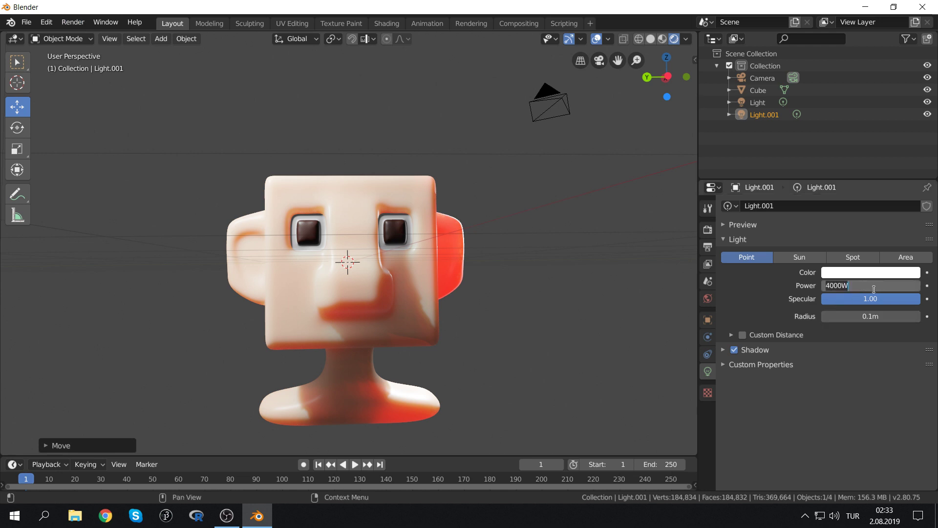
key("Return")
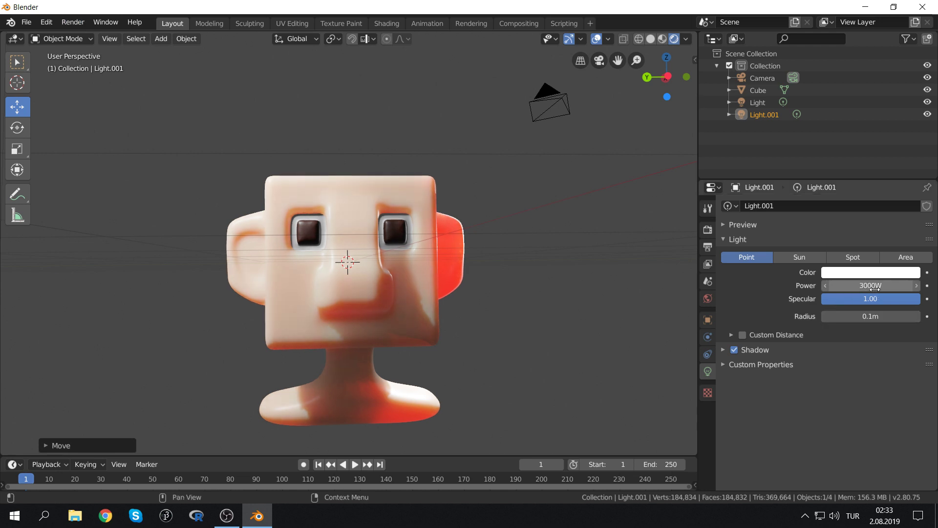
left_click(870, 273)
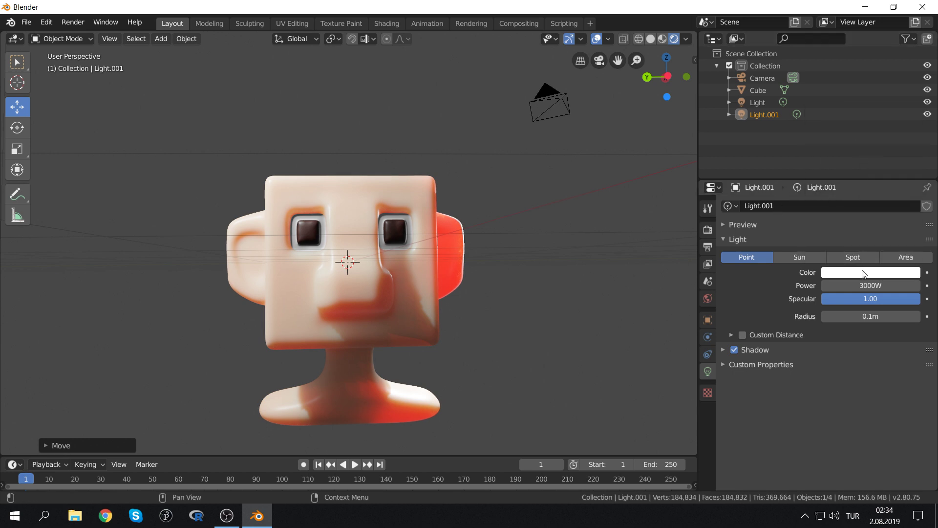
left_click(862, 274)
left_click_drag(868, 151, 862, 153)
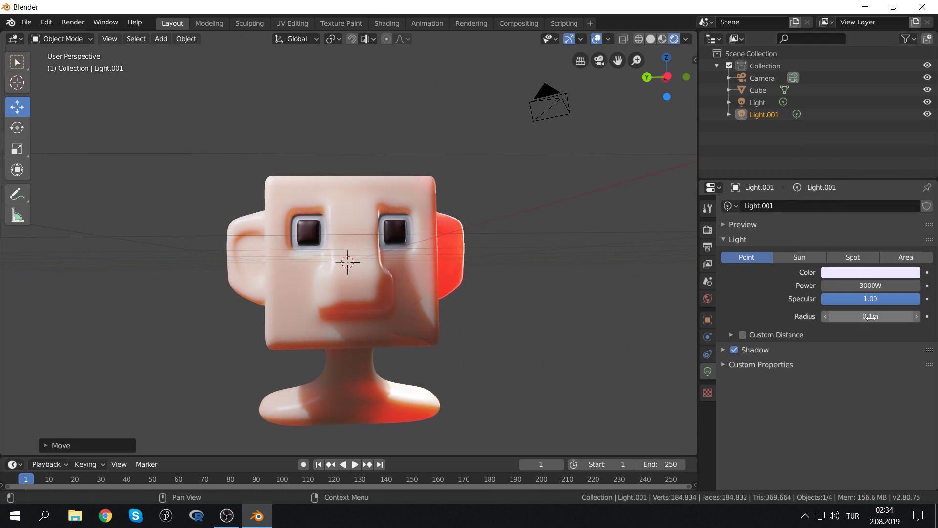
mouse_move(870, 317)
left_mouse_down()
mouse_move(904, 316)
mouse_move(841, 316)
left_mouse_up()
left_click_drag(840, 317, 904, 316)
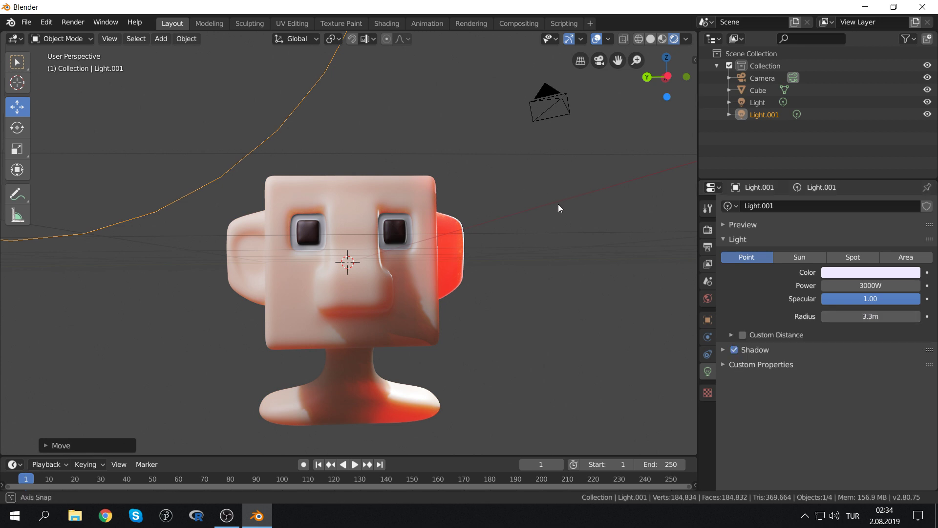
middle_click_drag(558, 204, 485, 233)
Set the original light's radius to 0.64 m and move it to a new spot
left_click(482, 232)
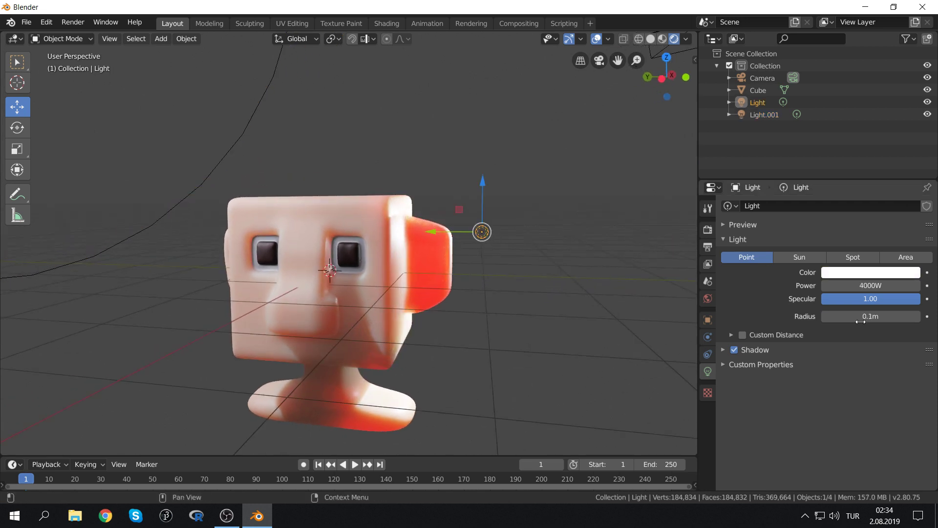
left_click_drag(871, 316, 899, 316)
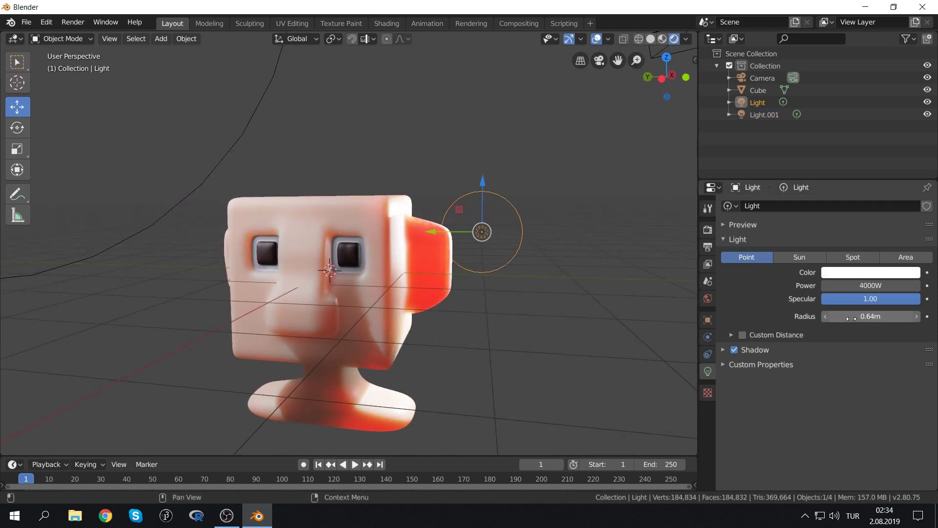
middle_click_drag(579, 259, 590, 259)
key("g")
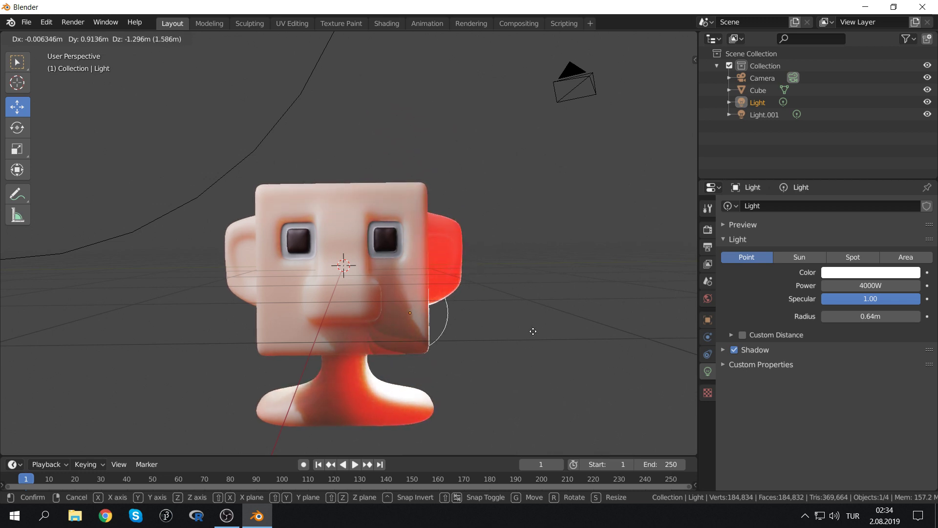
left_click(546, 346)
Duplicate the light as Light.002 and place it at the side of the head
key("shift+d")
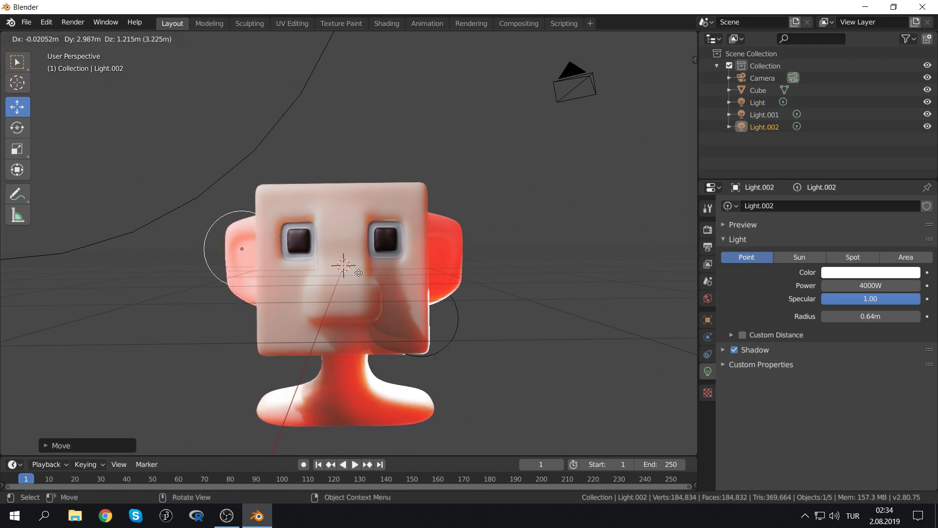
mouse_move(289, 256)
middle_mouse_down()
mouse_move(259, 259)
mouse_move(256, 219)
middle_mouse_up()
left_click(306, 211)
mouse_move(337, 205)
middle_mouse_down()
mouse_move(377, 199)
mouse_move(356, 210)
middle_mouse_up()
Duplicate Light.002 as Light.003 and position it near the camera, adjusting along Y and Z
key("shift+d")
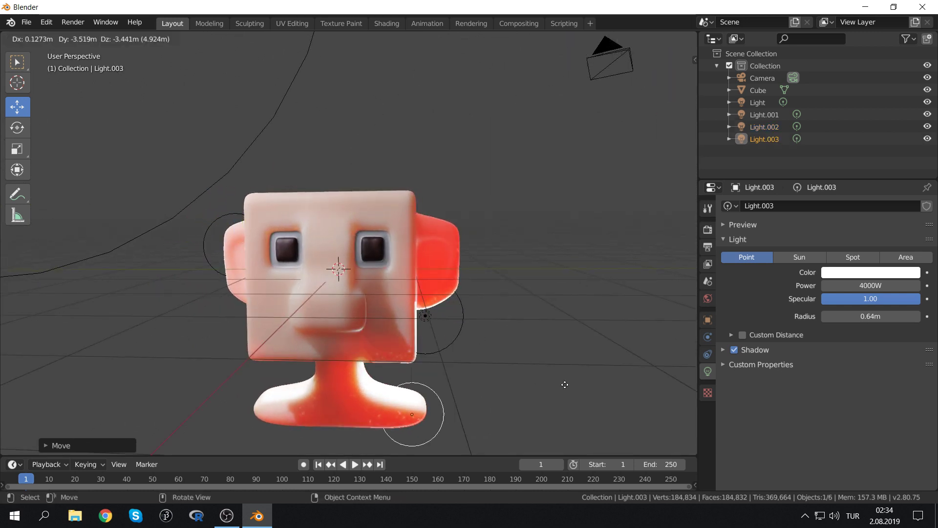
left_click(660, 291)
mouse_move(660, 291)
middle_mouse_down()
mouse_move(506, 264)
mouse_move(567, 259)
middle_mouse_up()
key("g")
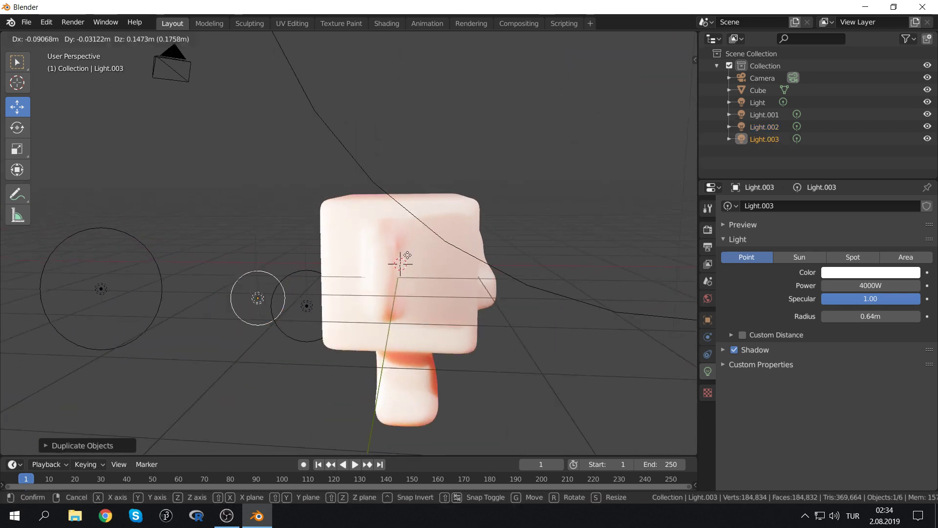
left_click(664, 122)
mouse_move(588, 216)
middle_mouse_down()
mouse_move(481, 218)
mouse_move(498, 195)
mouse_move(476, 206)
middle_mouse_up()
scroll(476, 206, "down", 4)
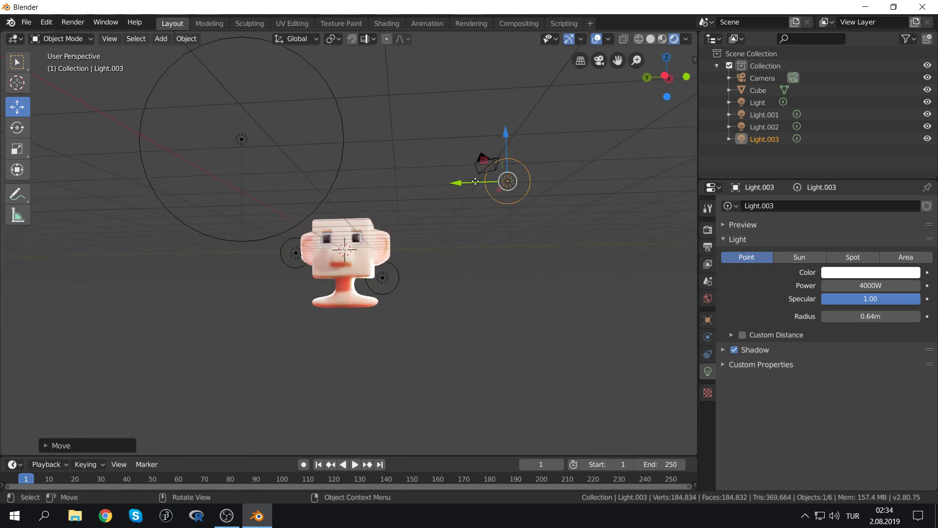
left_click_drag(475, 182, 470, 183)
left_click_drag(492, 145, 491, 155)
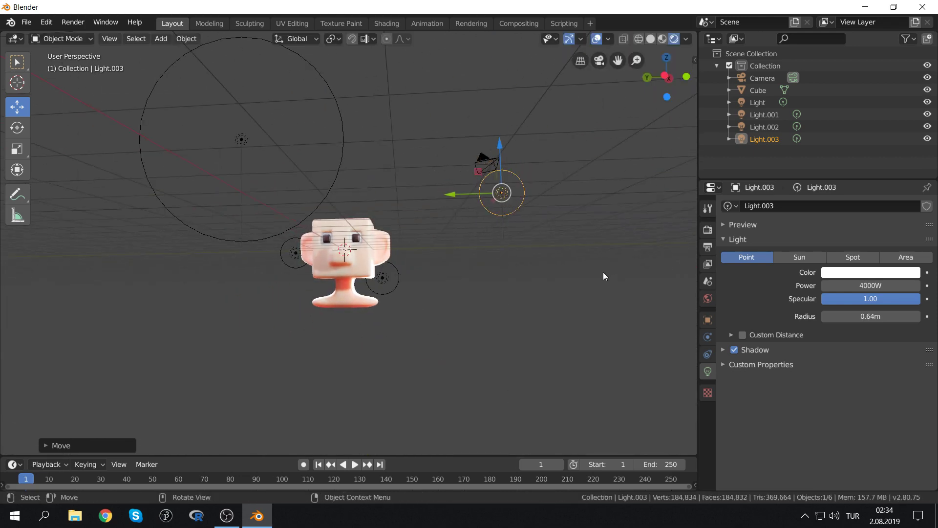
key("g")
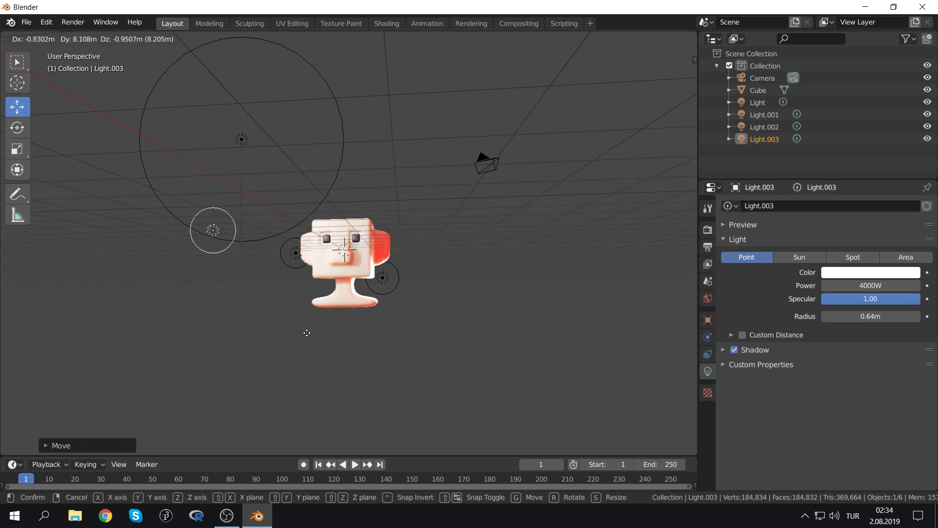
left_click(582, 195)
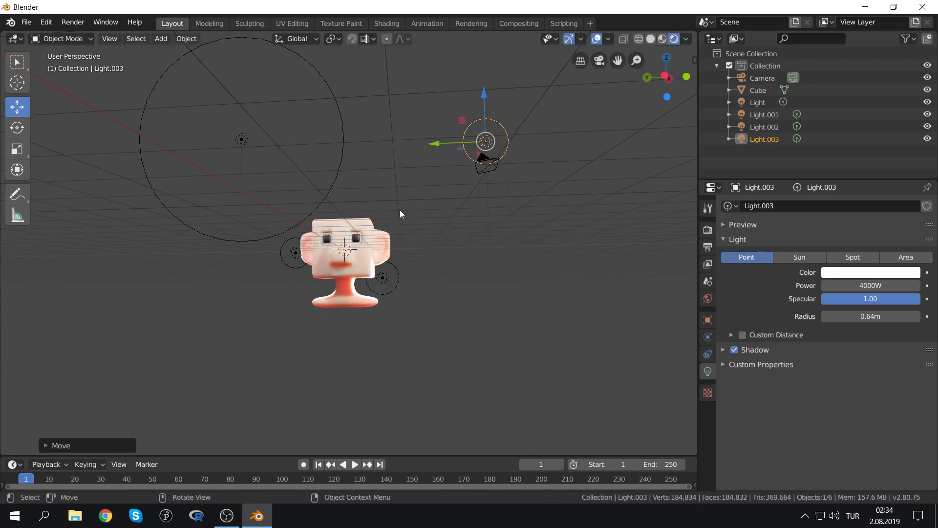
scroll(400, 213, "up", 2)
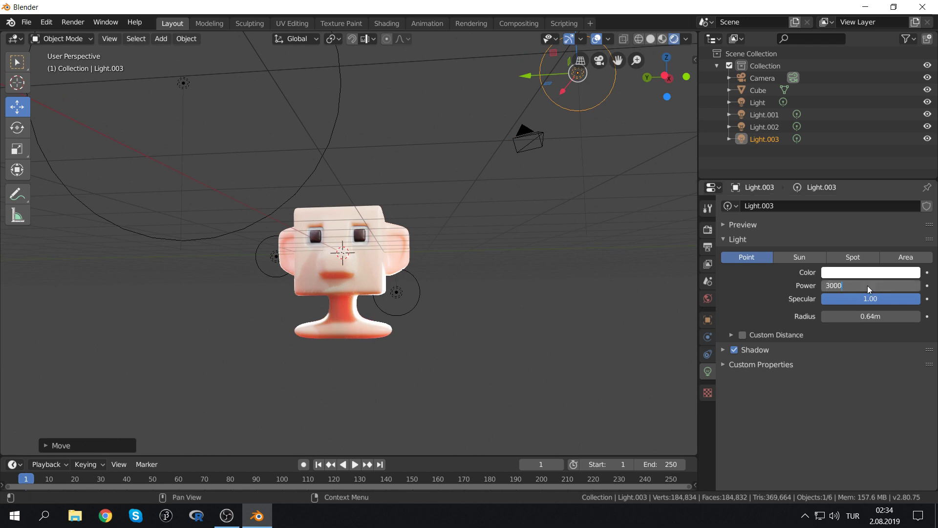
Set Light.003 to 3000 W power with a pale blue tint
key("Return")
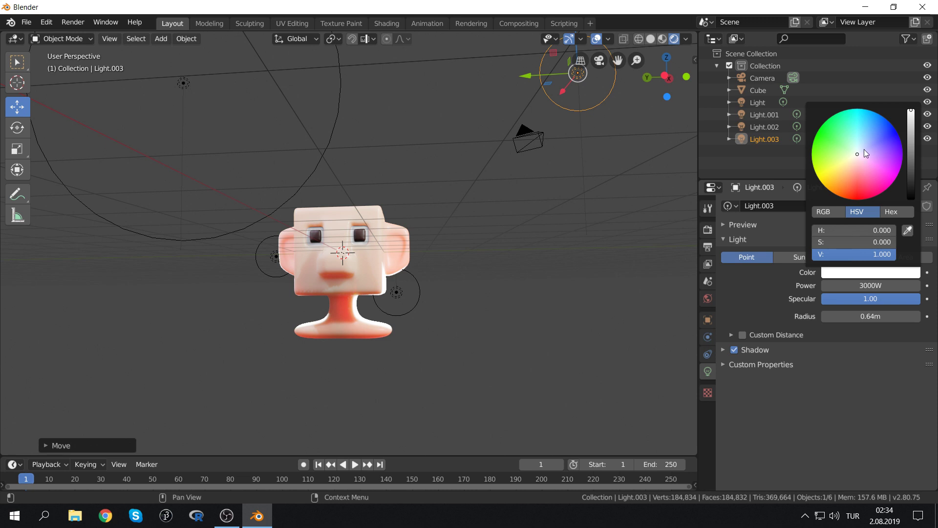
left_click(864, 146)
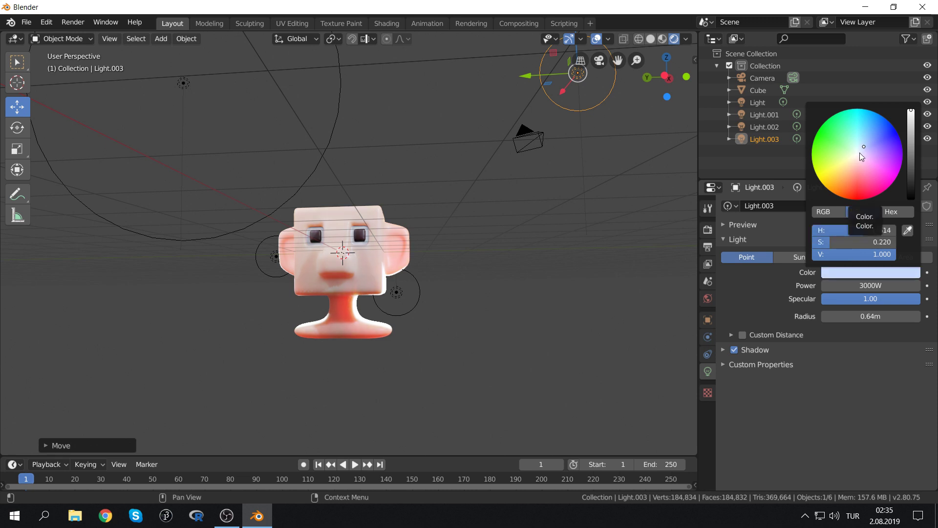
right_click(183, 84)
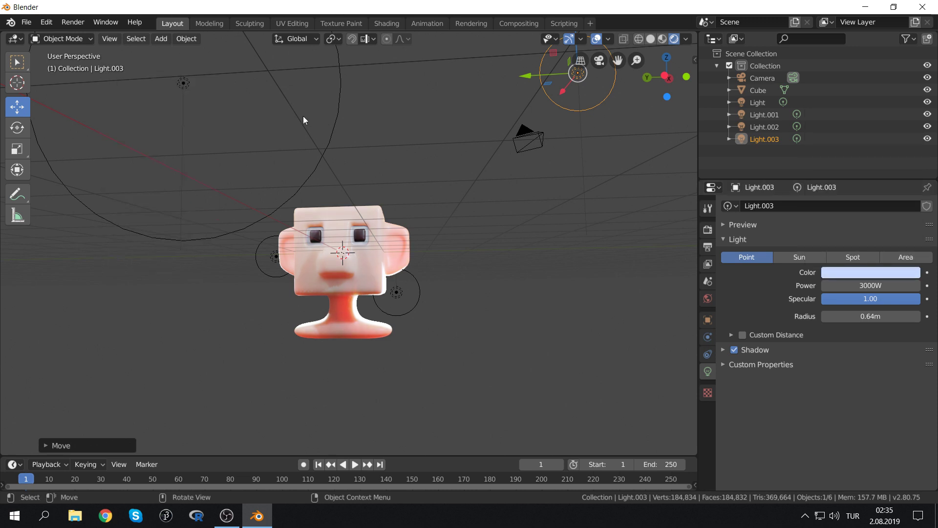
Select Light.001 and tint it a warm pale yellow
left_click(184, 84)
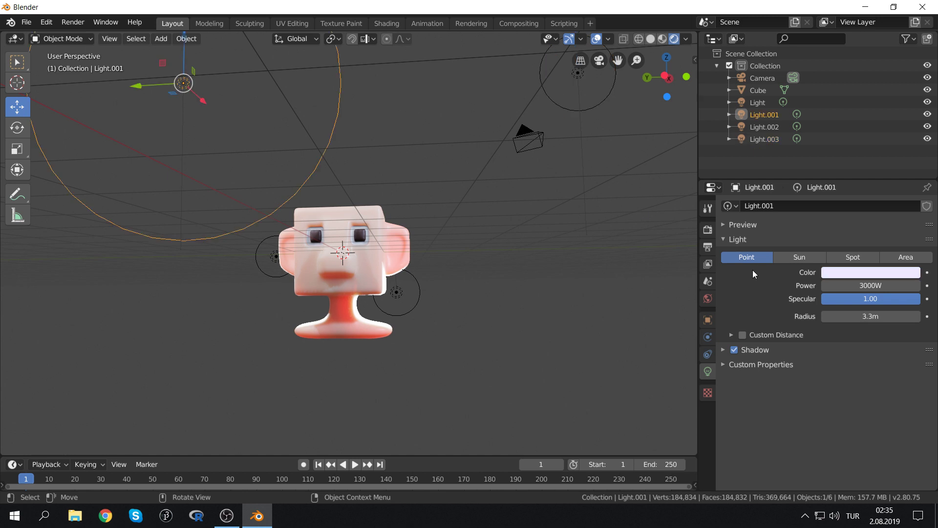
left_click(856, 273)
left_click_drag(853, 157, 852, 155)
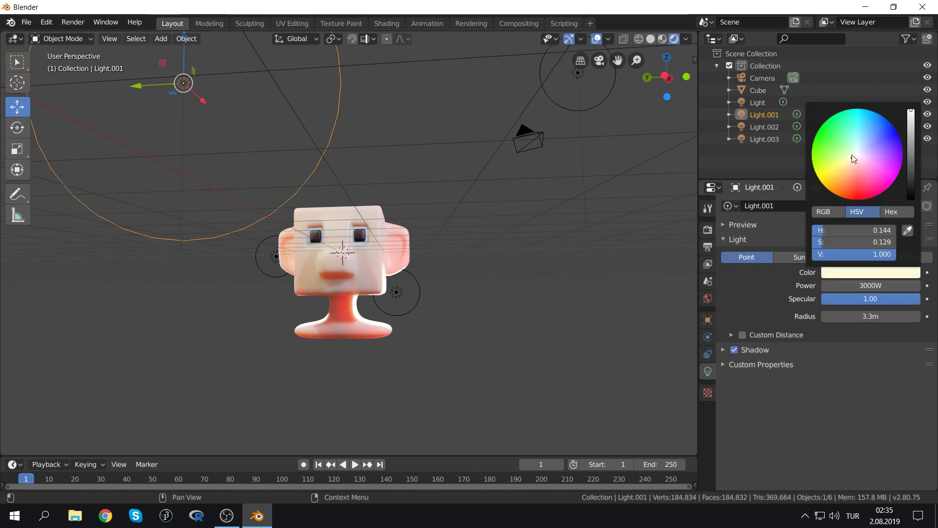
middle_click_drag(314, 269, 331, 268)
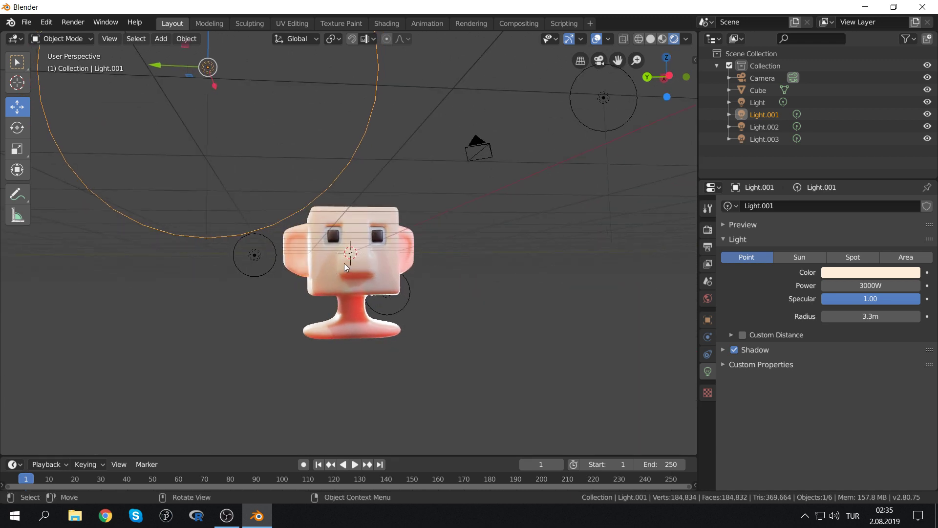
scroll(344, 263, "up", 3)
mouse_move(403, 261)
middle_mouse_down()
mouse_move(441, 266)
mouse_move(470, 250)
mouse_move(462, 223)
mouse_move(445, 281)
mouse_move(432, 260)
mouse_move(471, 252)
mouse_move(432, 256)
middle_mouse_up()
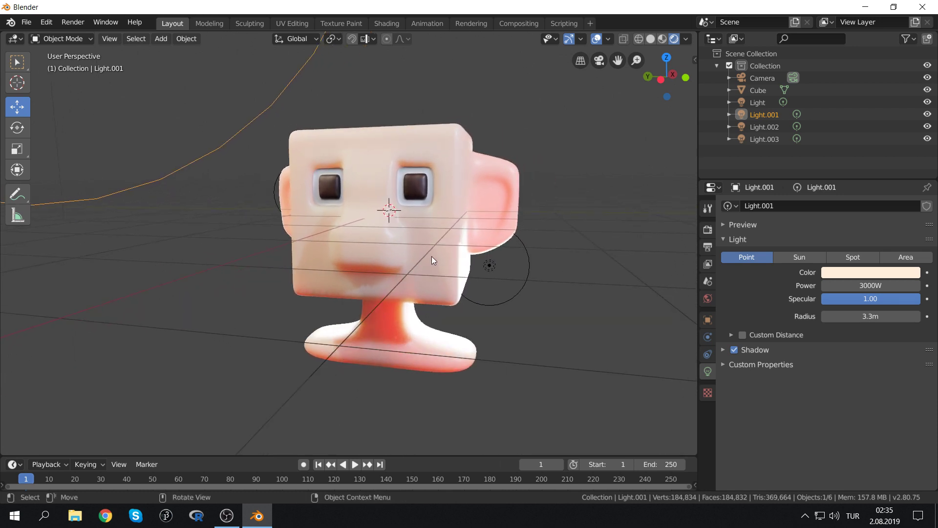
Align the active camera to the current view
left_click(110, 39)
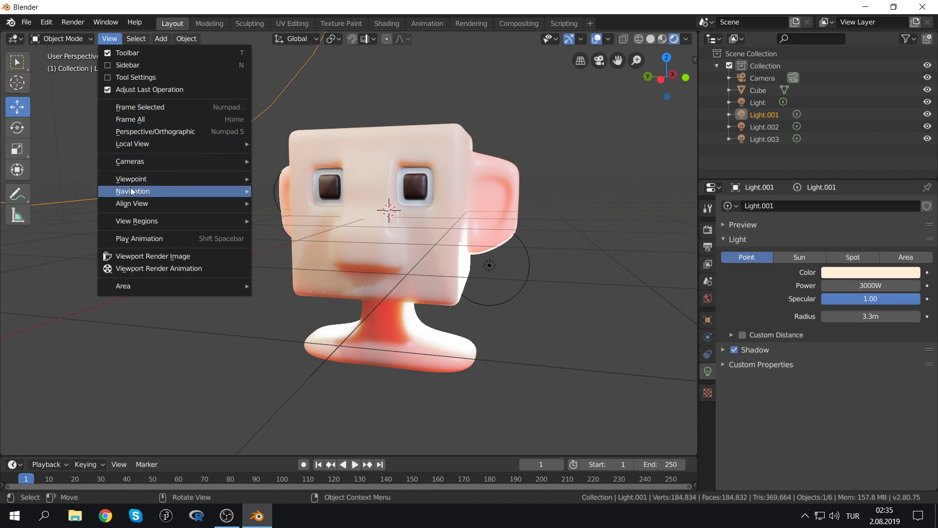
mouse_move(146, 203)
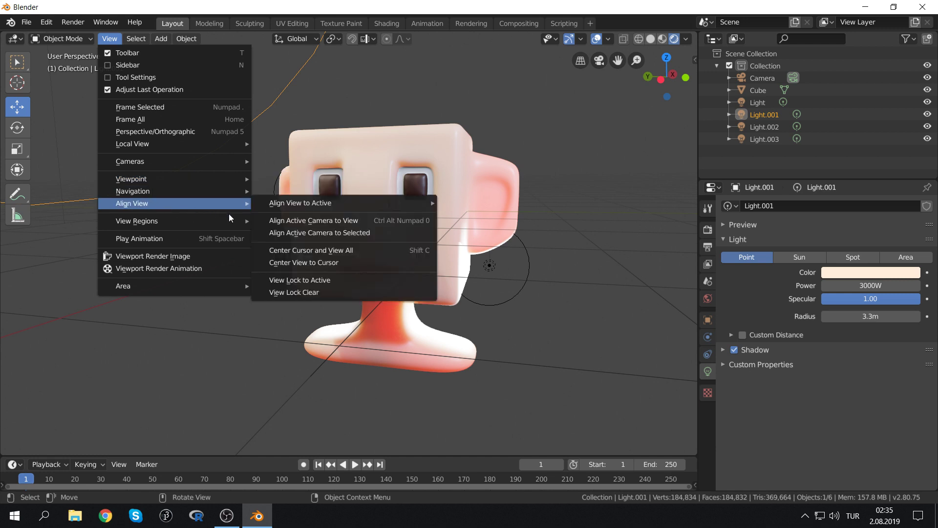
left_click(297, 225)
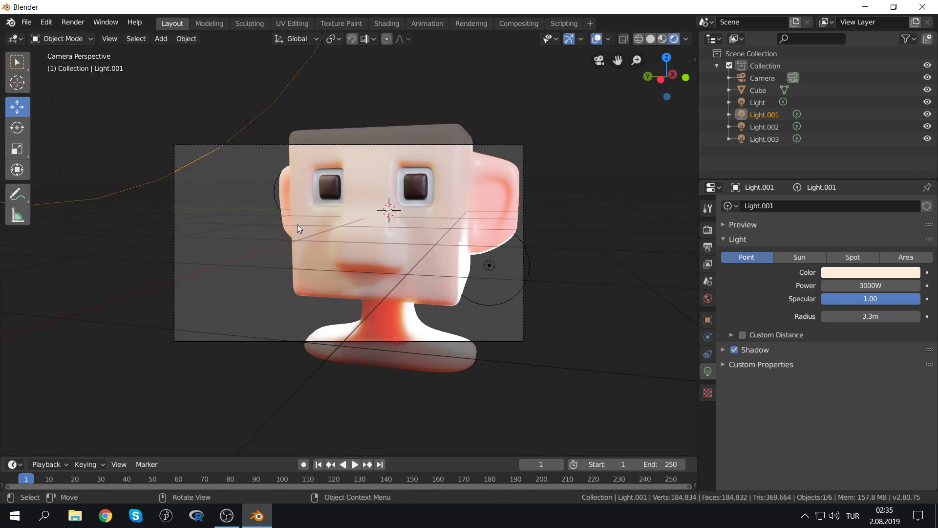
right_click(294, 144)
Move the camera along X and freely to centre the head, then render an F12 image
left_click(219, 146)
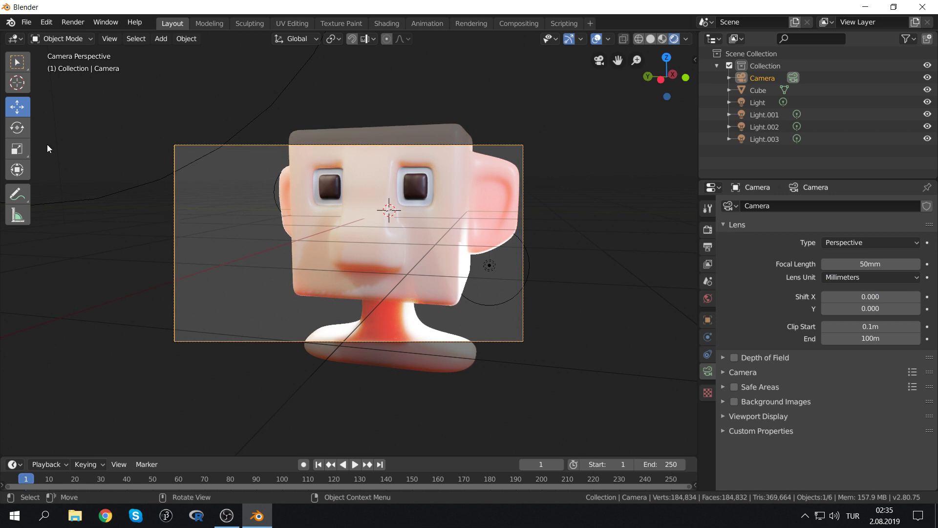
scroll(450, 245, "down", 4)
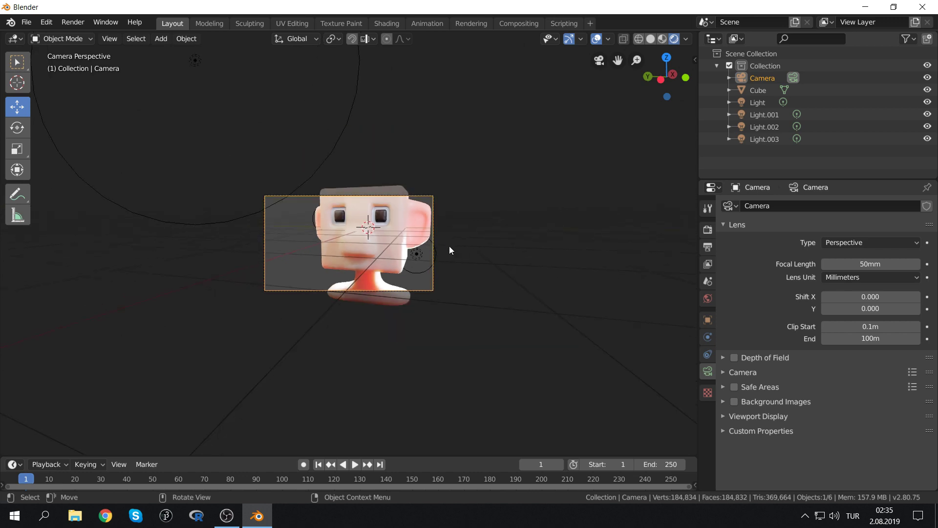
scroll(449, 246, "up", 5)
key("g")
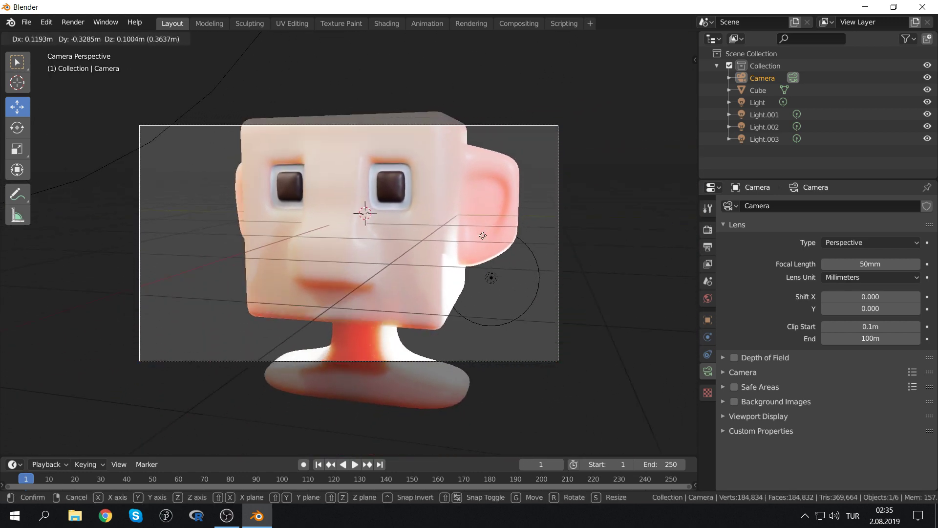
key("x")
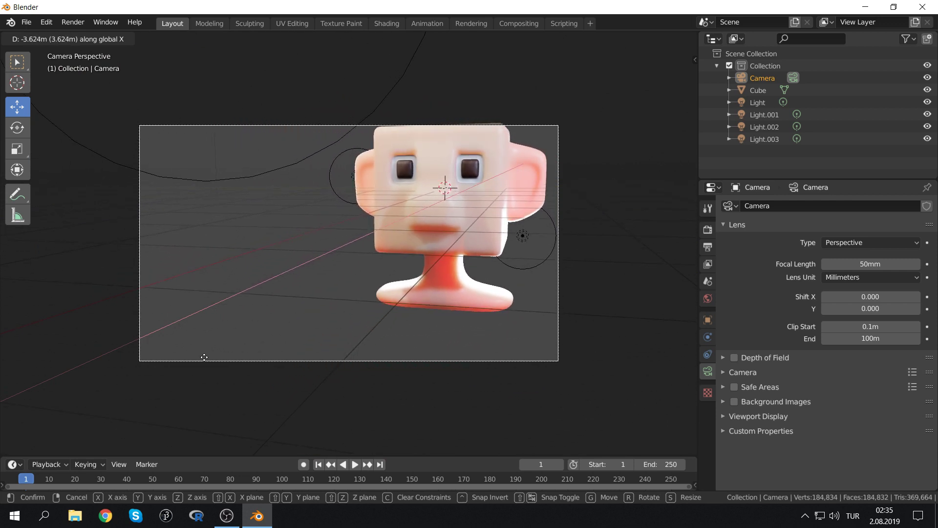
left_click(263, 333)
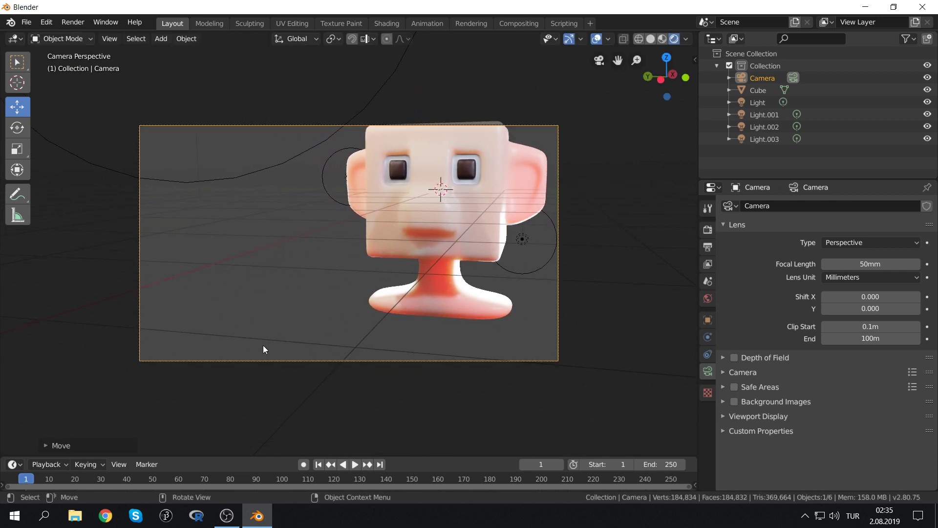
key("g")
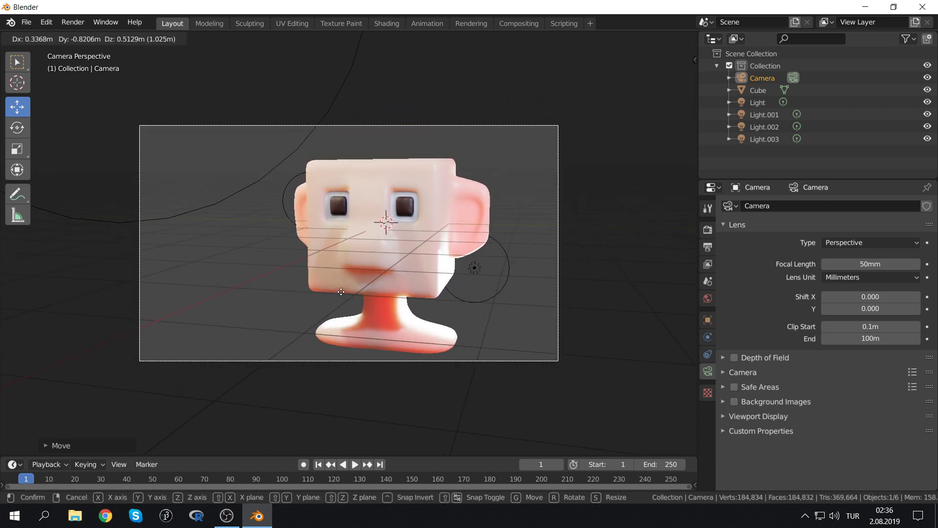
left_click(326, 300)
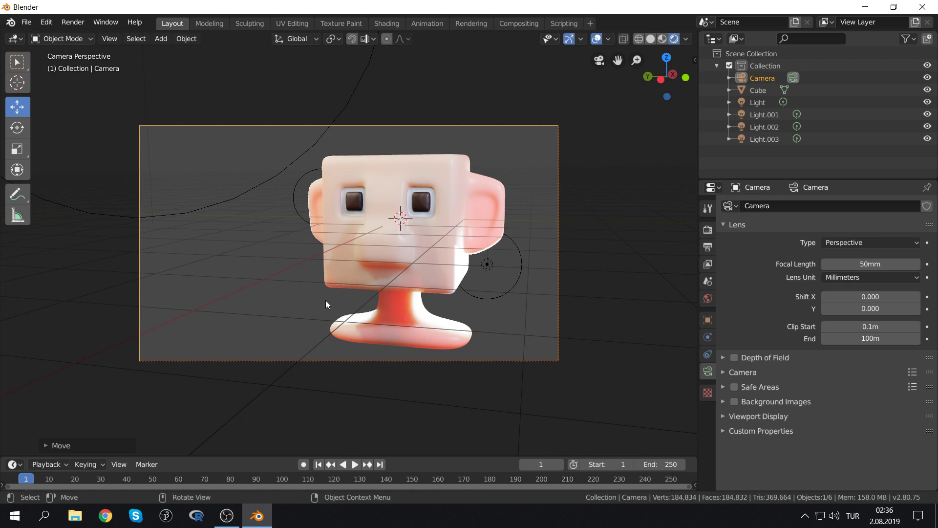
key("F12")
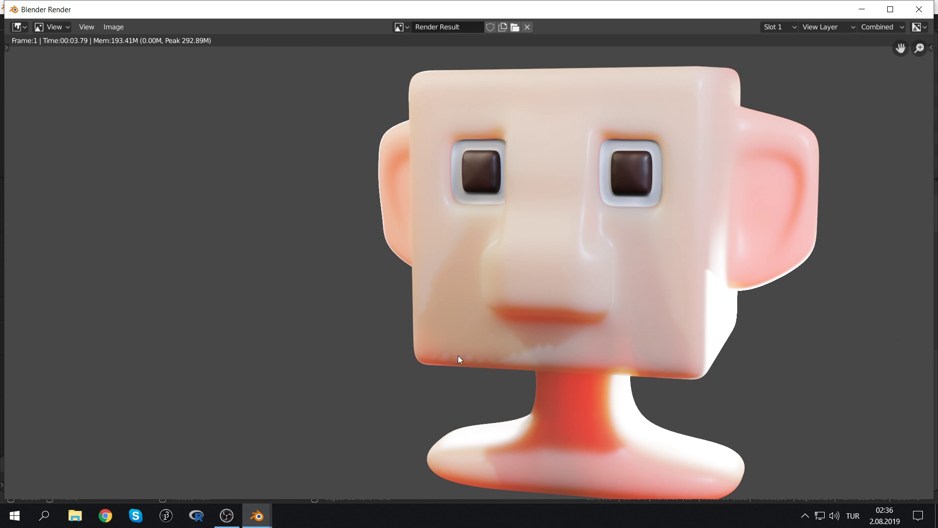
scroll(538, 357, "up", 4)
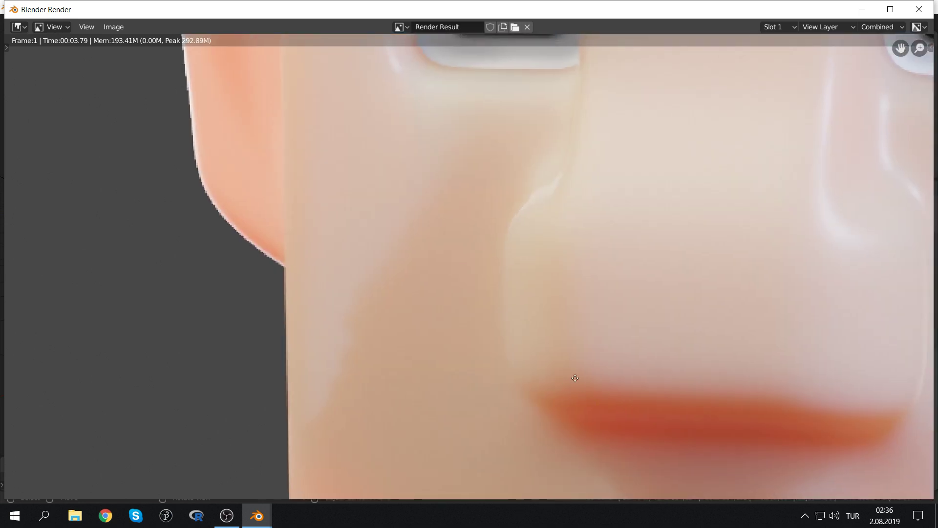
middle_click_drag(562, 376, 424, 114)
scroll(456, 262, "down", 7)
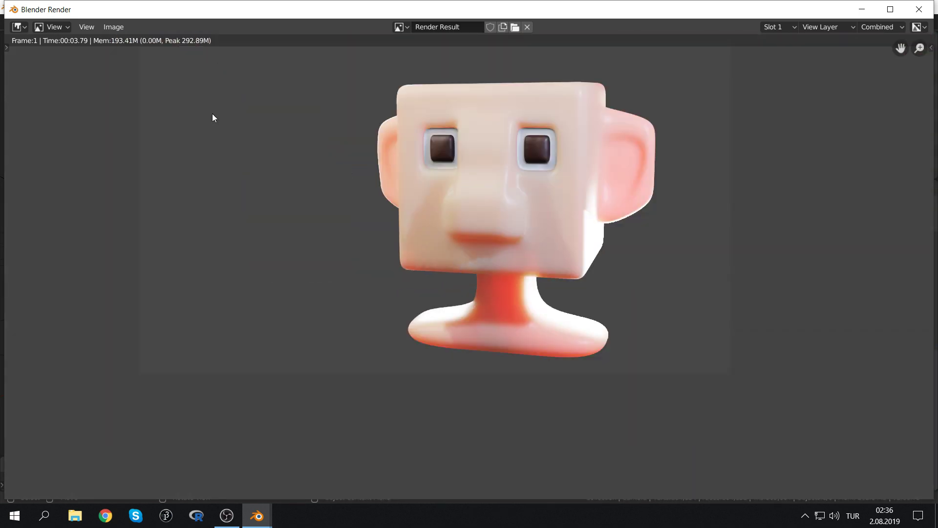
left_click(919, 10)
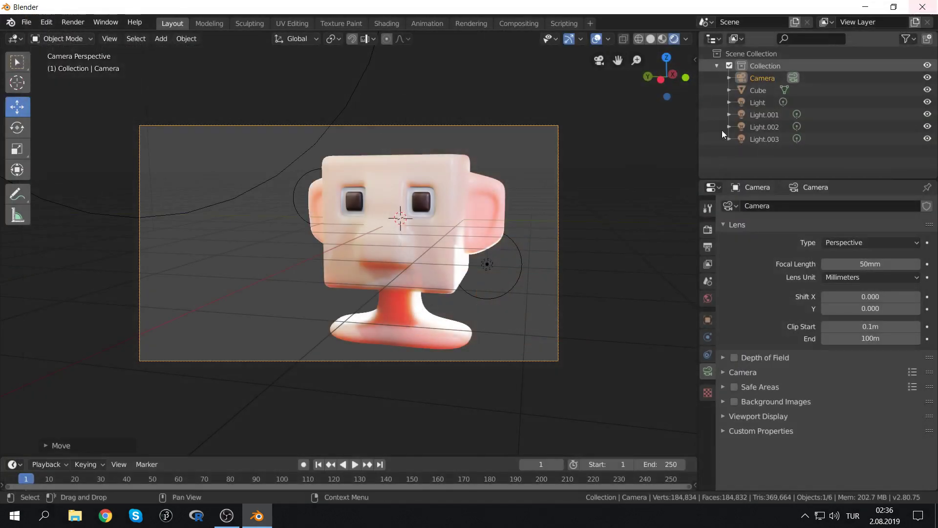
Expand Eevee's Shadows settings and switch the method to VSM, then back to ESM
left_click(708, 230)
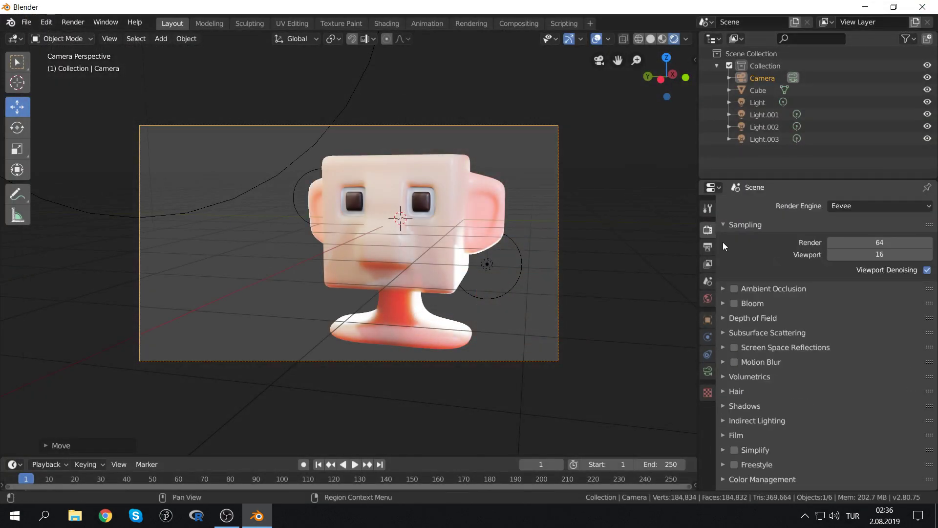
left_click(724, 407)
scroll(761, 364, "down", 4)
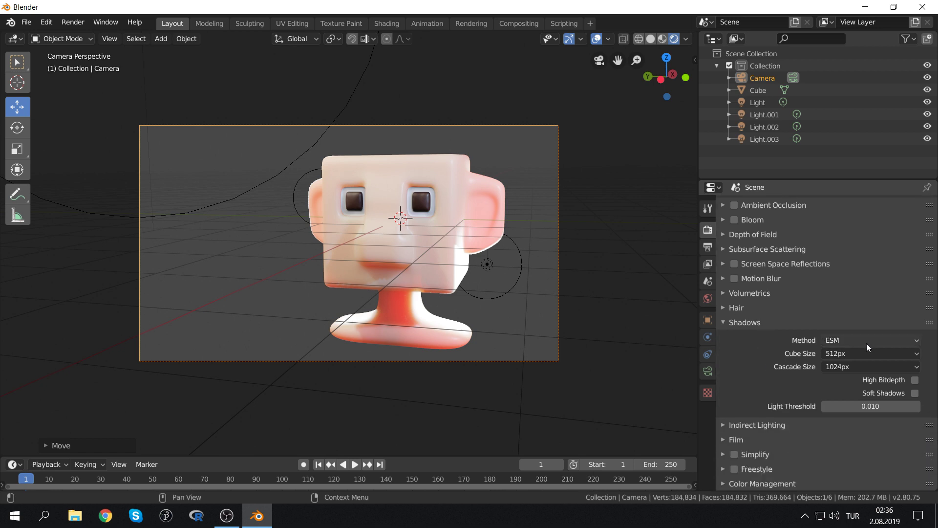
left_click(866, 343)
left_click(849, 365)
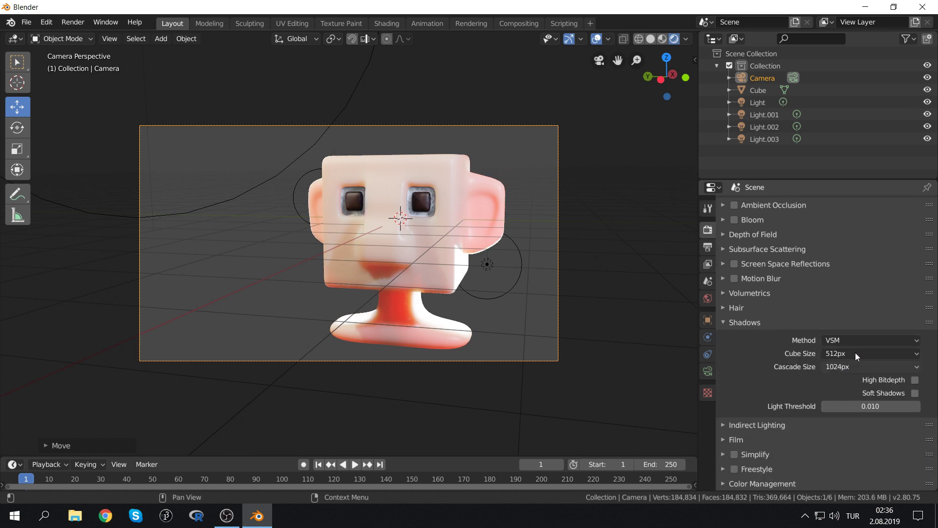
left_click(860, 340)
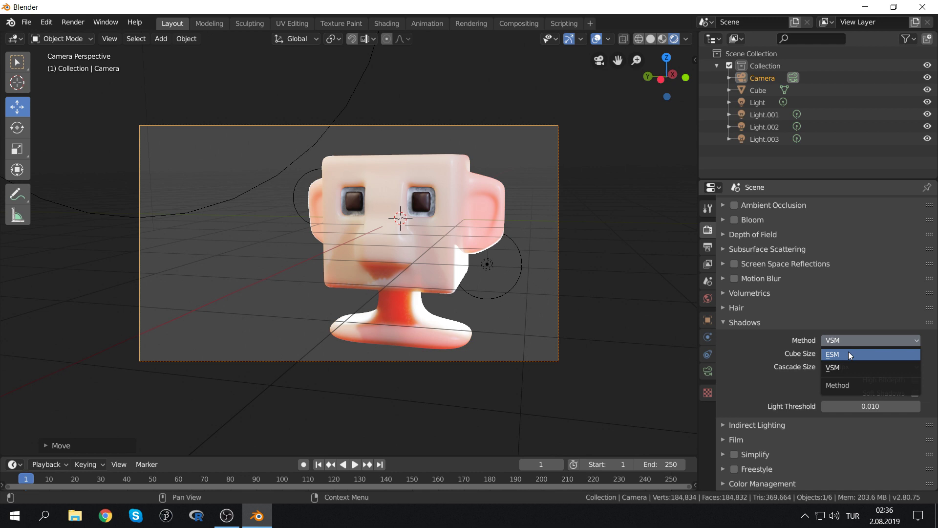
left_click(849, 354)
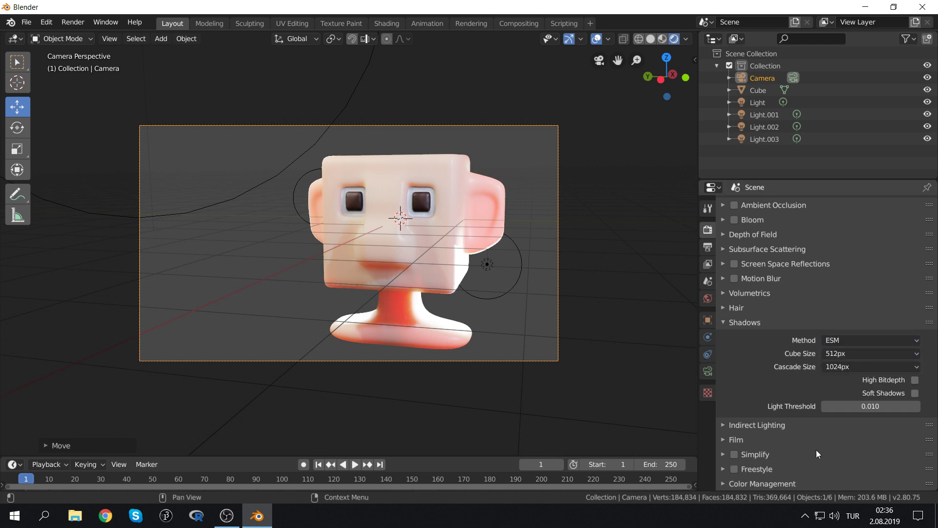
Try shadow Cube Sizes of 2048px, 64px and finally 512px
left_click(857, 354)
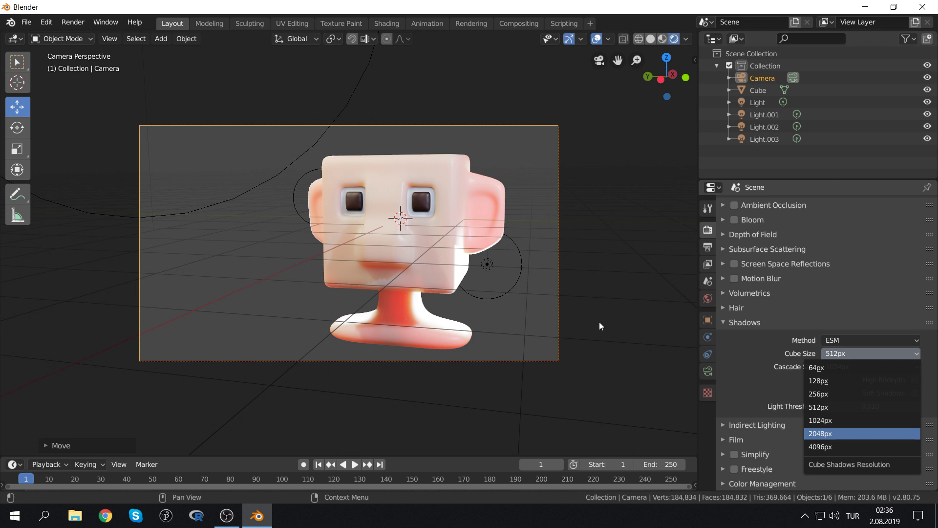
left_click(829, 437)
scroll(394, 276, "up", 2)
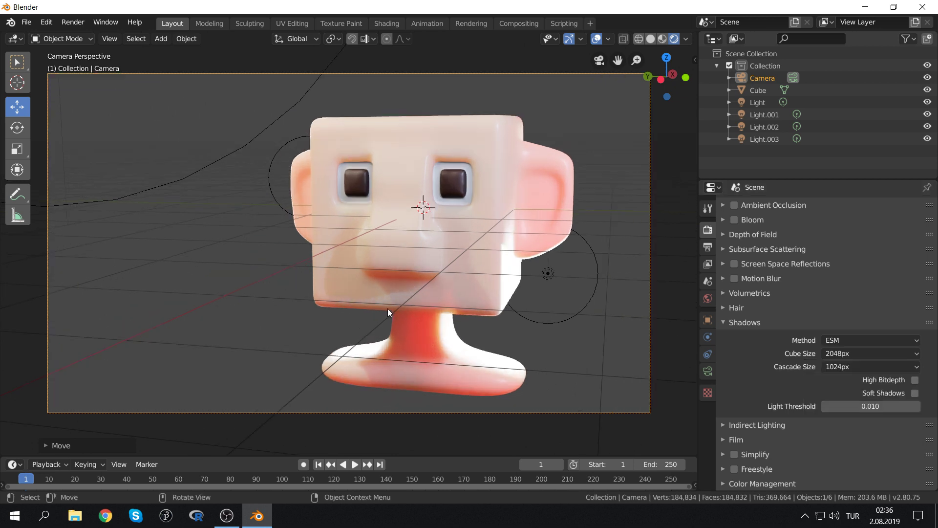
scroll(388, 309, "up", 5)
left_click(849, 354)
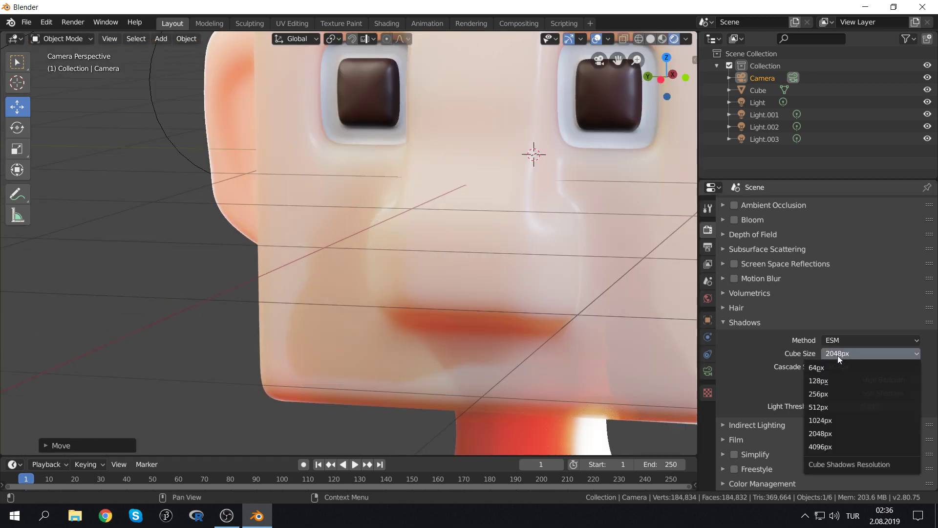
left_click(830, 367)
scroll(477, 305, "down", 5)
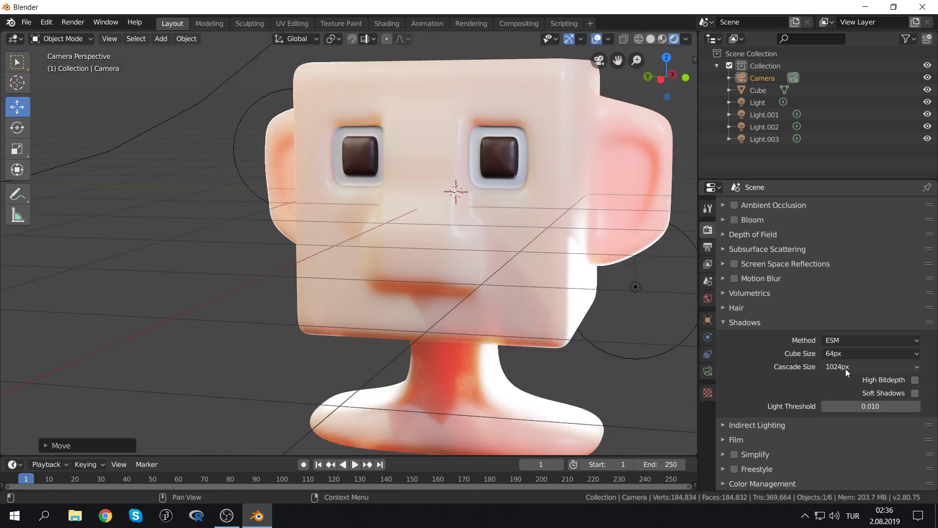
left_click(848, 355)
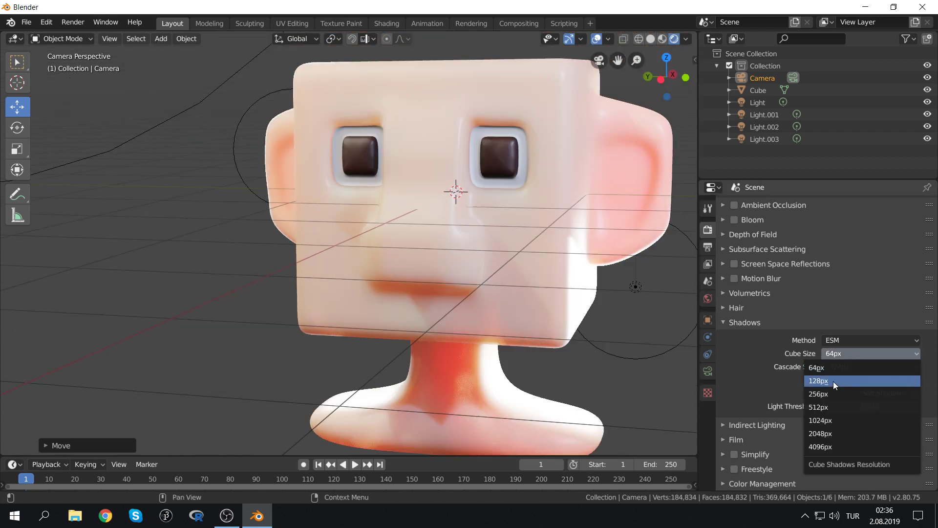
left_click(826, 408)
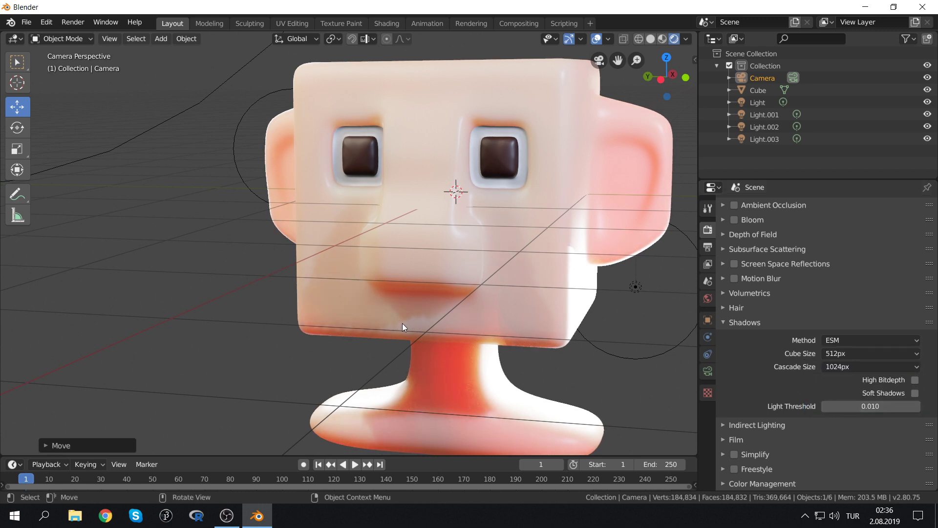
left_click(837, 356)
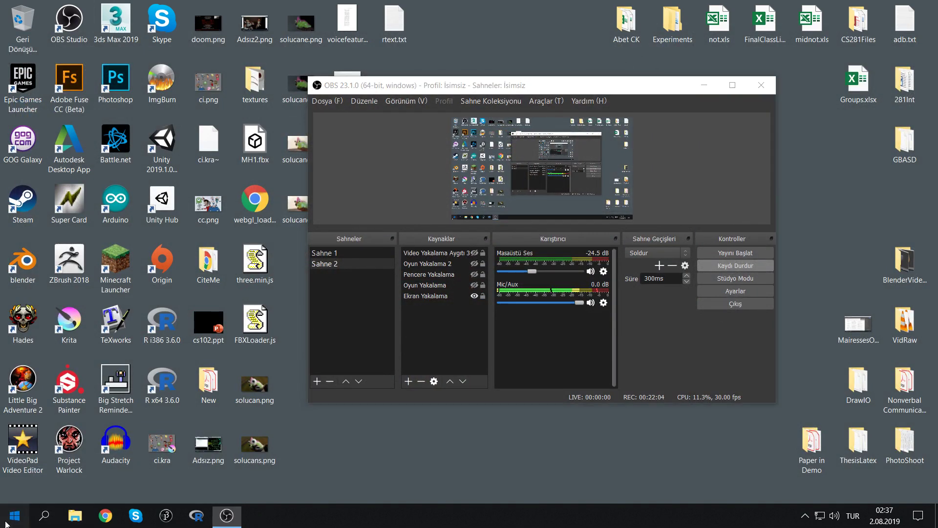
Search the Start menu for 'blen' and launch Blender
left_click(6, 523)
type("blen")
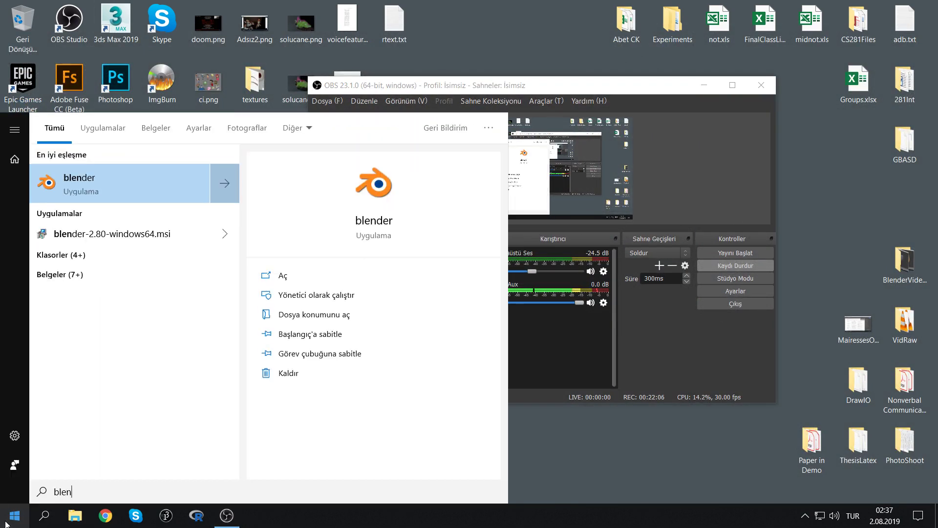
key("Return")
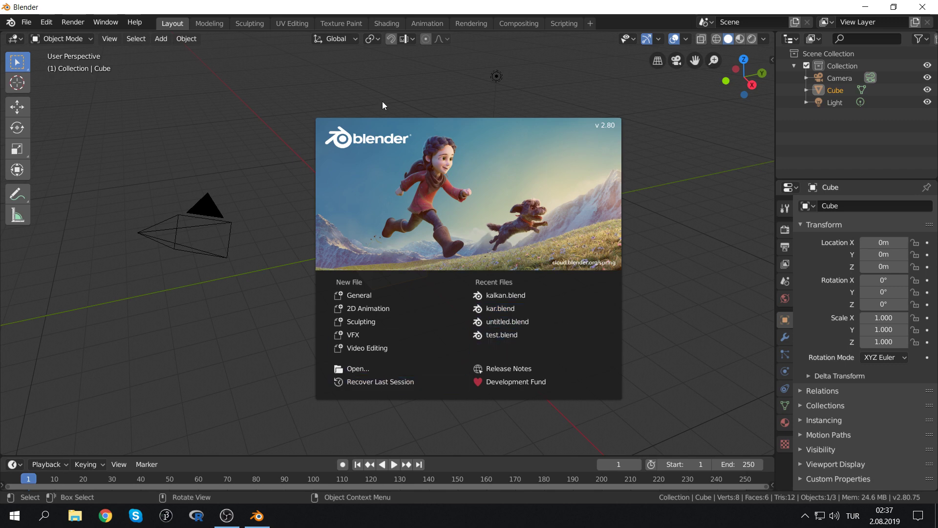
Try Recover Last Session from the splash screen and the File menu
left_click(383, 383)
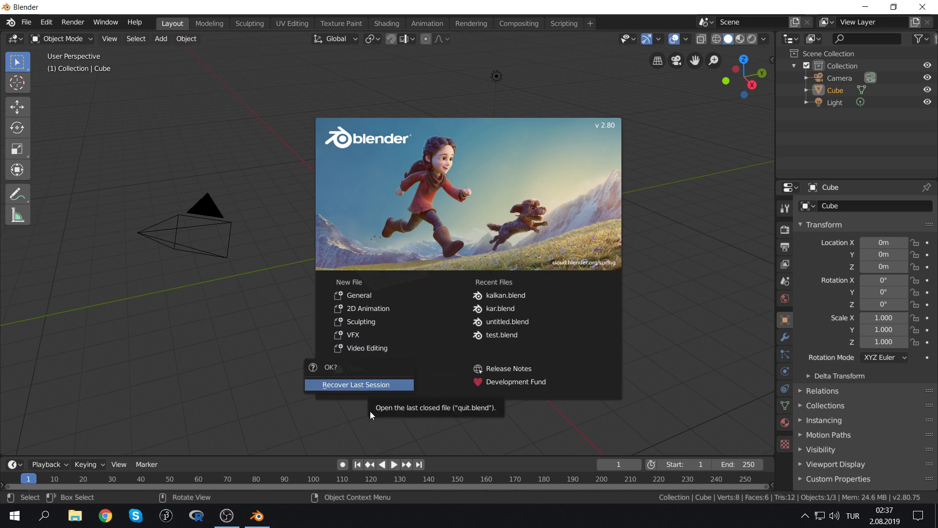
left_click(362, 385)
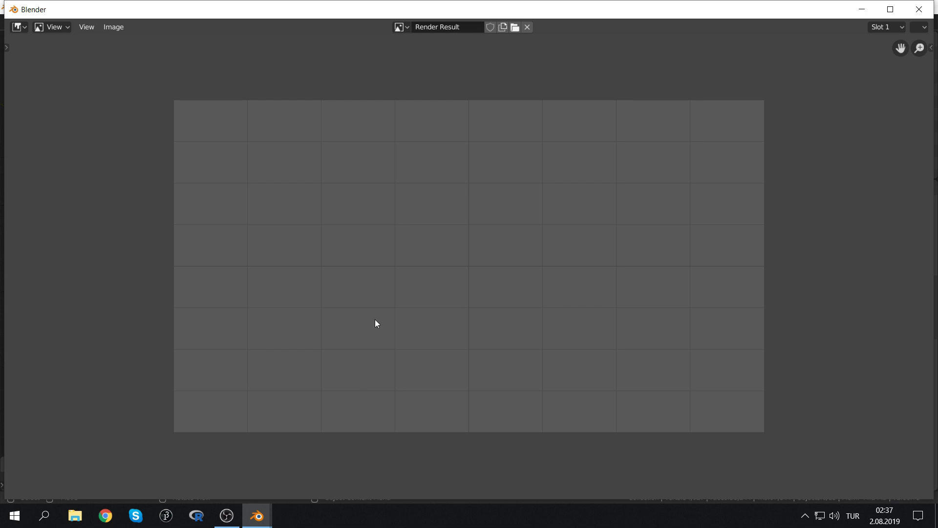
left_click(862, 9)
left_click(26, 22)
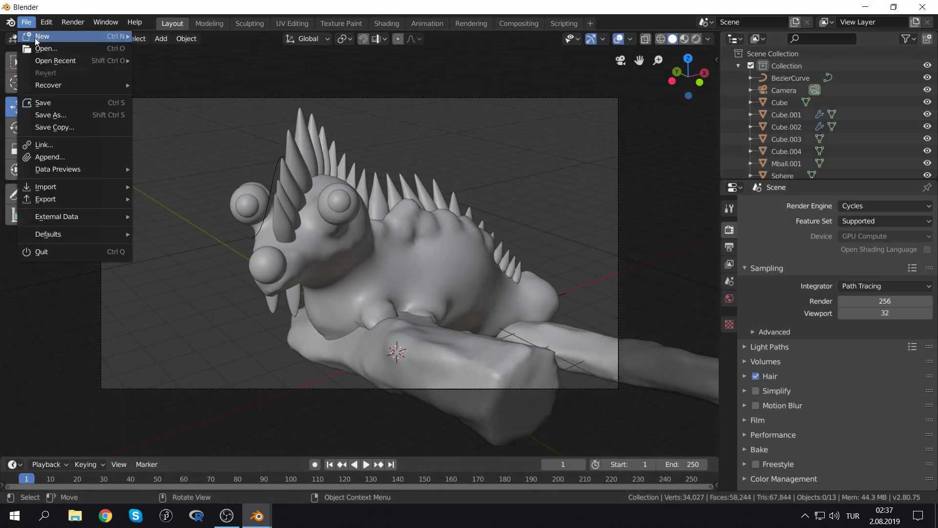
mouse_move(49, 85)
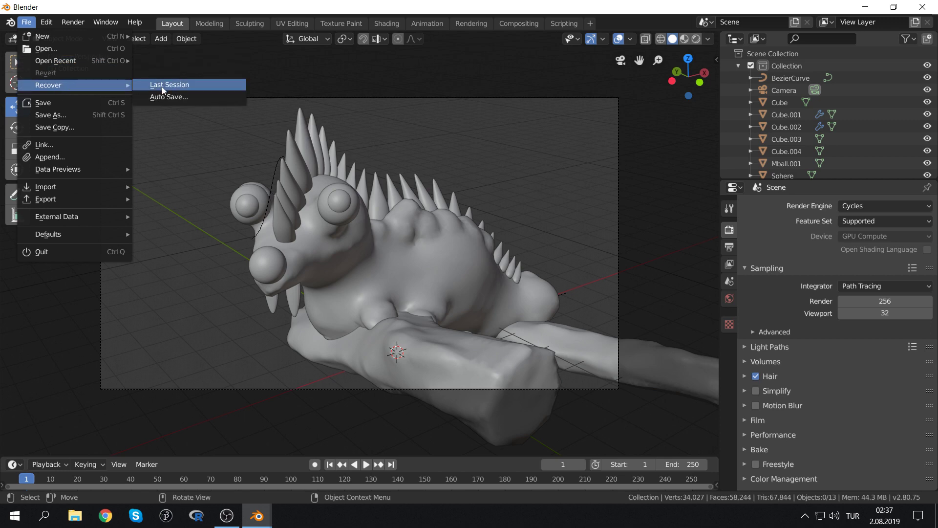
left_click(165, 87)
left_click(162, 87)
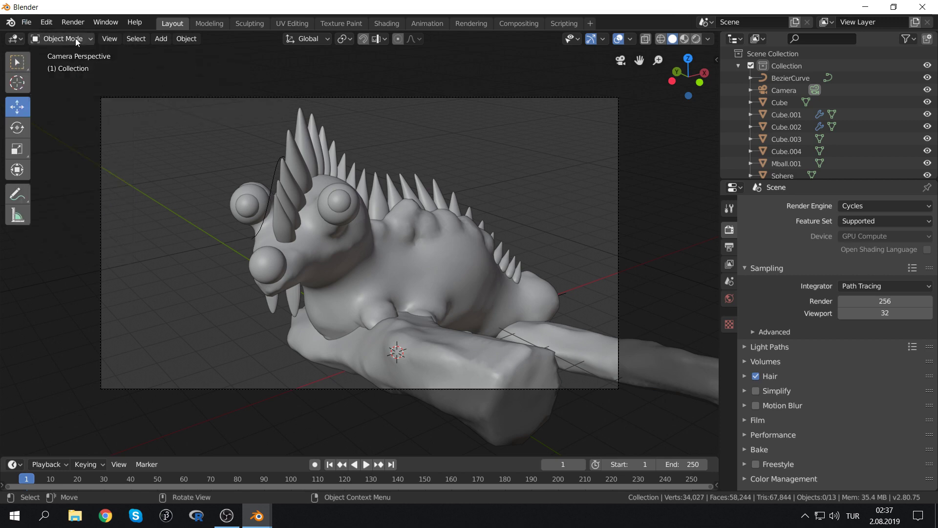
Load 13756_autosave.blend through File > Recover > Auto Save
left_click(27, 22)
left_click(160, 96)
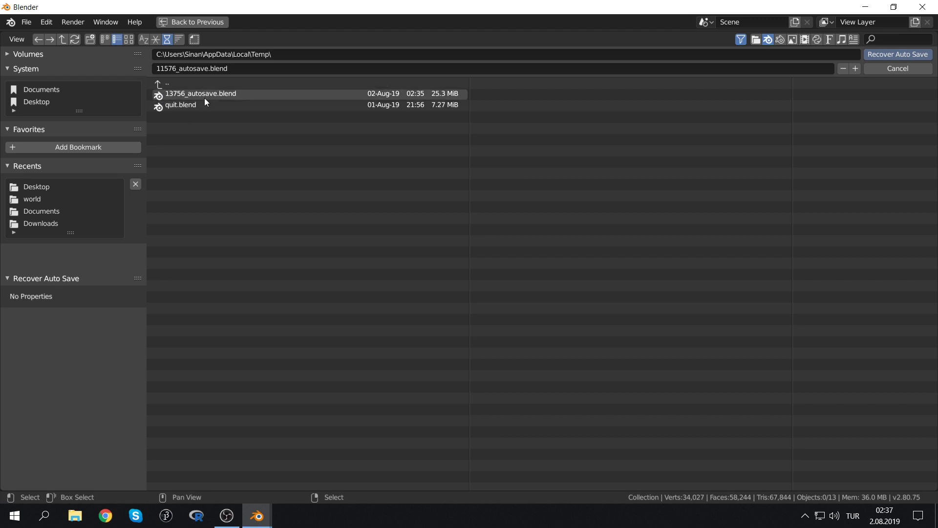
double_click(277, 96)
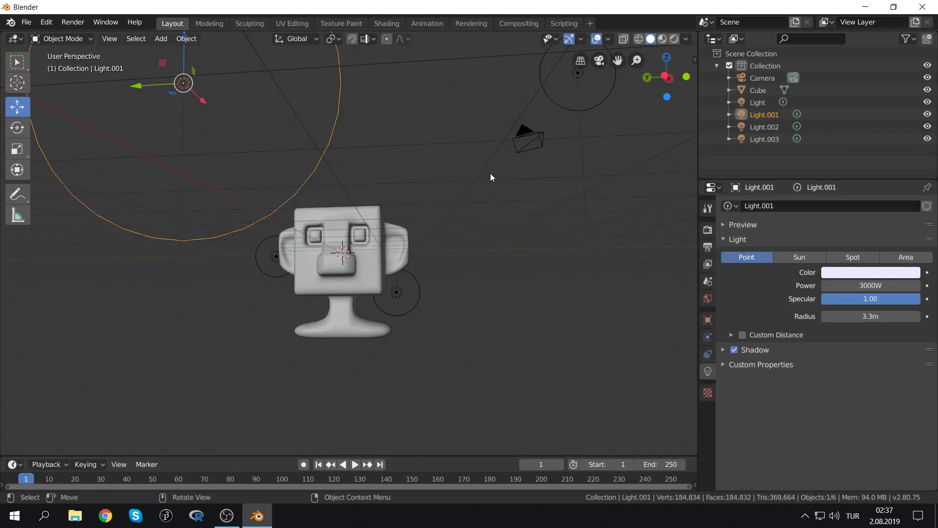
Switch the viewport to rendered shading and look through the scene camera
mouse_move(450, 182)
middle_mouse_down()
mouse_move(498, 193)
mouse_move(440, 194)
middle_mouse_up()
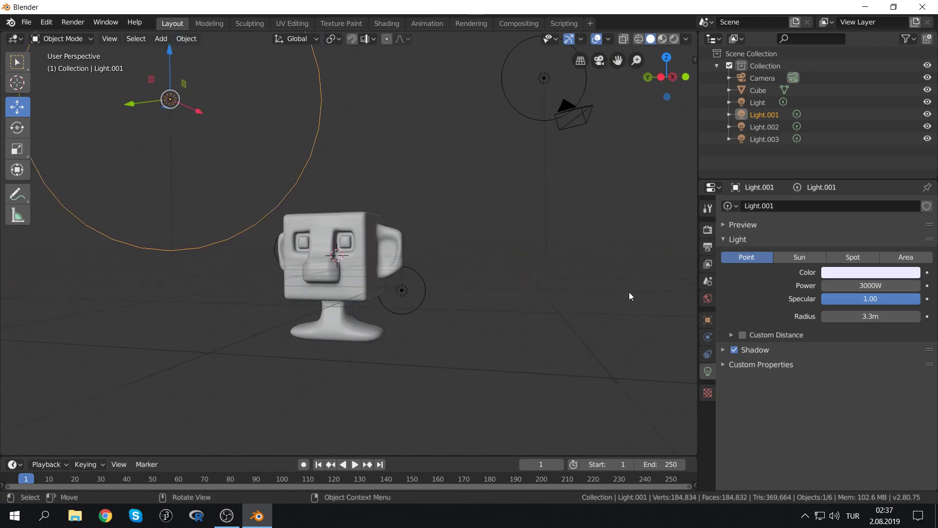
left_click(674, 38)
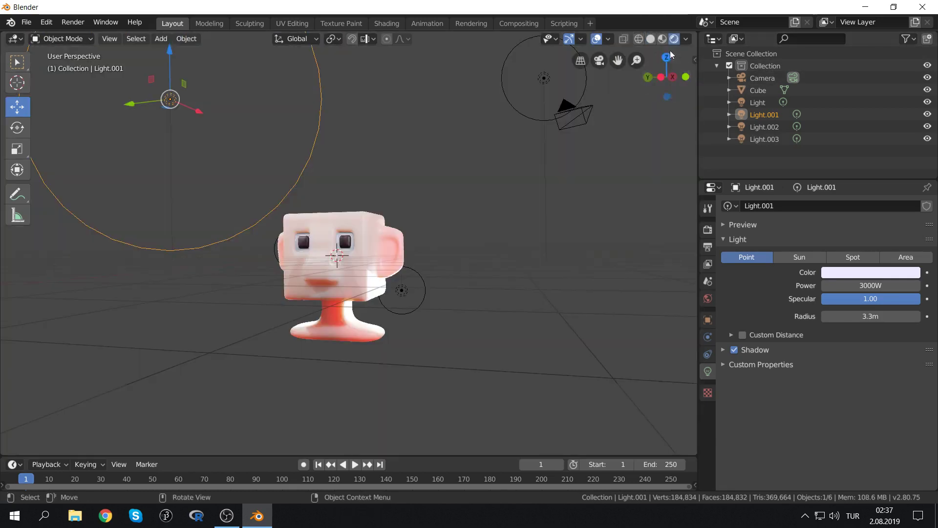
middle_click_drag(291, 239, 311, 230)
scroll(311, 231, "up", 3)
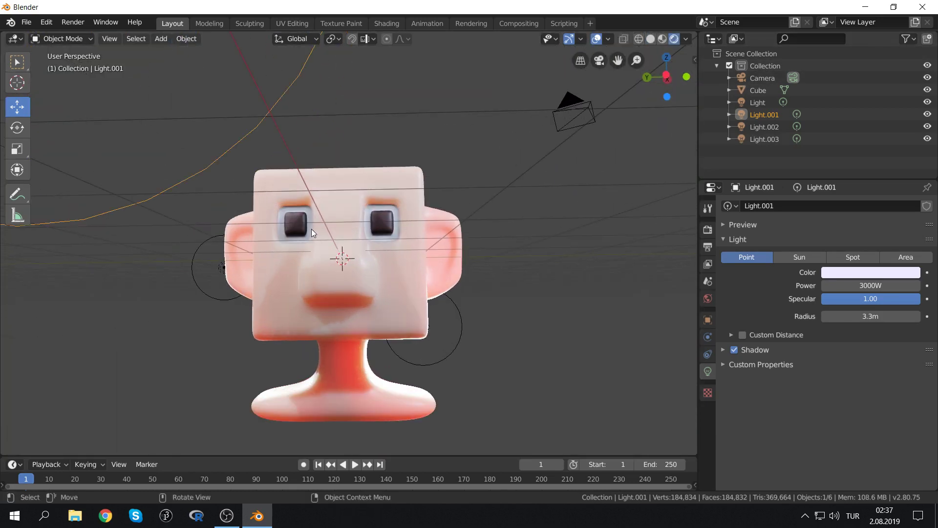
key("KP_0")
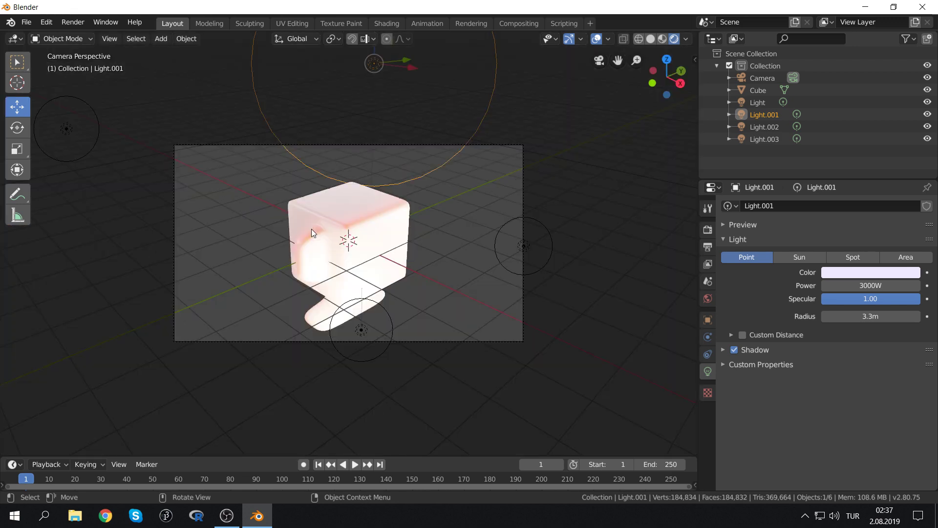
Orbit to a new viewpoint and align the active camera to it
mouse_move(311, 228)
middle_mouse_down()
mouse_move(330, 240)
mouse_move(436, 220)
mouse_move(419, 192)
middle_mouse_up()
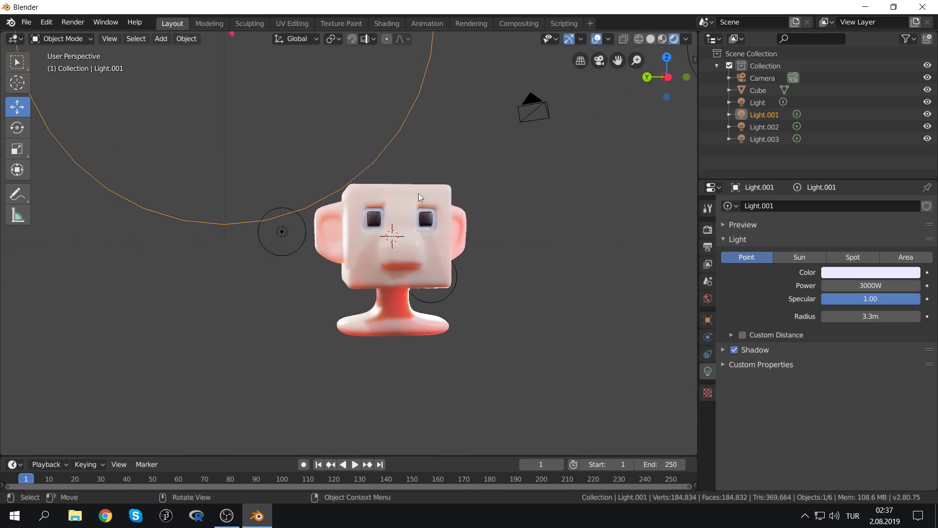
mouse_move(204, 68)
middle_mouse_down()
mouse_move(464, 204)
mouse_move(429, 219)
middle_mouse_up()
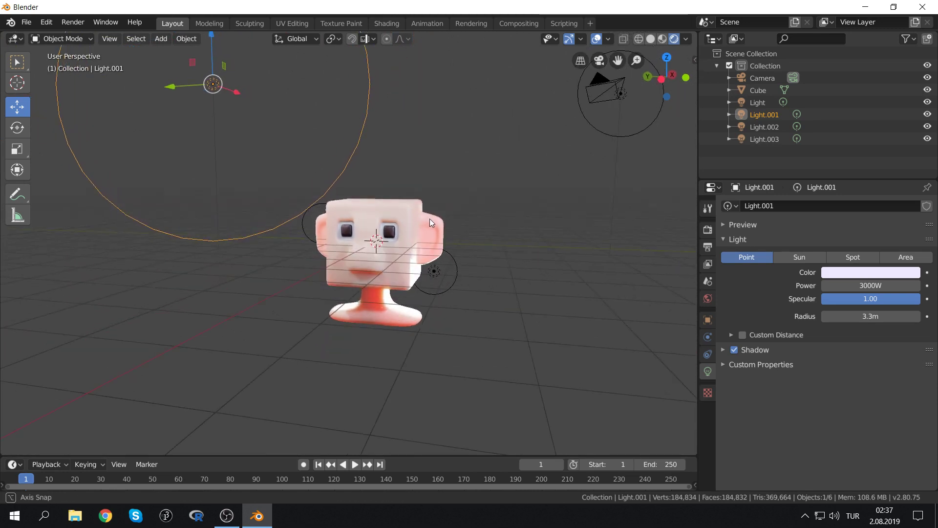
left_click(104, 39)
mouse_move(132, 203)
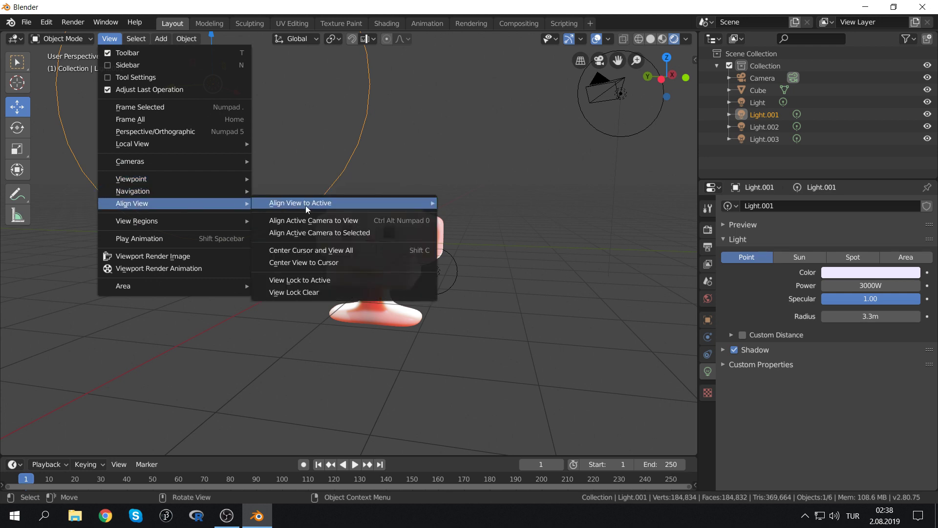
left_click(311, 221)
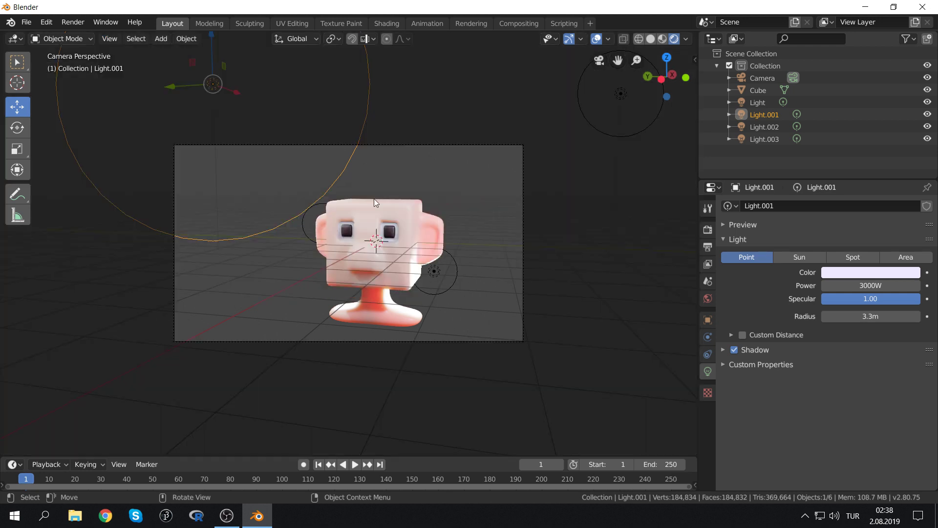
Move the camera along X and nudge it until the head fills more of the frame
left_click(411, 145)
key("g")
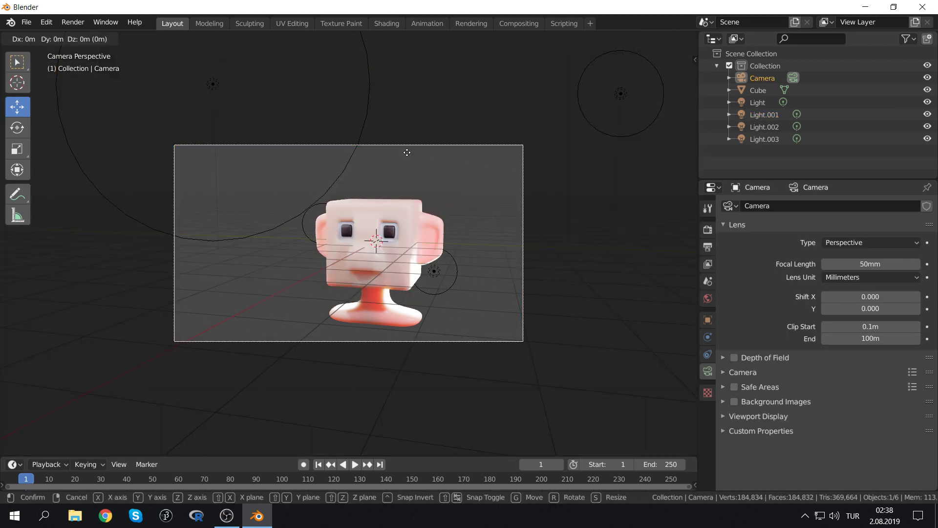
key("x")
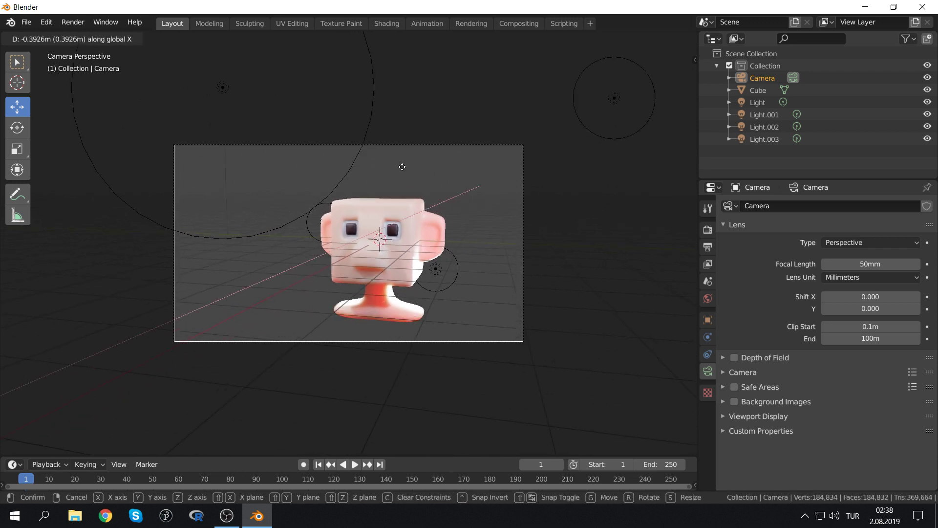
key("x")
key("x")
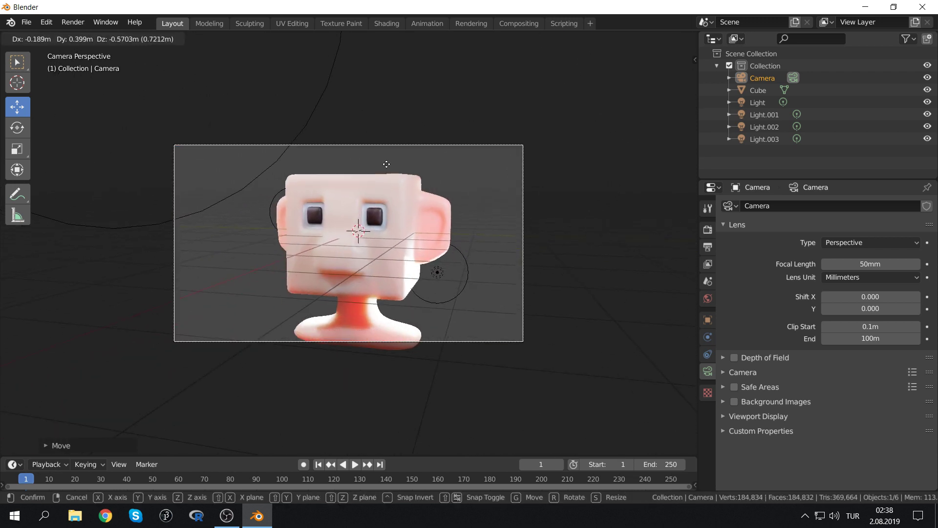
left_click(354, 177)
key("g")
key("x")
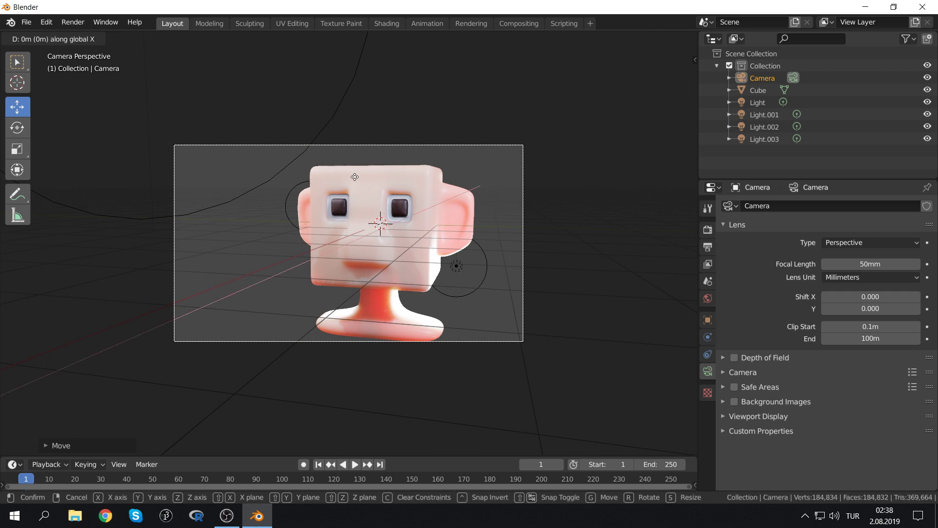
left_click(352, 179)
key("g")
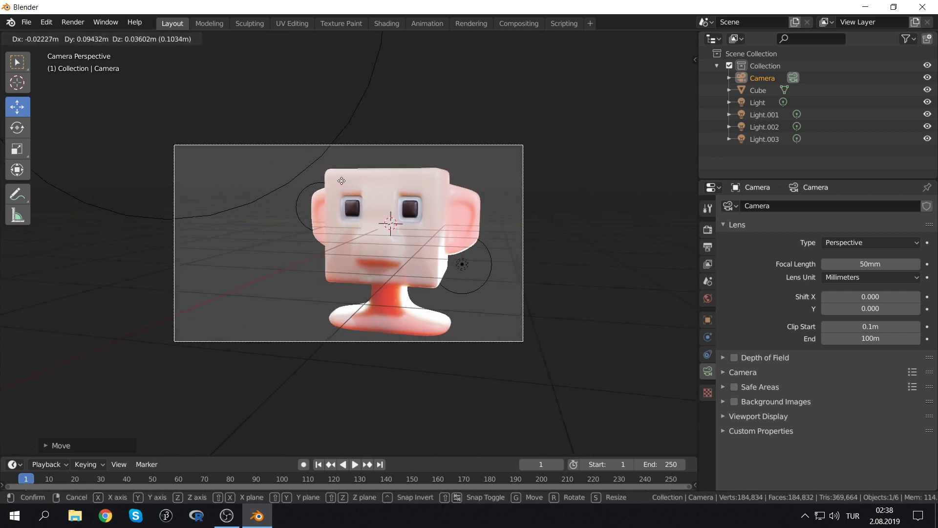
left_click(342, 182)
key("g")
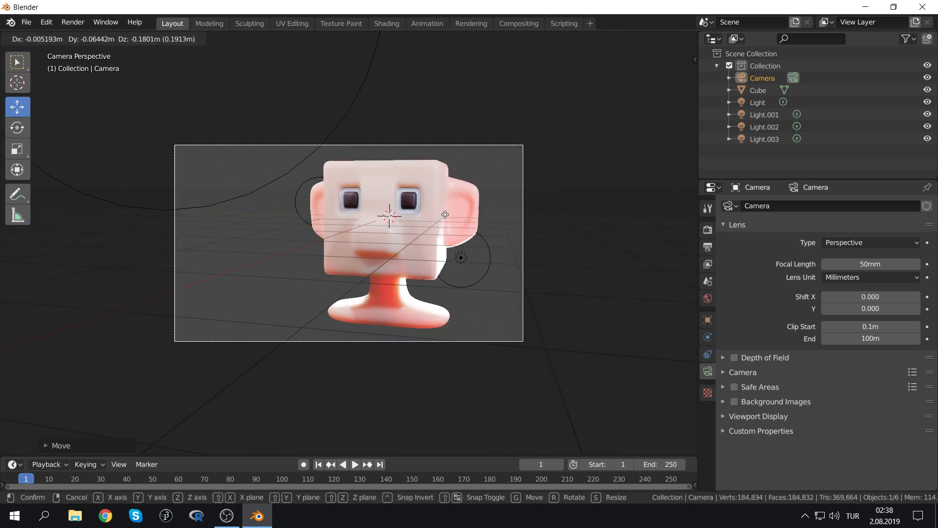
left_click(366, 183)
Save the scene as Kafa.blend on the Desktop
key("ctrl+s")
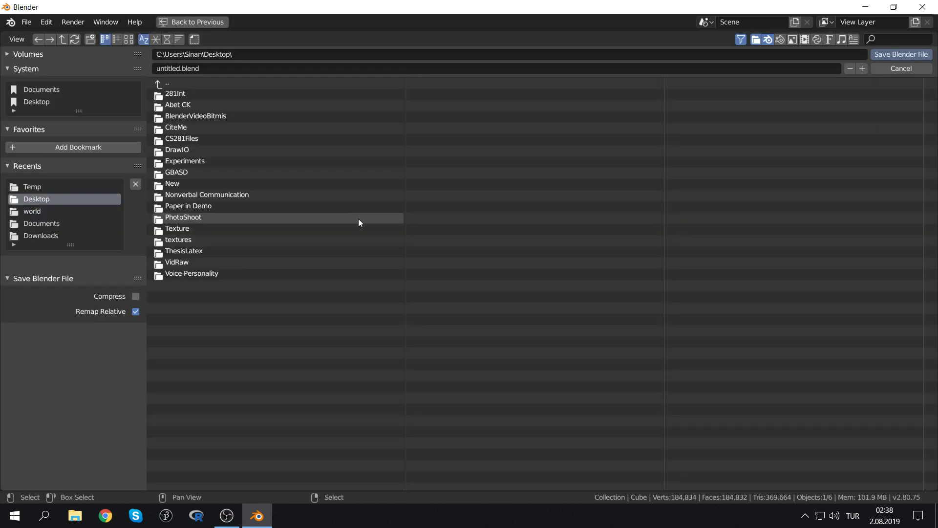
left_click(225, 67)
type("Kafa")
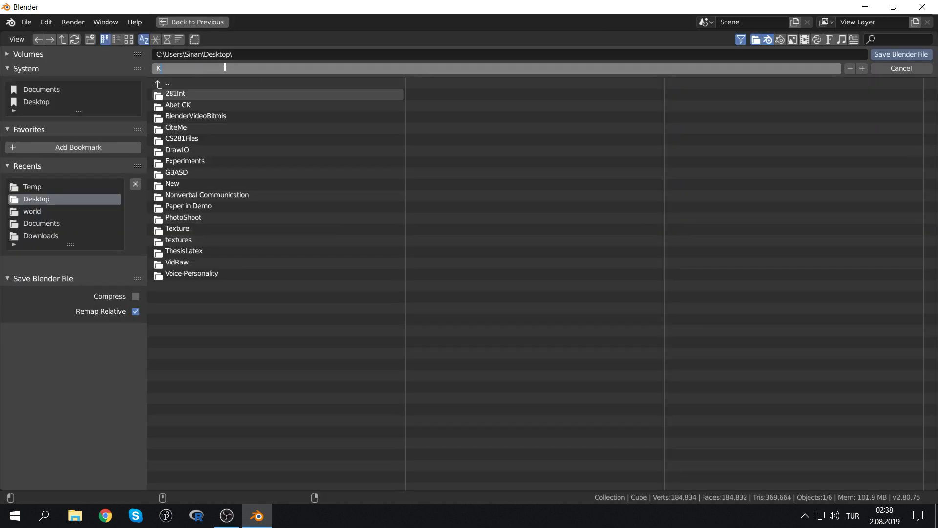
key("Return")
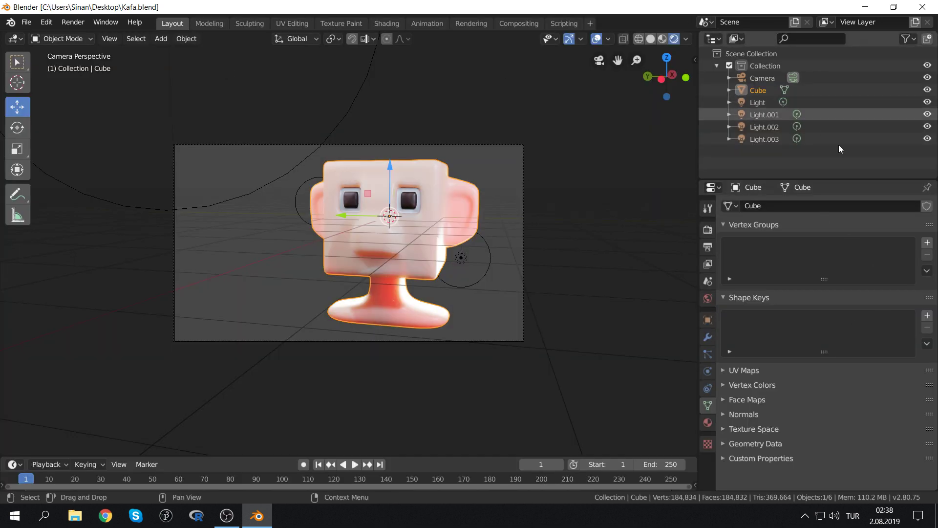
Set Eevee shadow Cube Size and Cascade Size both to 2048px
left_click(708, 229)
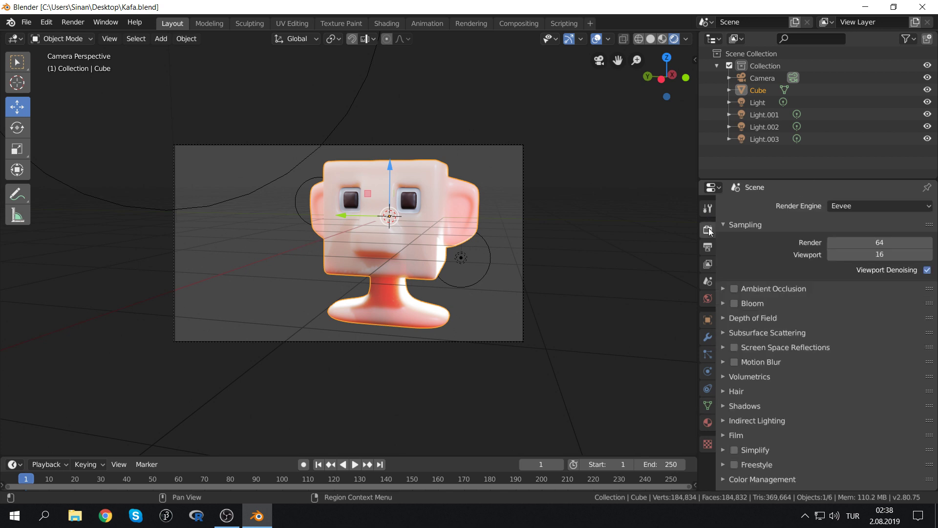
left_click(740, 406)
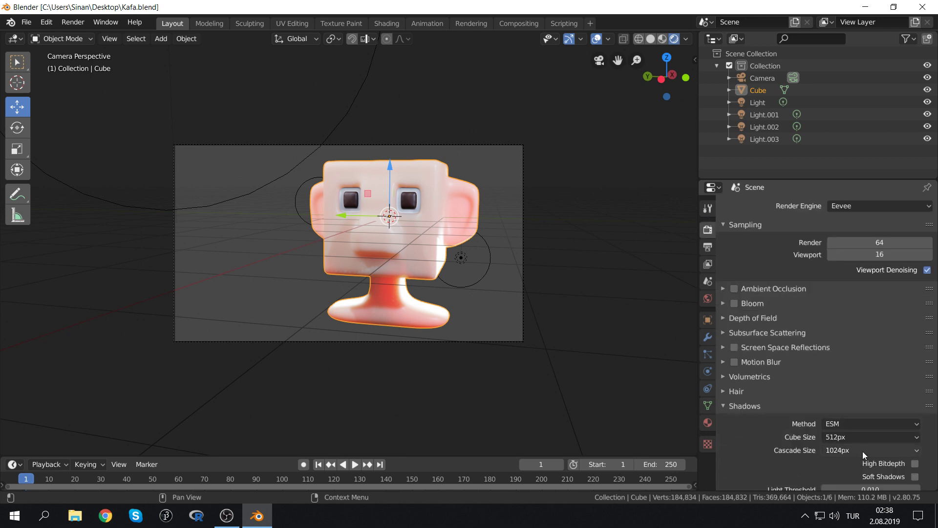
left_click(860, 438)
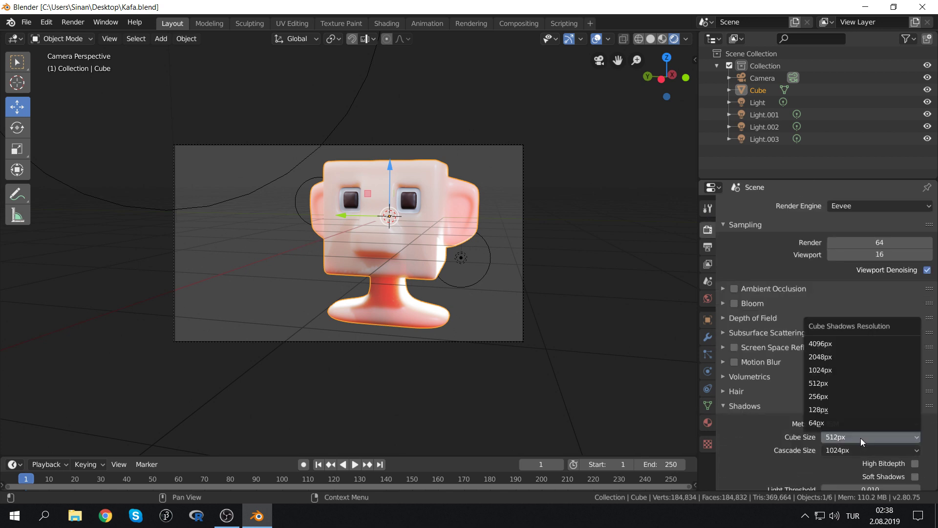
left_click(828, 359)
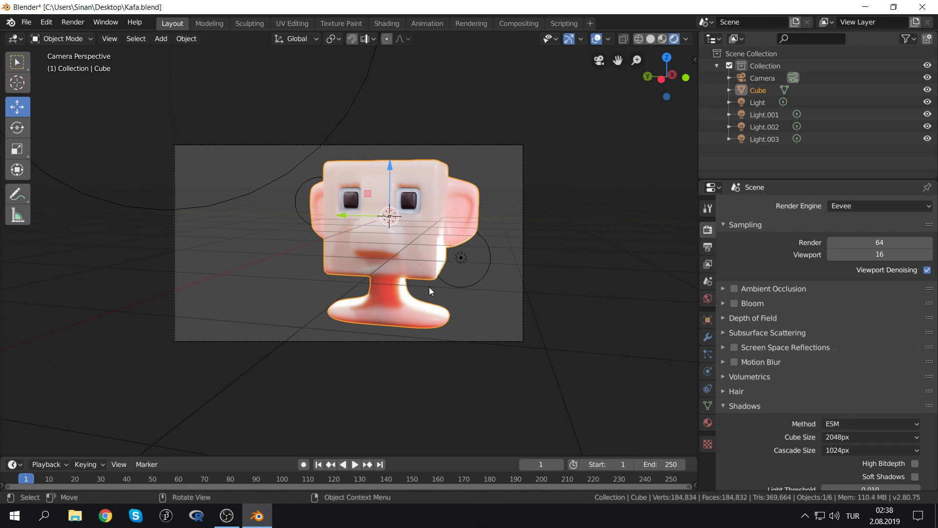
scroll(384, 269, "up", 2)
scroll(384, 268, "up", 3)
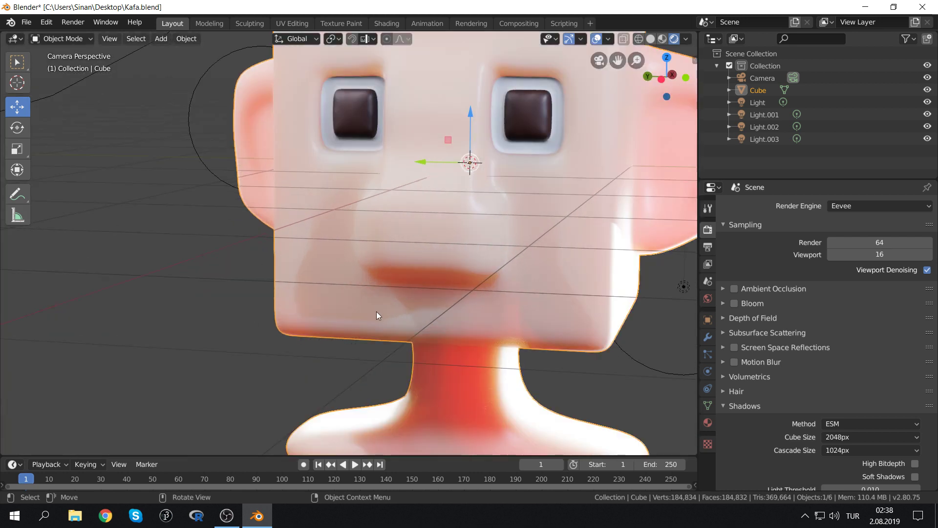
scroll(514, 288, "down", 3)
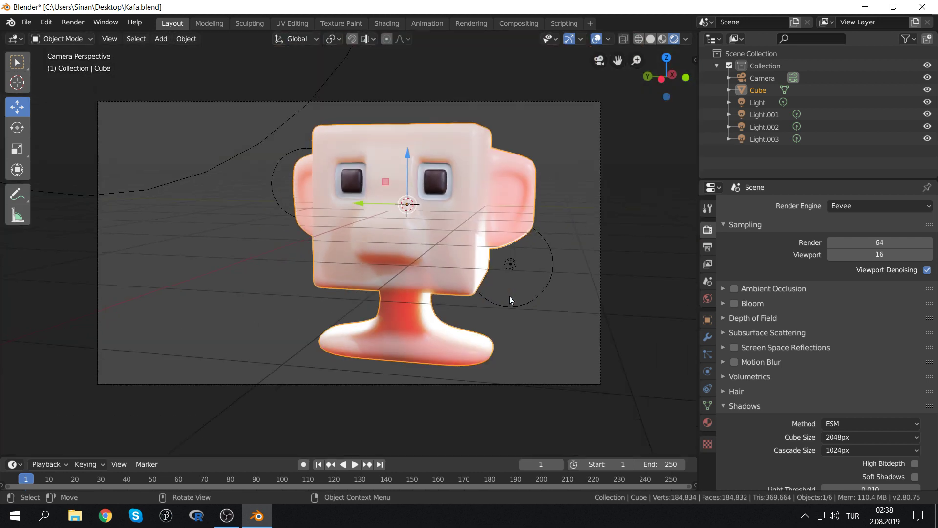
scroll(509, 295, "down", 1)
left_click(841, 450)
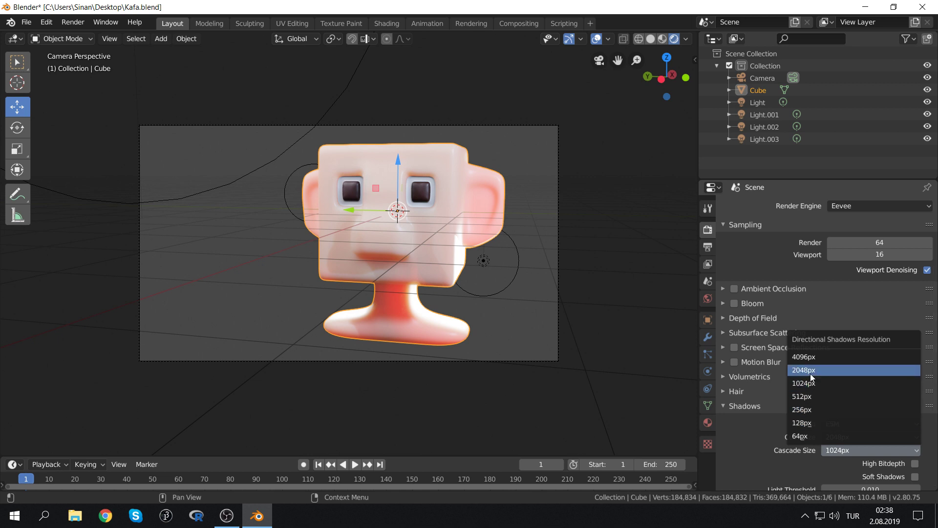
left_click(910, 438)
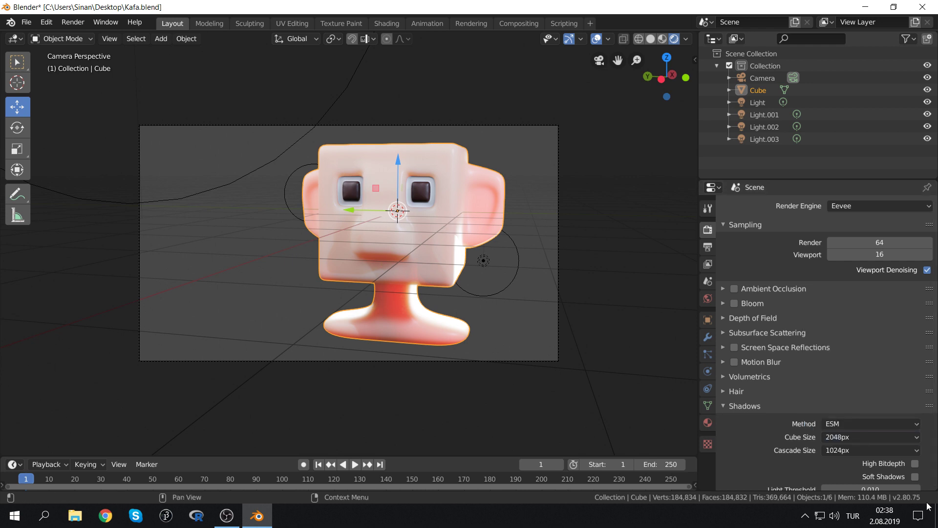
left_click(903, 450)
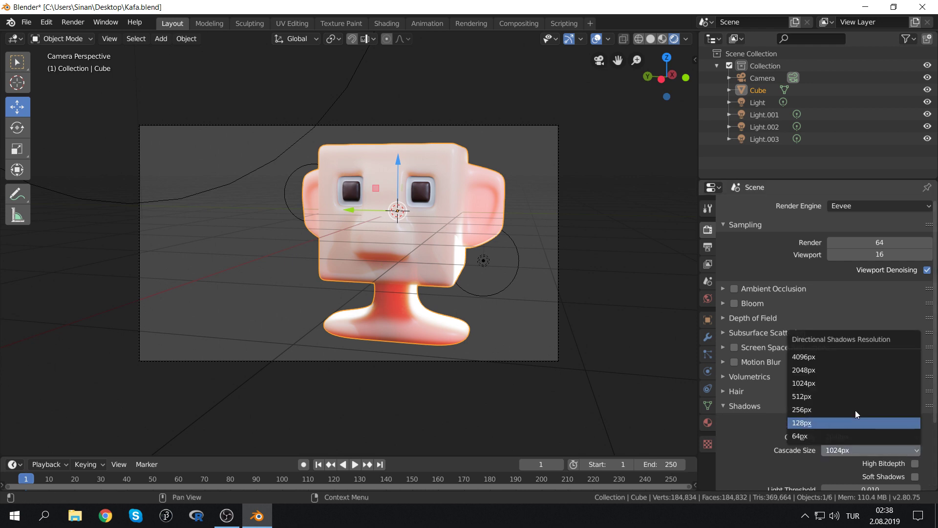
left_click(830, 371)
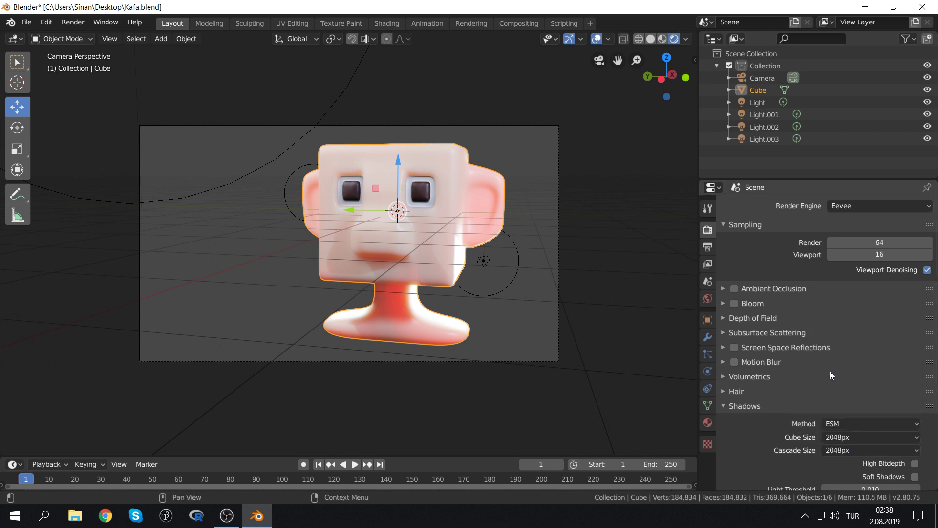
Enable High Bitdepth shadows and keep Light Threshold at its 0.010 default
scroll(846, 432, "down", 2)
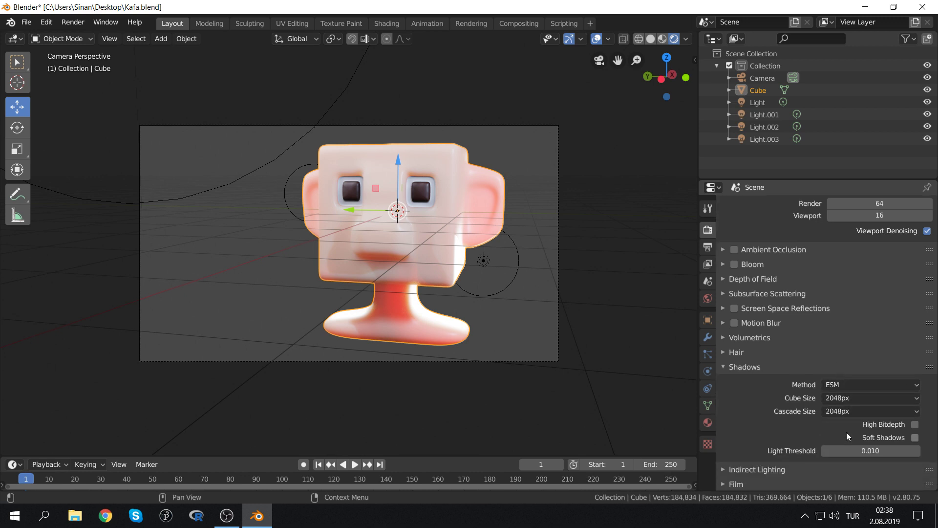
left_click(914, 424)
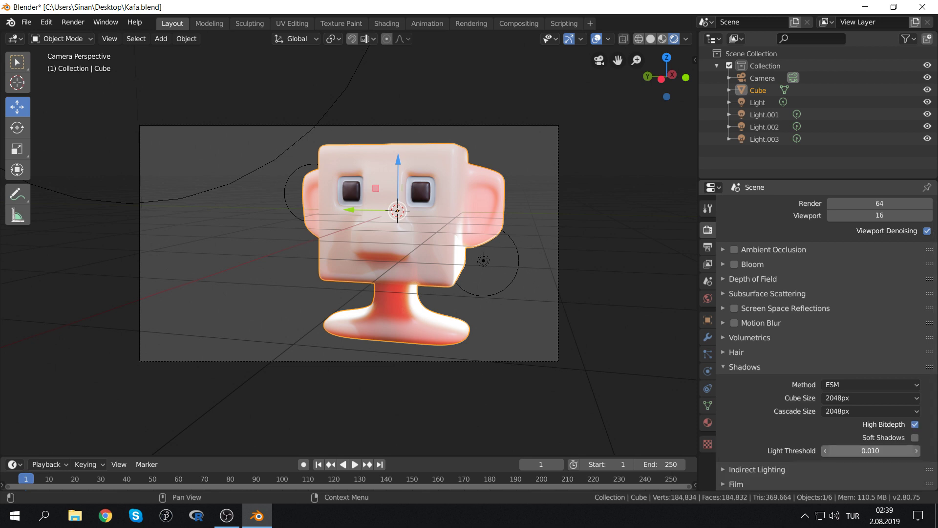
left_click_drag(870, 450, 880, 451)
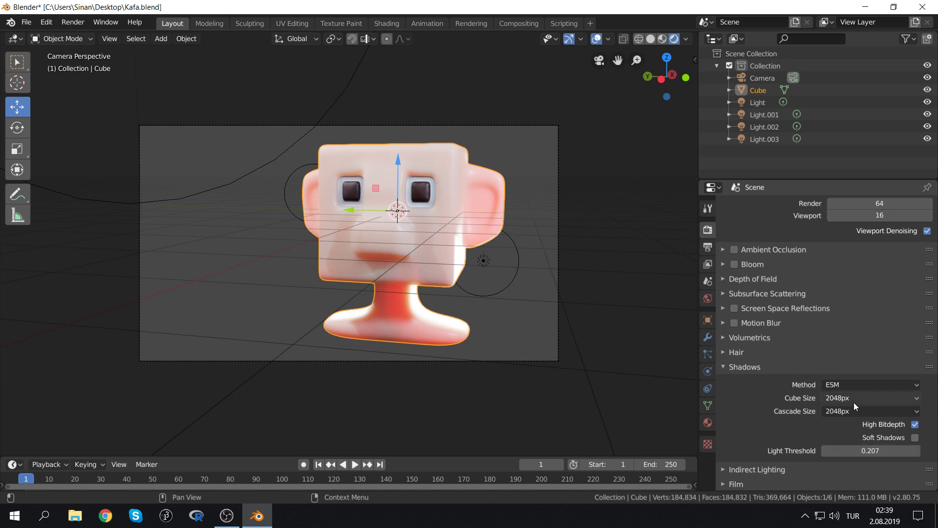
left_click_drag(865, 451, 894, 451)
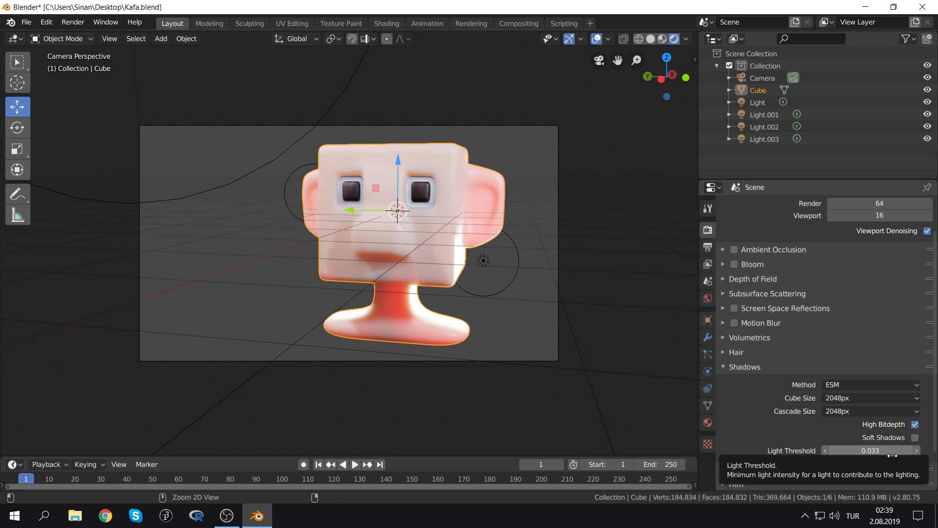
key("BackSpace")
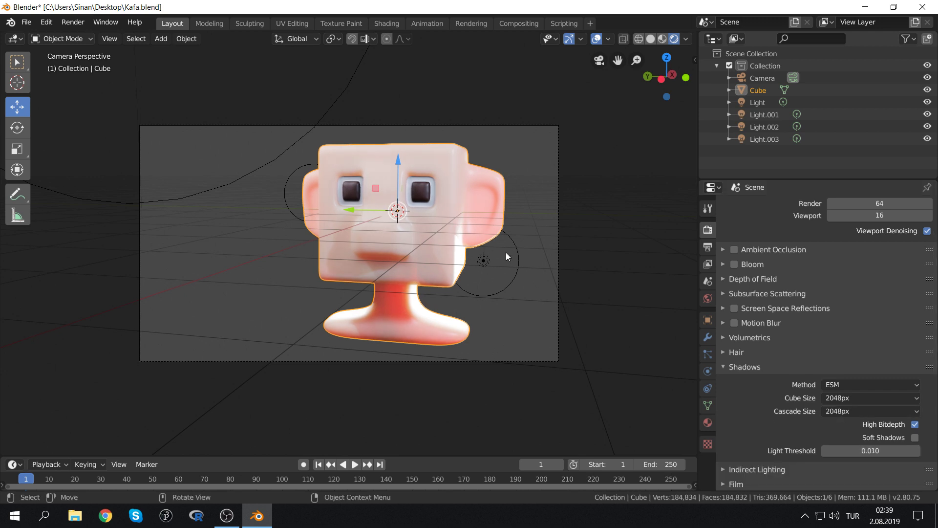
Enable Eevee Bloom and lower its intensity slightly, to 0.012
left_click(721, 369)
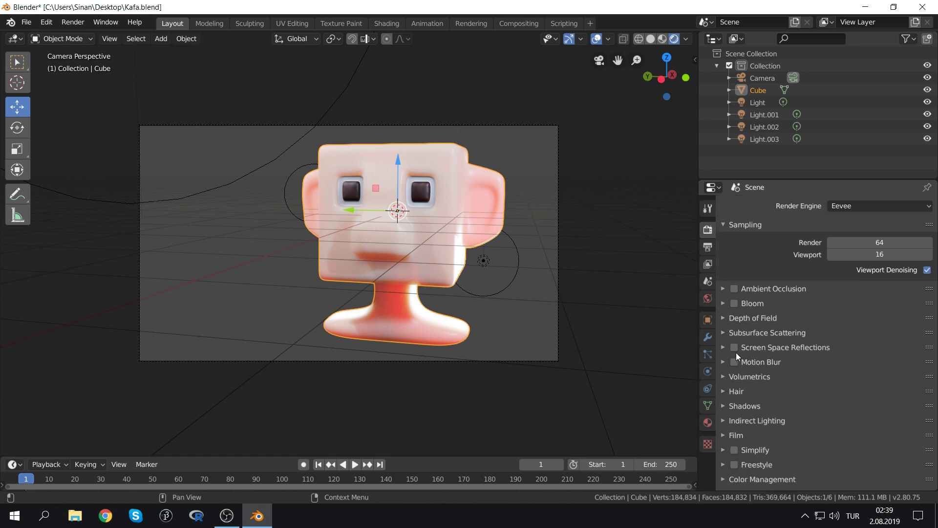
left_click(734, 303)
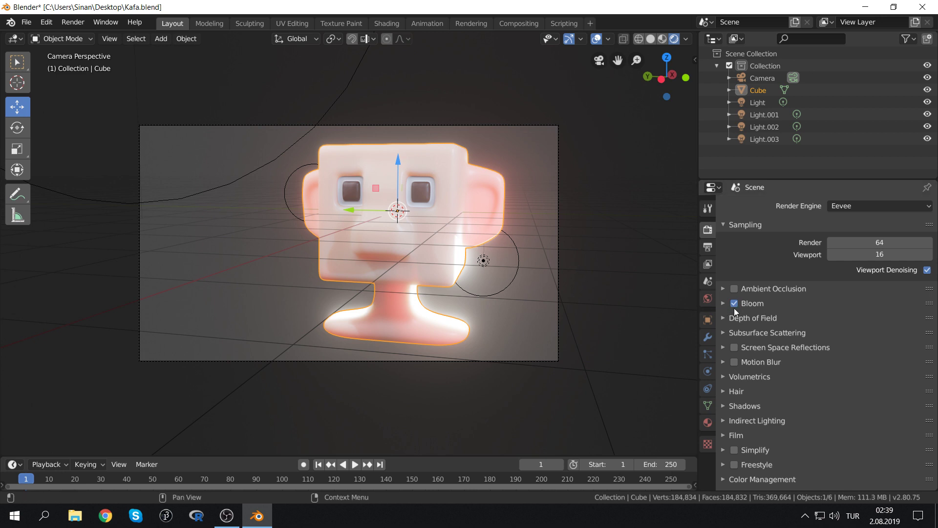
left_click(722, 304)
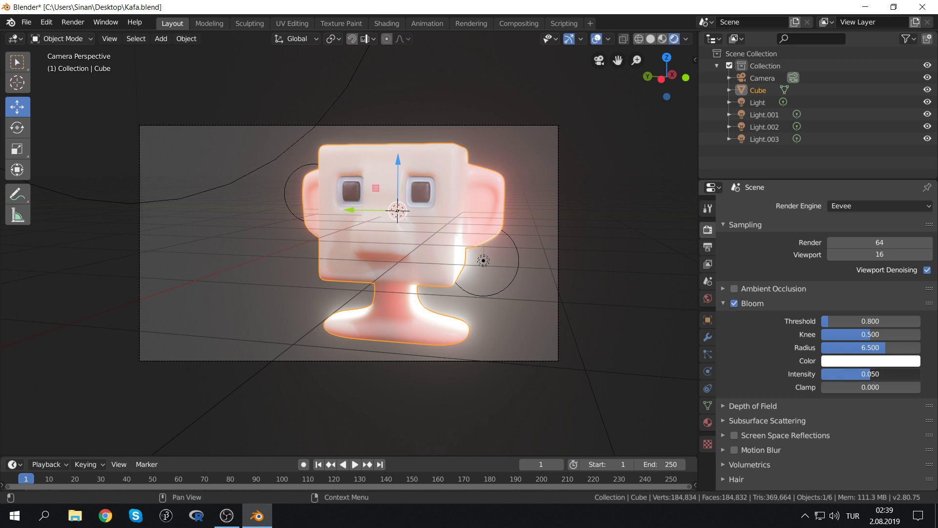
left_click_drag(870, 374, 827, 374)
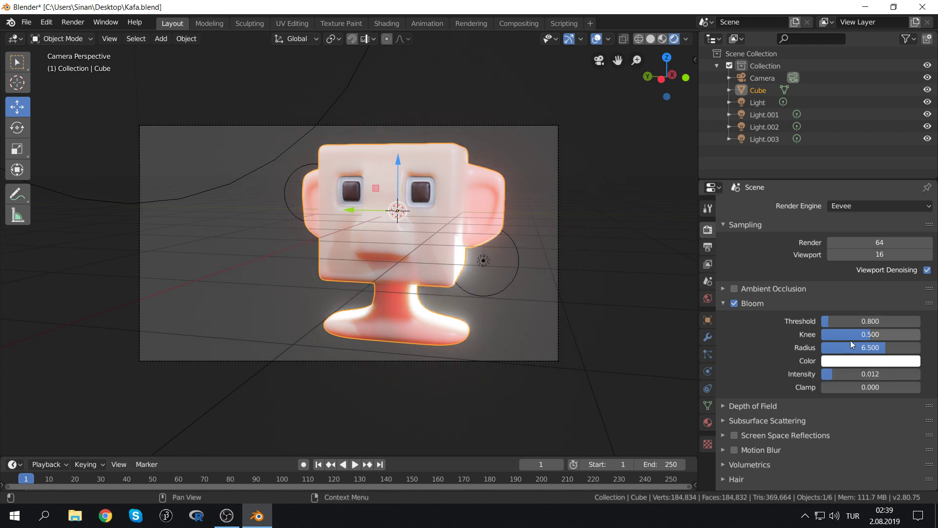
Tint the bloom colour a soft pale peach
left_click(860, 361)
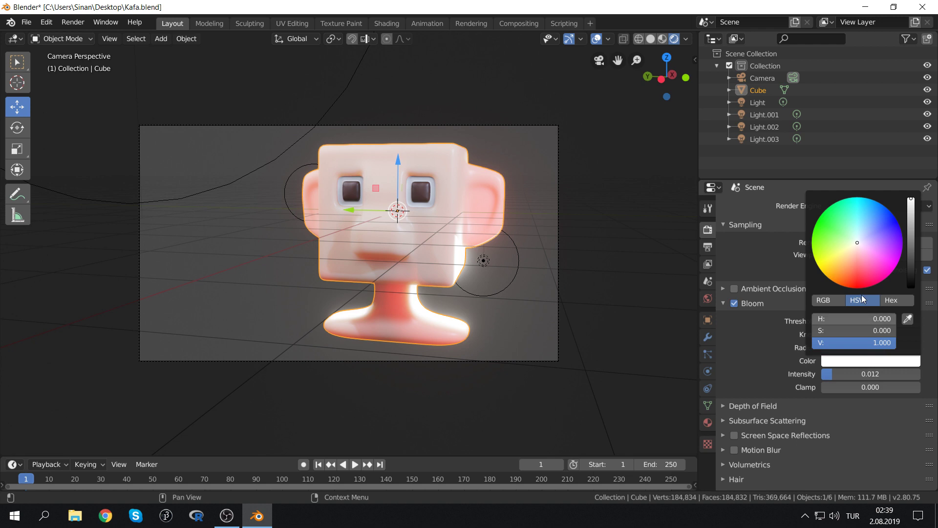
left_click(859, 264)
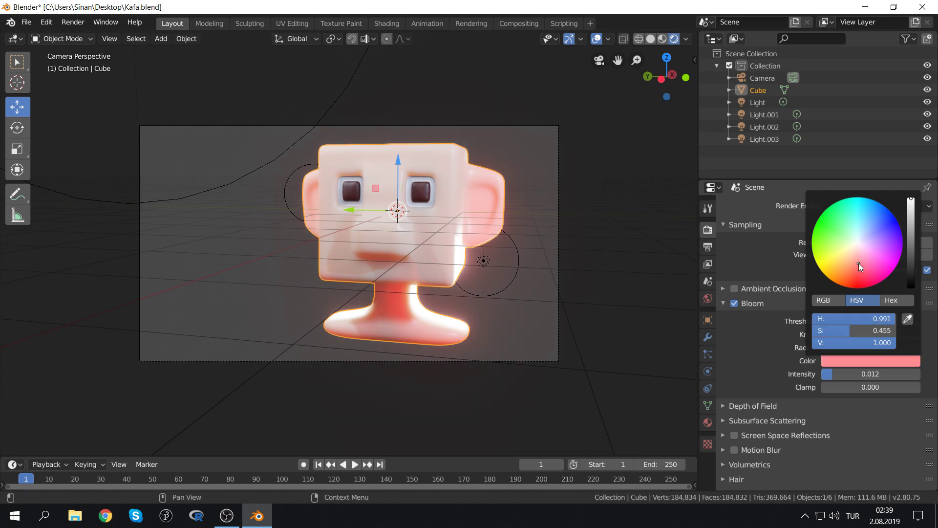
left_click(841, 266)
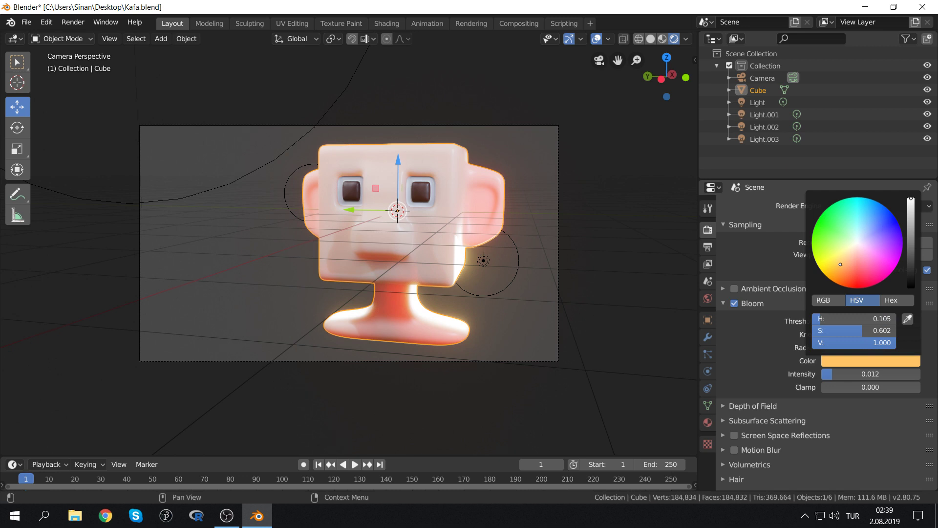
left_click(889, 230)
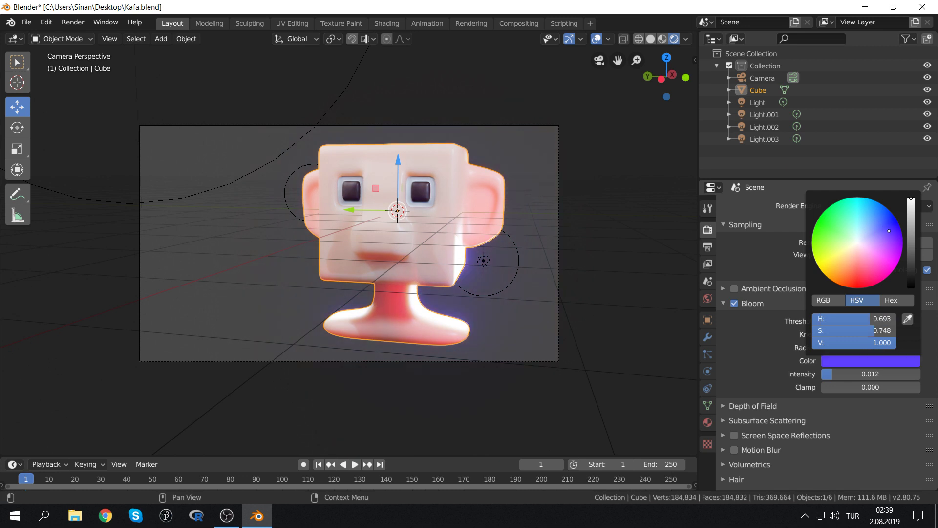
left_click(850, 256)
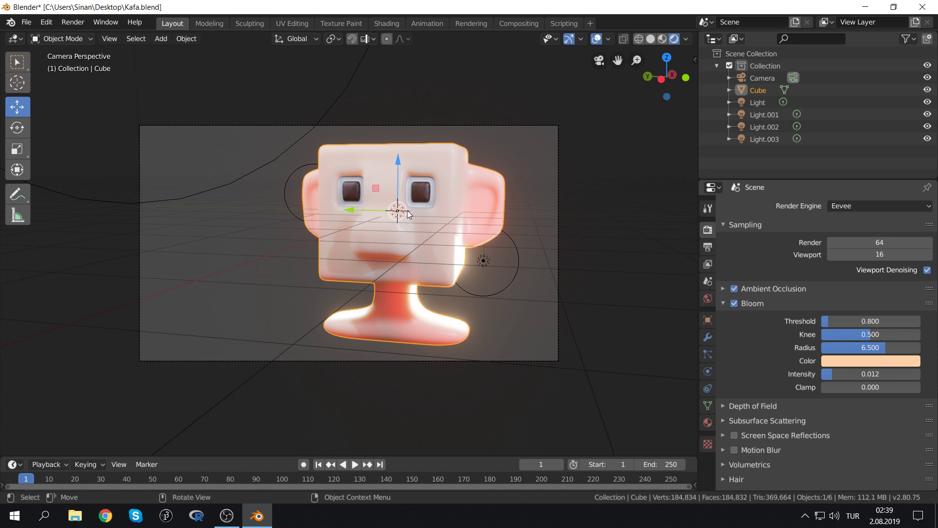
Re-enable Ambient Occlusion, show its settings and set Factor to 44
scroll(361, 166, "up", 3)
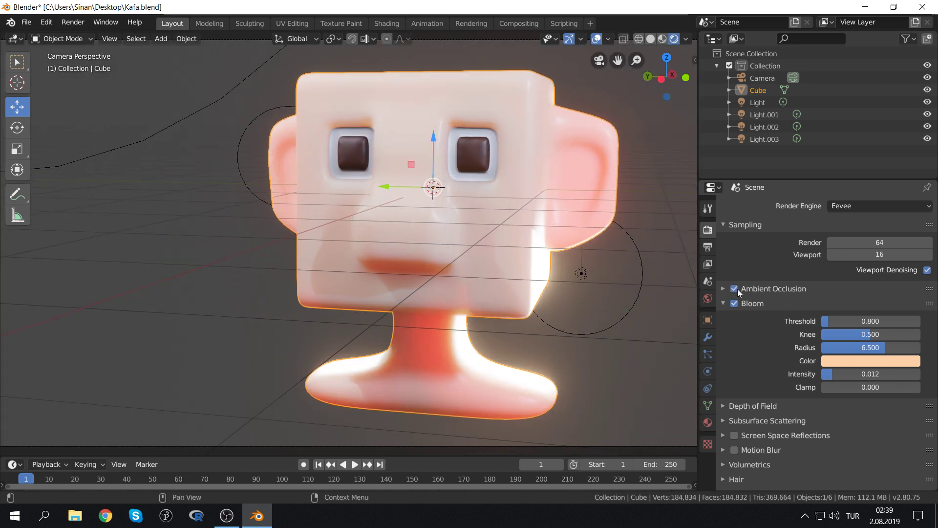
left_click(734, 289)
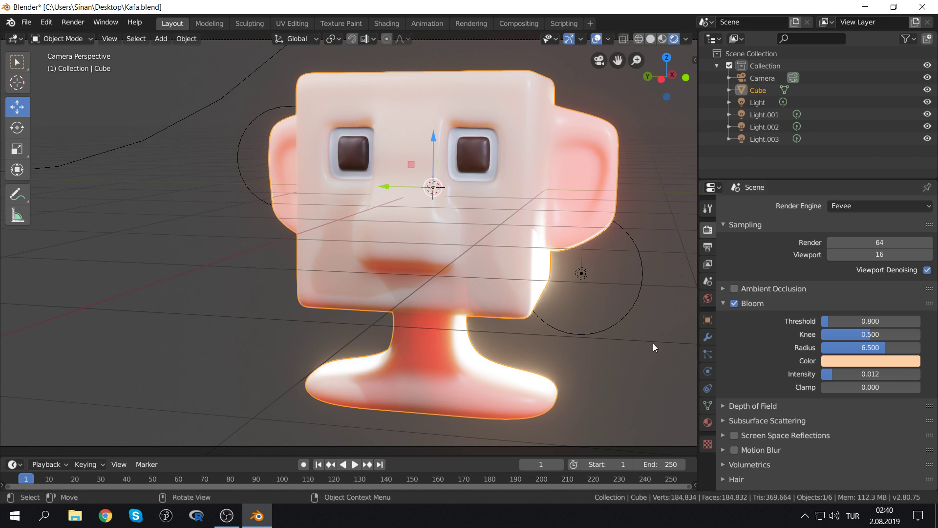
left_click(723, 289)
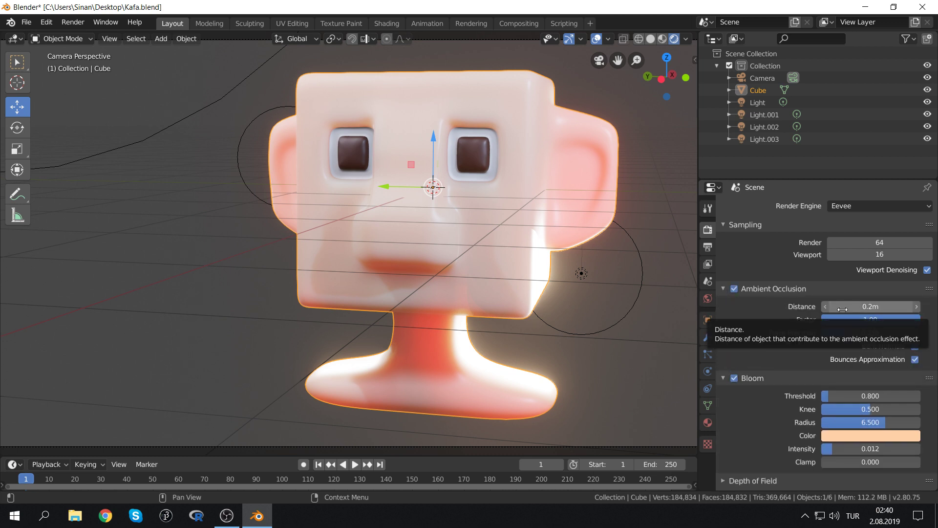
left_click(868, 319)
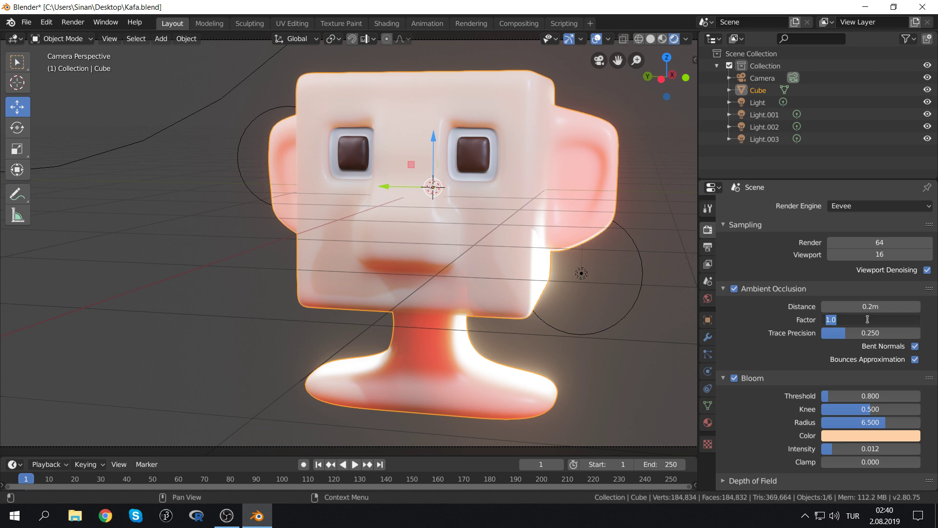
type("44")
key("Return")
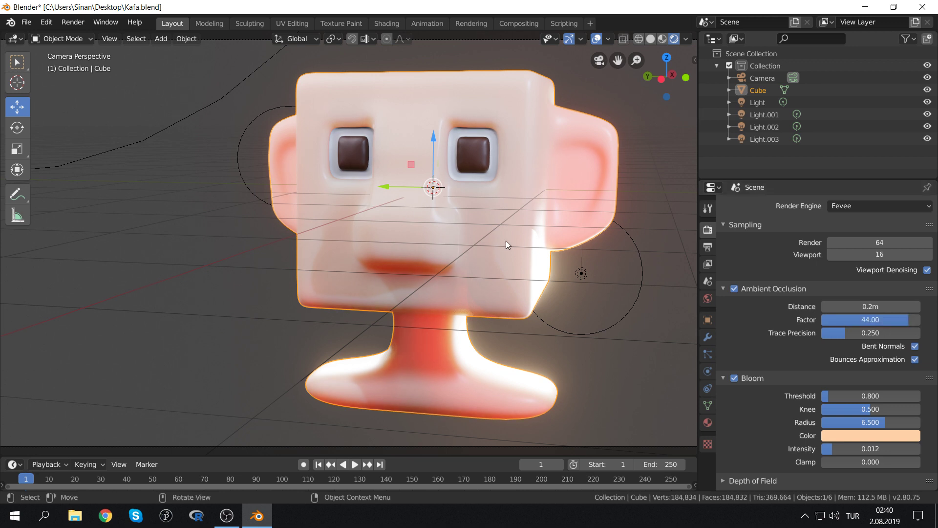
Set the Ambient Occlusion Factor back to 1.00 after checking the shading
mouse_move(573, 274)
middle_mouse_down()
mouse_move(391, 202)
mouse_move(515, 198)
mouse_move(568, 118)
mouse_move(464, 126)
mouse_move(397, 90)
mouse_move(362, 133)
middle_mouse_up()
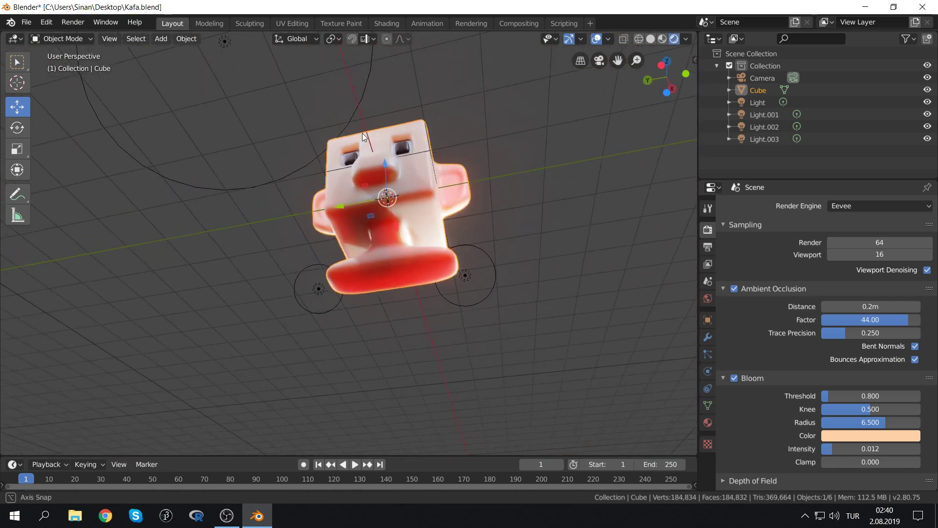
scroll(422, 147, "up", 5)
scroll(394, 253, "down", 3)
scroll(394, 253, "down", 2)
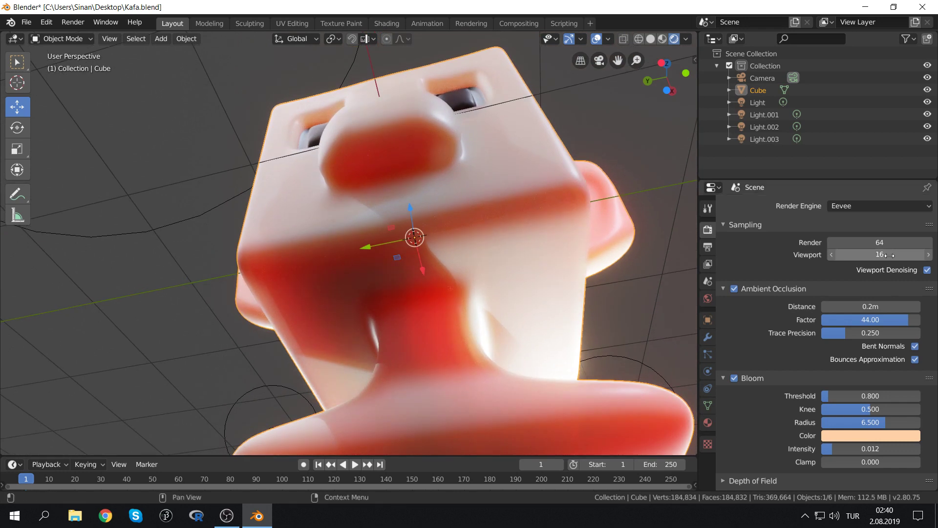
left_click(872, 318)
type("1")
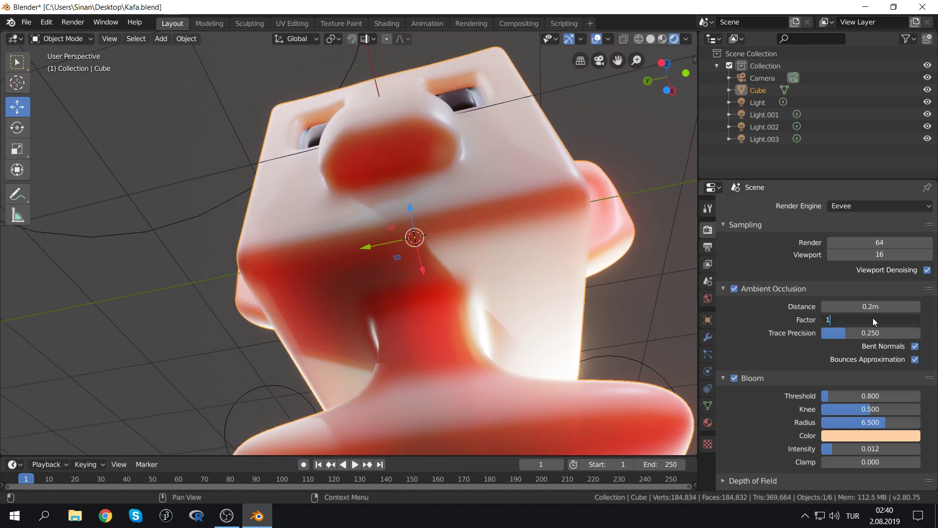
key("Return")
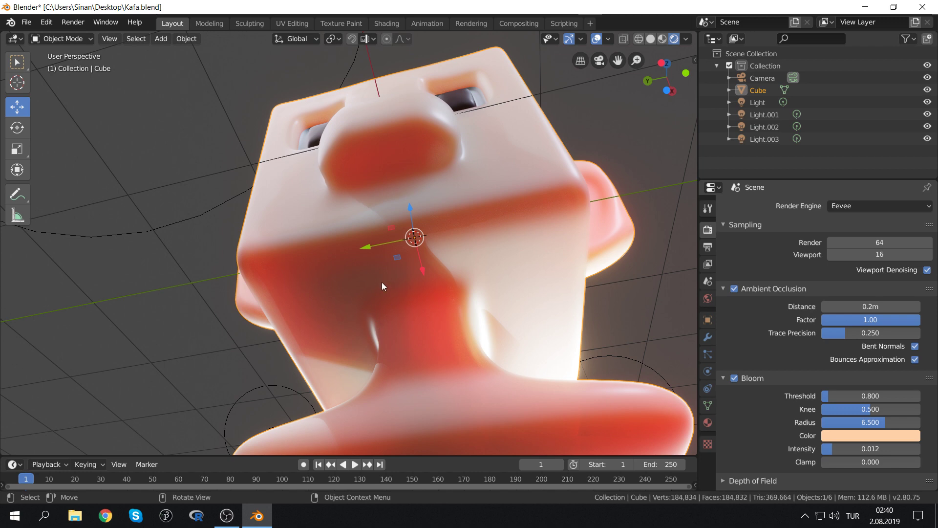
mouse_move(488, 166)
middle_mouse_down()
mouse_move(504, 239)
mouse_move(513, 225)
mouse_move(488, 224)
mouse_move(446, 259)
mouse_move(476, 292)
middle_mouse_up()
scroll(511, 222, "down", 5)
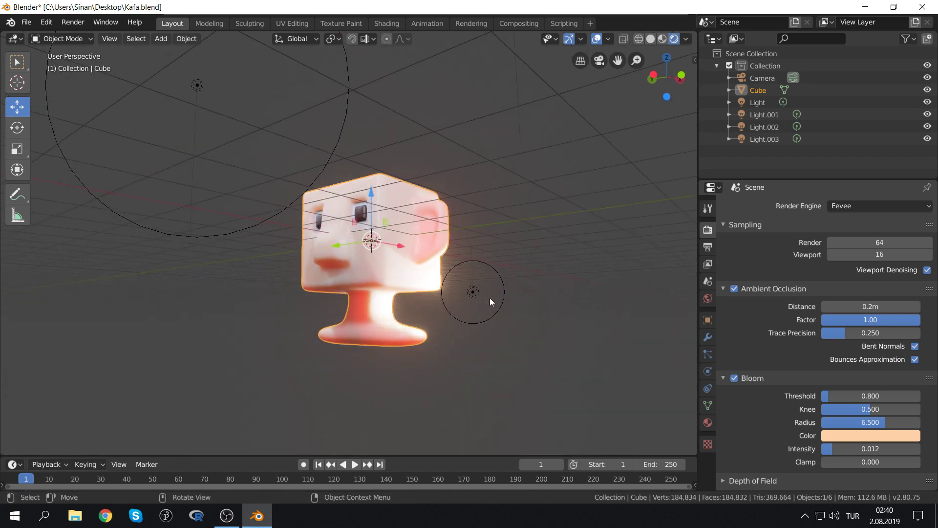
Set the main Light's power to 2000W
left_click(490, 298)
left_click(707, 367)
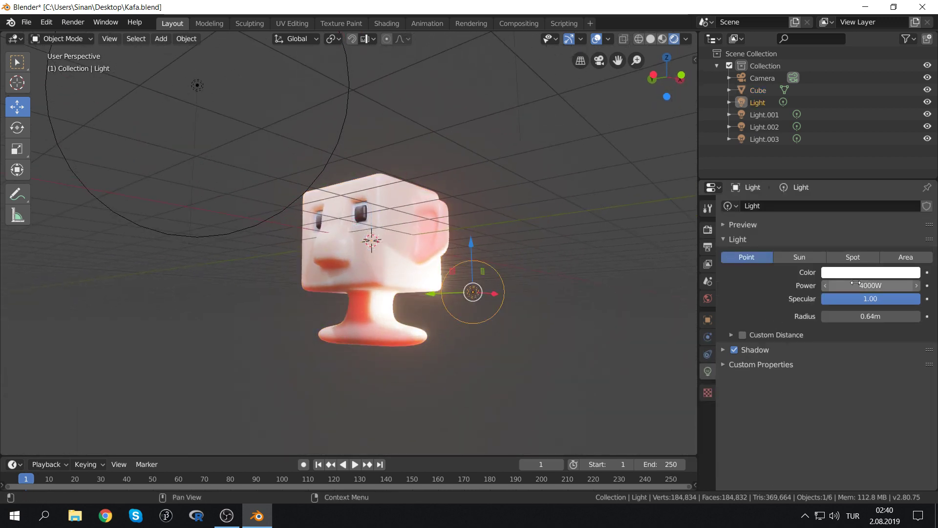
left_click(878, 288)
type("200")
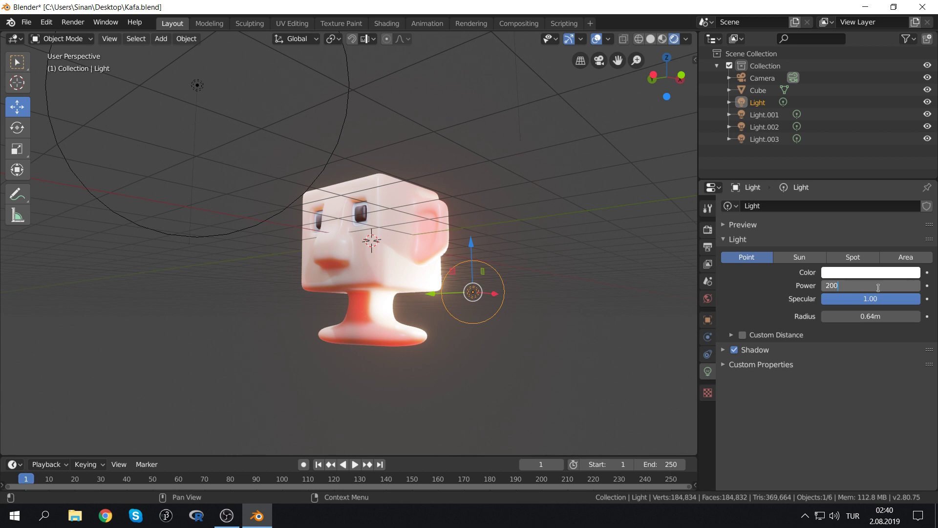
type("0")
key("Return")
mouse_move(372, 311)
middle_mouse_down()
mouse_move(308, 316)
mouse_move(274, 262)
middle_mouse_up()
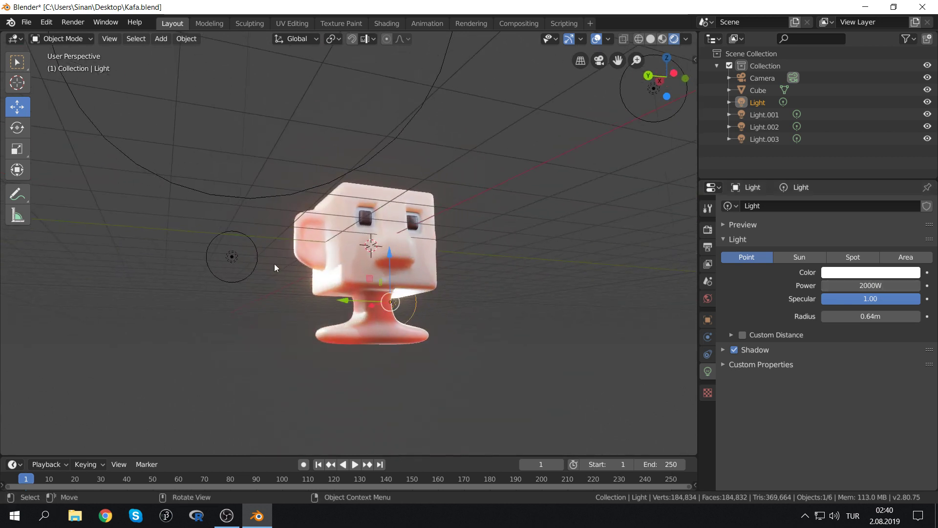
Set Light.002's power to 1000W and render the frame with F12
left_click(232, 258)
double_click(872, 285)
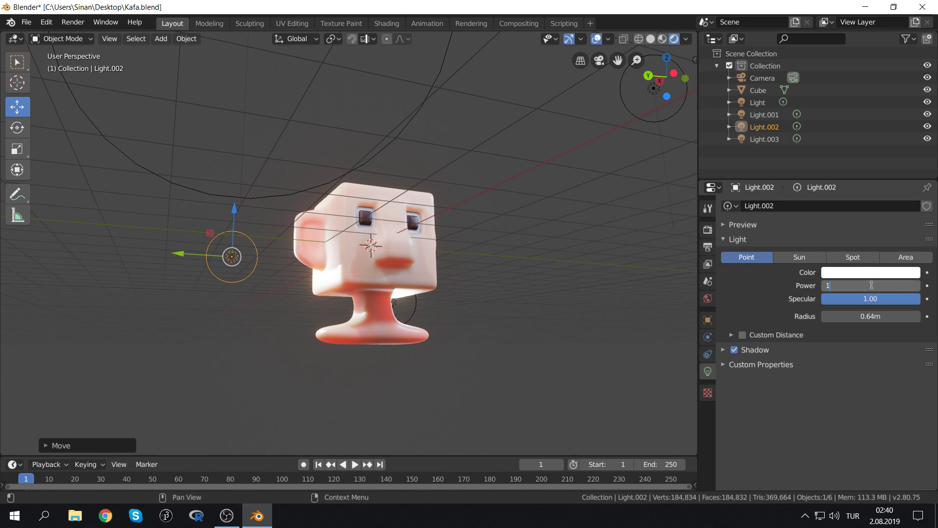
type("1000")
key("Return")
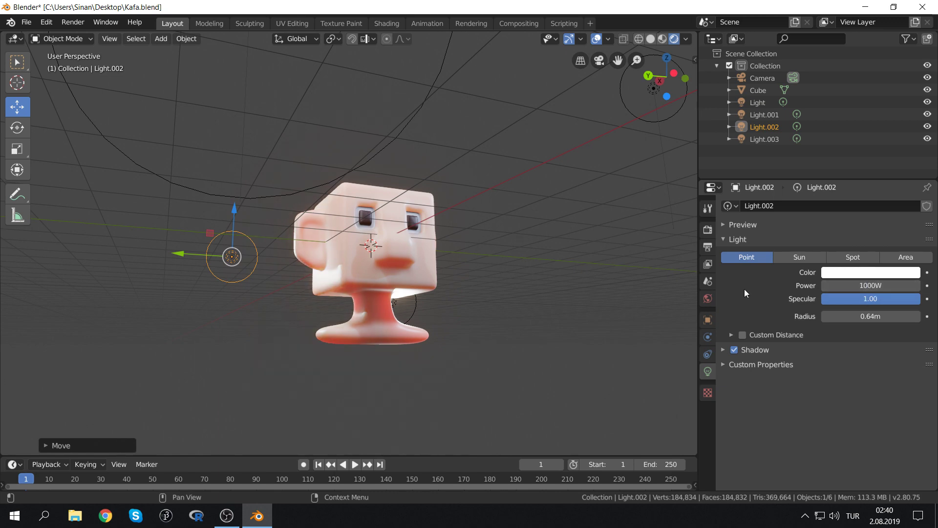
key("F12")
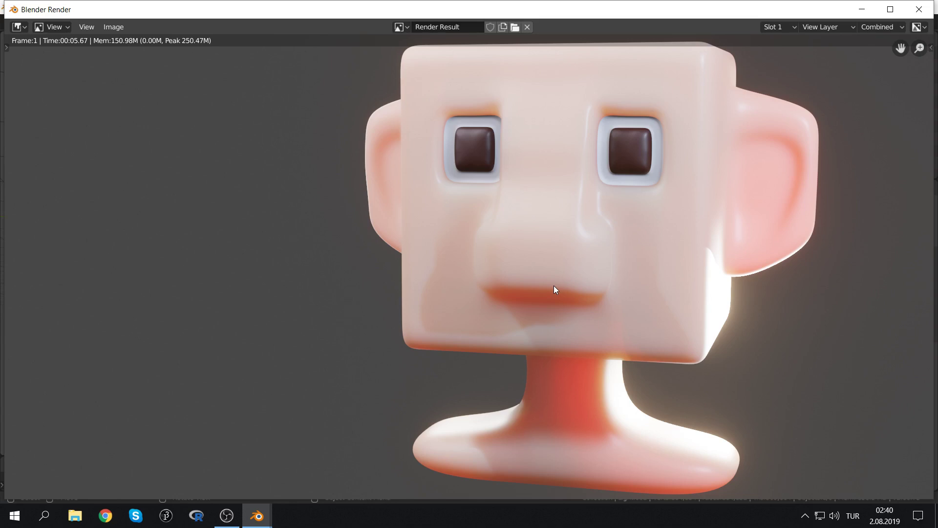
Zoom in and out of the finished render, then close the render window
scroll(553, 286, "down", 2)
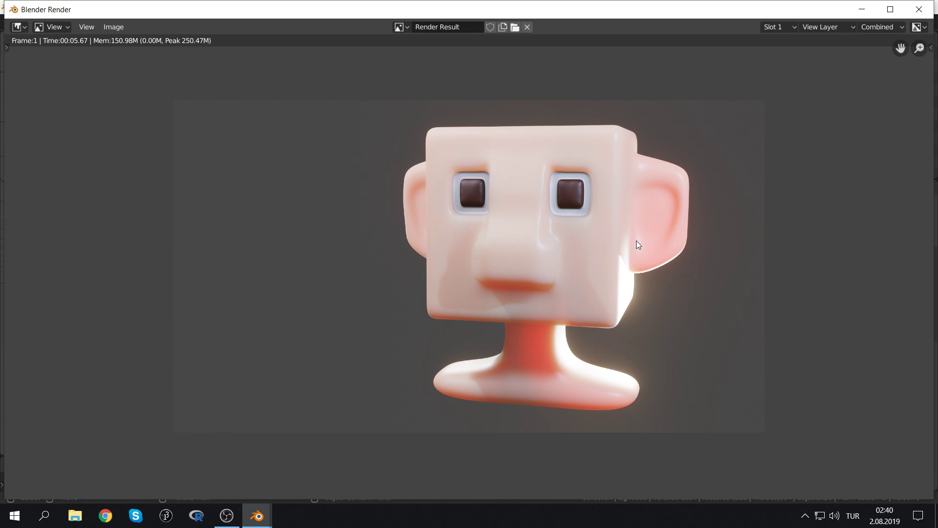
scroll(487, 229, "up", 4)
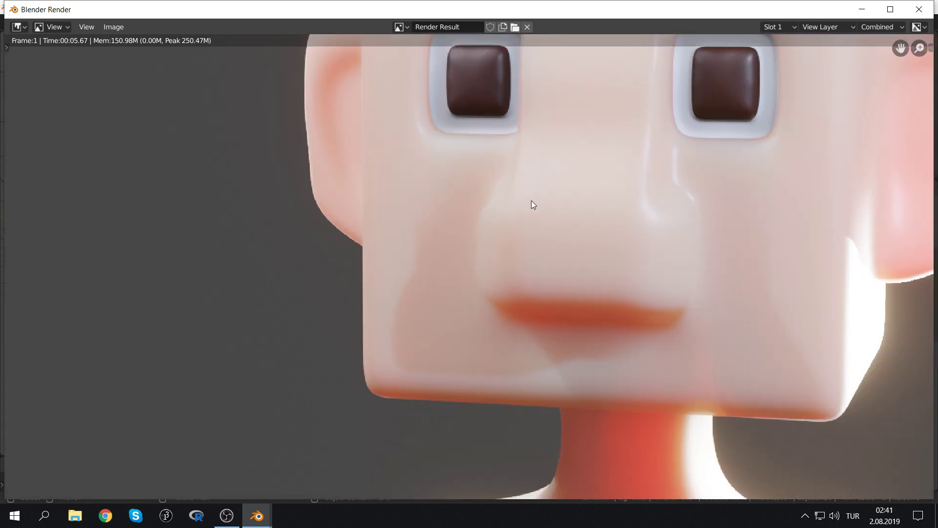
key("Escape")
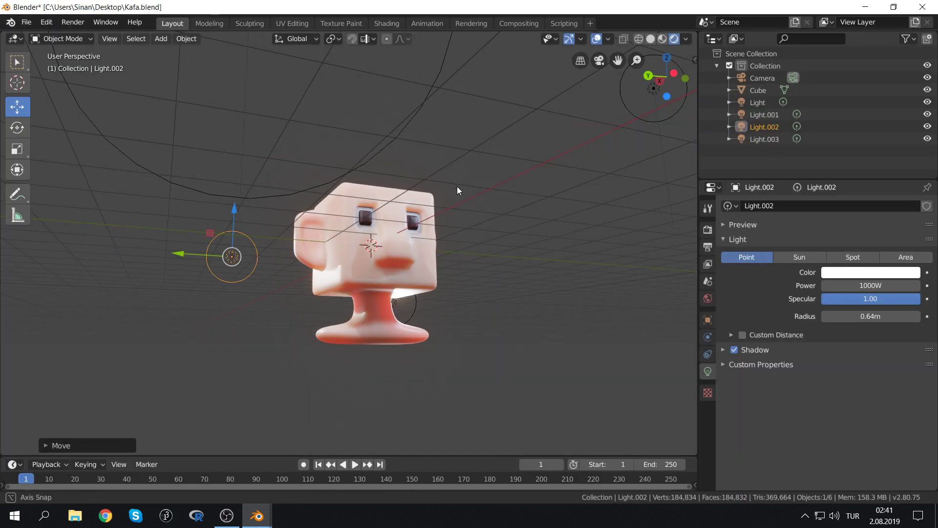
Make the GozBeyaz eye-white material pure white with lower roughness
left_click(395, 207)
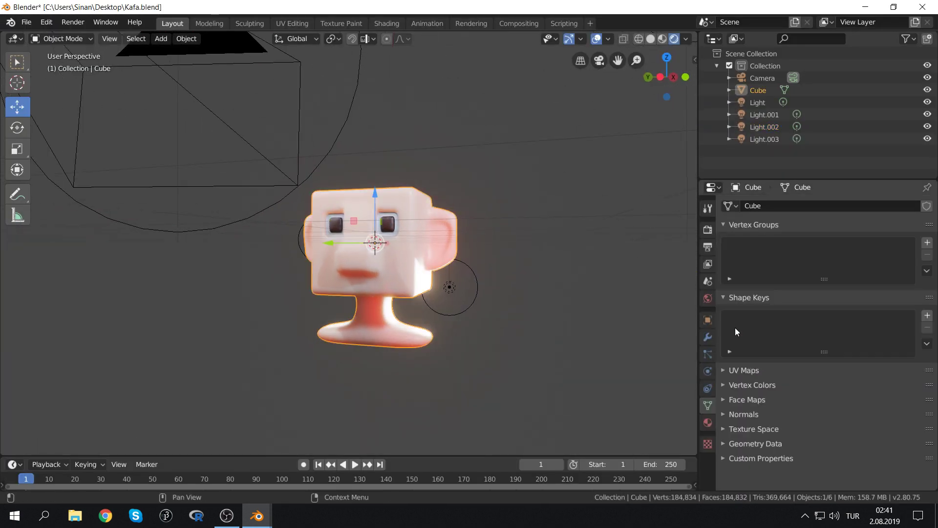
left_click(708, 421)
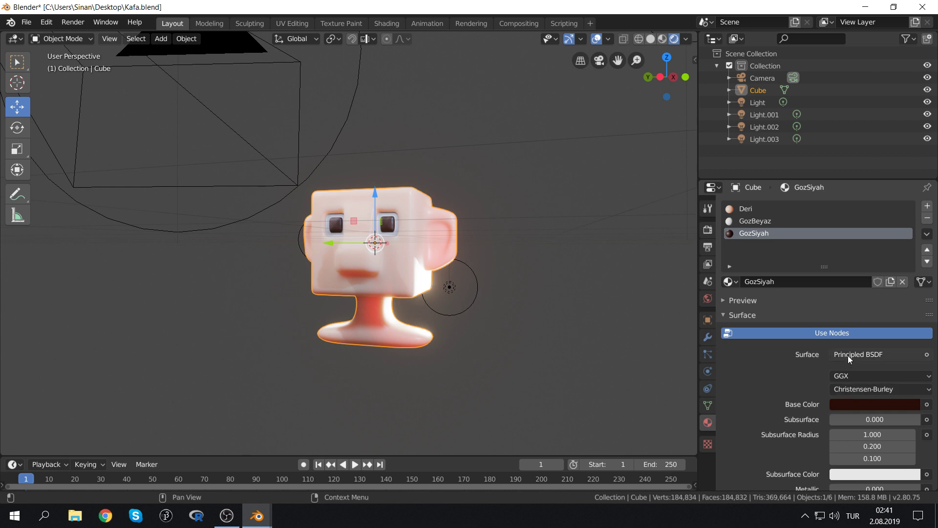
left_click(755, 222)
scroll(456, 213, "up", 2)
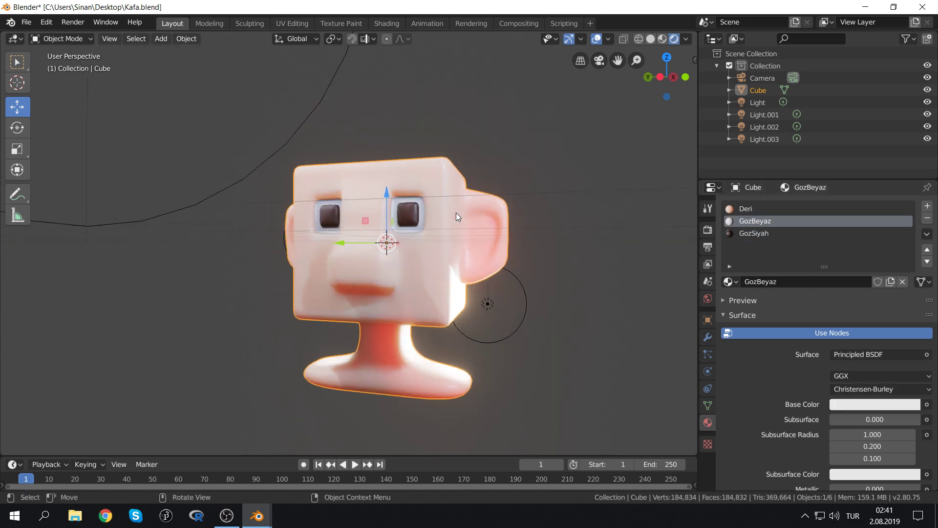
scroll(513, 229, "up", 3)
scroll(890, 414, "down", 2)
scroll(864, 357, "down", 1)
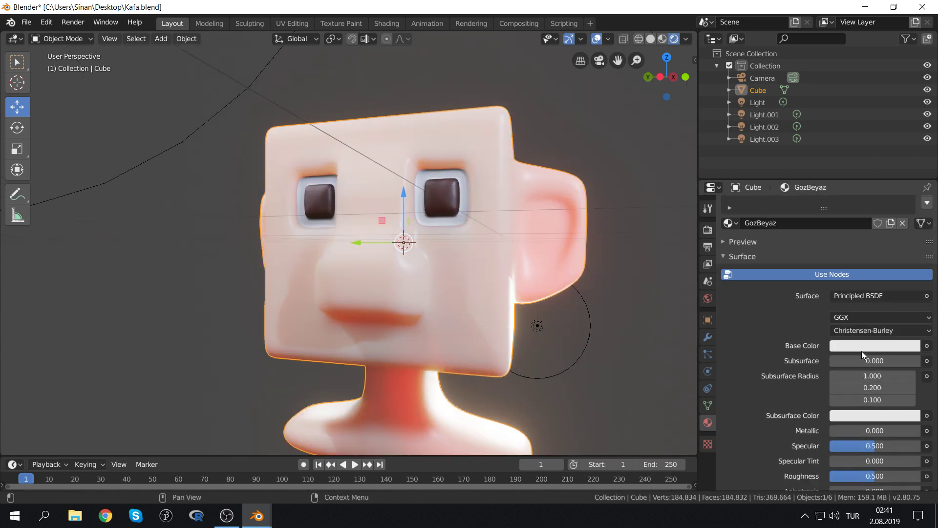
left_click(861, 349)
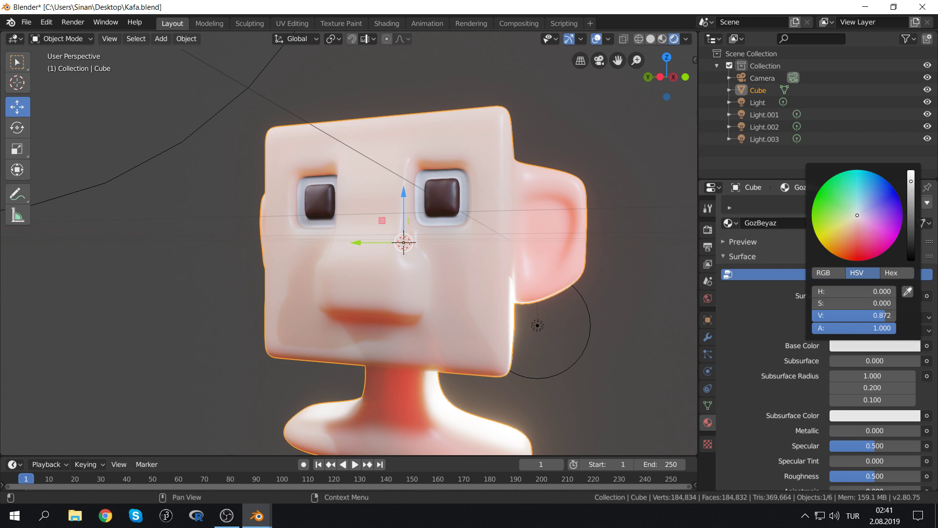
left_click_drag(912, 183, 911, 172)
scroll(816, 412, "up", 2)
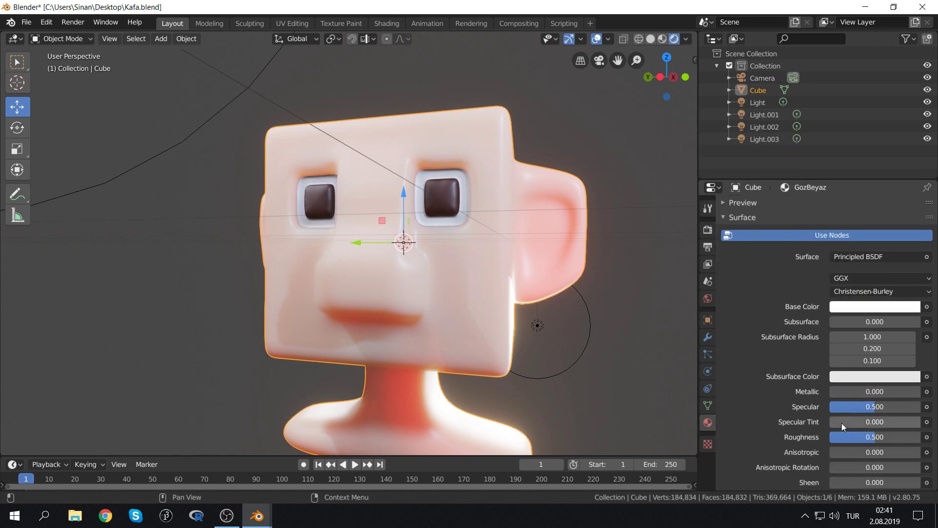
left_click_drag(872, 439, 830, 436)
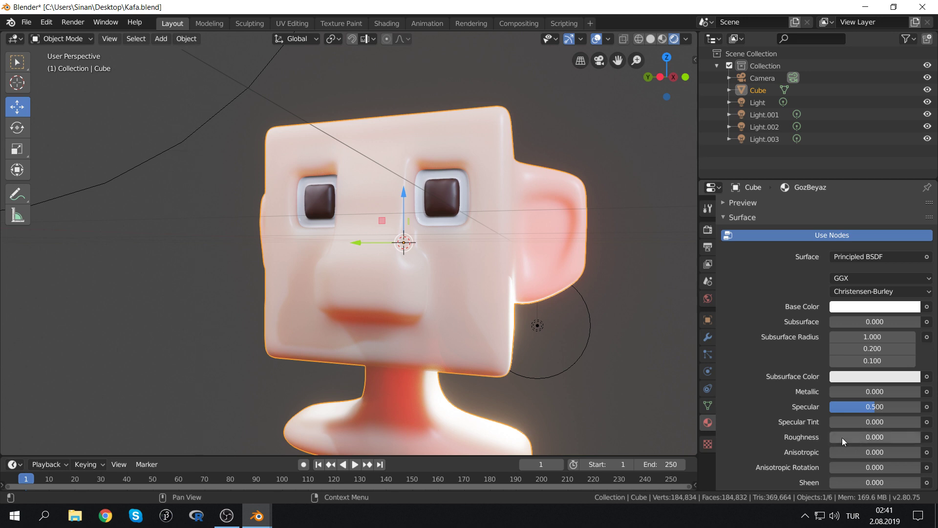
Set GozSiyah Roughness to 0, then raise it to 0.282
scroll(505, 234, "up", 3)
scroll(506, 233, "up", 1)
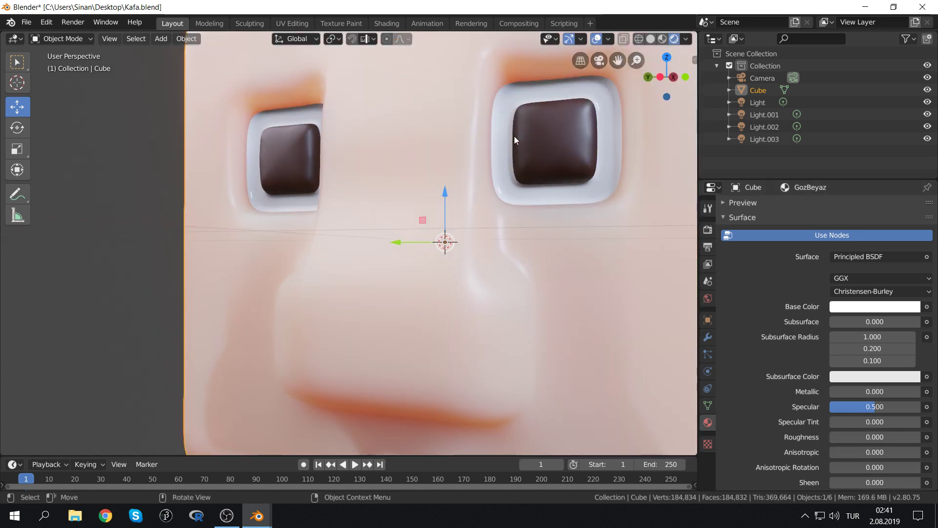
scroll(843, 358, "down", 3)
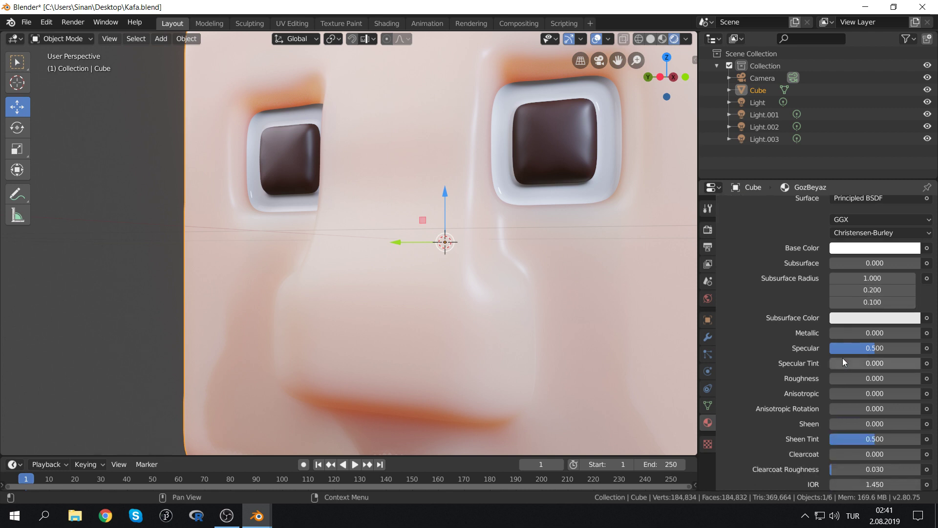
scroll(789, 245, "up", 8)
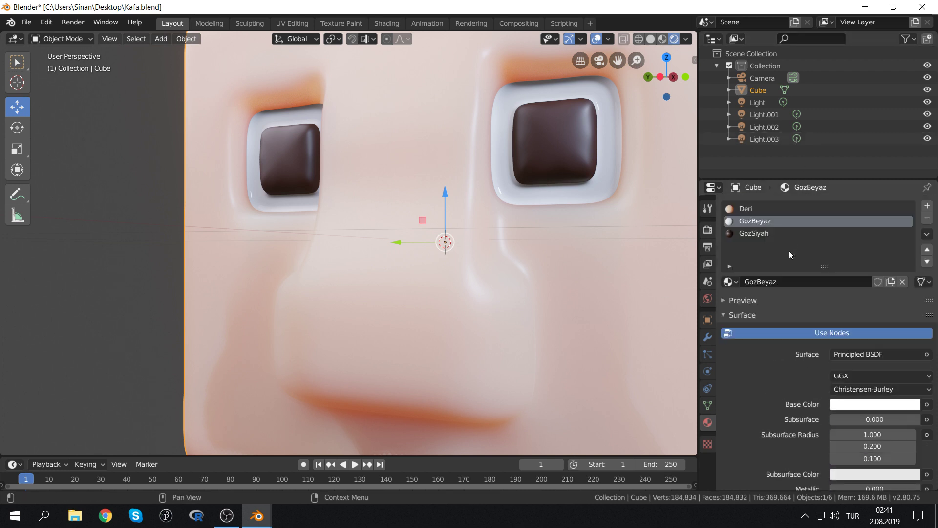
left_click(765, 233)
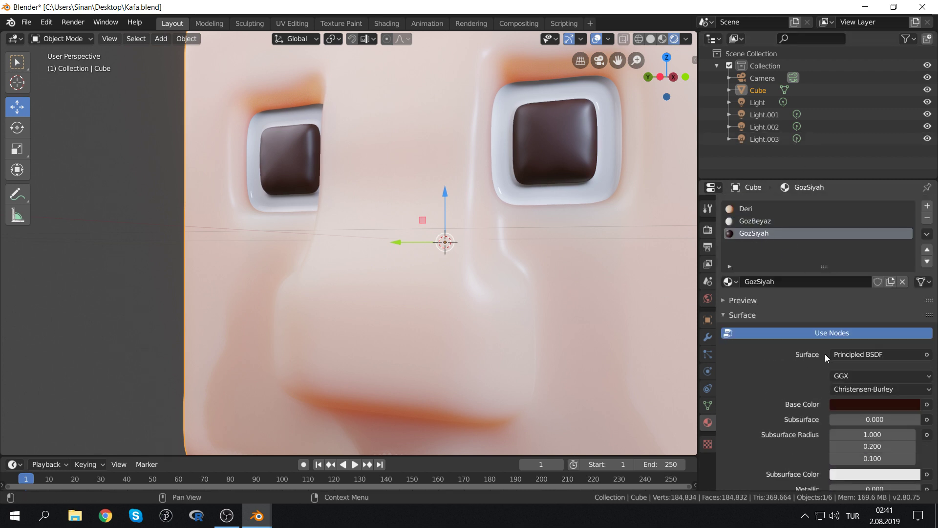
scroll(816, 370, "down", 4)
scroll(823, 394, "down", 4)
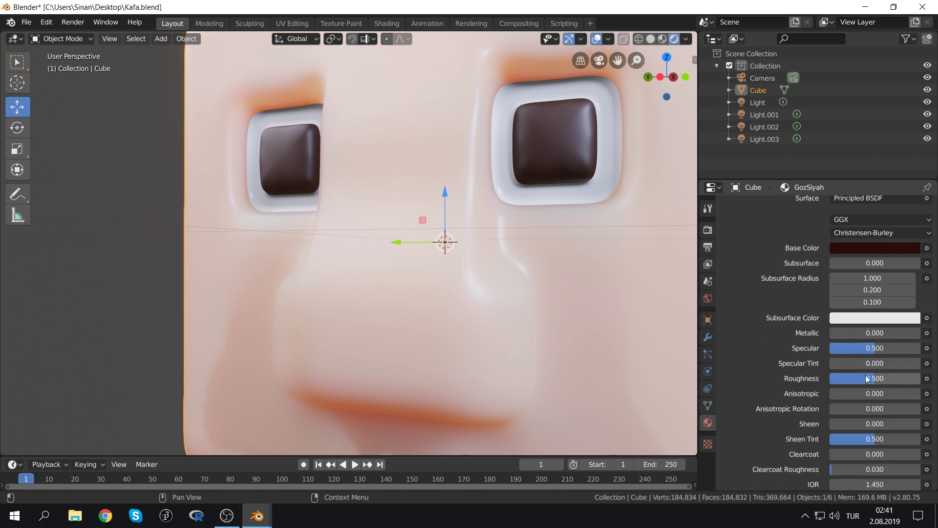
left_click_drag(850, 378, 830, 378)
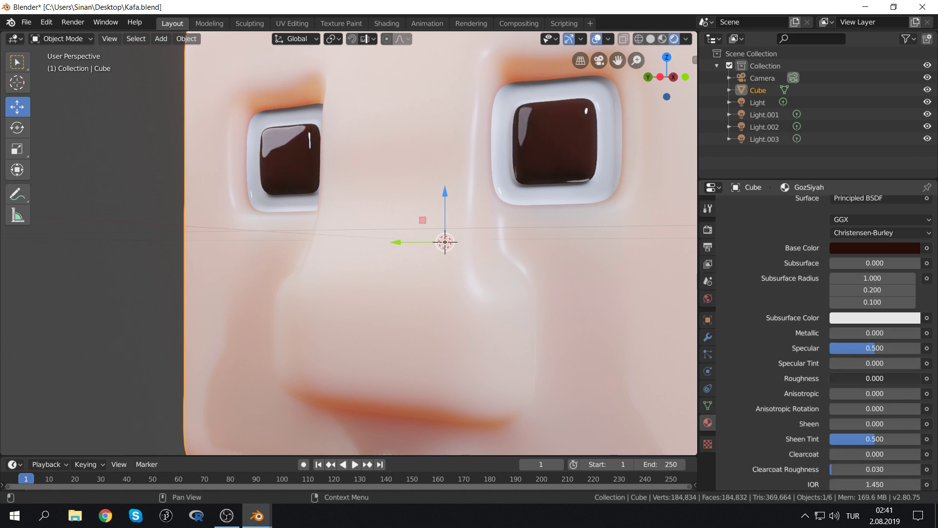
left_click_drag(831, 379, 855, 378)
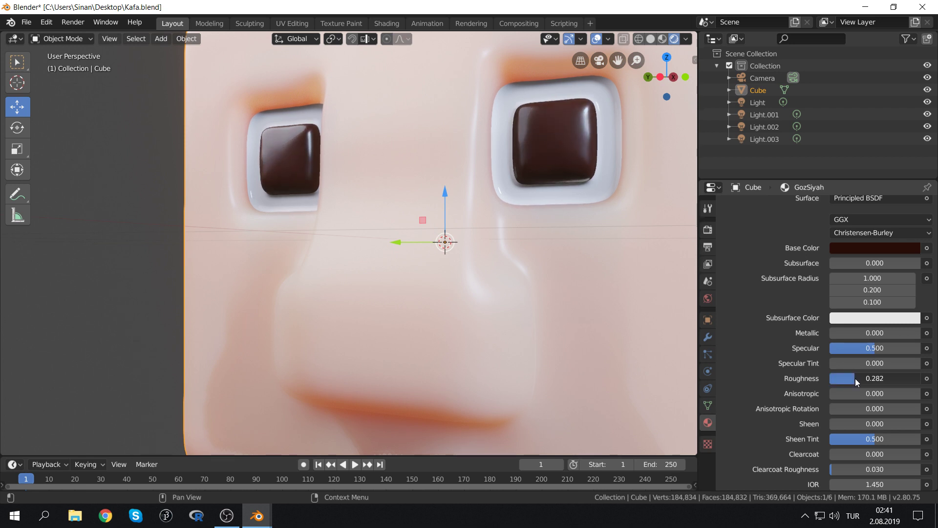
Orbit and zoom the view to check the eyes at an angle
scroll(853, 386, "down", 2)
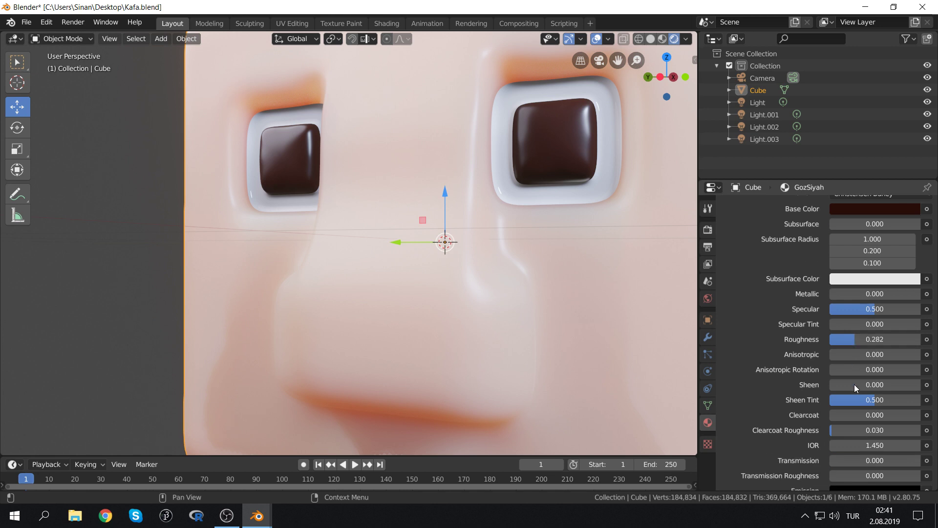
scroll(855, 387, "down", 2)
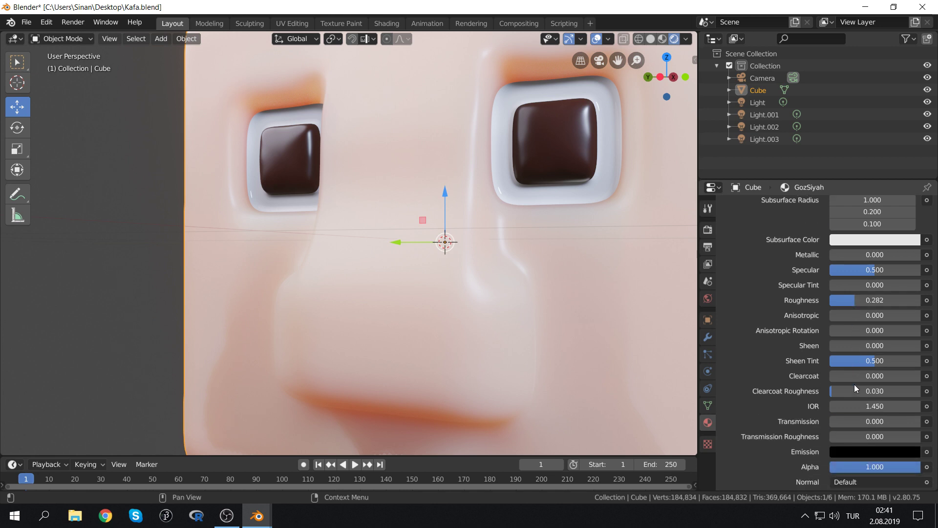
scroll(855, 384, "down", 4)
scroll(854, 384, "down", 2)
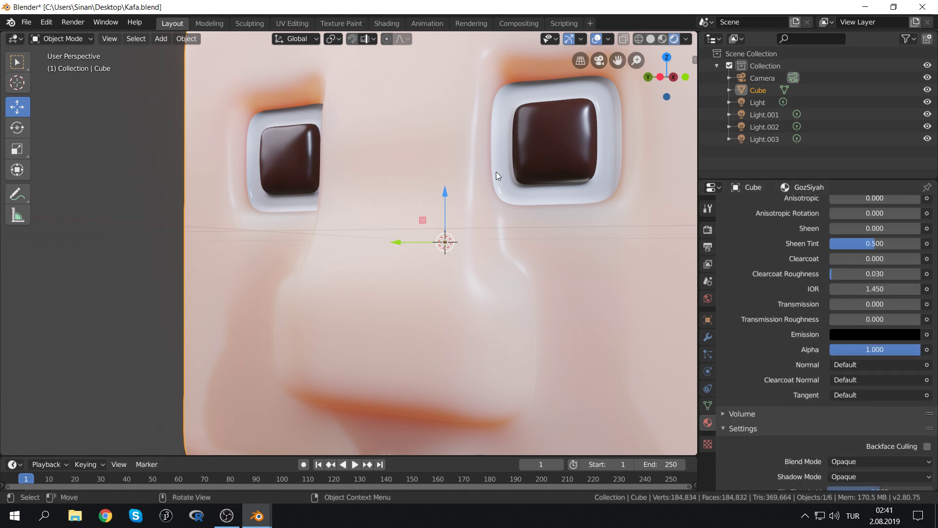
mouse_move(497, 172)
middle_mouse_down()
mouse_move(523, 178)
mouse_move(499, 179)
middle_mouse_up()
scroll(501, 183, "down", 5)
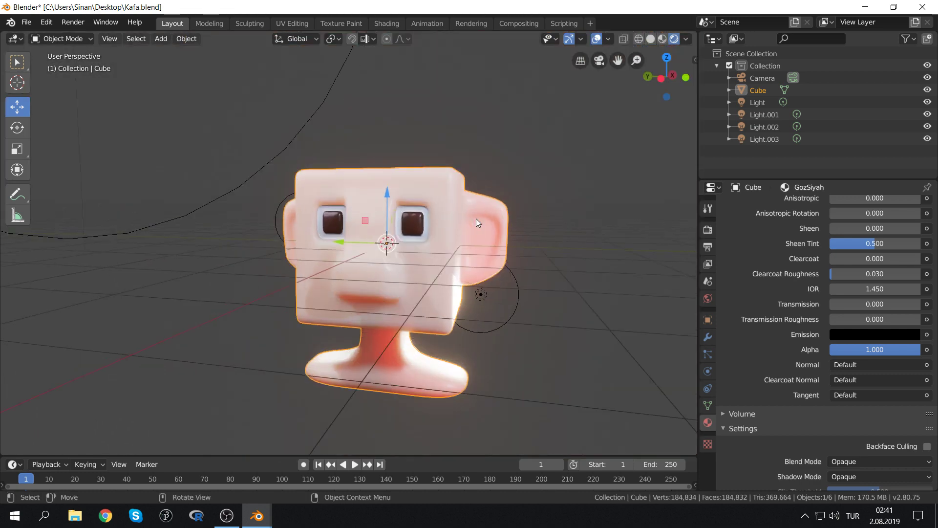
Orbit to face the head front-on and open the Add > Mesh menu
scroll(478, 222, "up", 3)
mouse_move(478, 222)
middle_mouse_down()
mouse_move(511, 215)
mouse_move(471, 227)
middle_mouse_up()
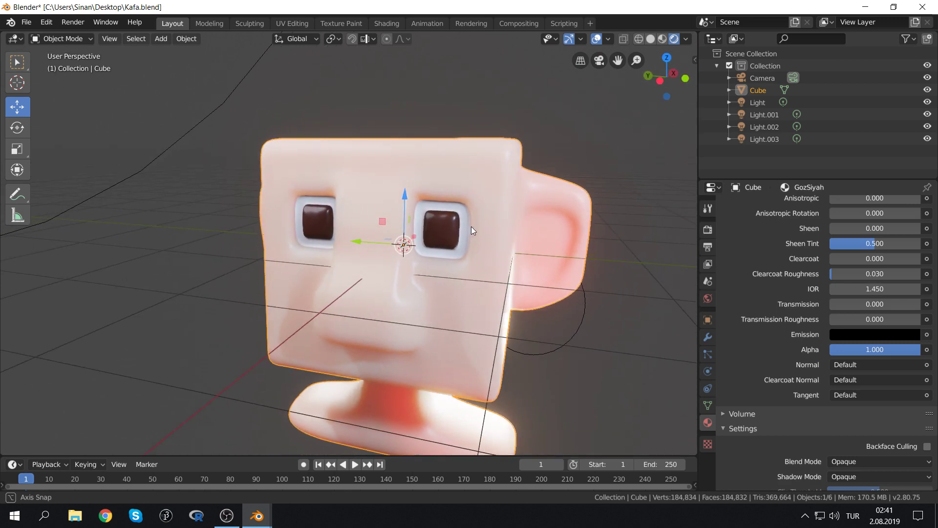
left_click(228, 516)
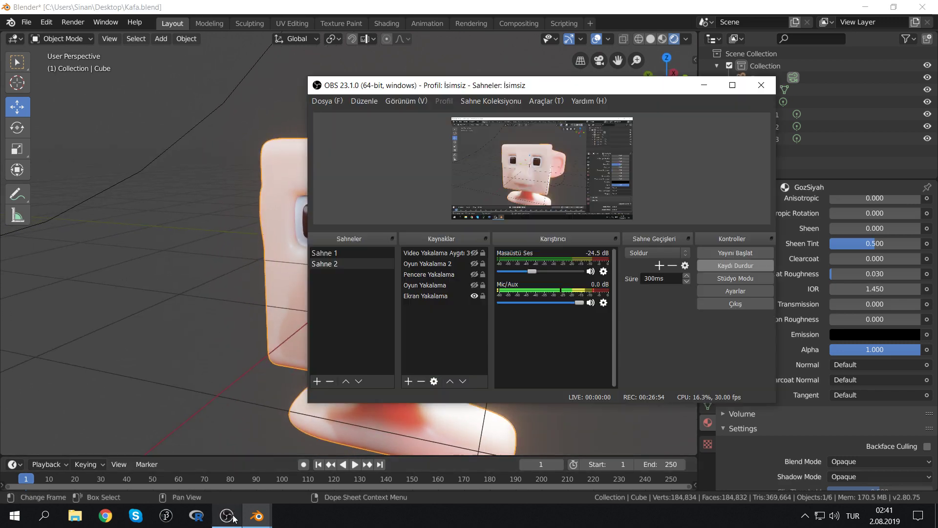
left_click(234, 518)
mouse_move(362, 267)
middle_mouse_down()
mouse_move(420, 259)
mouse_move(341, 268)
mouse_move(373, 268)
middle_mouse_up()
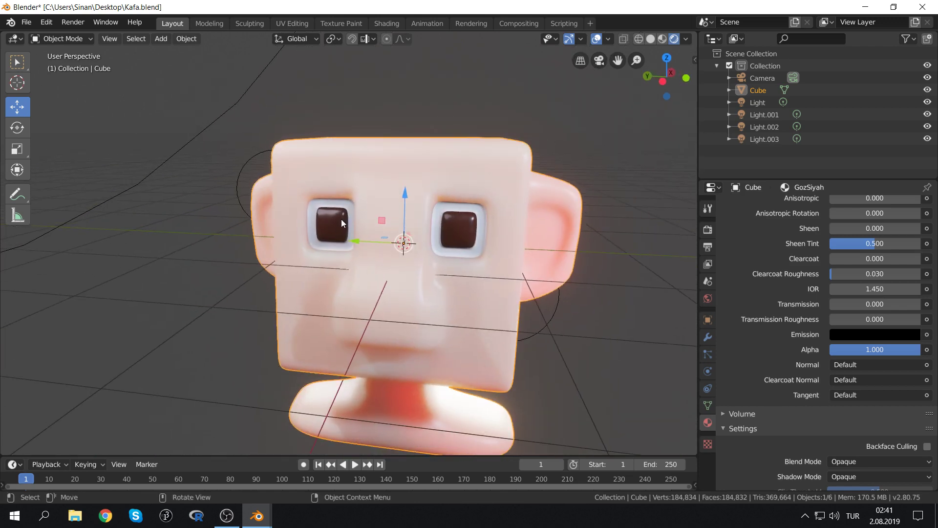
left_click(161, 39)
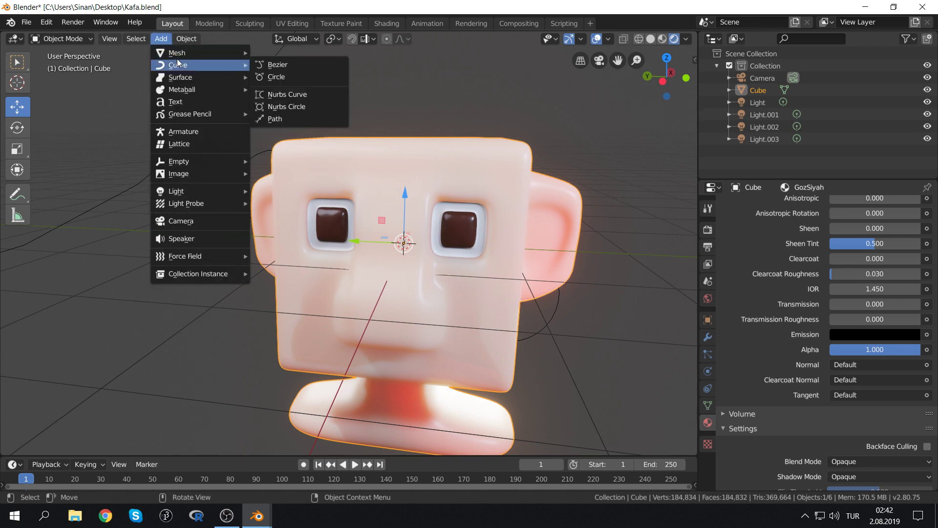
mouse_move(177, 52)
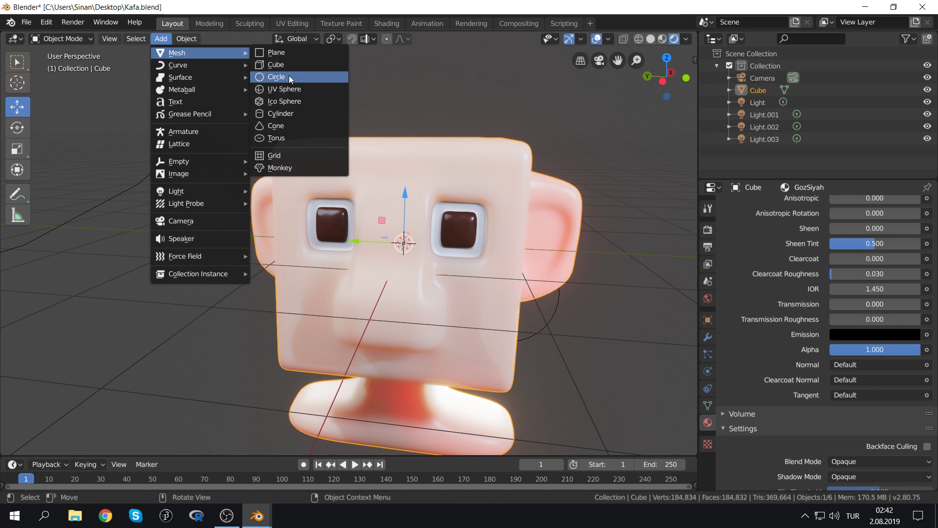
Add a mesh Circle and move it down around the head's base
left_click(289, 77)
mouse_move(317, 139)
middle_mouse_down()
mouse_move(486, 150)
mouse_move(279, 210)
middle_mouse_up()
left_click_drag(328, 221, 329, 223)
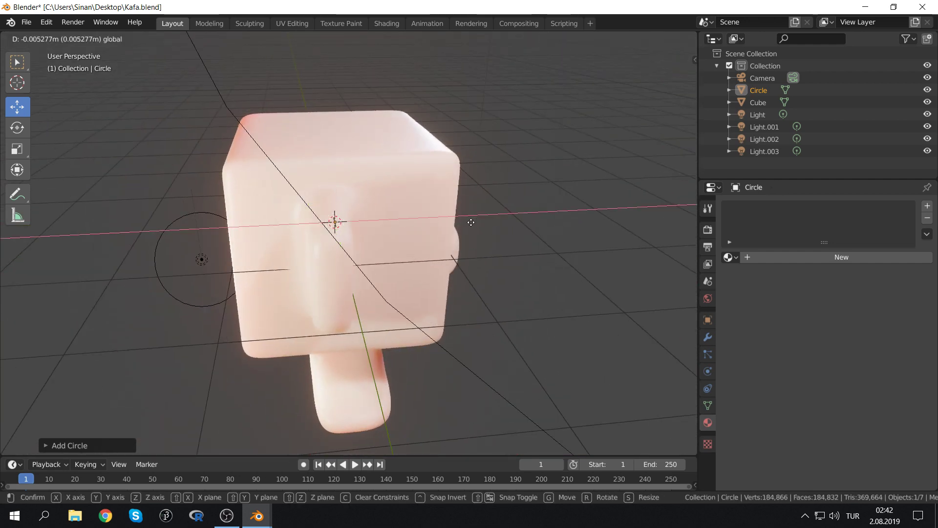
left_click(418, 239)
mouse_move(419, 240)
middle_mouse_down()
mouse_move(365, 230)
mouse_move(385, 240)
mouse_move(714, 254)
middle_mouse_up()
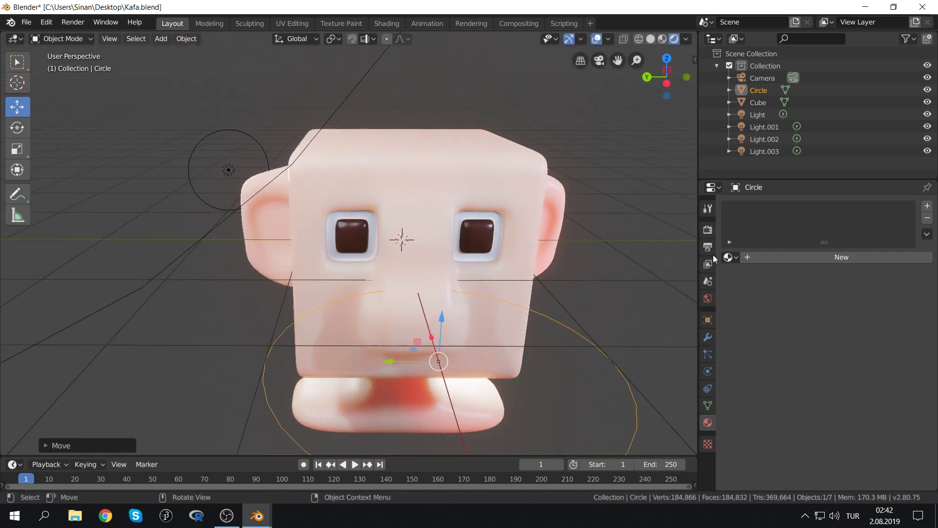
Show the Eevee Shadows settings in Render Properties
left_click(709, 230)
scroll(796, 289, "down", 2)
scroll(796, 292, "down", 5)
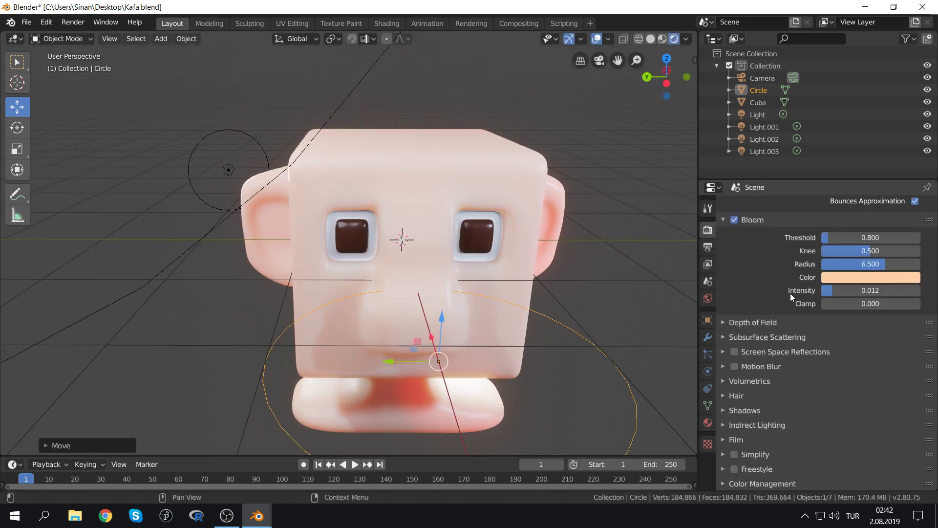
left_click(732, 410)
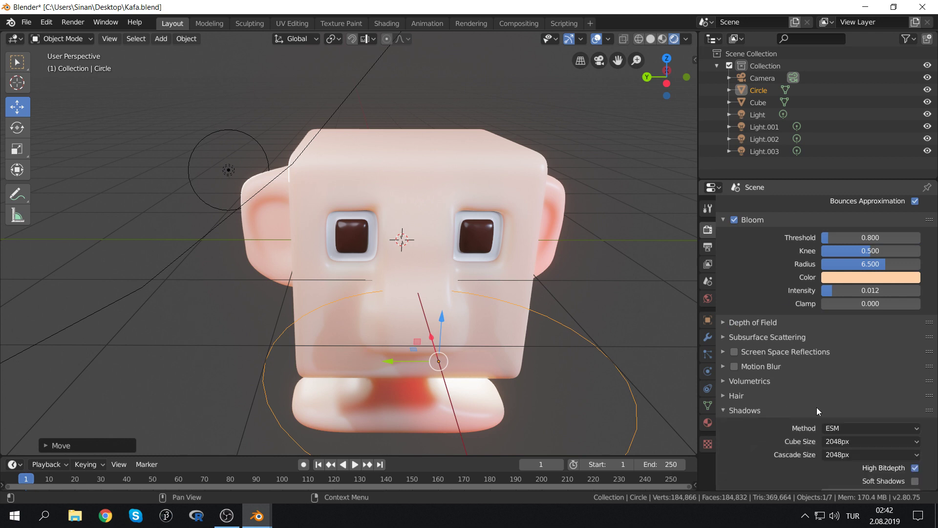
Lower the Eevee shadow Cube Size and Cascade Size from 2048px to 512px each
scroll(816, 407, "down", 4)
left_click(879, 353)
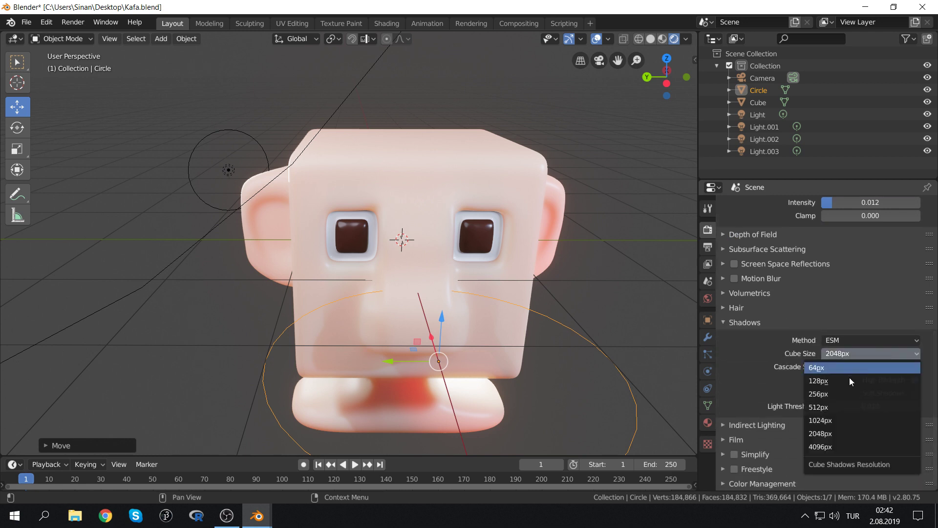
left_click(827, 407)
left_click(853, 365)
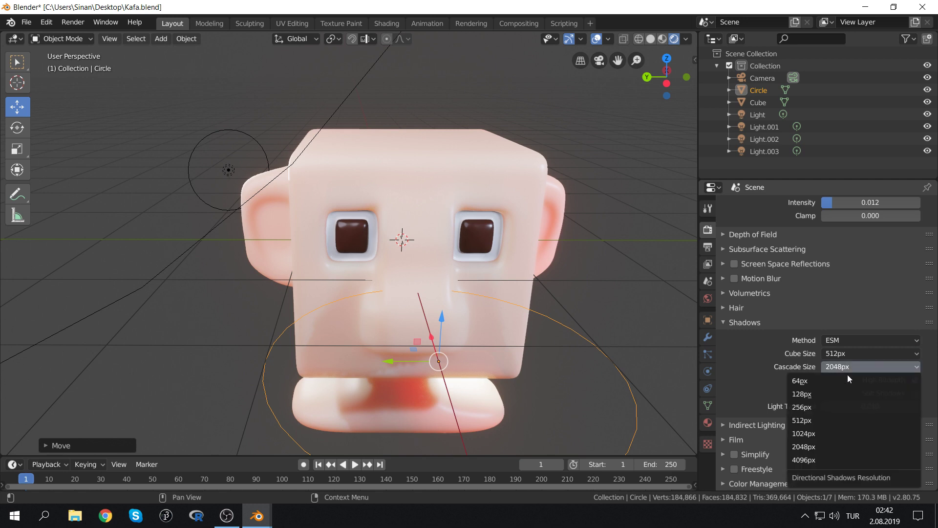
left_click(823, 418)
scroll(613, 263, "down", 3)
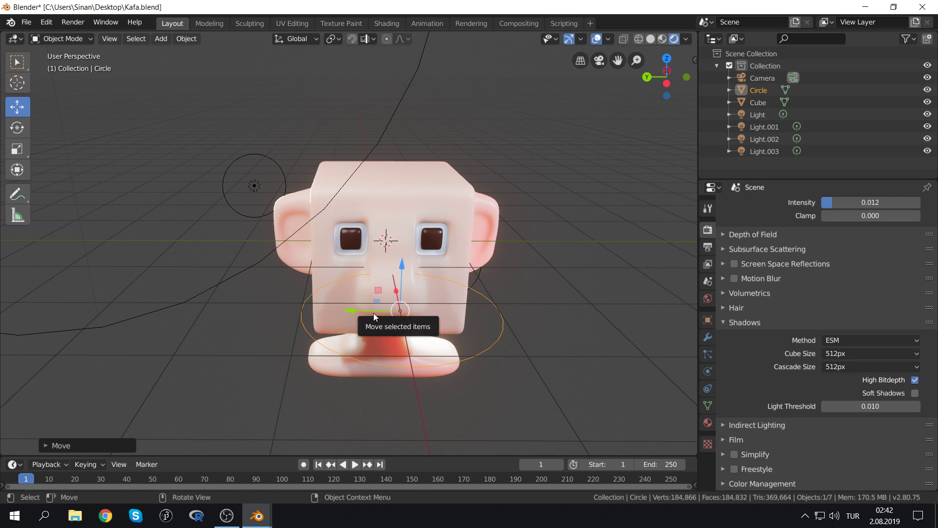
In Edit Mode, select all the circle's vertices and rotate them 90° about global Y
left_click(48, 39)
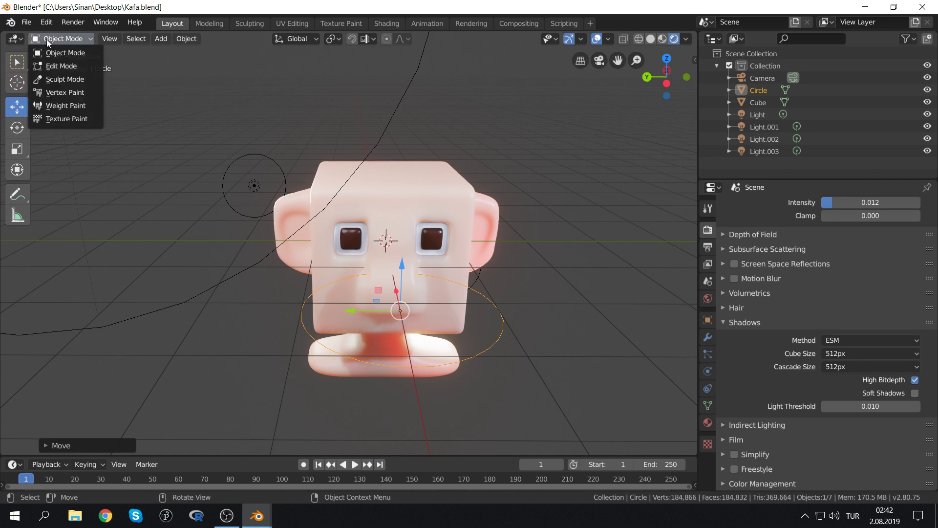
left_click(54, 68)
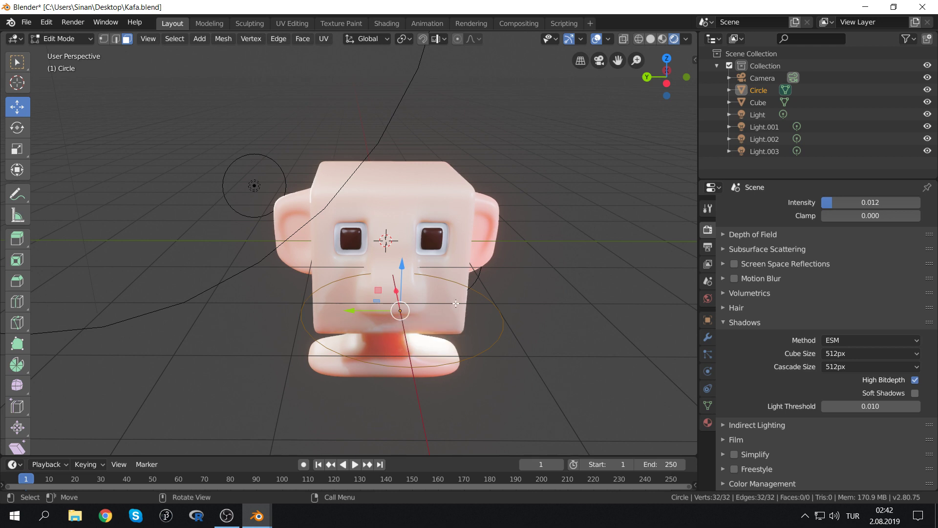
key("alt+a")
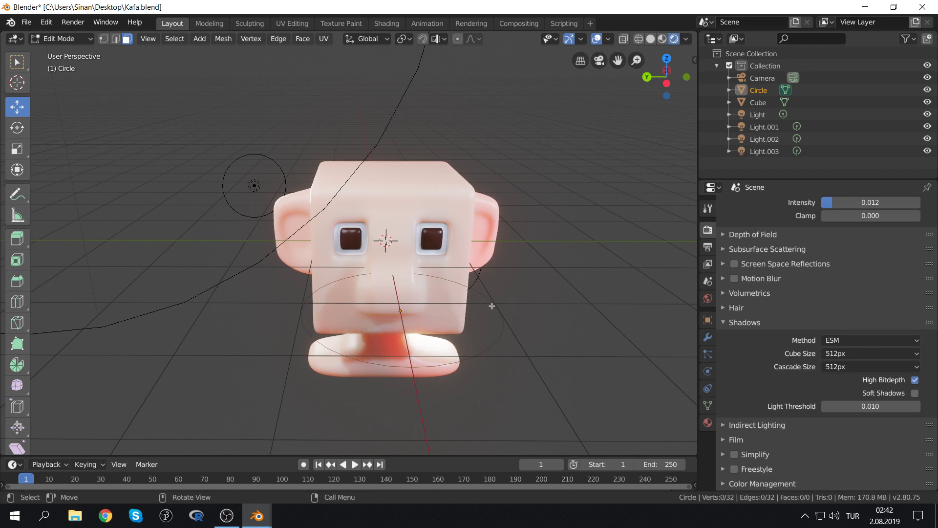
key("a")
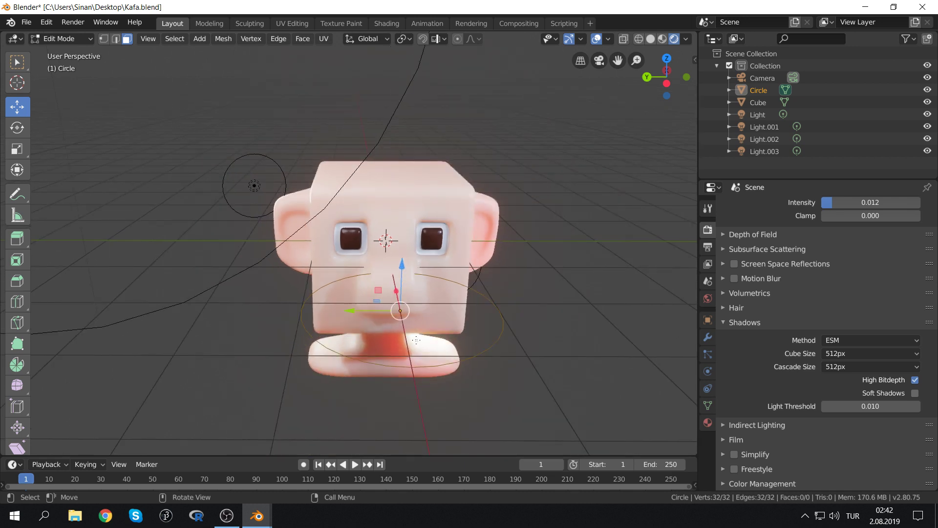
key("r")
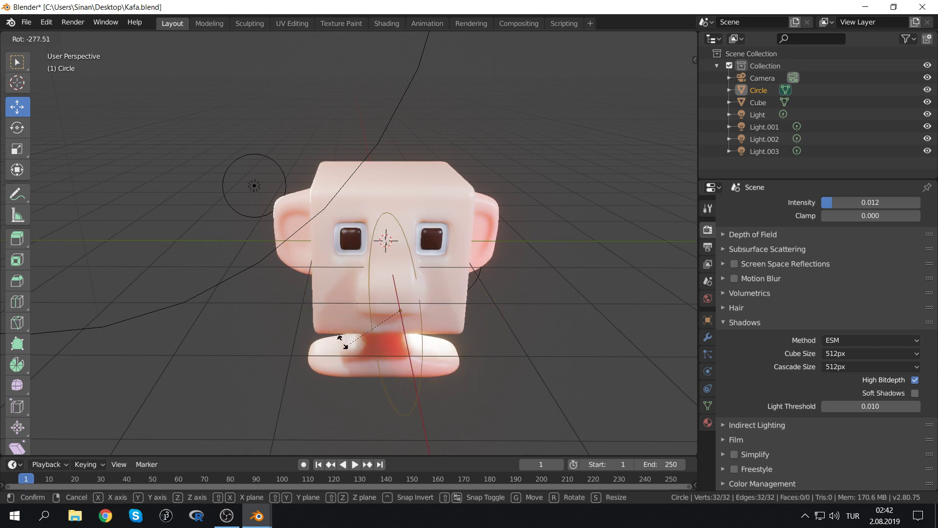
key("y")
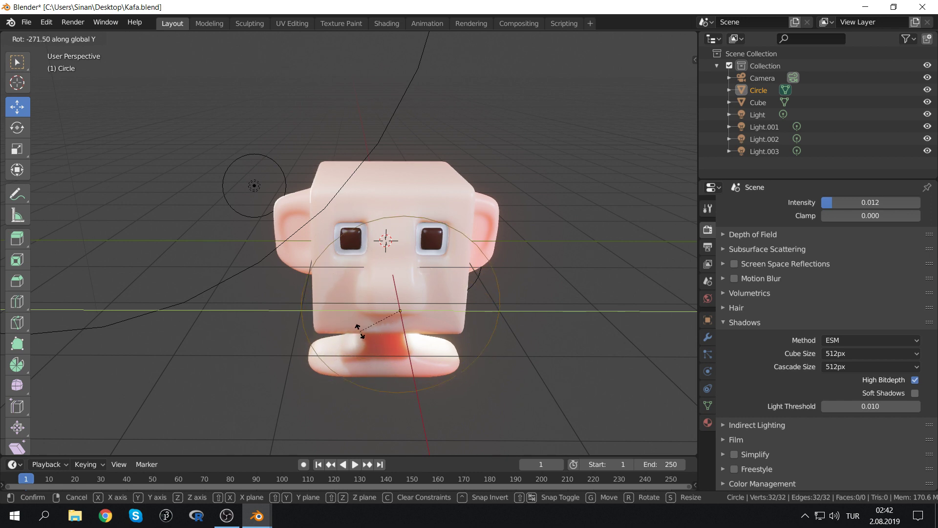
type("90")
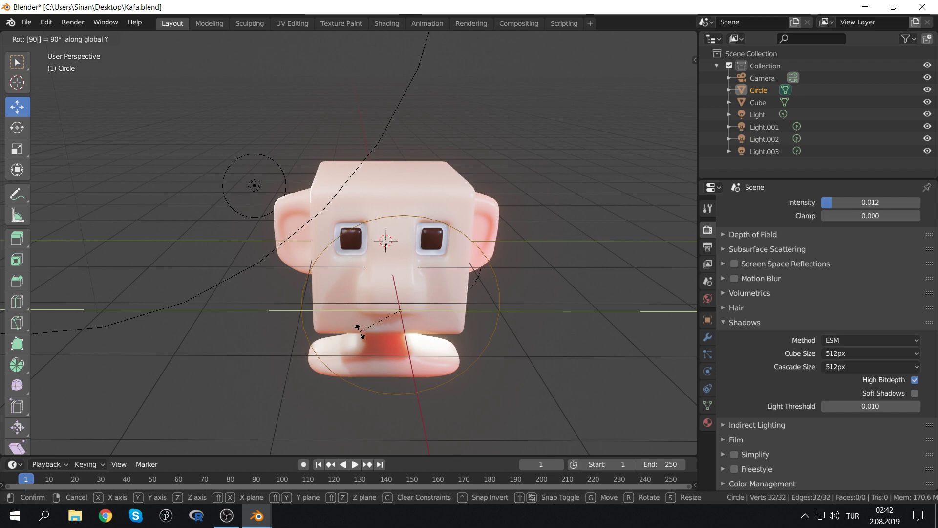
key("Return")
mouse_move(443, 303)
middle_mouse_down()
mouse_move(418, 290)
mouse_move(603, 291)
middle_mouse_up()
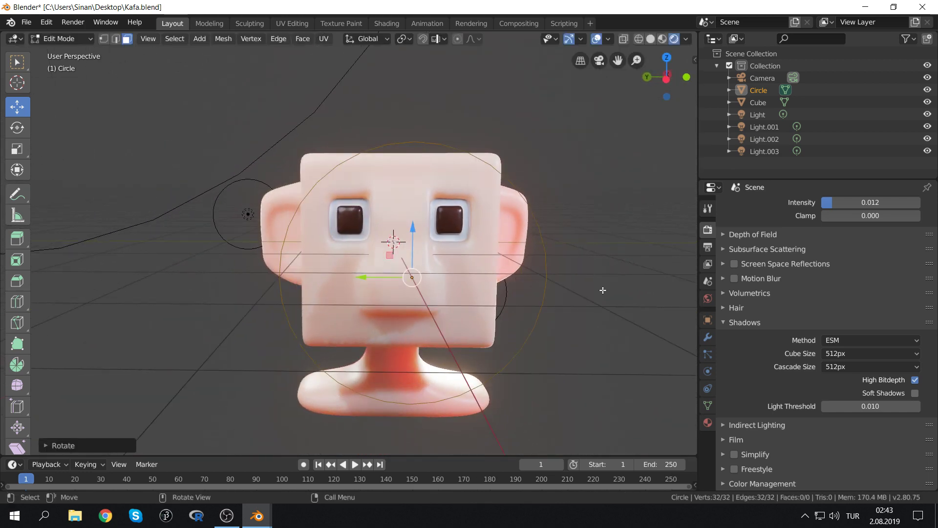
Add a Mirror modifier to the circle with the Y axis enabled
left_click(708, 339)
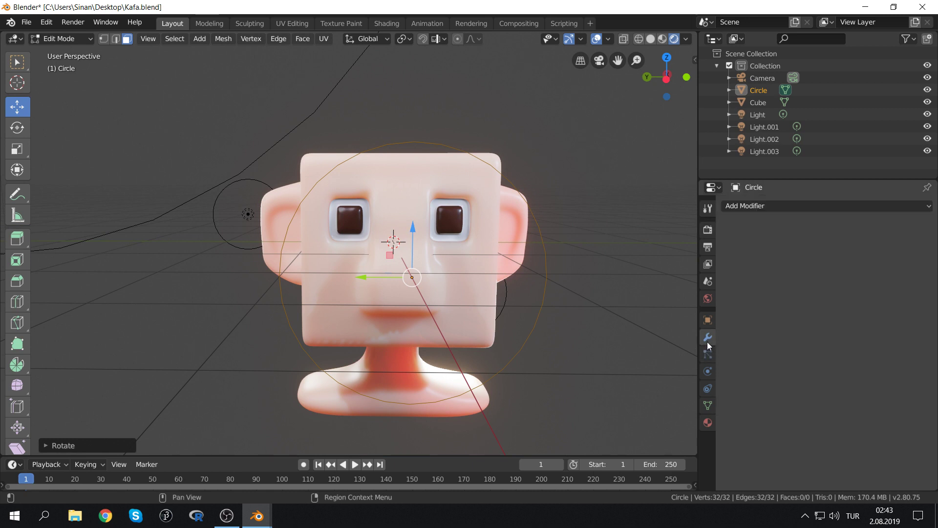
left_click(744, 211)
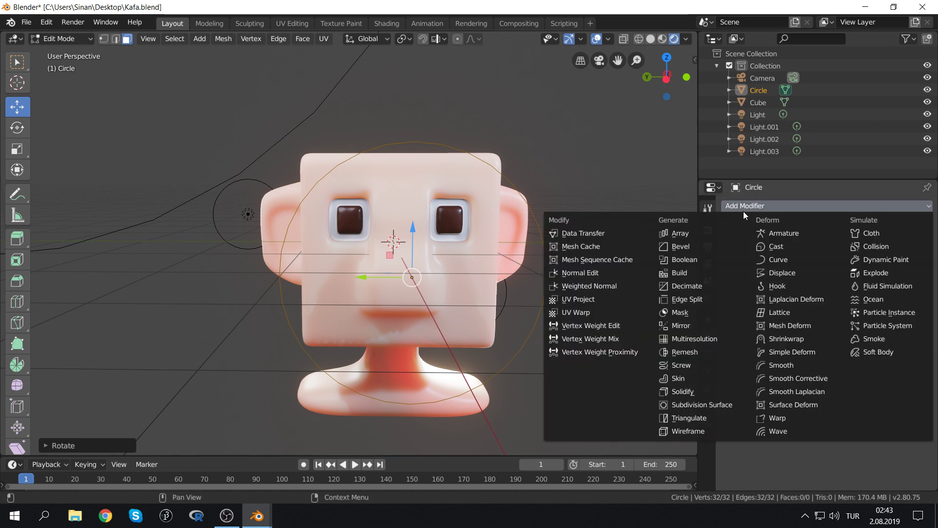
left_click(684, 326)
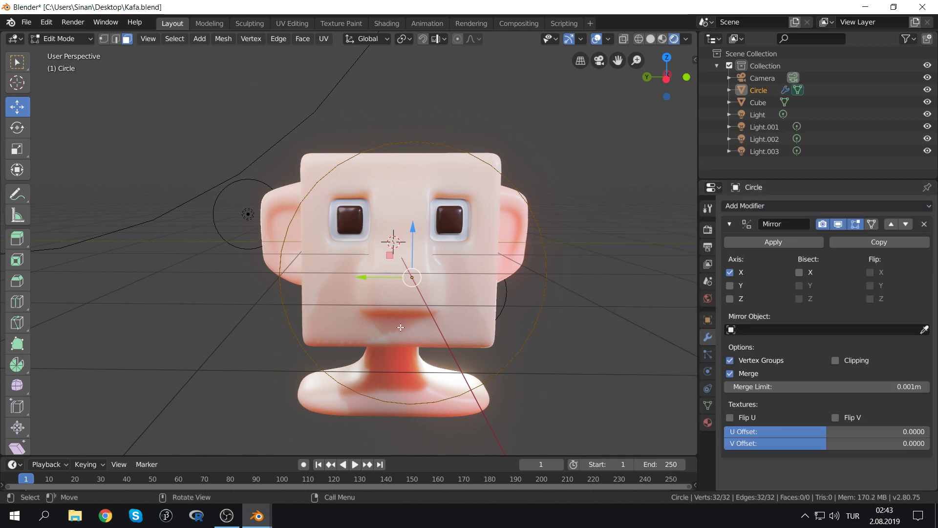
middle_click_drag(401, 327, 374, 263)
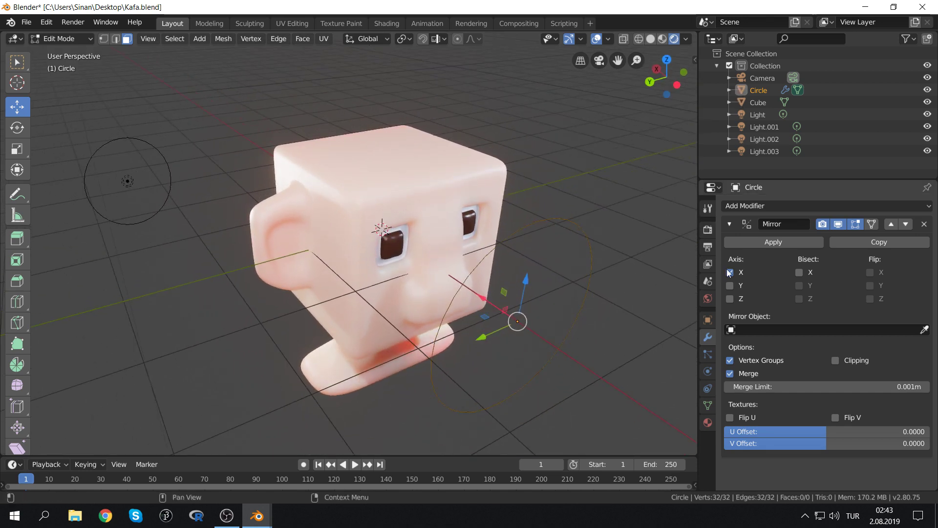
left_click(729, 286)
middle_click_drag(303, 303, 371, 293)
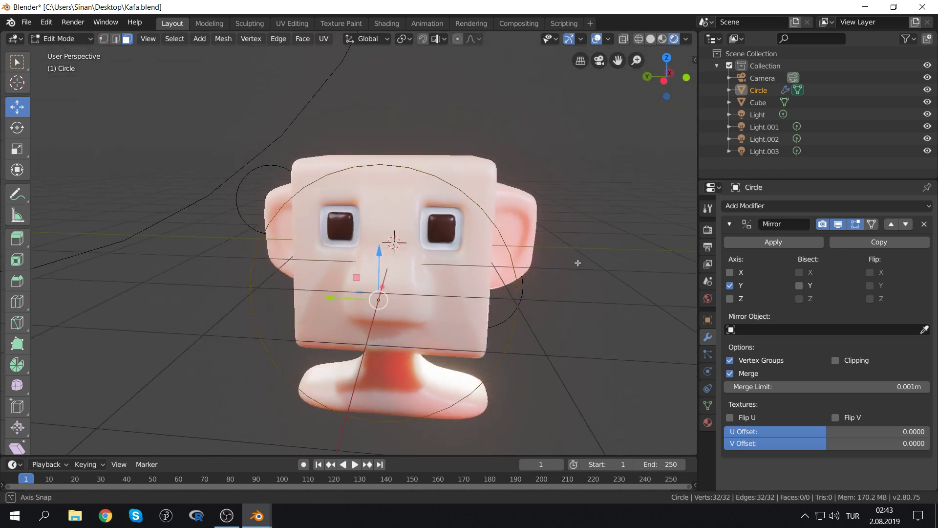
Move and shrink the circle, then slide the mirrored pair apart along Y
key("g")
key("y")
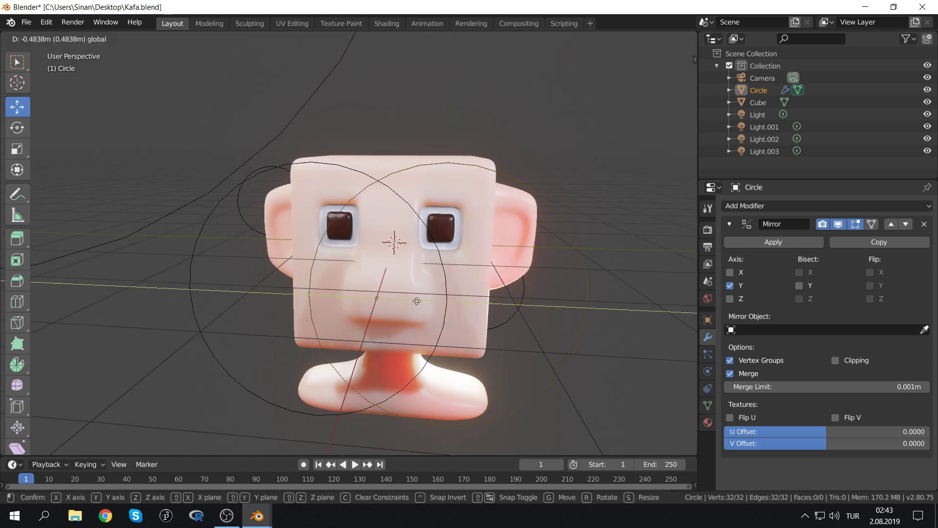
left_click(504, 309)
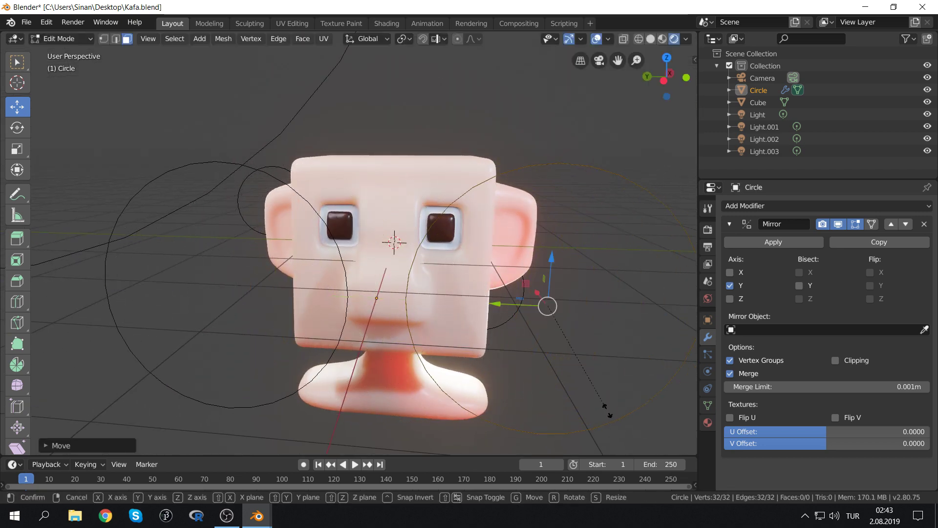
key("s")
left_click(551, 332)
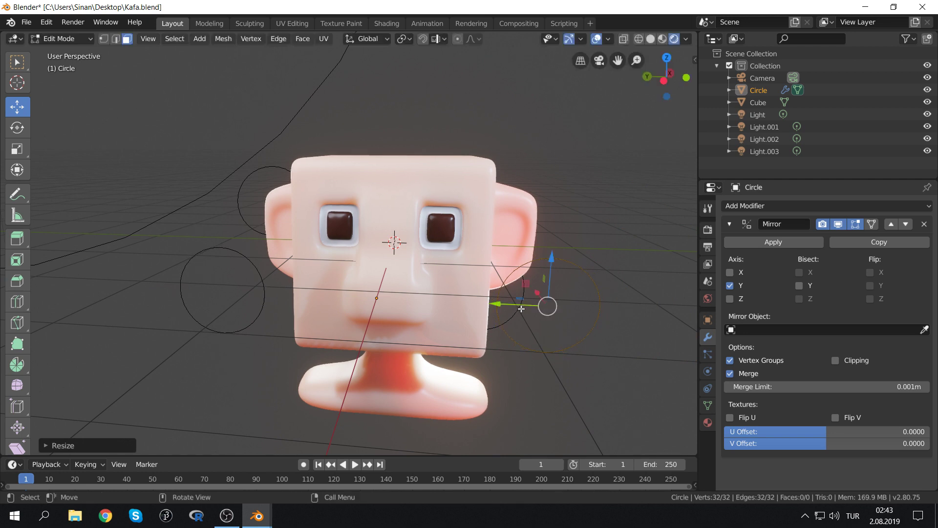
key("g")
key("y")
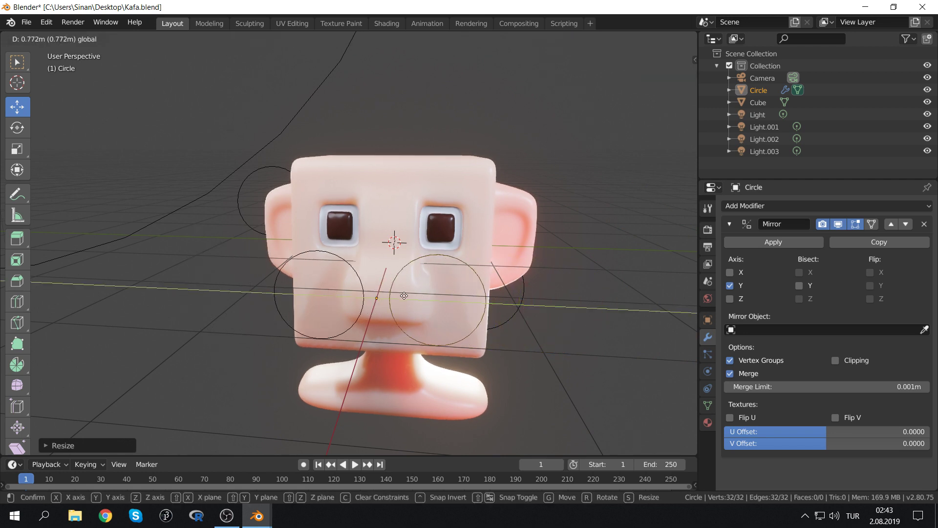
left_click(404, 295)
middle_click_drag(405, 295, 247, 300)
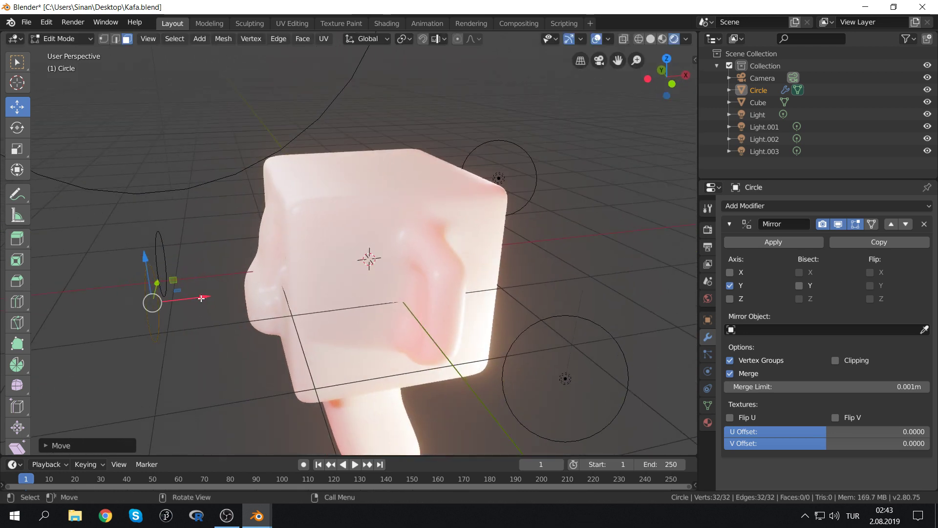
Move the circle object in Object Mode so each mirrored ring surrounds an eye, then return to Edit Mode
key("Tab")
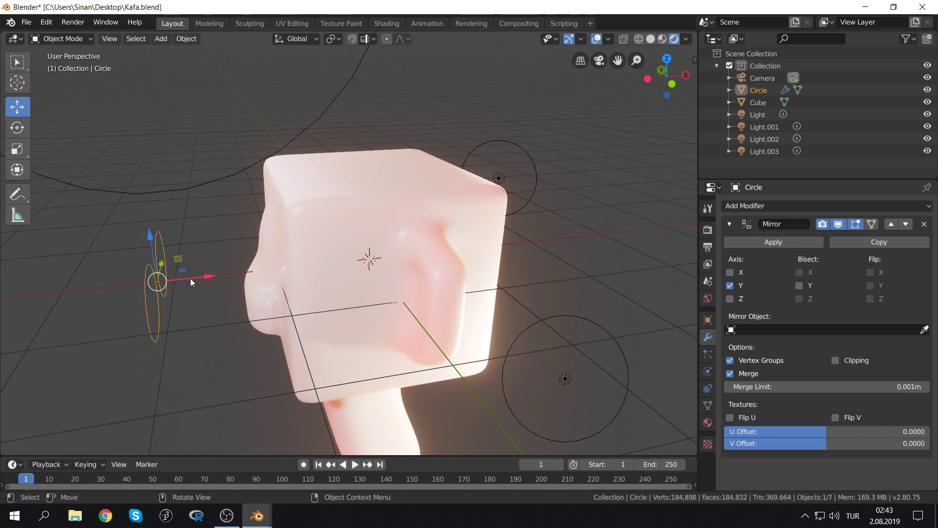
left_click_drag(190, 279, 260, 277)
middle_click_drag(260, 277, 318, 259)
key("g")
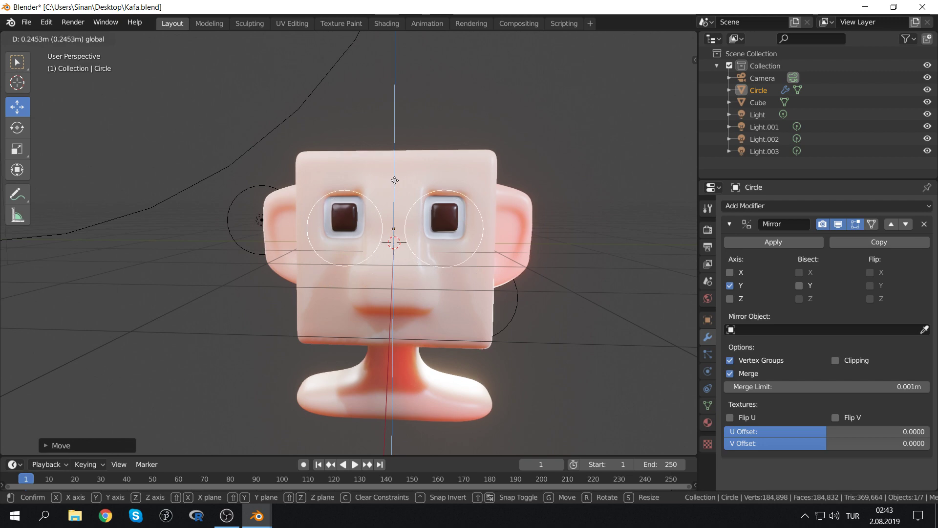
left_click(395, 181)
mouse_move(395, 181)
middle_mouse_down()
mouse_move(380, 213)
mouse_move(251, 270)
middle_mouse_up()
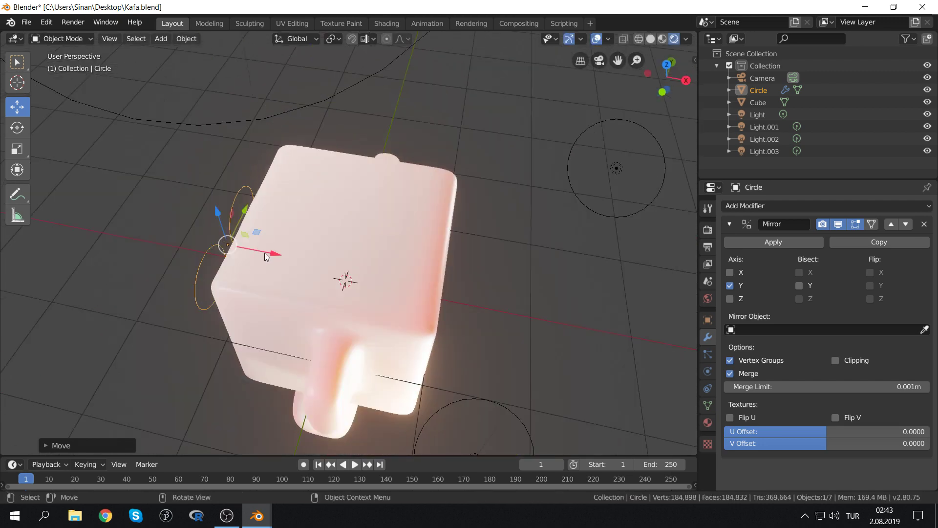
left_click_drag(267, 257, 275, 254)
mouse_move(274, 254)
middle_mouse_down()
mouse_move(219, 242)
mouse_move(265, 225)
mouse_move(287, 188)
mouse_move(295, 206)
mouse_move(438, 214)
middle_mouse_up()
key("Tab")
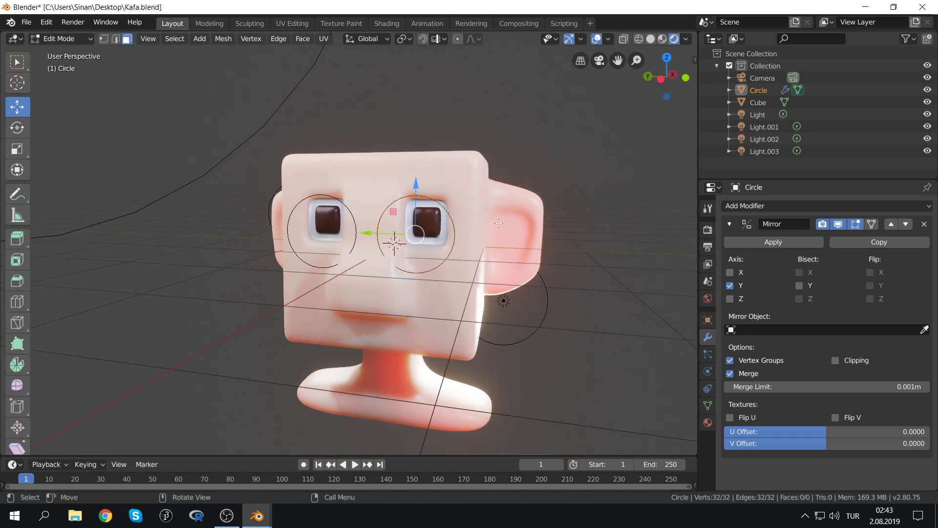
scroll(406, 188, "up", 4)
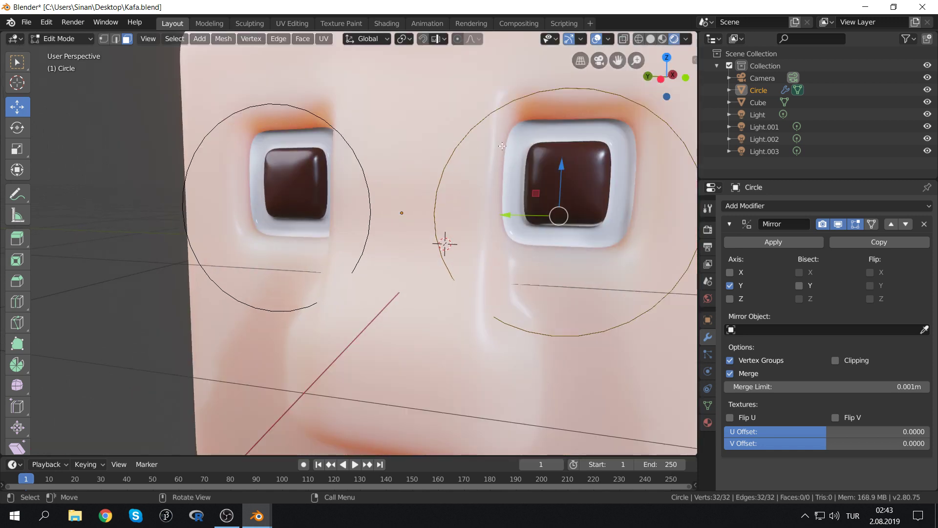
Fill each circle with a face and extrude it into a thick disc
right_click(471, 131)
middle_click_drag(538, 194, 487, 242)
left_click_drag(440, 293, 467, 249)
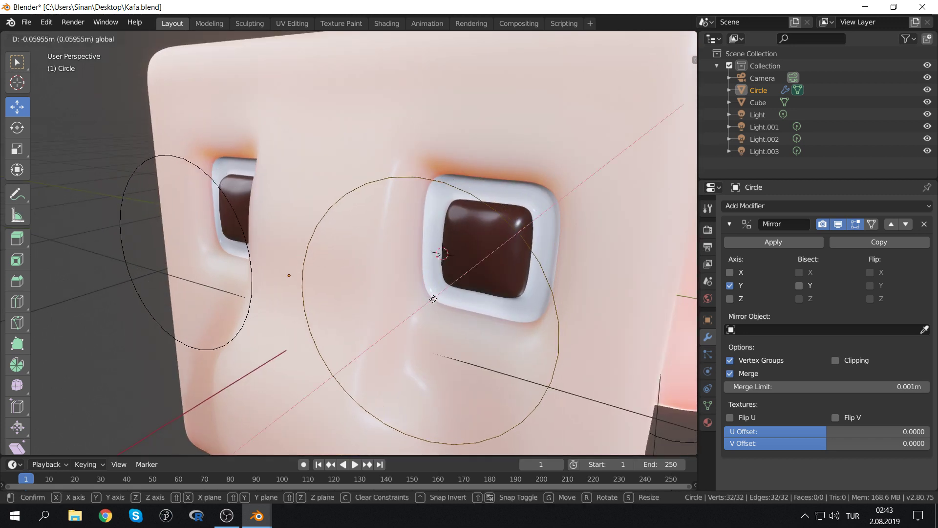
key("f")
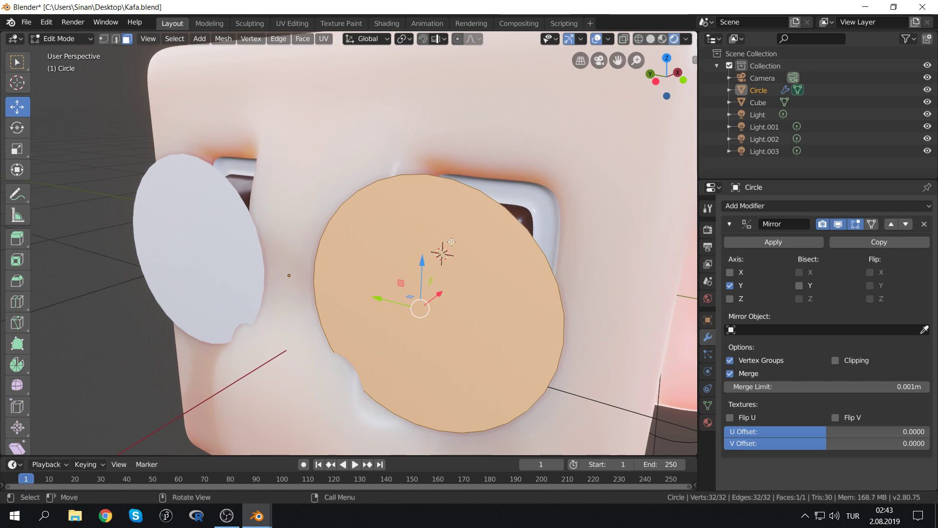
mouse_move(451, 241)
middle_mouse_down()
mouse_move(157, 243)
mouse_move(274, 249)
middle_mouse_up()
key("e")
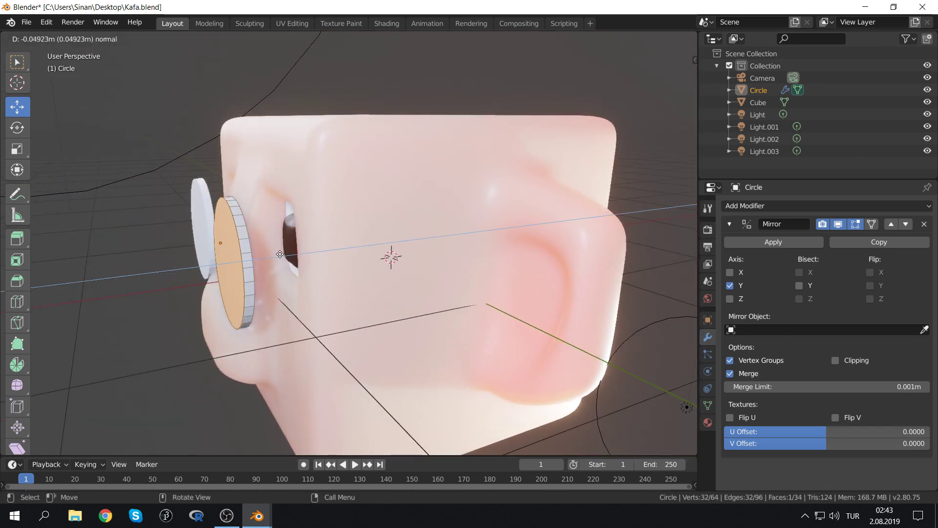
left_click(280, 254)
middle_click_drag(229, 252, 379, 207)
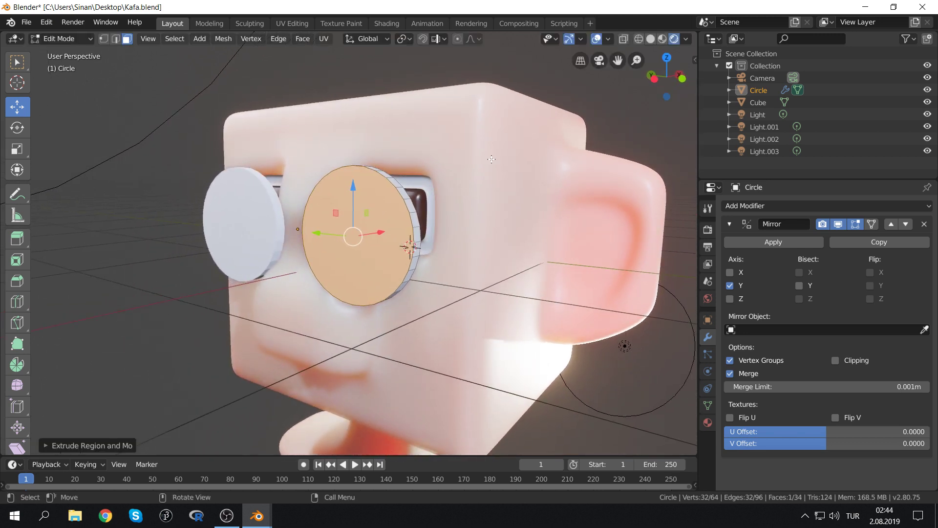
Inset the disc face to form a rim and extrude the inner lens face
key("i")
left_click(484, 166)
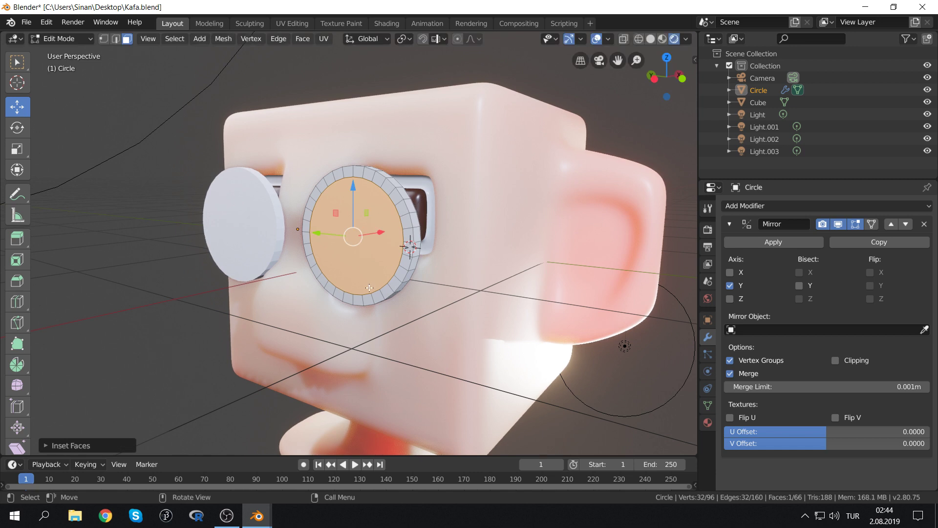
key("e")
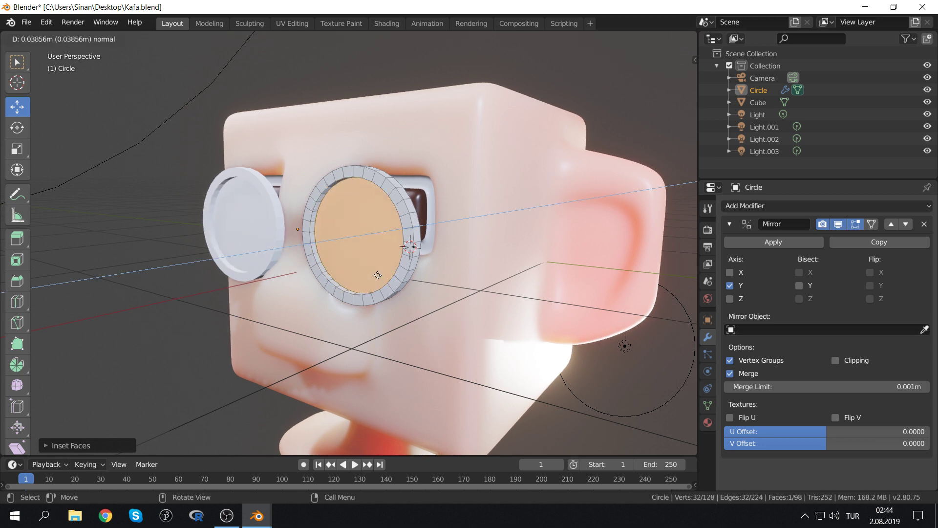
left_click(377, 274)
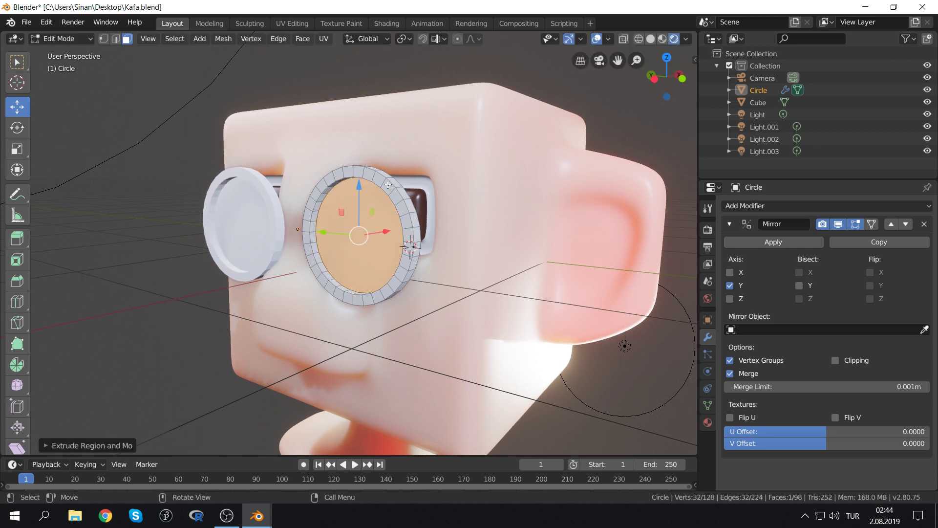
mouse_move(378, 273)
middle_mouse_down()
mouse_move(371, 192)
mouse_move(329, 199)
middle_mouse_up()
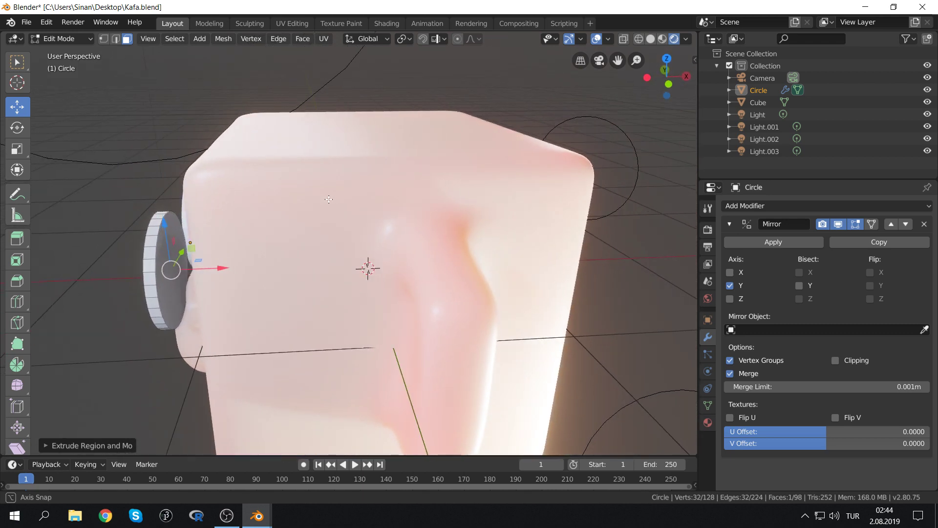
Return to Object Mode and hide the cube head, leaving only the lens discs
left_click(81, 40)
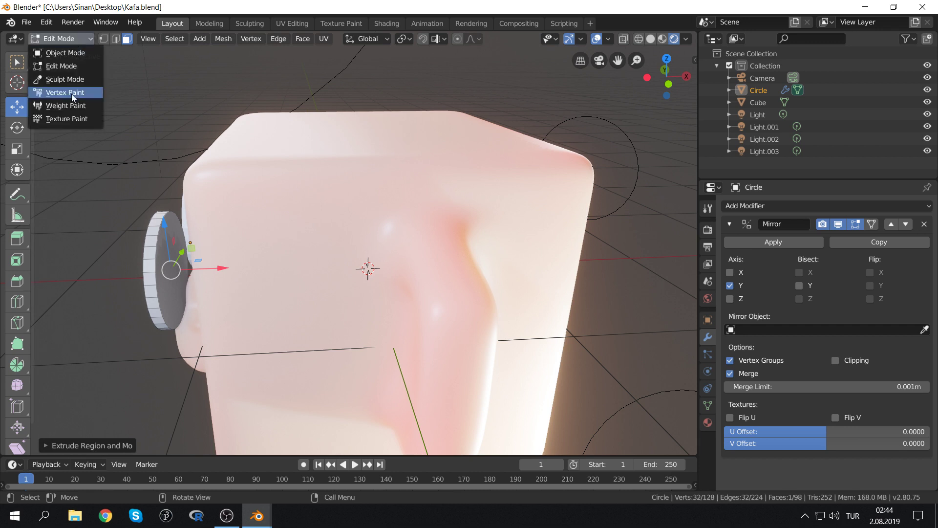
left_click(69, 53)
left_click(315, 187)
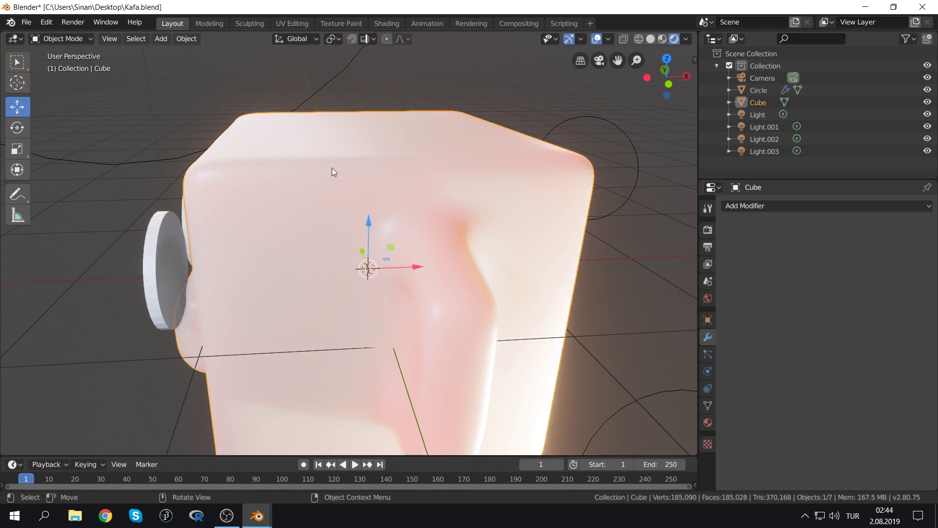
key("h")
mouse_move(333, 169)
middle_mouse_down()
mouse_move(323, 201)
mouse_move(274, 195)
mouse_move(238, 175)
mouse_move(376, 193)
middle_mouse_up()
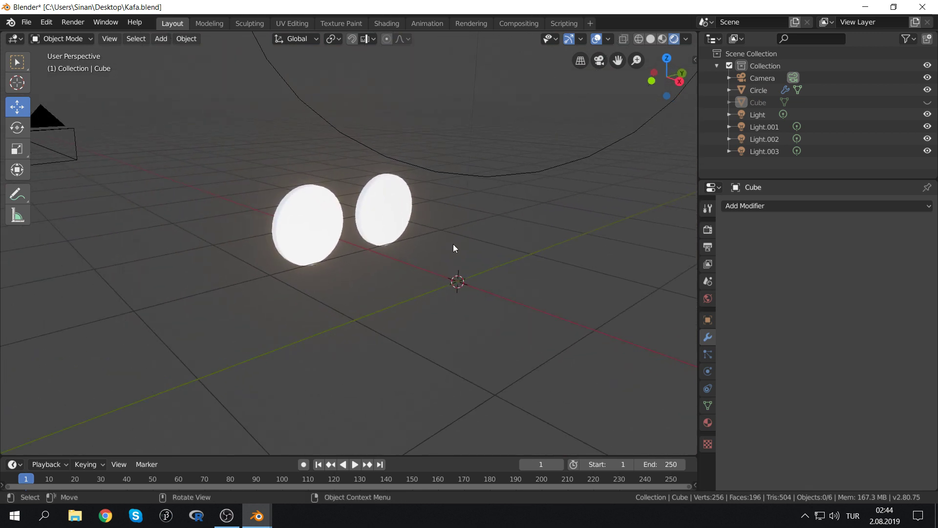
mouse_move(453, 245)
middle_mouse_down()
mouse_move(316, 210)
mouse_move(299, 189)
mouse_move(373, 192)
mouse_move(339, 207)
mouse_move(461, 254)
mouse_move(440, 255)
mouse_move(429, 237)
middle_mouse_up()
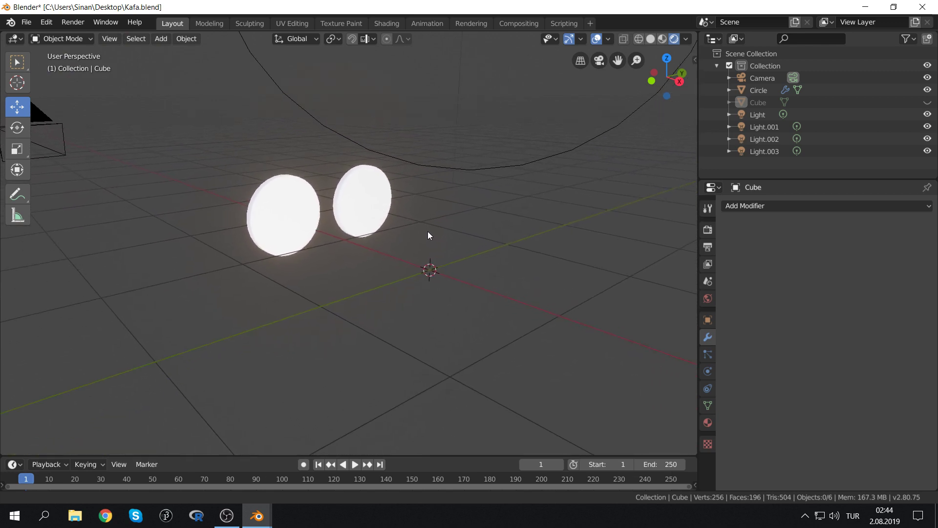
scroll(346, 189, "up", 3)
In the circle's Edit Mode, delete the disc's front lens face to leave hollow rims
left_click(249, 171)
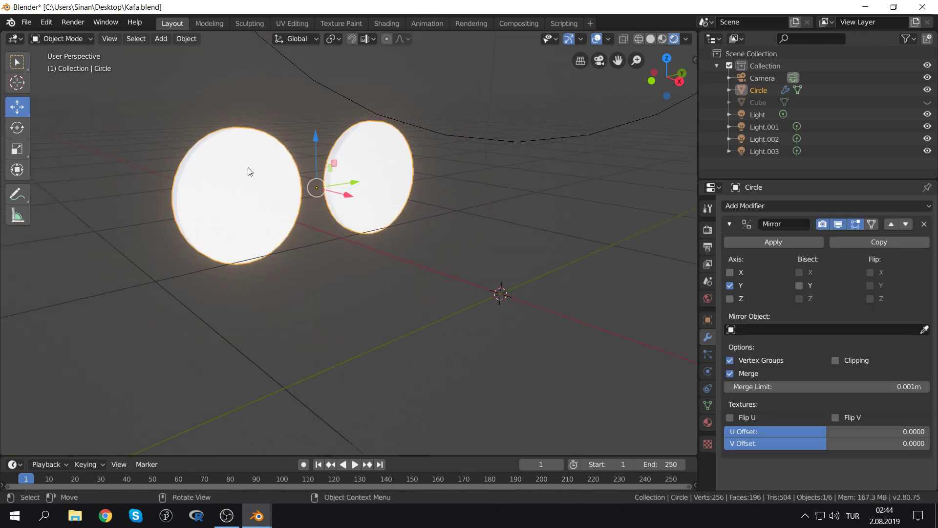
key("Tab")
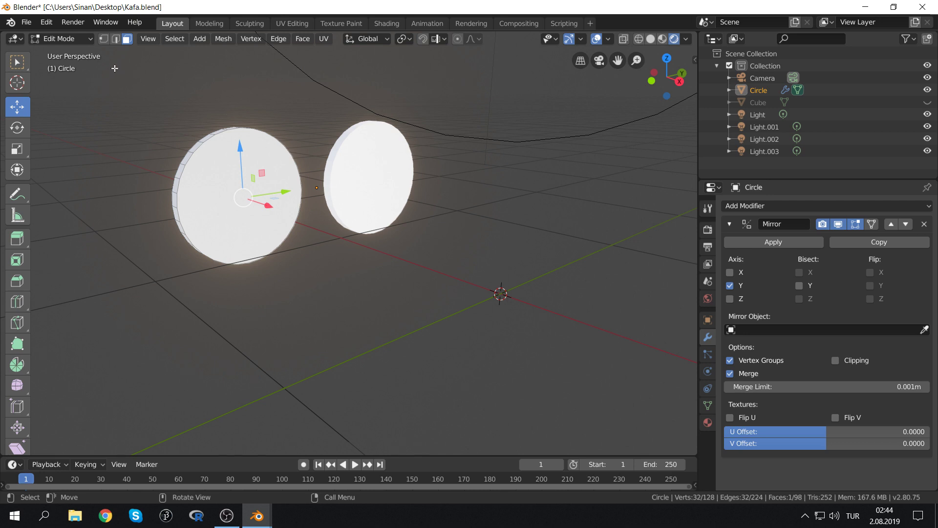
left_click(214, 183)
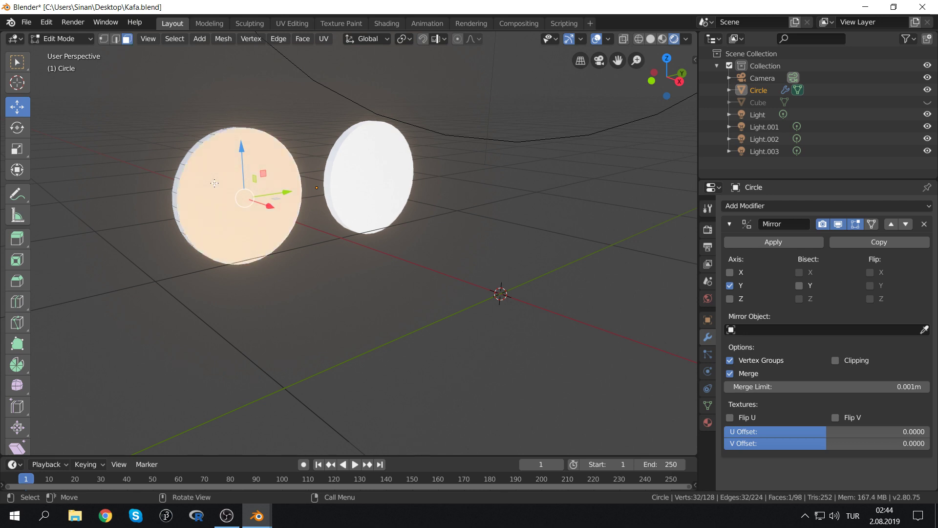
key("x")
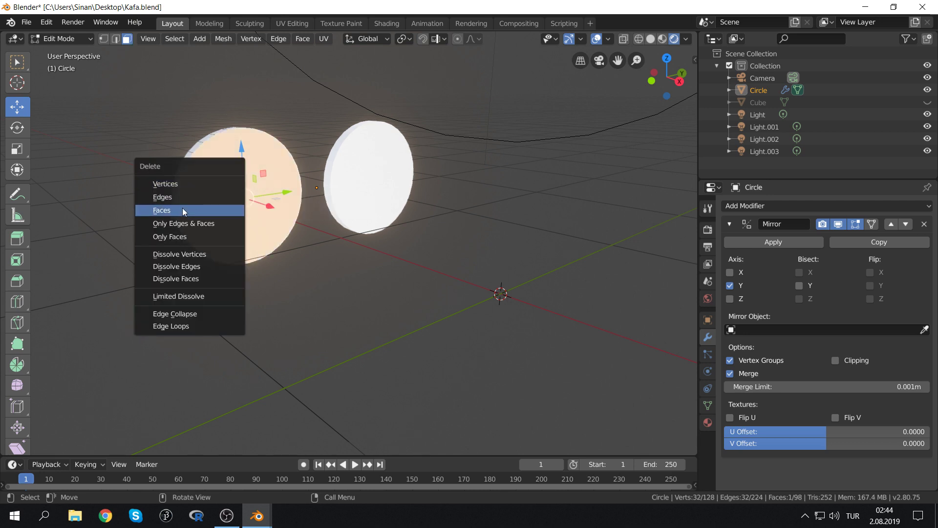
left_click(184, 209)
mouse_move(207, 205)
middle_mouse_down()
mouse_move(299, 147)
mouse_move(247, 134)
mouse_move(302, 177)
mouse_move(240, 238)
middle_mouse_up()
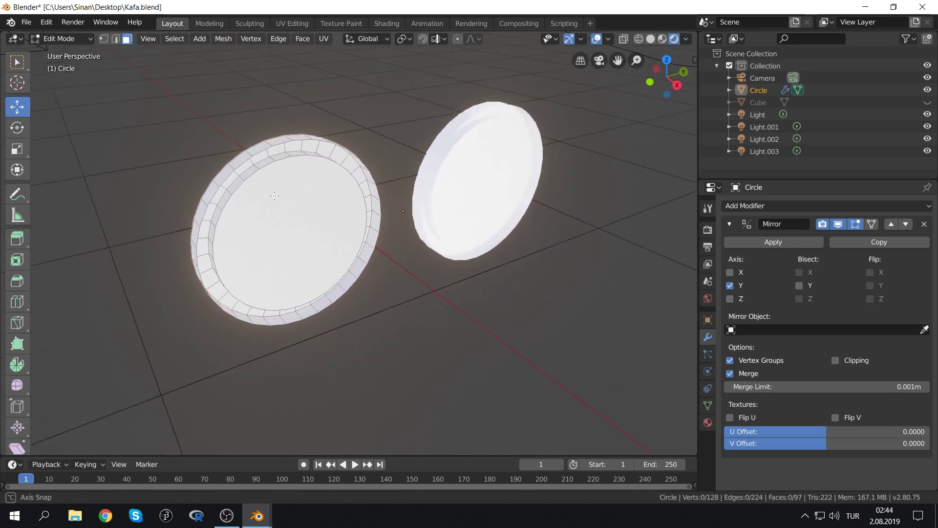
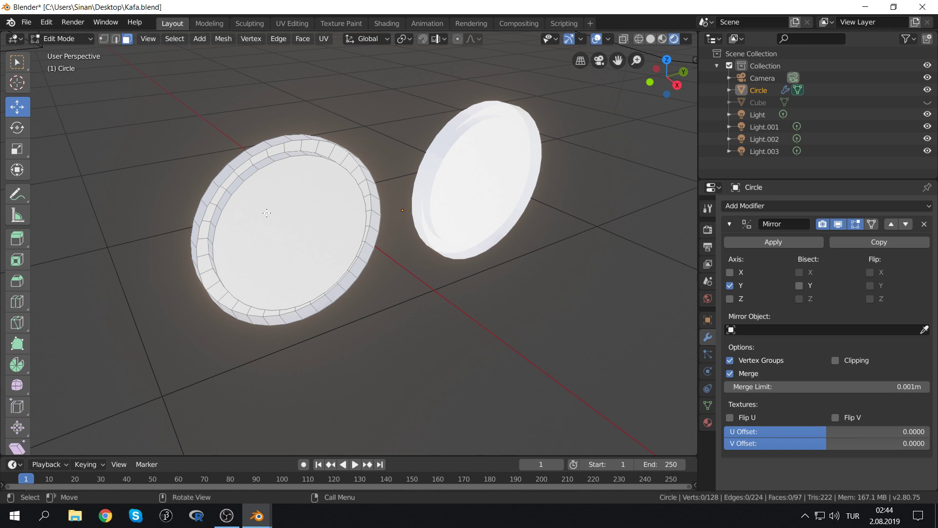
Delete the disc's inner lens face, then refill the ring opening
left_click(269, 225)
key("x")
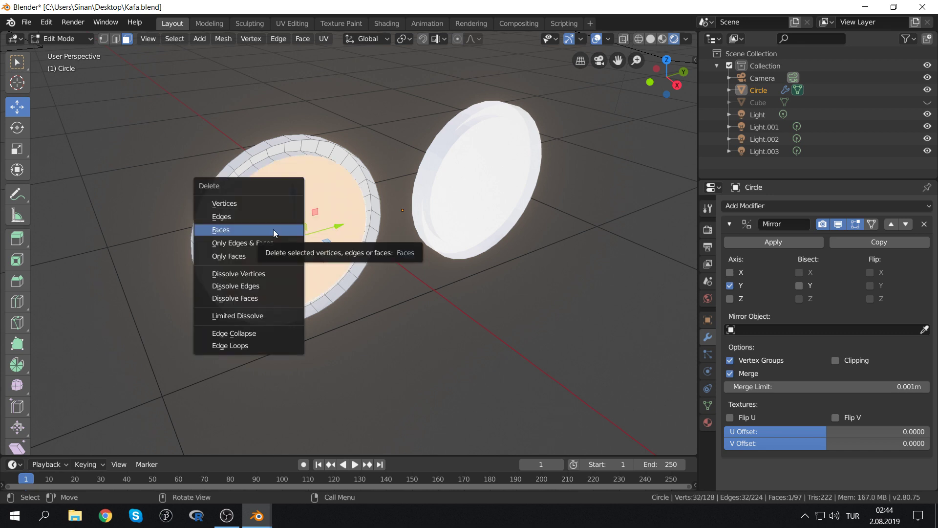
left_click(274, 229)
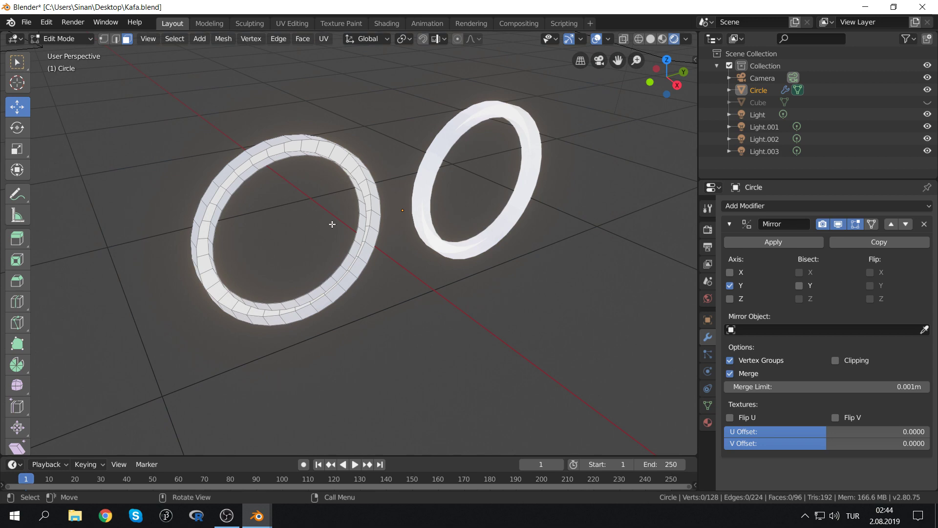
key("ctrl+z")
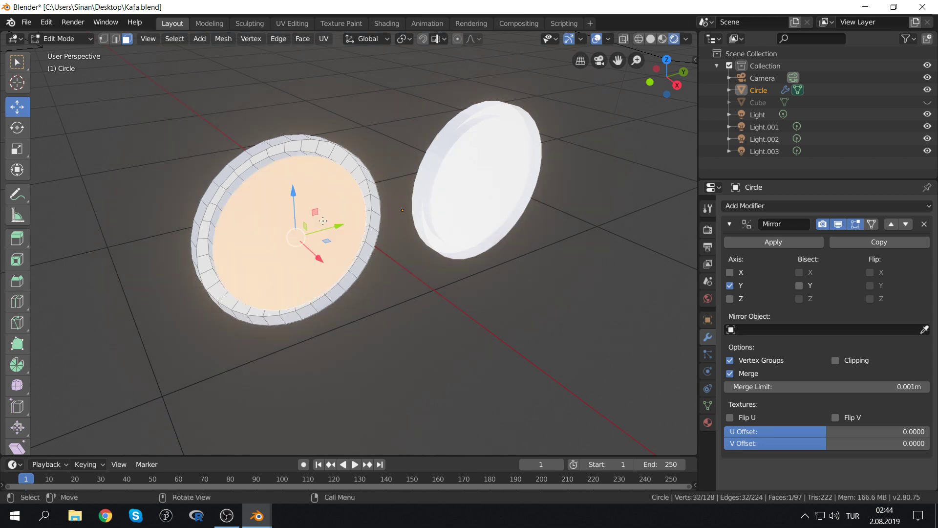
Orbit to a side-on view and copy the frame object
middle_click_drag(286, 255, 400, 195)
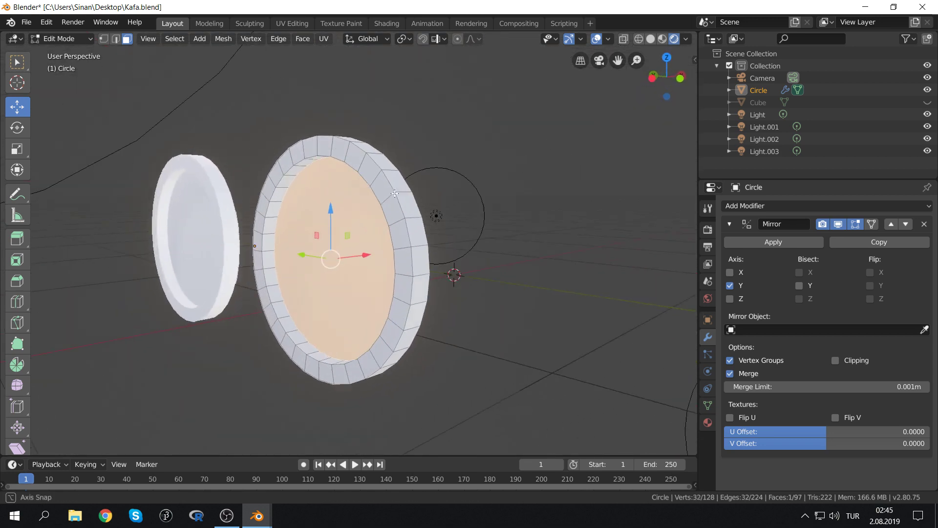
key("ctrl+c")
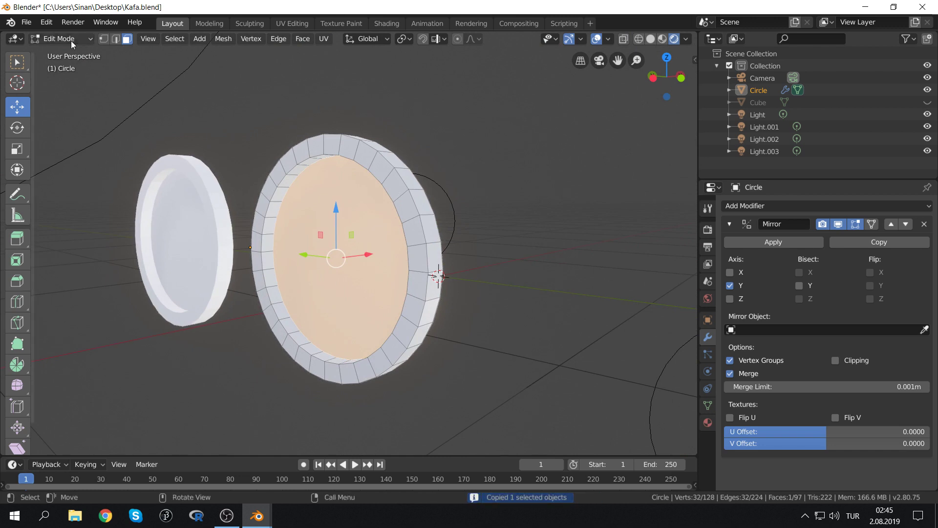
left_click(71, 39)
In Object Mode, paste the frame copy and trial an X offset before undoing
left_click(62, 54)
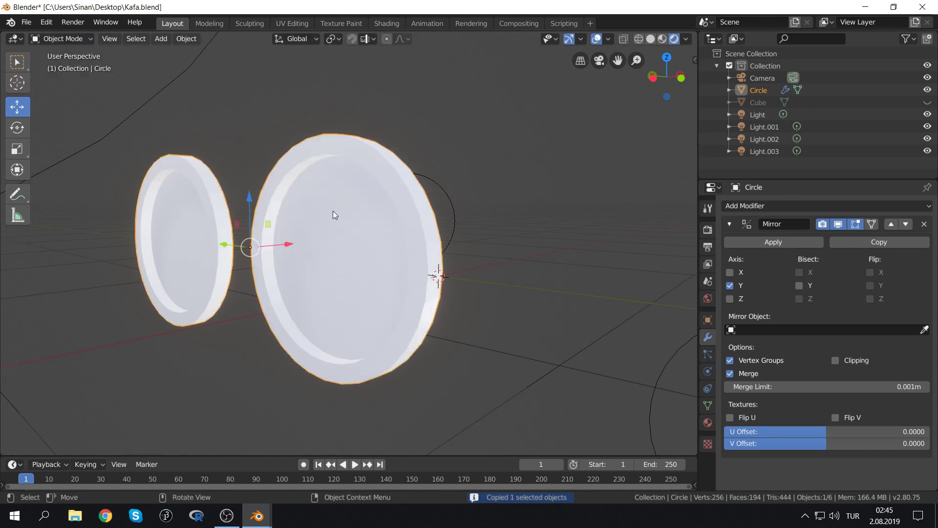
key("ctrl+v")
key("g")
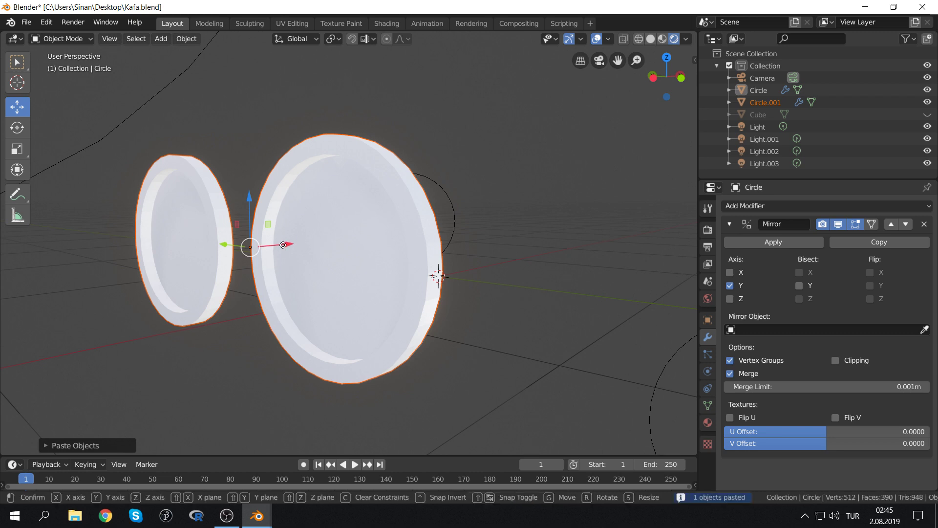
key("x")
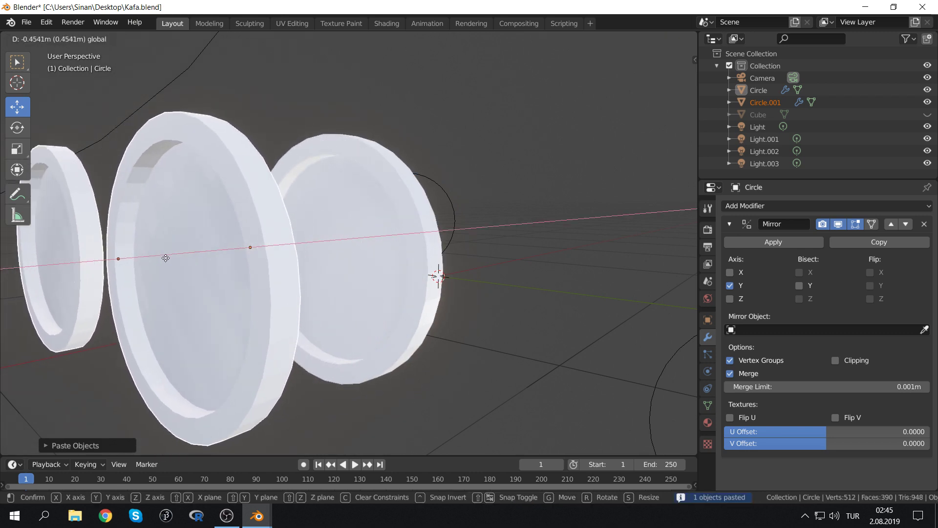
left_click(244, 259)
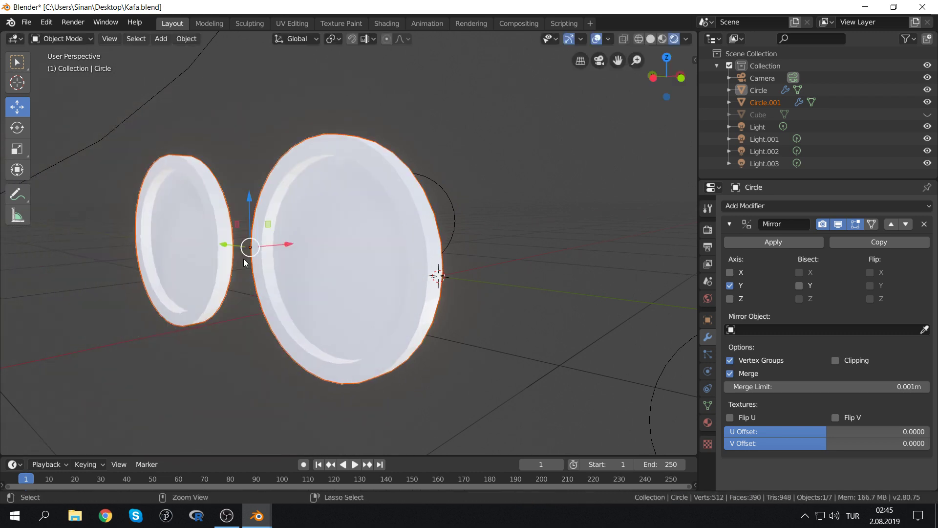
key("ctrl+z")
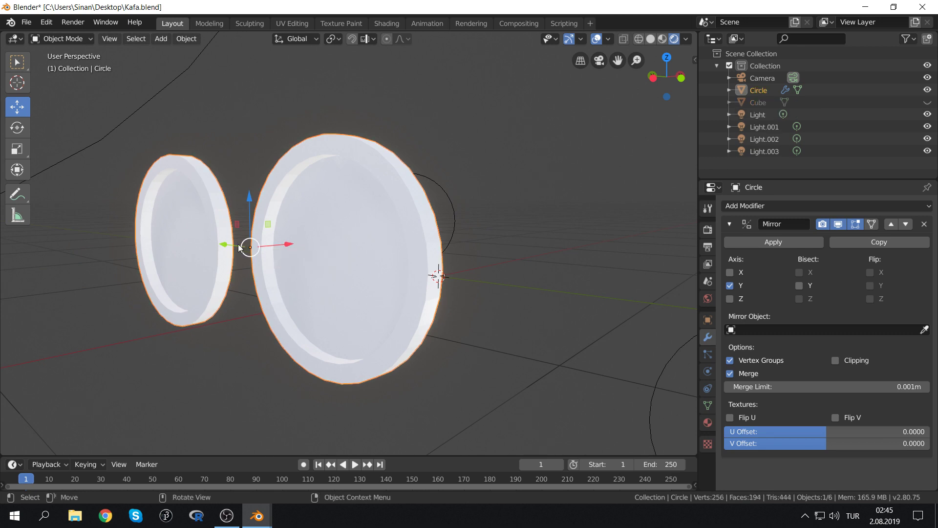
Try moving the frame along X, then undo it back to its original spot
key("g")
key("x")
left_click(194, 271)
key("ctrl+z")
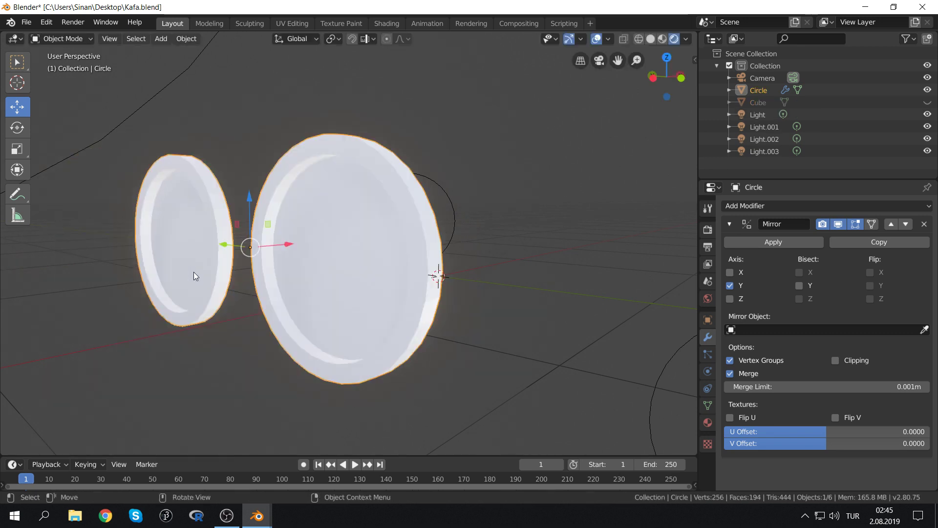
mouse_move(367, 206)
middle_mouse_down()
mouse_move(305, 231)
mouse_move(257, 192)
mouse_move(350, 224)
middle_mouse_up()
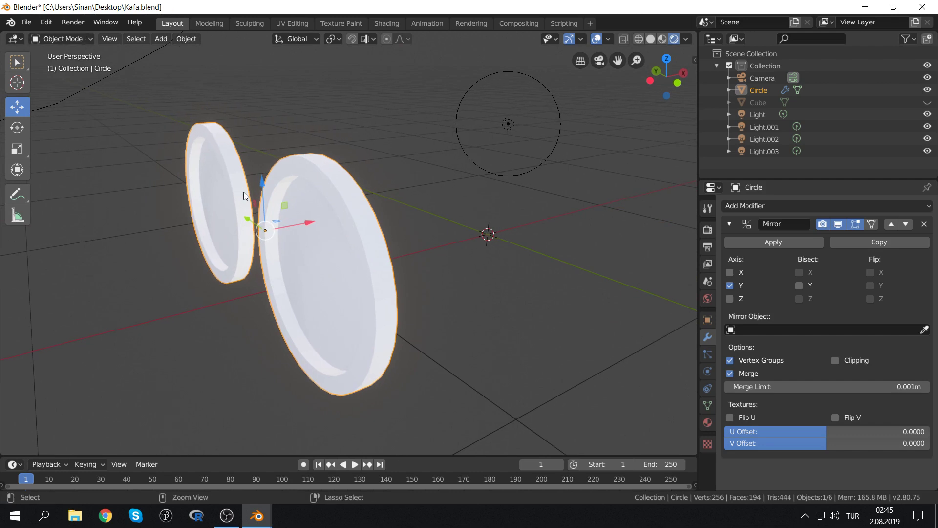
Paste the frame as Circle.001, undoing its X offset so it overlaps the original
key("ctrl+c")
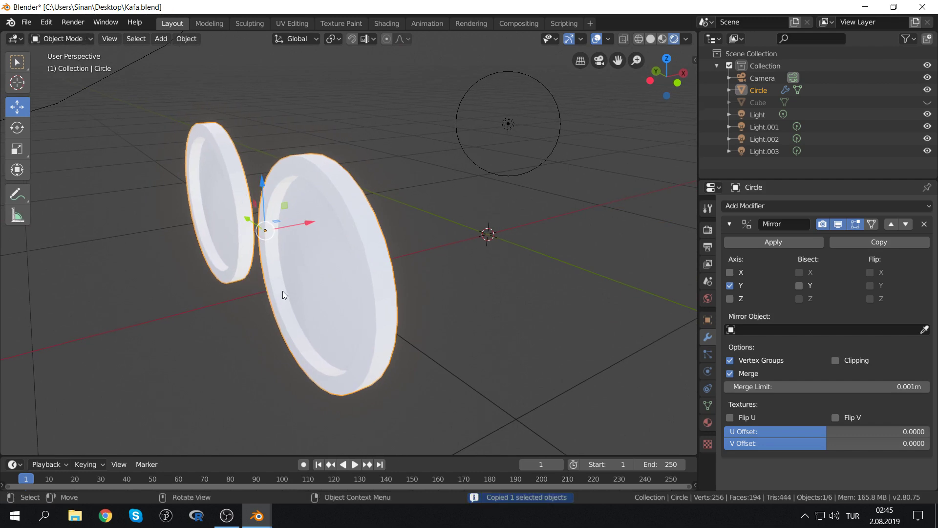
key("ctrl+v")
key("g")
key("x")
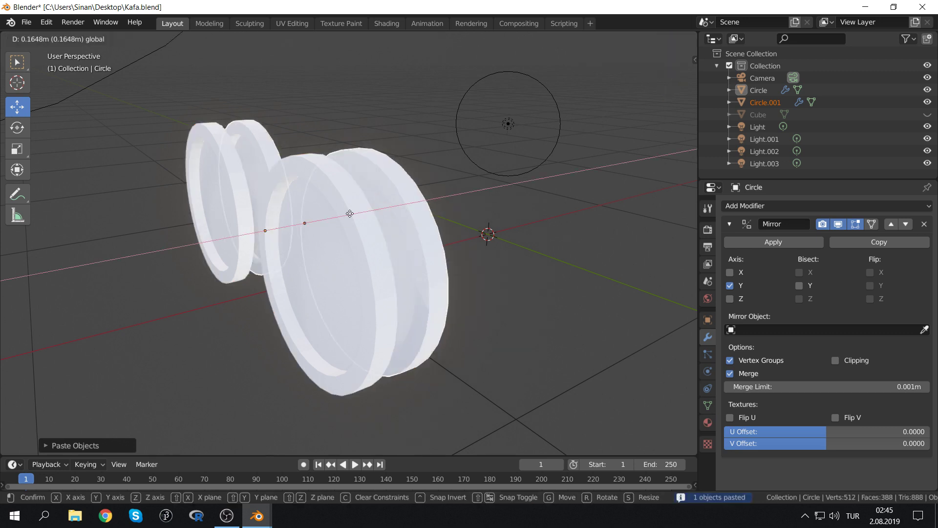
left_click(381, 209)
key("ctrl+z")
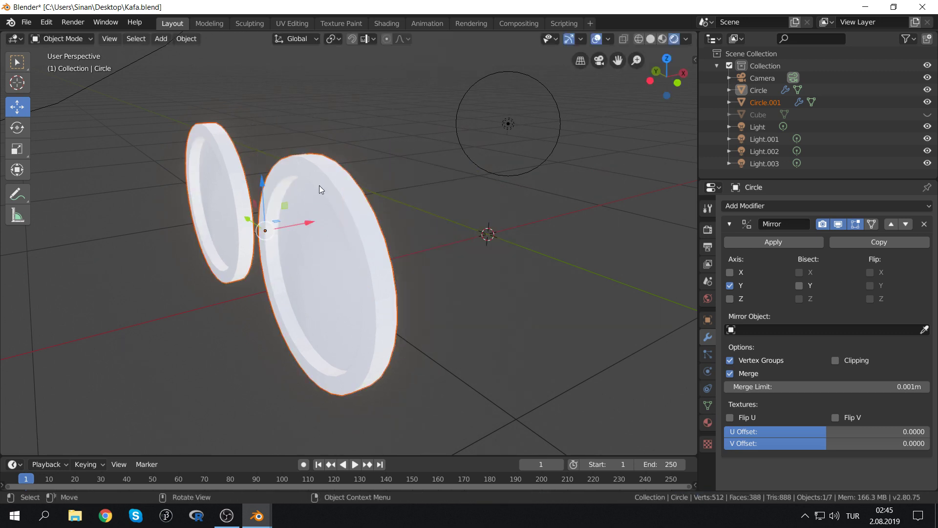
Hide the original Circle and select the duplicate Circle.001
left_click(422, 147)
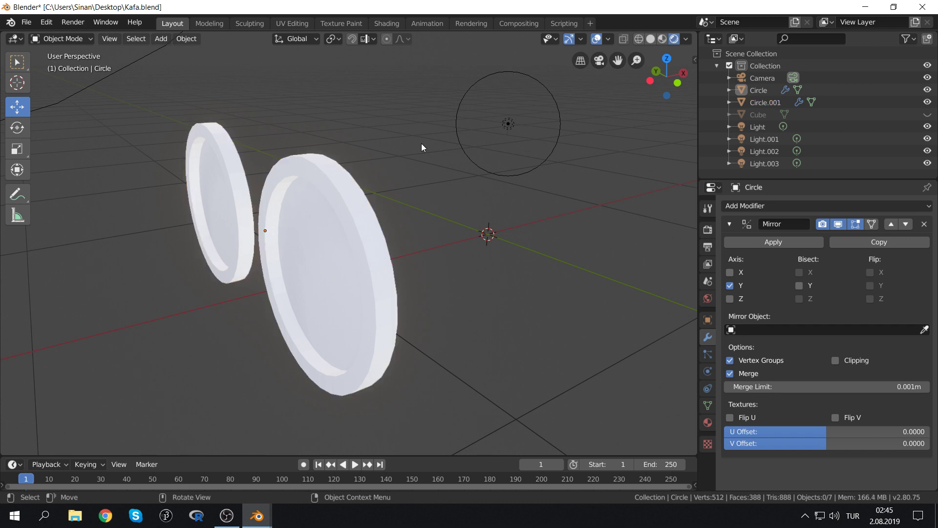
left_click(359, 211)
key("h")
left_click(316, 225)
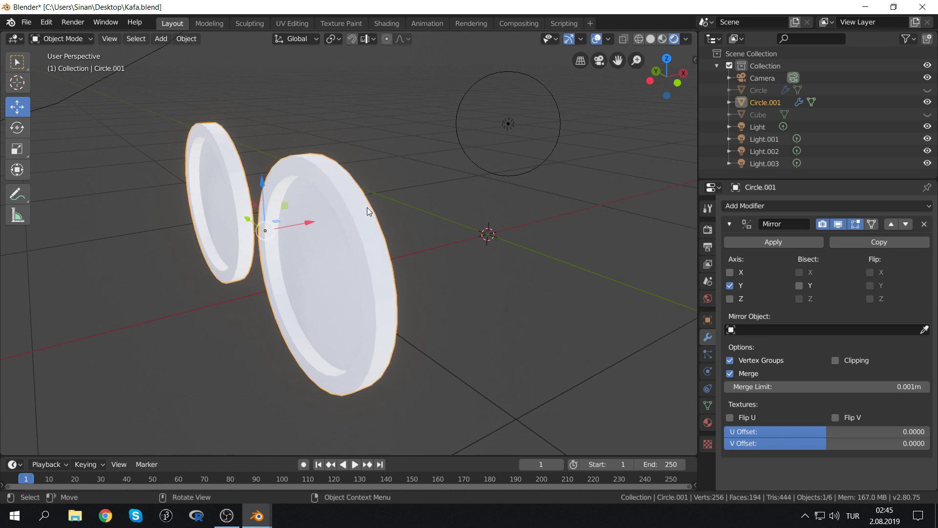
mouse_move(367, 211)
middle_mouse_down()
mouse_move(258, 134)
mouse_move(325, 182)
middle_mouse_up()
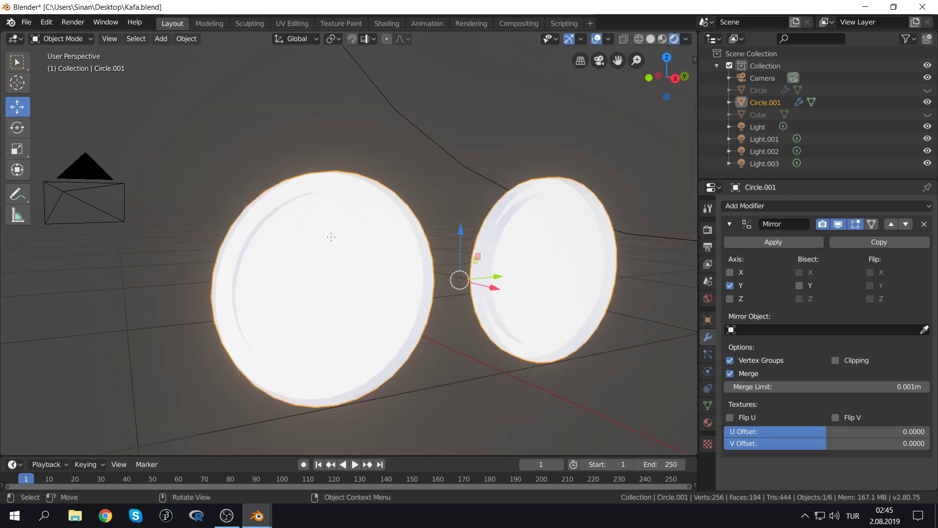
In Edit Mode, delete the duplicate's inner lens face, leaving a ring
key("Tab")
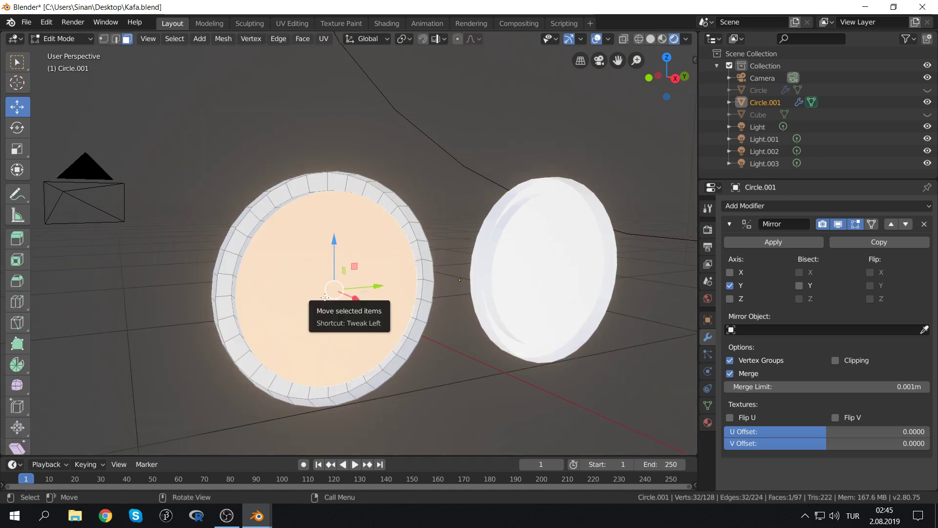
key("alt+a")
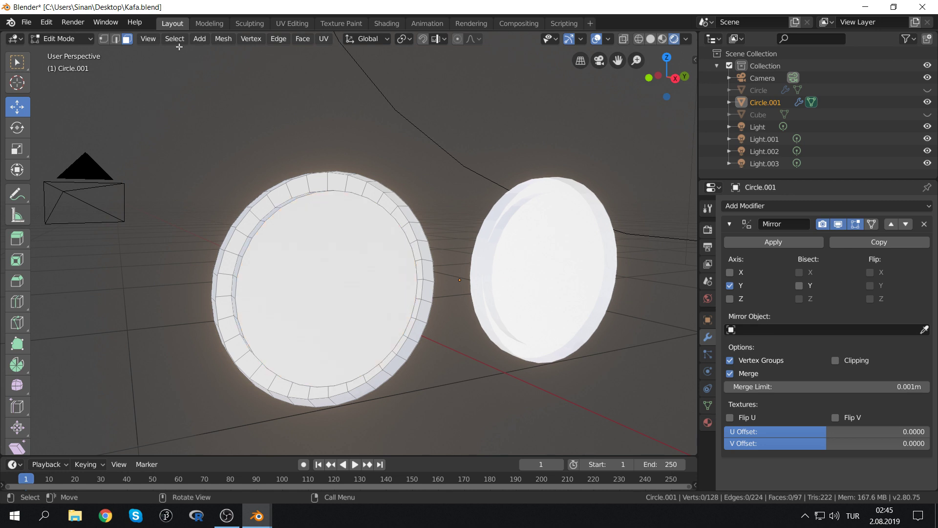
left_click(318, 252)
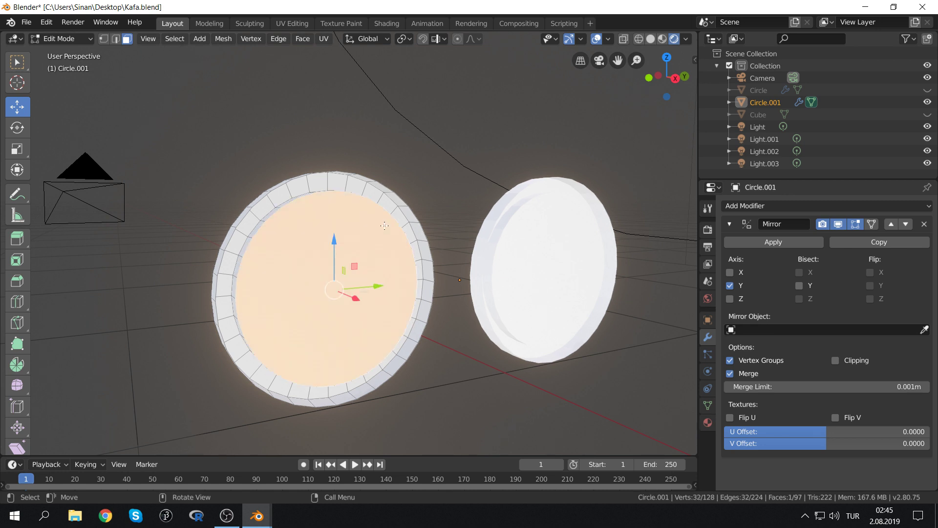
key("x")
left_click(361, 226)
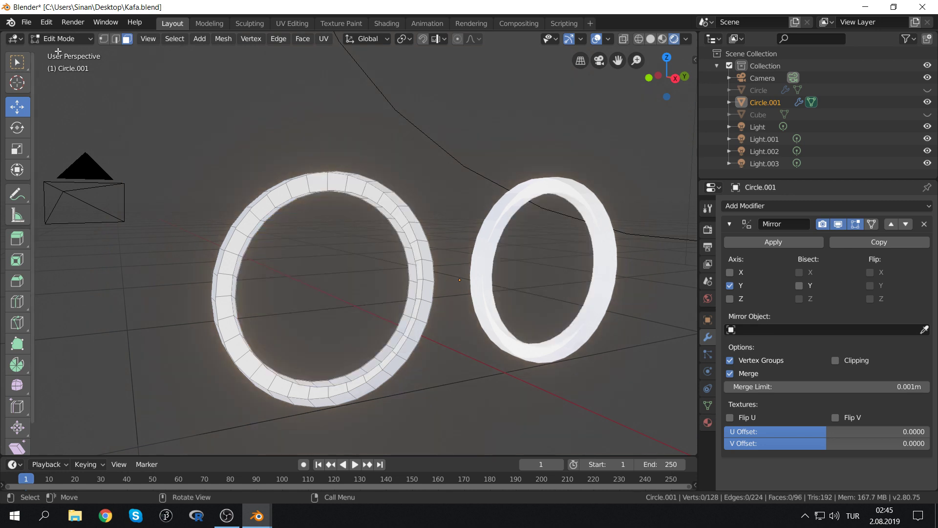
In edge mode, select the ring's outer and inner rim edge loops
left_click(117, 40)
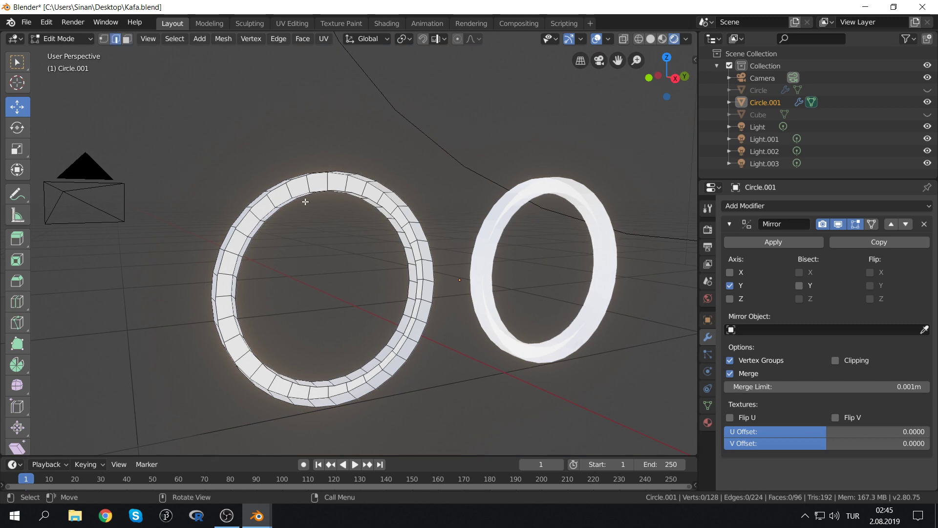
mouse_move(305, 202)
middle_mouse_down()
mouse_move(318, 201)
mouse_move(310, 203)
middle_mouse_up()
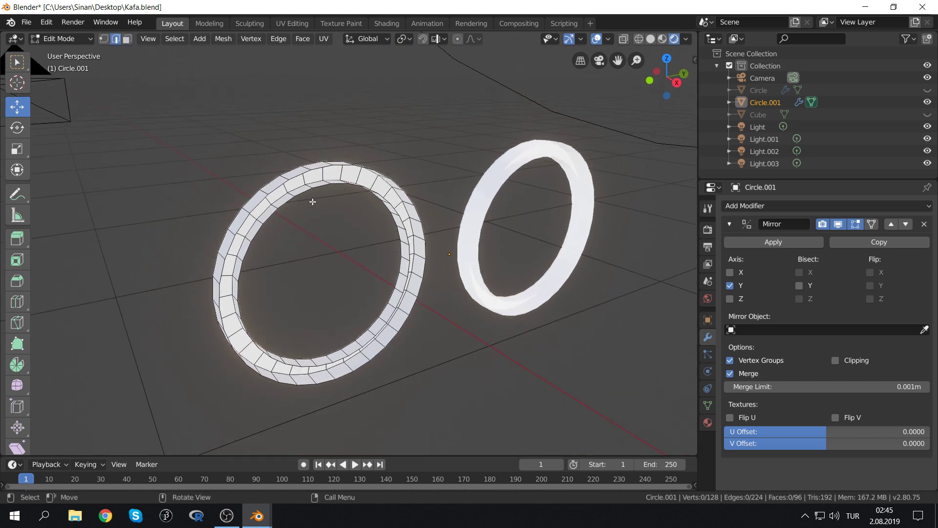
left_click(300, 174, "alt")
scroll(288, 154, "up", 3)
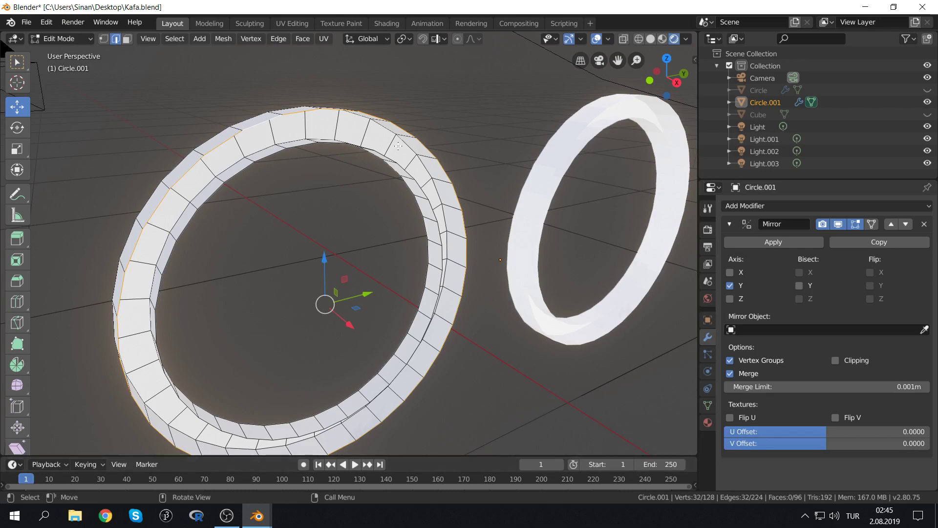
mouse_move(252, 251)
middle_mouse_down()
mouse_move(286, 271)
mouse_move(273, 268)
middle_mouse_up()
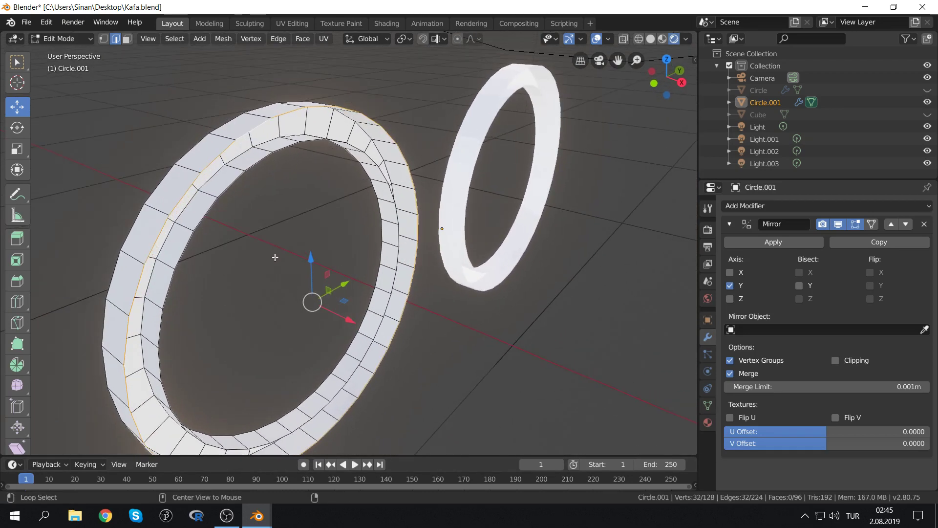
left_click(239, 181, "alt+shift")
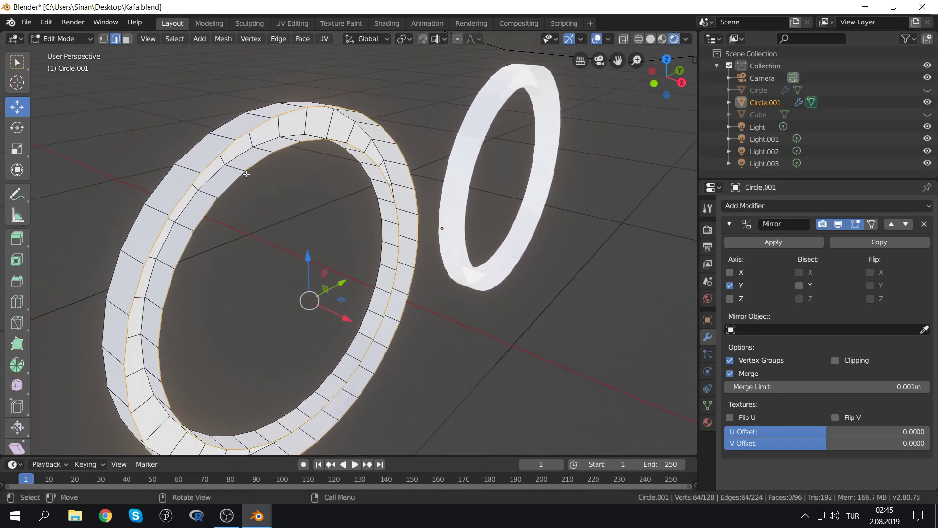
Fill the two loops with faces, then undo the fill to keep the ring open
key("f")
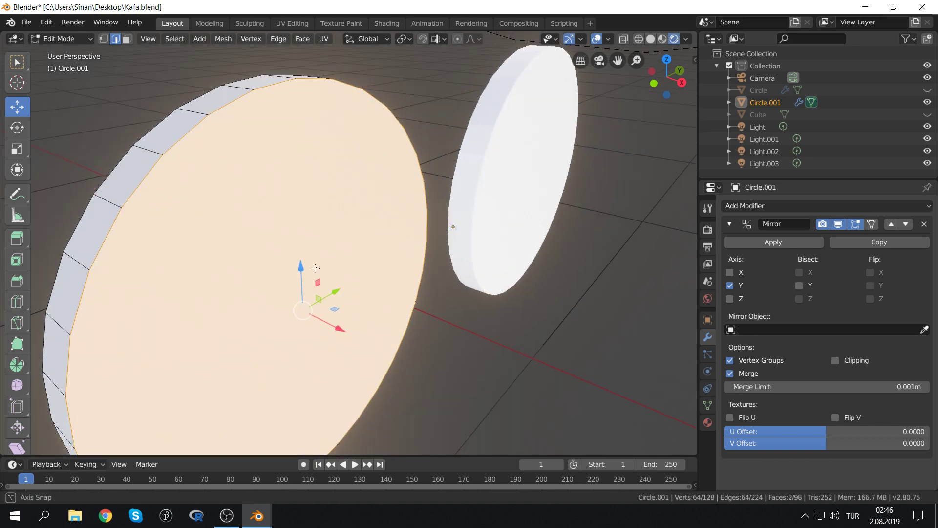
middle_click_drag(278, 263, 247, 237)
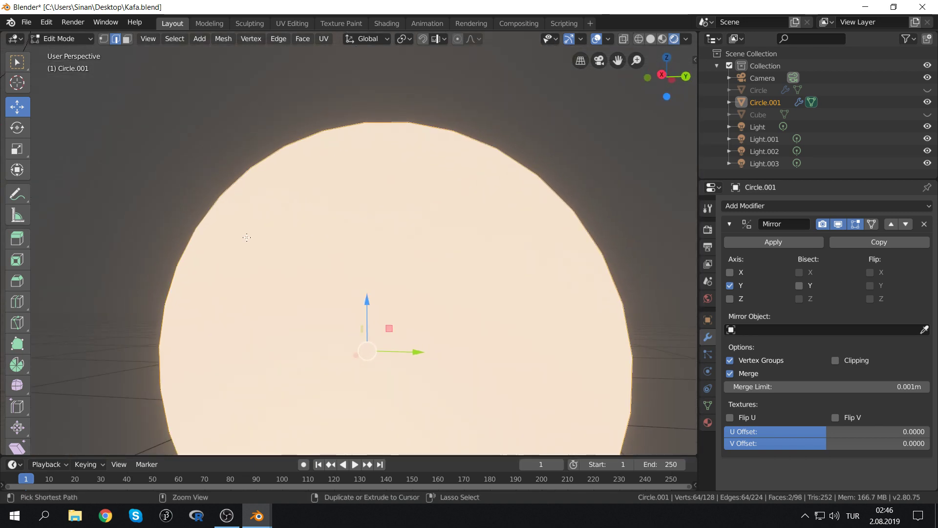
key("ctrl+z")
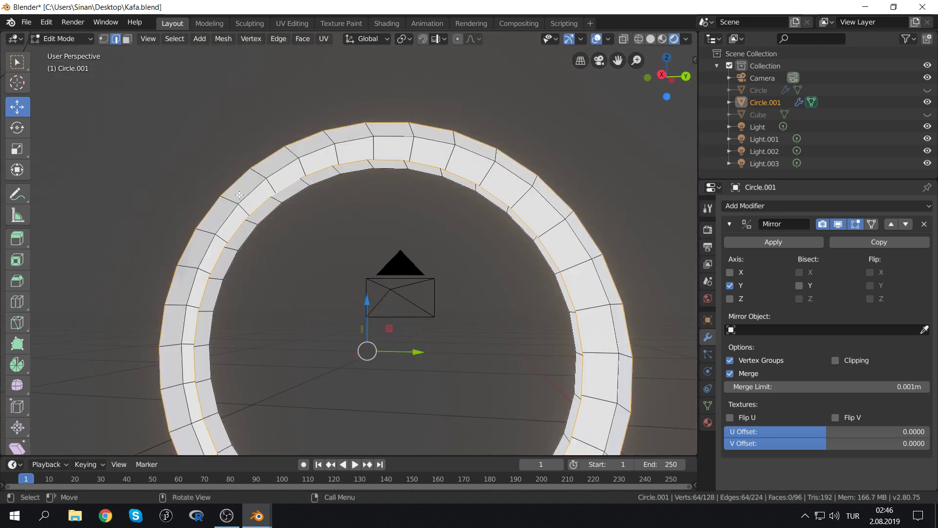
mouse_move(274, 199)
middle_mouse_down()
mouse_move(419, 237)
mouse_move(482, 212)
middle_mouse_up()
scroll(486, 209, "down", 3)
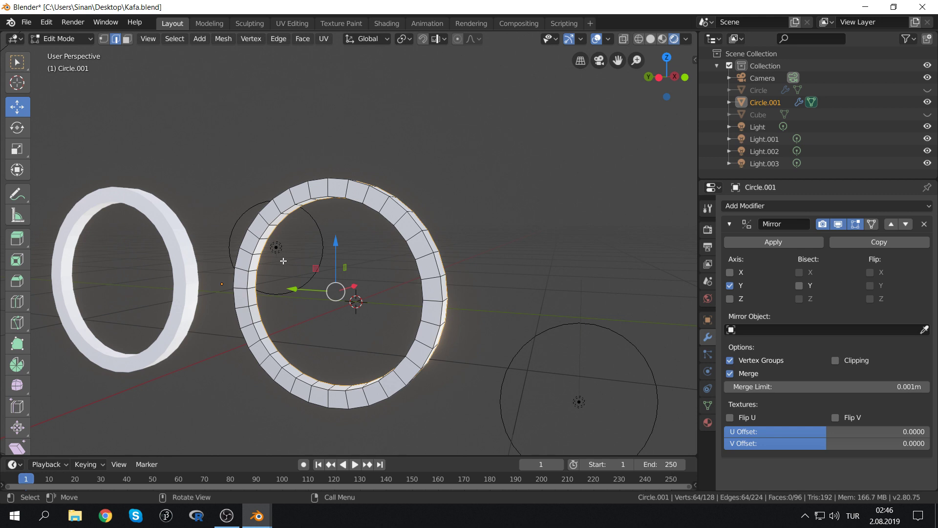
Select all of Circle.001's ring mesh and delete its faces
key("a")
key("x")
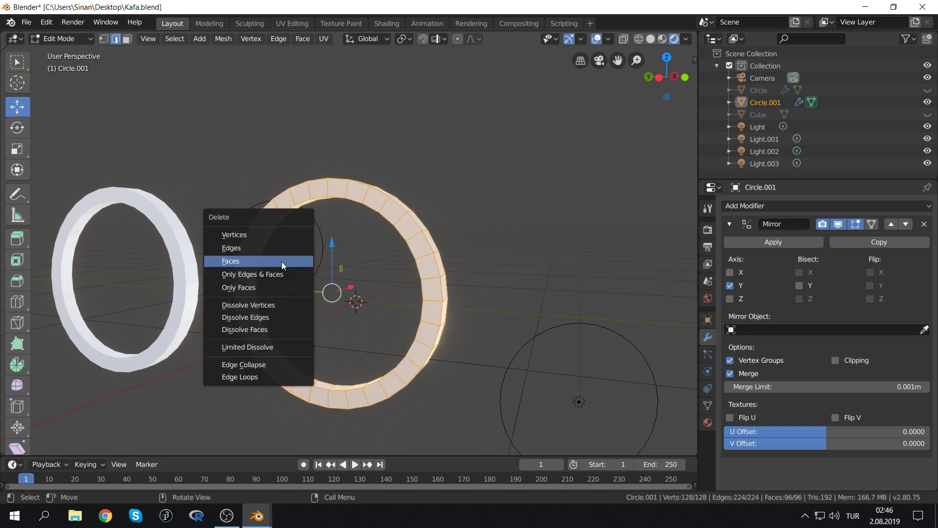
left_click(203, 39)
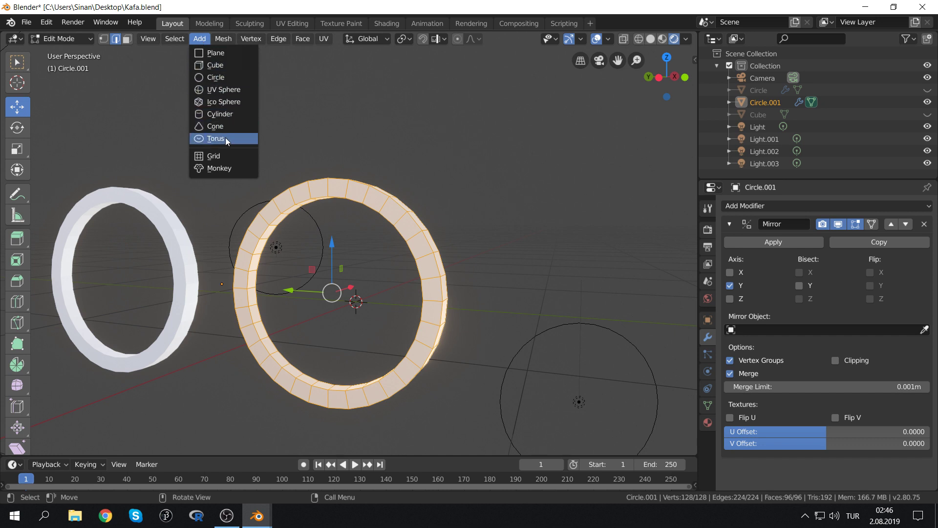
key("x")
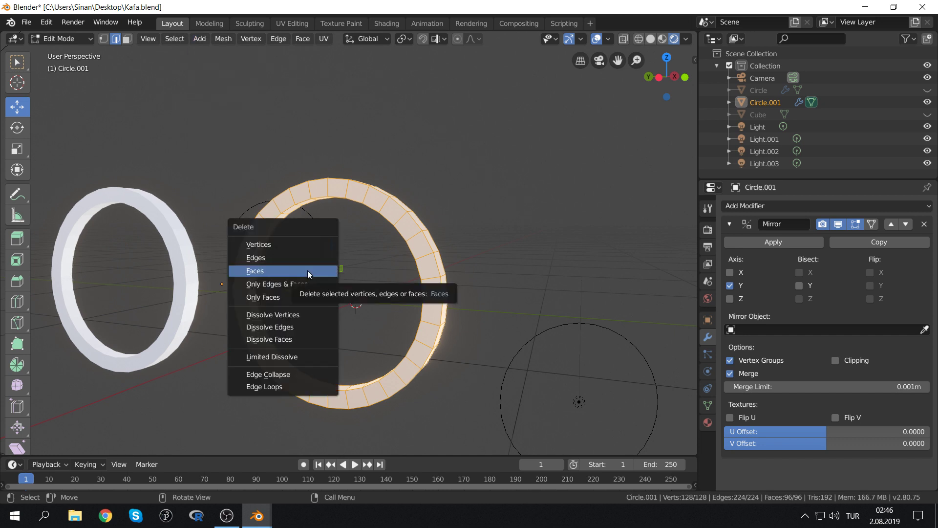
left_click(307, 270)
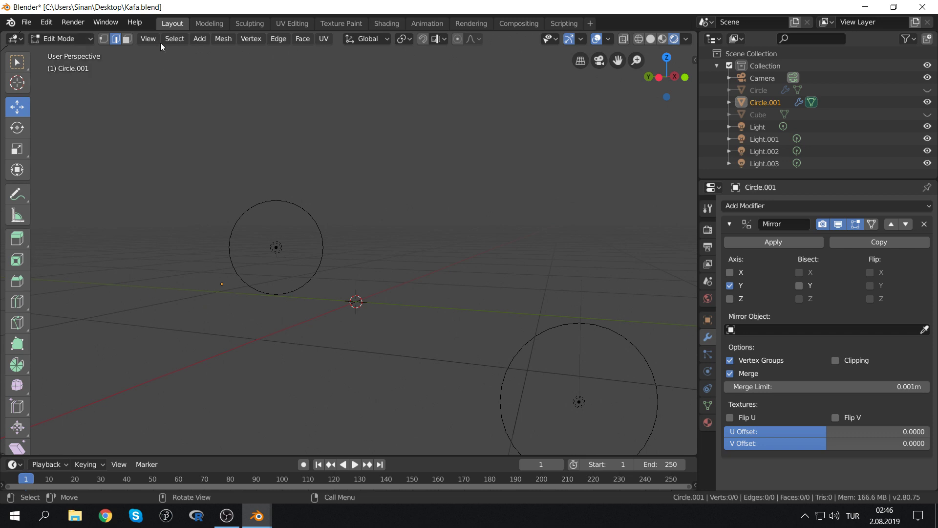
Add a torus and rotate it 90° on Y to stand it upright
left_click(208, 40)
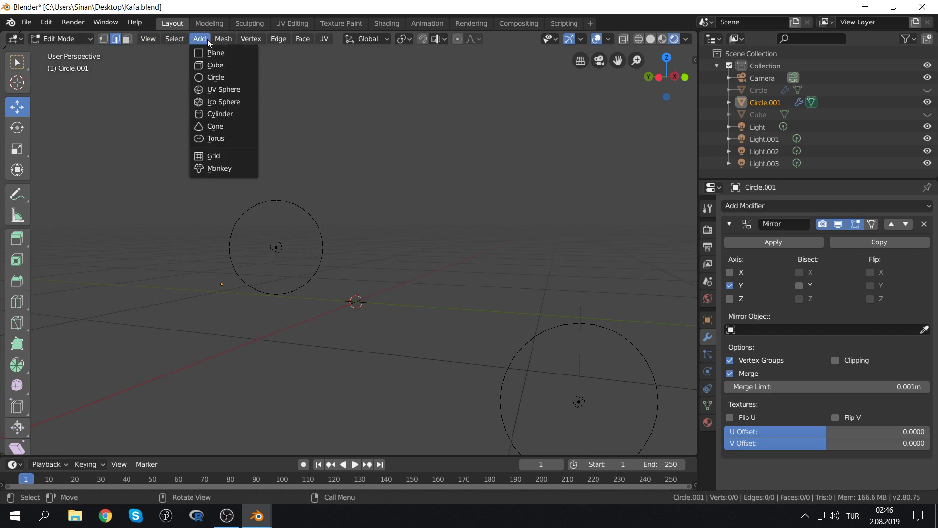
left_click(217, 141)
middle_click_drag(326, 191, 332, 186)
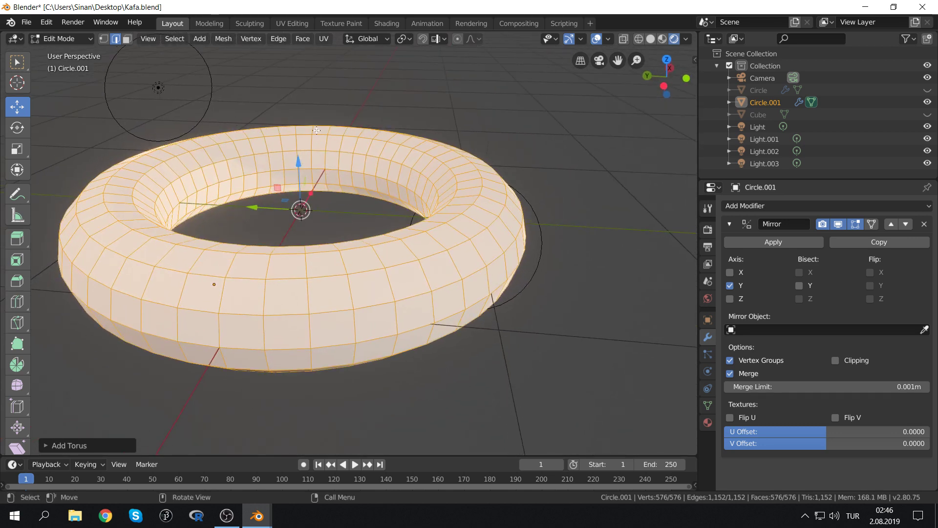
key("r")
key("y")
key("9")
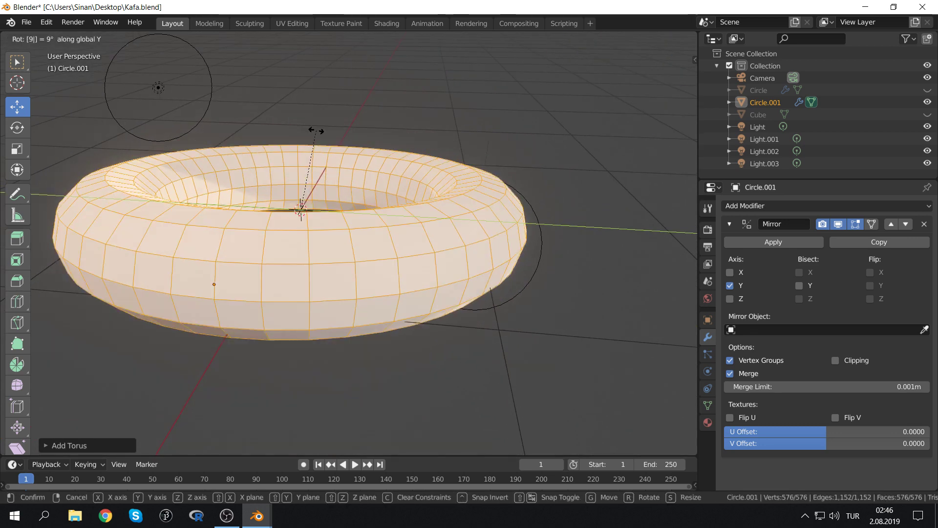
key("0")
key("Return")
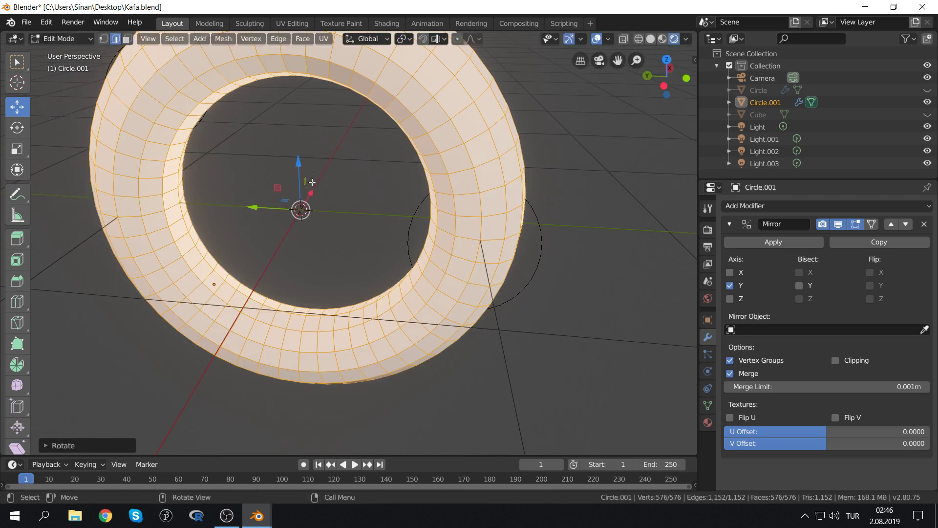
Slide the torus sideways and scale it to about 0.52
middle_click_drag(312, 182, 257, 264)
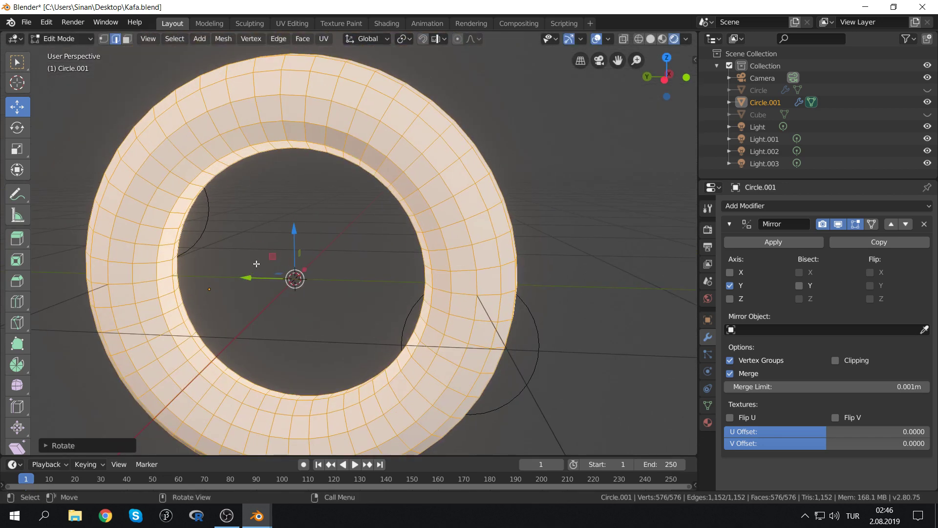
left_click_drag(255, 277, 539, 338)
key("s")
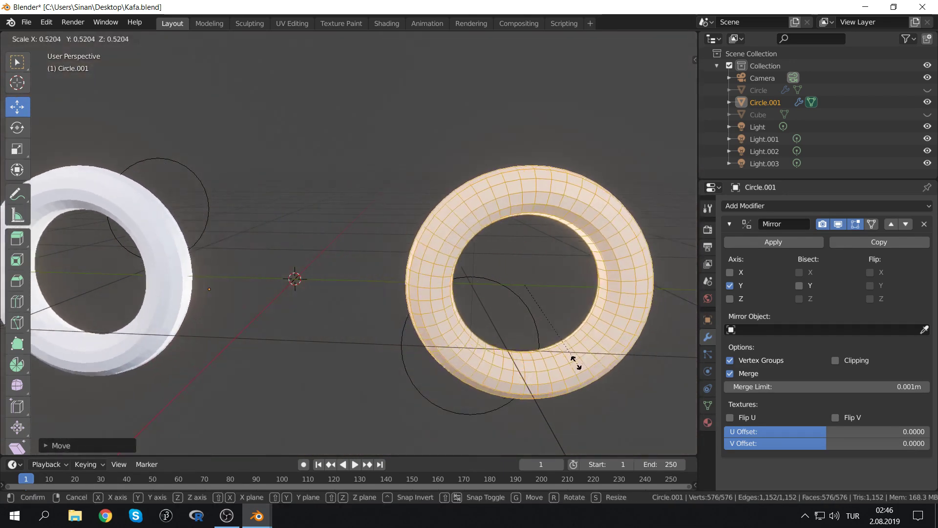
left_click(558, 342)
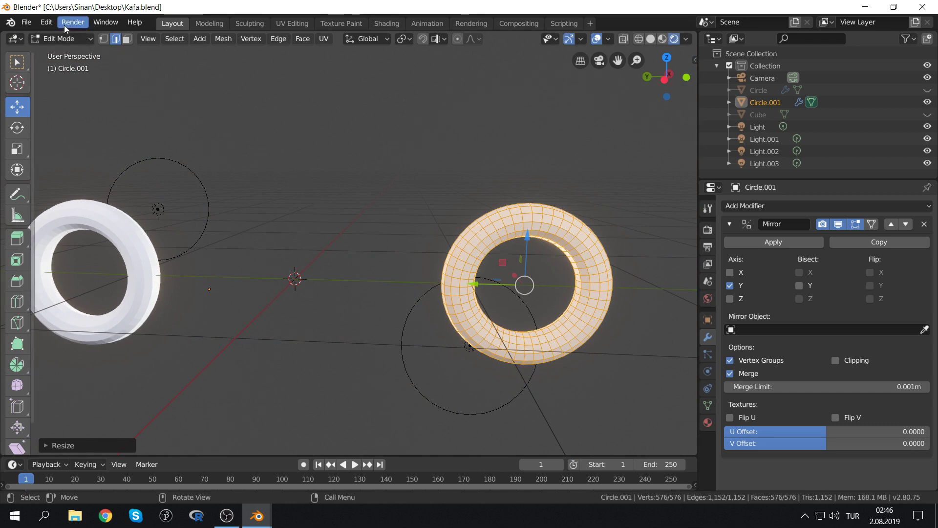
left_click(147, 38)
mouse_move(175, 38)
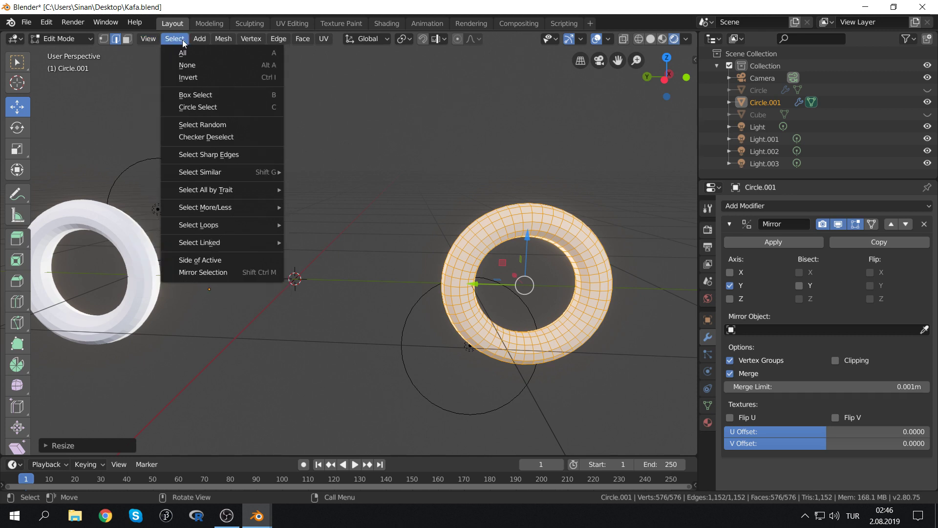
left_click(200, 38)
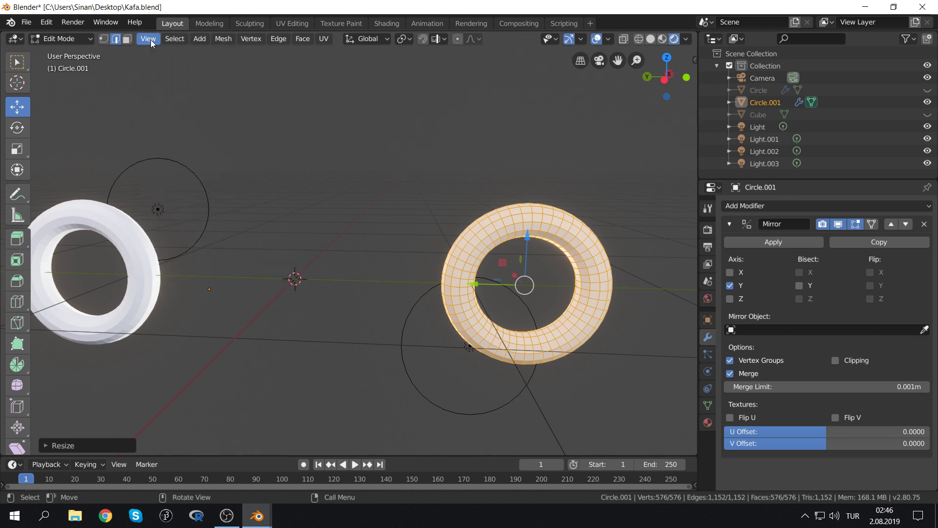
left_click(151, 41)
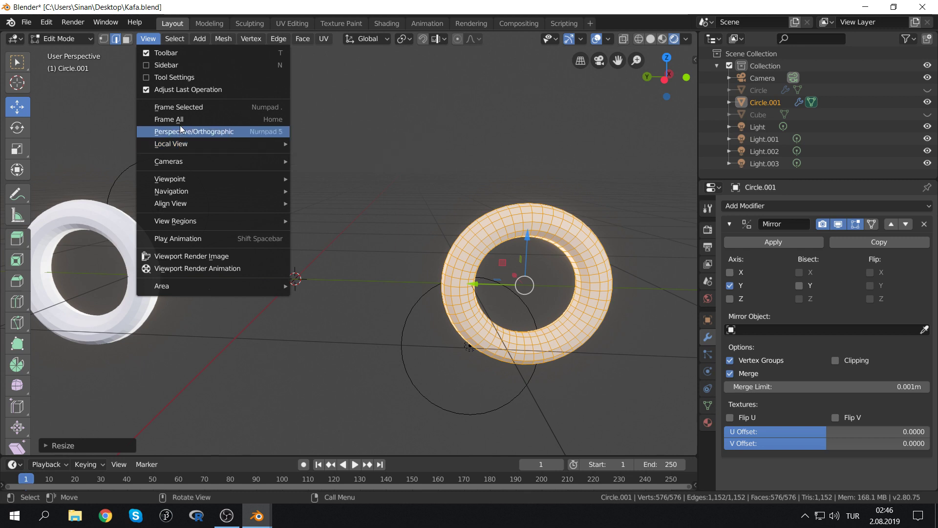
mouse_move(175, 221)
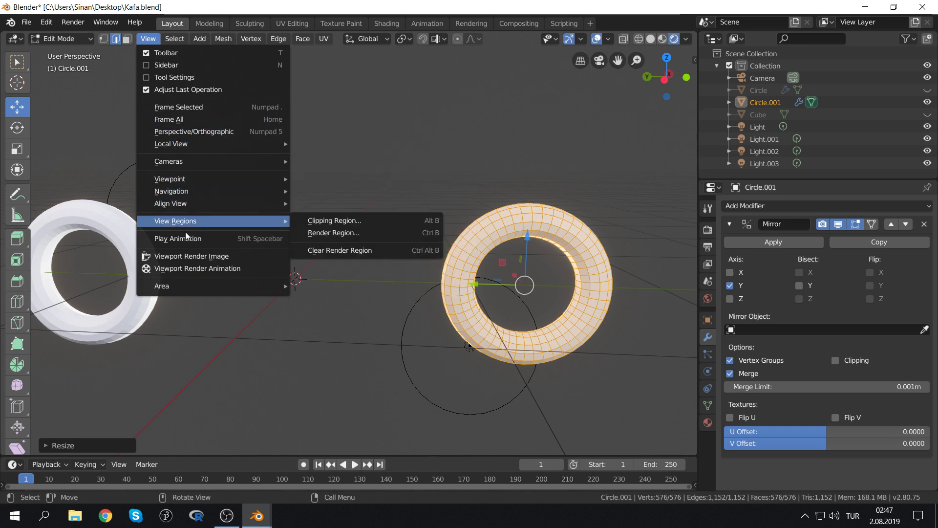
left_click(335, 220)
Return to Object Mode and unhide the head and lens objects with Alt+H
key("alt+h")
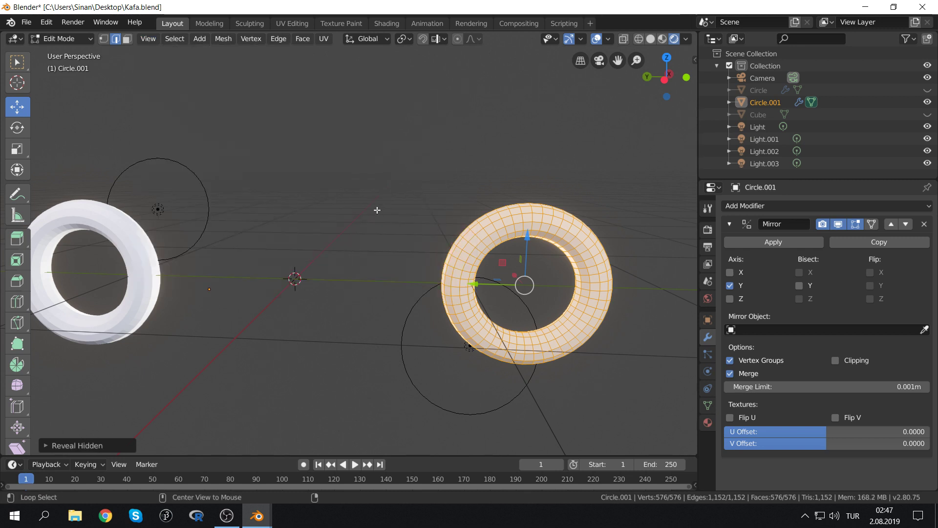
left_click(70, 41)
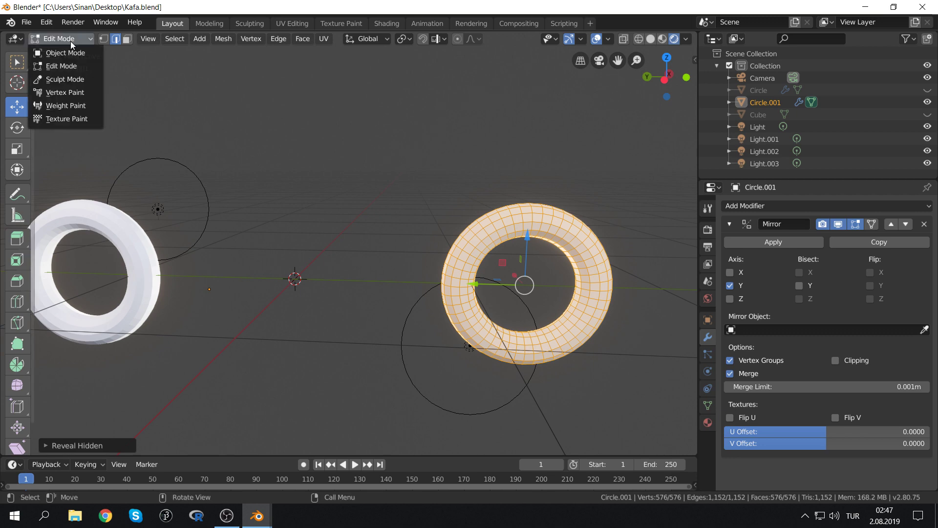
left_click(73, 54)
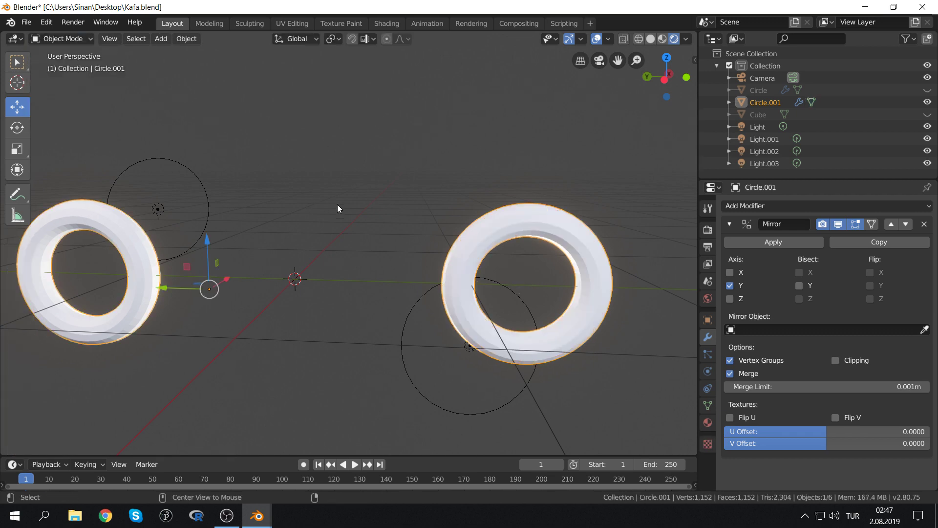
key("alt+h")
middle_click_drag(332, 163, 289, 174)
left_click(116, 40)
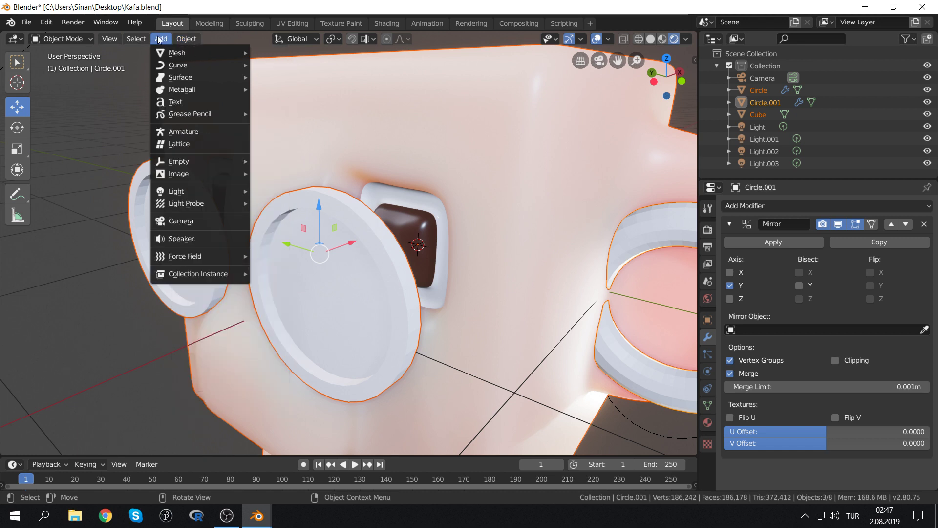
left_click(99, 39)
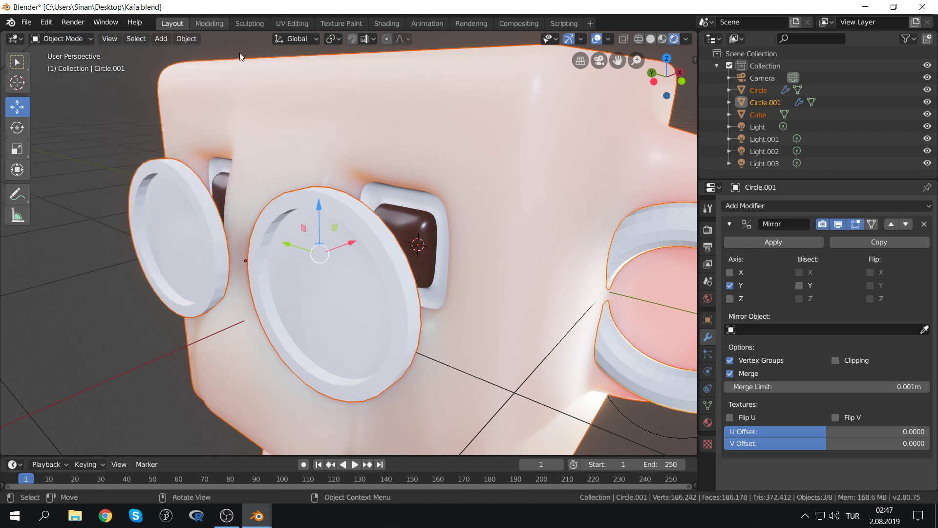
mouse_move(382, 262)
middle_mouse_down()
mouse_move(368, 238)
mouse_move(437, 247)
mouse_move(389, 250)
middle_mouse_up()
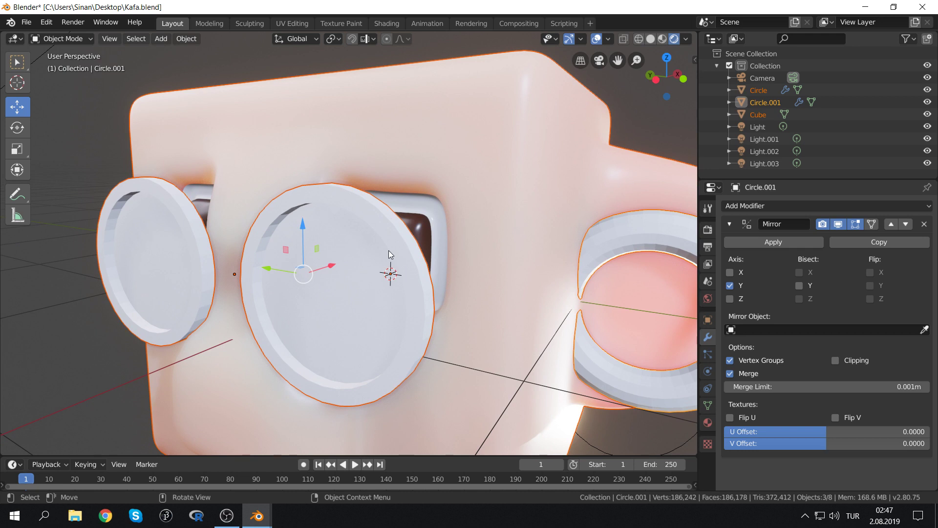
Delete the three selected objects, then undo the deletion
key("x")
left_click(335, 248)
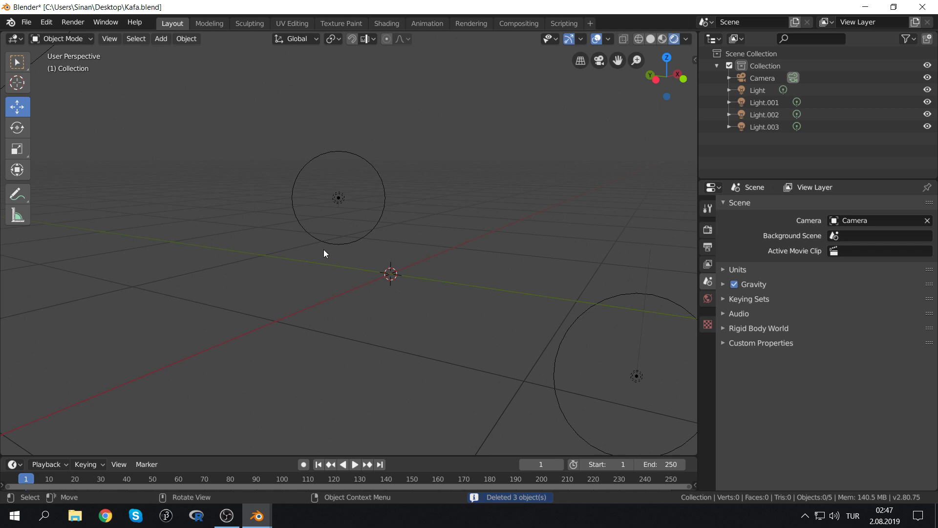
key("ctrl+z")
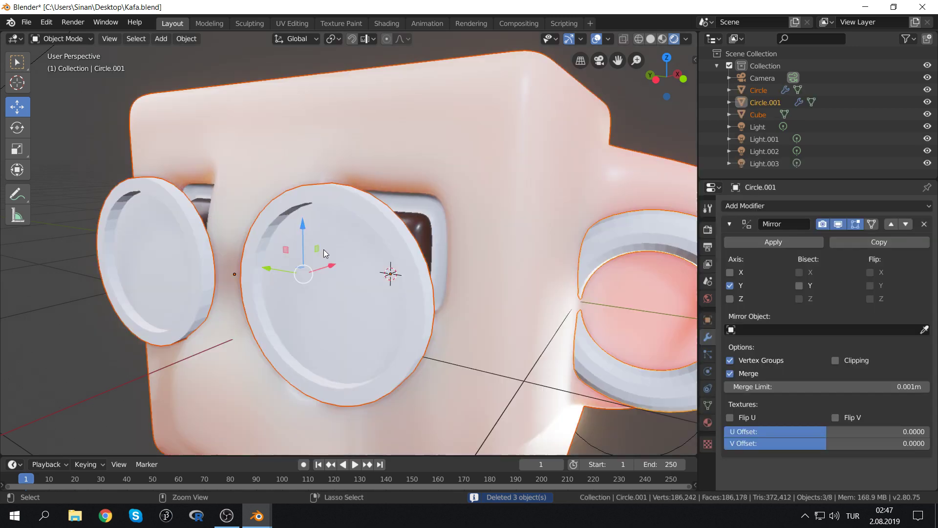
Delete only the old flat Circle lens discs, leaving the torus frame selected
left_click(88, 100)
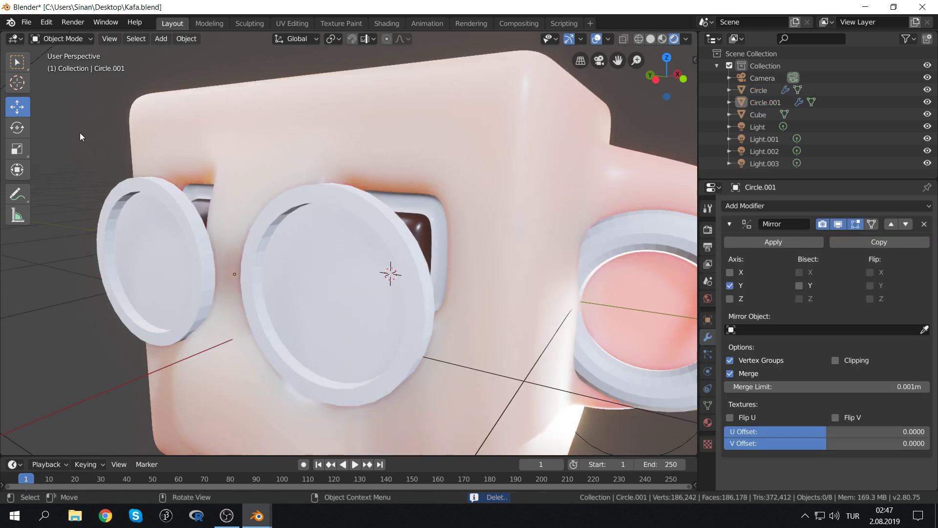
left_click(195, 256)
key("x")
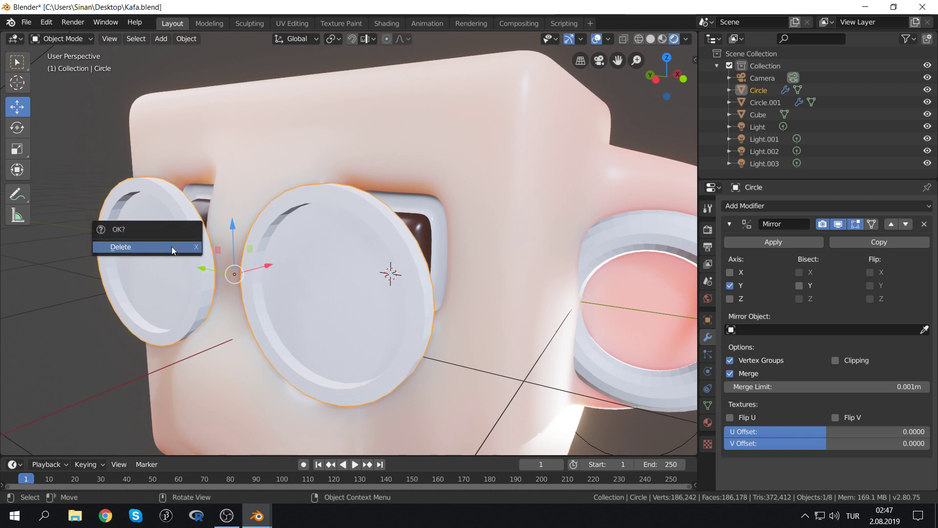
left_click(168, 245)
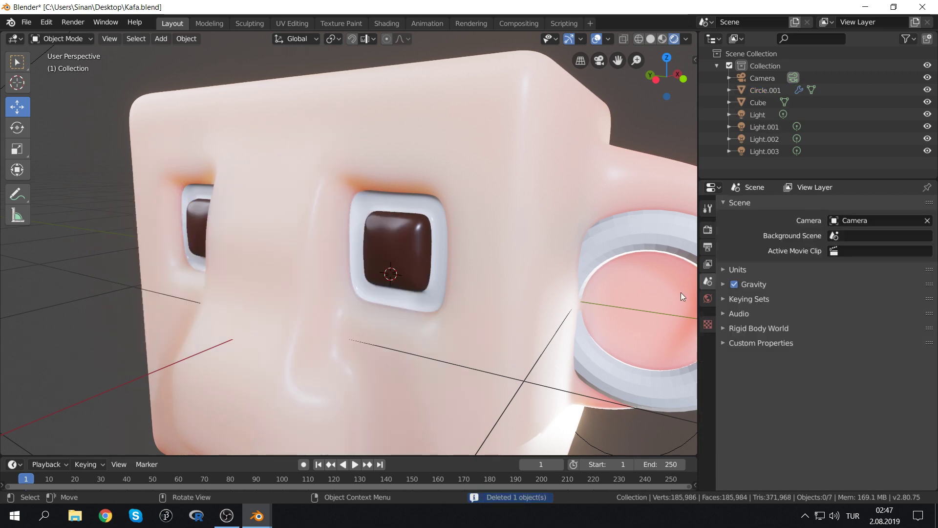
left_click(655, 241)
scroll(620, 256, "down", 2)
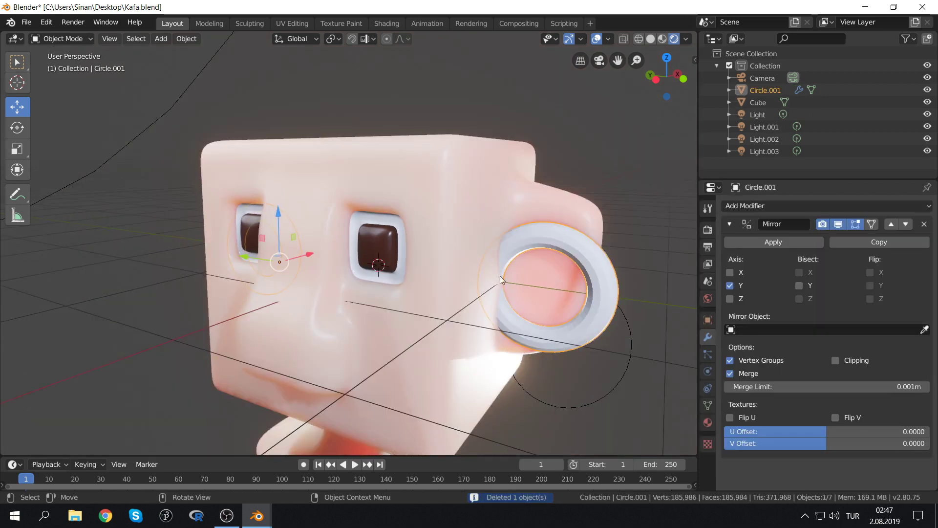
In Edit Mode, move the ring sideways and raise it to eye height
key("Tab")
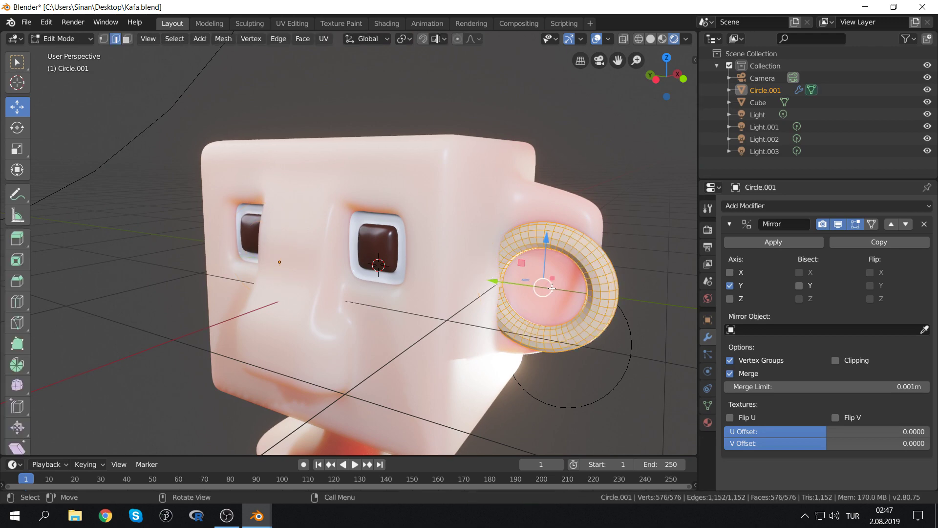
left_click_drag(552, 288, 461, 338)
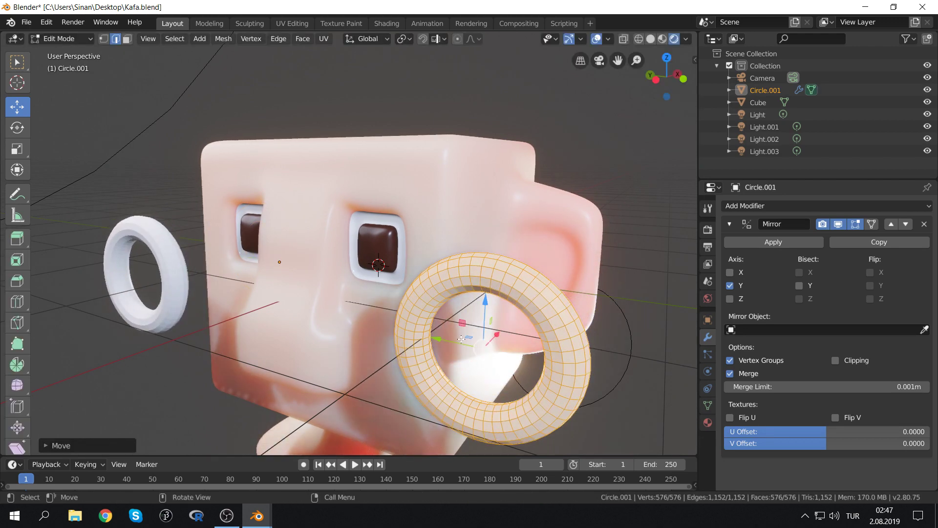
key("g")
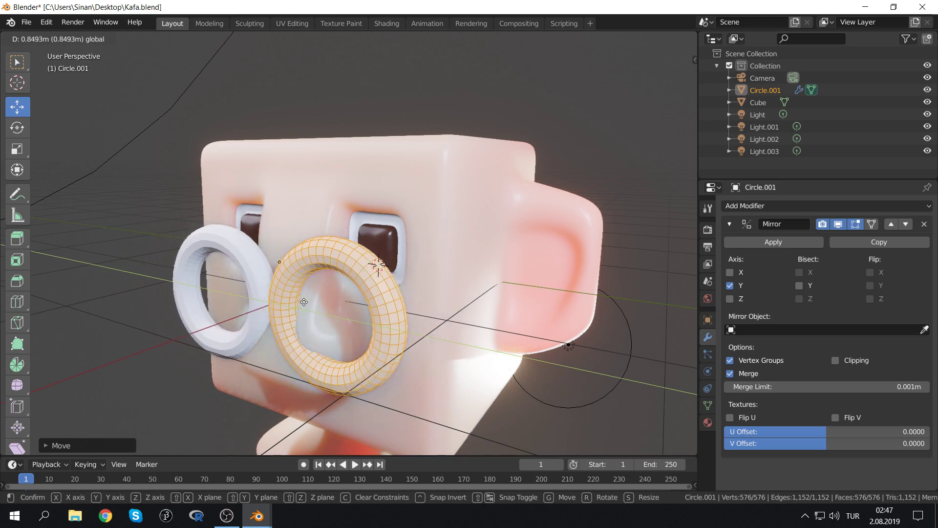
left_click(315, 309)
key("g")
key("z")
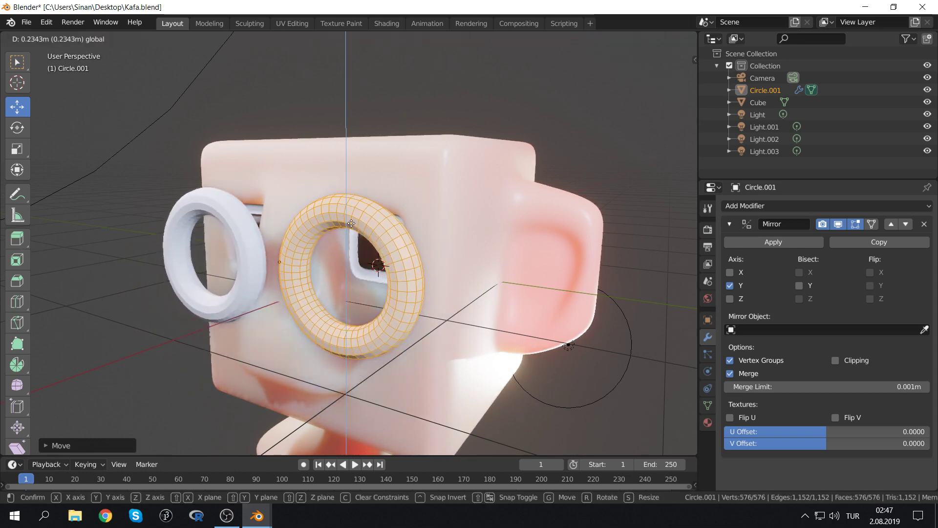
left_click(331, 238)
Push the ring against the face and centre it over the eye
middle_click_drag(331, 238, 355, 261)
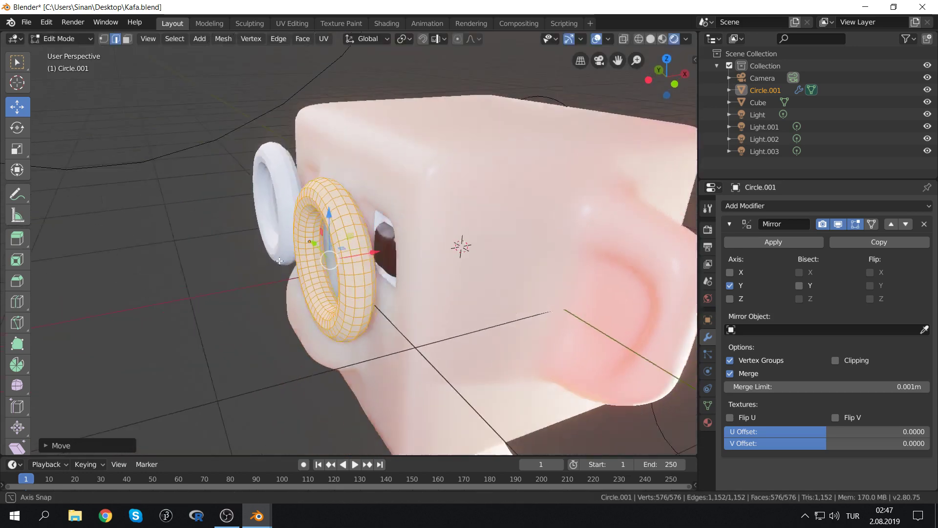
key("g")
left_click(403, 251)
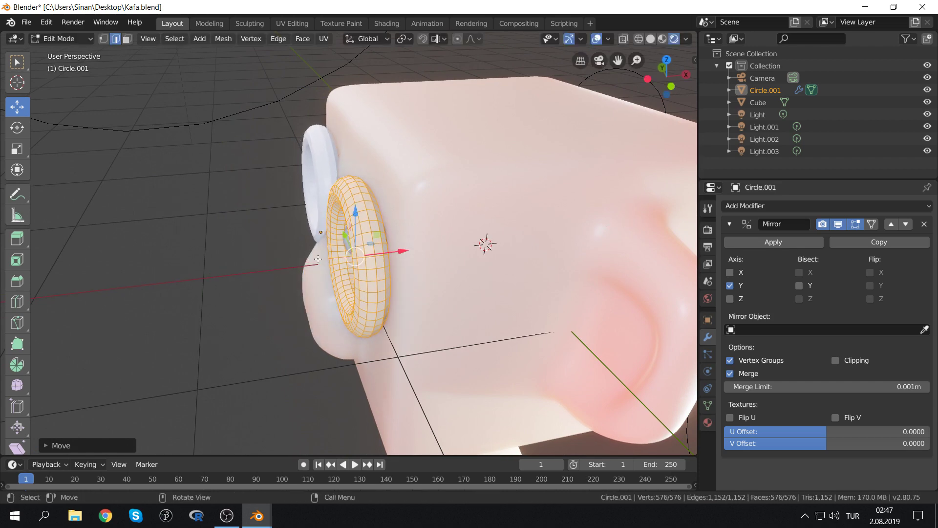
mouse_move(404, 251)
middle_mouse_down()
mouse_move(388, 232)
mouse_move(443, 244)
middle_mouse_up()
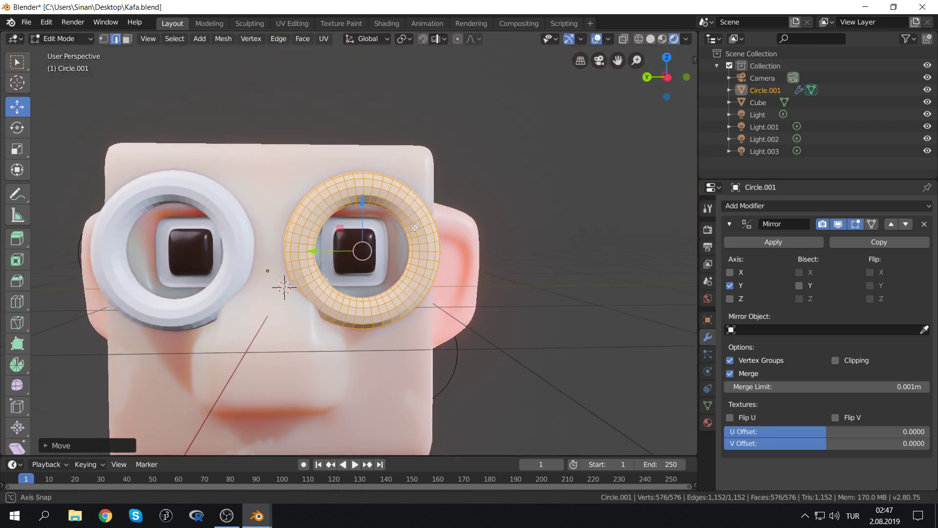
key("g")
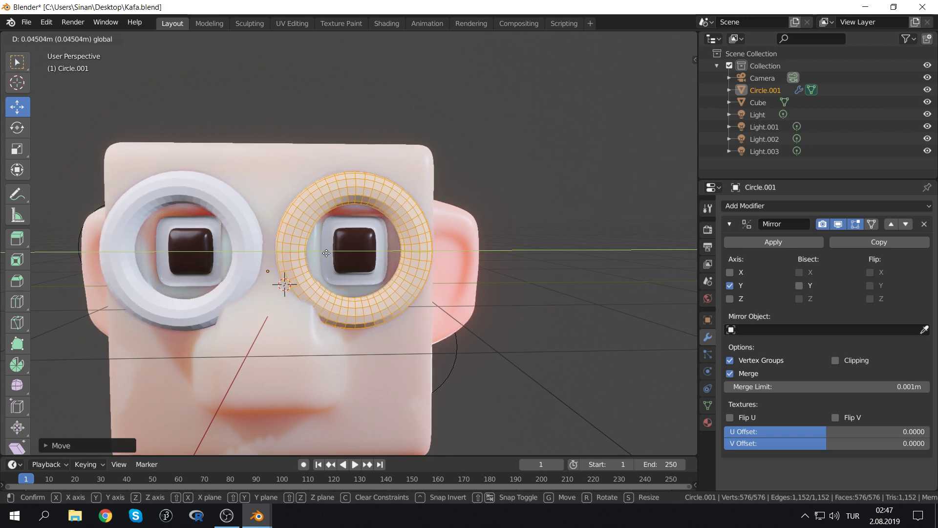
left_click(320, 252)
Check the ring's placement from a near-front view and select an inner edge
mouse_move(320, 252)
middle_mouse_down()
mouse_move(320, 244)
mouse_move(359, 243)
middle_mouse_up()
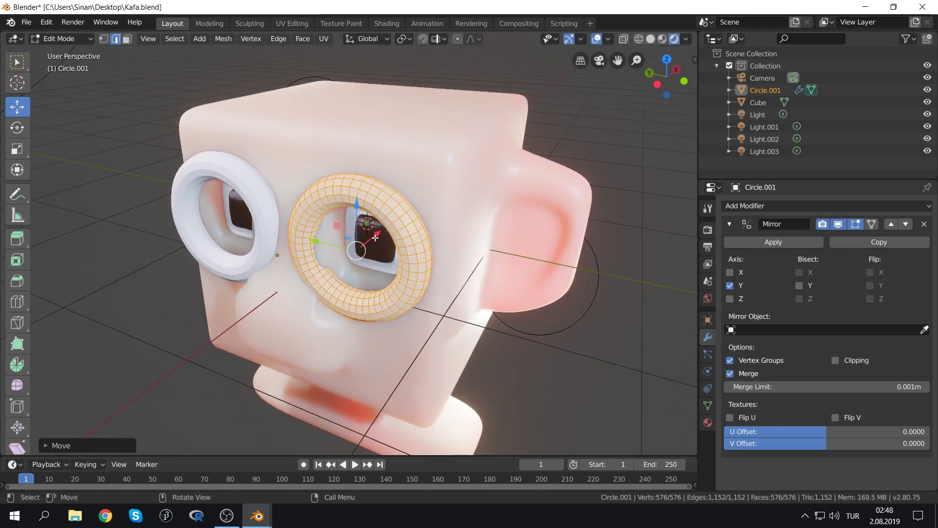
key("g")
key("Escape")
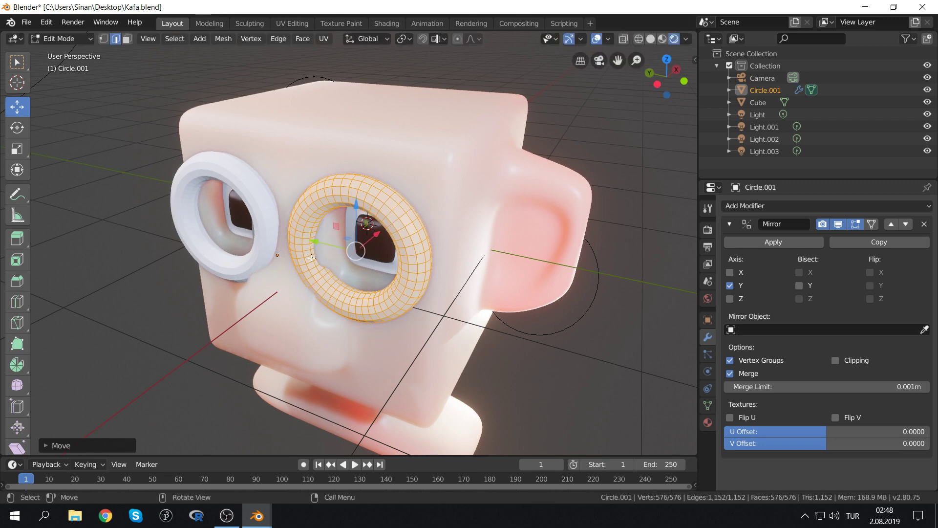
middle_click_drag(312, 258, 276, 247)
scroll(276, 247, "up", 3)
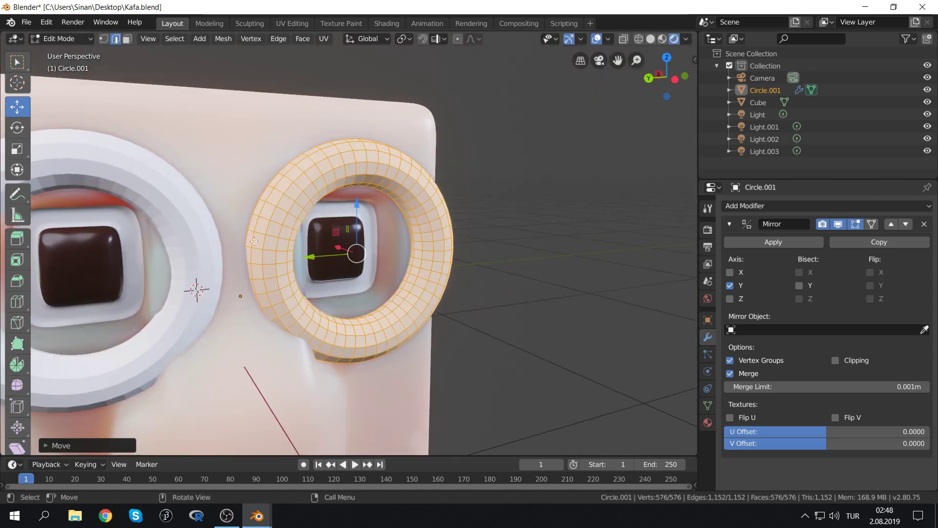
left_click(253, 241)
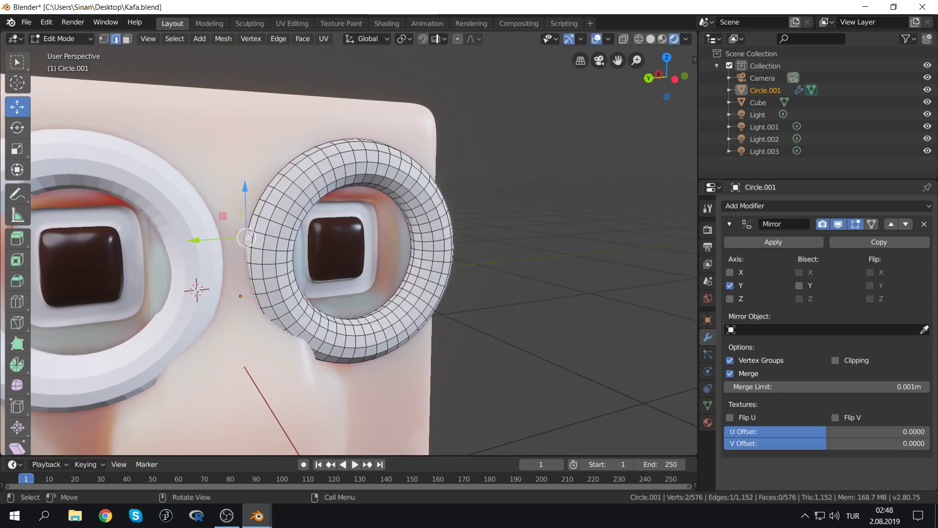
In face mode, select a single face on the ring's inner side
left_click(123, 43)
middle_click_drag(254, 251, 279, 256)
left_click(277, 254)
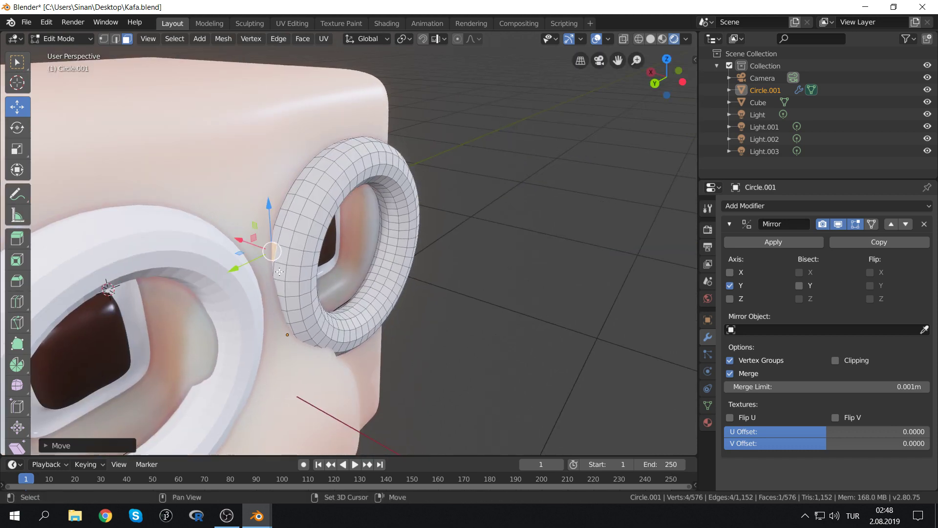
left_click(279, 272, "shift")
key("g")
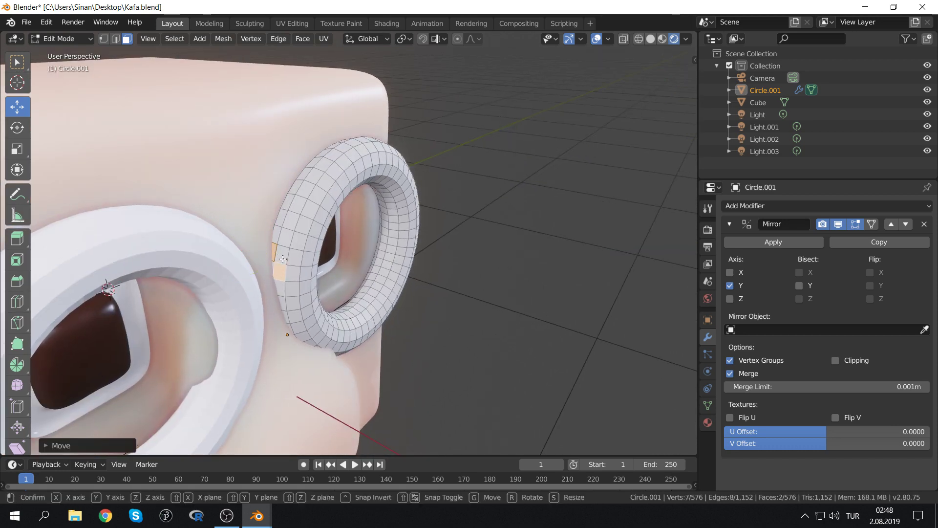
key("Escape")
left_click(279, 270)
mouse_move(273, 264)
middle_mouse_down()
mouse_move(245, 257)
mouse_move(230, 233)
middle_mouse_up()
Extrude the face into a bridge toward the other ring and delete its end cap
key("e")
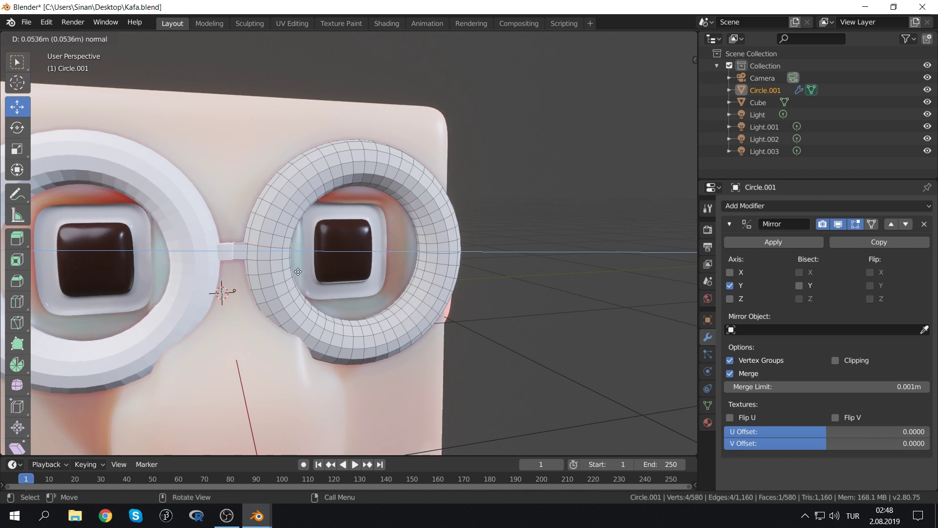
left_click(299, 272)
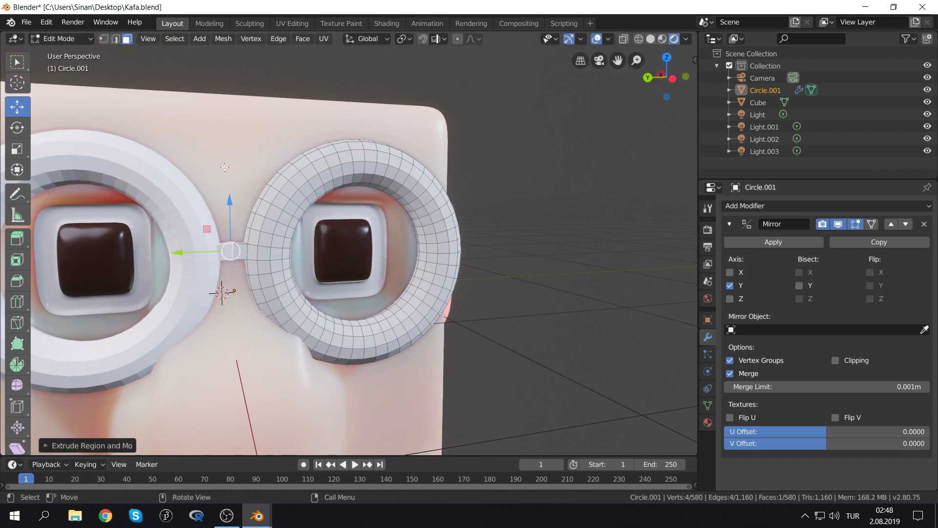
middle_click_drag(293, 269, 252, 195)
scroll(252, 195, "up", 2)
scroll(254, 194, "up", 2)
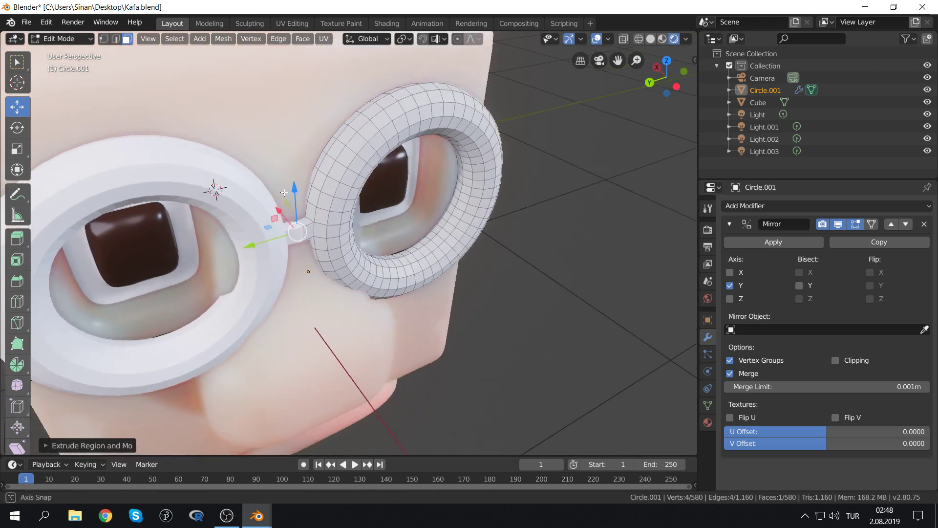
scroll(258, 194, "up", 2)
scroll(259, 194, "up", 3)
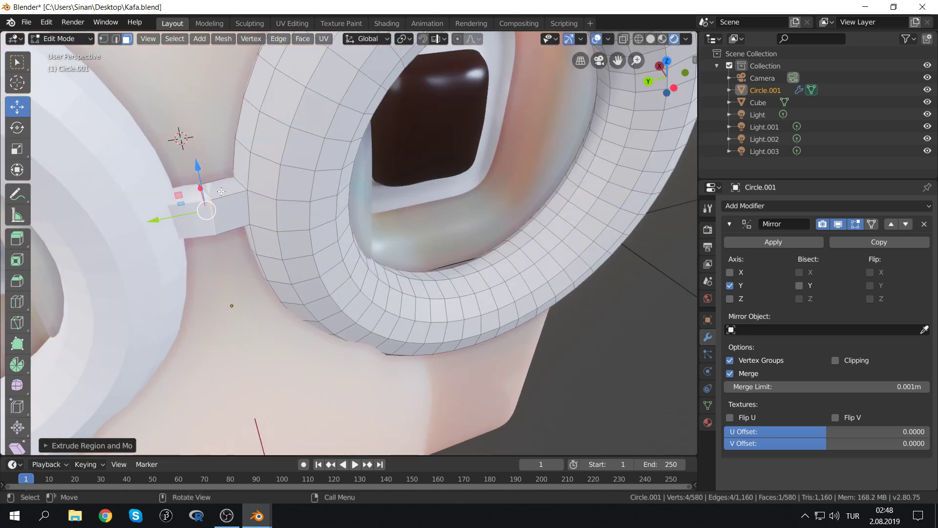
key("x")
left_click(194, 215)
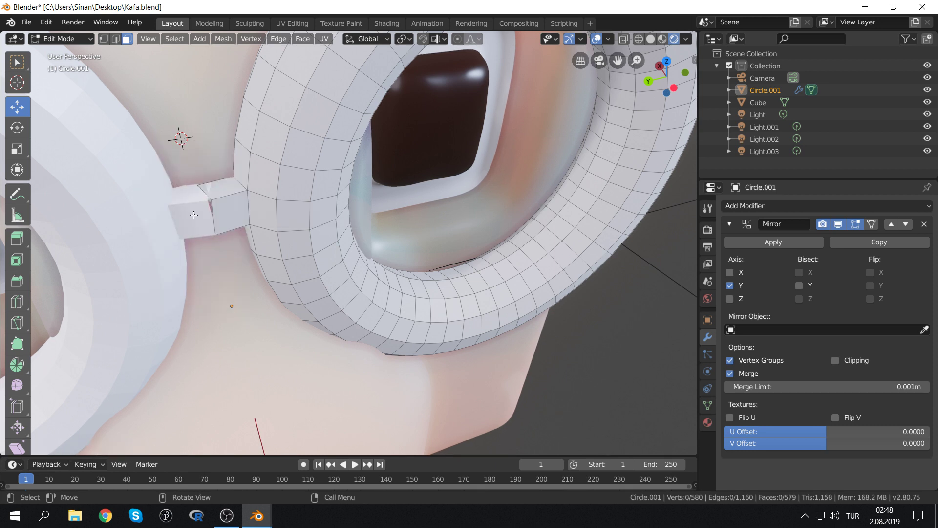
Enable mirror clipping, move the end loop to centre on Y, and set Merge Limit 0.067m
left_click(836, 362)
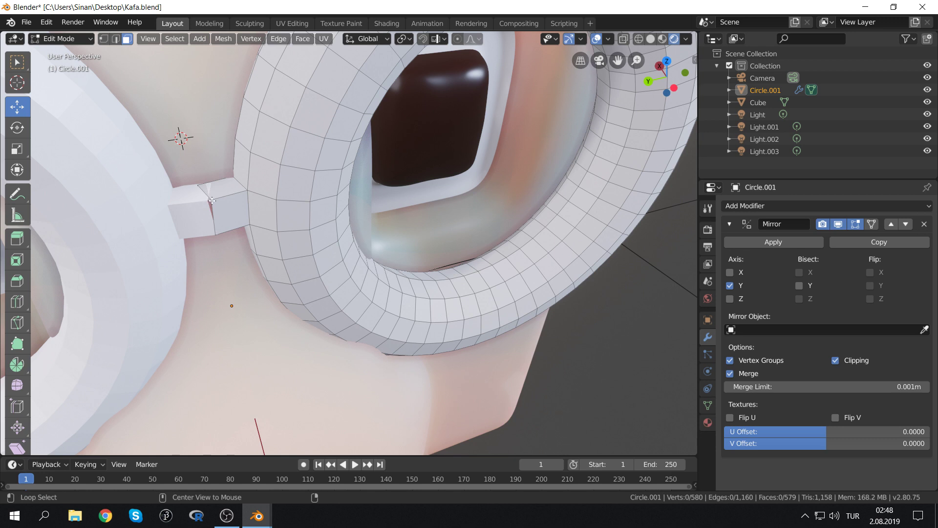
left_click(116, 39)
left_click(207, 196, "alt")
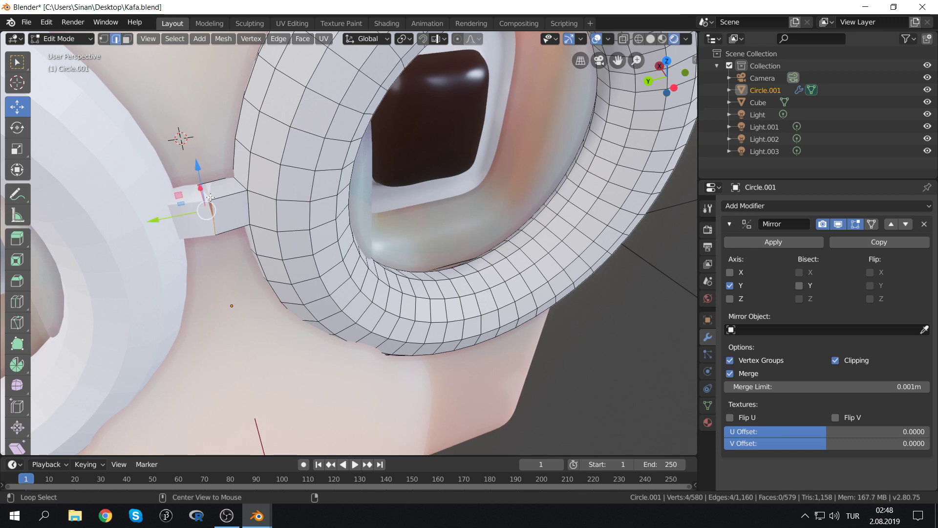
key("g")
key("y")
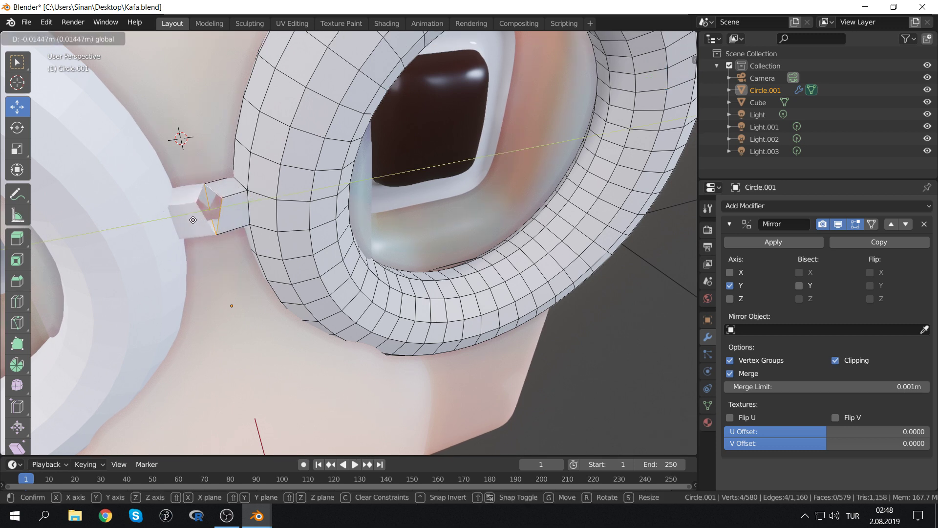
left_click(202, 221)
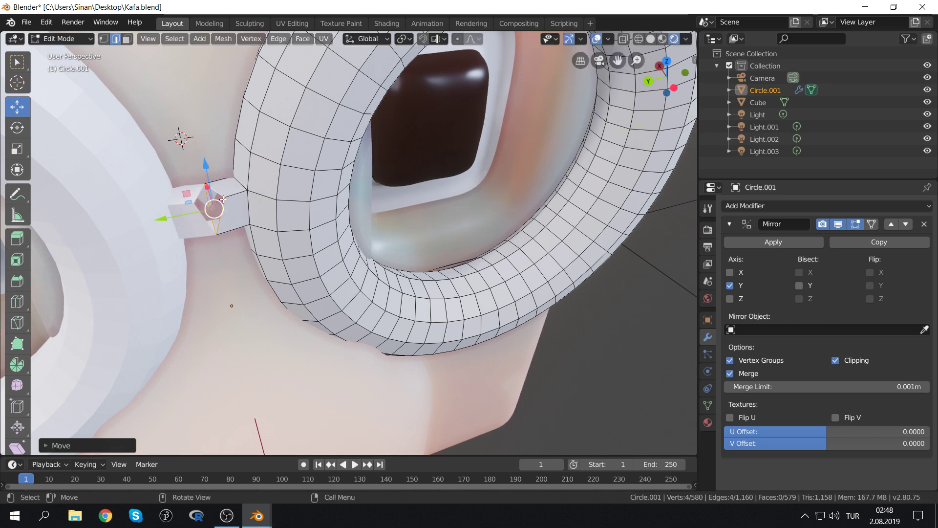
left_click_drag(786, 387, 830, 387)
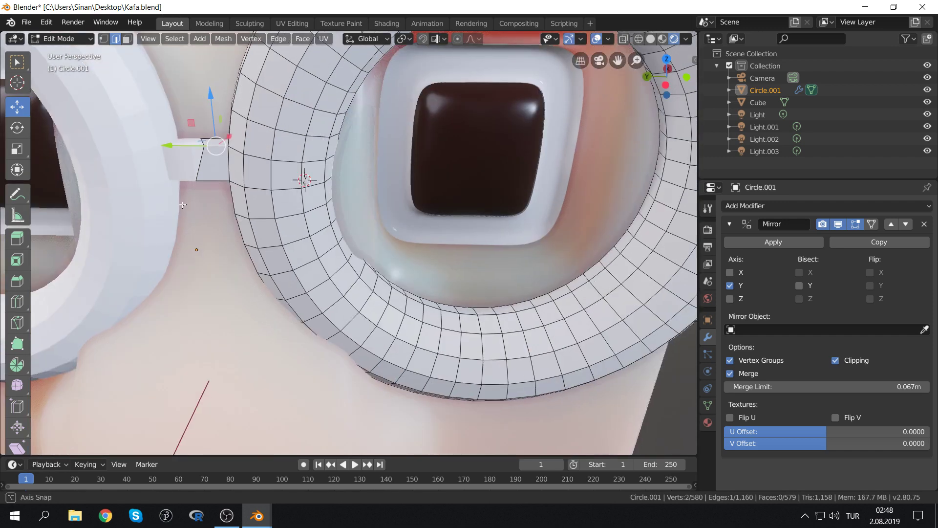
middle_click_drag(244, 195, 255, 202)
key("Tab")
Apply smooth shading to the Circle.001 glasses frame and inspect its mesh
scroll(289, 209, "down", 5)
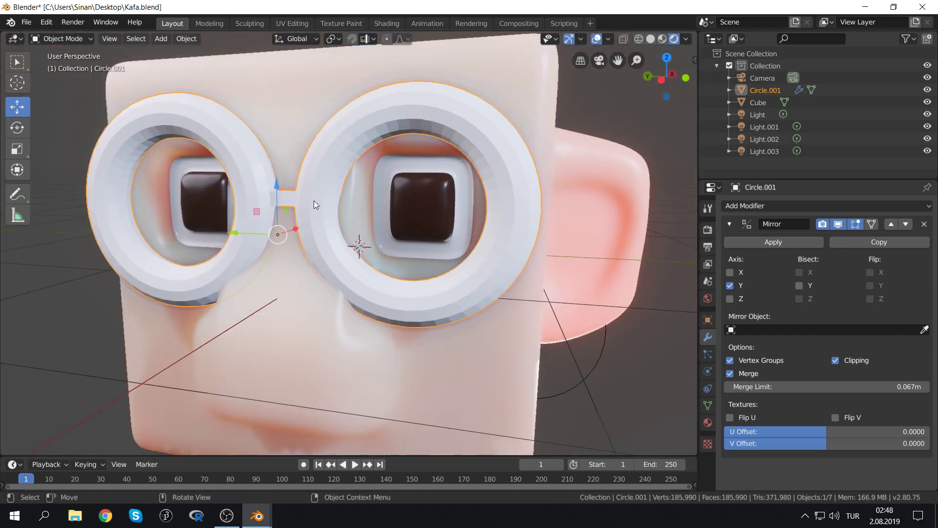
mouse_move(314, 200)
middle_mouse_down()
mouse_move(335, 192)
mouse_move(327, 200)
middle_mouse_up()
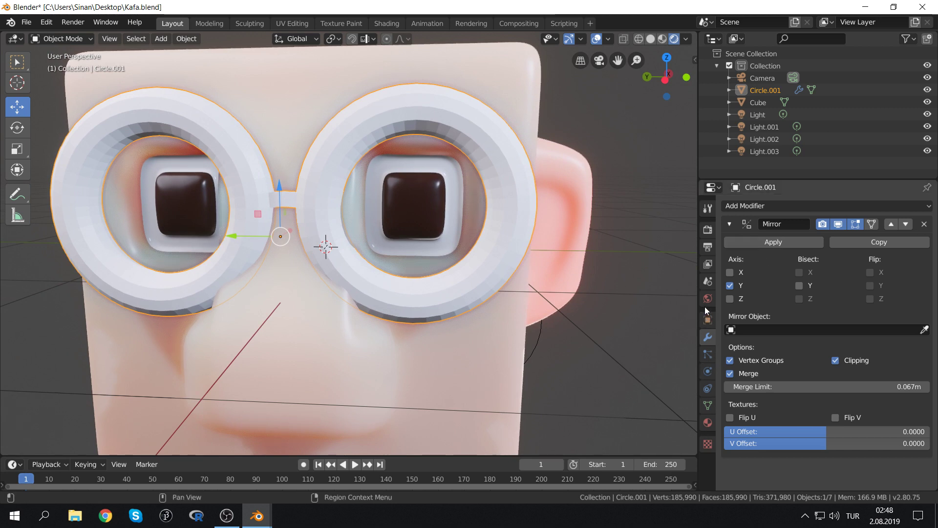
left_click(184, 42)
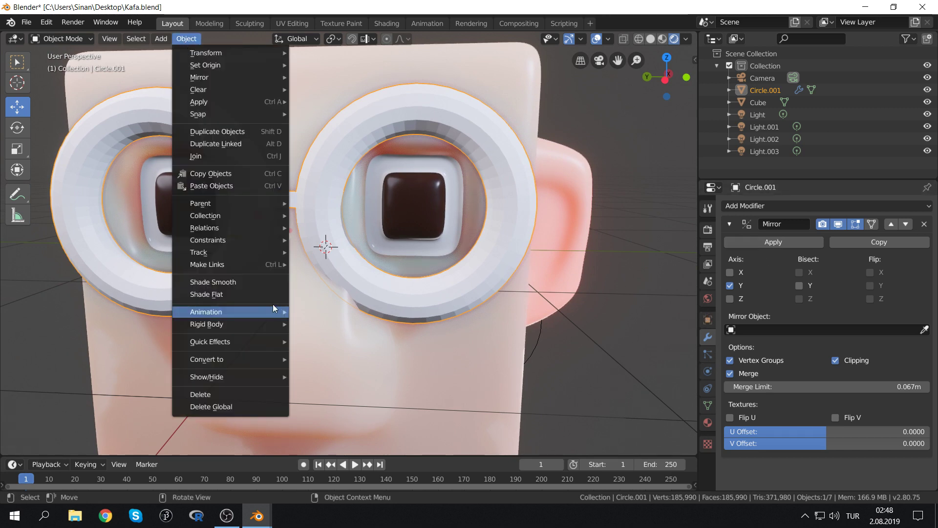
left_click(226, 282)
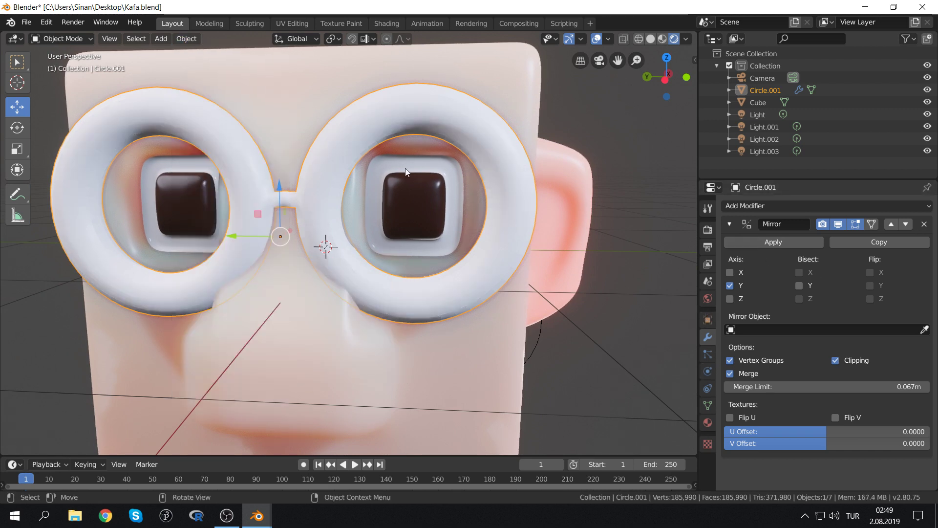
mouse_move(337, 224)
middle_mouse_down()
mouse_move(351, 218)
mouse_move(317, 192)
mouse_move(358, 186)
mouse_move(405, 121)
middle_mouse_up()
scroll(356, 231, "up", 2)
key("Tab")
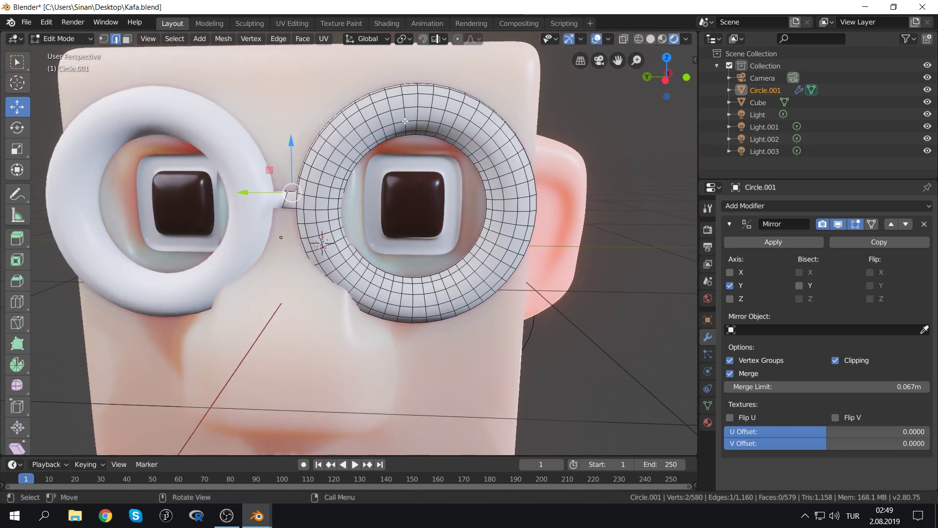
key("Tab")
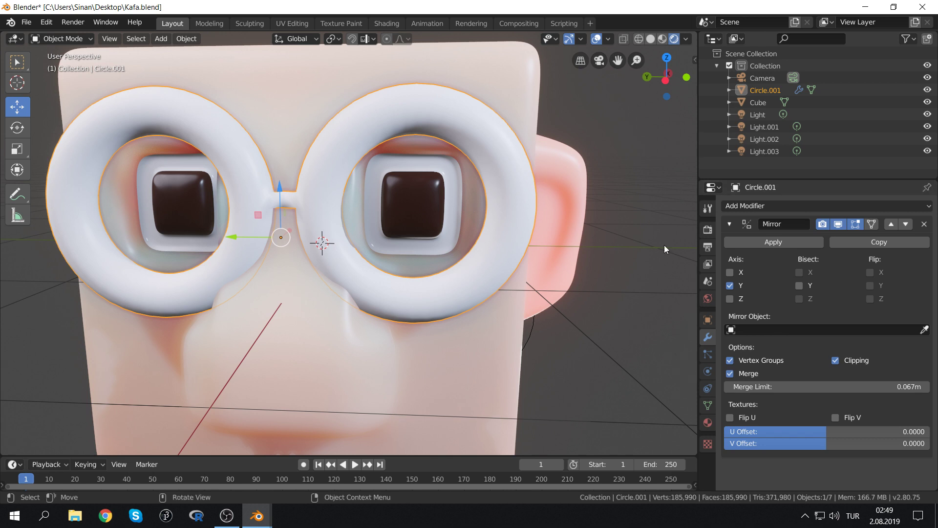
Create a new material for the glasses frame with a dark brown base colour
left_click(708, 423)
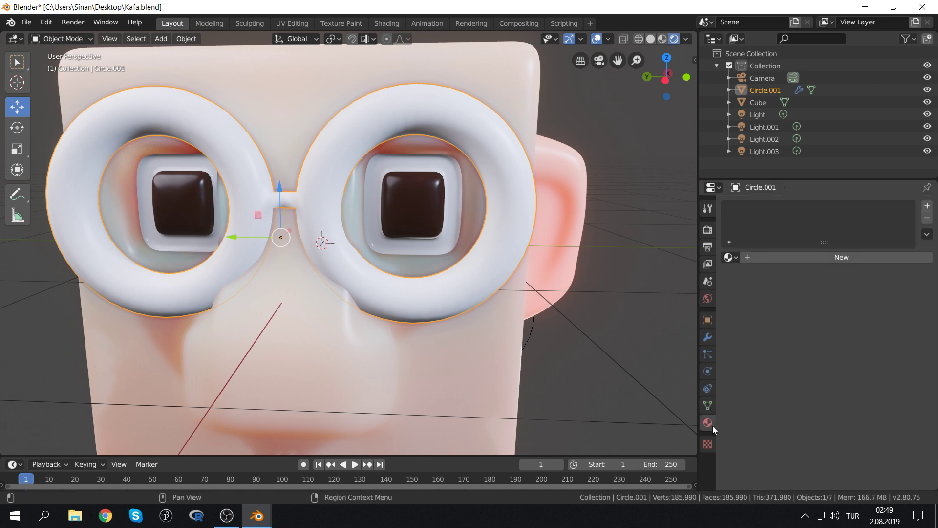
left_click(788, 256)
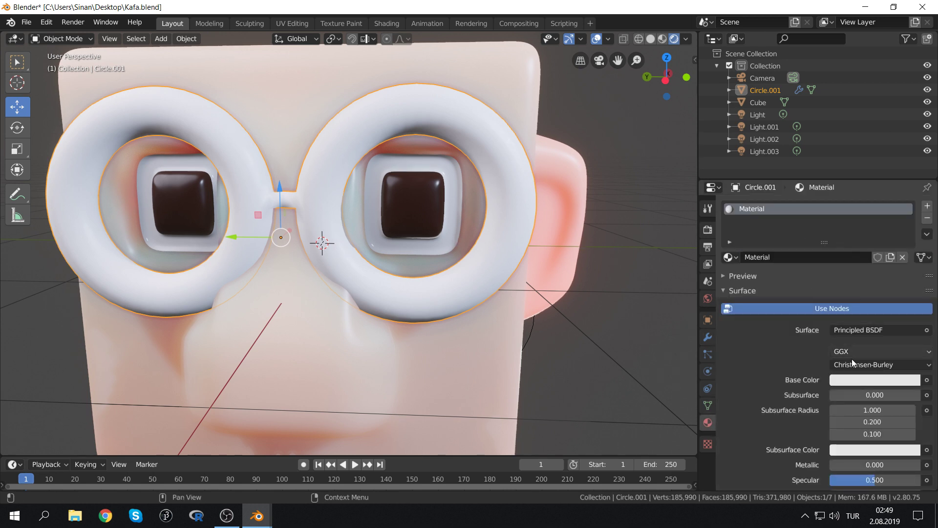
left_click(858, 381)
left_click(852, 281)
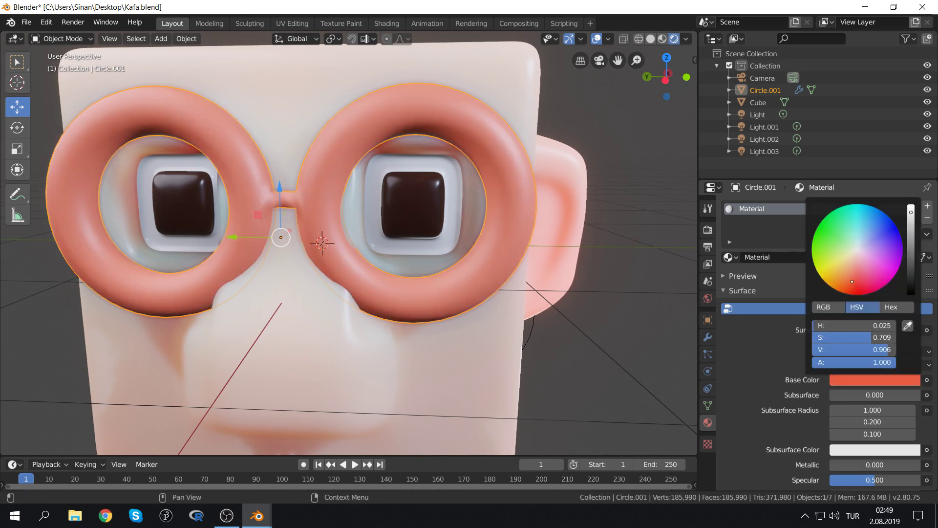
left_click_drag(910, 274, 911, 280)
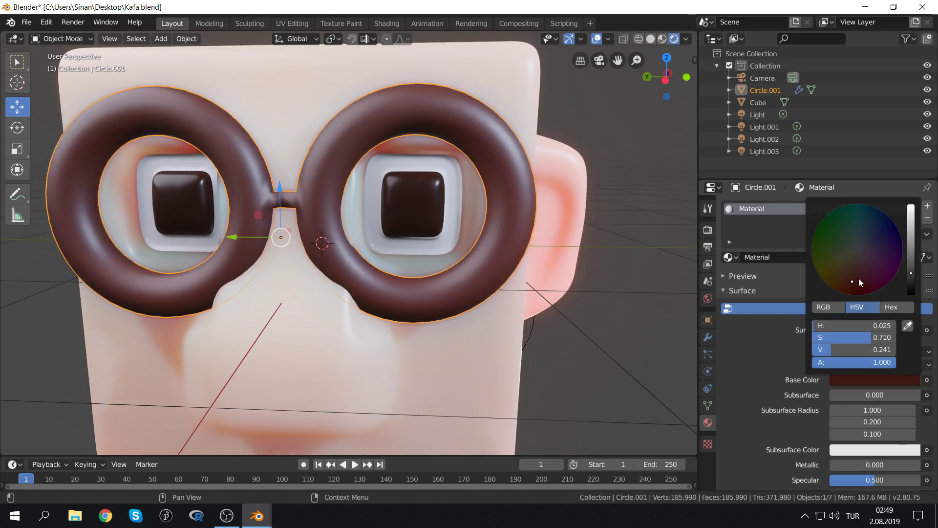
Set the frame material's roughness to 0.846, clearcoat 0.527 and clearcoat roughness 0.445
scroll(850, 431, "down", 5)
scroll(840, 419, "down", 1)
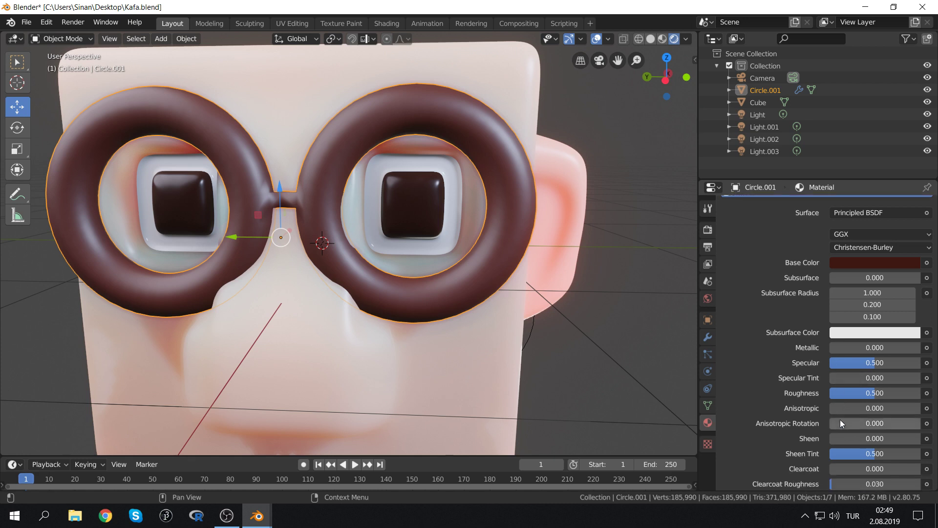
scroll(834, 400, "down", 4)
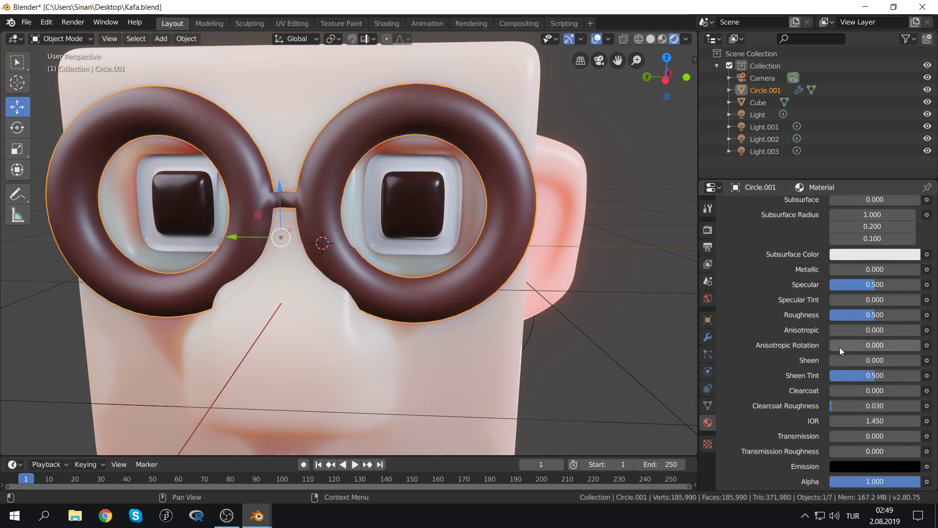
left_click_drag(875, 315, 906, 314)
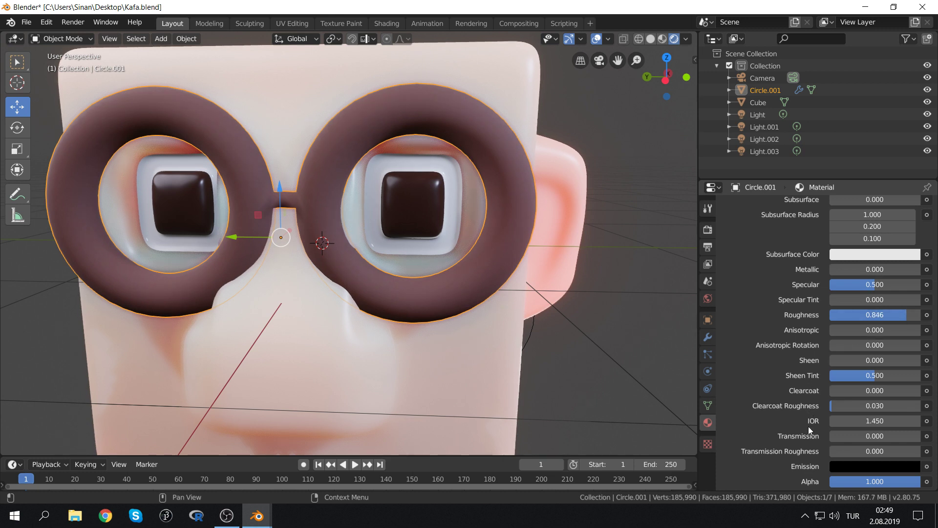
scroll(806, 396, "down", 2)
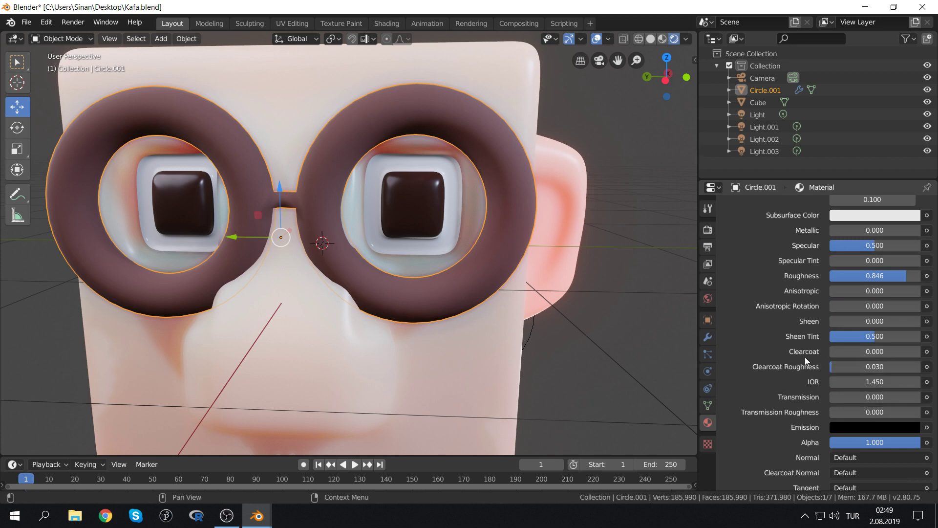
left_click_drag(835, 353, 855, 353)
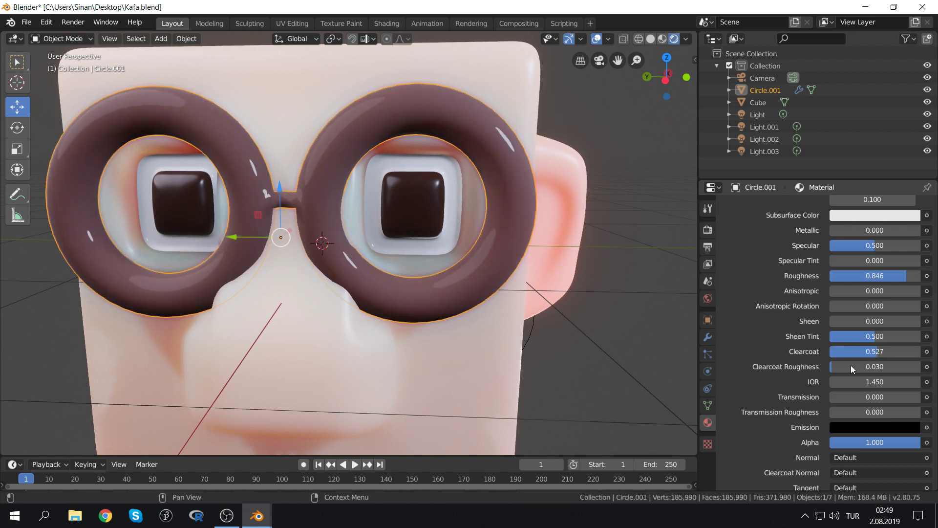
mouse_move(833, 367)
left_mouse_down()
mouse_move(885, 366)
mouse_move(871, 370)
left_mouse_up()
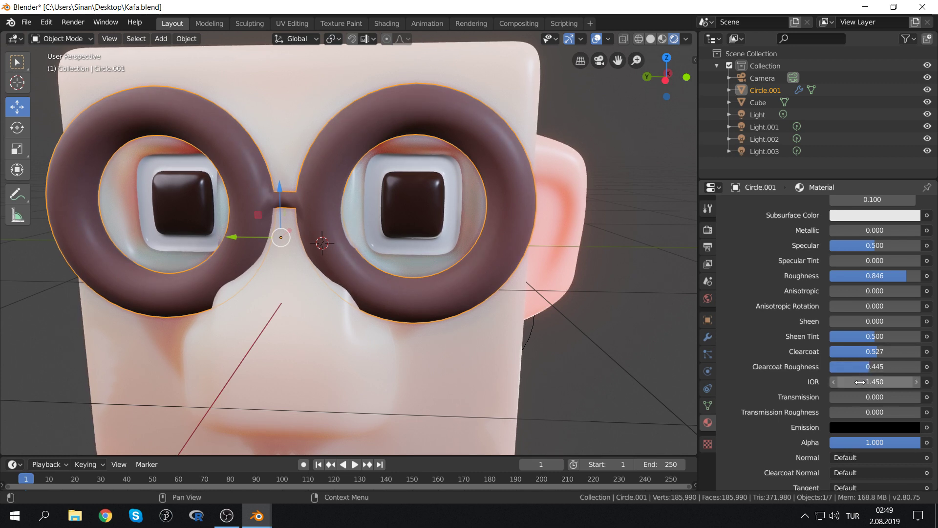
scroll(787, 293, "down", 3)
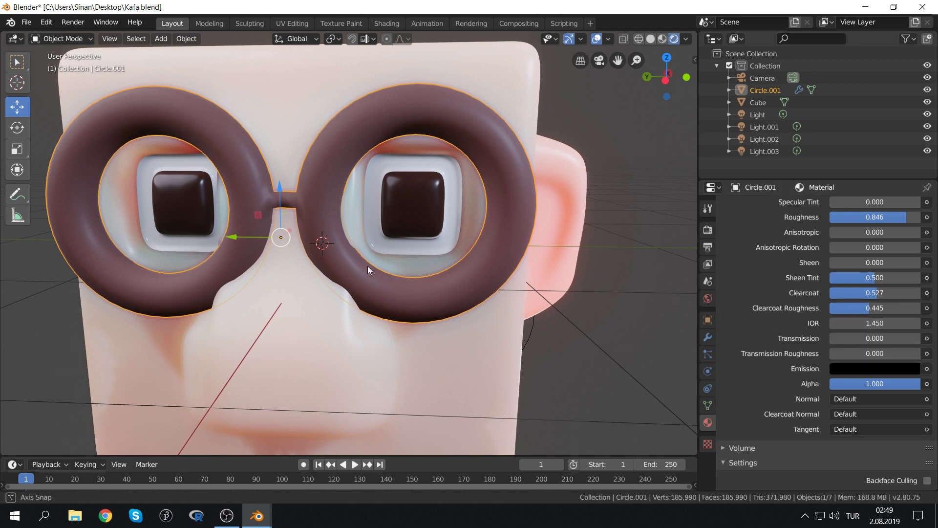
mouse_move(367, 266)
middle_mouse_down()
mouse_move(424, 257)
mouse_move(441, 239)
mouse_move(414, 228)
mouse_move(362, 253)
mouse_move(352, 285)
mouse_move(347, 272)
mouse_move(362, 259)
middle_mouse_up()
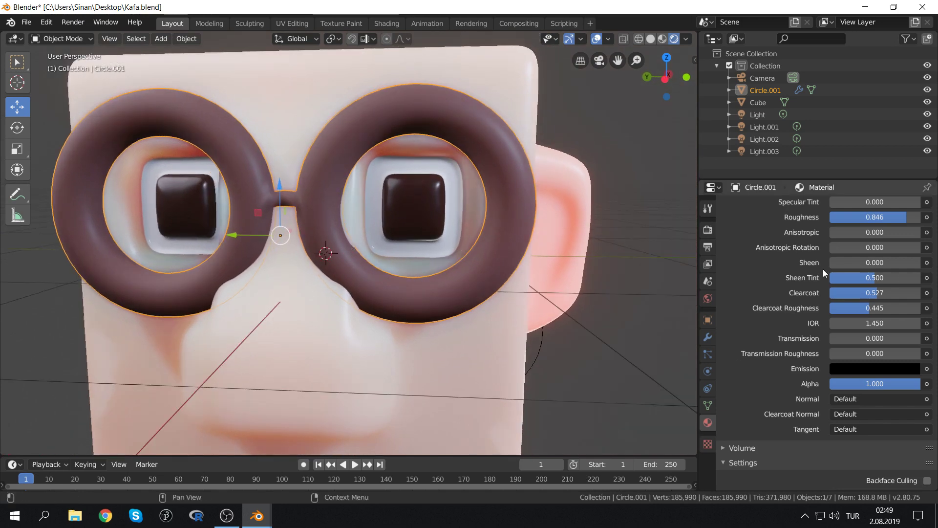
Darken the frame's brown base colour further and make it slightly more saturated
scroll(893, 274, "up", 2)
scroll(893, 274, "up", 2)
scroll(873, 265, "up", 2)
scroll(865, 266, "up", 2)
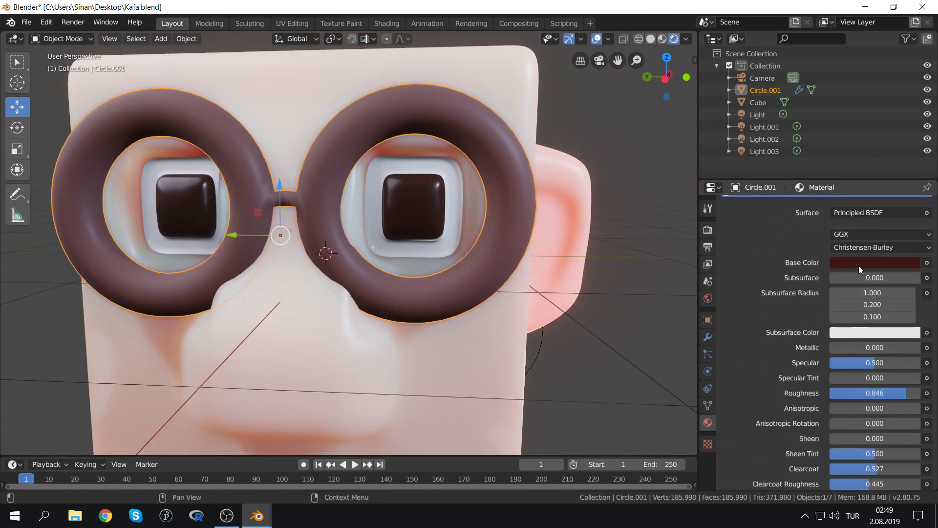
left_click(860, 264)
left_click(910, 163)
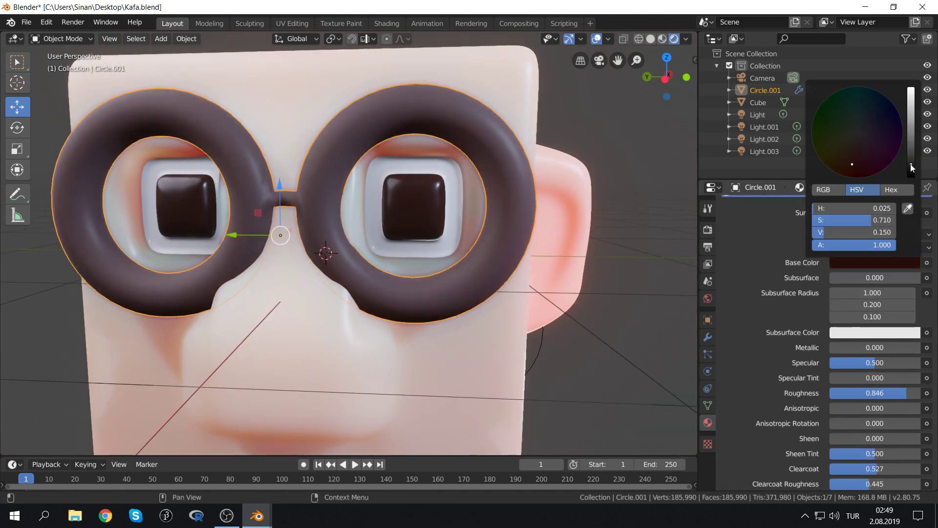
left_click(850, 169)
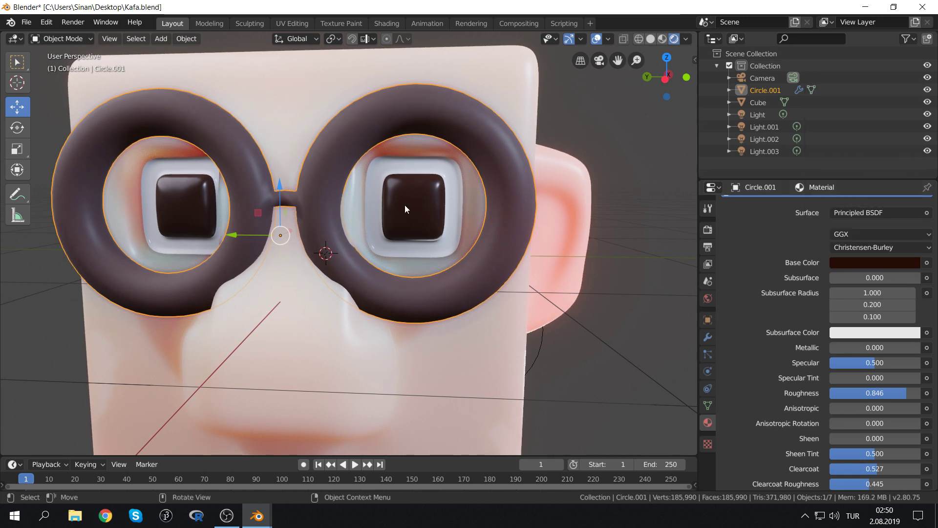
left_click(190, 41)
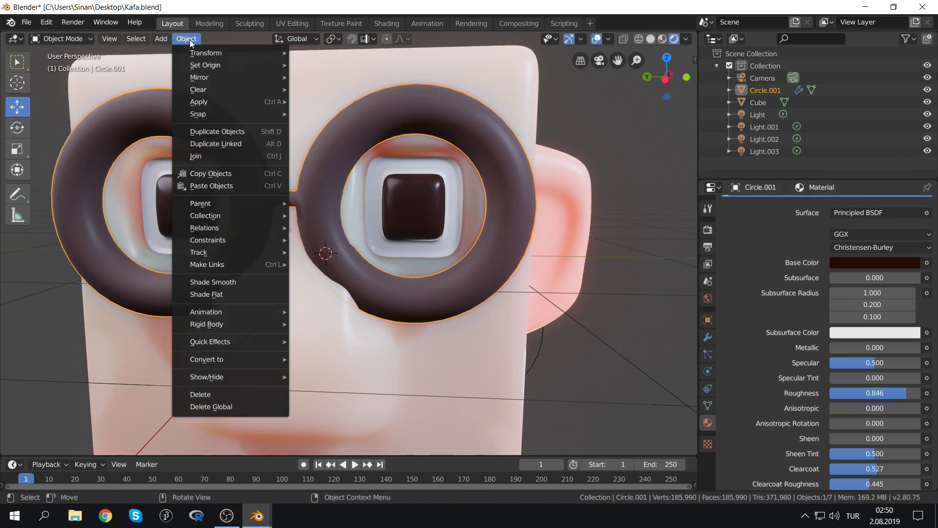
mouse_move(160, 38)
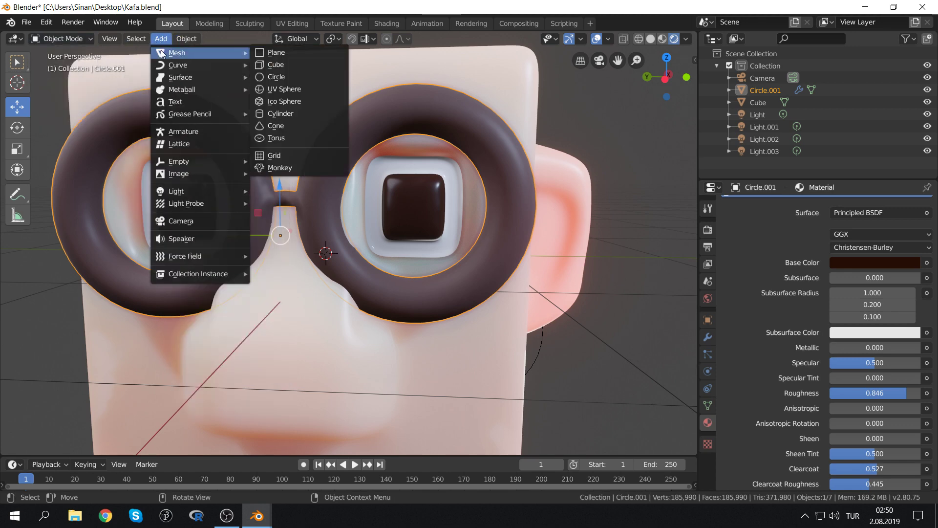
Add a new circle mesh, move it beside the head and enter Edit Mode
left_click(276, 76)
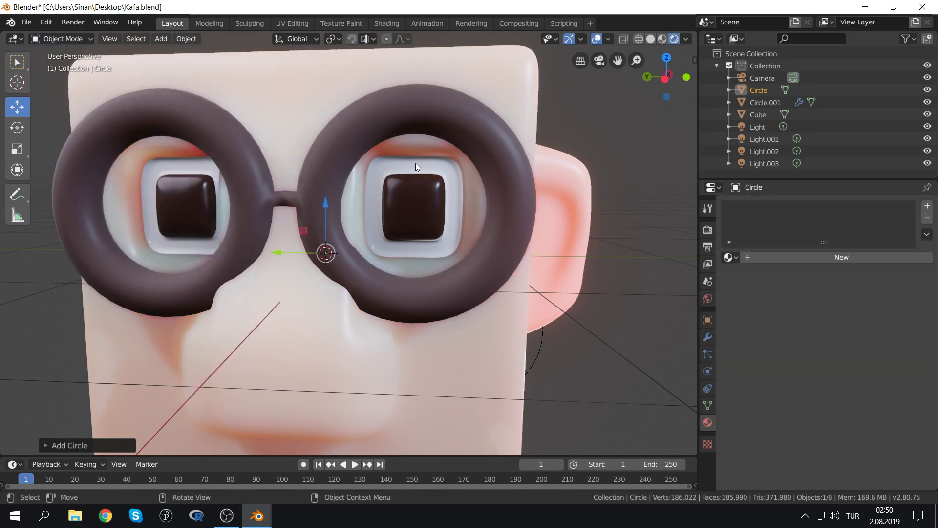
mouse_move(350, 213)
middle_mouse_down()
mouse_move(309, 231)
mouse_move(486, 181)
middle_mouse_up()
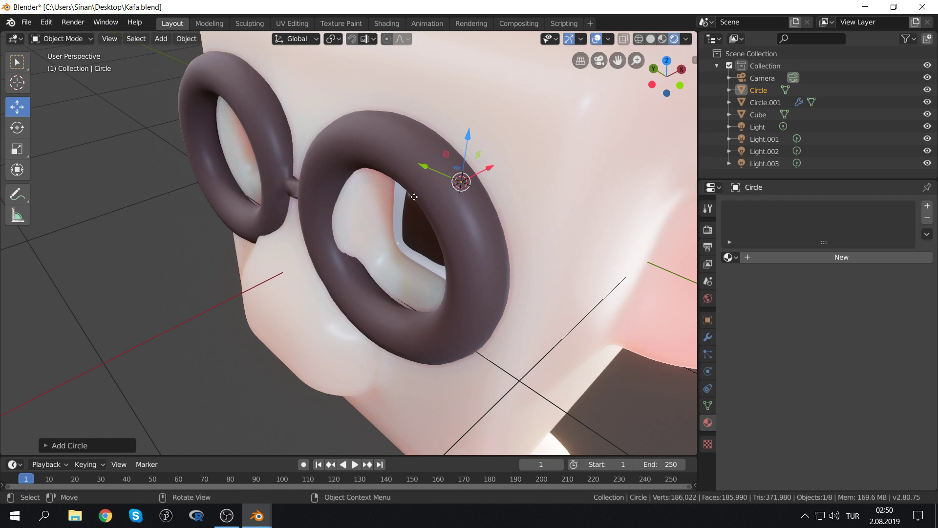
left_click_drag(414, 196, 226, 262)
mouse_move(226, 261)
middle_mouse_down()
mouse_move(383, 207)
mouse_move(310, 236)
middle_mouse_up()
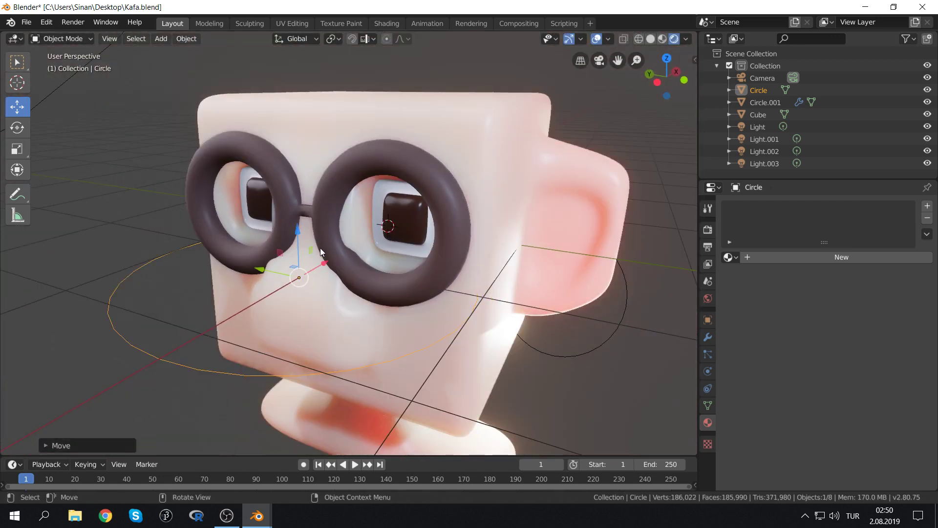
key("Tab")
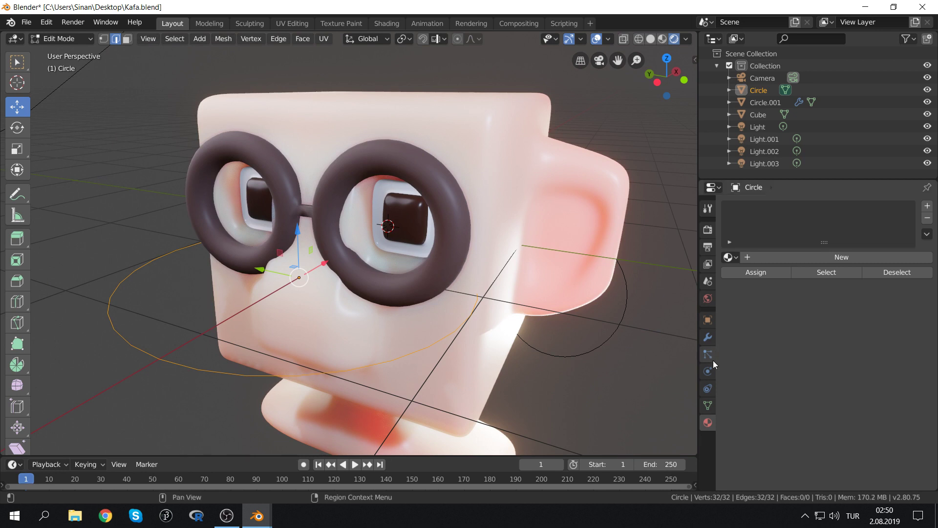
Give the circle a Mirror modifier on the Y axis instead of X, sliding it along Y
left_click(709, 342)
left_click(755, 205)
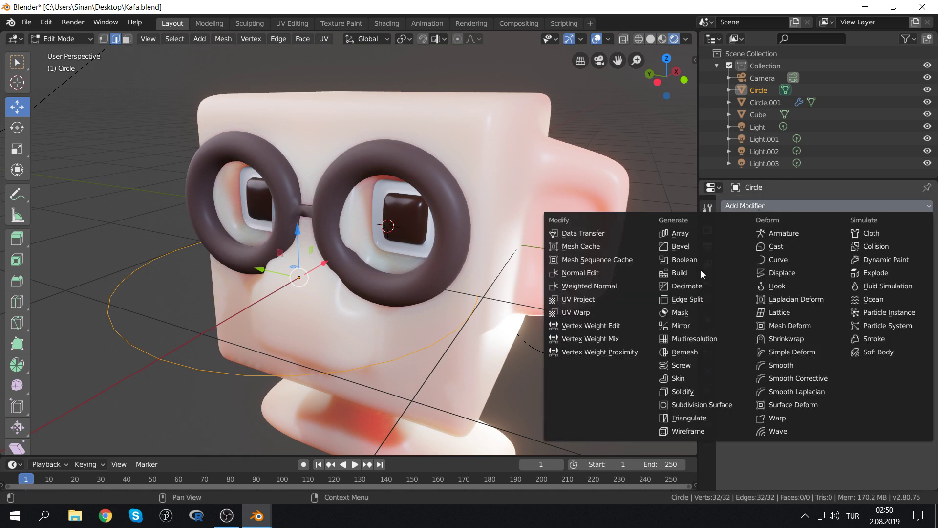
left_click(685, 325)
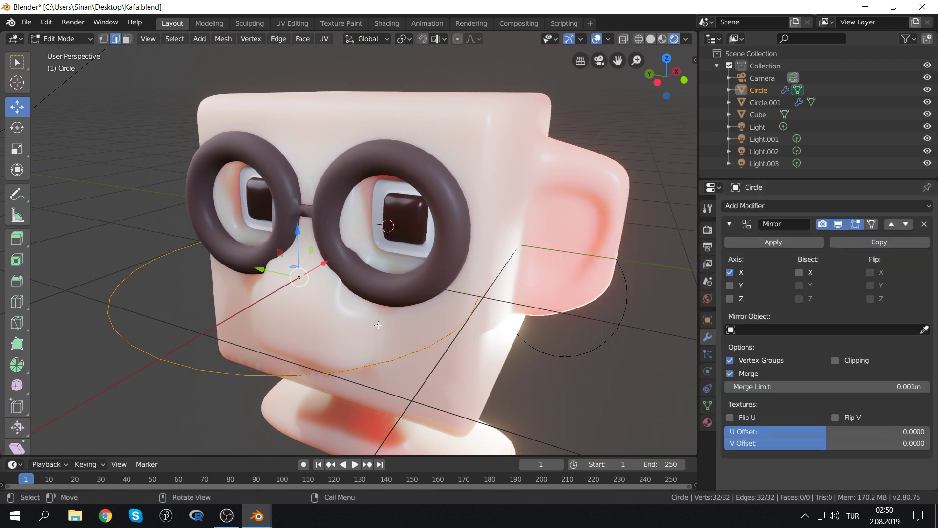
left_click_drag(272, 271, 437, 342)
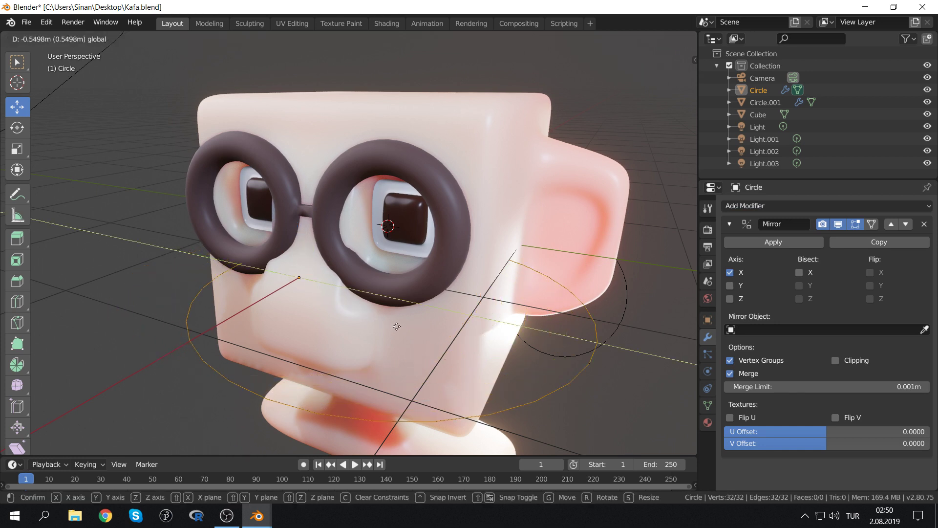
left_click(437, 342)
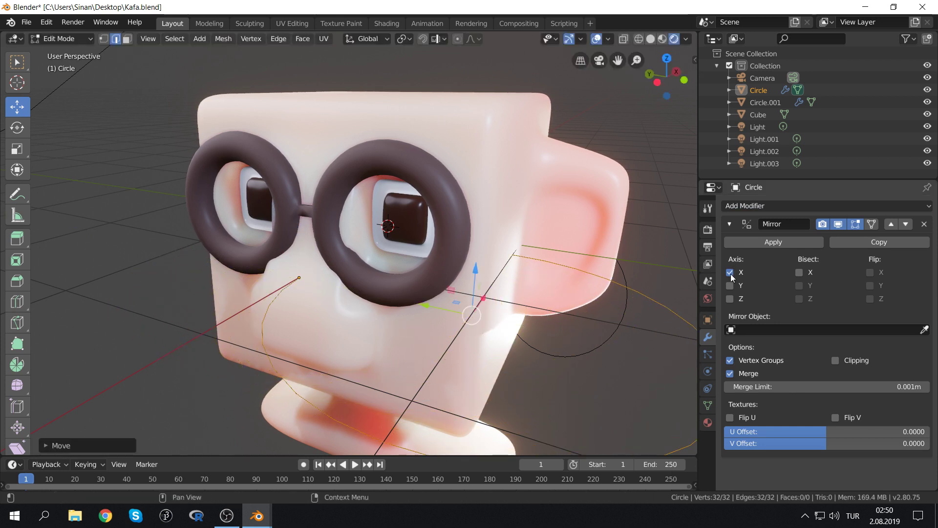
left_click(730, 272)
left_click(730, 285)
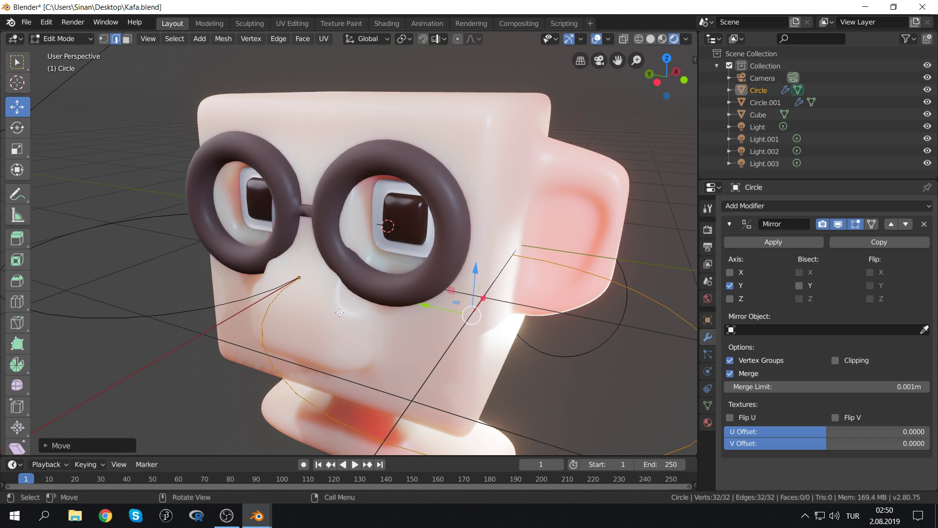
Shrink the circle and rotate it 90° about the Y axis
key("s")
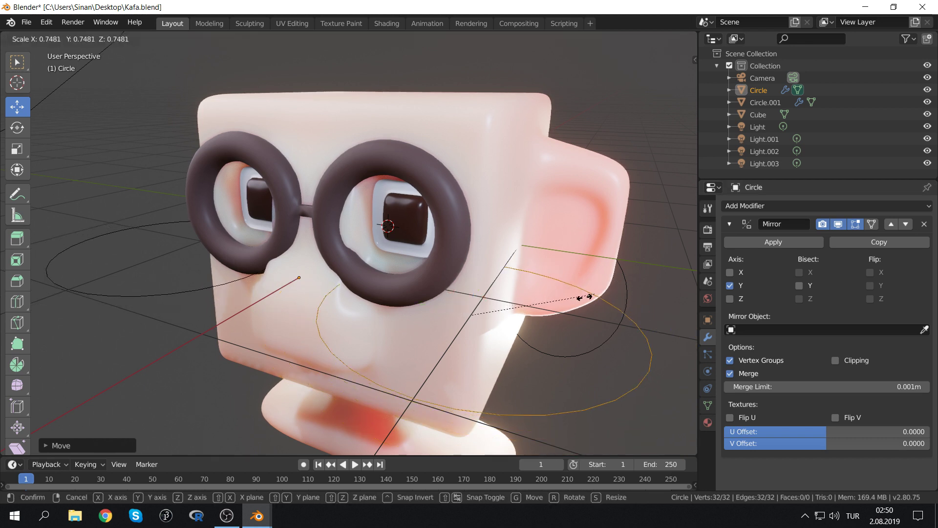
left_click(560, 308)
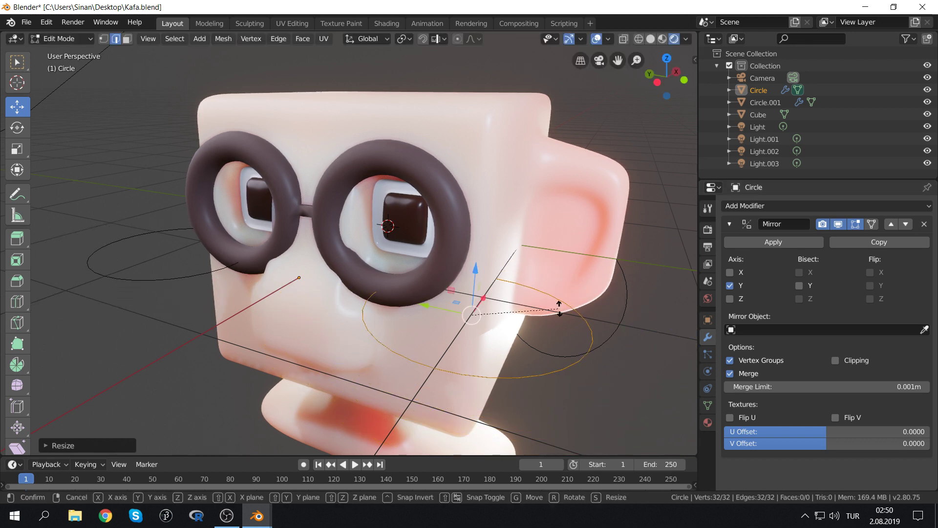
type("ry90")
key("Return")
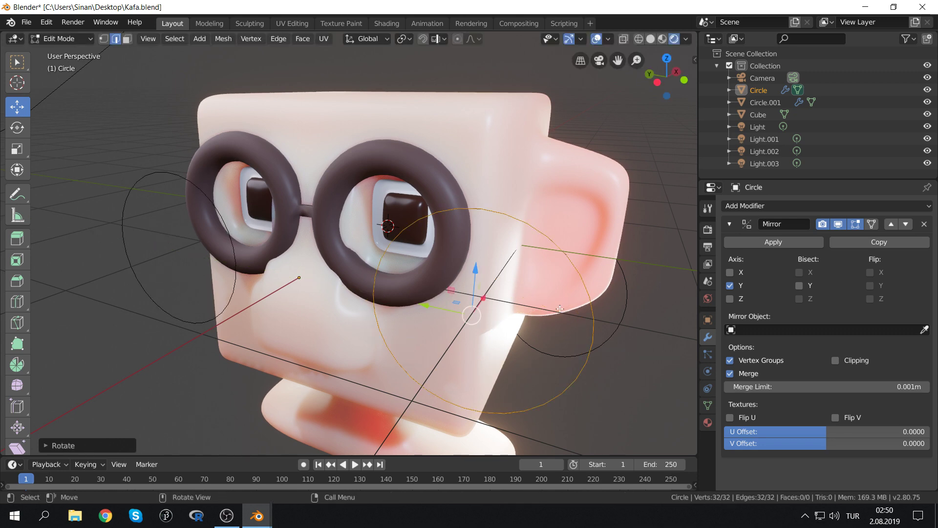
Move and shrink the circle further toward the right glasses rim
mouse_move(517, 283)
middle_mouse_down()
mouse_move(496, 254)
mouse_move(430, 273)
middle_mouse_up()
key("g")
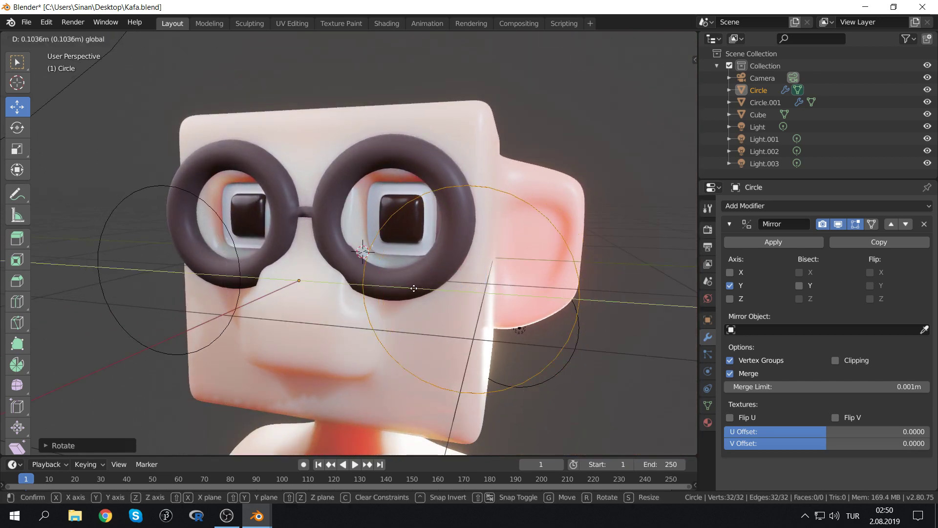
left_click(390, 288)
key("g")
left_click(419, 259)
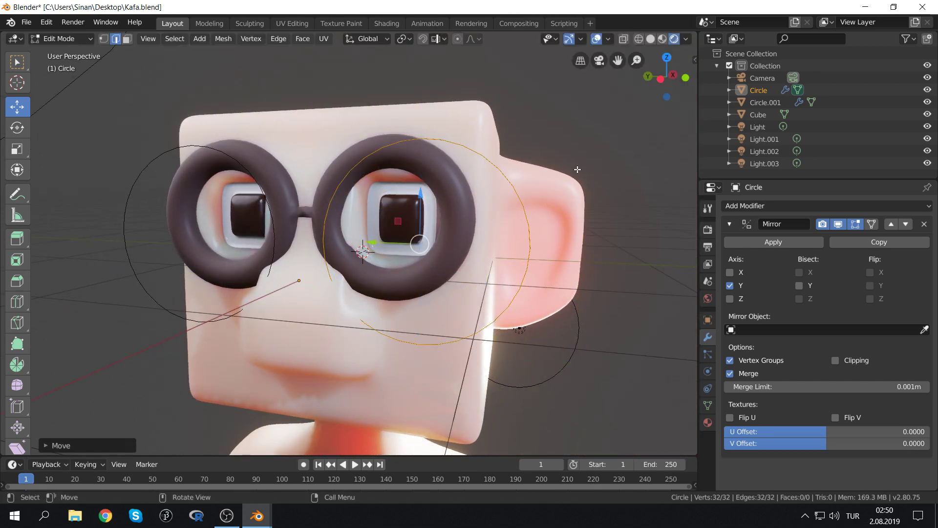
key("s")
left_click(513, 203)
middle_click_drag(513, 203, 377, 268)
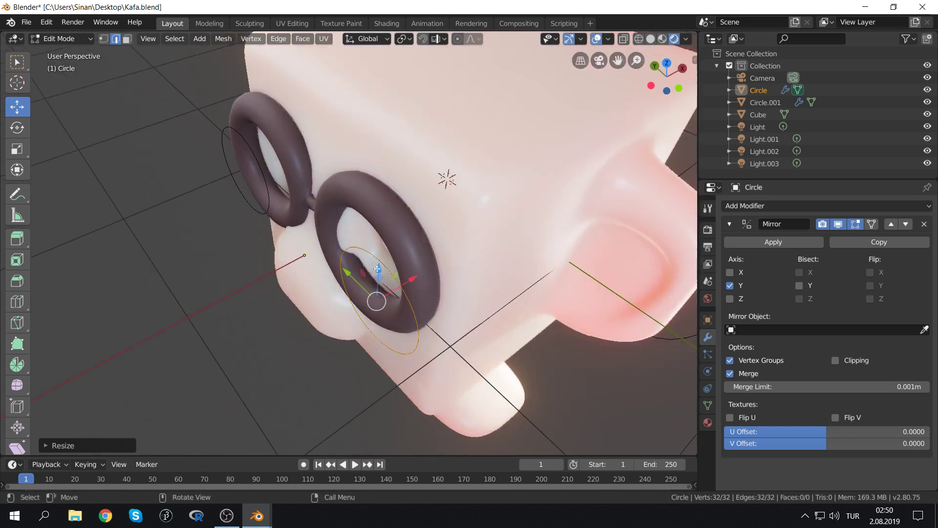
key("g")
left_click(326, 243)
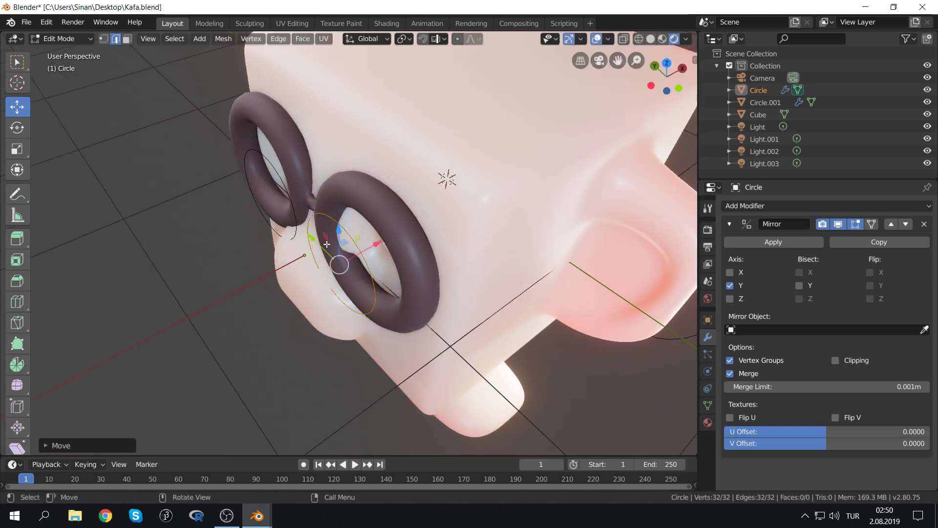
key("g")
mouse_move(362, 251)
middle_mouse_down()
mouse_move(409, 201)
mouse_move(389, 224)
middle_mouse_up()
left_click(401, 210)
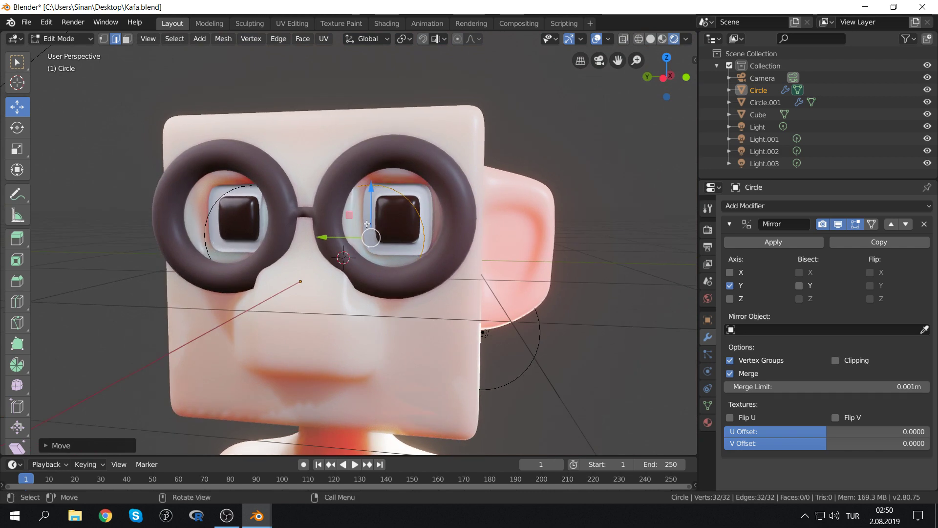
Move the circle up across the face and forward into the right rim
scroll(367, 223, "up", 3)
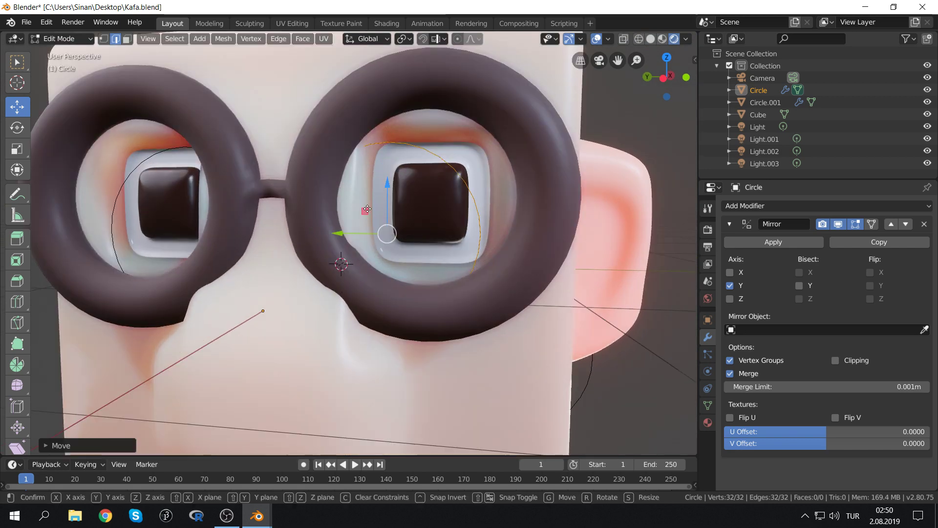
mouse_move(364, 211)
left_mouse_down()
mouse_move(396, 168)
mouse_move(418, 175)
left_mouse_up()
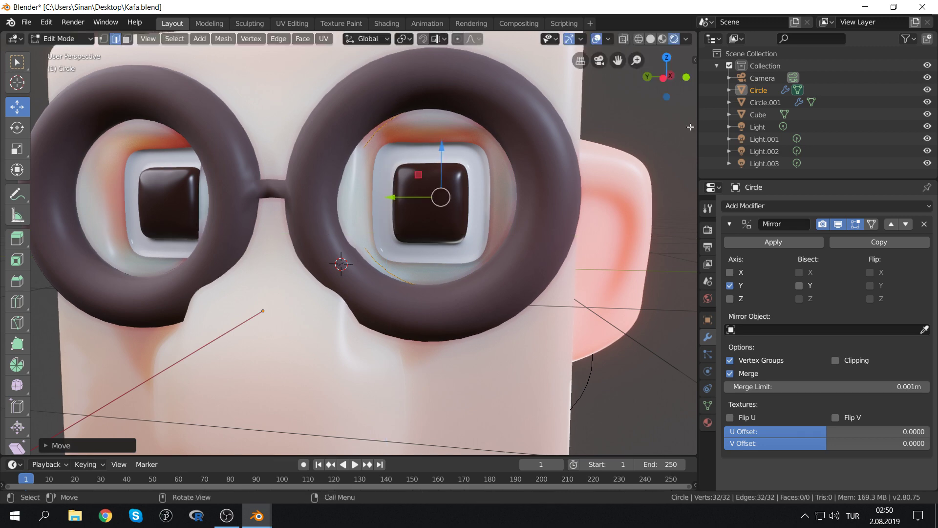
middle_click_drag(476, 157, 455, 212)
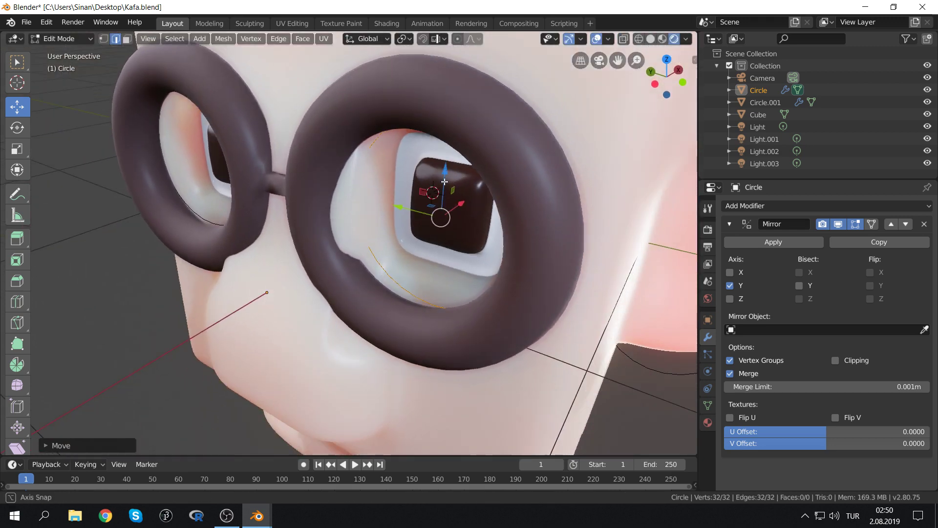
left_click_drag(454, 214, 379, 257)
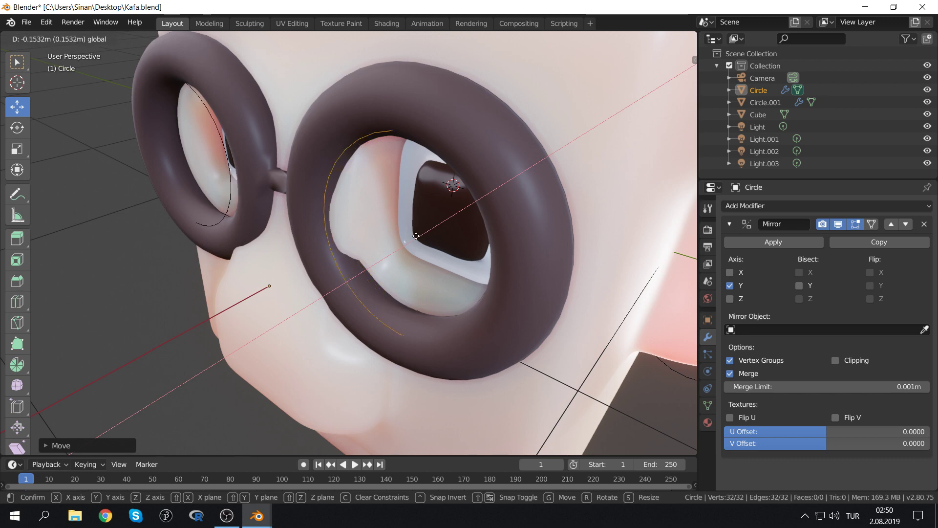
middle_click_drag(379, 257, 440, 196)
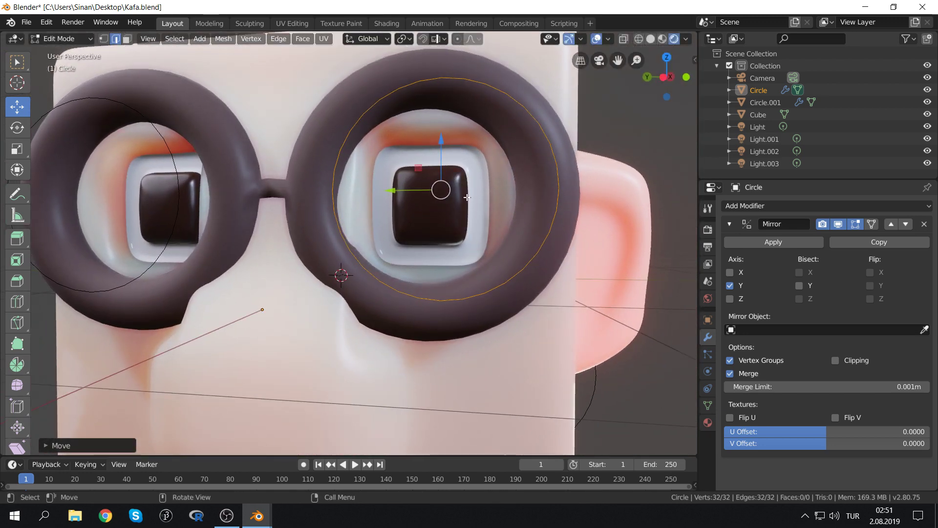
Check front and side orthographic views and centre the circle inside the rim along X
key("KP_1")
key("KP_3")
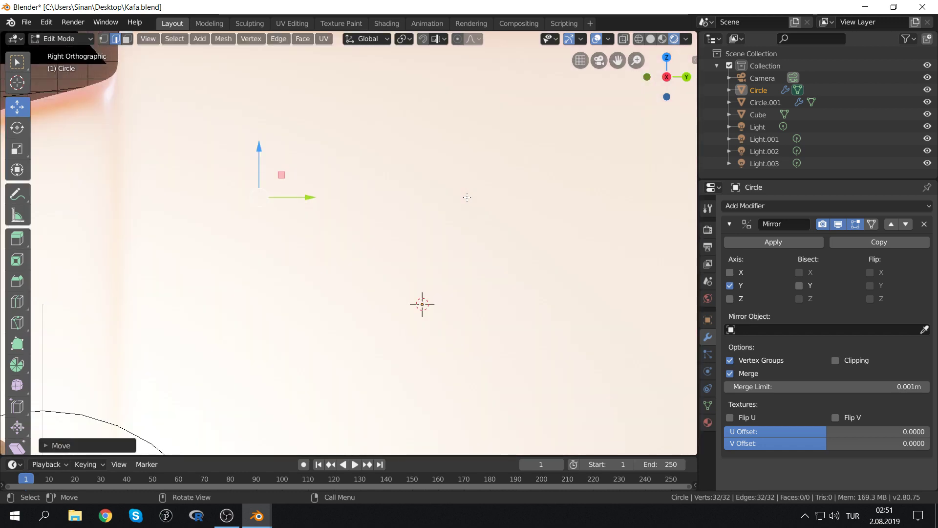
scroll(478, 196, "down", 7)
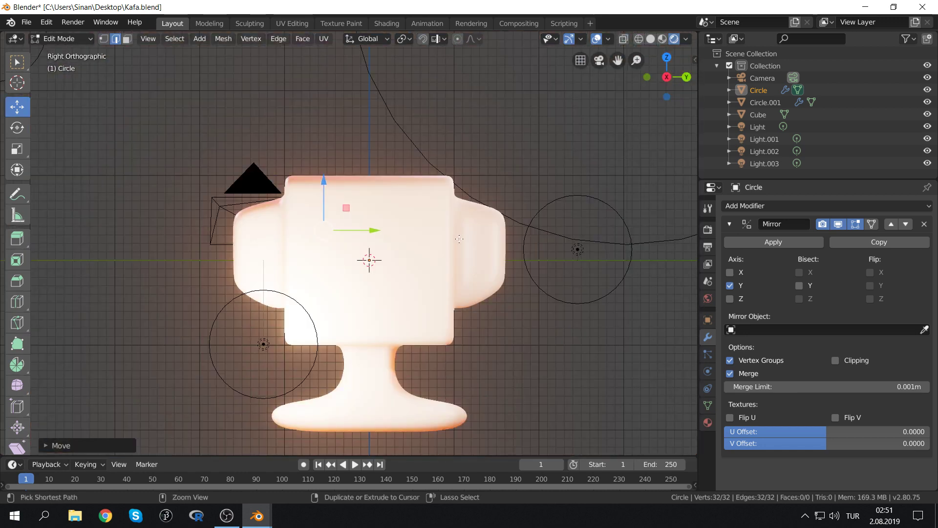
key("ctrl+KP_3")
scroll(469, 235, "up", 4)
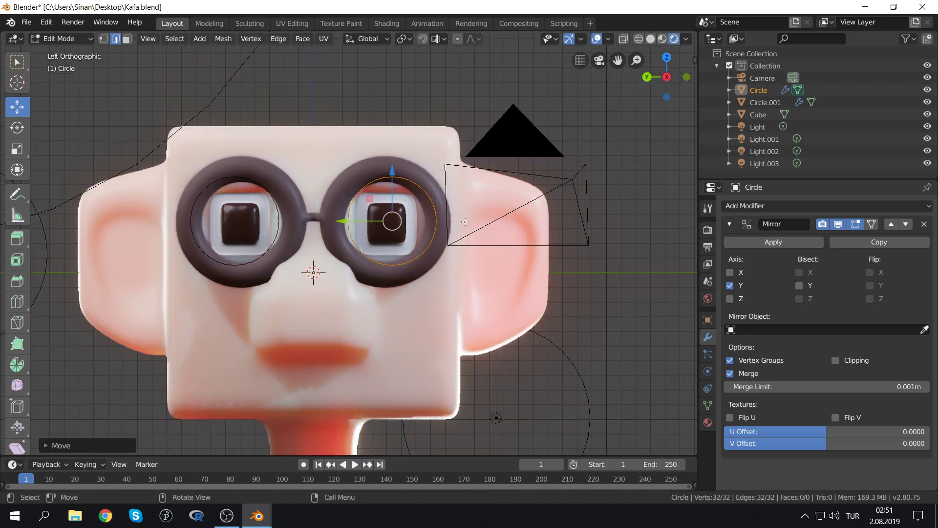
left_click_drag(364, 215, 355, 213)
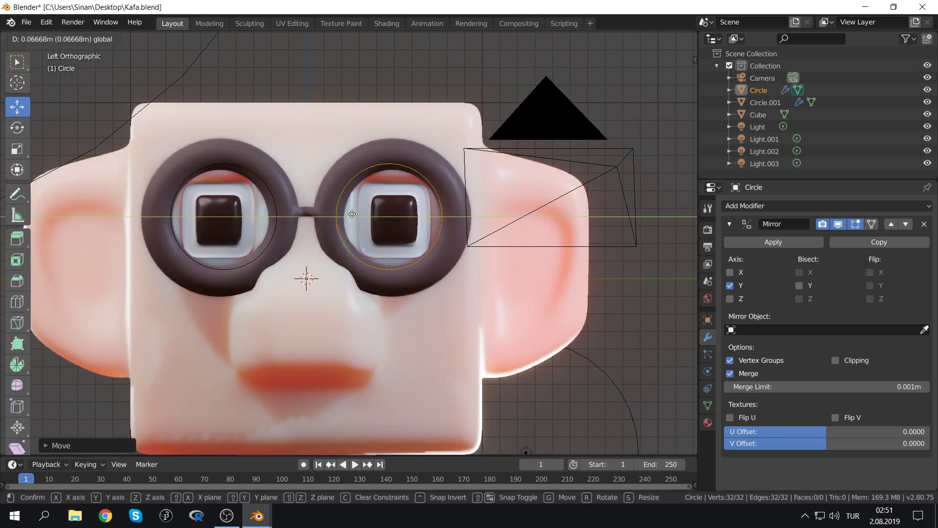
middle_click_drag(354, 213, 376, 233)
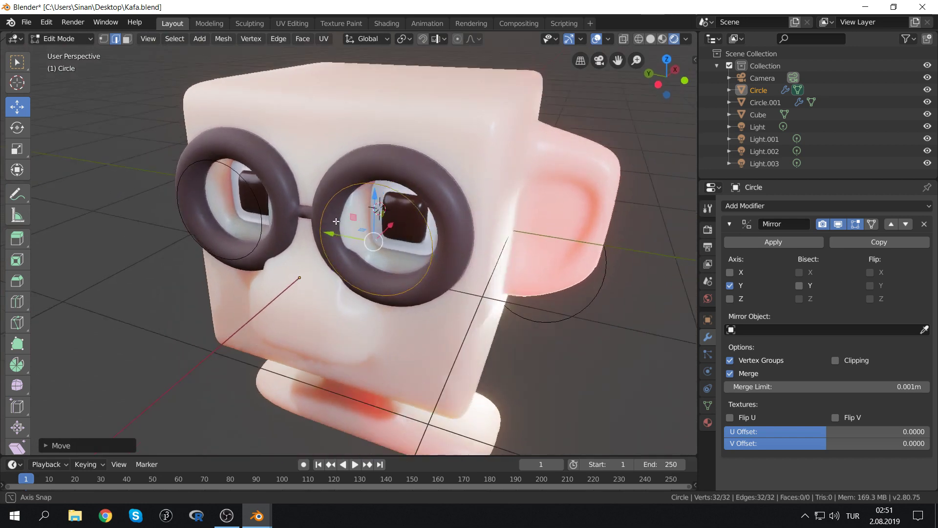
left_click_drag(388, 233, 404, 225)
key("e")
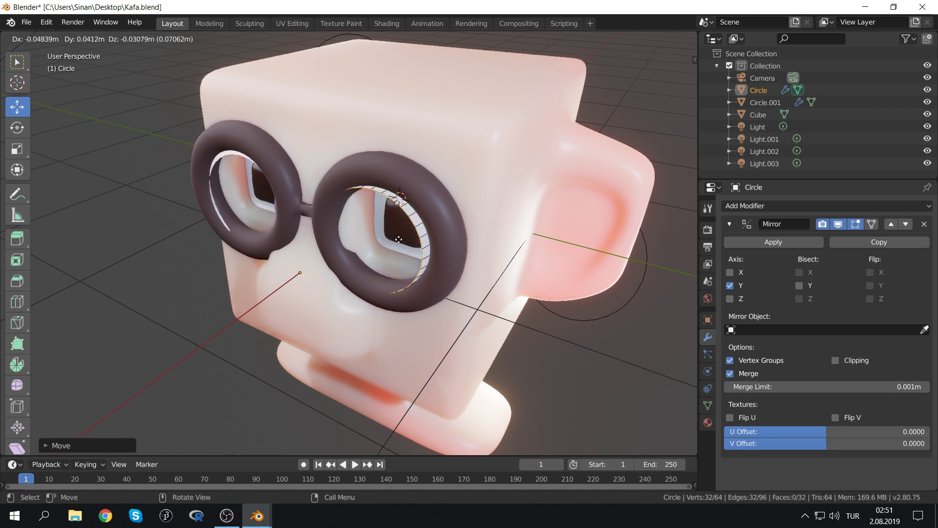
Undo the strip extrusion, fill the circle loop with a lens face and extrude it
key("Escape")
key("ctrl+z")
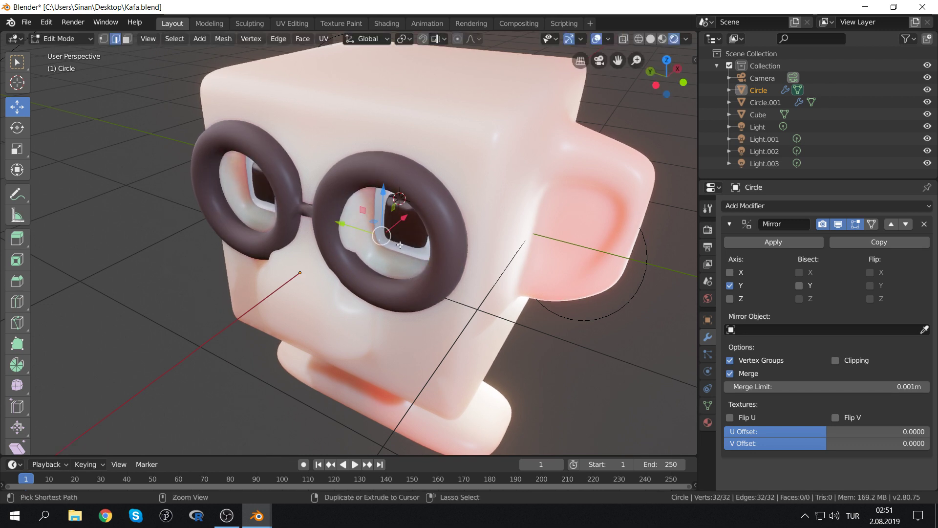
key("f")
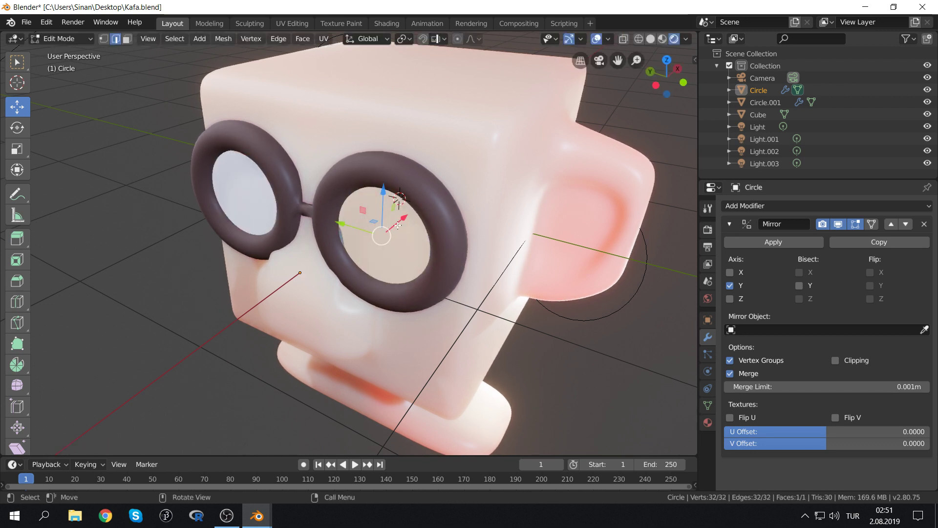
key("e")
left_click(331, 248)
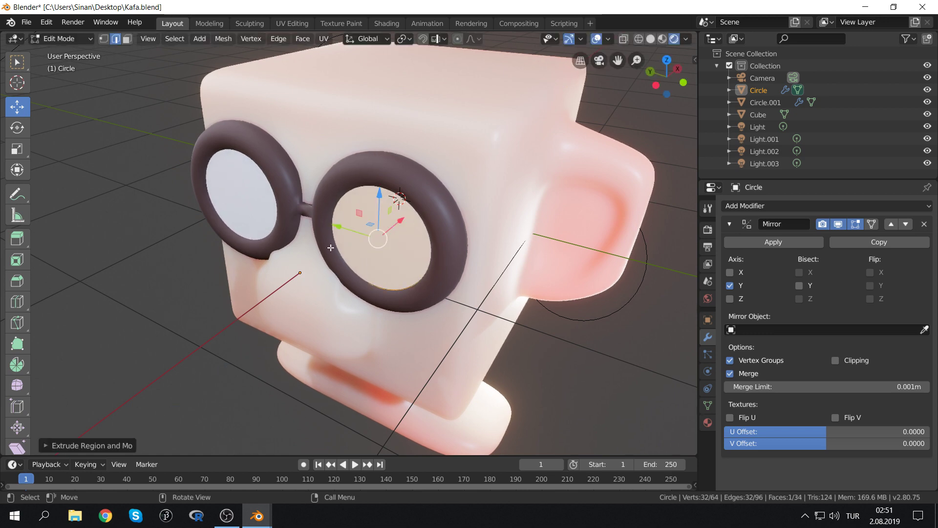
middle_click_drag(330, 247, 326, 231)
Apply the Mirror modifier in Object Mode, then add and undo a Subdivision modifier
key("Tab")
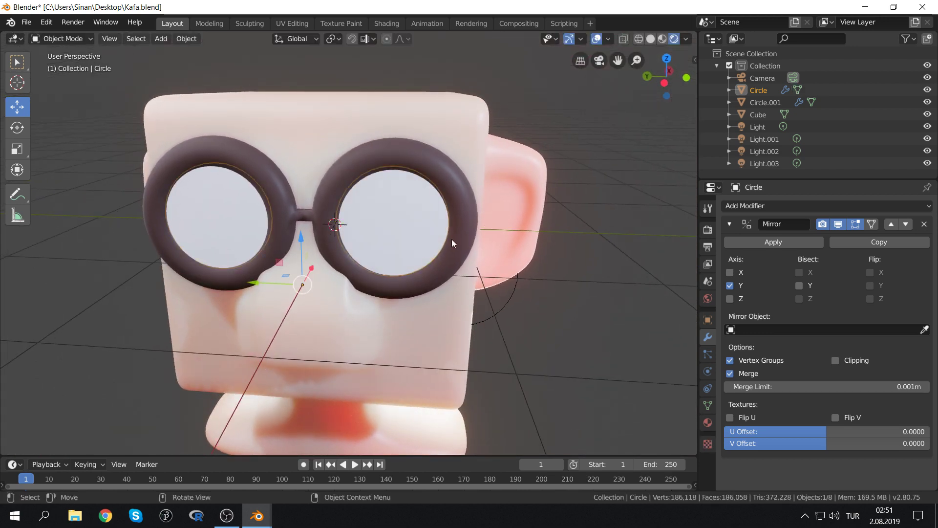
middle_click_drag(452, 238, 449, 224)
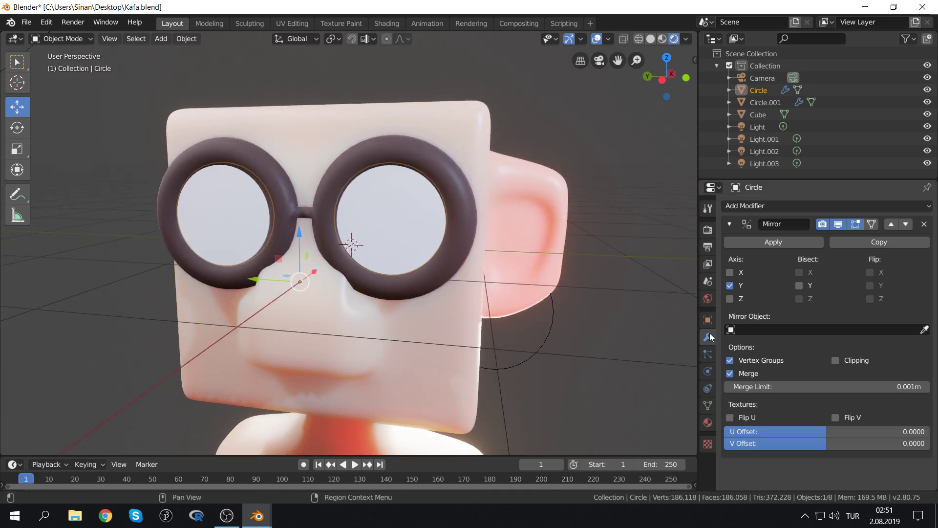
left_click(775, 243)
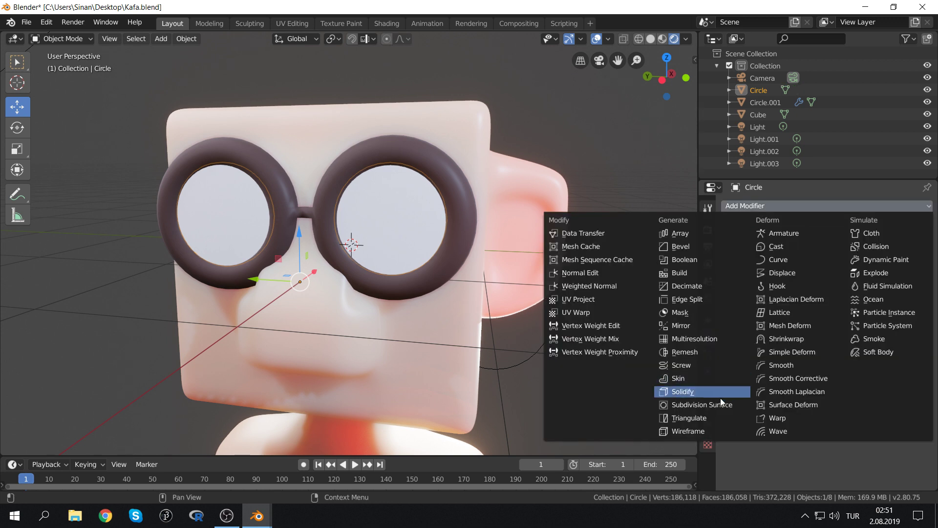
left_click(713, 403)
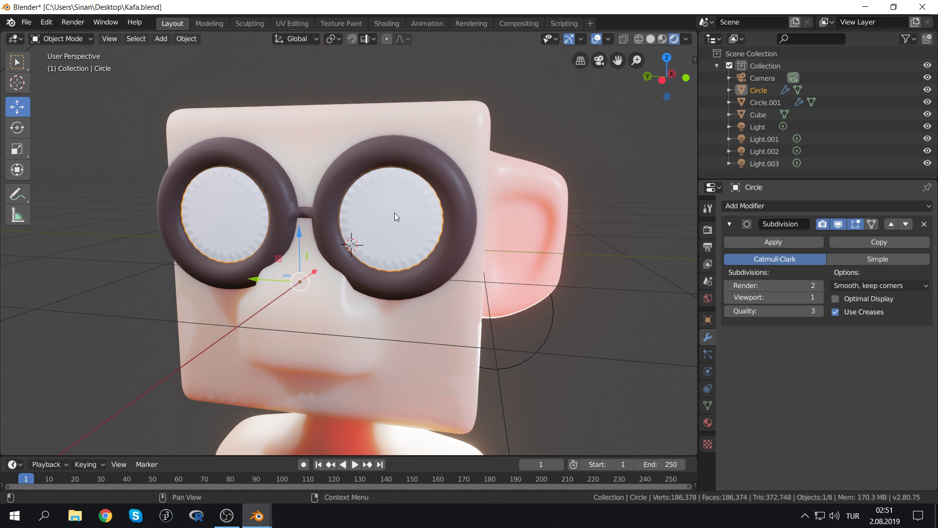
key("ctrl+z")
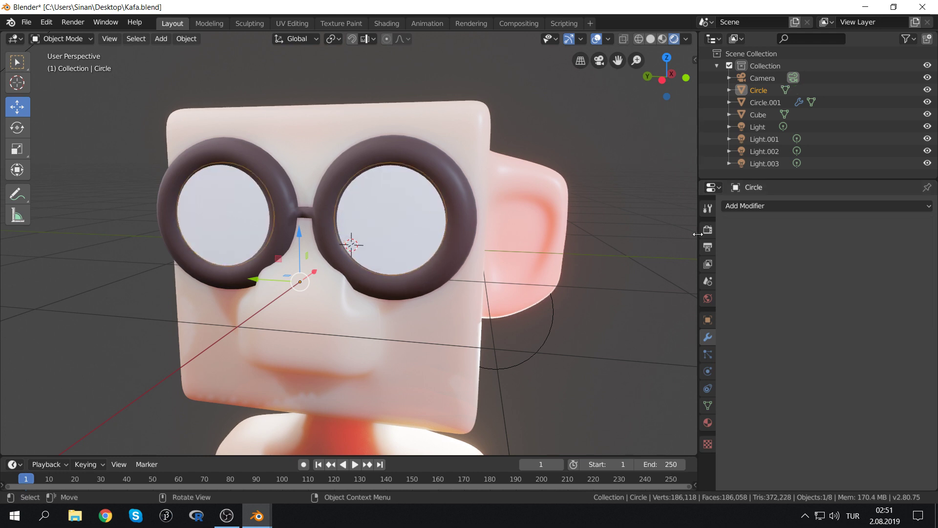
Create a new lens material with Transmission raised to 1.000
left_click(708, 421)
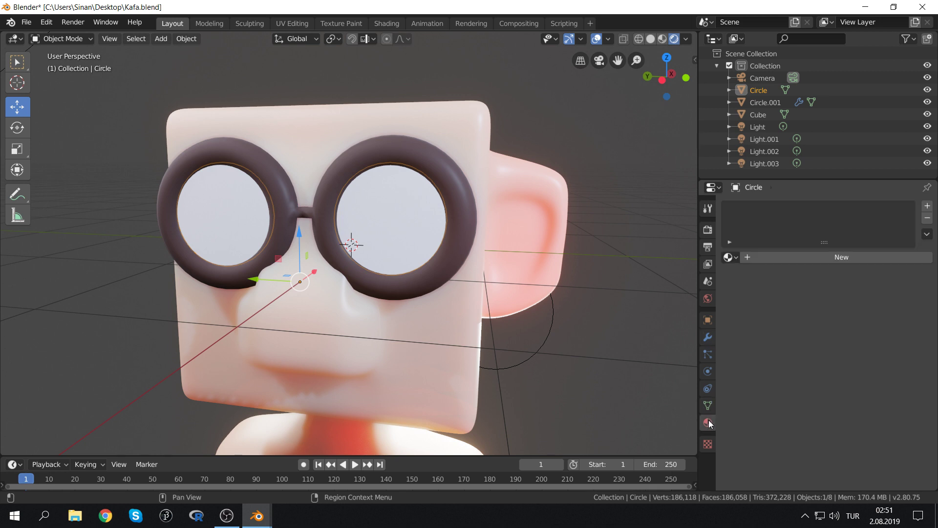
left_click(784, 263)
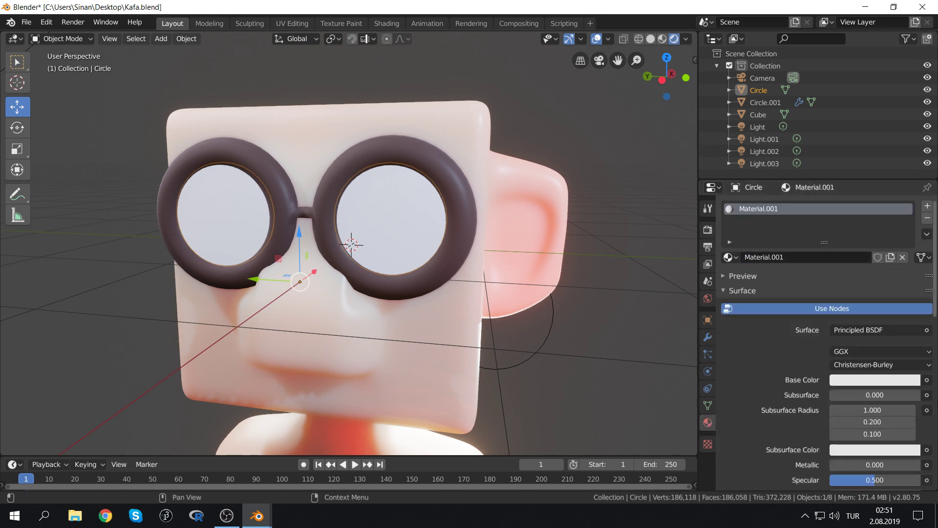
scroll(887, 384, "down", 3)
scroll(888, 374, "down", 6)
scroll(887, 379, "down", 2)
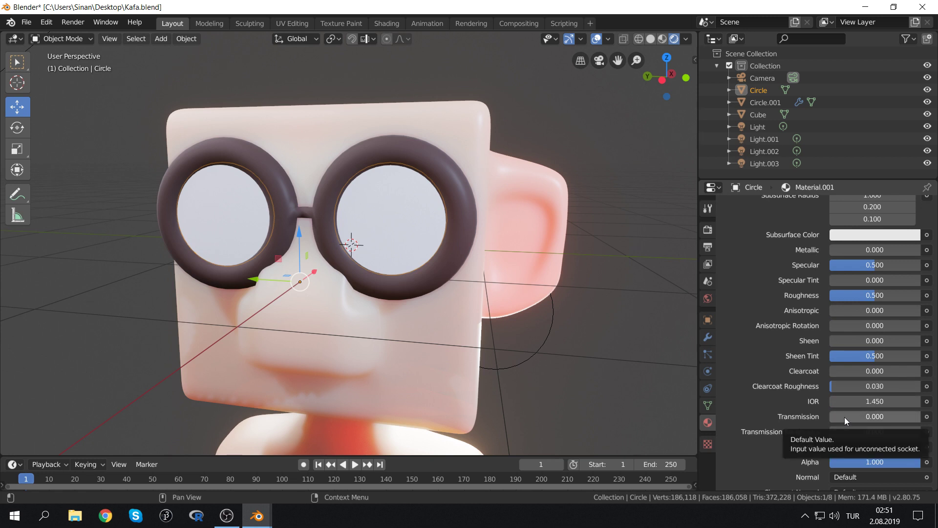
left_click_drag(846, 416, 921, 416)
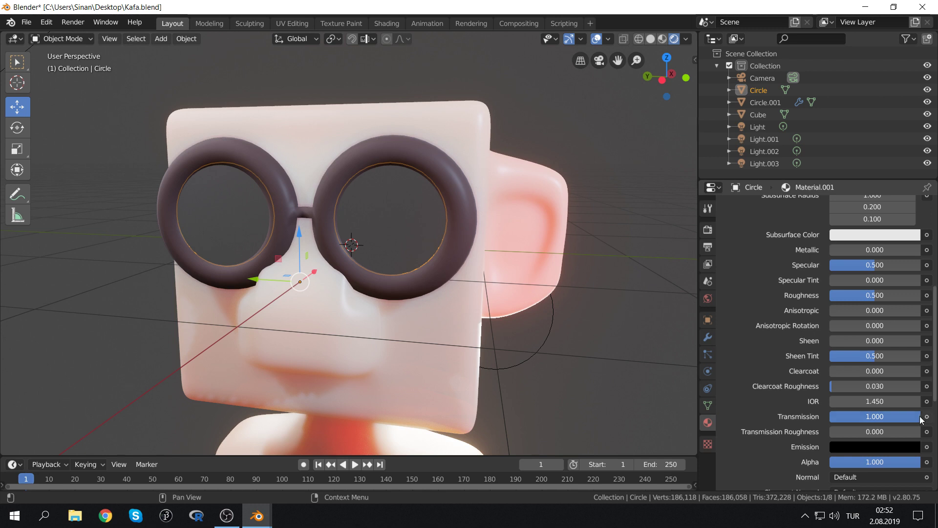
Enable subsurface translucency and screen space refraction in the lens material settings
scroll(894, 383, "down", 2)
scroll(863, 385, "down", 6)
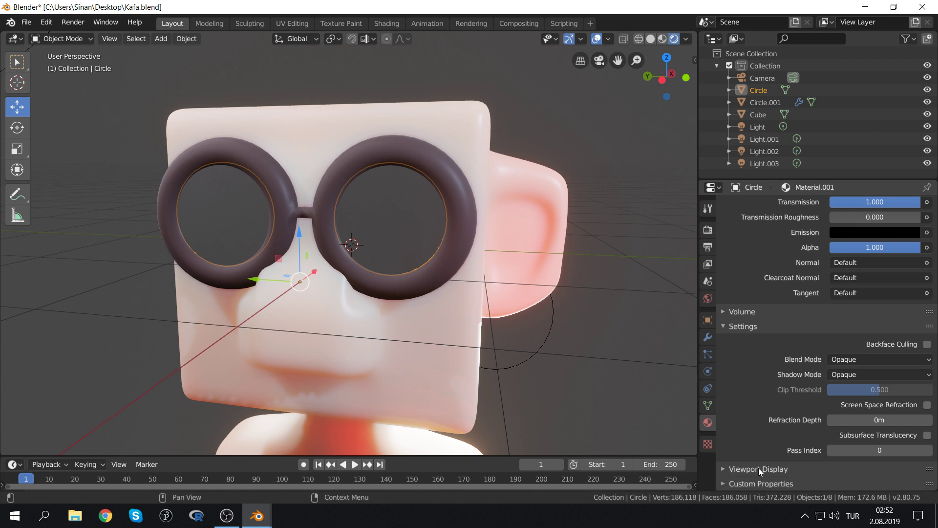
left_click(928, 436)
left_click(927, 405)
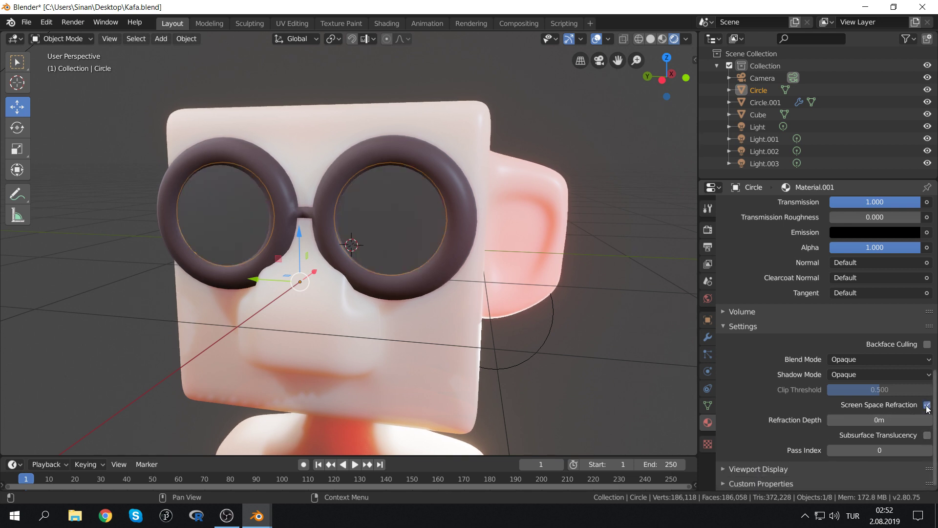
scroll(833, 296, "up", 2)
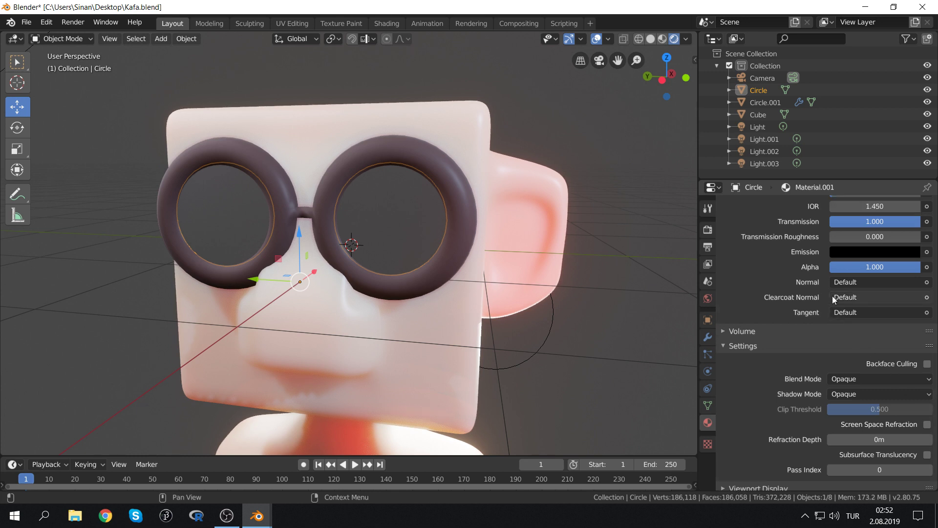
scroll(832, 295, "up", 2)
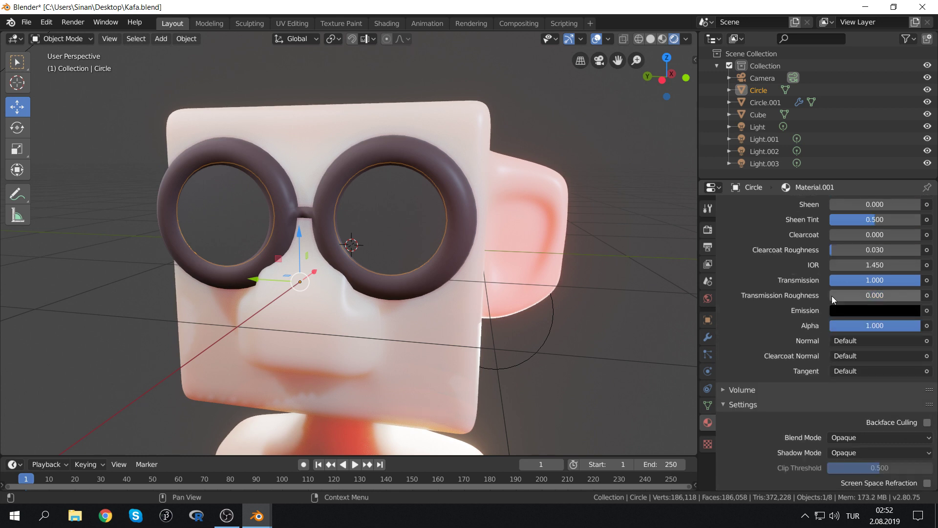
left_click(708, 229)
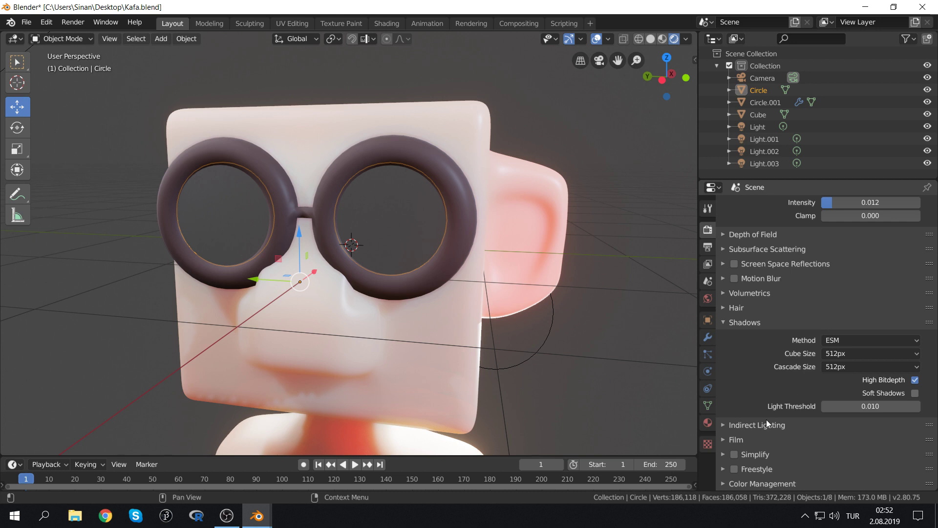
Expand and enable Screen Space Reflections, then orbit to a three-quarter view of the glasses
scroll(733, 323, "up", 5)
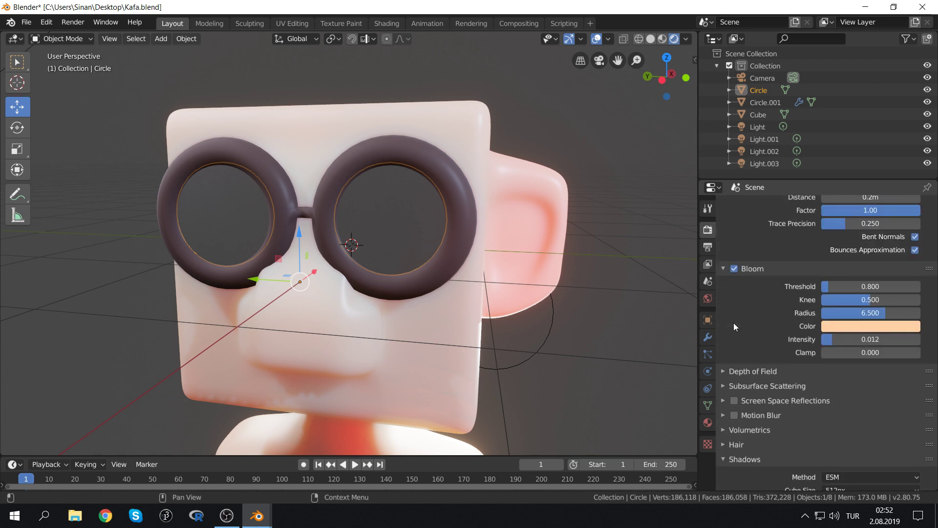
scroll(734, 322, "up", 4)
scroll(735, 322, "down", 5)
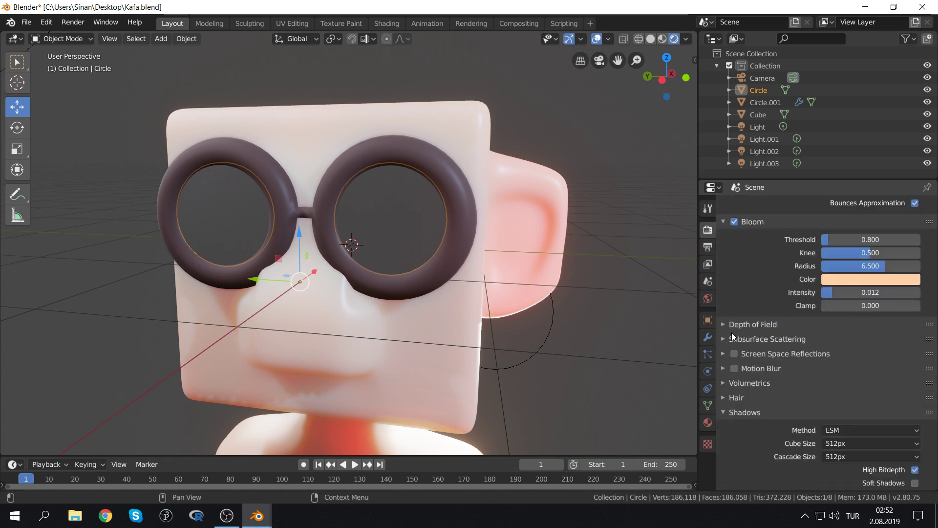
left_click(725, 339)
left_click(724, 339)
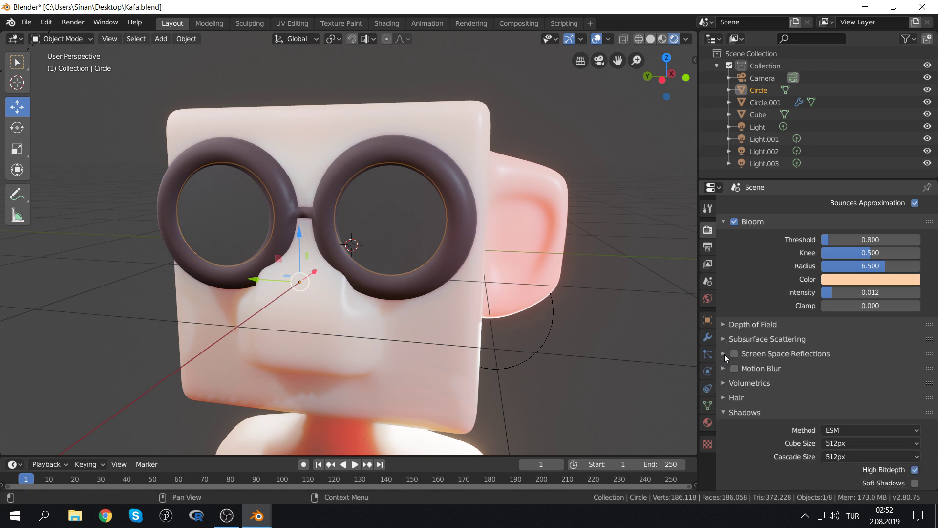
left_click(724, 354)
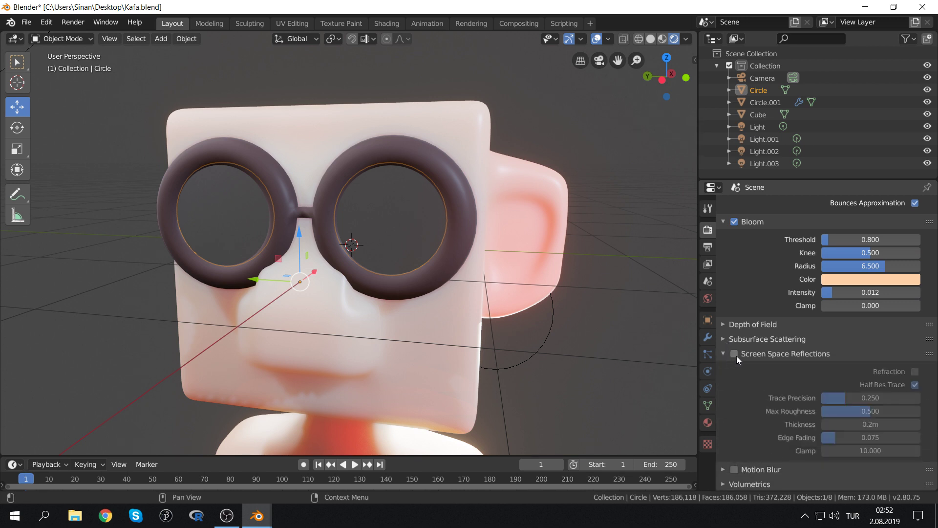
left_click(734, 354)
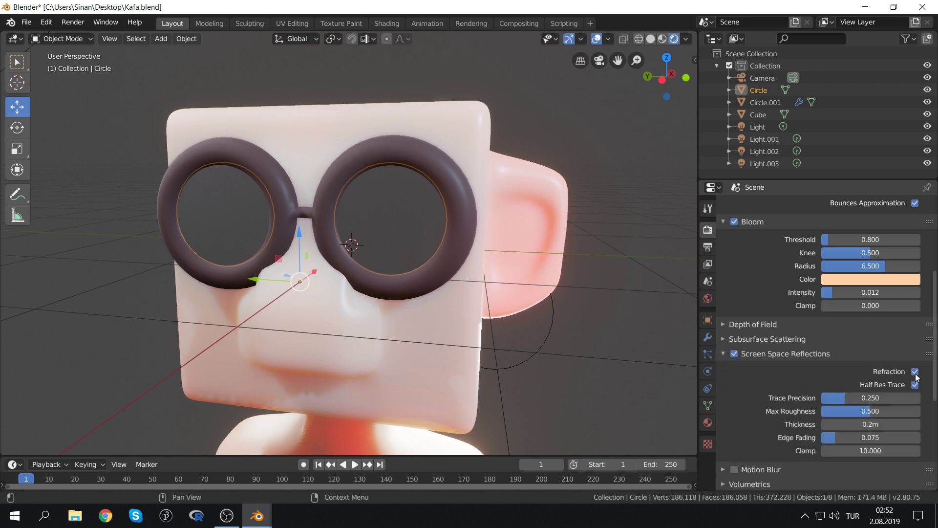
mouse_move(483, 204)
middle_mouse_down()
mouse_move(463, 202)
mouse_move(499, 202)
mouse_move(509, 220)
middle_mouse_up()
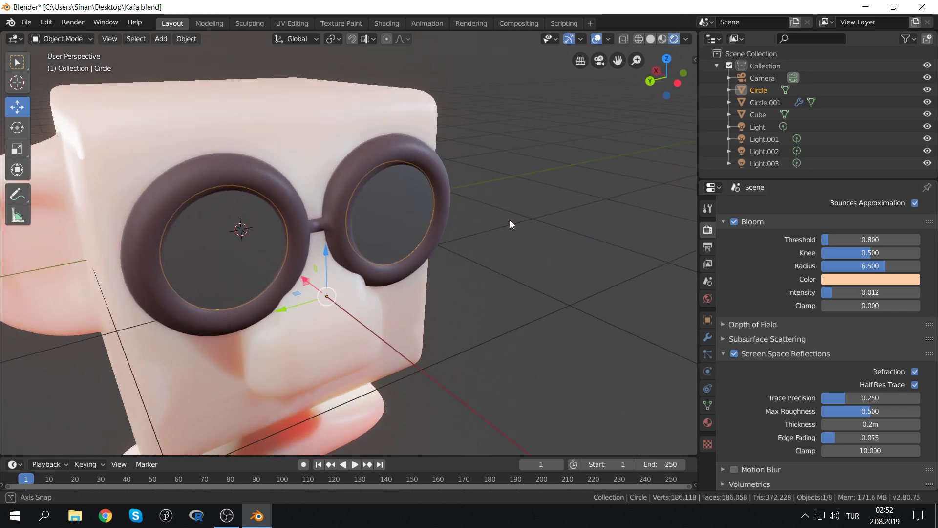
scroll(755, 387, "down", 6)
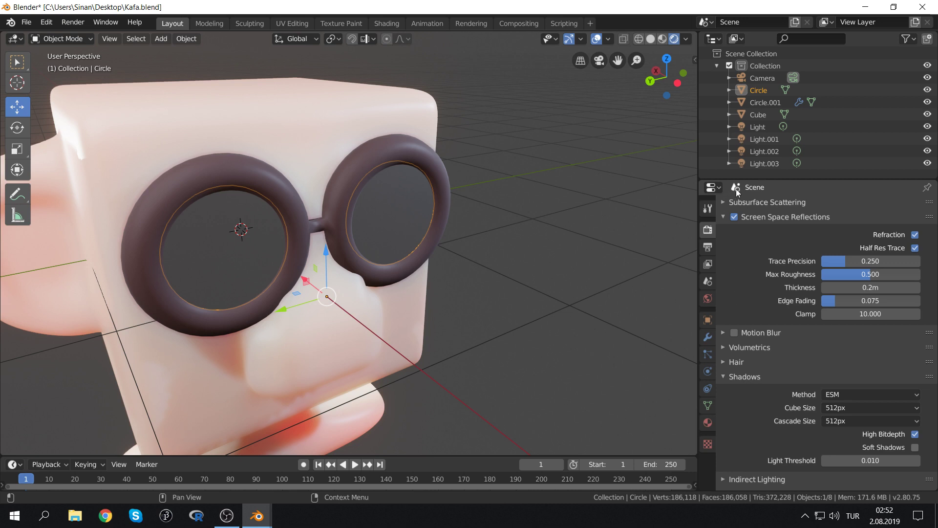
Turn on Screen Space Refraction in the lens material's Settings
left_click(711, 339)
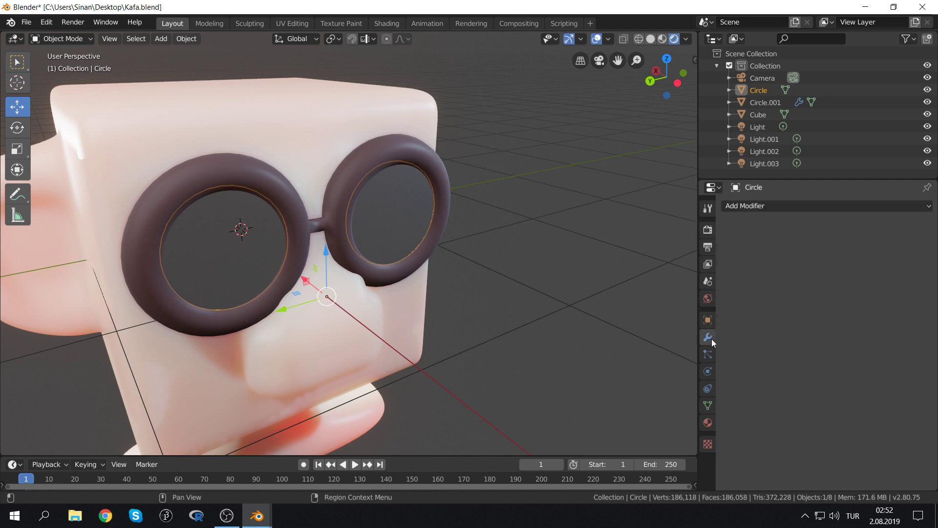
left_click(707, 422)
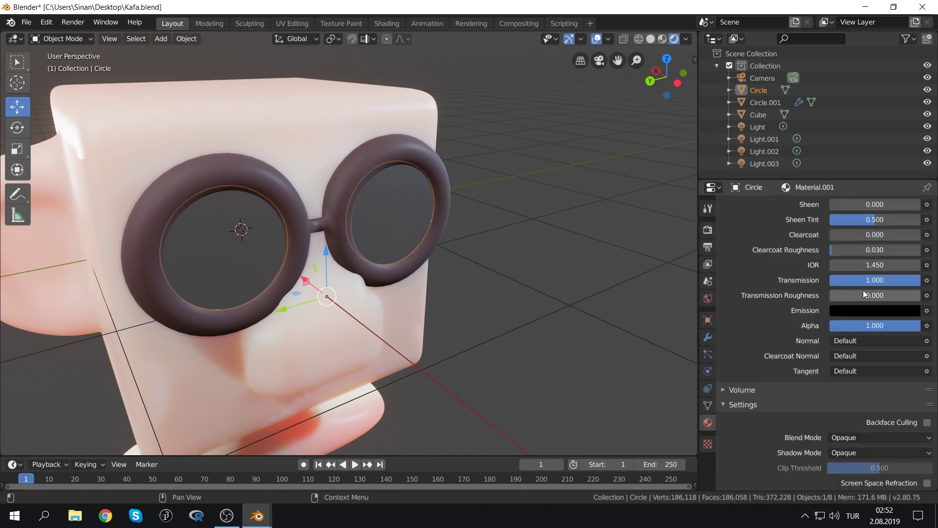
scroll(873, 282, "up", 3)
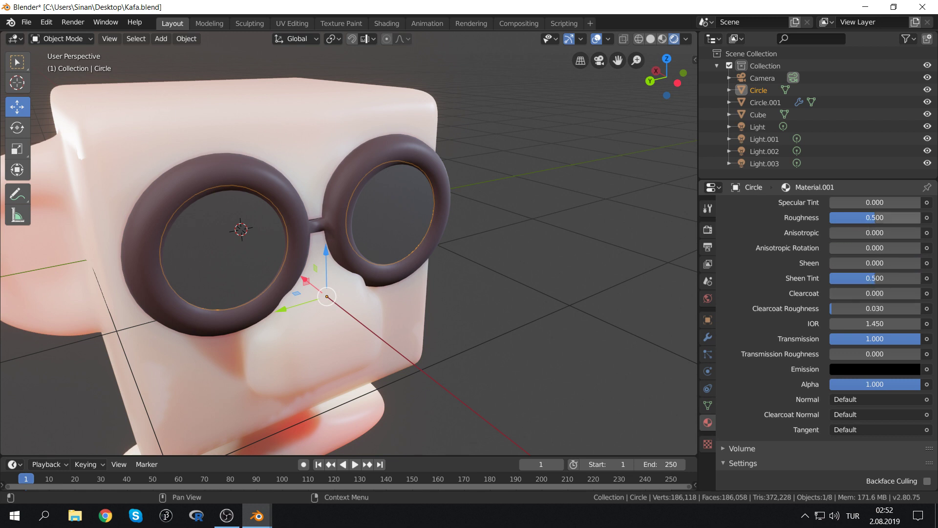
left_click_drag(875, 217, 841, 217)
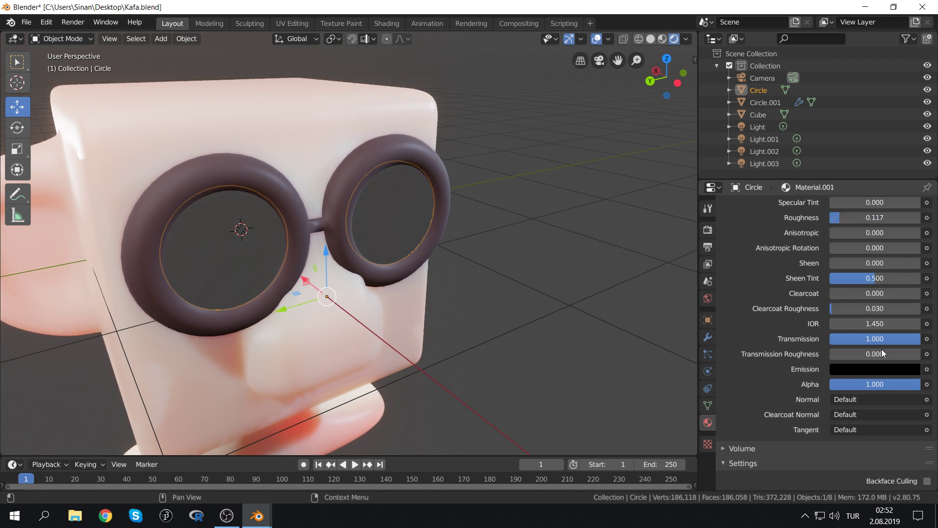
scroll(870, 359, "down", 7)
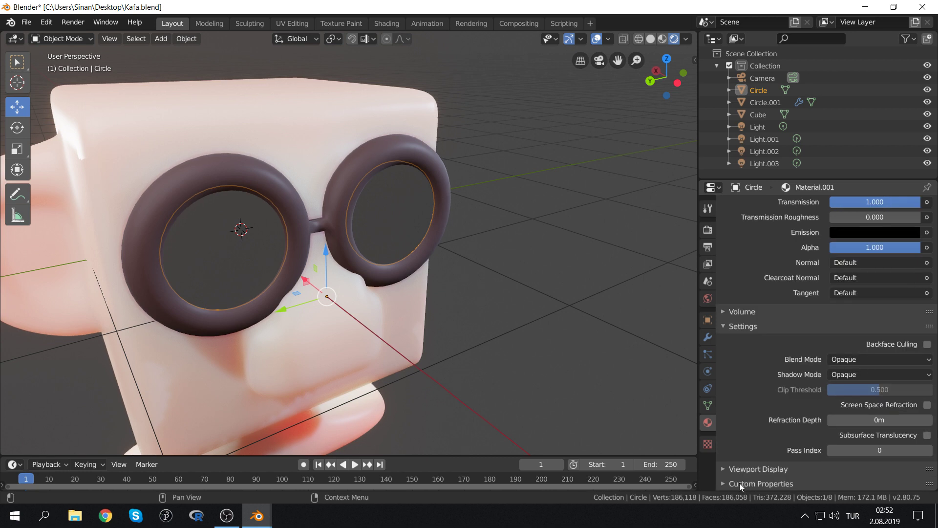
mouse_move(934, 425)
left_click(928, 405)
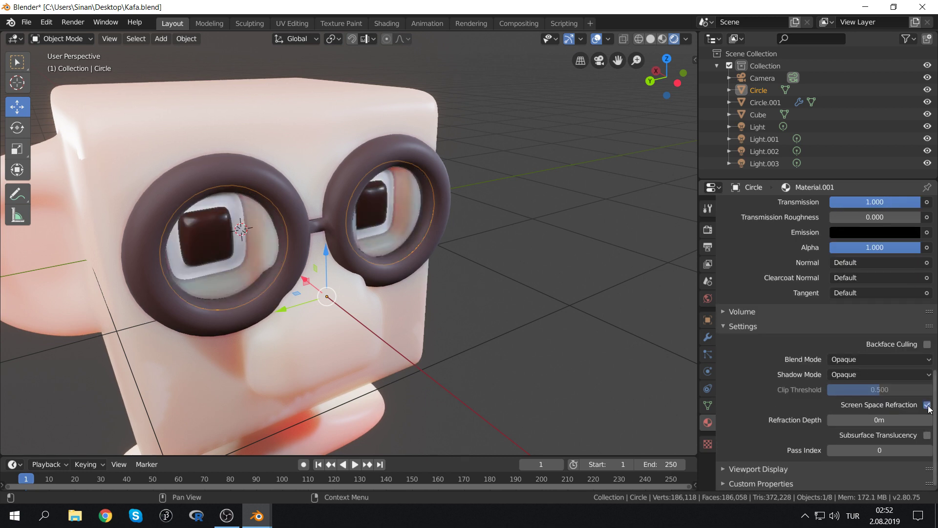
Set the lens Principled BSDF Roughness to 0.431
scroll(787, 255, "up", 3)
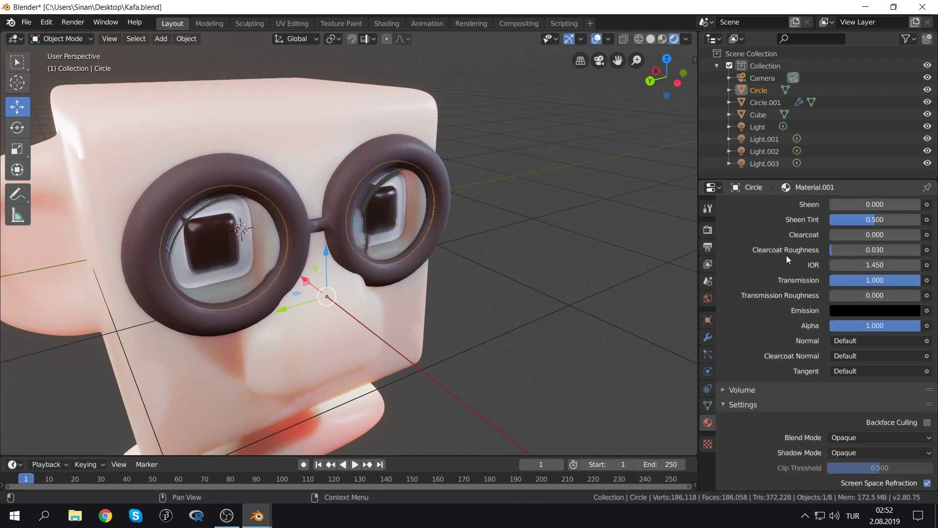
scroll(811, 260, "up", 5)
scroll(828, 316, "up", 1)
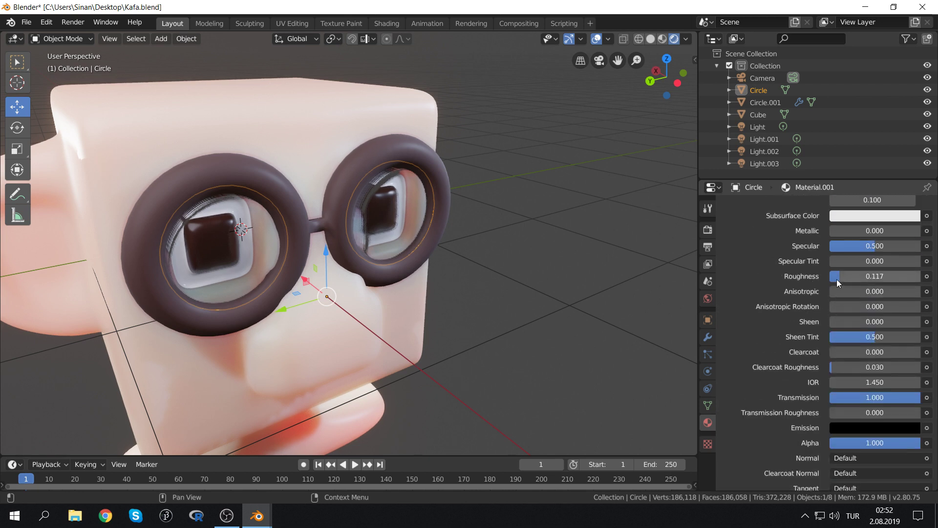
left_click_drag(837, 276, 865, 276)
mouse_move(517, 285)
middle_mouse_down()
mouse_move(470, 265)
mouse_move(500, 274)
mouse_move(586, 269)
middle_mouse_up()
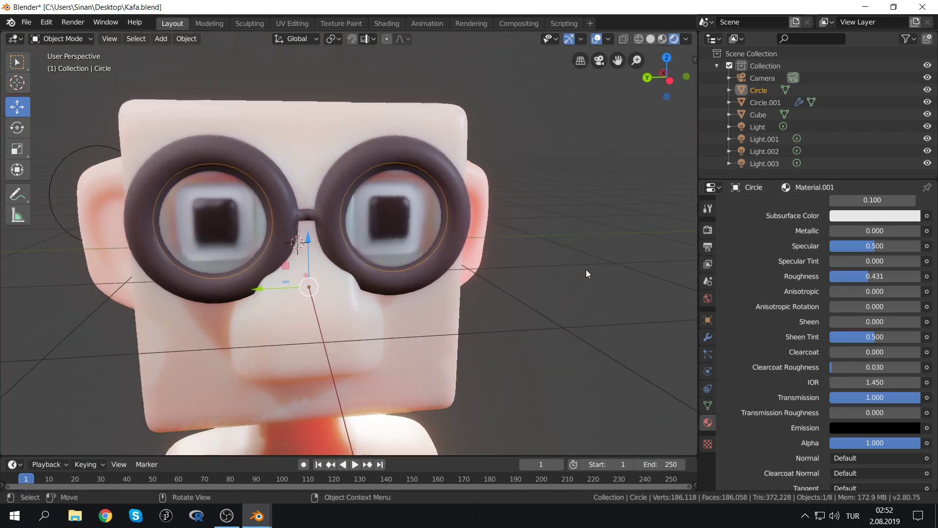
Toggle Screen Space Reflections and its Refraction option off and back on to compare
left_click(707, 230)
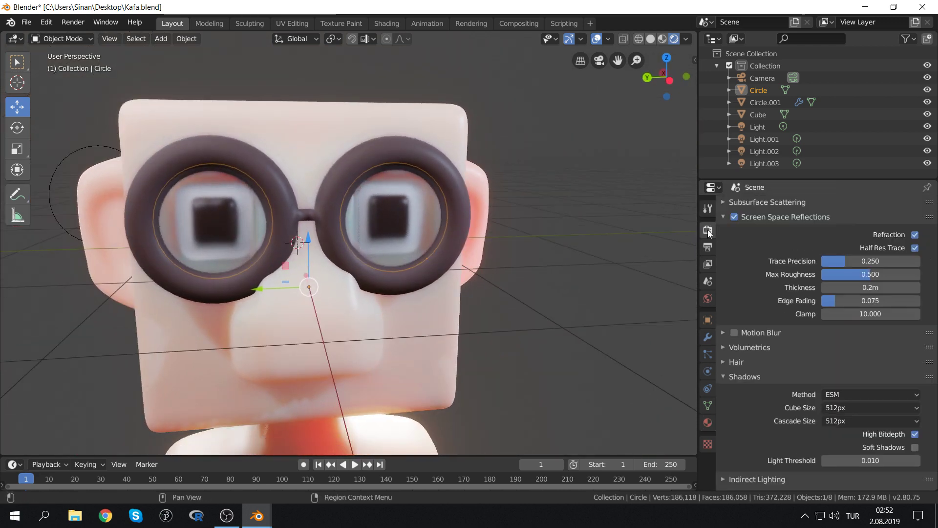
left_click(735, 217)
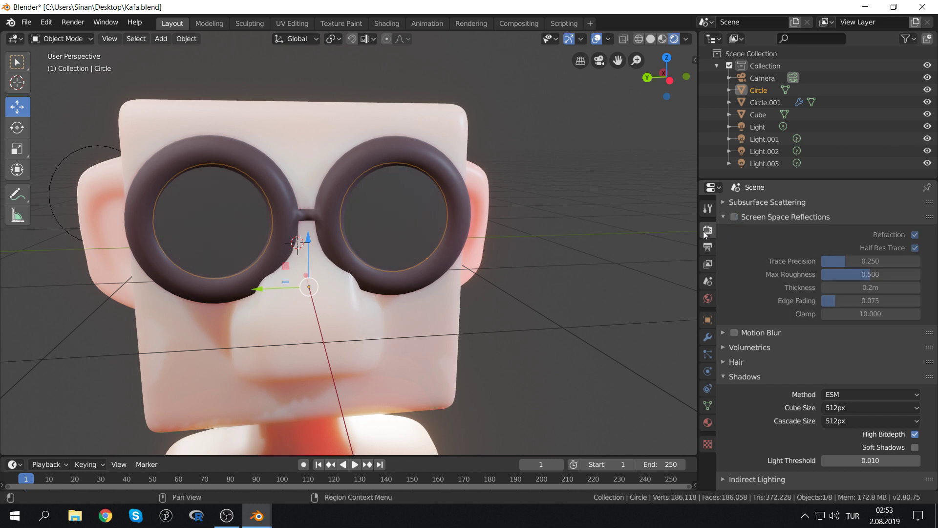
left_click(735, 217)
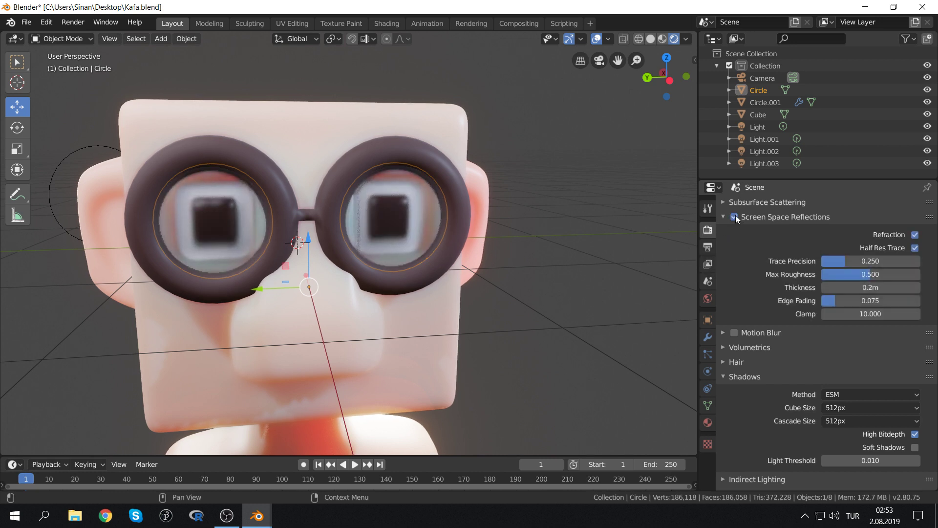
left_click(914, 236)
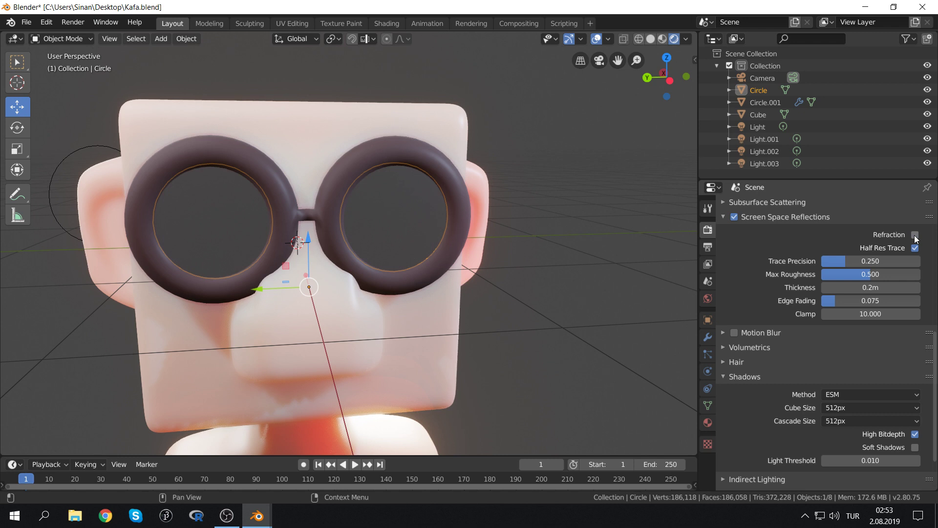
left_click(915, 235)
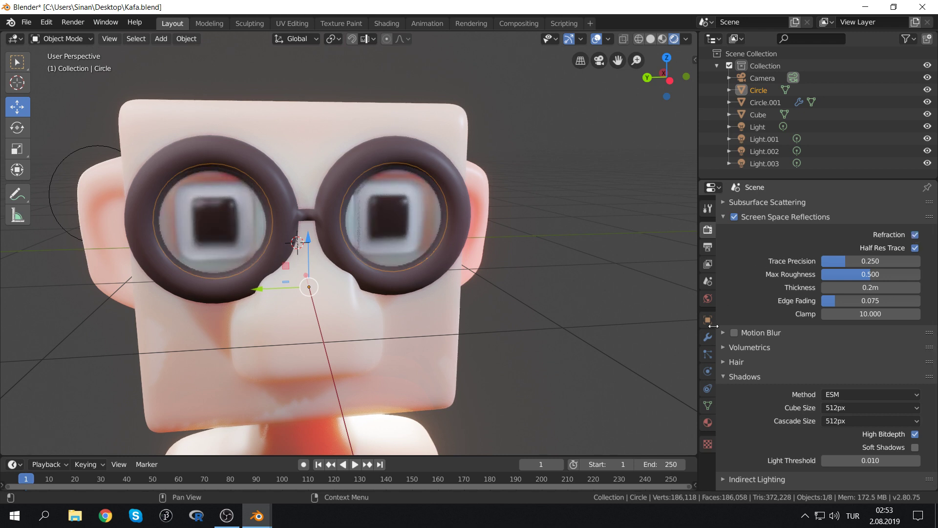
left_click(707, 422)
scroll(850, 351, "down", 5)
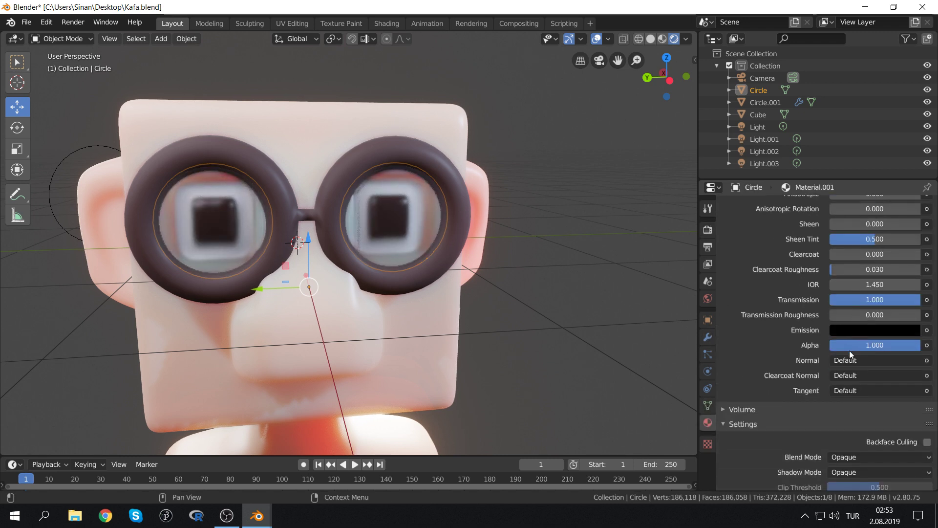
scroll(845, 356, "down", 5)
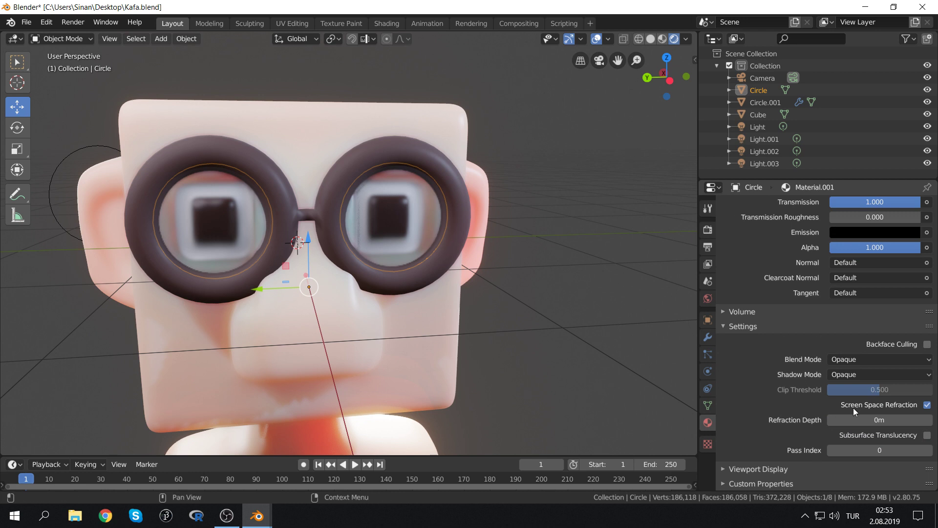
Switch reflections and lens refraction off, then re-enable both so the eyes show through the glass
left_click(707, 230)
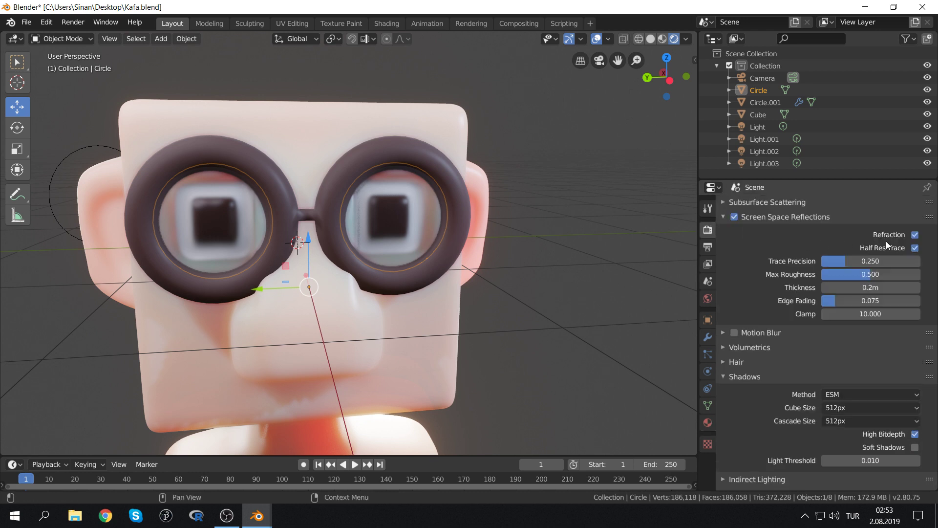
left_click(734, 217)
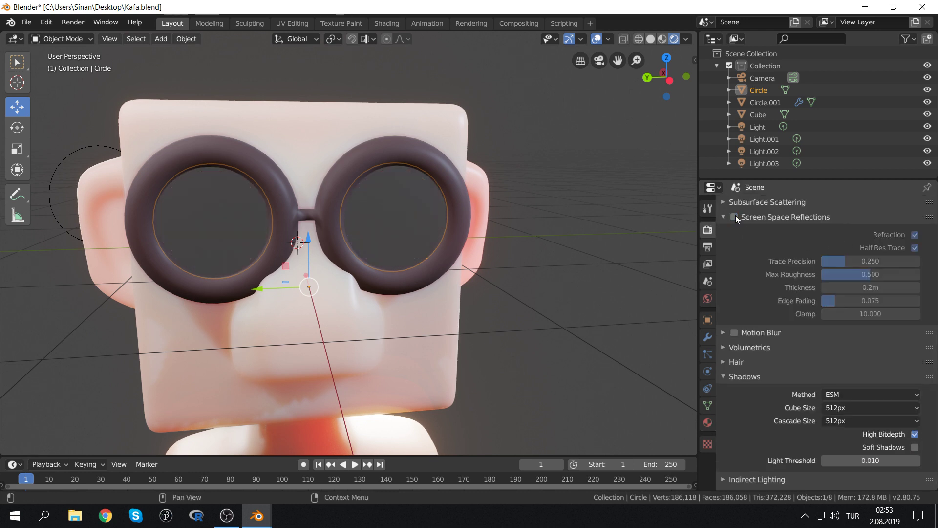
left_click(712, 419)
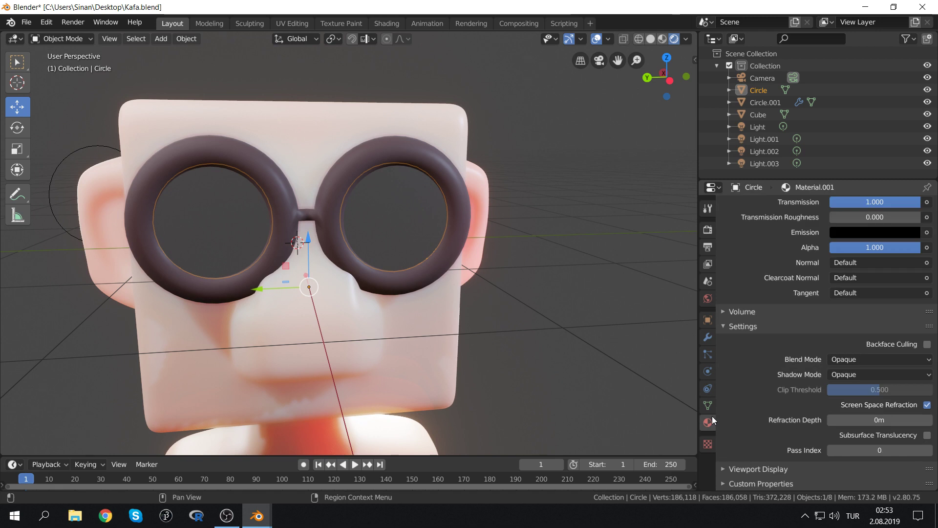
left_click(926, 405)
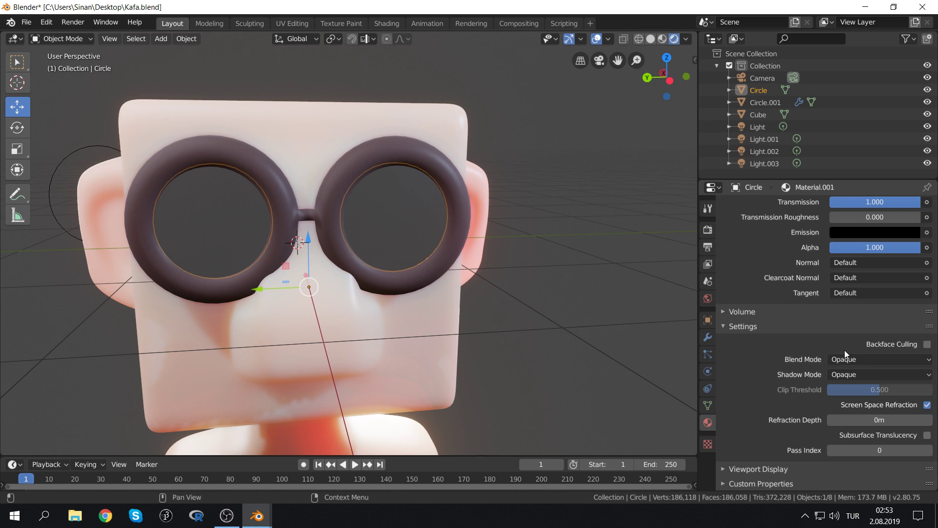
left_click(707, 230)
left_click(734, 217)
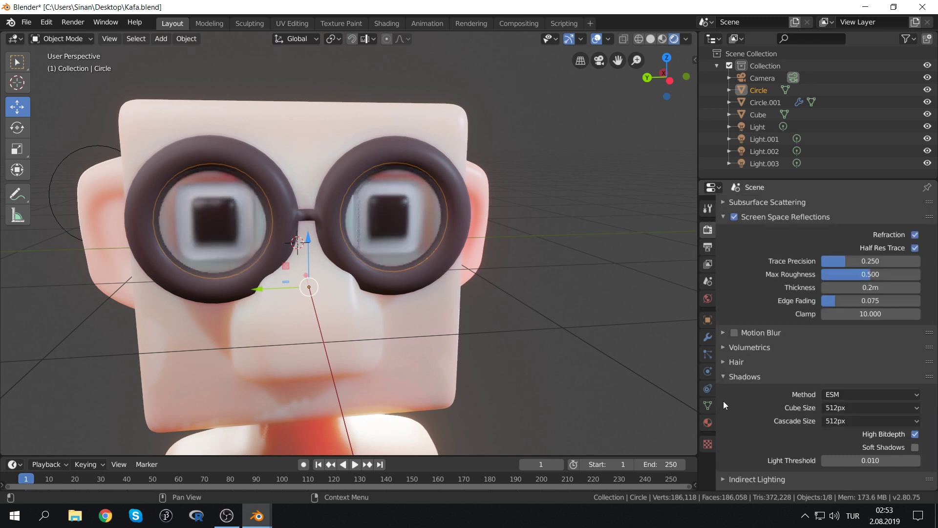
left_click(707, 423)
left_click(927, 406)
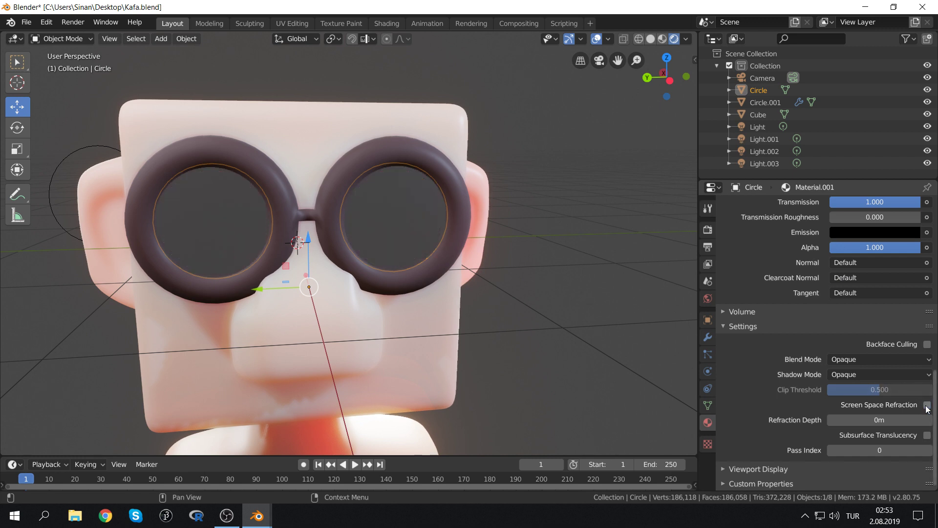
left_click(927, 405)
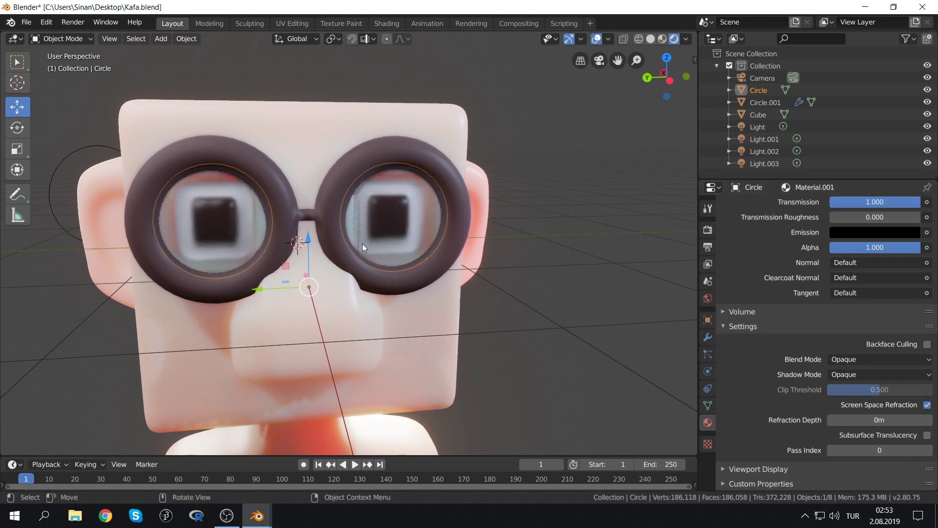
Cancel the lens scaling, try a lens roughness of 0.229, then drag it to zero
key("s")
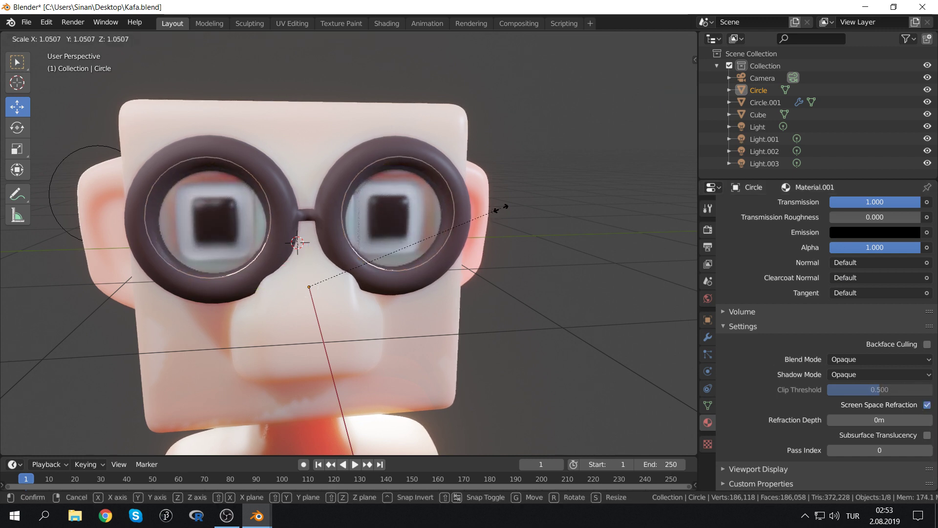
right_click(489, 211)
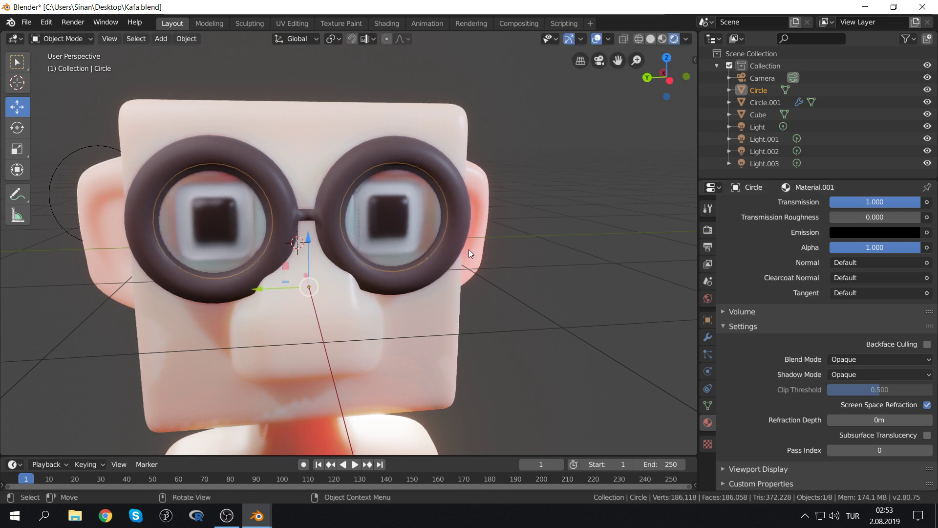
scroll(859, 265, "up", 8)
left_click(860, 295)
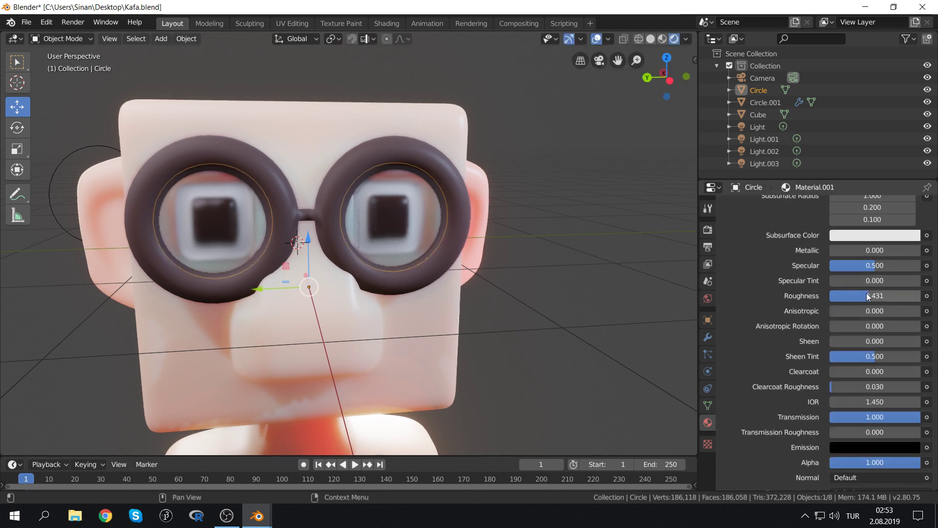
type("0.229")
key("Return")
mouse_move(860, 296)
left_mouse_down()
mouse_move(830, 295)
mouse_move(919, 295)
mouse_move(844, 296)
left_mouse_up()
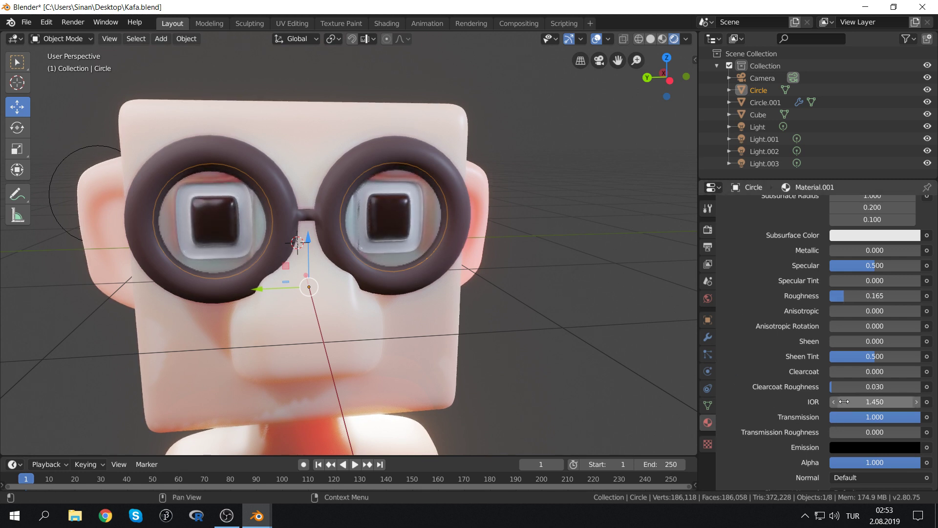
Experiment with the lens IOR, reaching about 4.650, and check the camera view
left_click(833, 402)
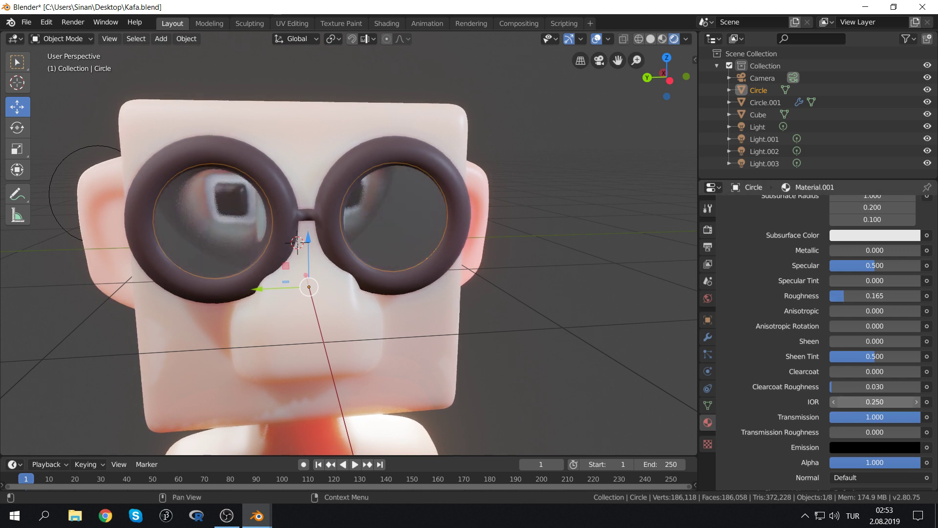
left_click_drag(874, 402, 904, 402)
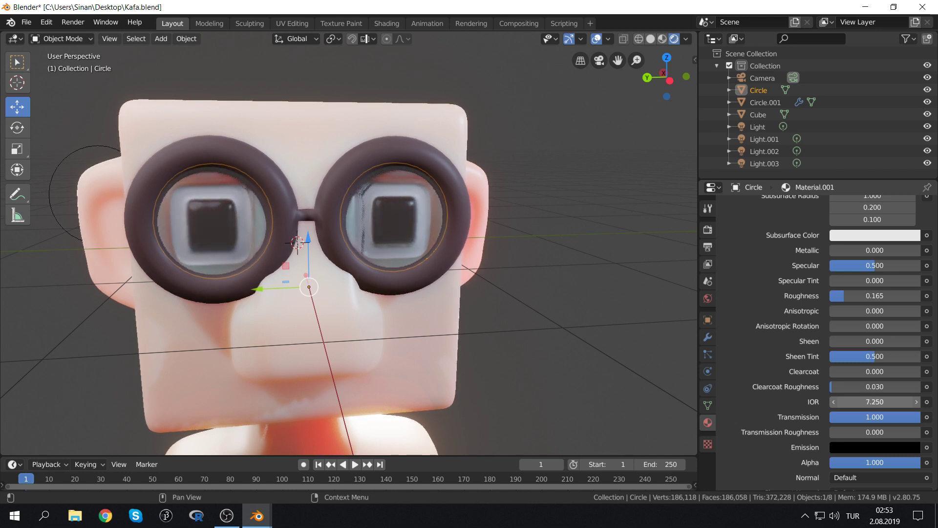
left_click_drag(874, 401, 904, 401)
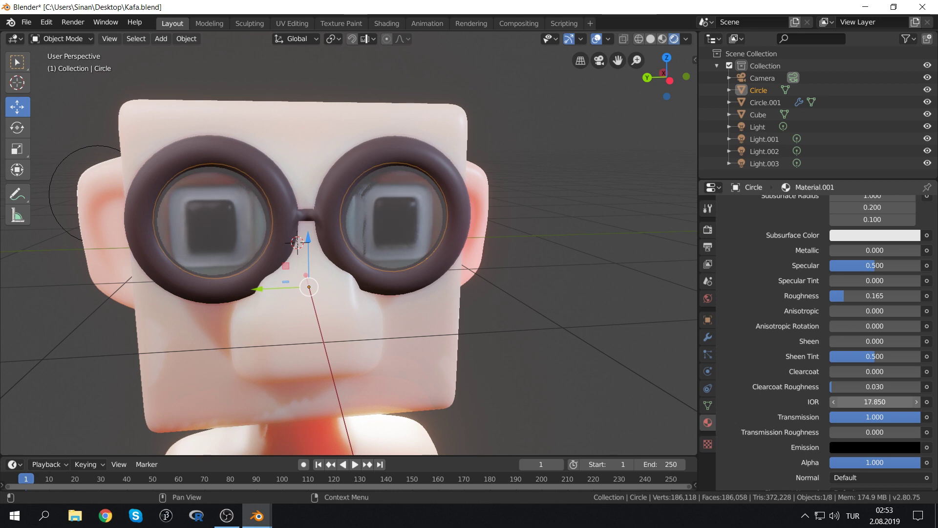
mouse_move(875, 401)
left_mouse_down()
mouse_move(868, 405)
mouse_move(899, 402)
left_mouse_up()
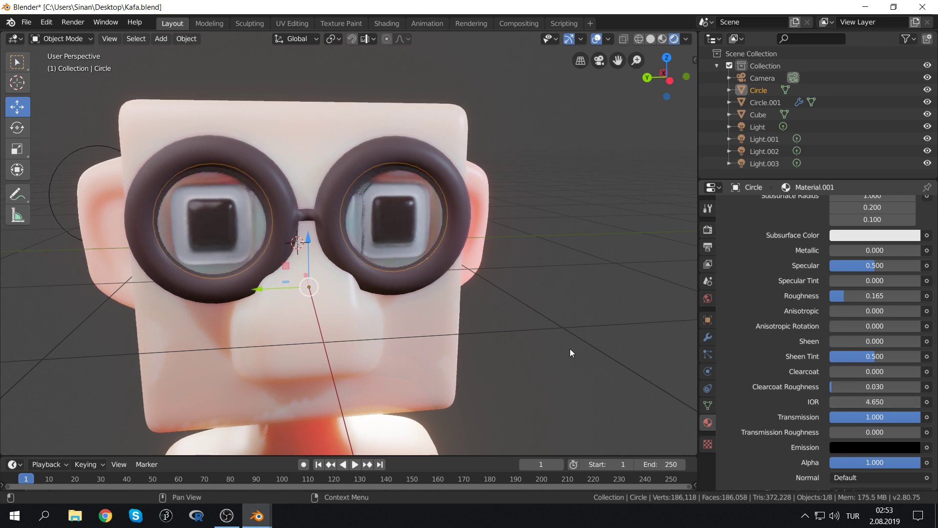
middle_click_drag(570, 348, 507, 333)
scroll(443, 346, "down", 3)
middle_click_drag(444, 347, 462, 351)
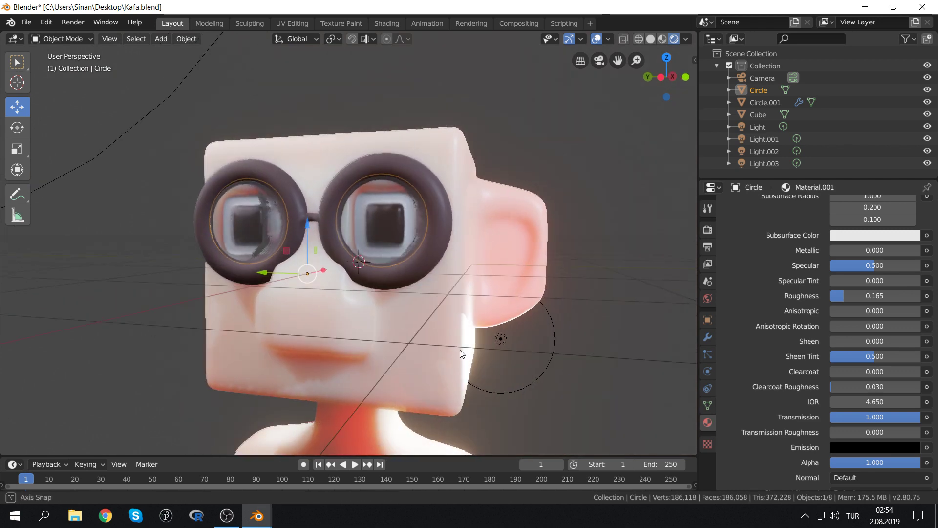
key("KP_0")
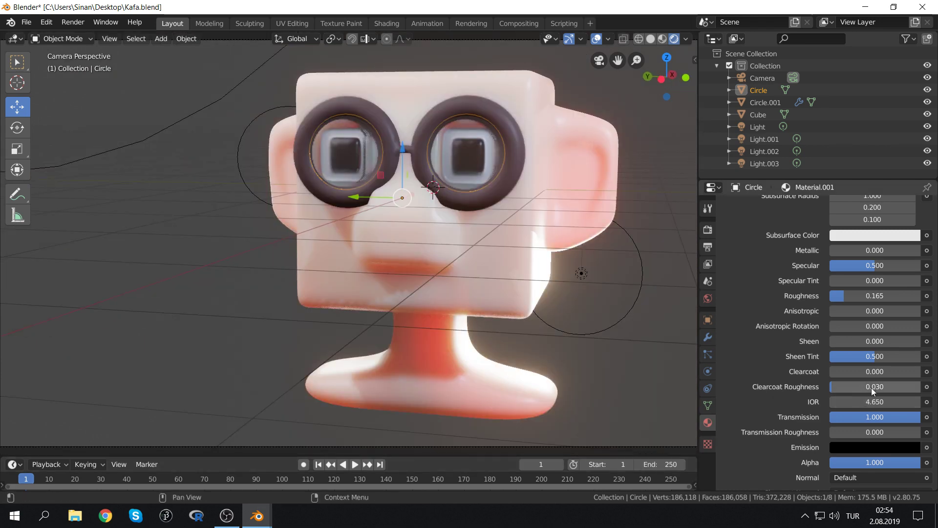
Enter the final lens values: Roughness 0.100 and IOR 3.000
left_click(855, 297)
type(".1")
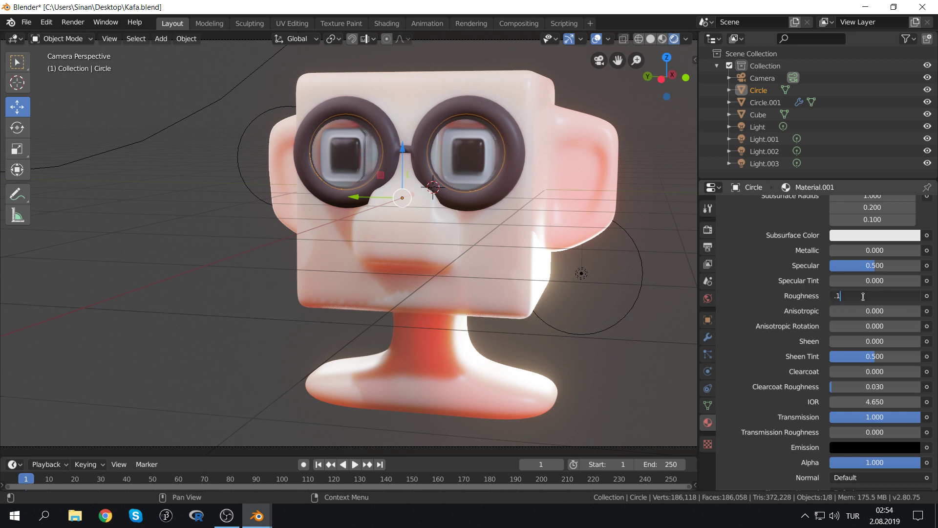
key("Return")
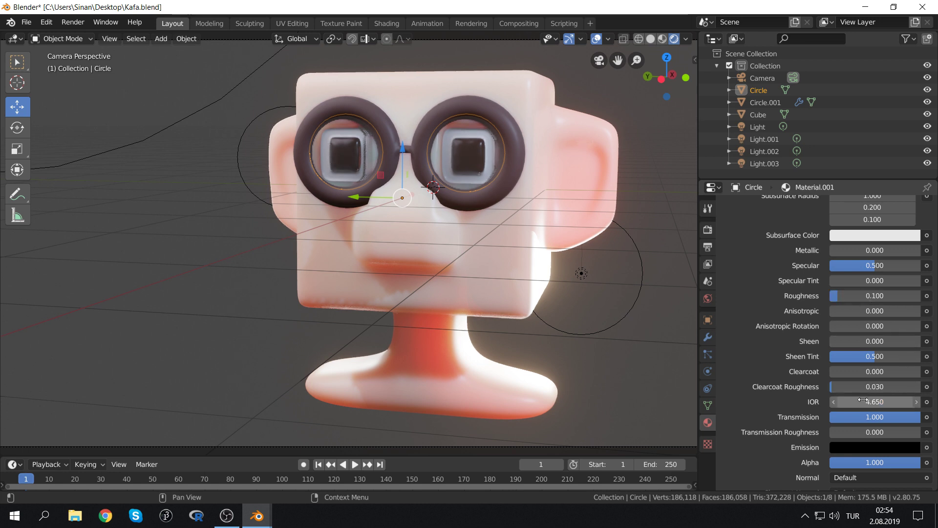
left_click(881, 402)
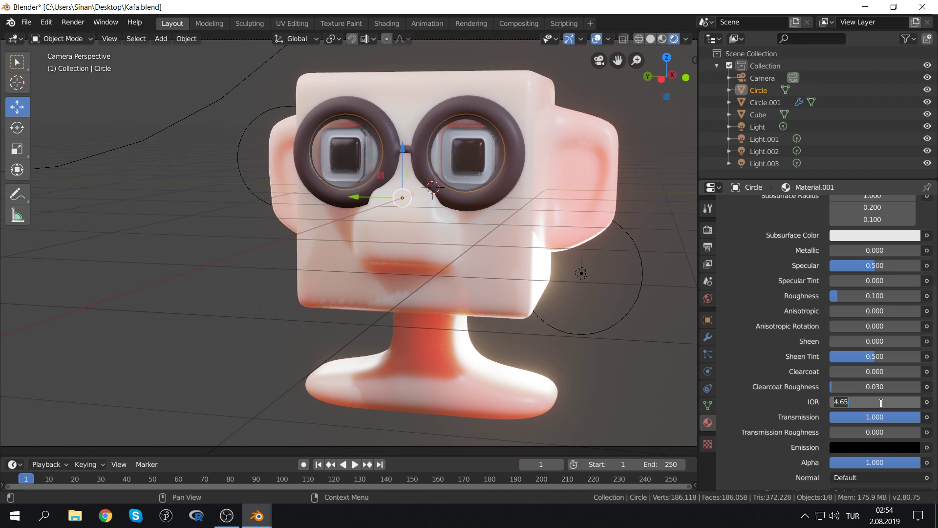
type("3")
key("Return")
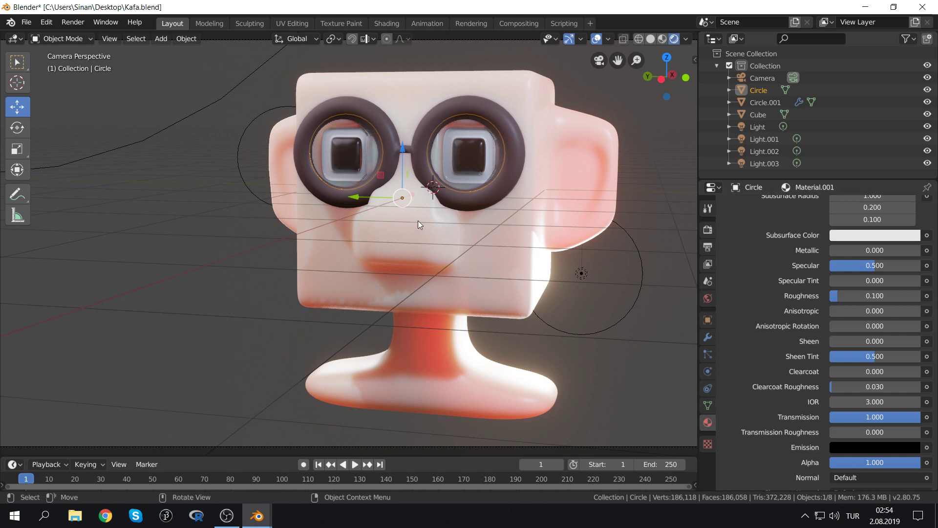
Move the point light up beside the head's right ear
scroll(428, 242, "down", 3)
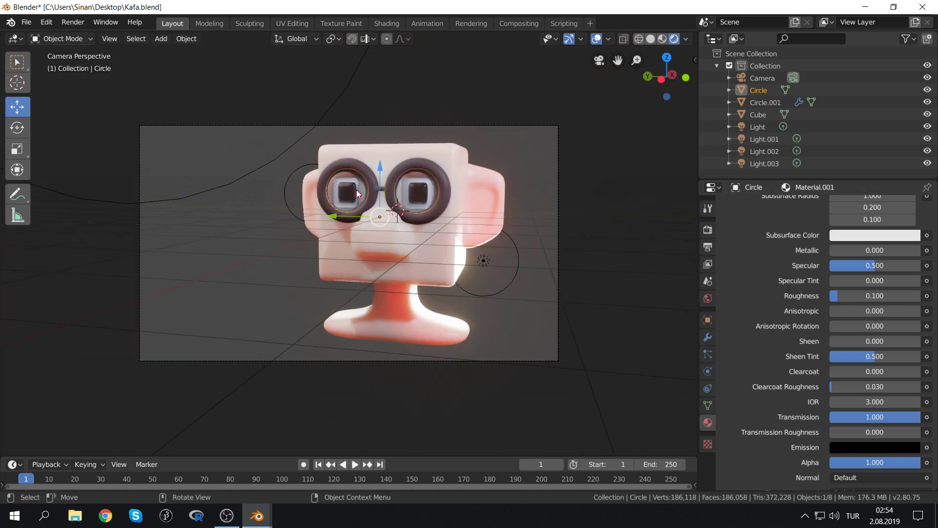
left_click(484, 261)
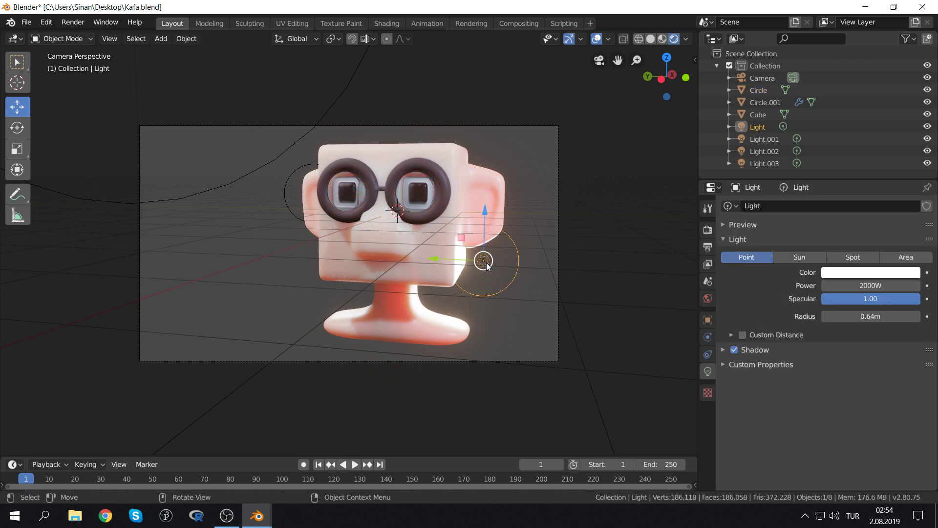
key("g")
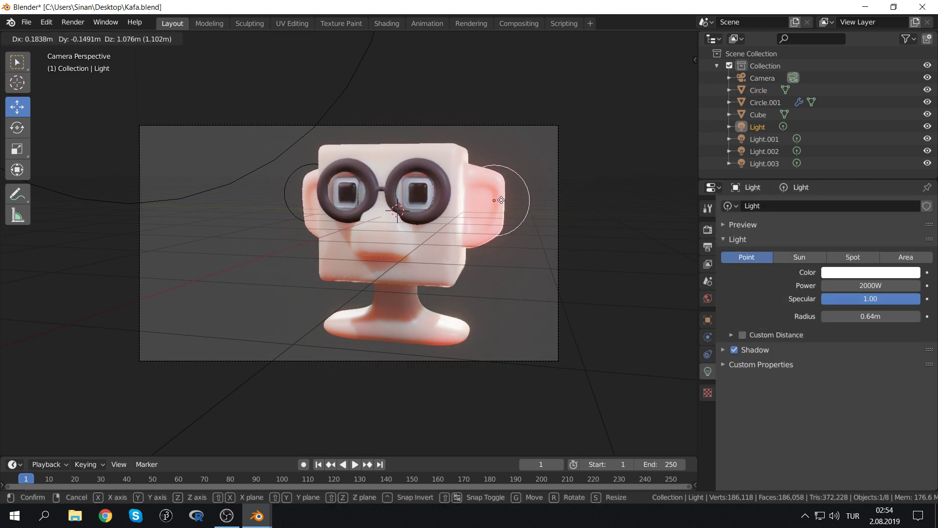
left_click(503, 206)
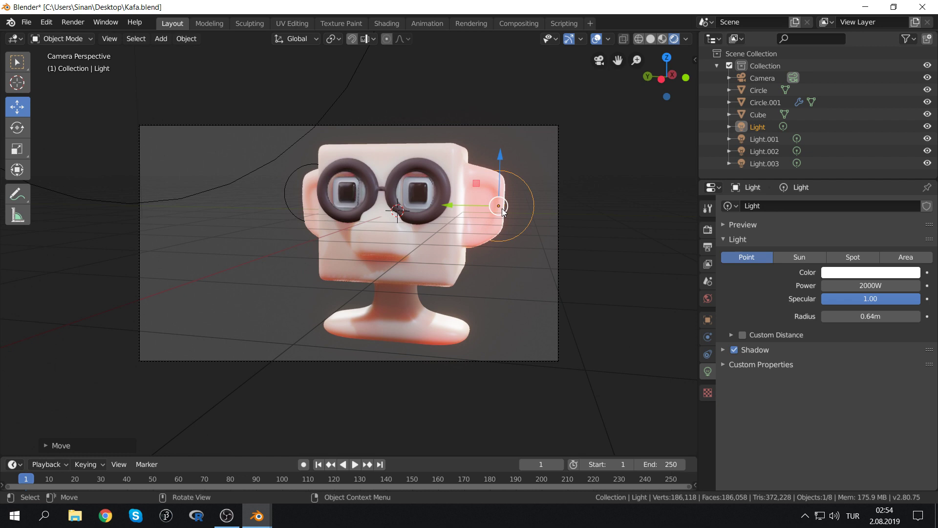
Darken the World background to a very dark purplish blue (H 0.646, S 0.236, V 0.096)
left_click(708, 230)
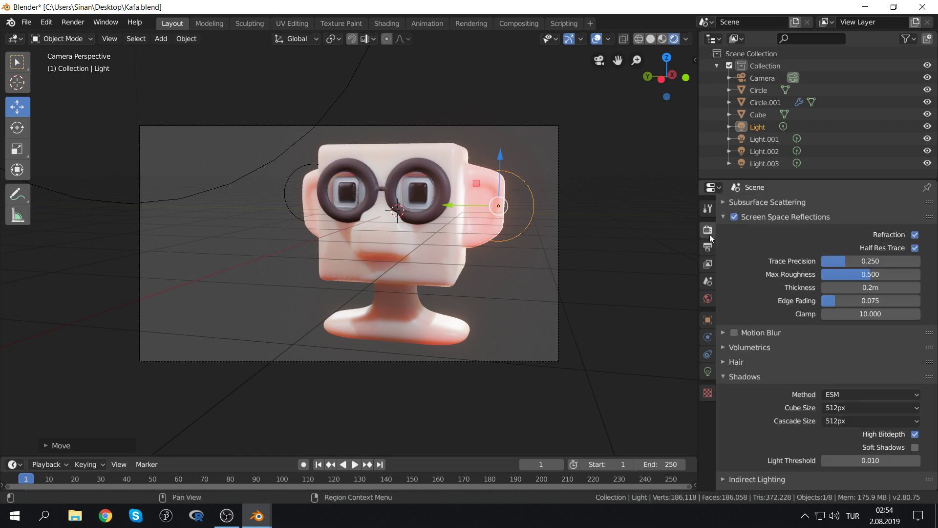
left_click(708, 298)
left_click(889, 286)
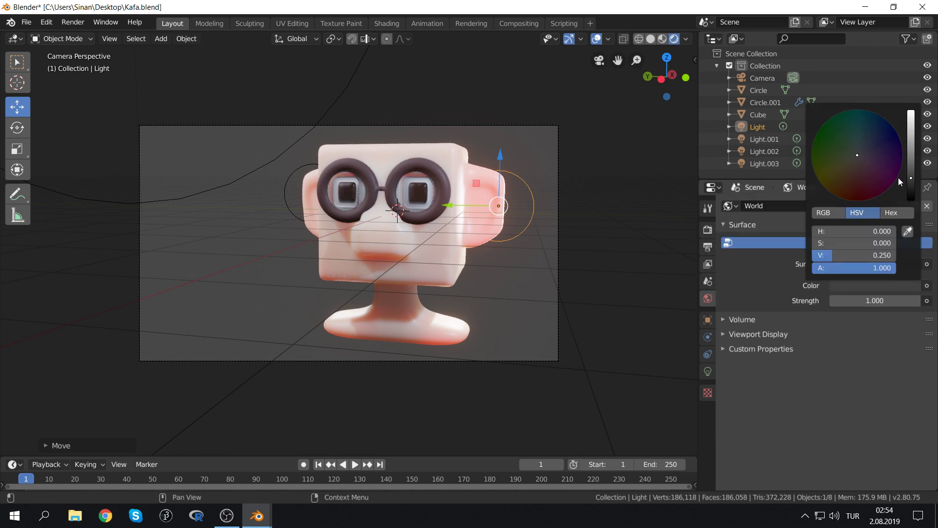
left_click(910, 198)
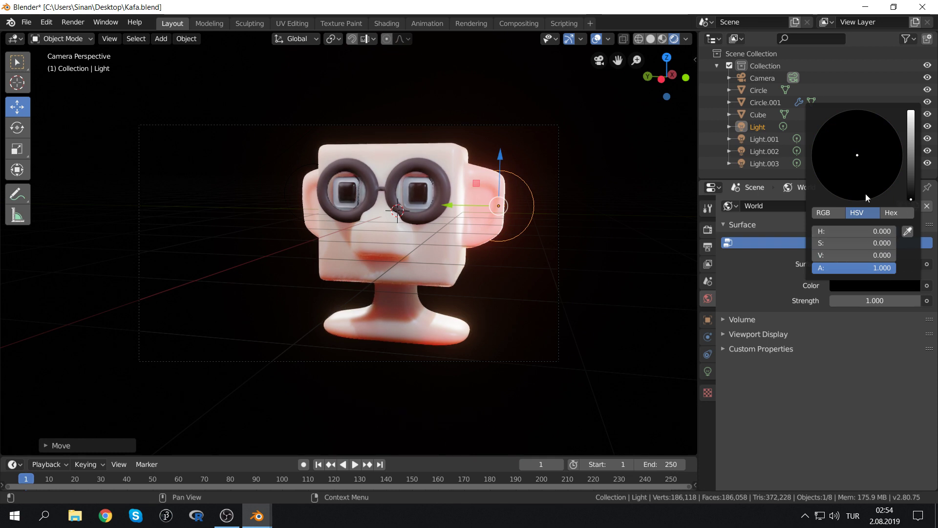
left_click(913, 192)
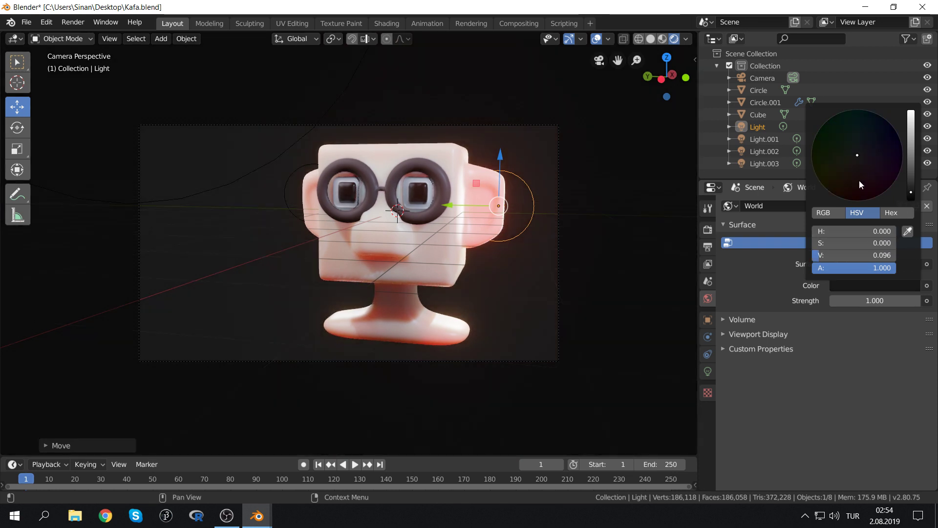
left_click_drag(861, 184, 866, 149)
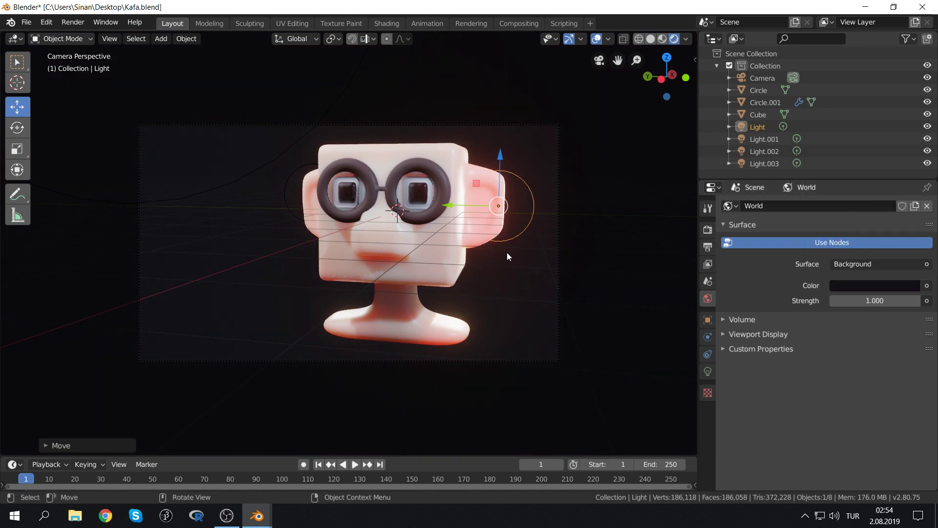
Move the Light.001 point light to a new position left of the head
scroll(371, 196, "down", 3)
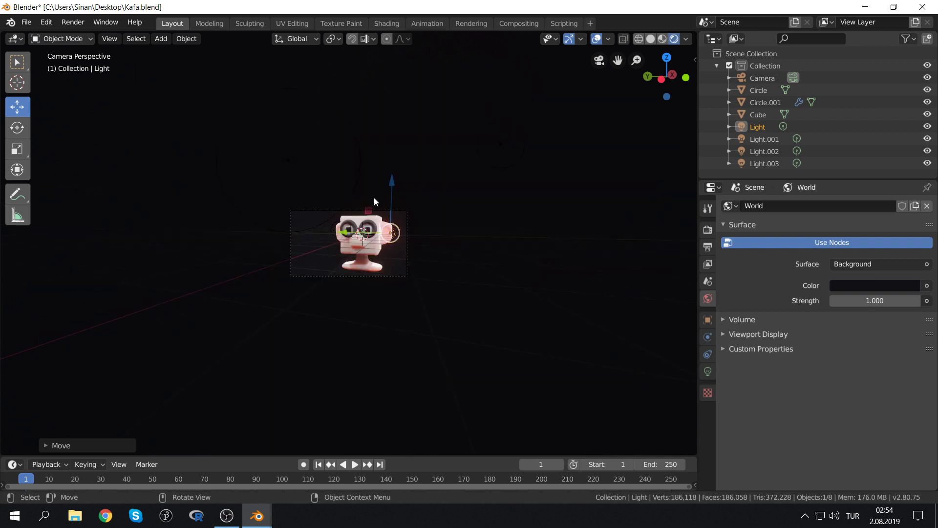
scroll(376, 195, "up", 3)
middle_click_drag(376, 194, 396, 224)
scroll(416, 209, "down", 4)
scroll(415, 210, "down", 4)
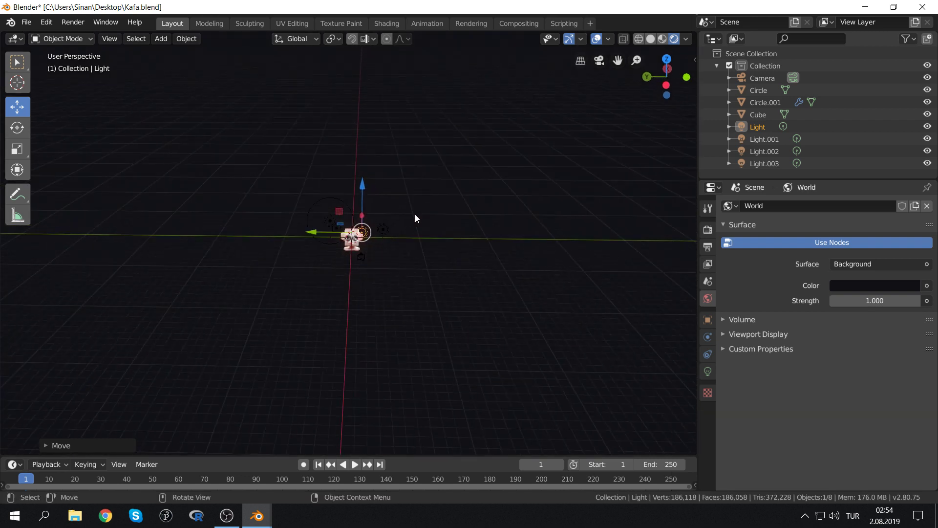
scroll(413, 214, "up", 5)
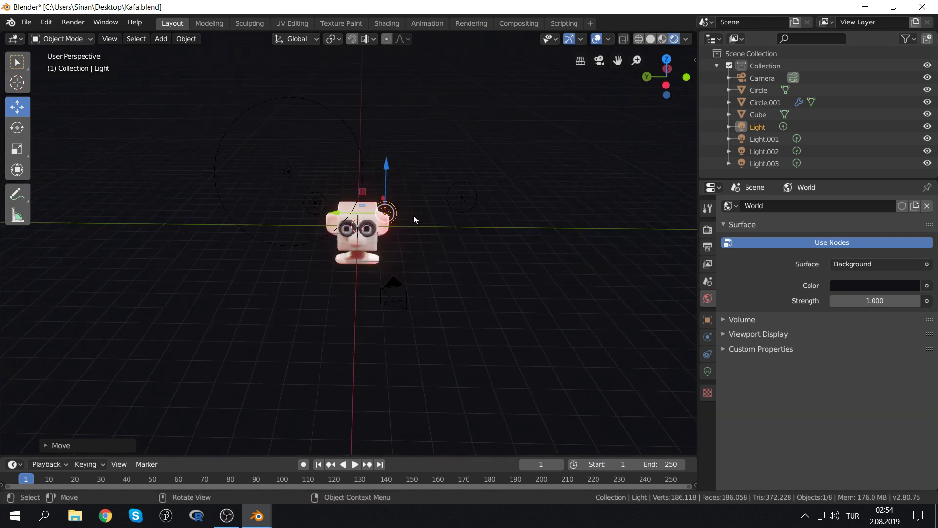
left_click(764, 138)
left_click(768, 154)
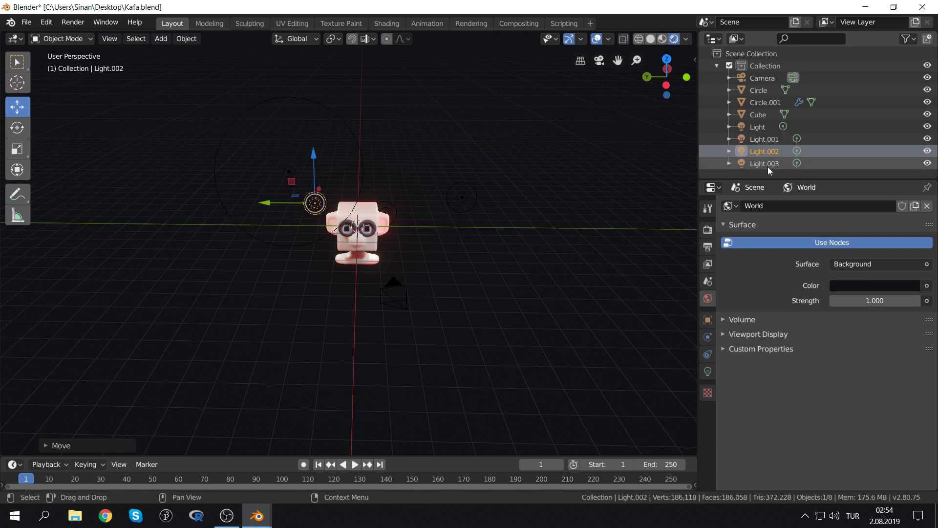
left_click(767, 165)
left_click(766, 149)
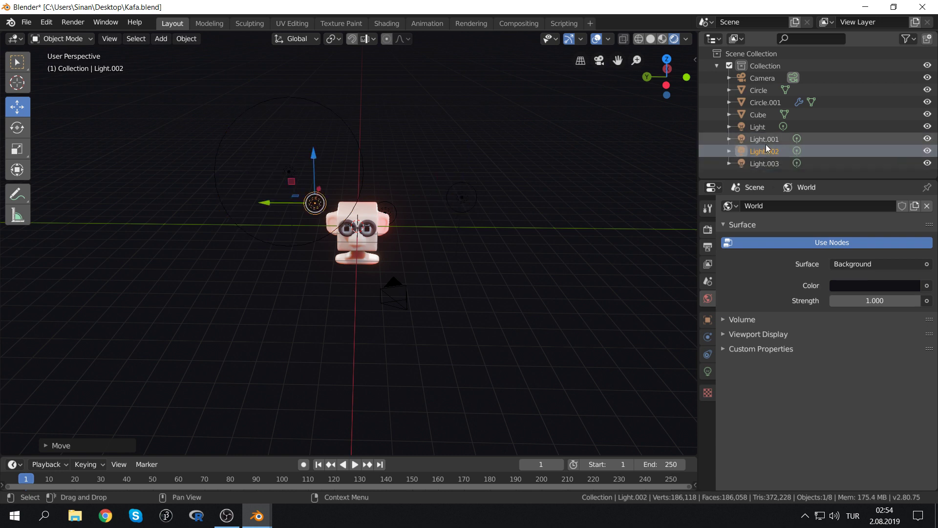
middle_click_drag(443, 170, 414, 139)
key("g")
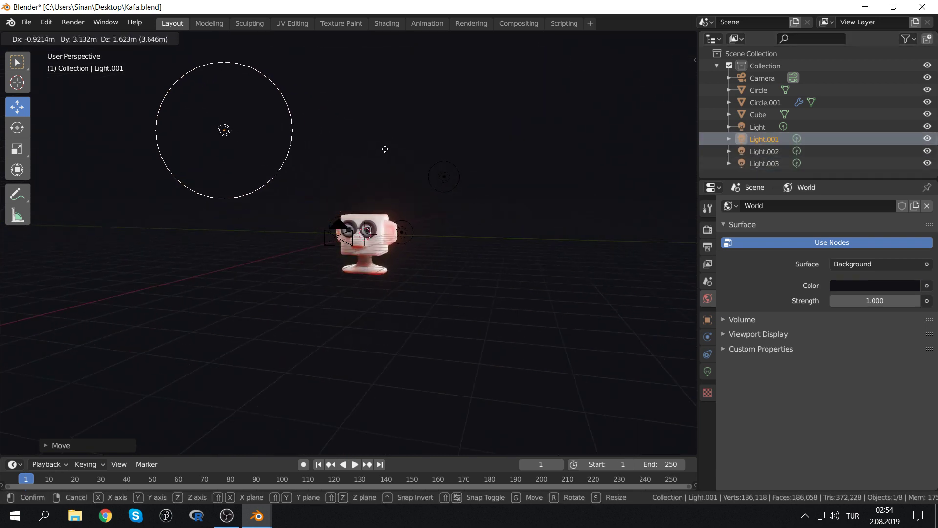
left_click(385, 194)
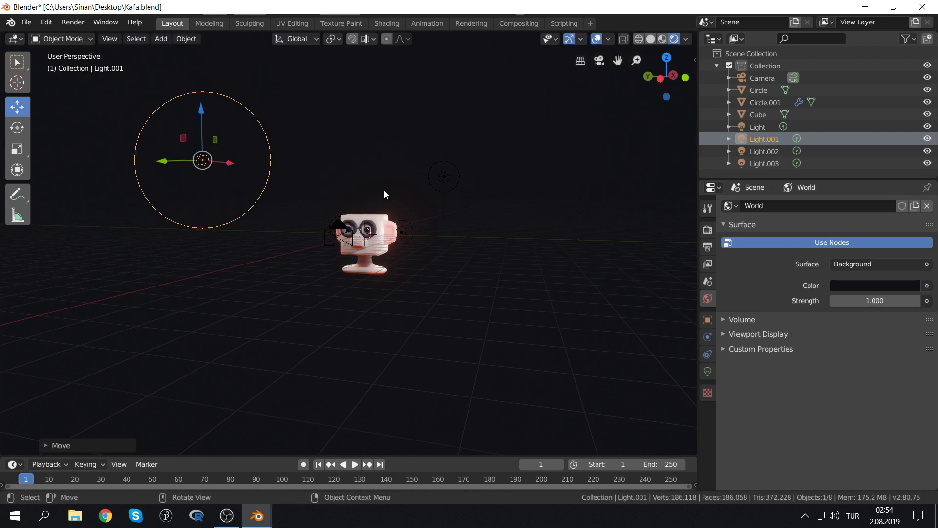
Shift Light.003 along X to the head's right side and check through the camera
left_click(767, 164)
mouse_move(517, 220)
middle_mouse_down()
mouse_move(464, 235)
mouse_move(479, 211)
middle_mouse_up()
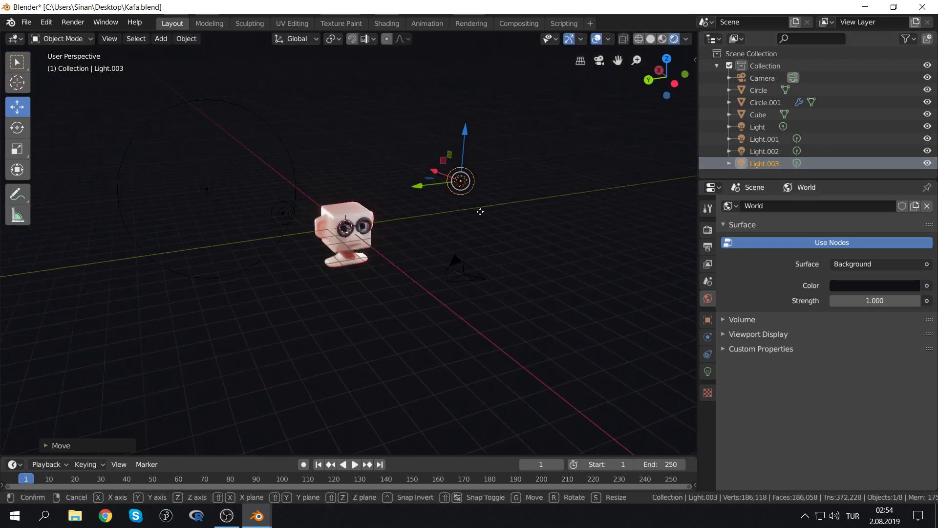
key("g")
left_click(519, 236)
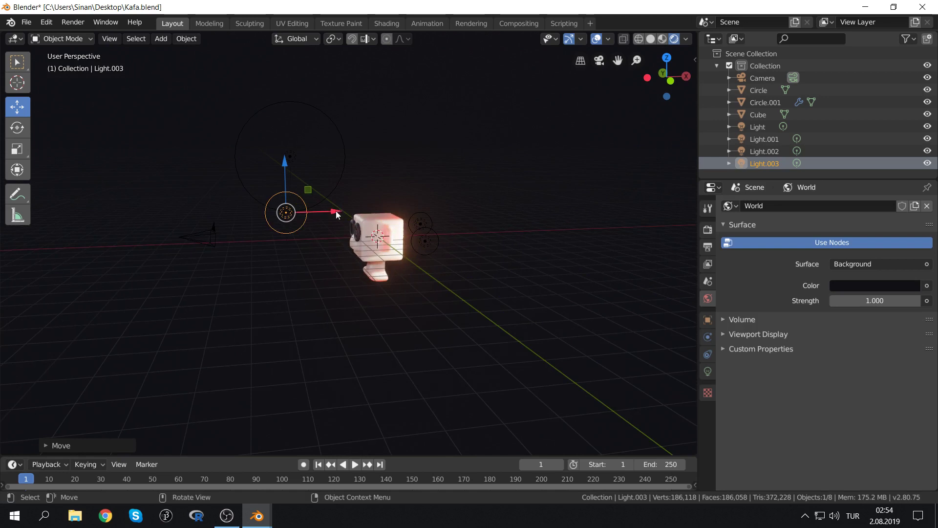
key("g")
key("x")
left_click(362, 213)
middle_click_drag(361, 212, 485, 197)
left_click_drag(480, 182, 522, 179)
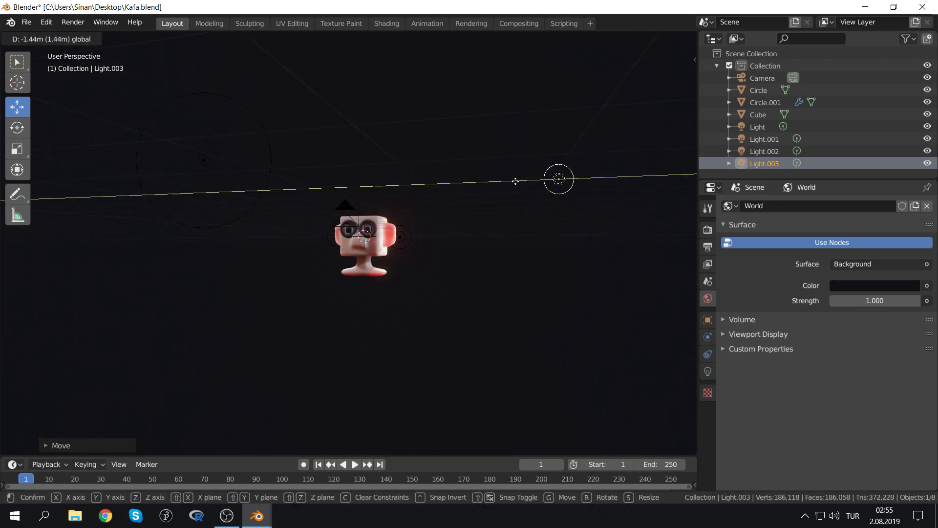
key("KP_0")
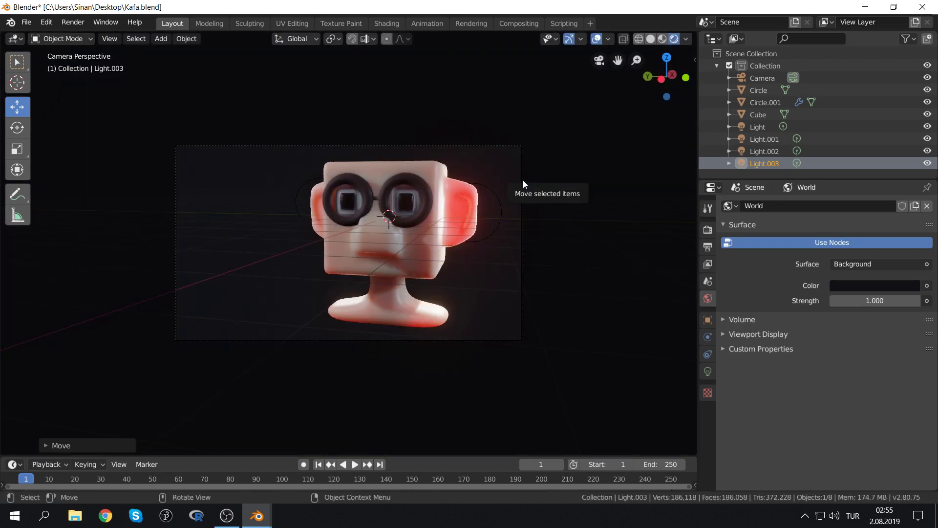
key("Home")
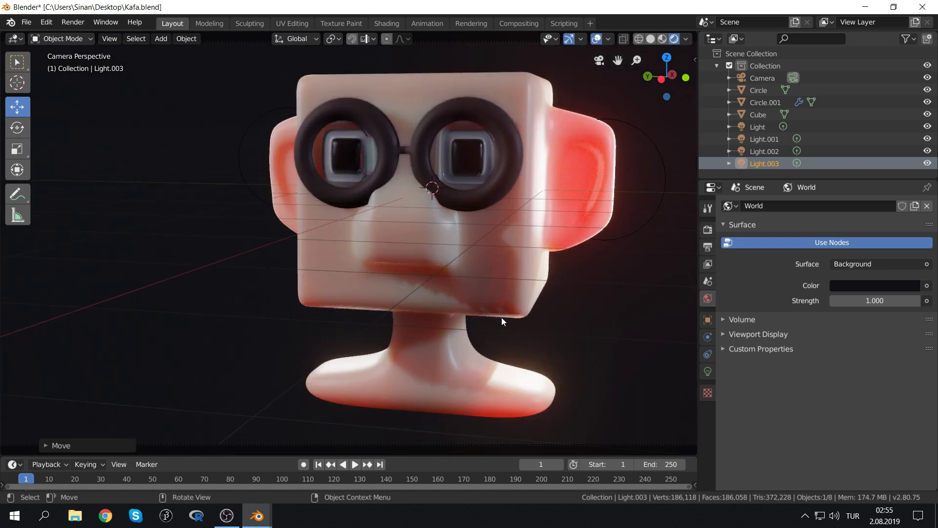
scroll(508, 203, "down", 3)
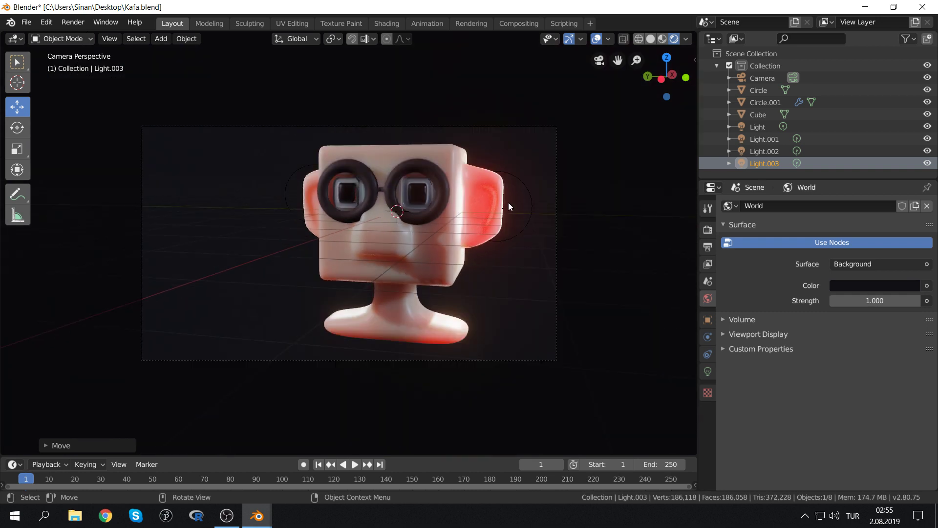
Move Light beside the right ear and raise its power to 3000W
left_click(506, 205)
left_click(528, 188)
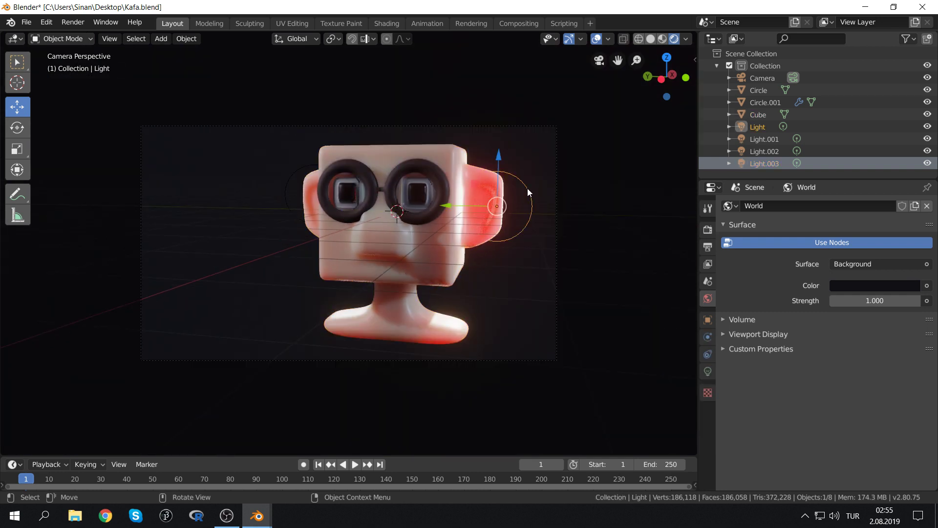
key("g")
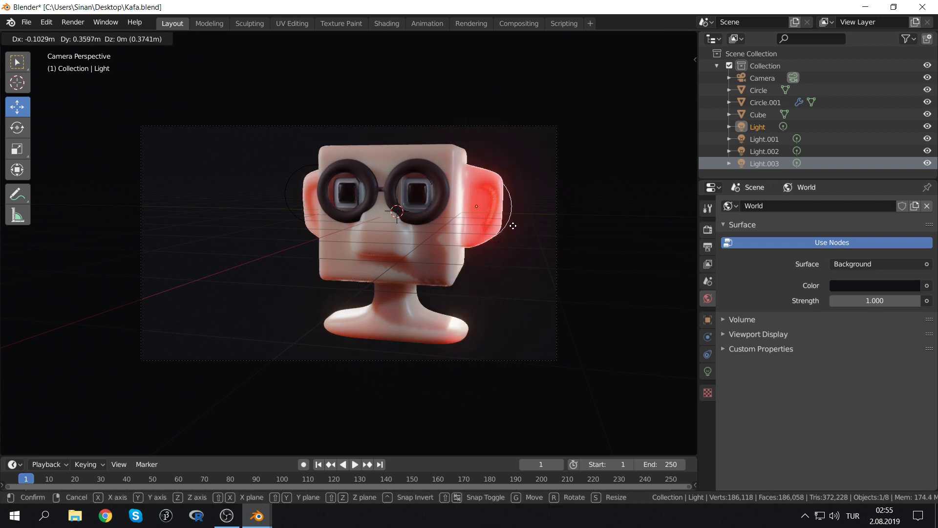
left_click(516, 196)
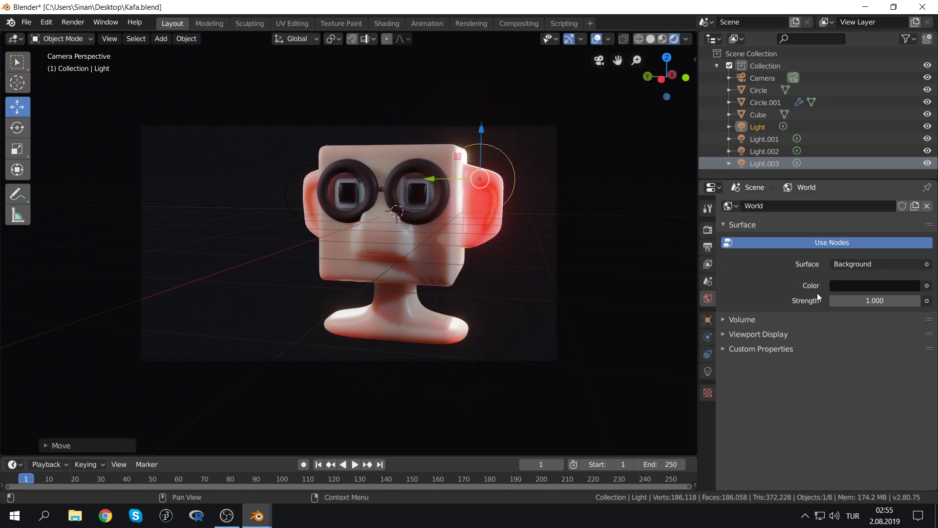
left_click(712, 371)
left_click(865, 286)
type("3000")
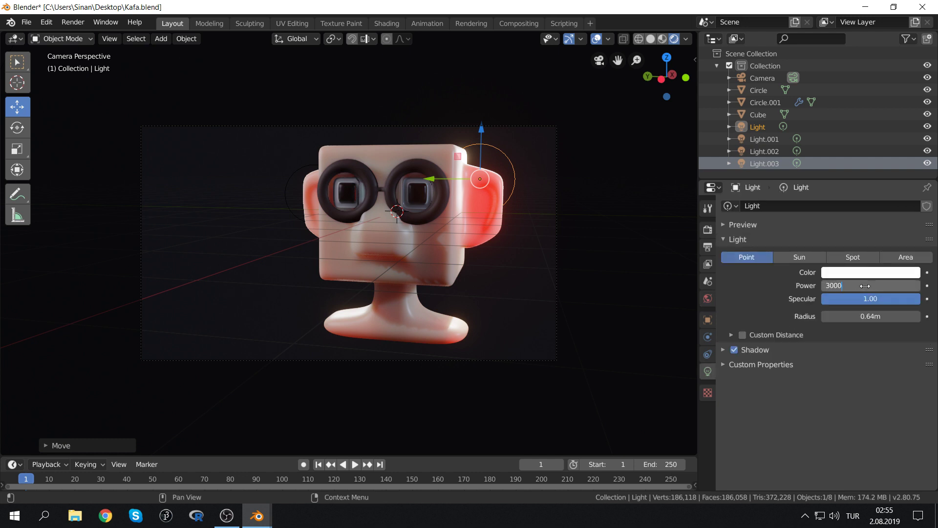
key("Return")
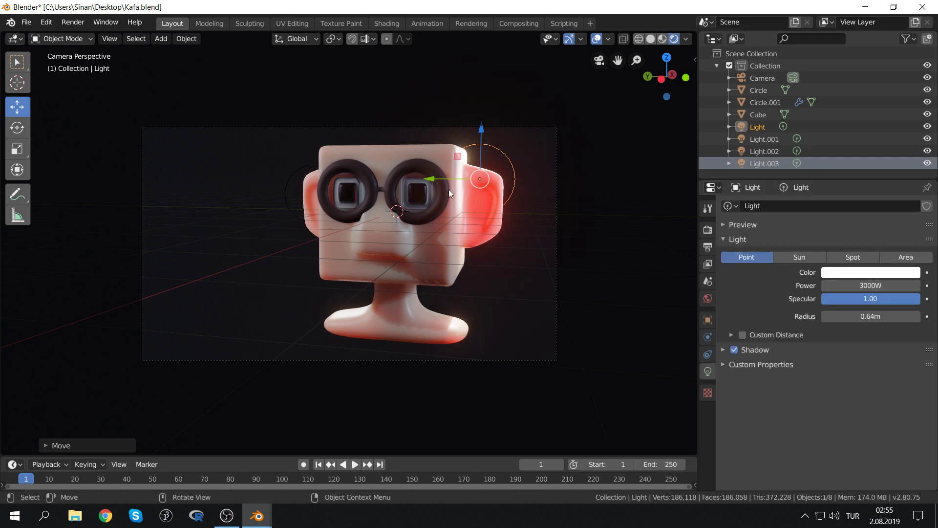
Move Light.003 to a new position closer to the head
left_click(773, 141)
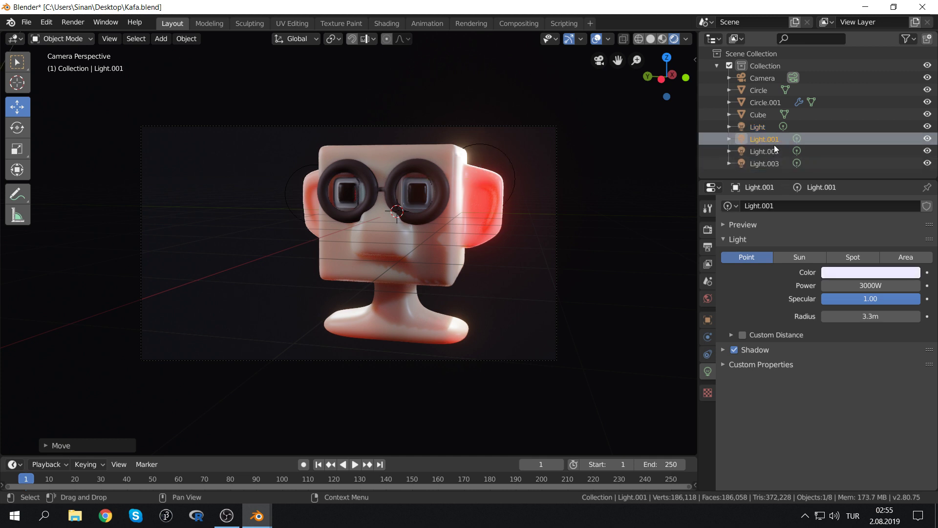
left_click(771, 162)
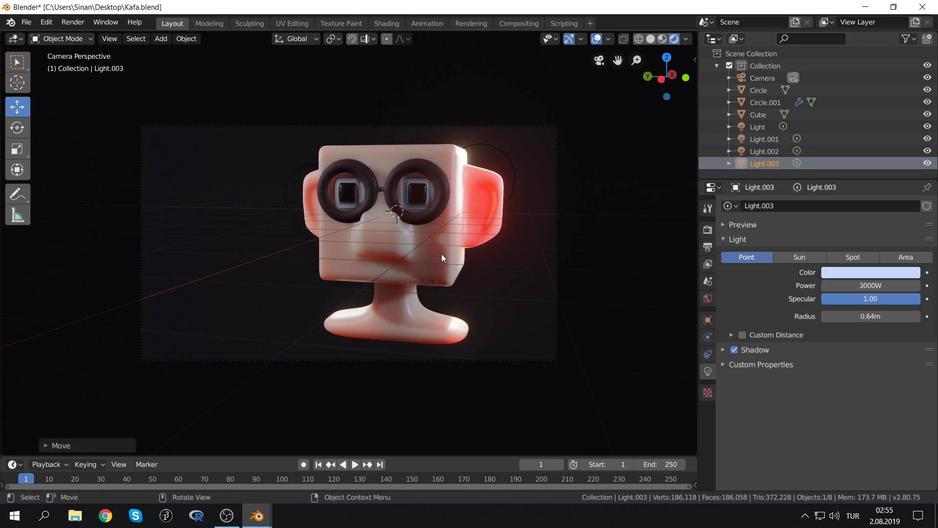
key("g")
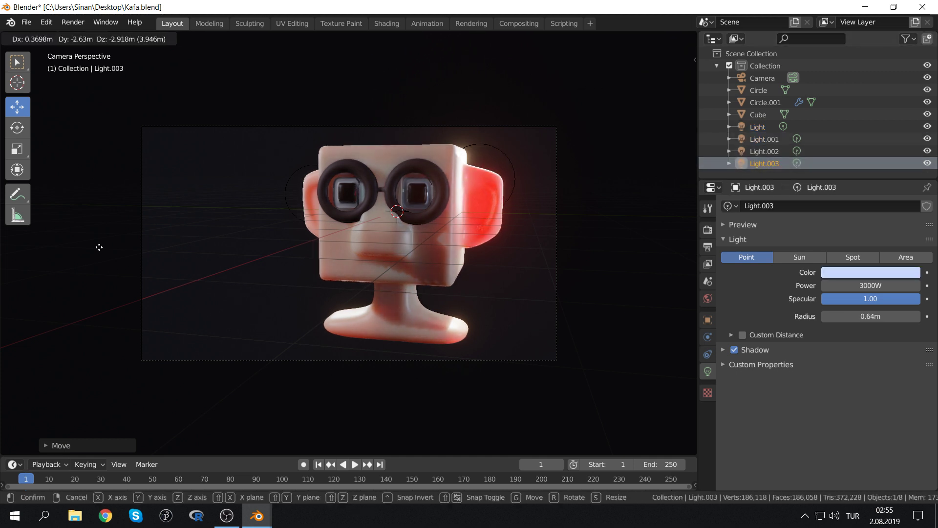
left_click(197, 320)
middle_click_drag(345, 279, 395, 280)
scroll(395, 280, "down", 4)
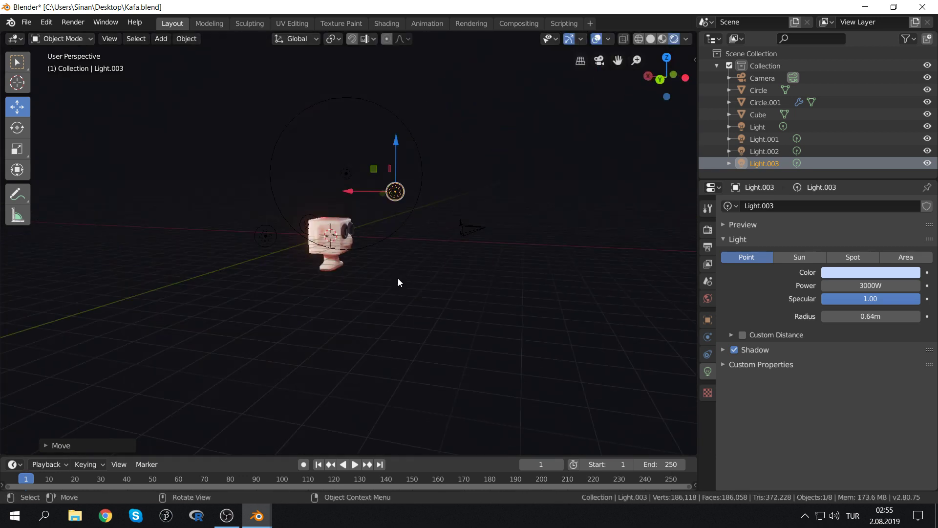
Place Light.002 in front of the left lens and set its power to 2000W
left_click(768, 151)
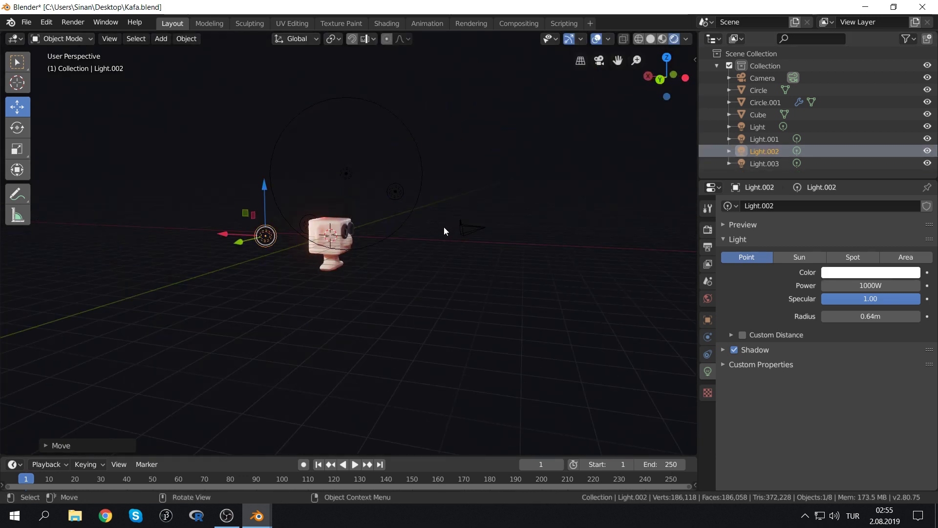
key("KP_0")
key("g")
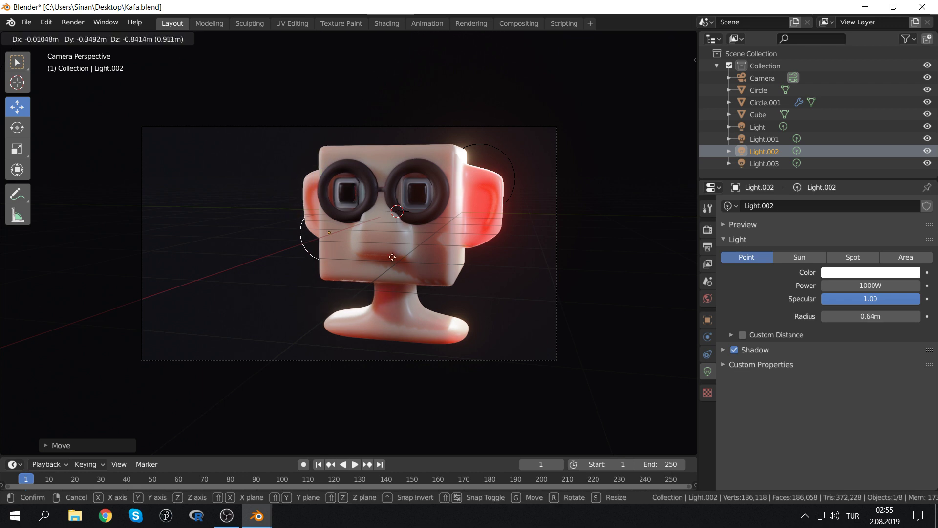
left_click(403, 225)
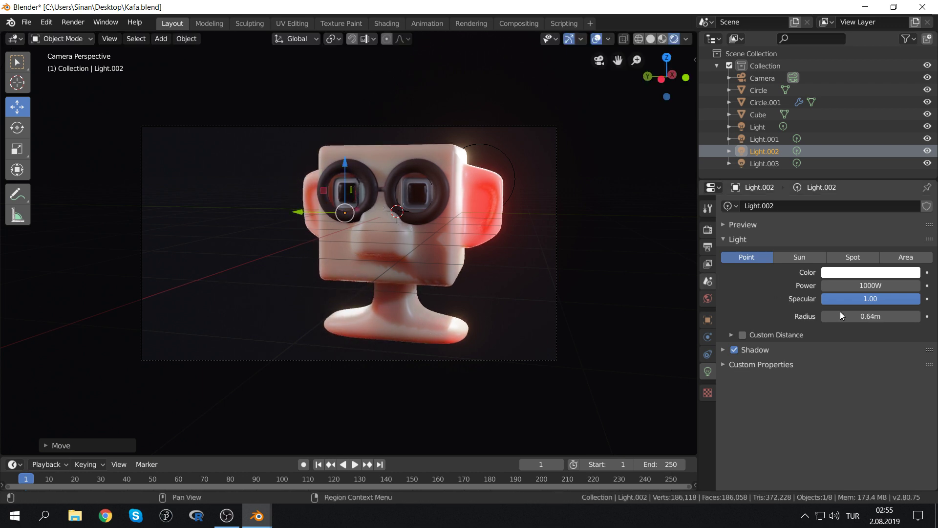
left_click(851, 286)
type("2")
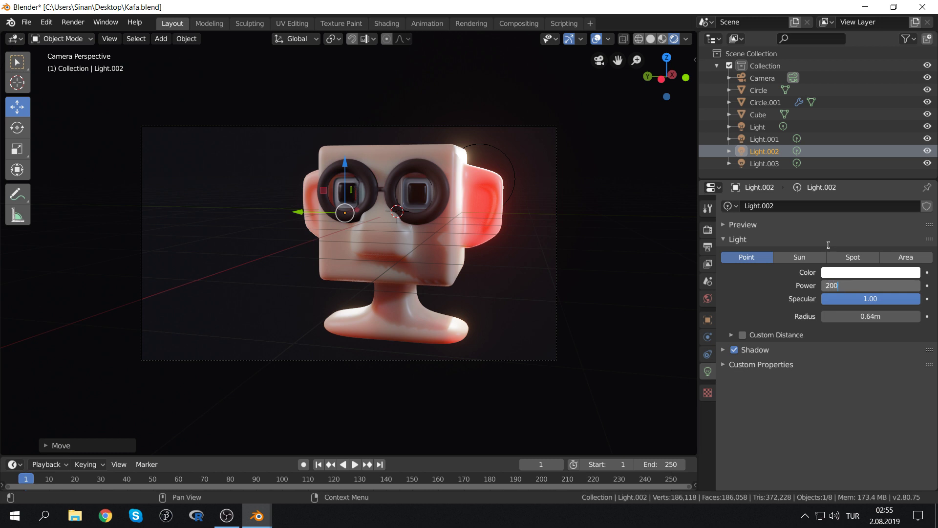
type("0W")
key("Return")
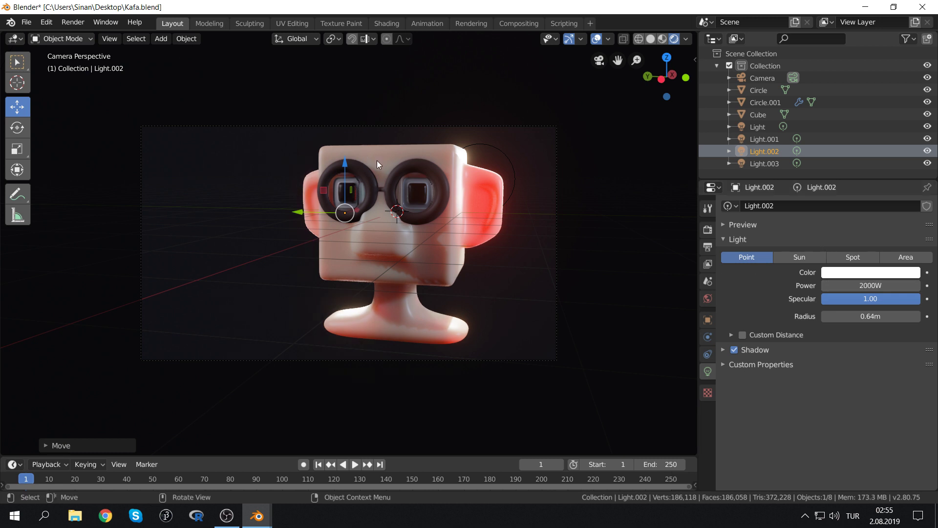
scroll(377, 160, "up", 3)
scroll(388, 170, "down", 3)
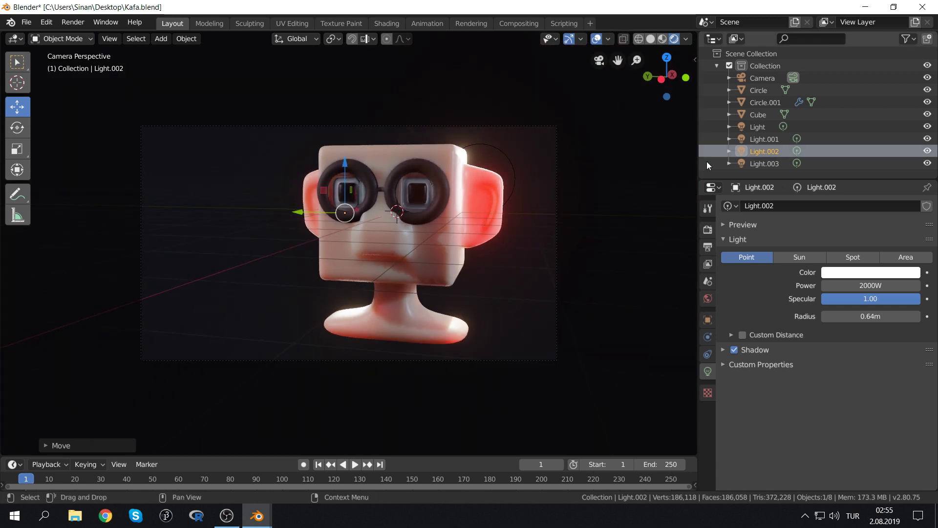
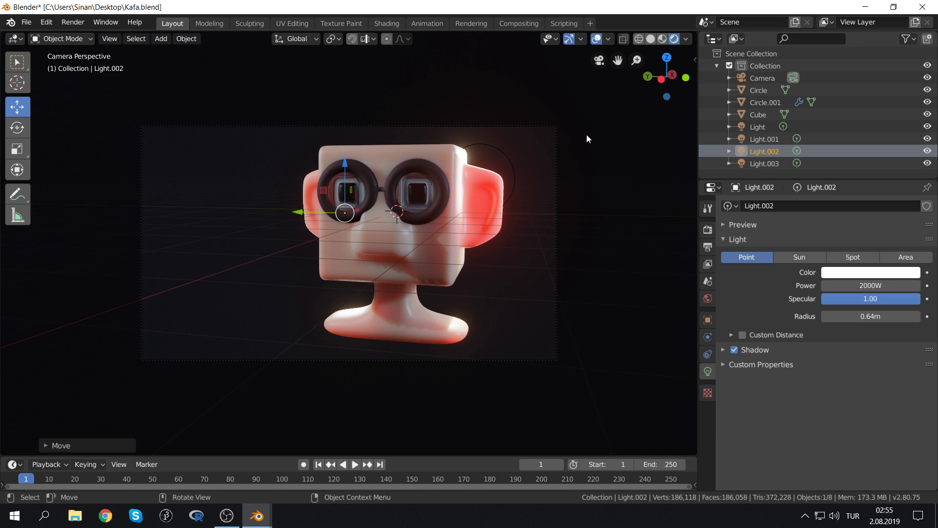
Select Light.001 and move it to a new spot around the head
left_click(764, 139)
scroll(343, 270, "down", 2)
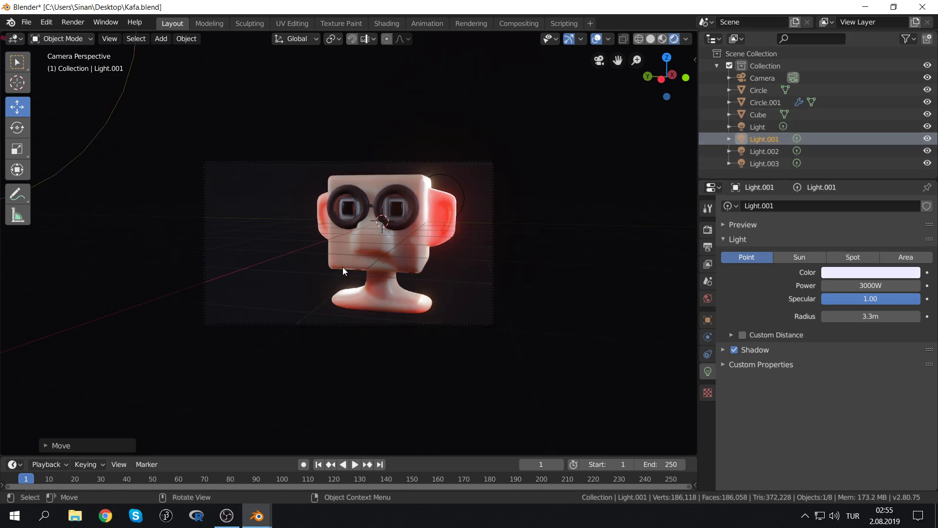
scroll(343, 270, "down", 5)
scroll(230, 178, "up", 1)
scroll(244, 181, "up", 1)
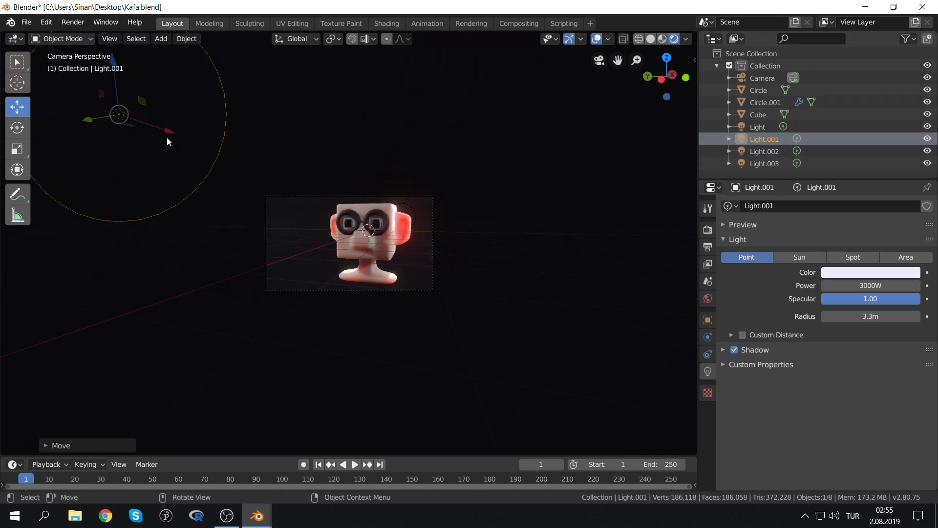
key("g")
left_click(93, 114)
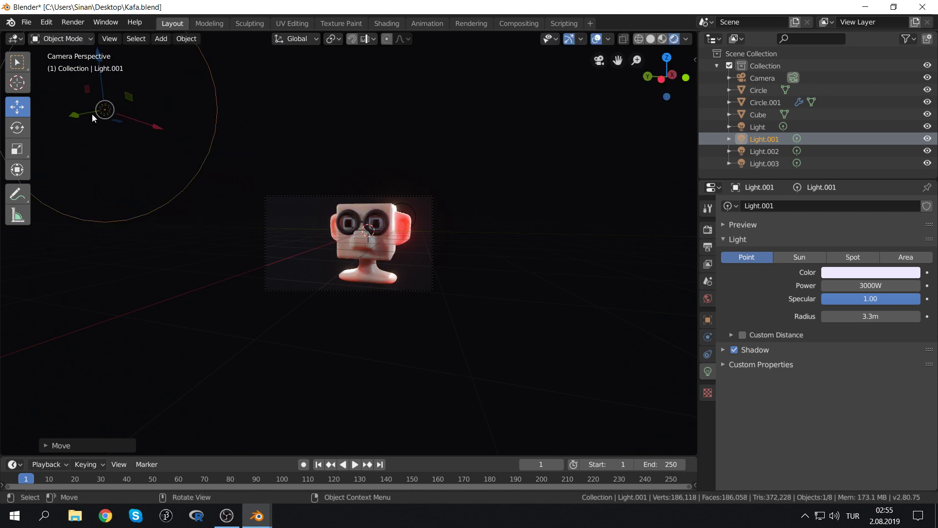
key("g")
key("y")
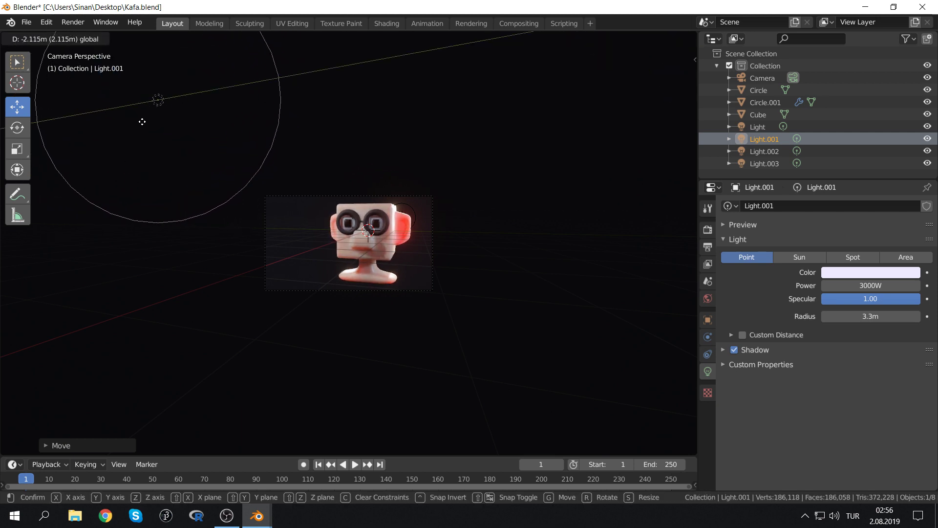
right_click(142, 122)
key("g")
key("Return")
Shift Light.001 along the X axis to refine its position
scroll(427, 238, "up", 2)
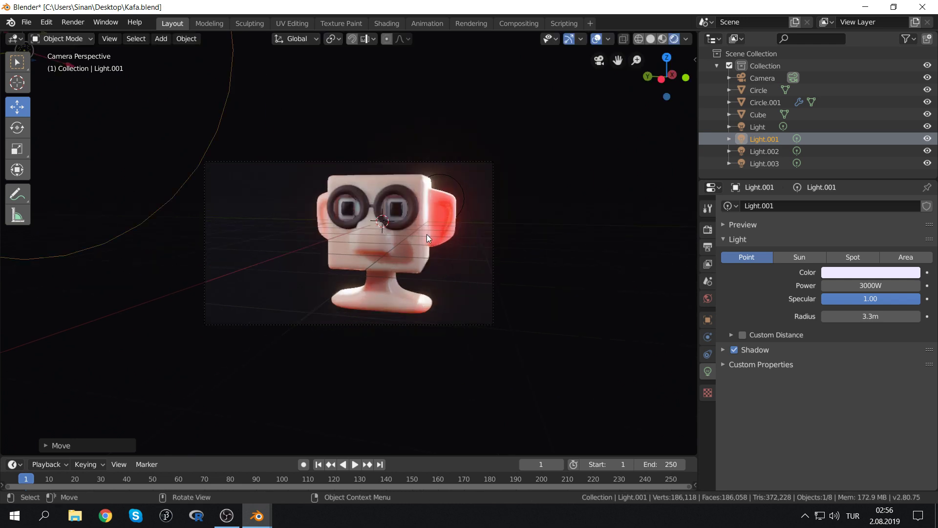
scroll(427, 234, "up", 3)
scroll(332, 193, "down", 5)
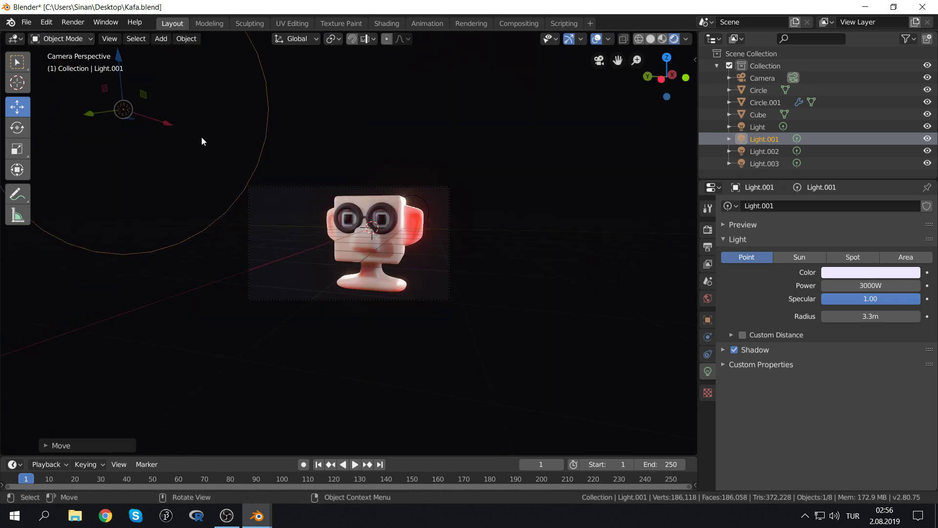
key("g")
key("x")
left_click(140, 114)
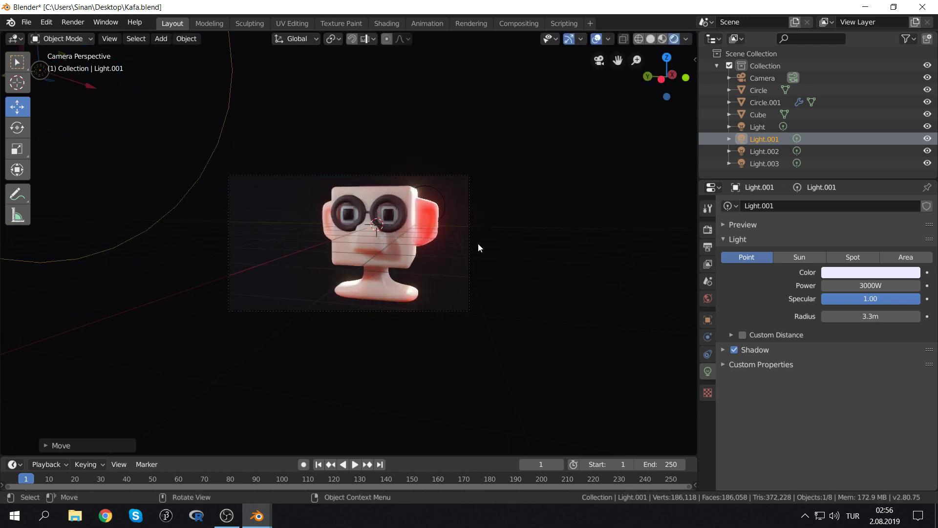
scroll(477, 244, "up", 5)
Lower Light.001's power to 2000W and its radius to 2.07m
left_click(872, 286)
type("2")
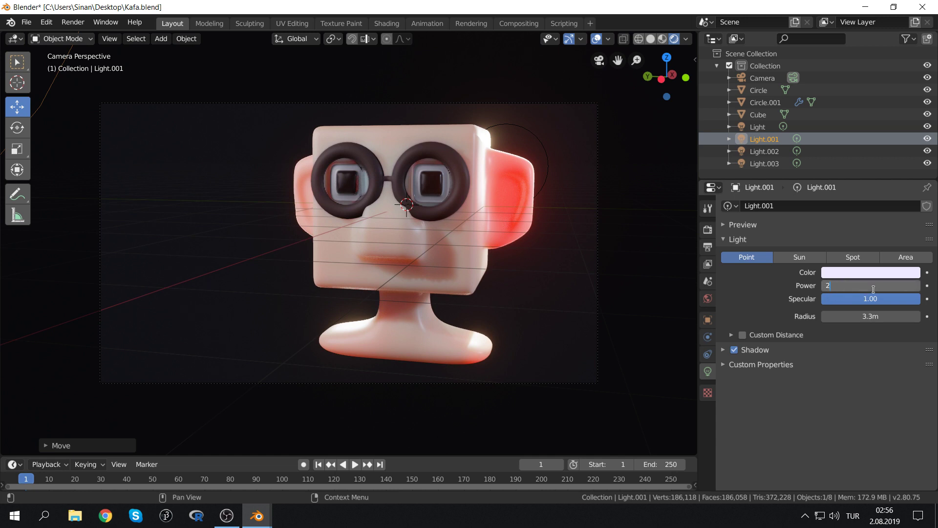
key("Return")
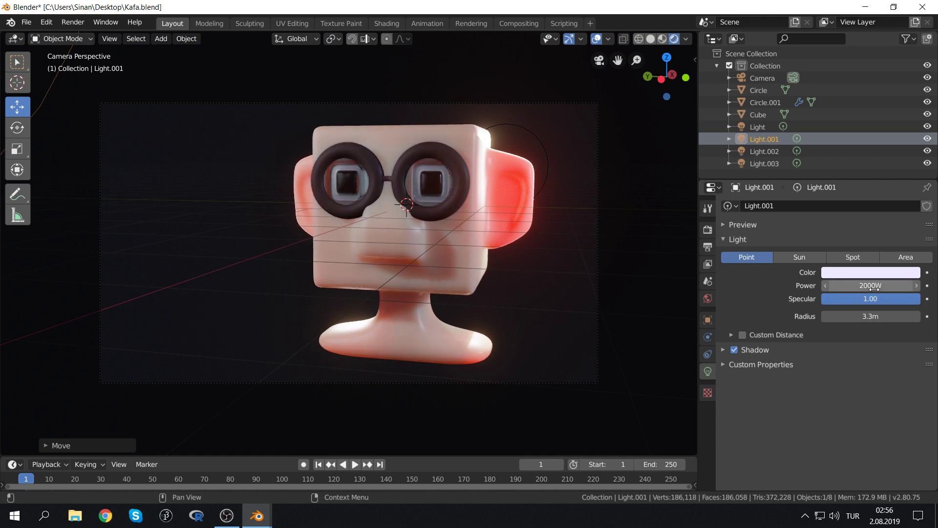
mouse_move(875, 316)
left_mouse_down()
mouse_move(831, 316)
mouse_move(899, 316)
mouse_move(844, 316)
left_mouse_up()
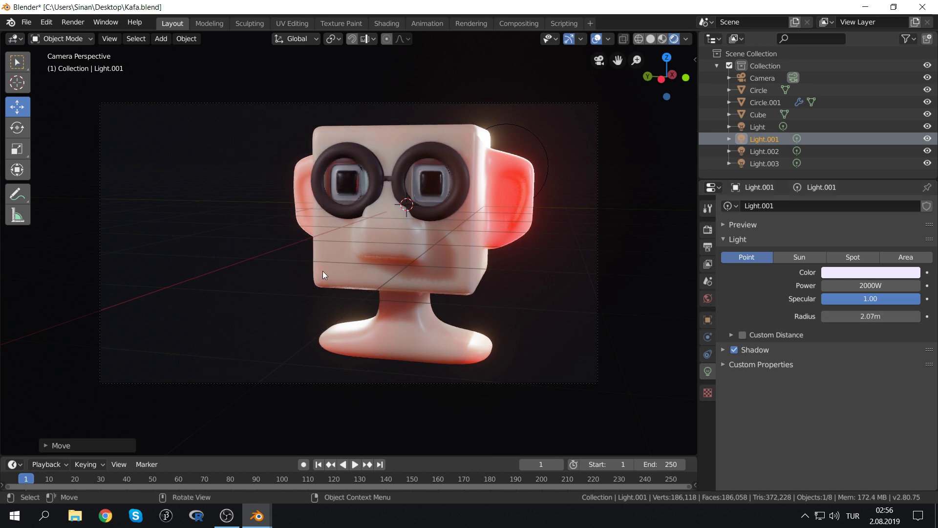
mouse_move(323, 270)
middle_mouse_down()
mouse_move(380, 250)
mouse_move(649, 262)
mouse_move(75, 267)
mouse_move(105, 277)
mouse_move(89, 279)
middle_mouse_up()
In the camera view, change the render Bloom intensity from 0.012 to 0.015
key("KP_0")
left_click(710, 229)
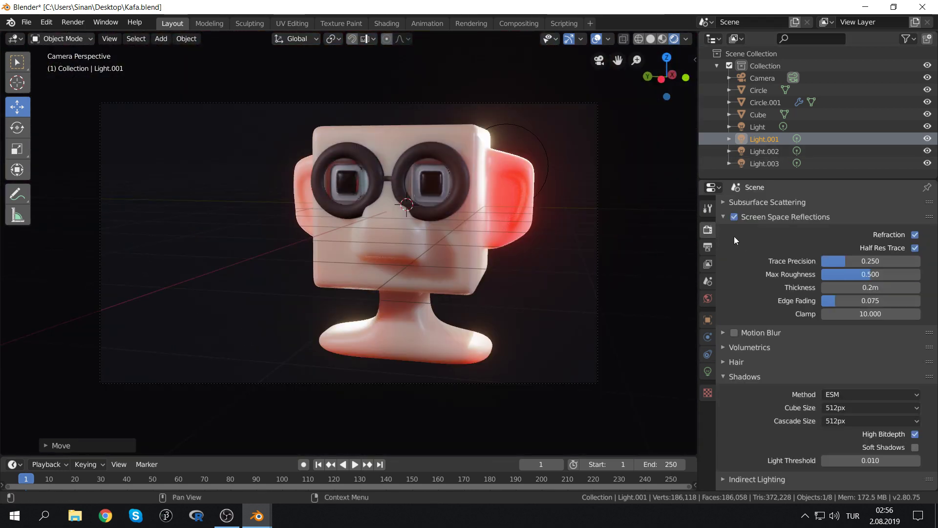
scroll(737, 332, "up", 6)
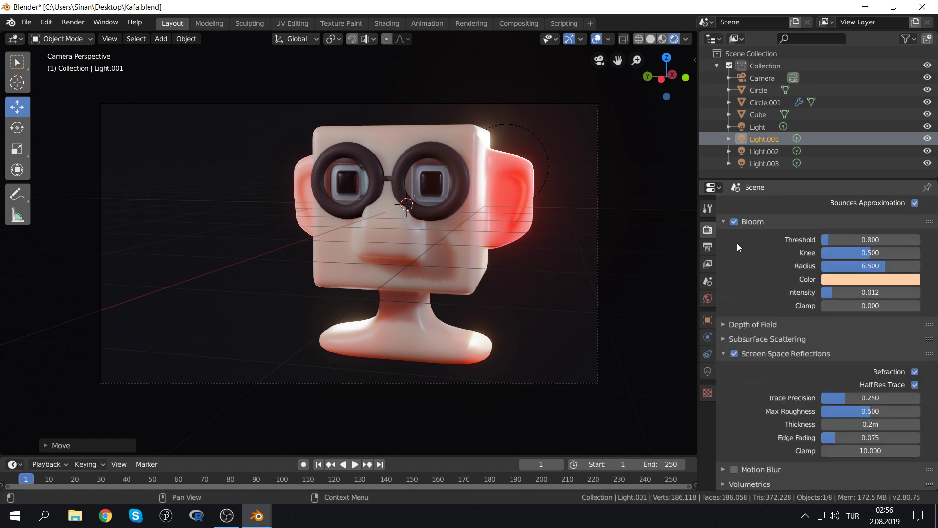
left_click(853, 292)
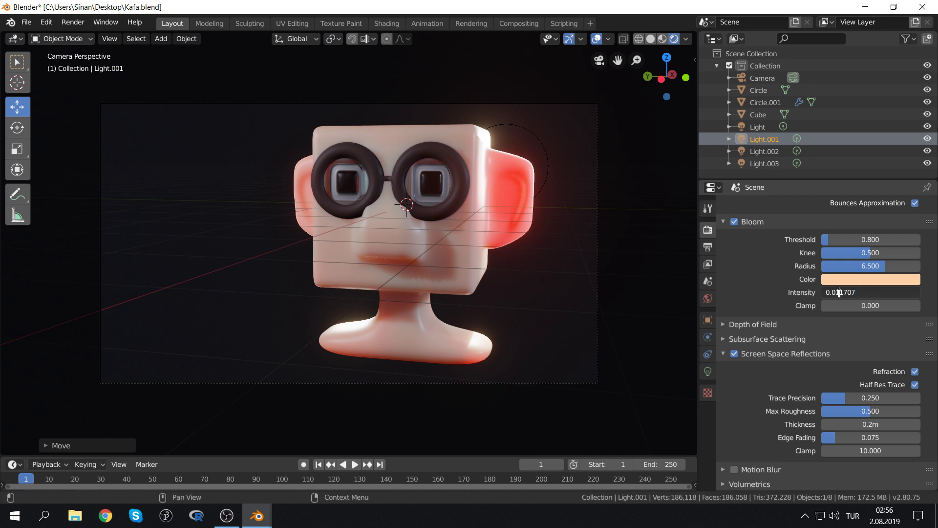
left_click_drag(840, 292, 910, 296)
type("0.015")
key("Return")
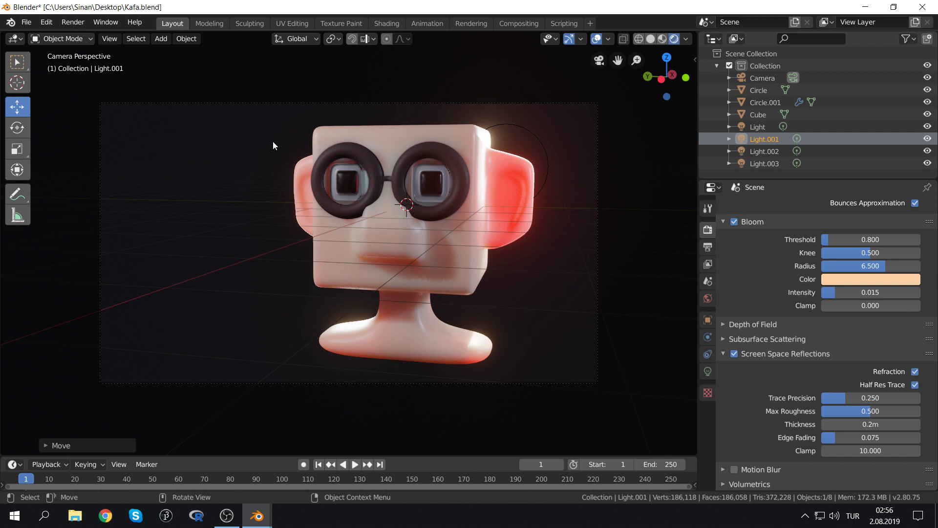
Add a plane, lower and enlarge it, and slide it along Y beneath the head
left_click(162, 39)
mouse_move(191, 53)
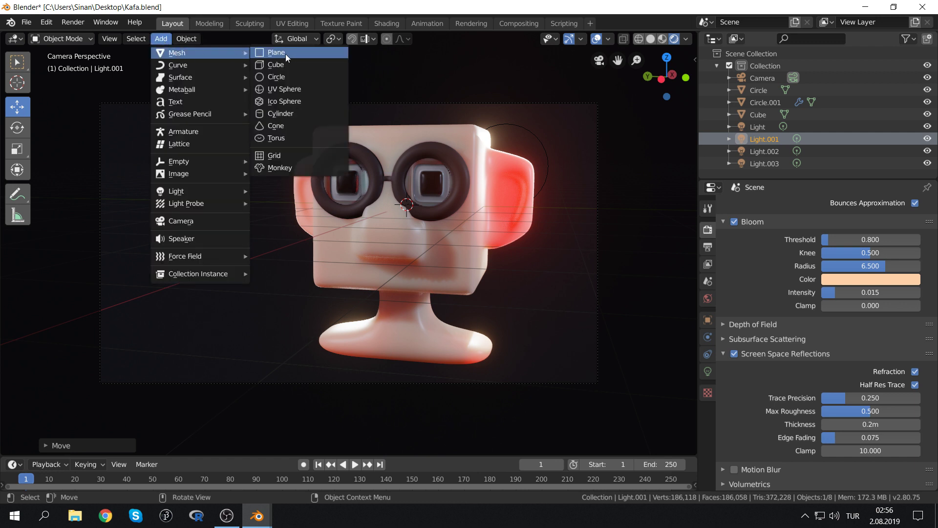
left_click(285, 54)
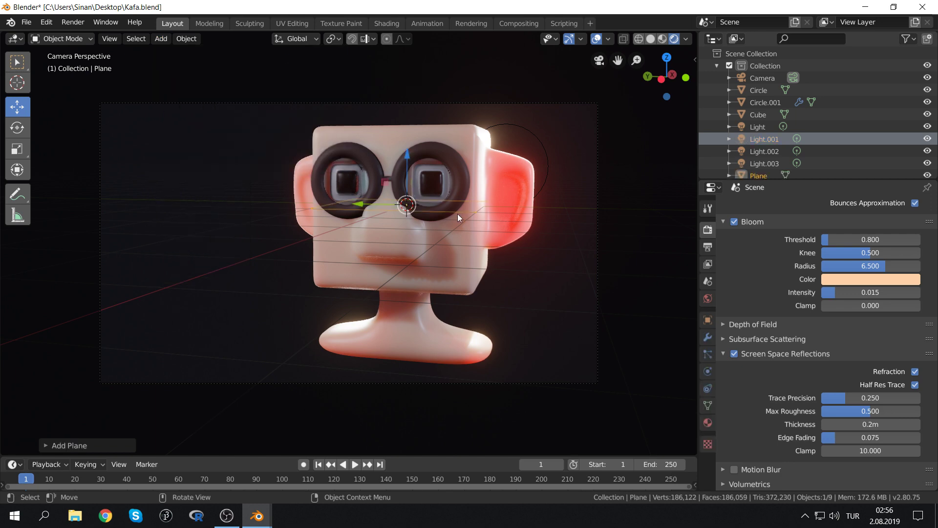
mouse_move(303, 171)
middle_mouse_down()
mouse_move(348, 187)
mouse_move(314, 201)
mouse_move(303, 182)
middle_mouse_up()
left_click_drag(297, 164, 298, 242)
key("s")
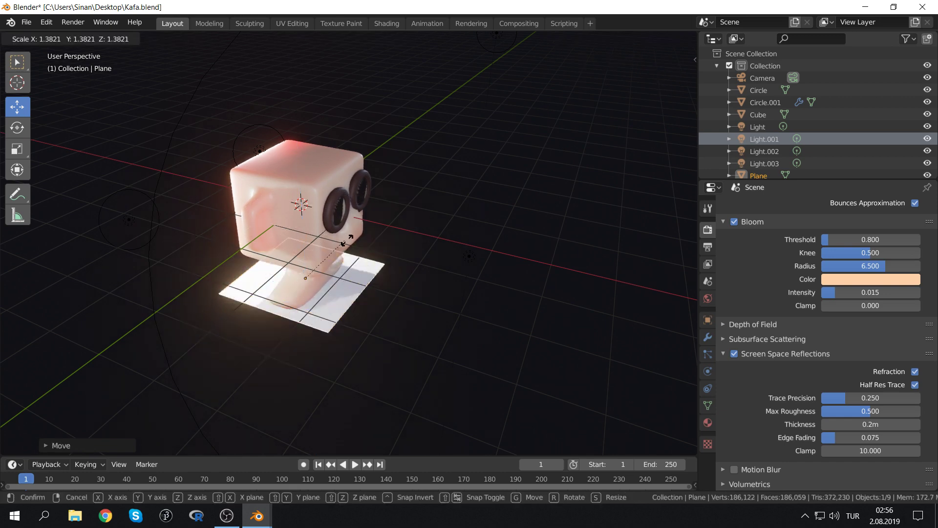
left_click(517, 239)
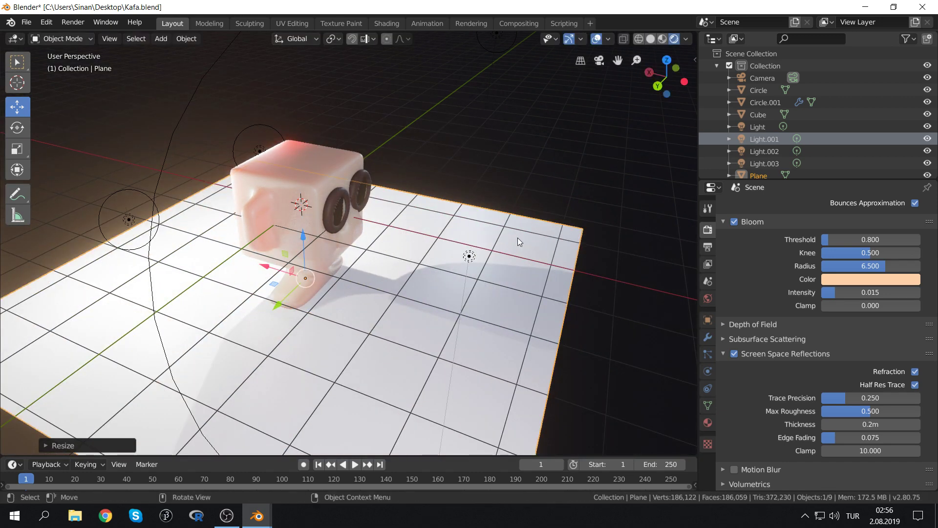
key("KP_0")
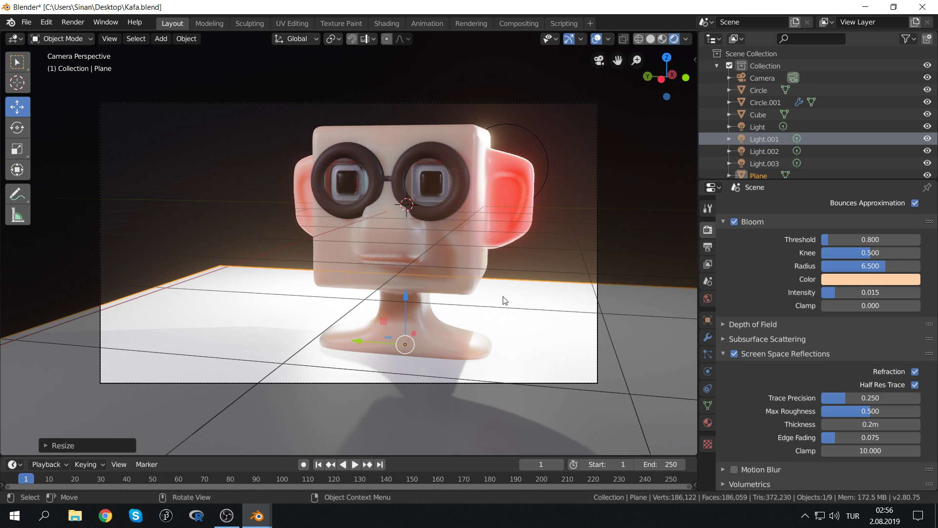
left_click_drag(375, 341, 312, 340)
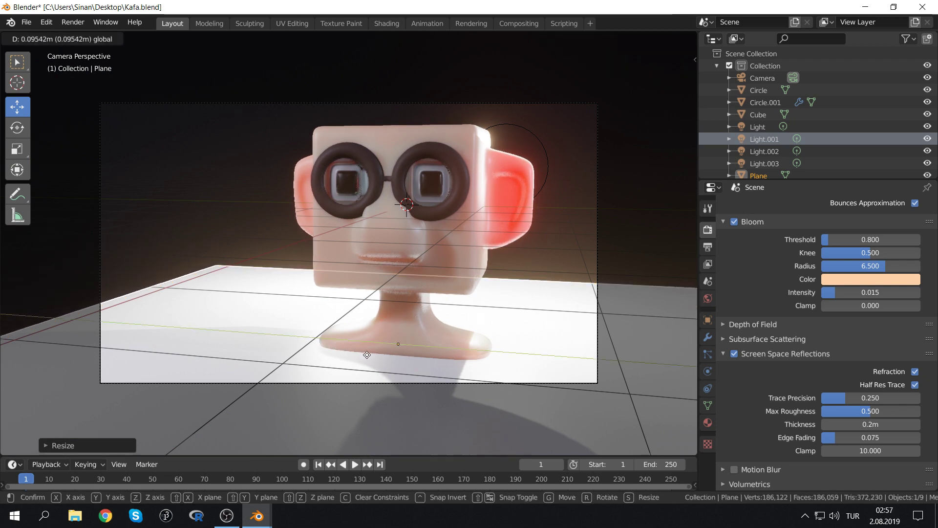
left_click_drag(312, 340, 494, 265)
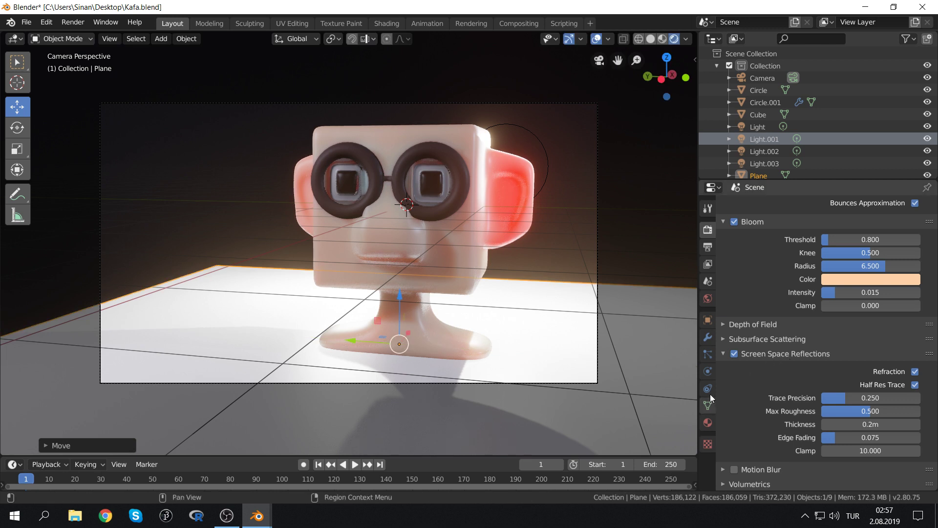
Create a new floor material with roughness 0 and a dark bluish base colour
left_click(704, 424)
left_click(802, 257)
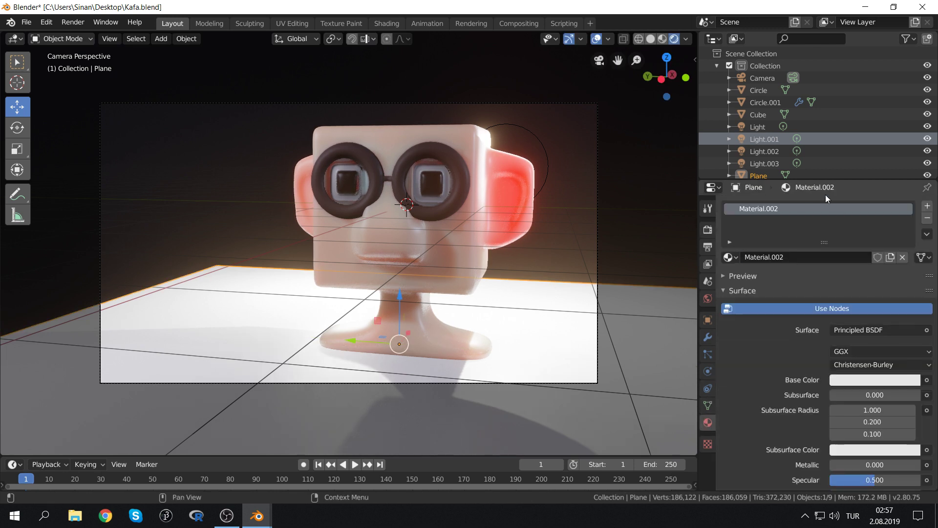
scroll(854, 415, "down", 5)
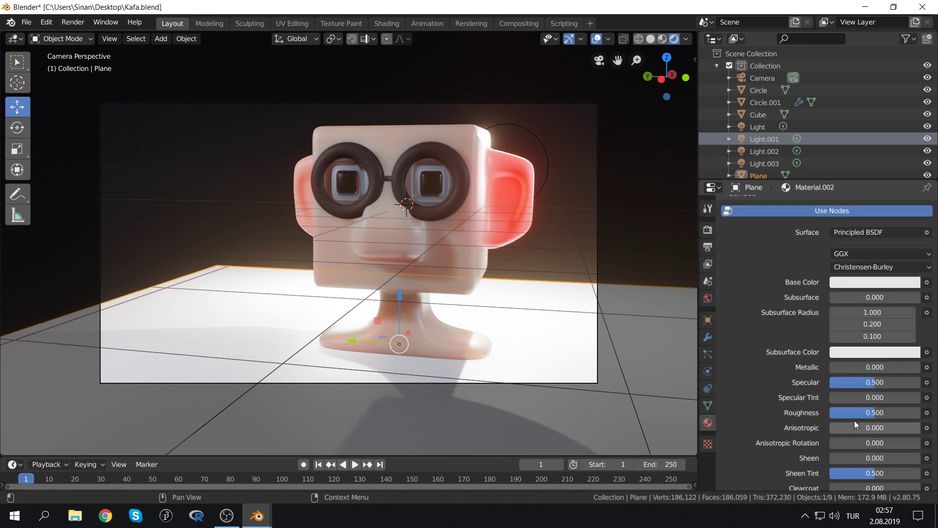
scroll(855, 384, "down", 4)
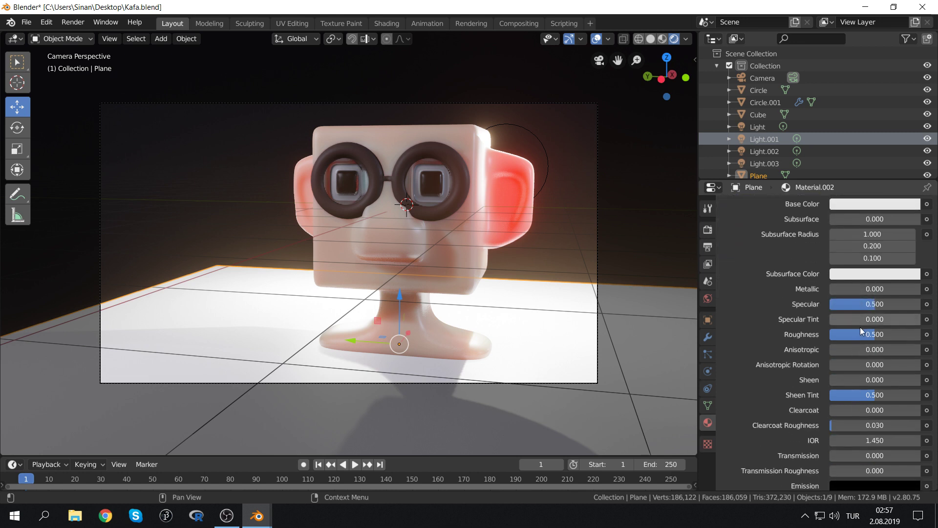
left_click_drag(865, 336, 828, 334)
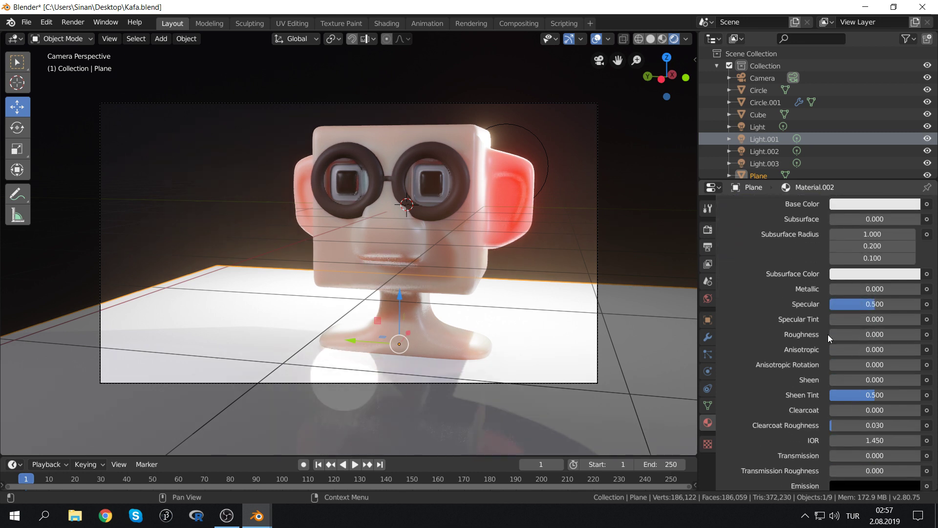
scroll(868, 254, "up", 3)
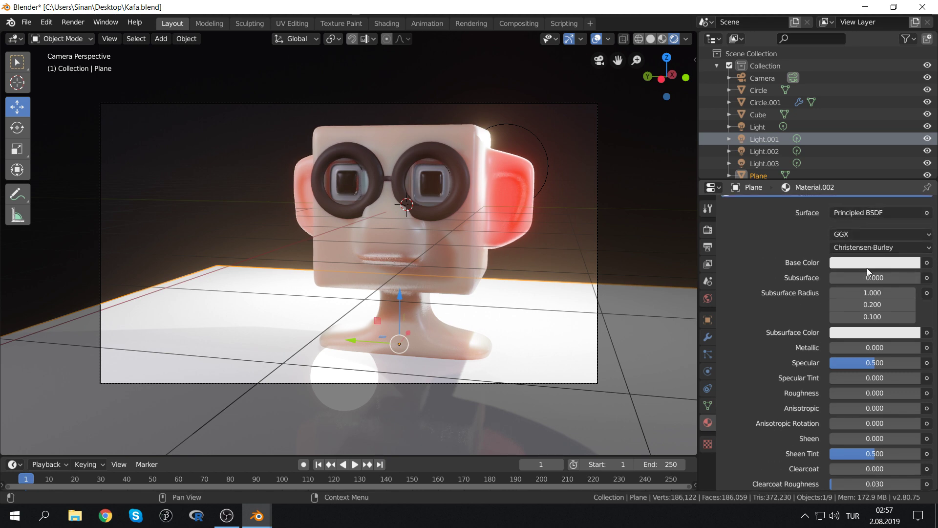
left_click(851, 263)
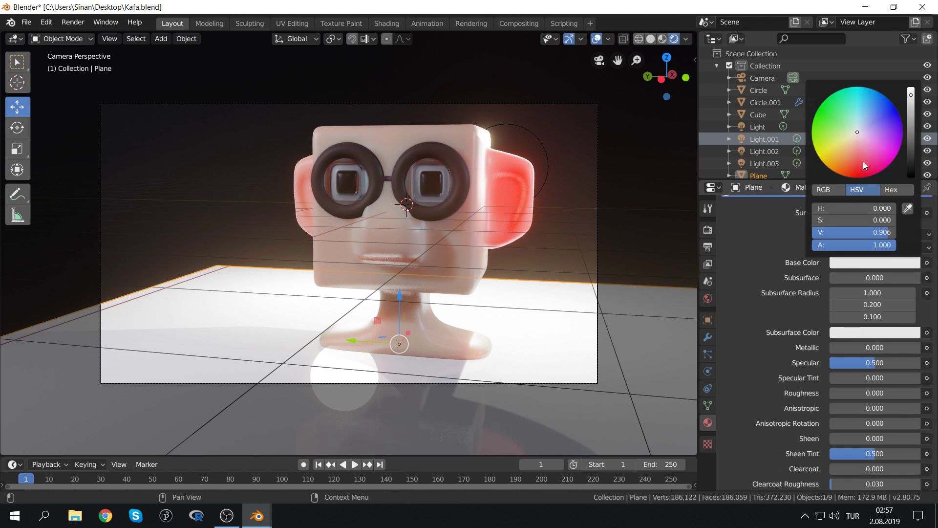
left_click(866, 126)
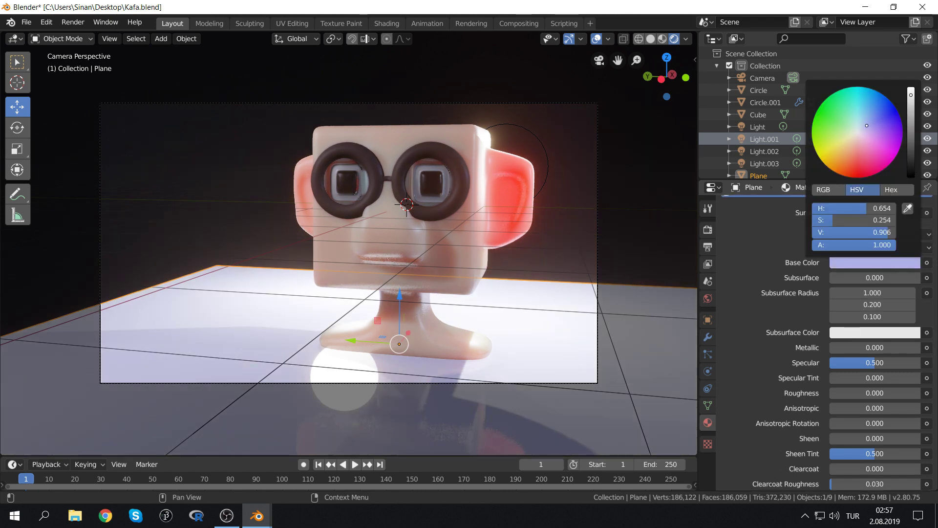
left_click(913, 165)
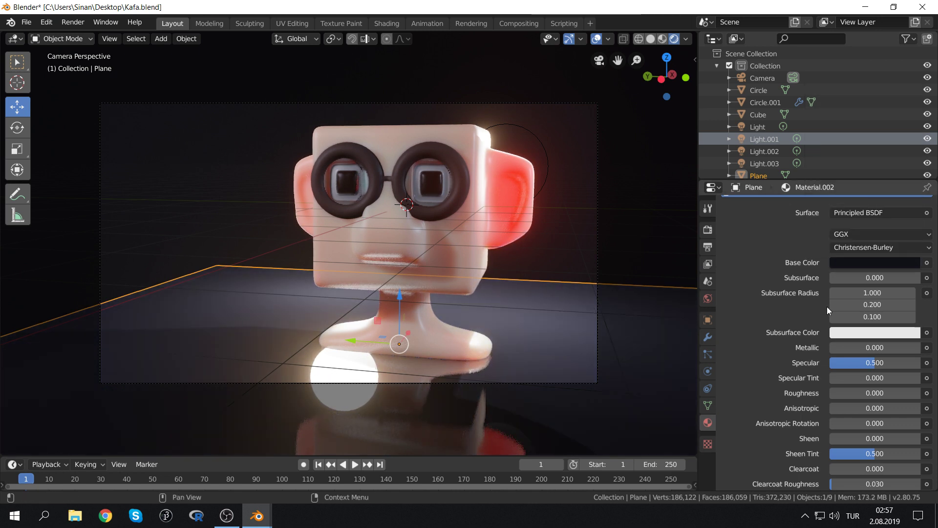
Check the Cube's material, then raise the floor plane slightly
scroll(831, 303, "down", 5)
scroll(831, 302, "down", 5)
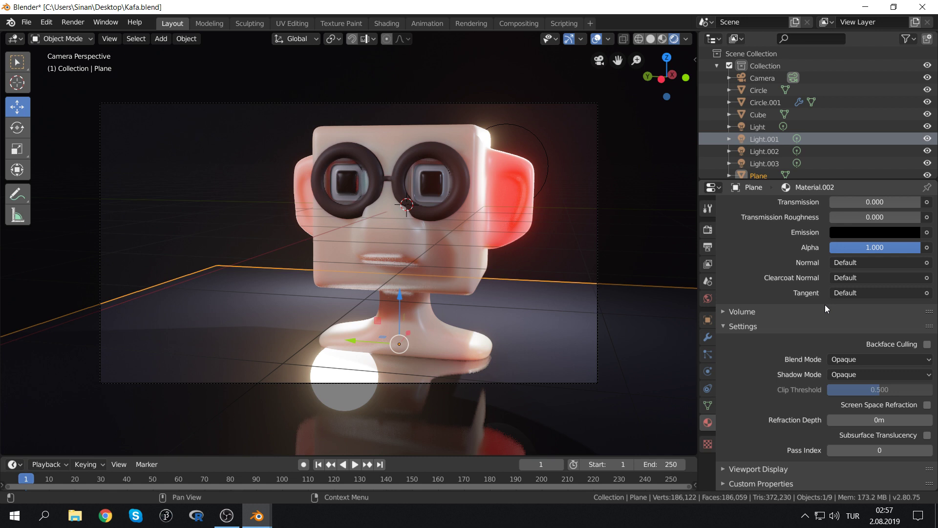
left_click(406, 266)
left_click(258, 318)
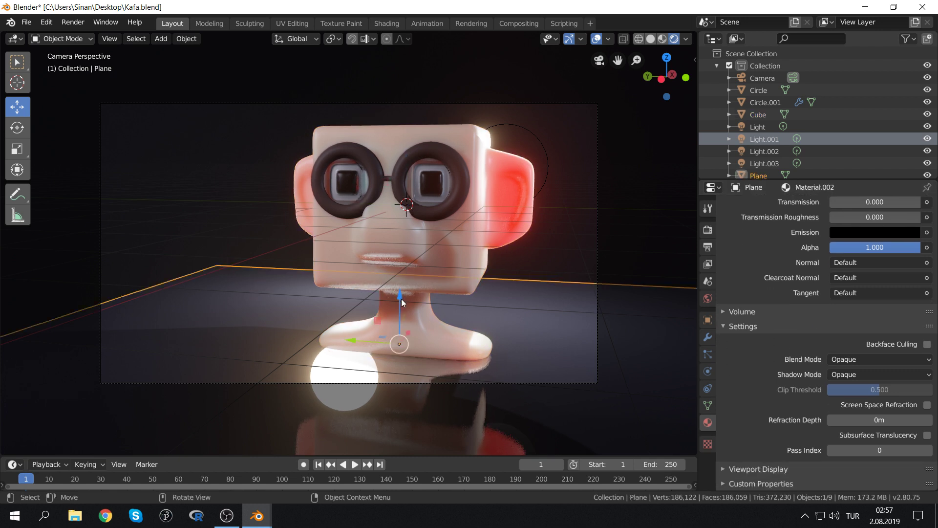
mouse_move(401, 298)
left_mouse_down()
mouse_move(417, 207)
mouse_move(424, 292)
left_mouse_up()
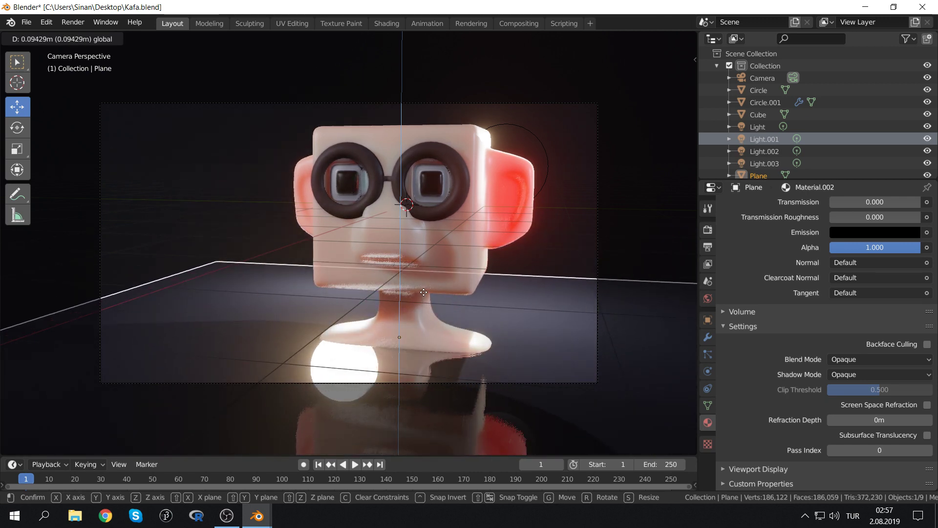
left_click(424, 292)
Add slight roughness to the floor material and expand its viewport display and volume settings
scroll(821, 257, "up", 2)
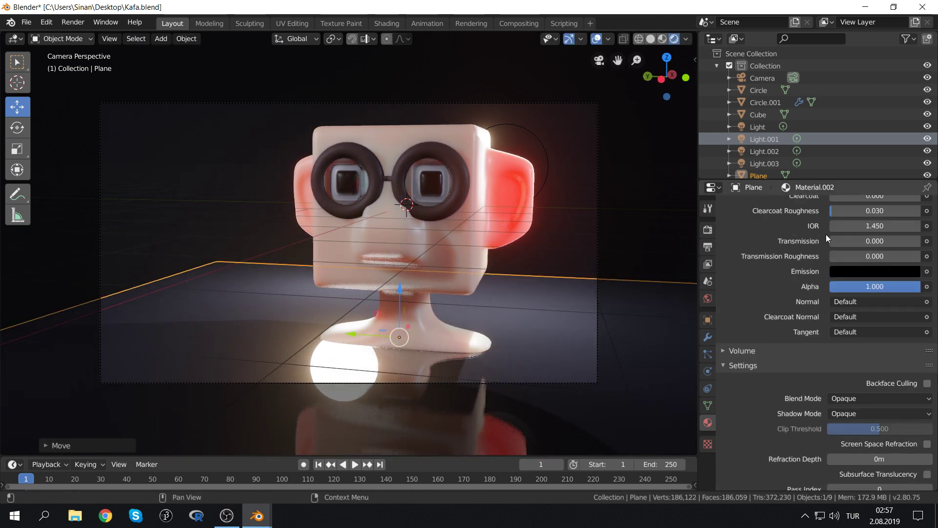
scroll(830, 236, "up", 2)
scroll(841, 255, "up", 1)
scroll(838, 259, "up", 2)
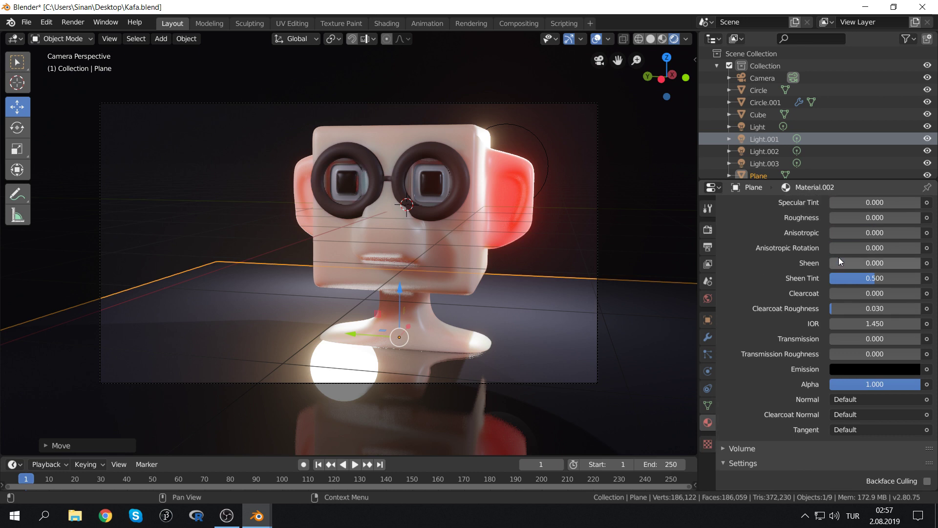
mouse_move(840, 218)
left_mouse_down()
mouse_move(862, 218)
mouse_move(846, 218)
left_mouse_up()
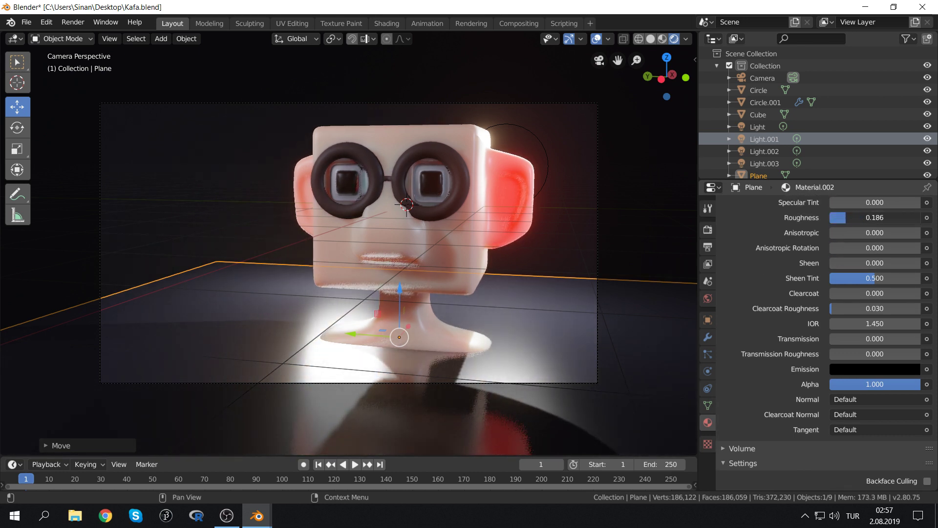
scroll(850, 362, "down", 7)
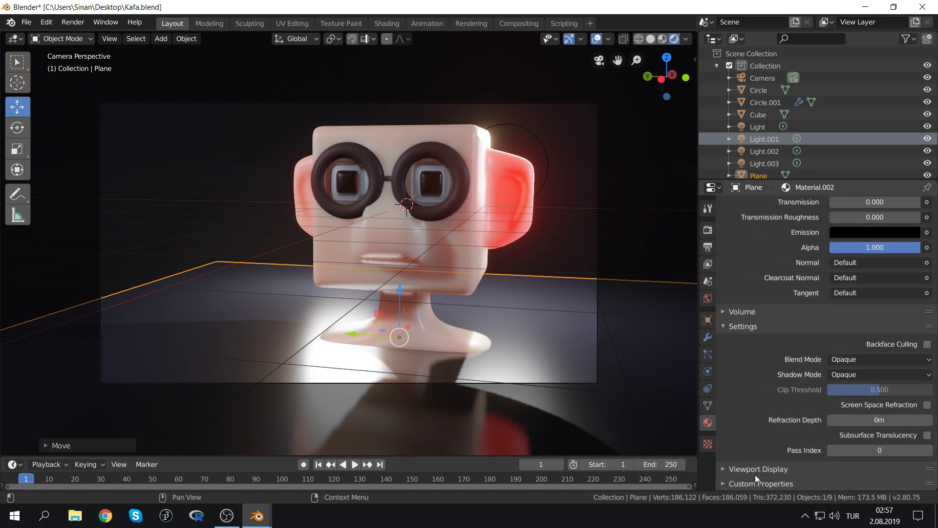
left_click(746, 485)
scroll(766, 368, "down", 4)
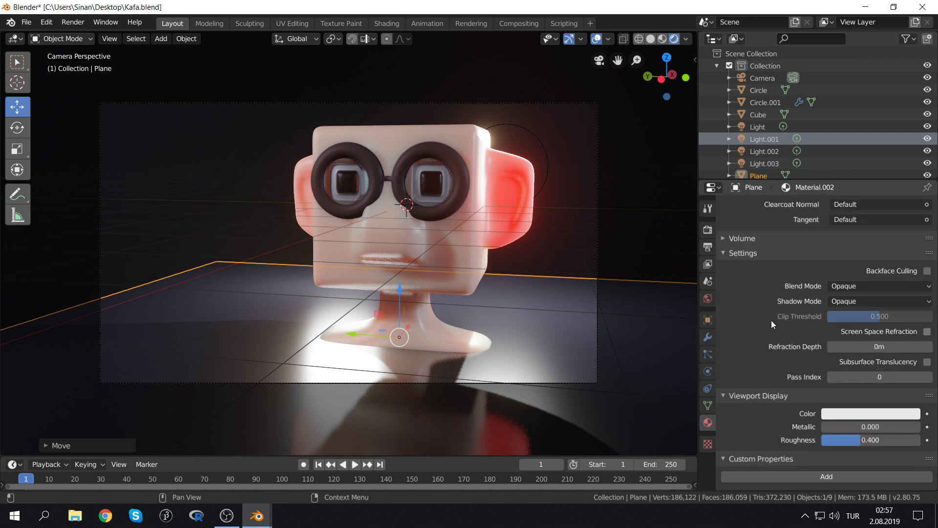
left_click(743, 239)
scroll(772, 274, "up", 3)
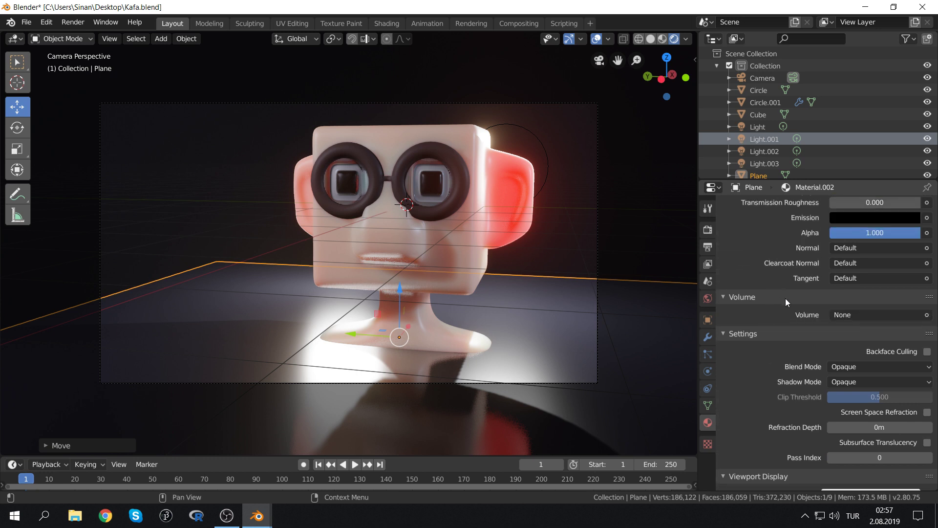
scroll(787, 300, "up", 3)
scroll(791, 309, "up", 5)
scroll(796, 309, "up", 5)
scroll(795, 310, "up", 5)
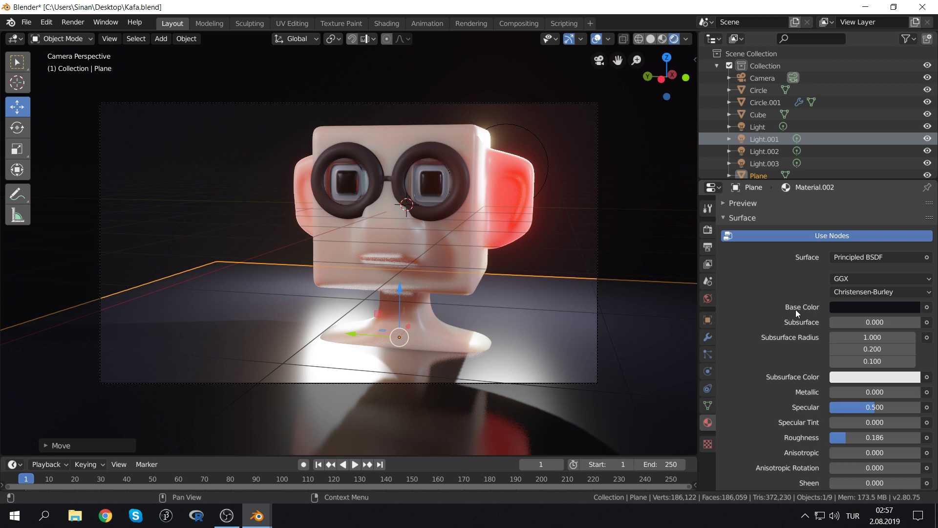
scroll(787, 332, "down", 10)
scroll(790, 338, "down", 10)
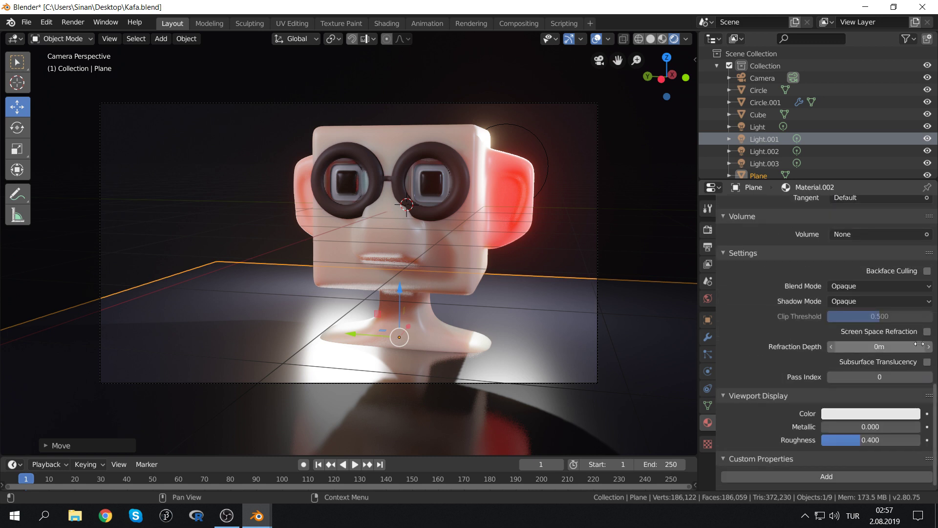
scroll(801, 254, "up", 1)
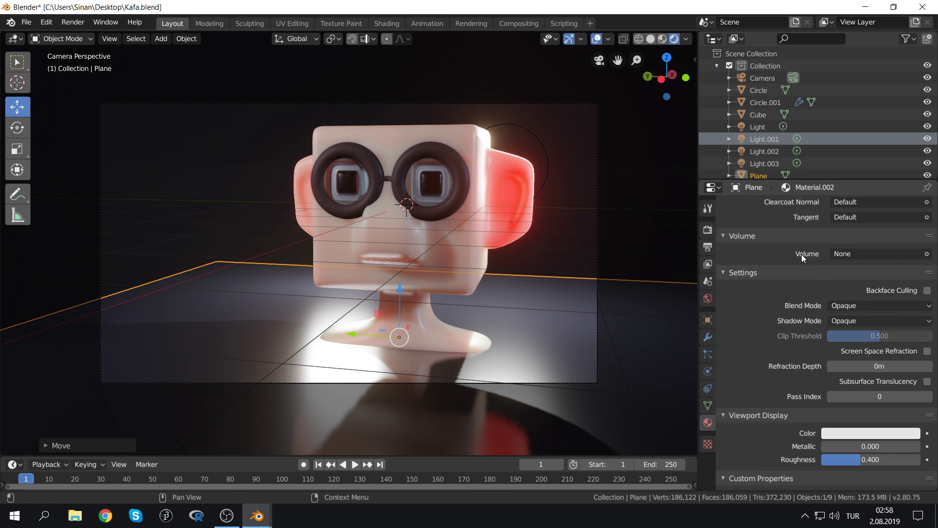
scroll(801, 254, "up", 4)
scroll(821, 298, "up", 6)
scroll(822, 303, "up", 9)
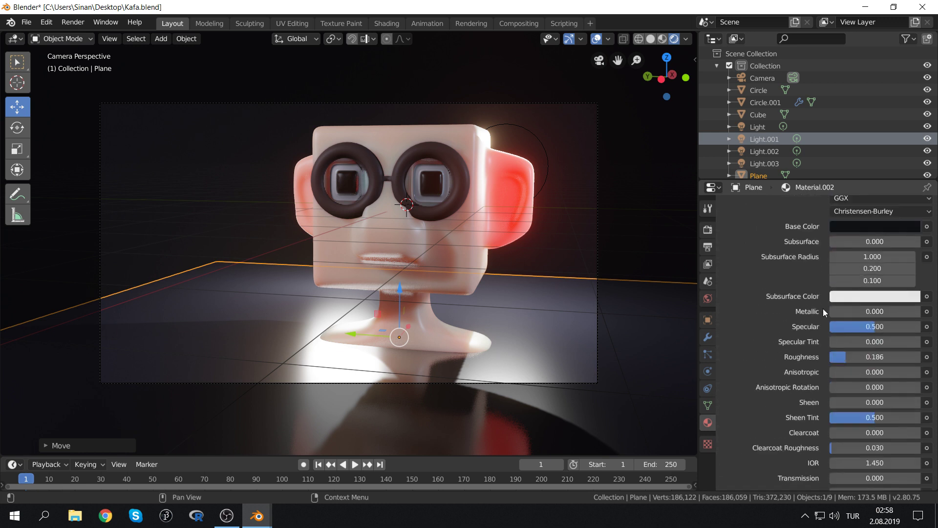
scroll(823, 311, "up", 6)
scroll(822, 317, "up", 2)
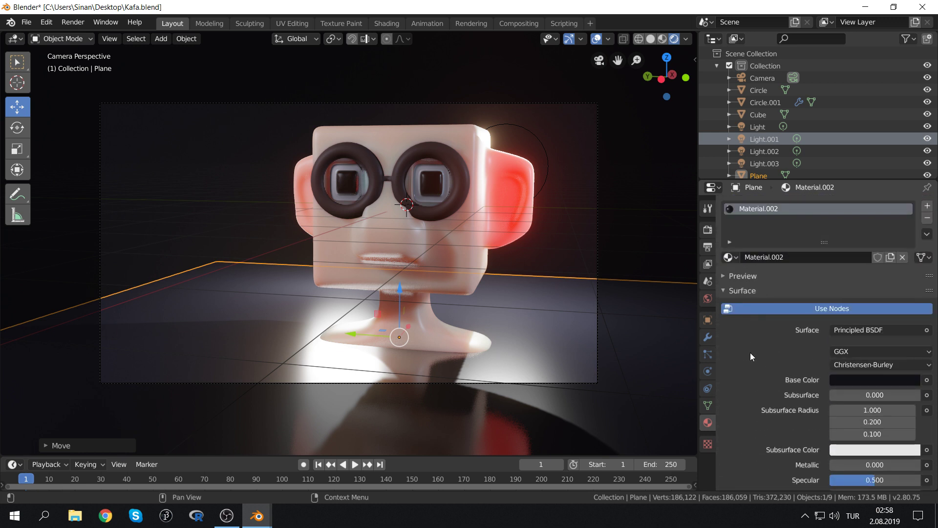
Try tilting the floor plane, then abandon it and keep the floor flat
key("r")
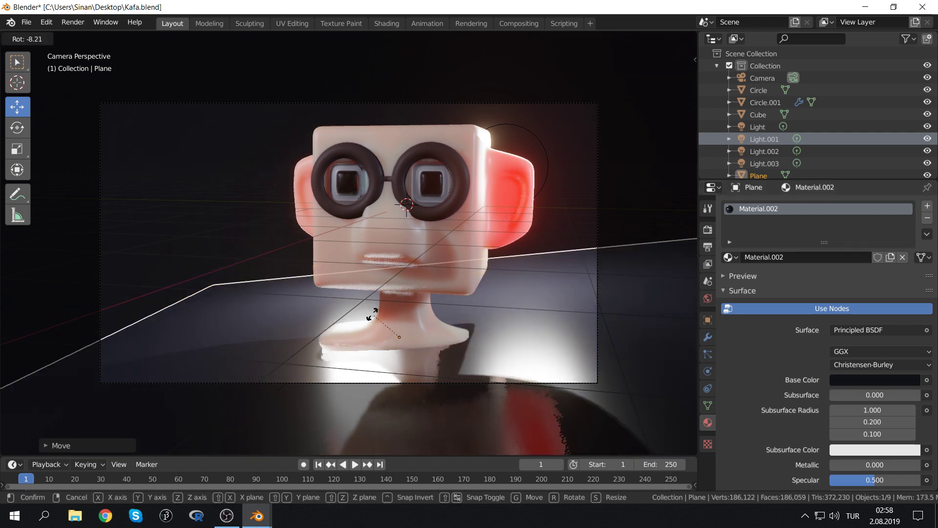
key("r")
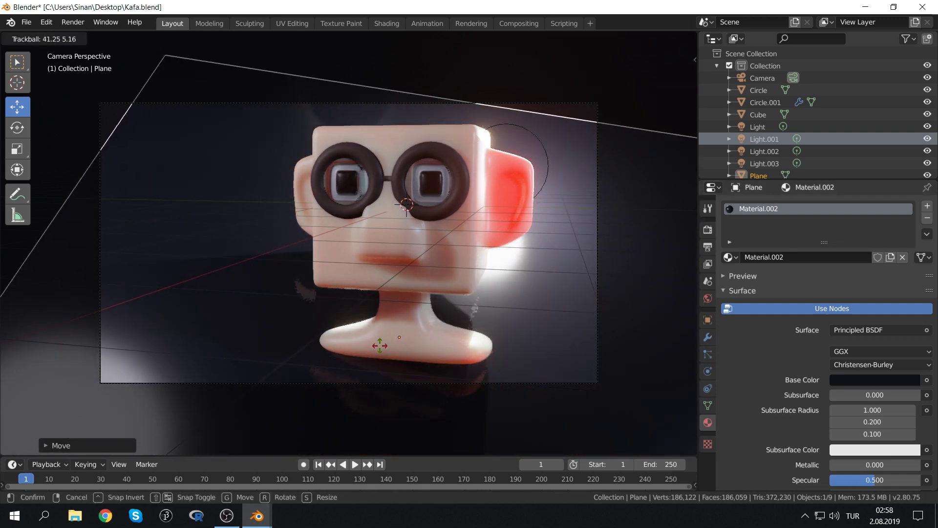
left_click(380, 345)
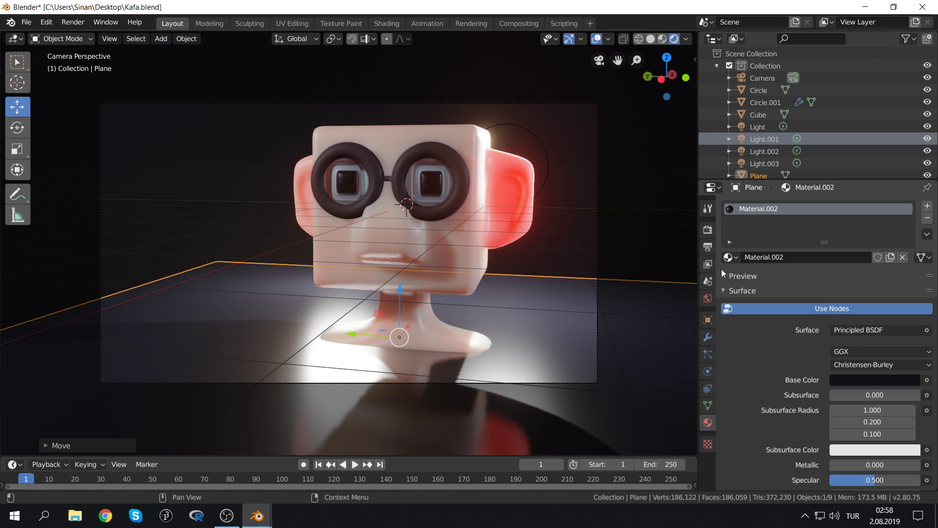
scroll(379, 153, "down", 1)
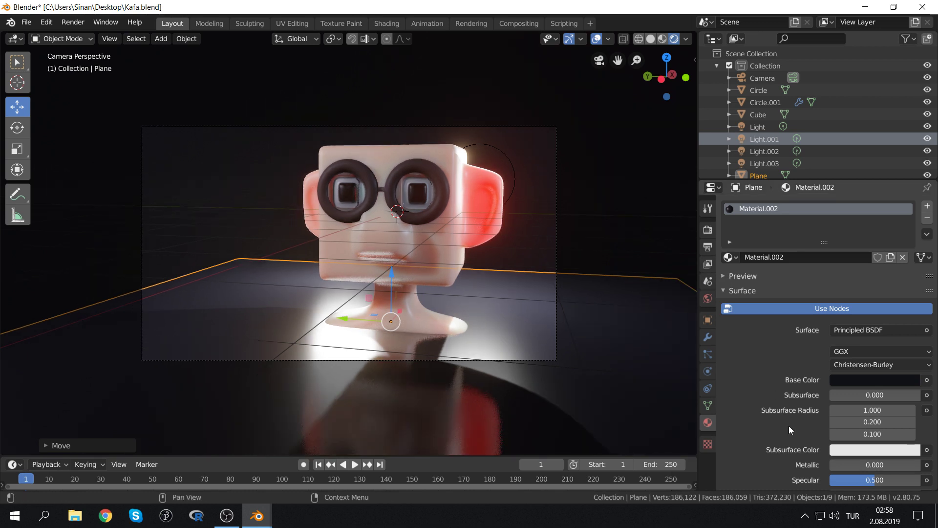
scroll(799, 398, "down", 6)
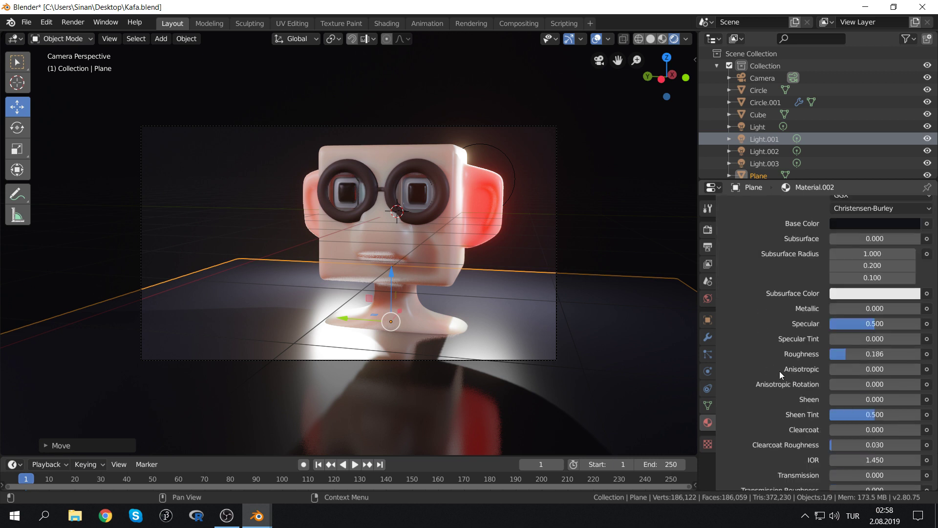
scroll(799, 386, "down", 7)
scroll(799, 385, "down", 5)
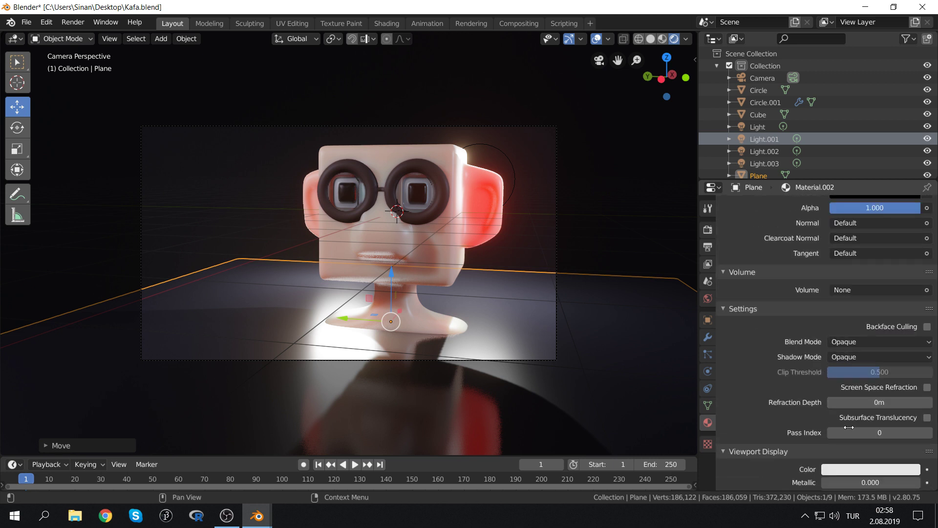
scroll(848, 404, "down", 3)
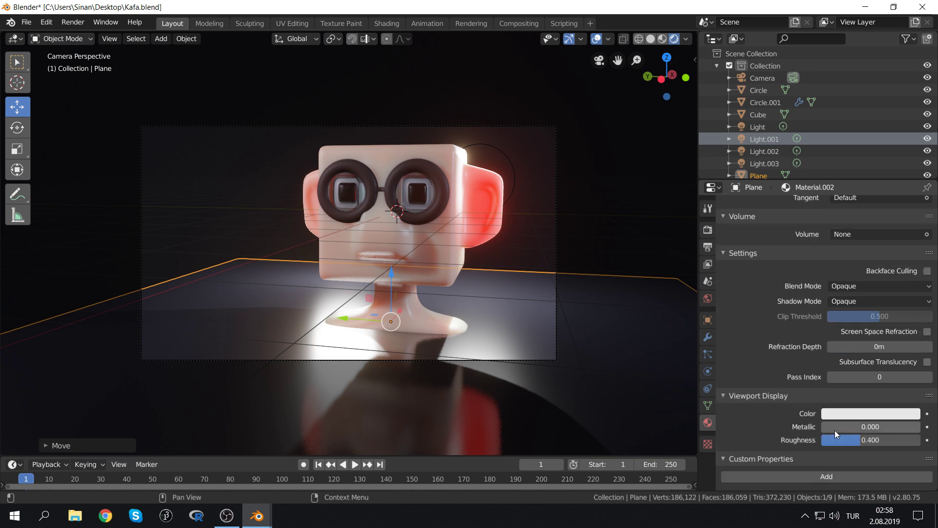
scroll(811, 342, "up", 7)
scroll(814, 236, "up", 12)
scroll(814, 236, "up", 6)
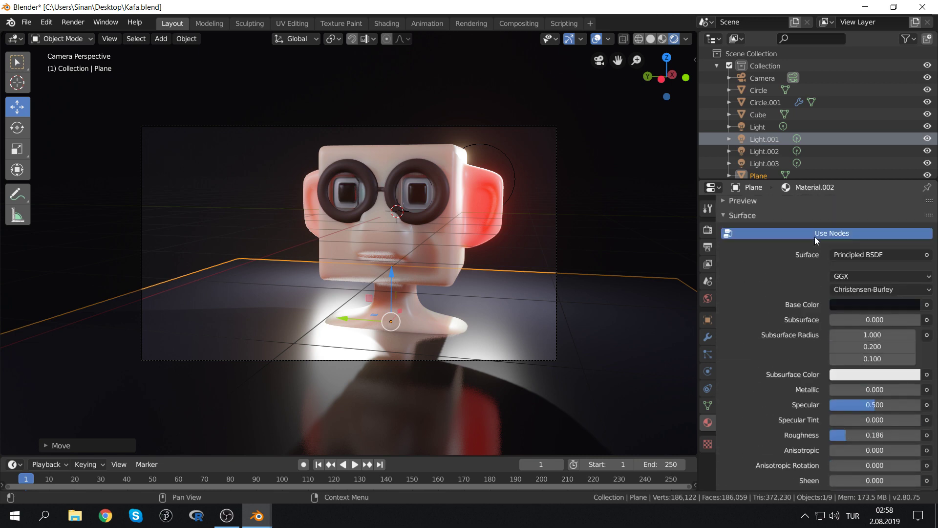
scroll(864, 318, "down", 3)
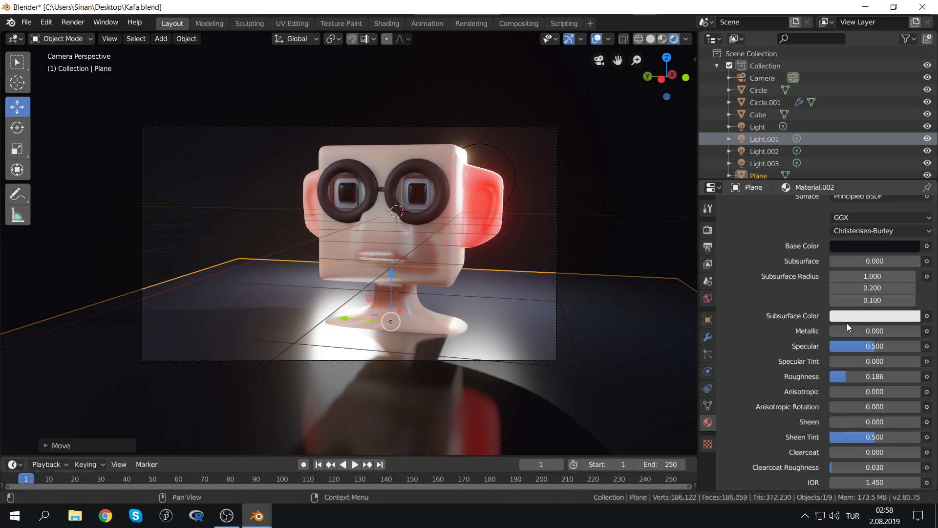
Tune the floor material to Metallic 0, near-black colour, roughness 0.452, specular 0.000
left_click_drag(840, 331, 919, 330)
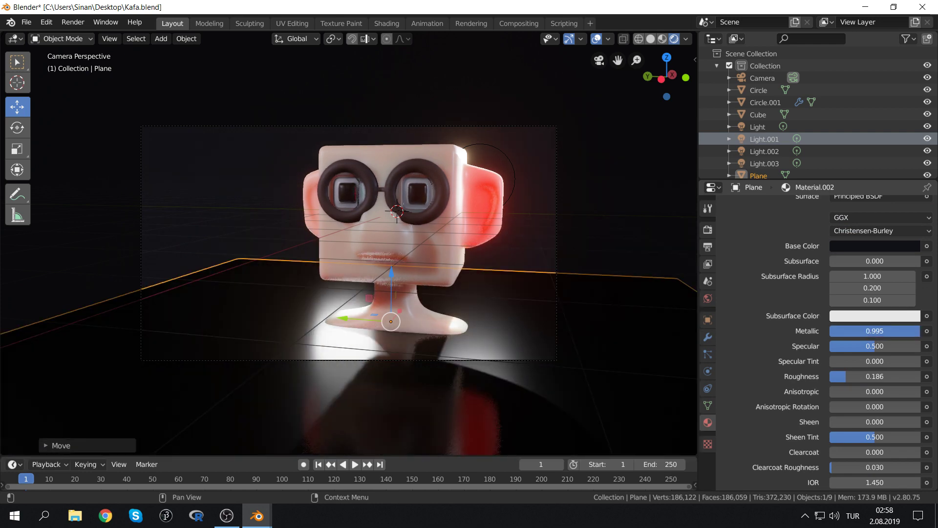
left_click_drag(918, 331, 839, 331)
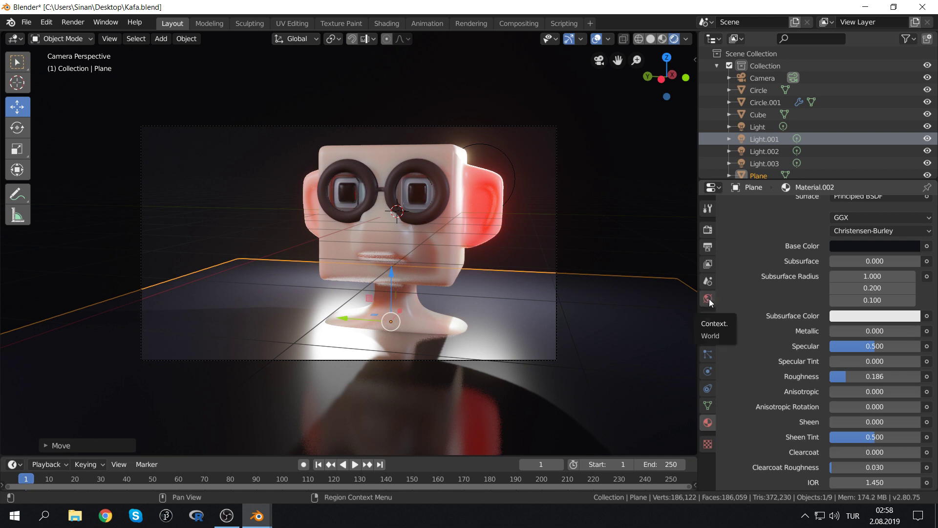
left_click(867, 248)
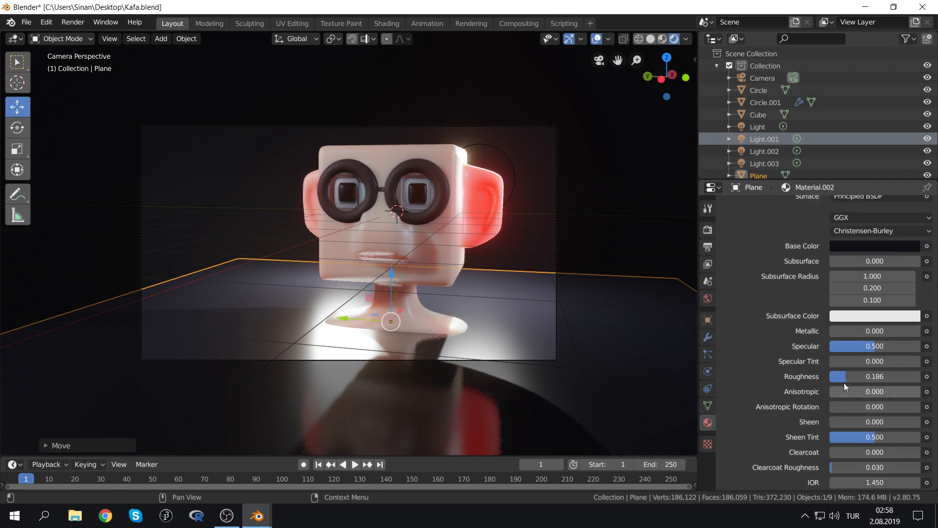
mouse_move(865, 376)
left_mouse_down()
mouse_move(919, 376)
mouse_move(831, 376)
left_mouse_up()
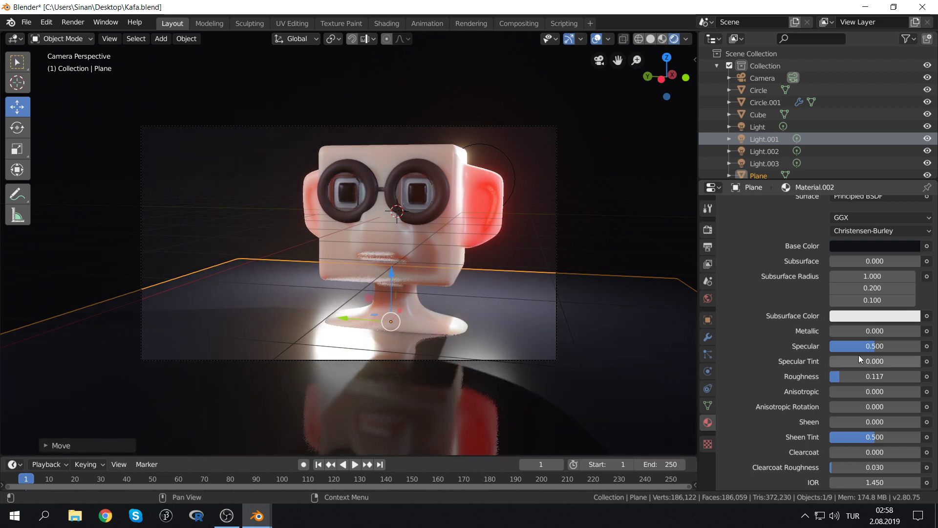
mouse_move(874, 346)
left_mouse_down()
mouse_move(831, 346)
mouse_move(840, 377)
mouse_move(833, 346)
left_mouse_up()
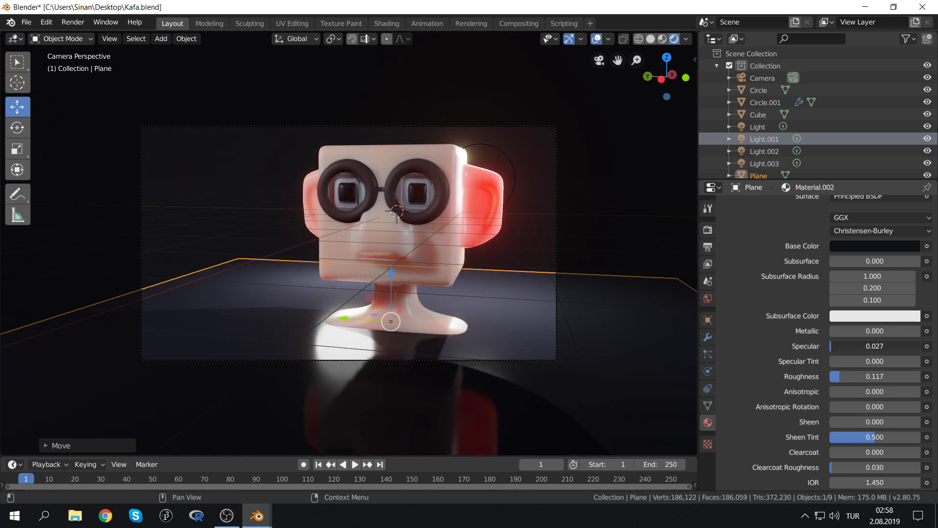
left_click_drag(857, 376, 888, 376)
mouse_move(837, 350)
left_mouse_down()
mouse_move(882, 346)
mouse_move(833, 346)
left_mouse_up()
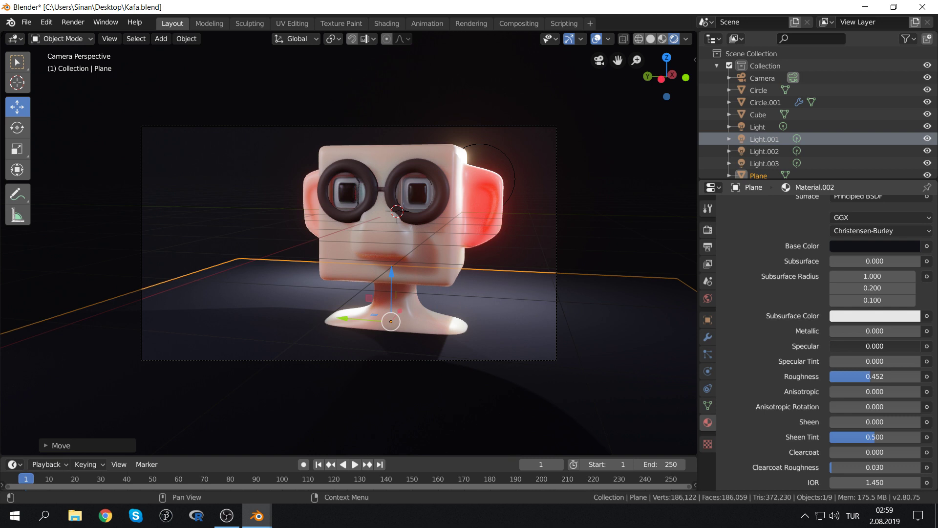
Keep the floor's Metallic at 0, set Transmission 0.106 and enable Screen Space Refraction
scroll(864, 404, "down", 2)
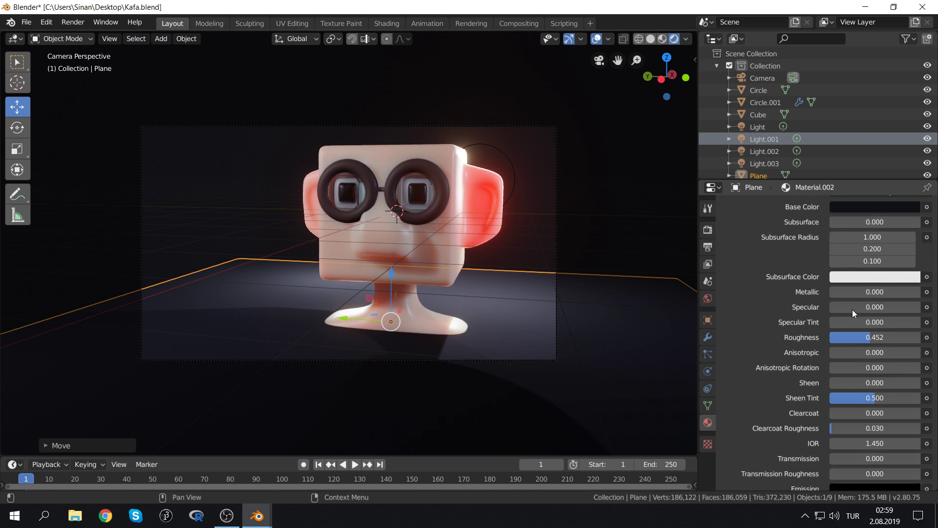
left_click_drag(834, 292, 921, 292)
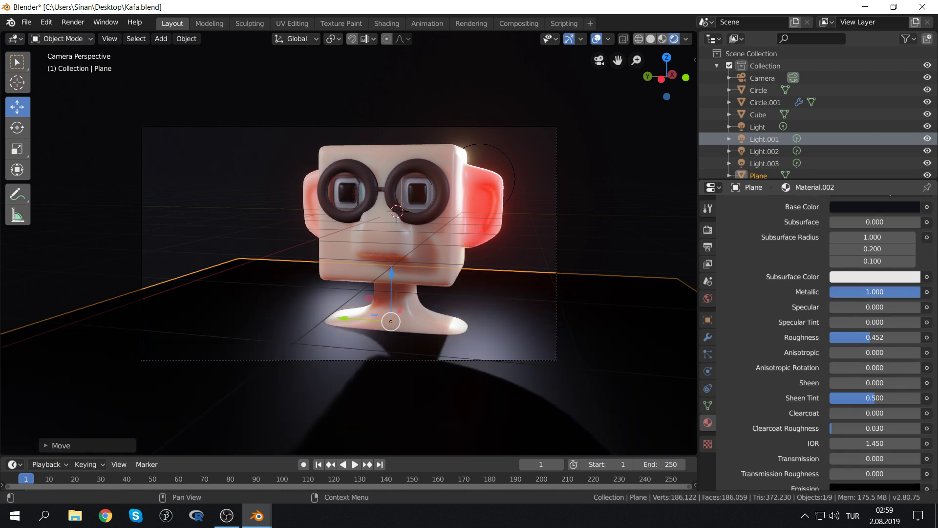
left_click_drag(855, 294, 828, 318)
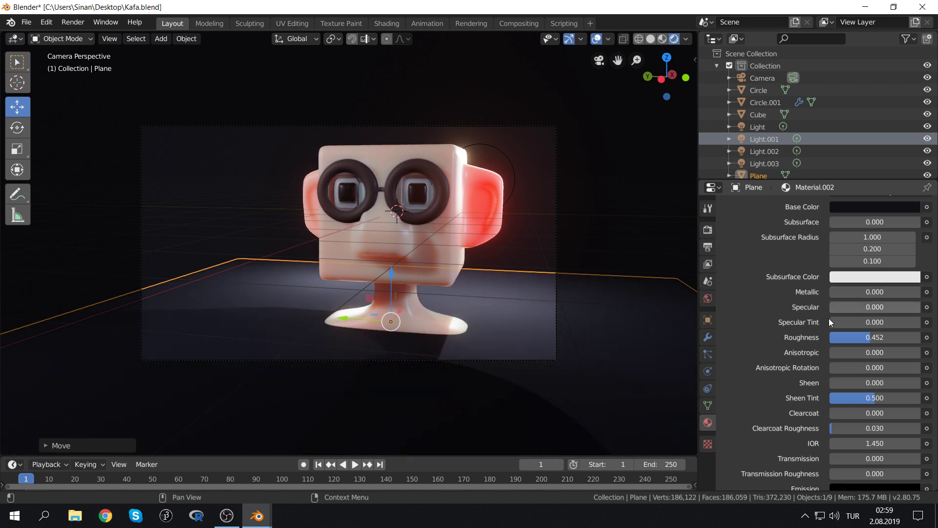
scroll(841, 344, "down", 2)
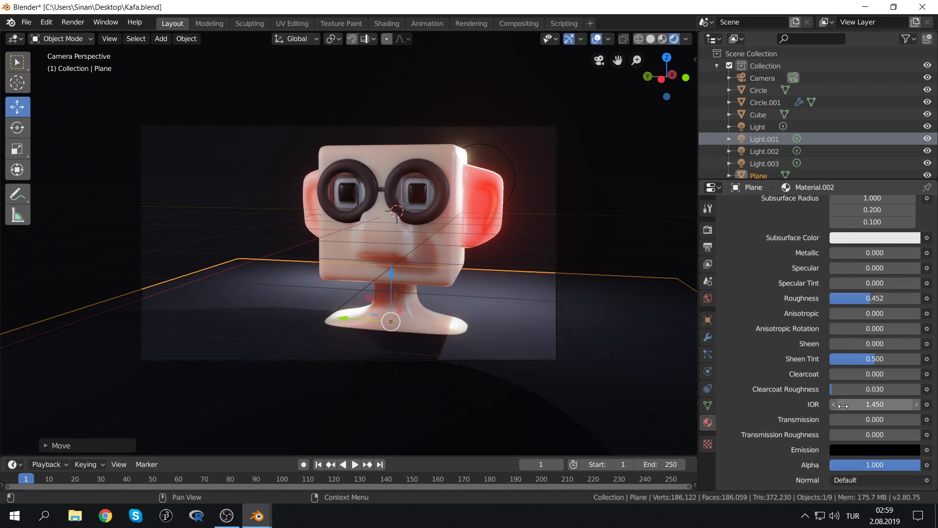
mouse_move(843, 419)
left_mouse_down()
mouse_move(877, 419)
mouse_move(831, 419)
mouse_move(840, 419)
left_mouse_up()
scroll(840, 419, "down", 8)
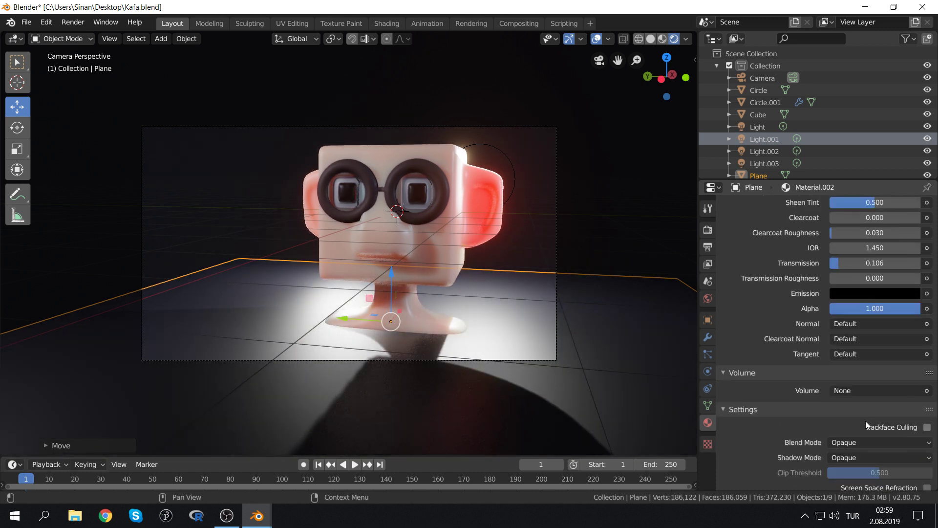
scroll(867, 420, "down", 8)
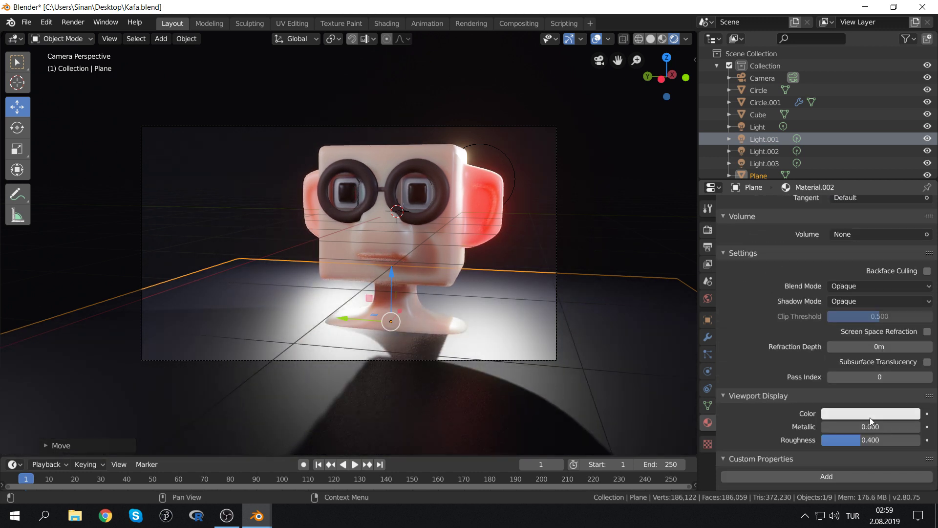
left_click(927, 331)
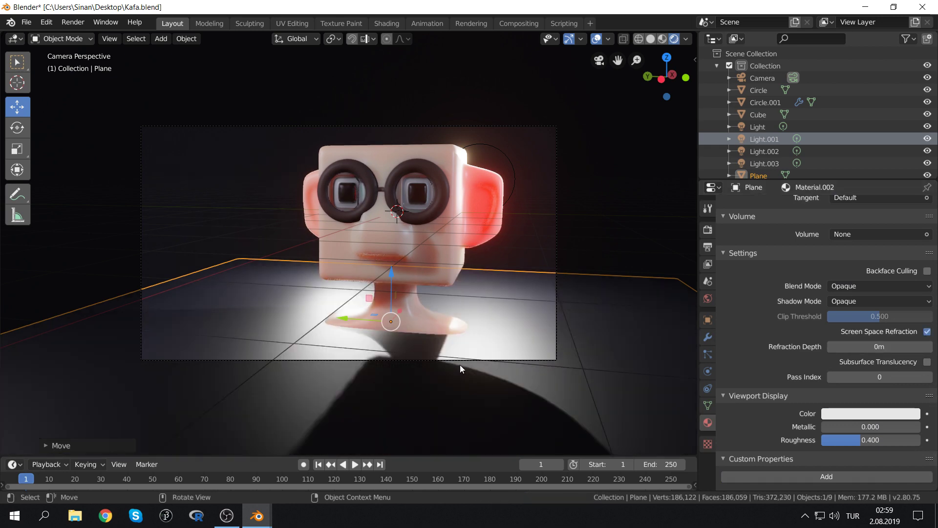
Set the floor's Specular to 0.500 and Roughness to 0.080
scroll(832, 390, "up", 1)
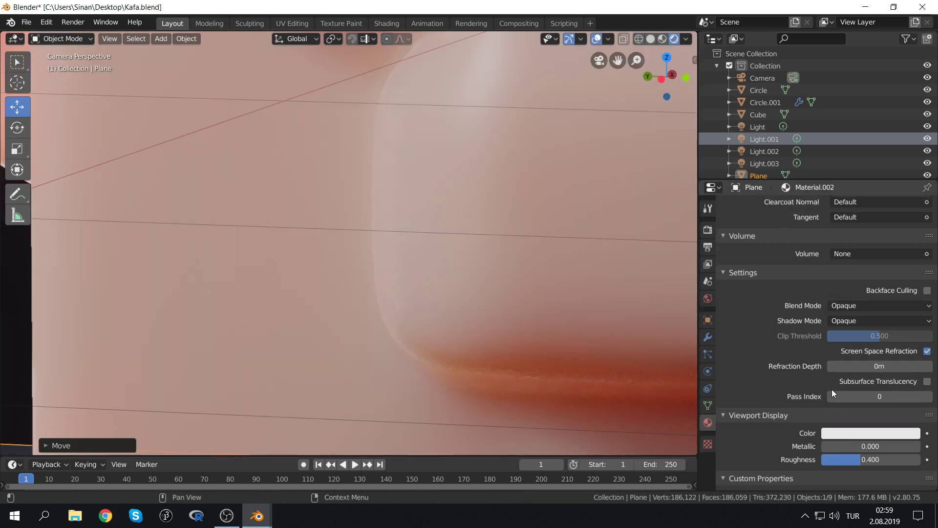
scroll(832, 389, "up", 2)
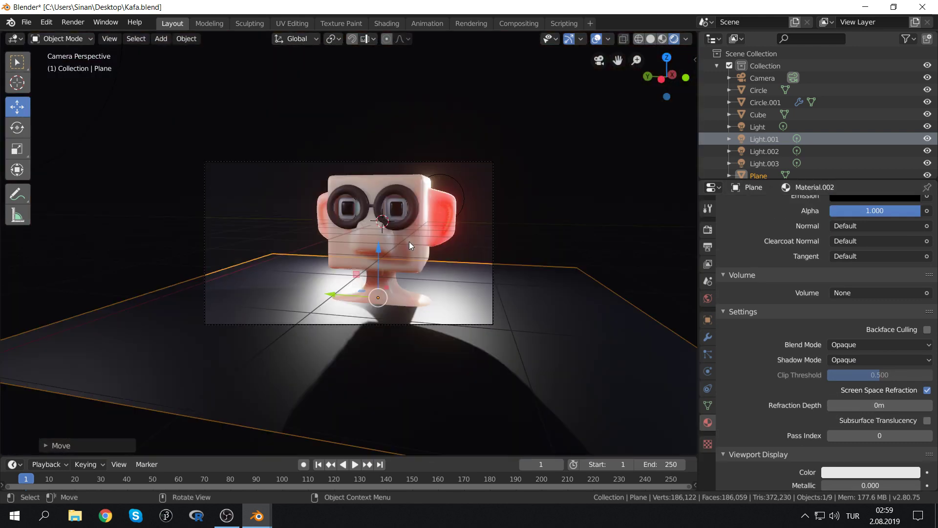
scroll(408, 243, "up", 2)
scroll(830, 276, "up", 8)
scroll(843, 280, "up", 5)
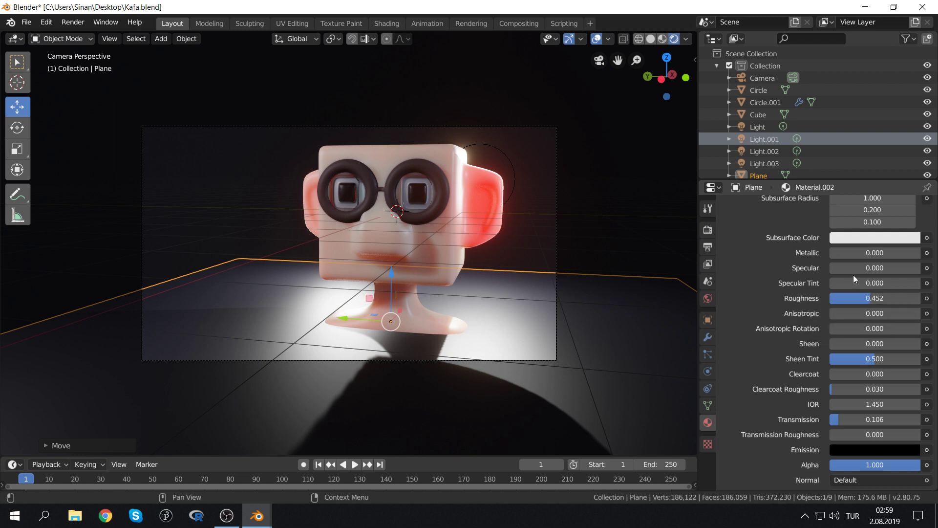
left_click(866, 267)
type("0.5")
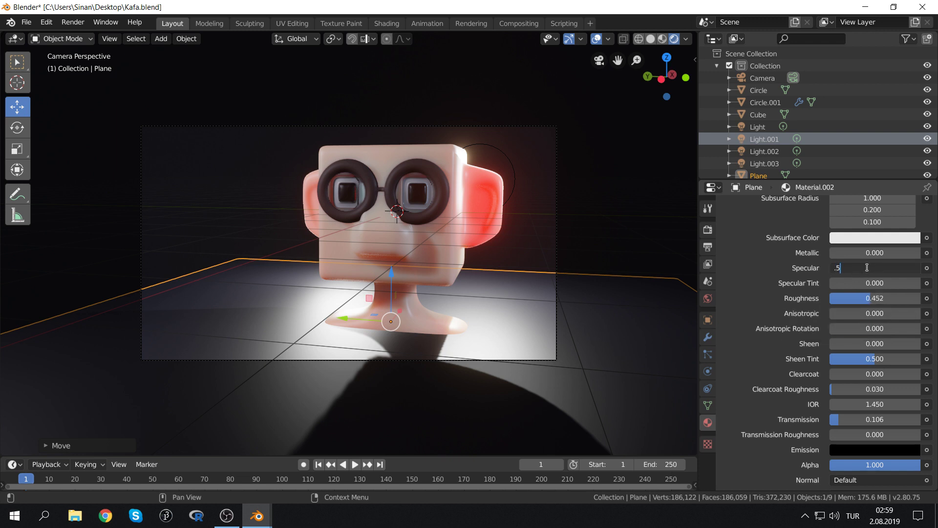
key("Return")
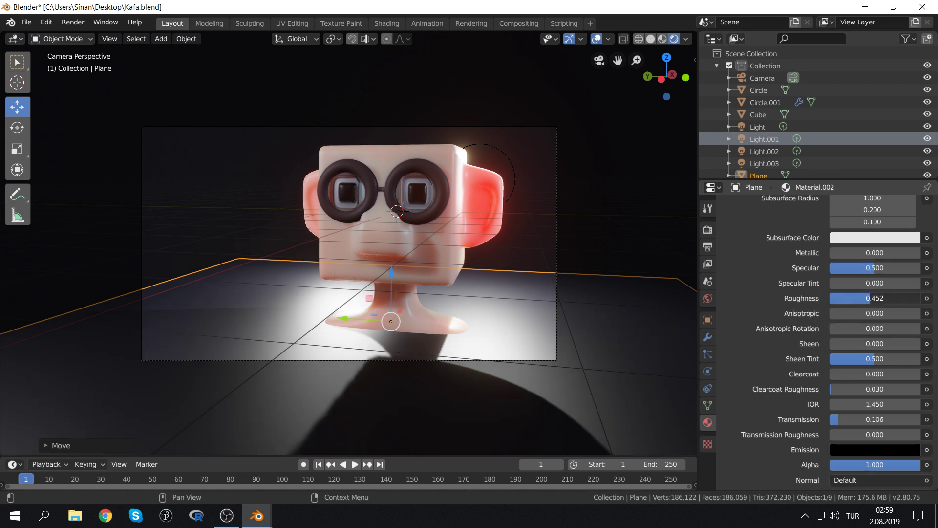
mouse_move(866, 293)
left_mouse_down()
mouse_move(792, 293)
mouse_move(801, 298)
left_mouse_up()
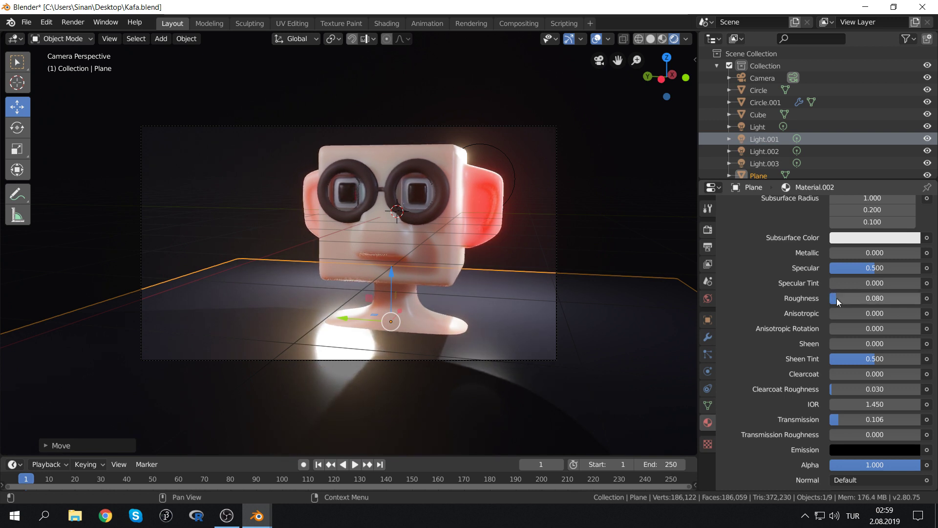
Delete the floor plane so the head floats on black
key("x")
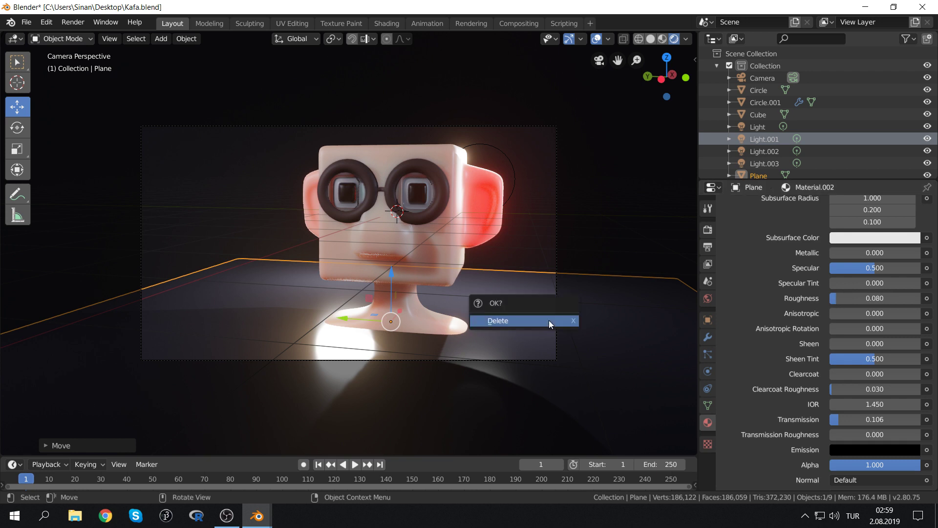
left_click(550, 320)
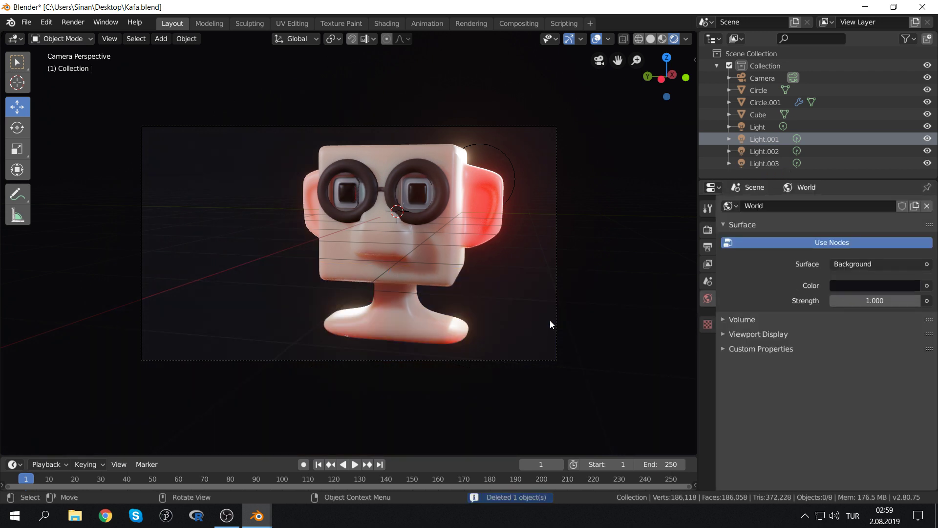
left_click(707, 209)
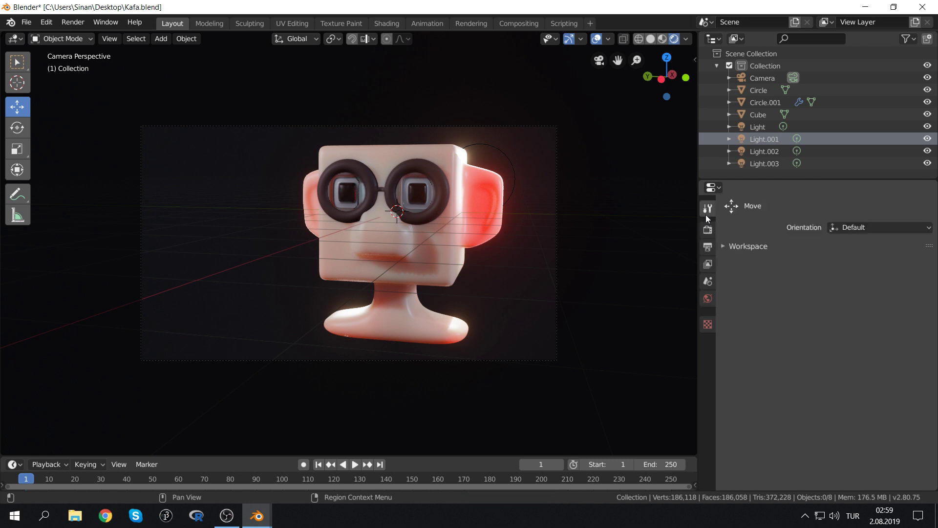
Expand the render Depth of Field settings, showing max size 100 px
left_click(707, 230)
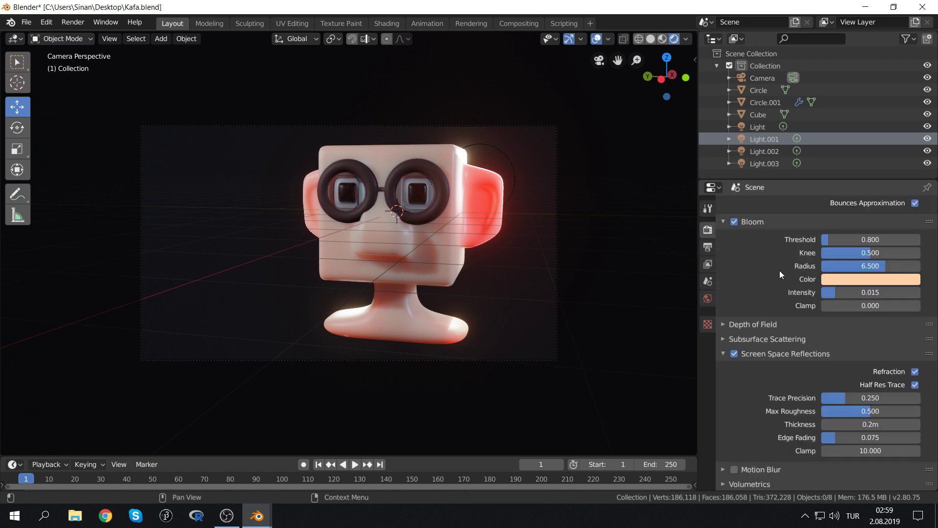
scroll(843, 359, "down", 5)
scroll(808, 365, "down", 3)
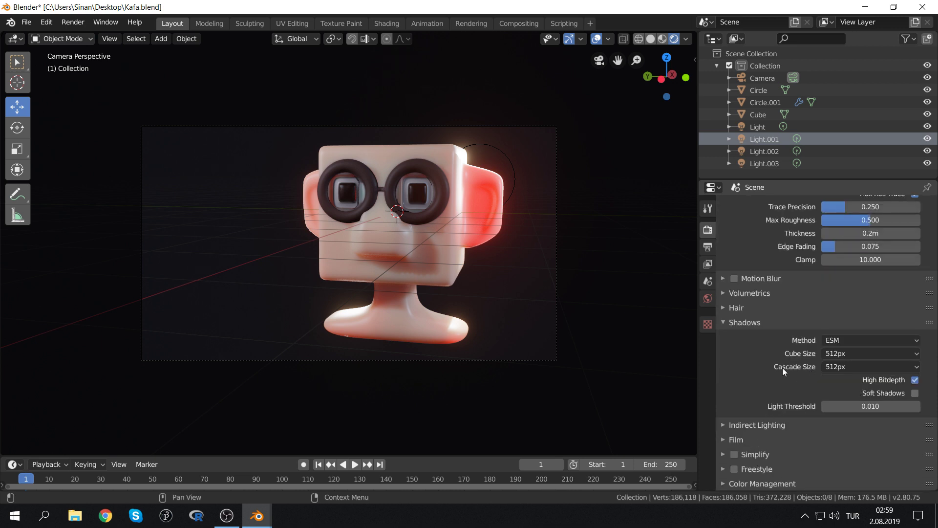
scroll(776, 293, "up", 2)
scroll(774, 319, "up", 2)
scroll(773, 321, "up", 4)
scroll(773, 321, "up", 1)
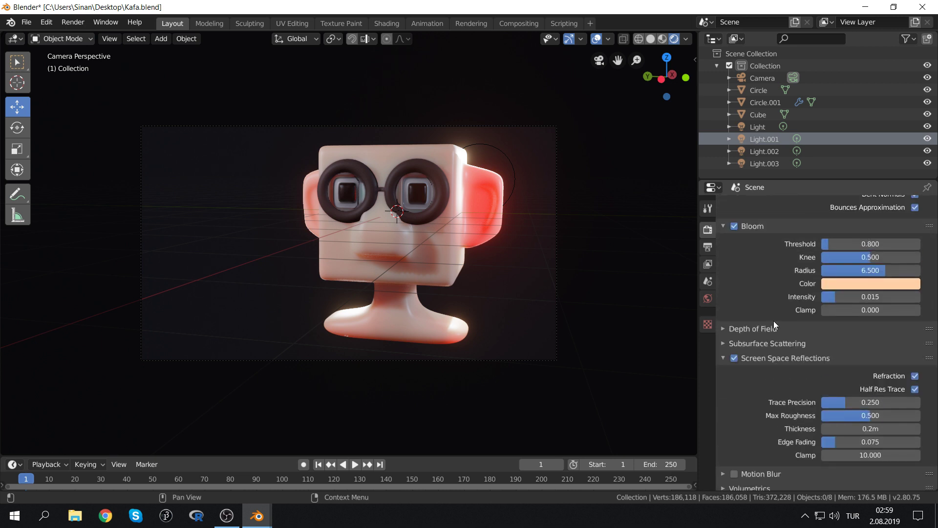
left_click(723, 330)
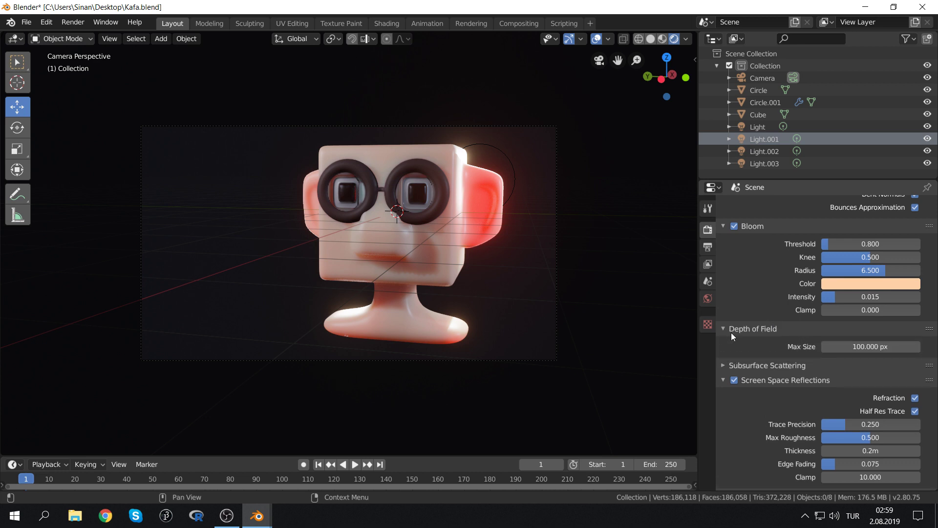
Enable depth of field on the camera with an F-Stop of 0.1
left_click(401, 126)
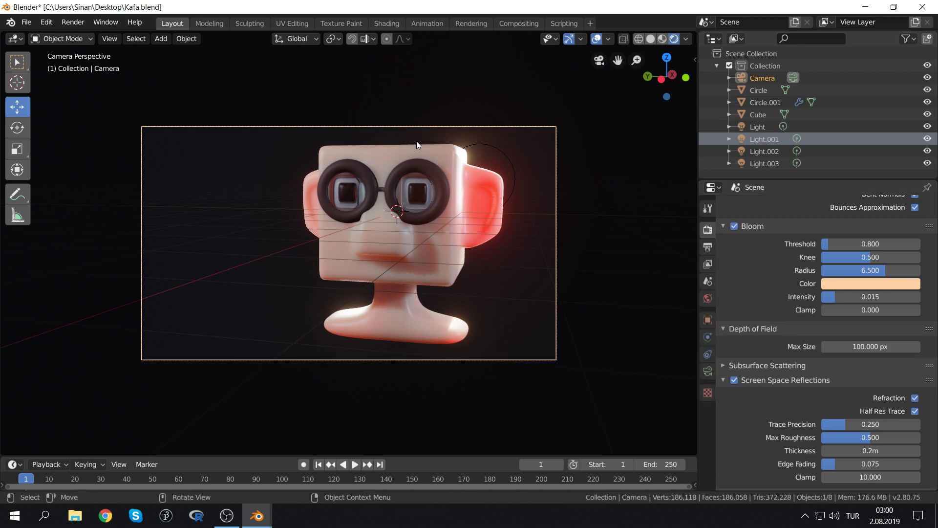
left_click(707, 371)
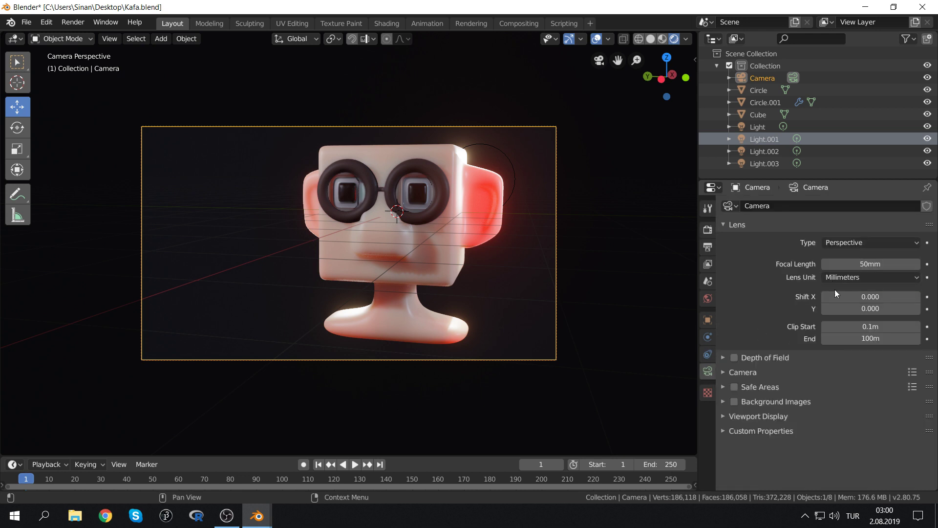
left_click(734, 358)
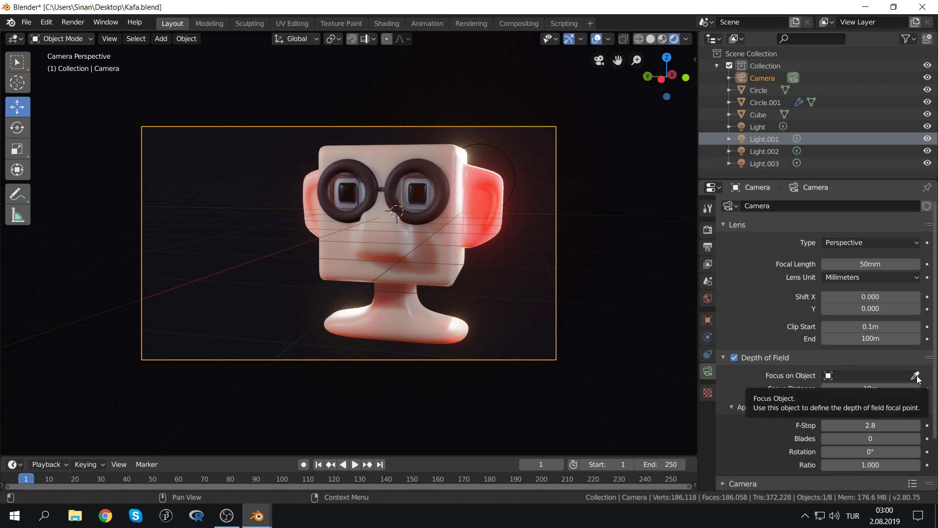
left_click(871, 426)
type("0.1")
key("Return")
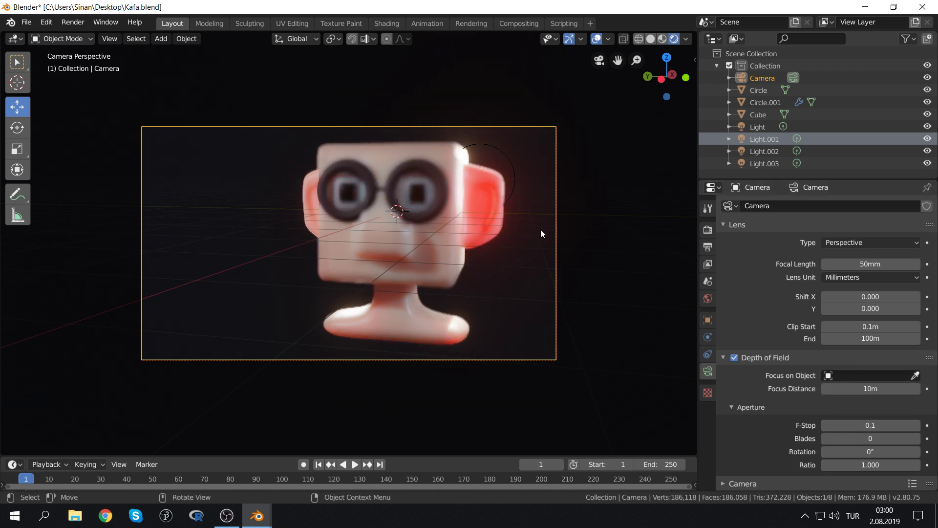
Focus the camera on the Circle glasses object and set aperture ratio 1.068
left_click_drag(871, 389, 811, 389)
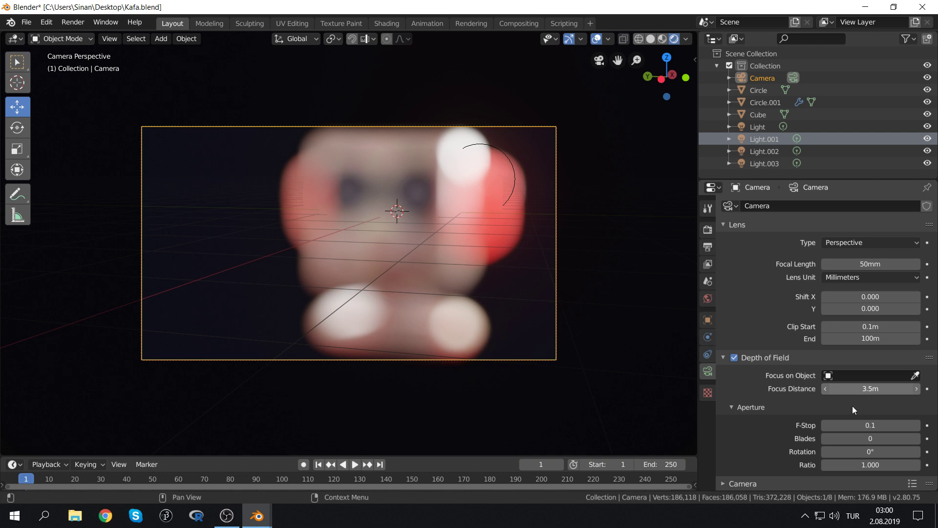
left_click_drag(879, 387, 672, 467)
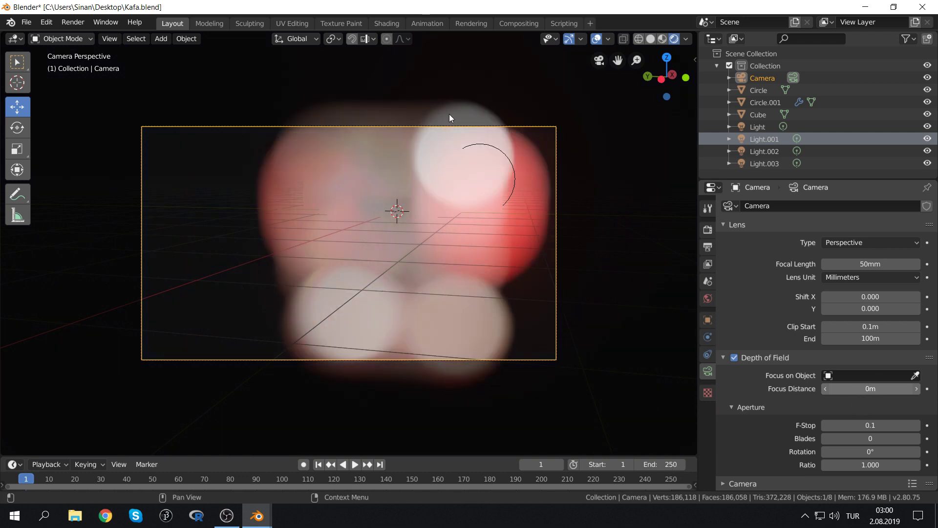
left_click_drag(920, 389, 915, 378)
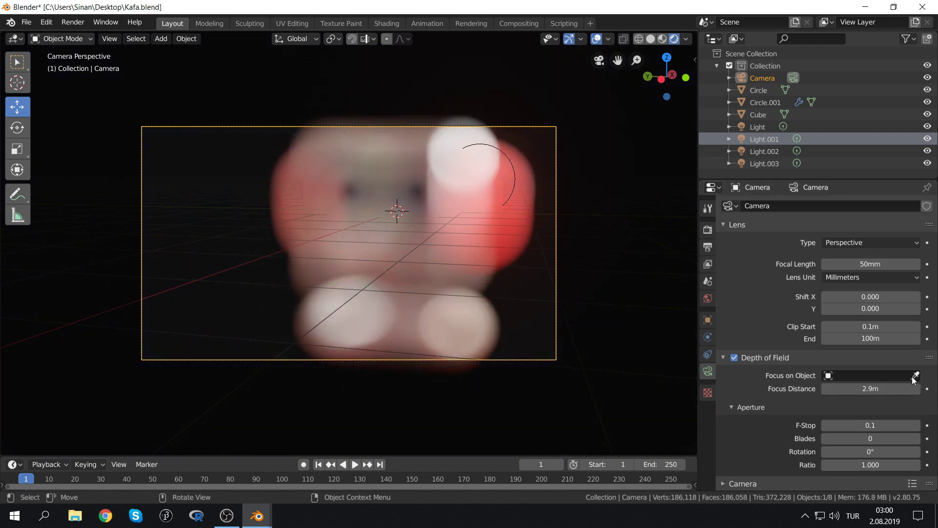
left_click(915, 376)
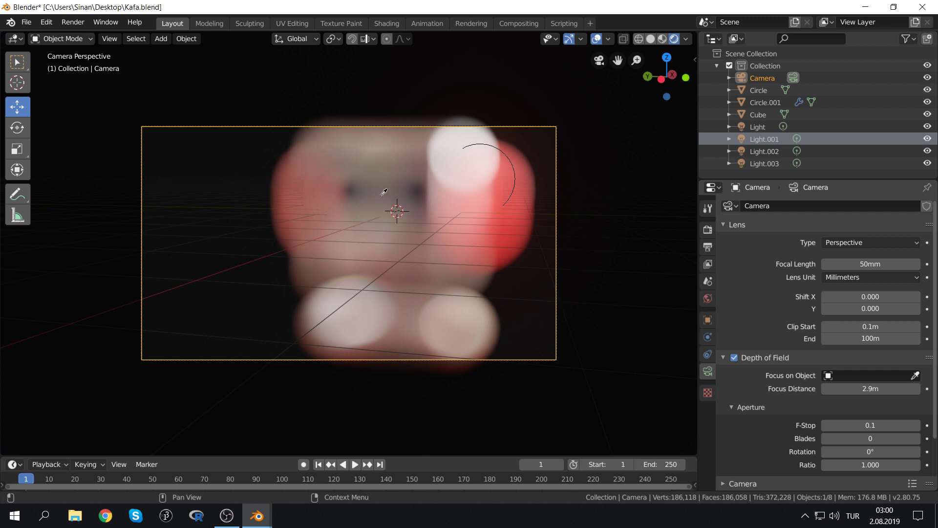
left_click(419, 192)
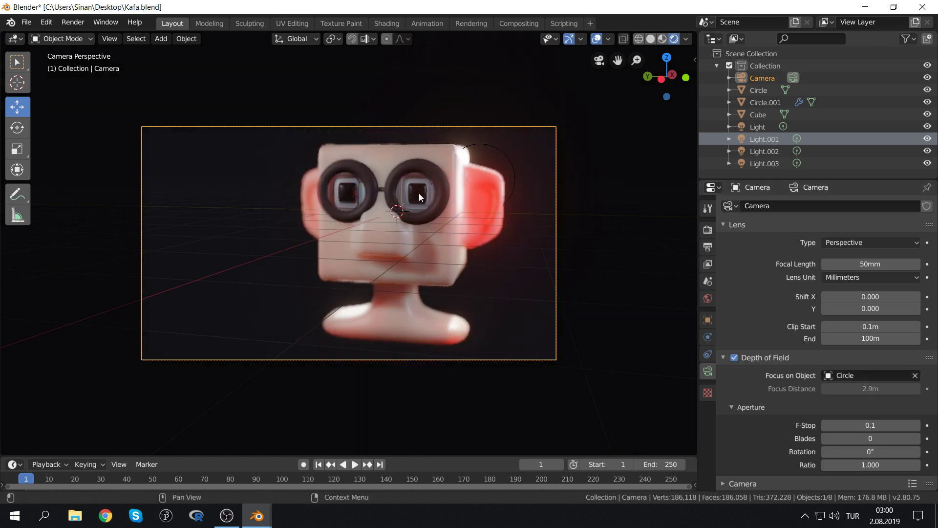
key("Home")
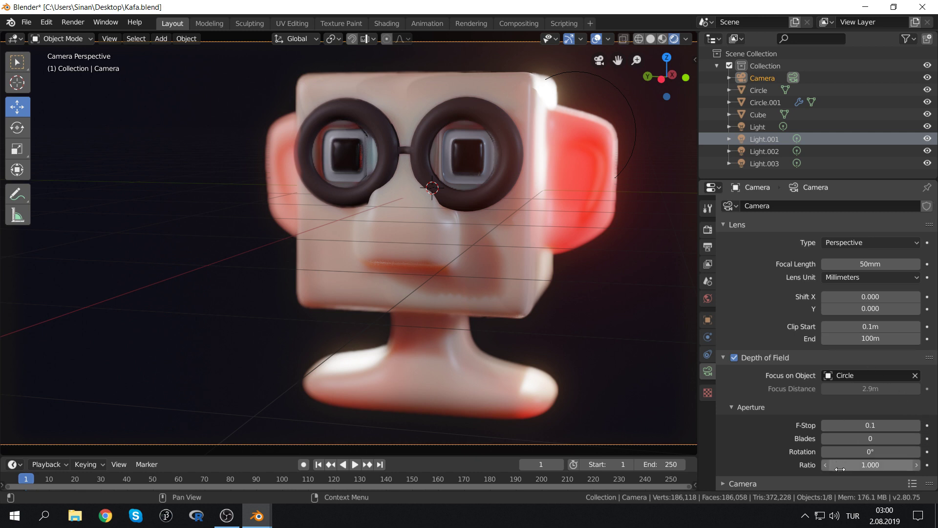
left_click_drag(865, 468, 866, 469)
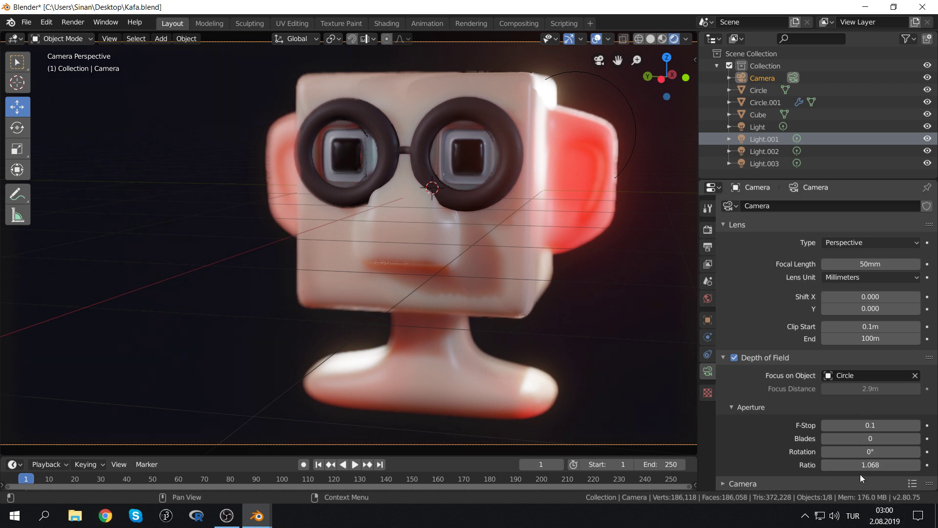
left_click_drag(853, 464, 855, 467)
In Render properties, lower the depth-of-field max size to 60.591 px
left_click(708, 230)
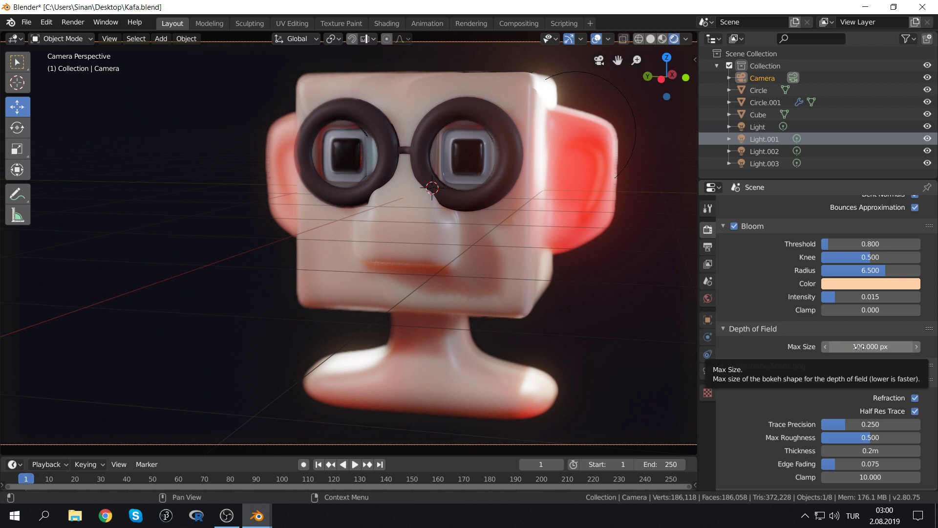
mouse_move(858, 346)
left_mouse_down()
mouse_move(850, 347)
mouse_move(869, 349)
left_mouse_up()
left_click(870, 349)
type("60.59")
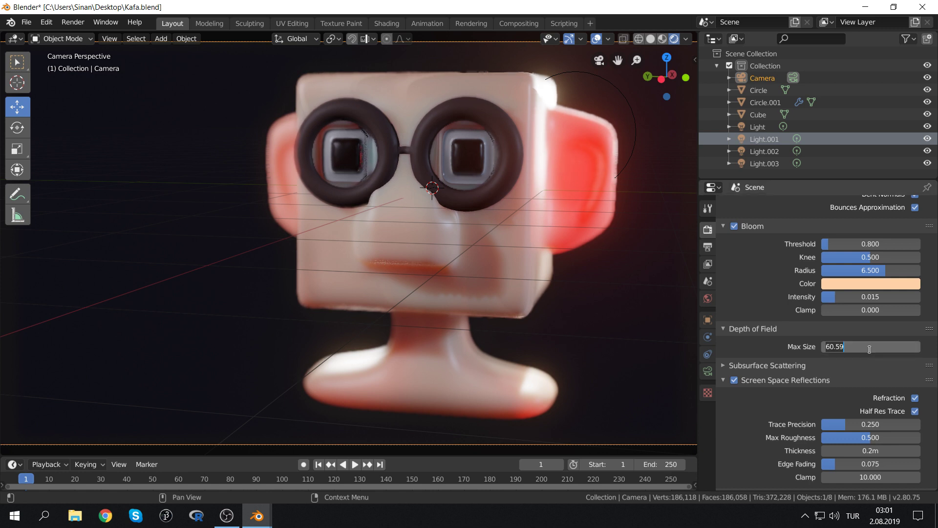
type("1")
key("Return")
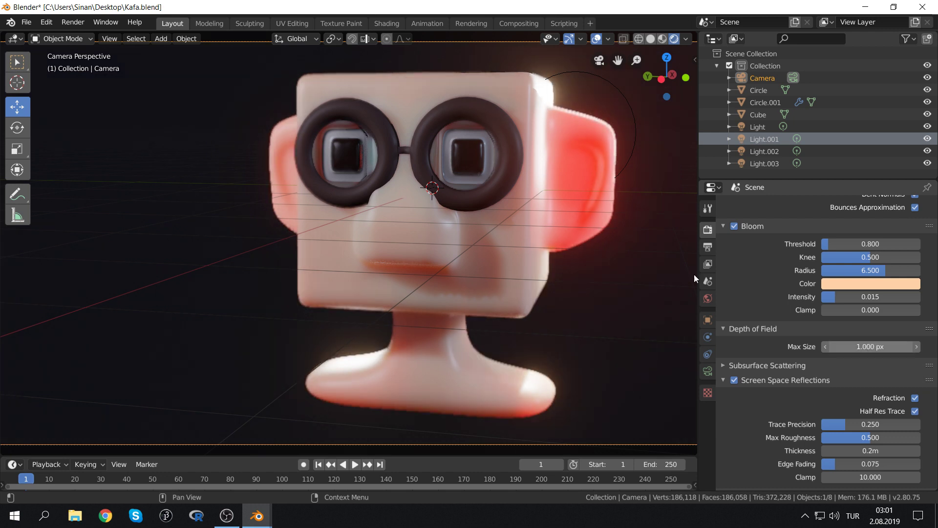
Try a depth-of-field max size of 1000 px, then settle on 100 px
left_click(869, 348)
type("1")
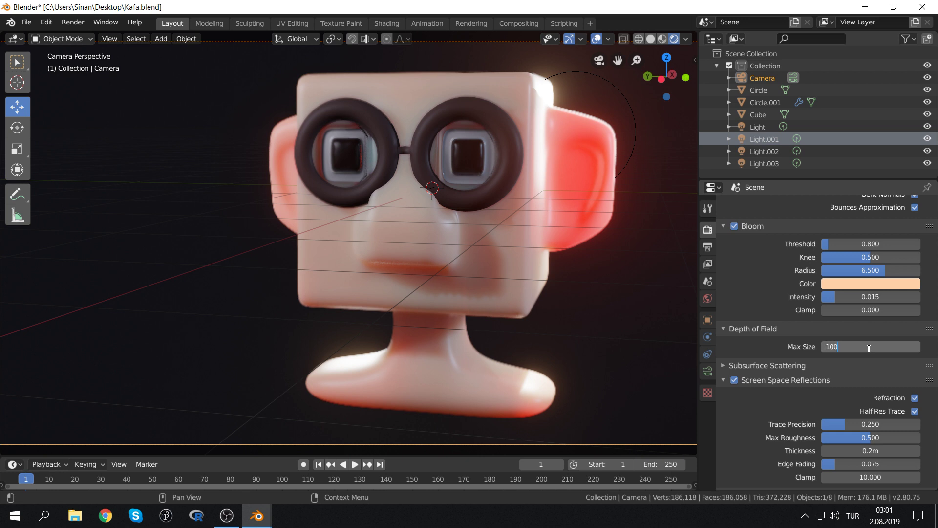
type("0")
key("Return")
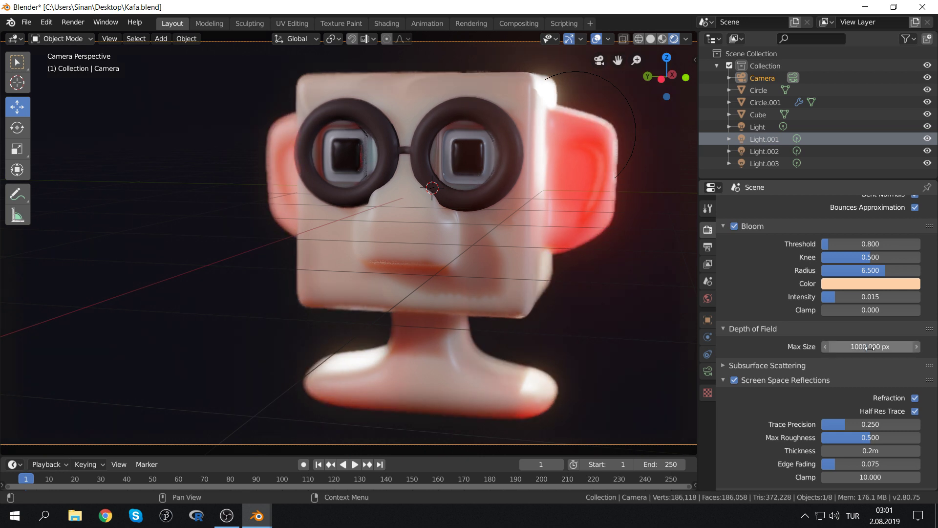
left_click(869, 348)
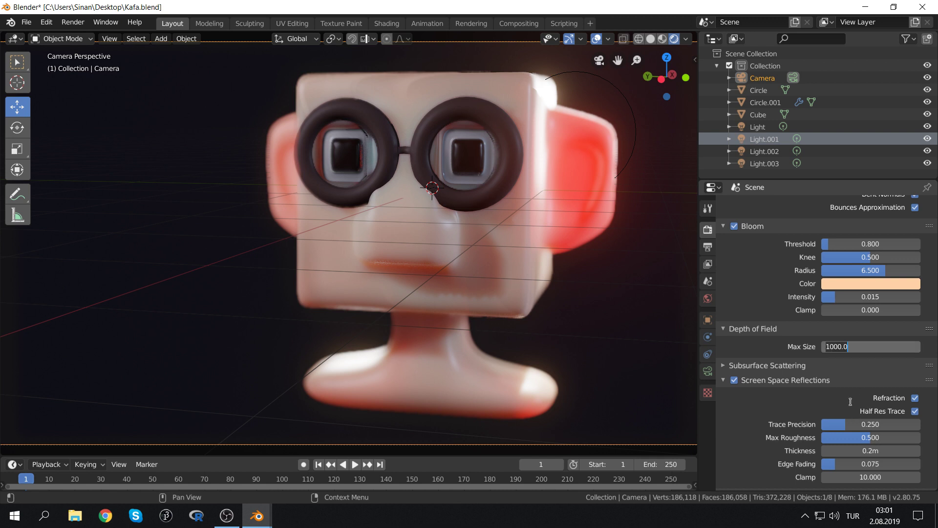
type("1")
key("Return")
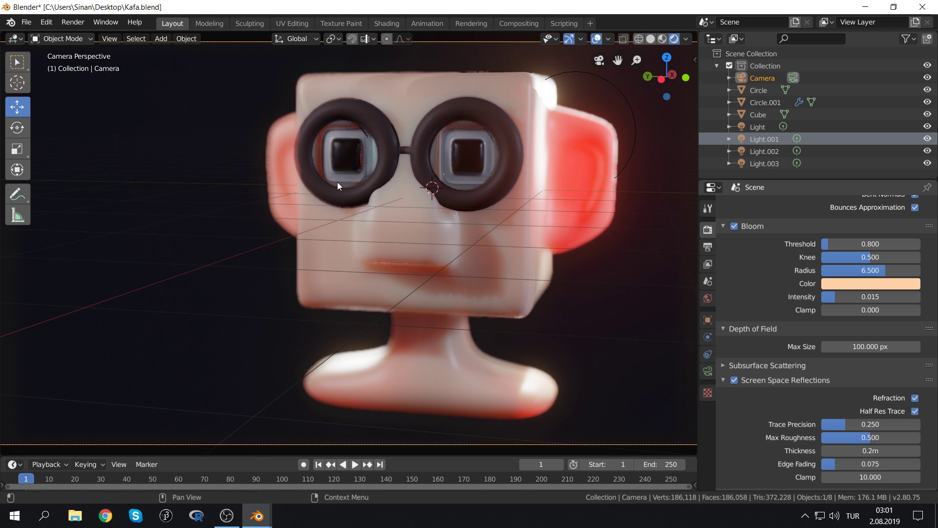
scroll(337, 186, "down", 3)
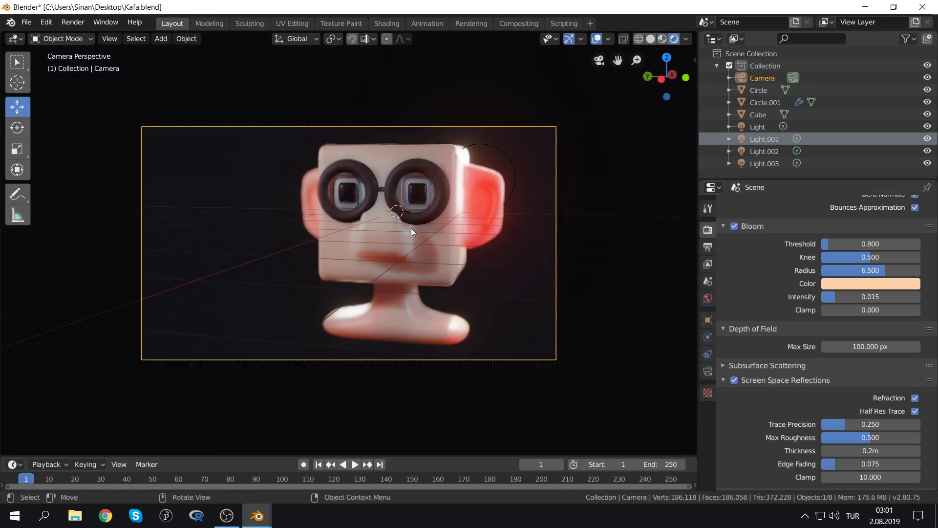
Scroll down to the Shadows settings and save Kafa.blend
scroll(760, 353, "down", 6)
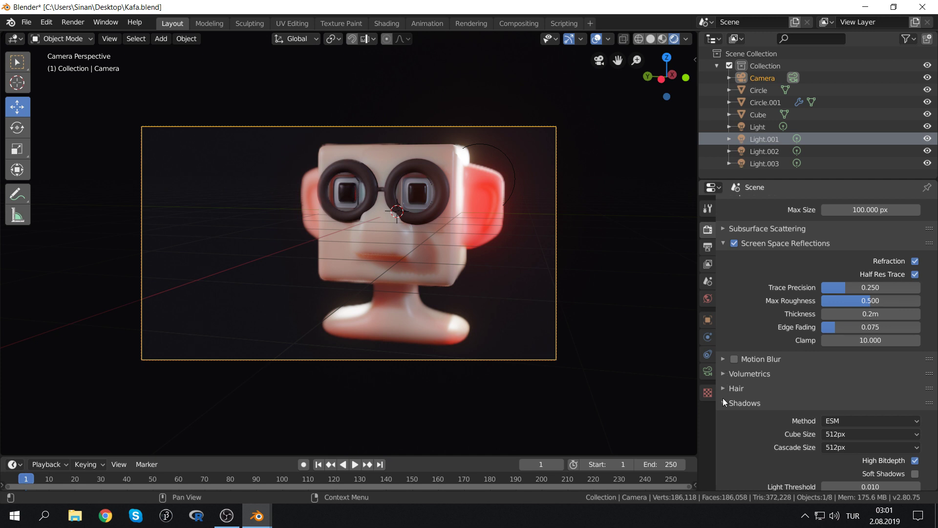
scroll(742, 425, "down", 4)
left_click(913, 354)
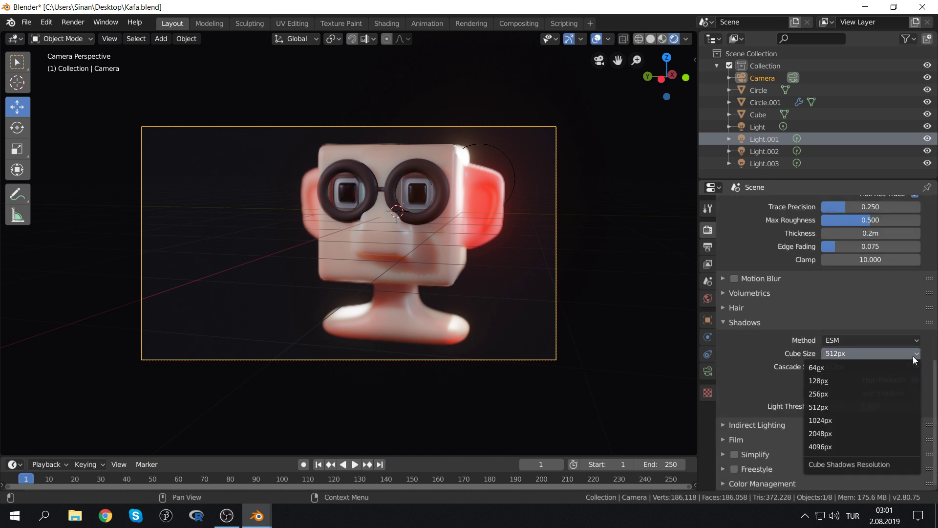
key("ctrl+s")
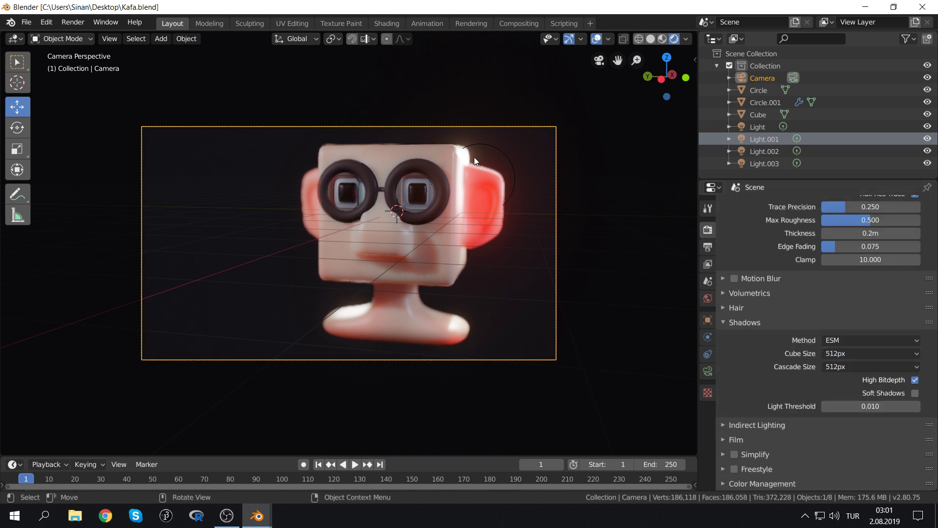
Enable Soft Shadows and set cube and cascade shadow sizes to 2048px
left_click(914, 393)
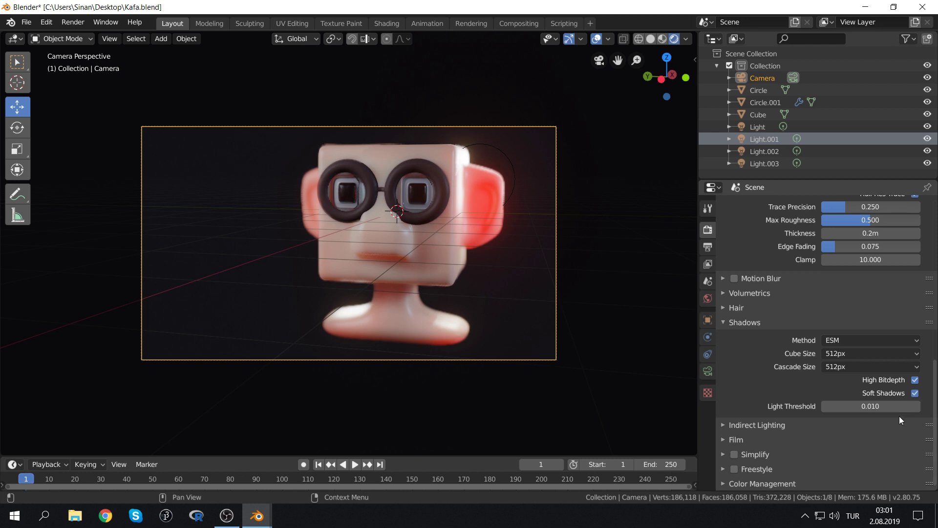
left_click(897, 353)
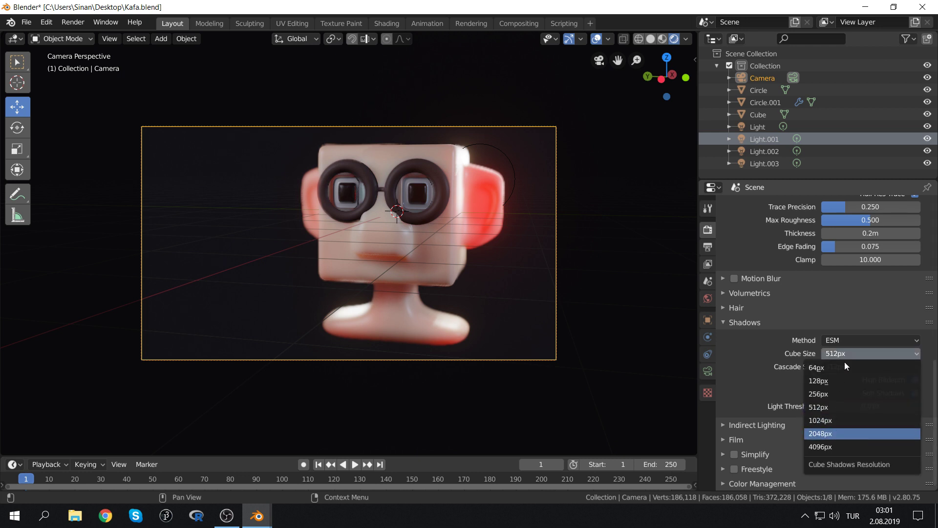
left_click(833, 432)
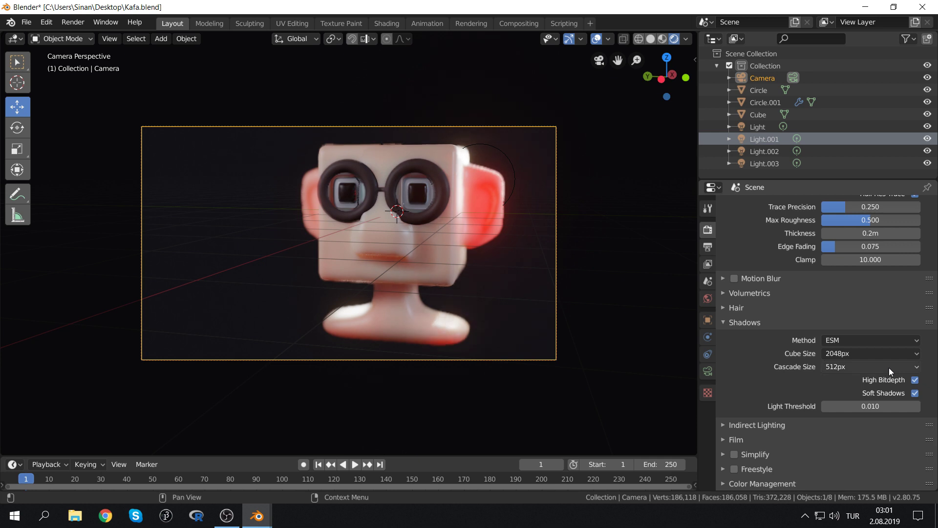
left_click(917, 367)
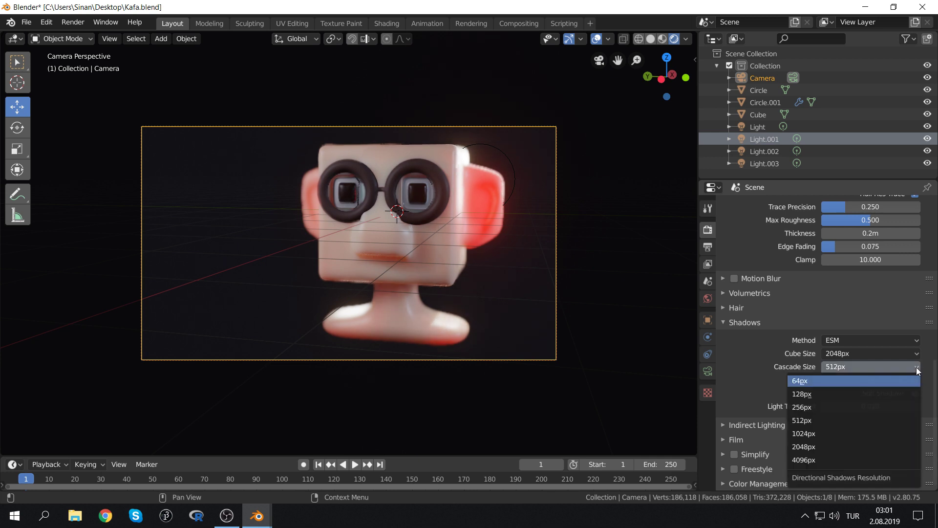
left_click(805, 447)
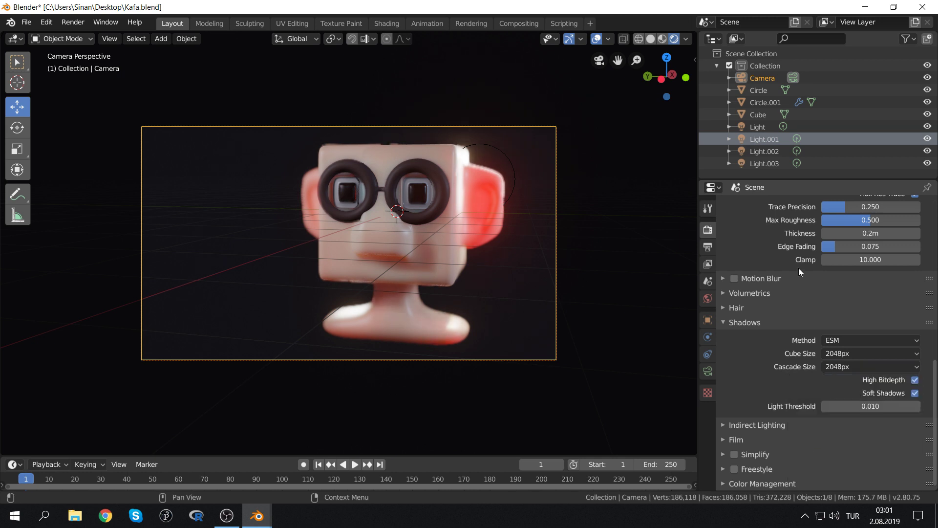
Preview the head in Look Dev shading, then return the viewport to Solid shading
left_click(650, 41)
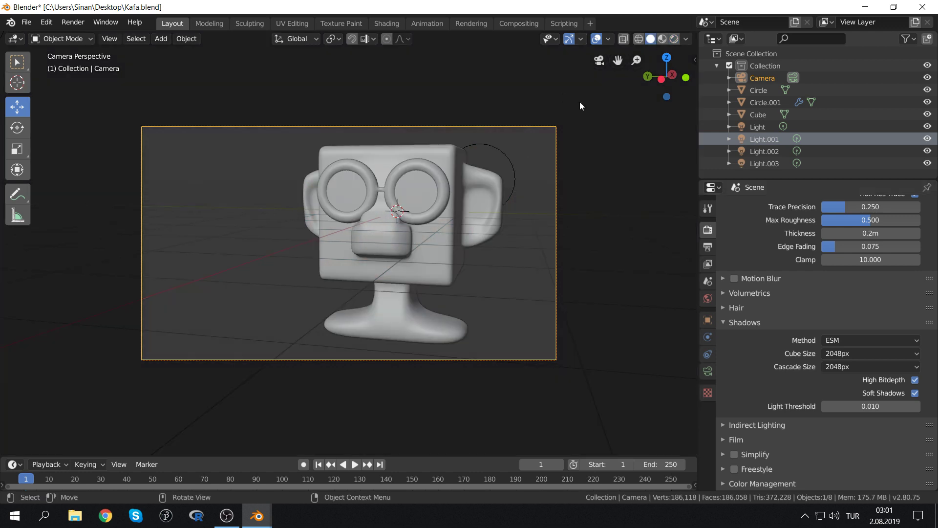
left_click(663, 39)
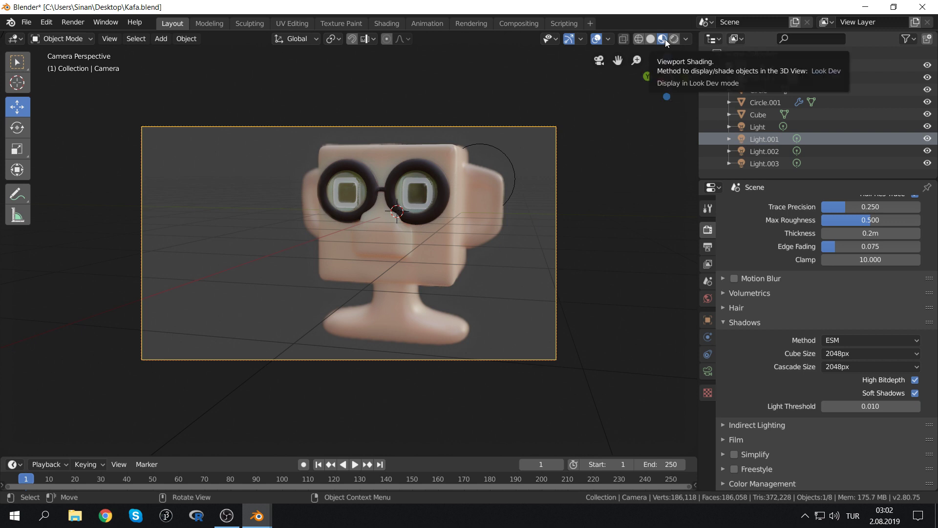
left_click(650, 39)
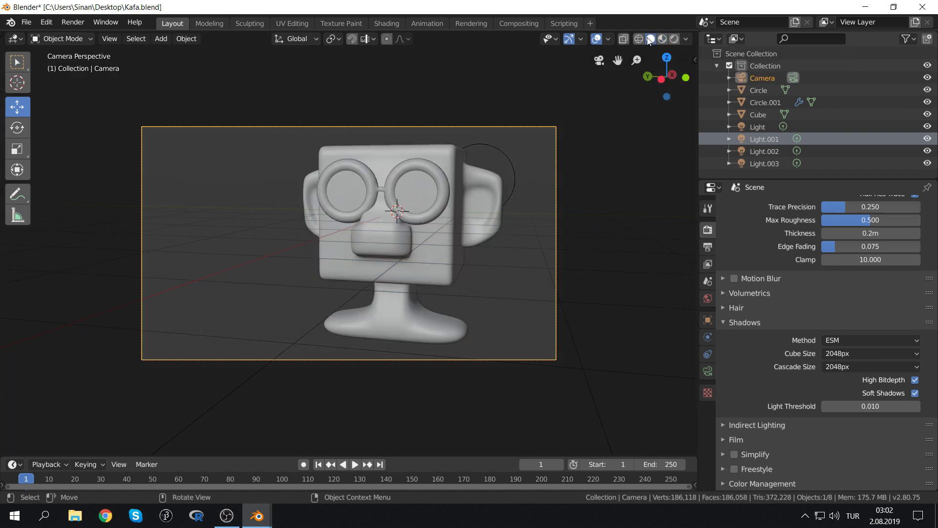
Start the F12 render and switch between the Render window and main Blender window
key("F12")
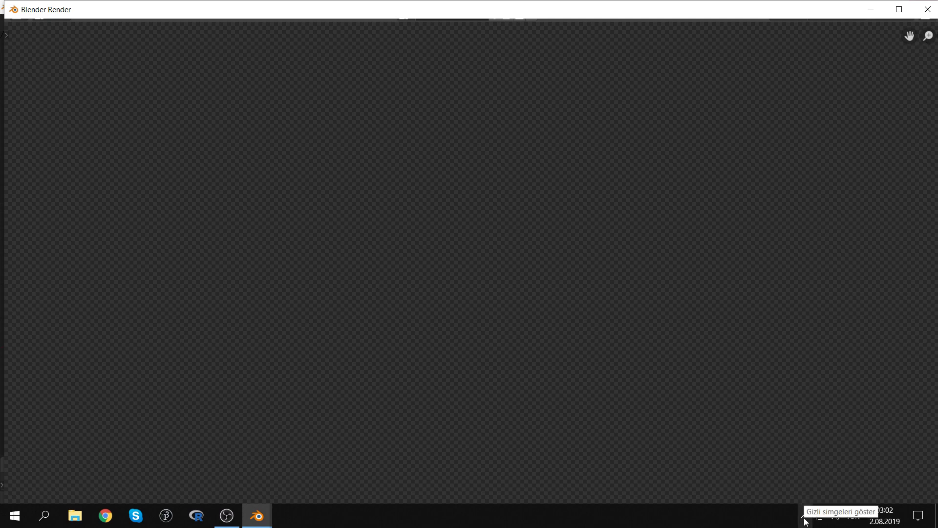
mouse_move(227, 515)
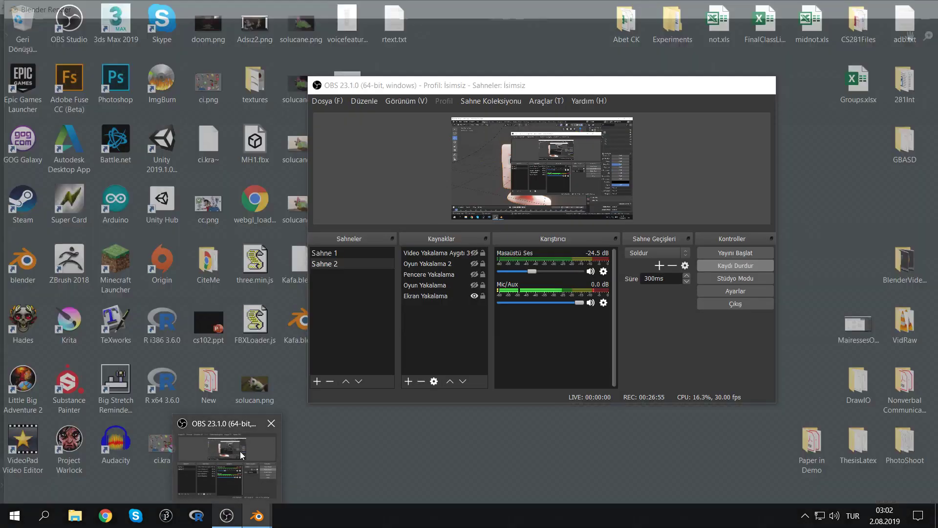
left_click(227, 461)
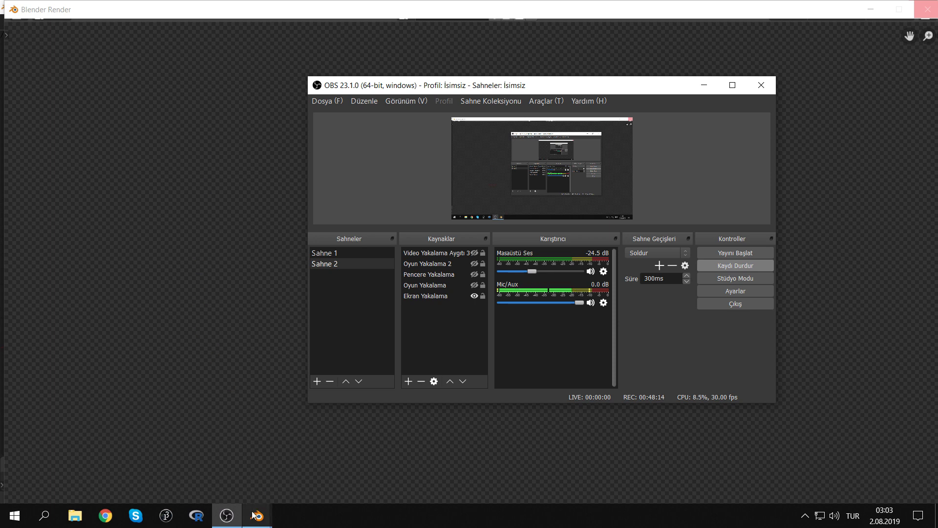
mouse_move(257, 515)
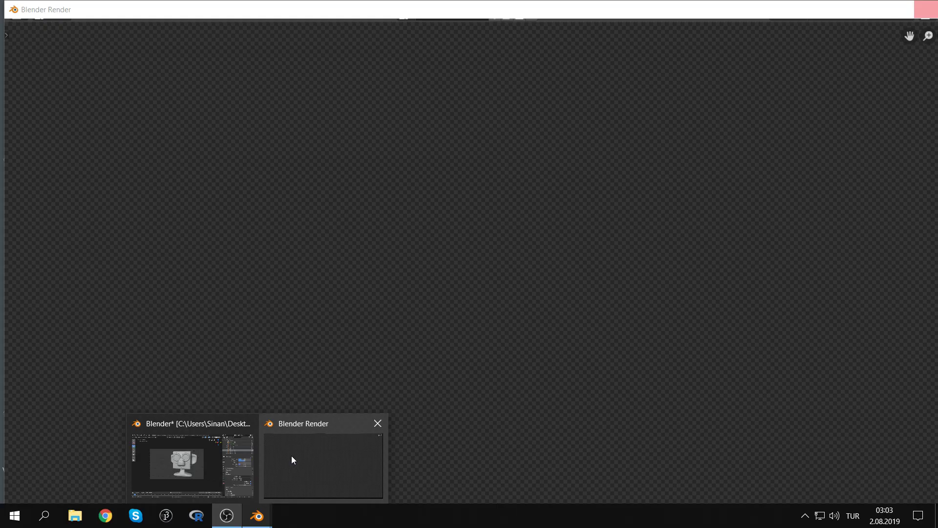
left_click(292, 456)
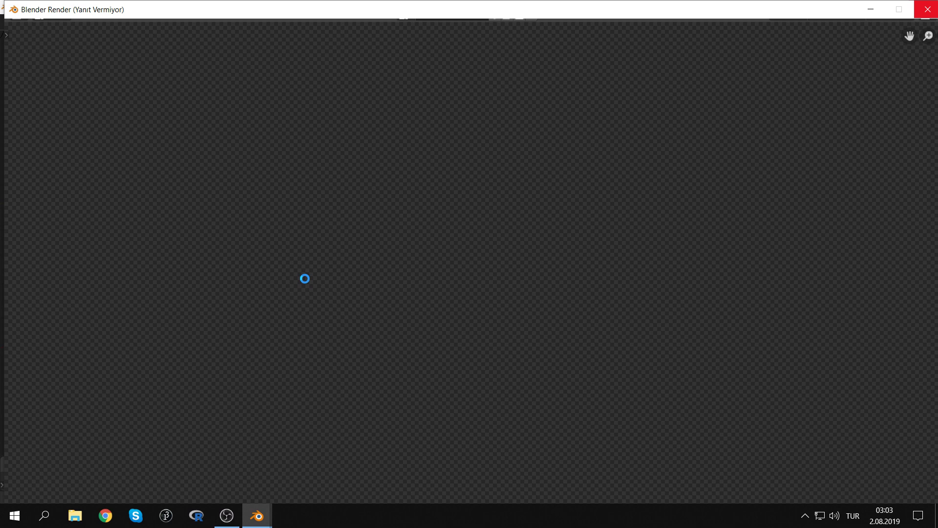
left_click(806, 520)
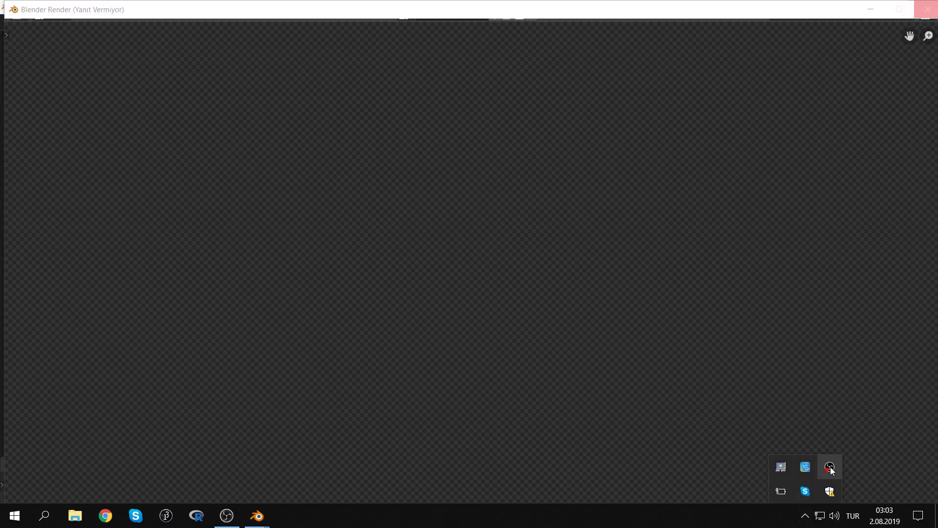
left_click(257, 516)
left_click(184, 452)
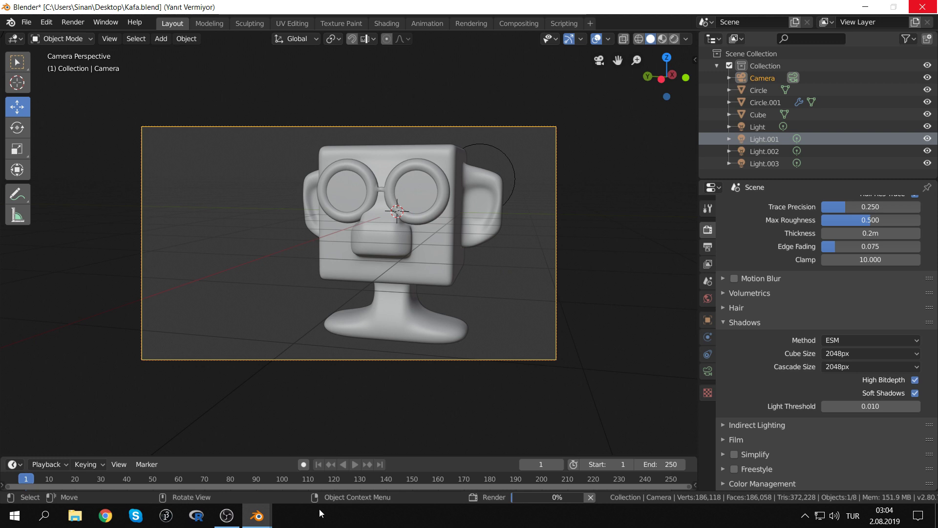
Switch between the frozen Render window and the main Blender window from the taskbar
left_click(225, 518)
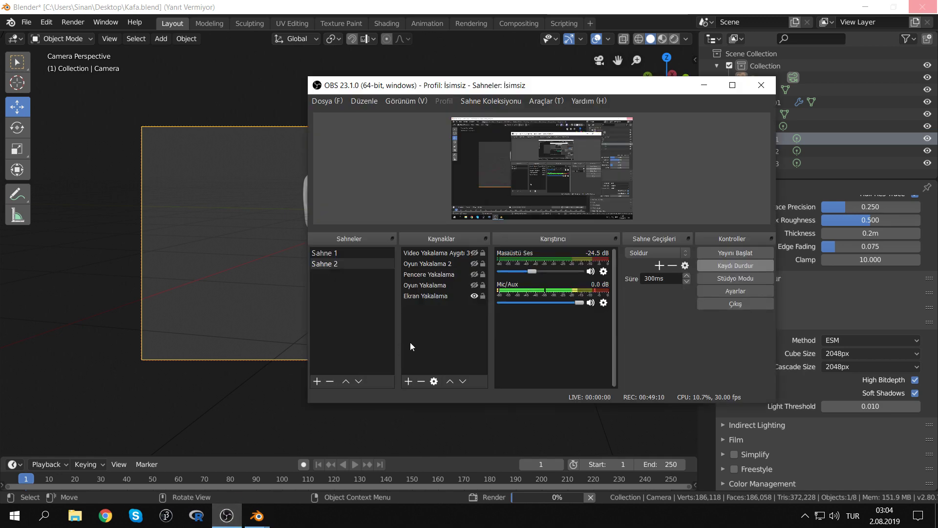
mouse_move(257, 515)
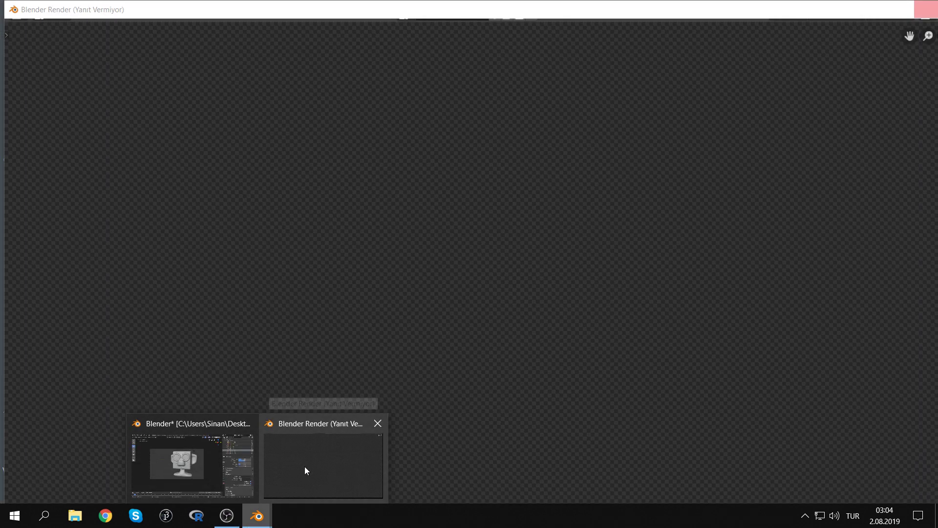
left_click(306, 470)
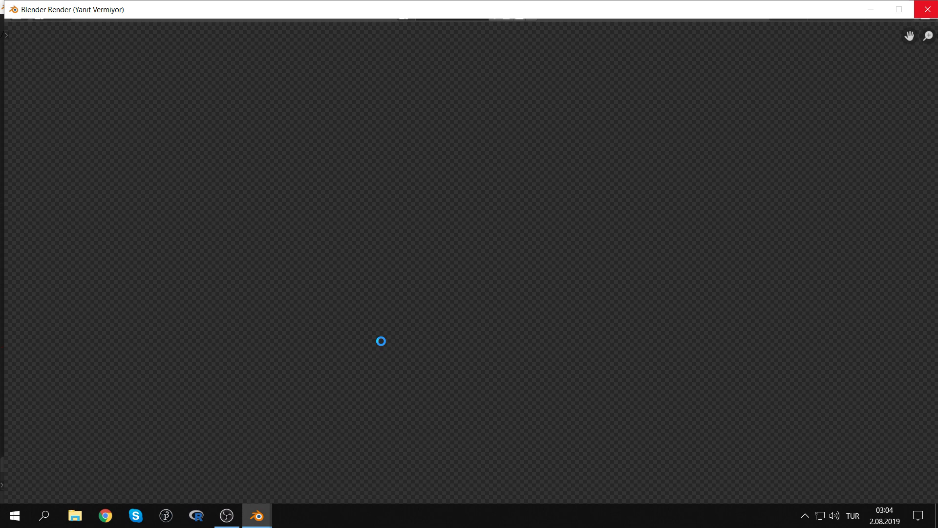
left_click(227, 521)
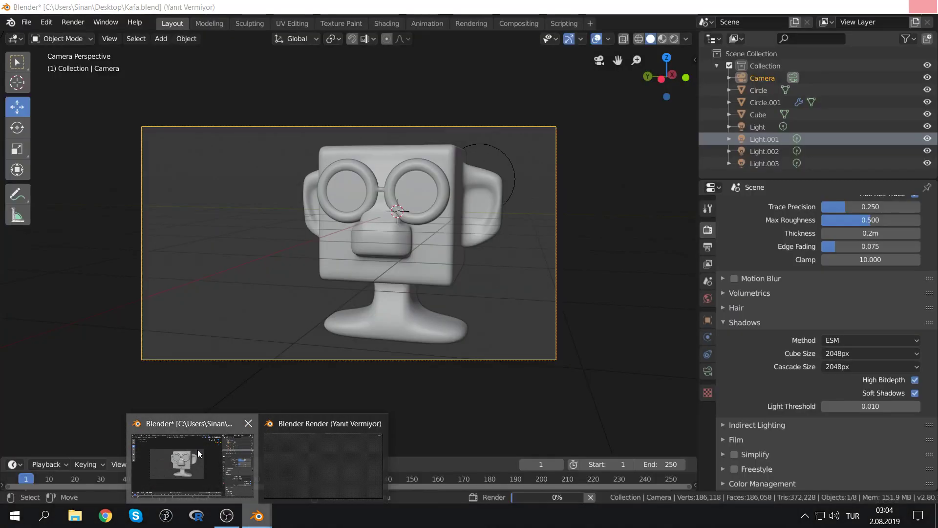
left_click(198, 449)
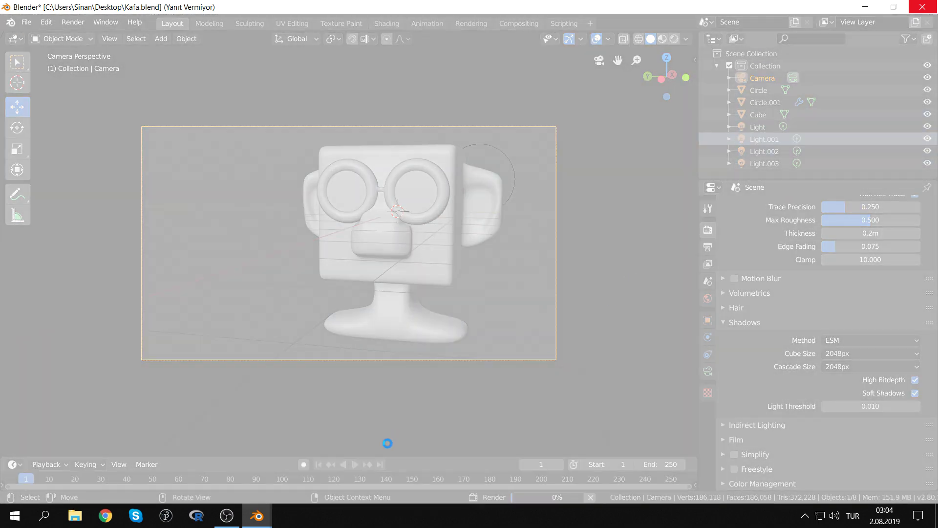
mouse_move(257, 515)
left_click(305, 465)
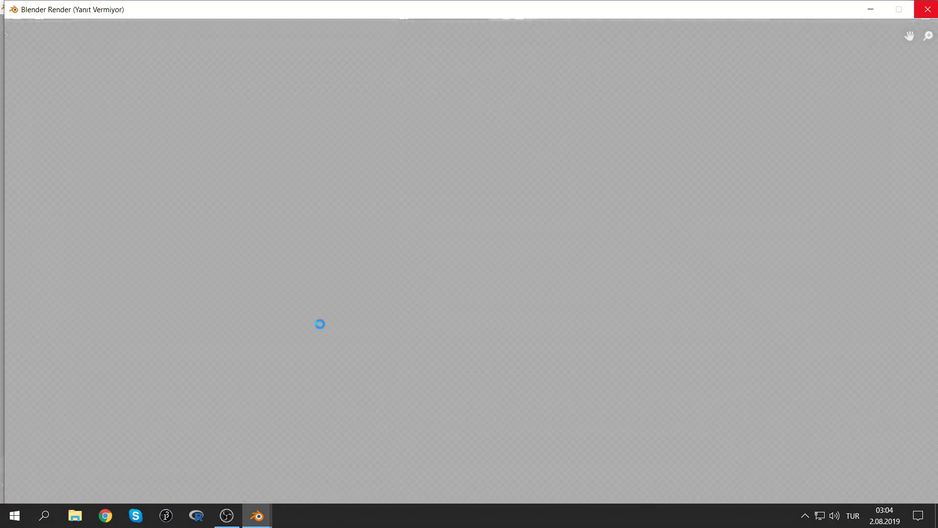
Force-close the unresponsive Blender, skip the error report, and reopen Kafa.blend
left_click(910, 14)
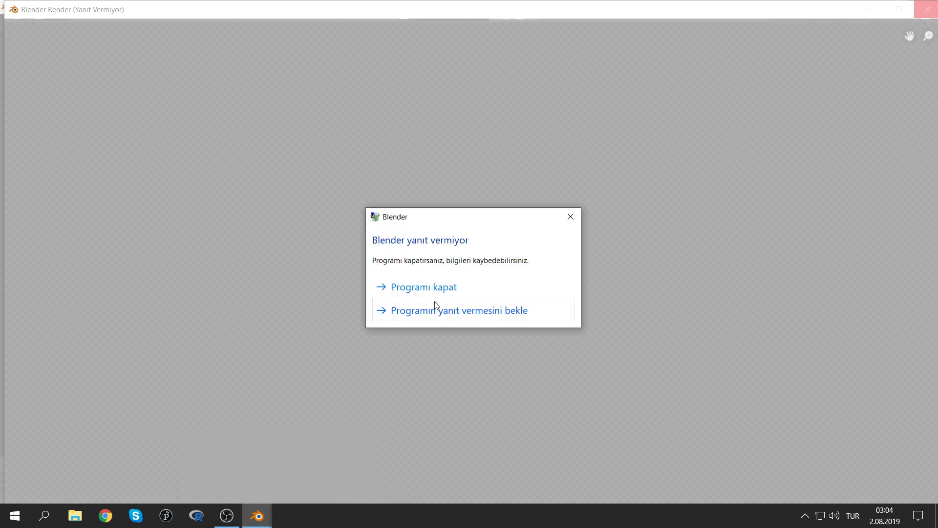
left_click(422, 289)
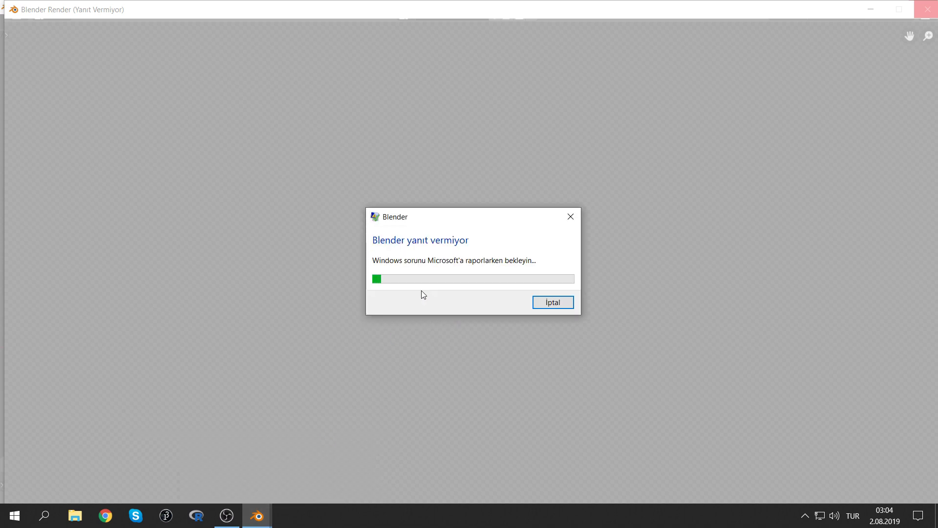
left_click(565, 304)
double_click(295, 322)
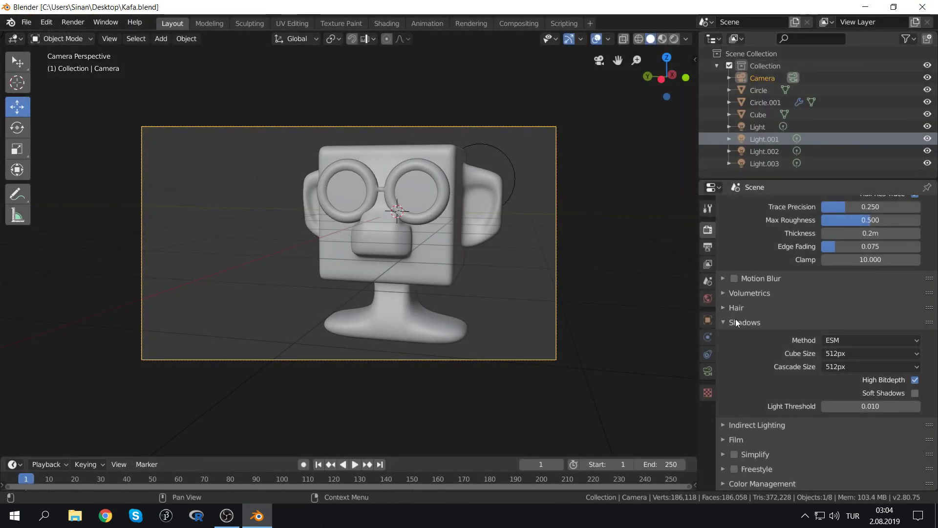
Set the depth-of-field max size to 60 px
scroll(755, 303, "up", 5)
scroll(755, 303, "up", 5)
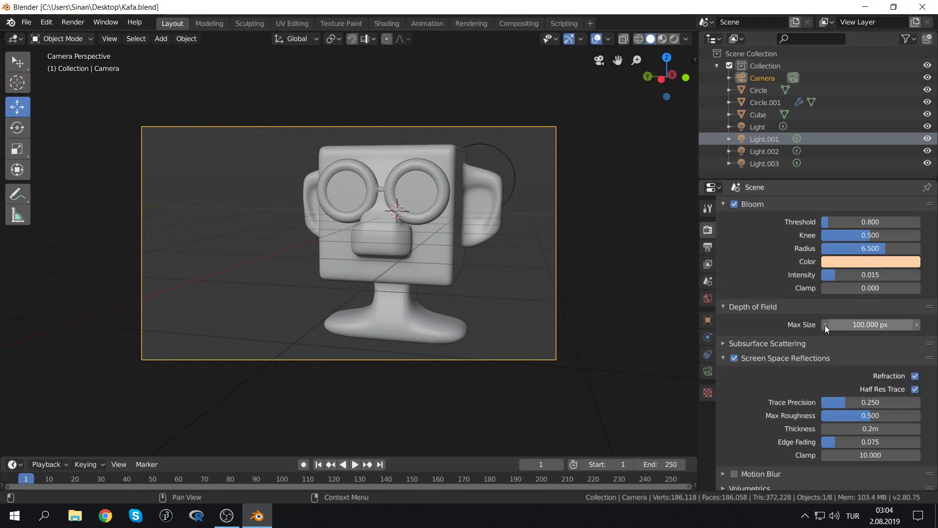
scroll(802, 337, "down", 5)
scroll(772, 308, "up", 2)
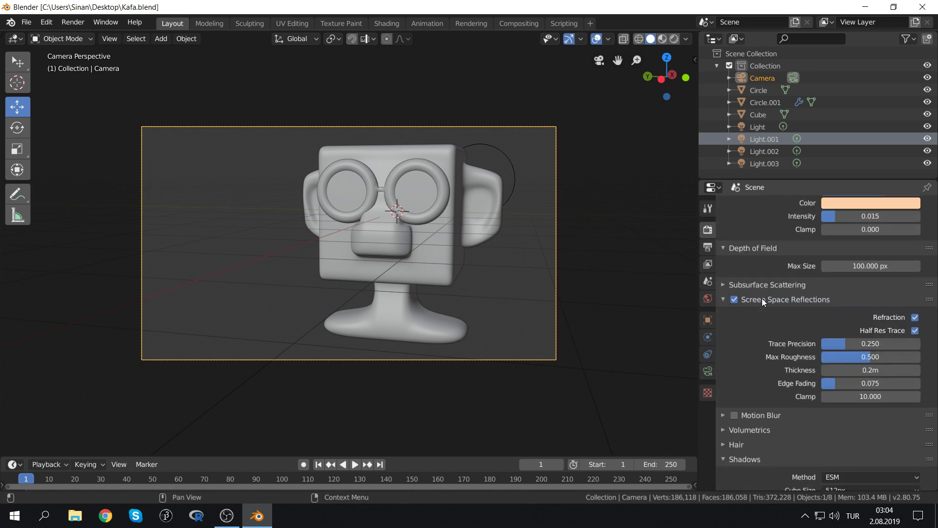
scroll(763, 303, "up", 5)
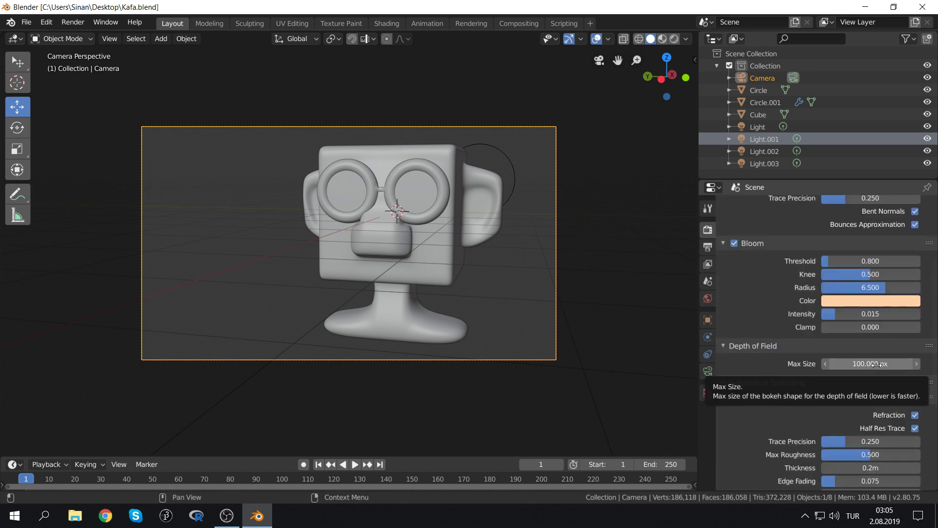
left_click_drag(875, 364, 845, 364)
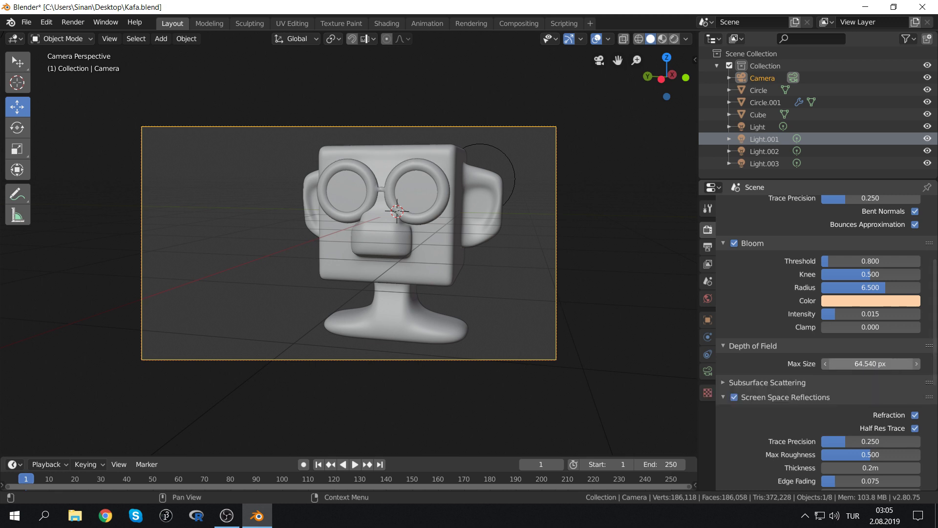
left_click(889, 363)
type("60")
key("Return")
Set both the cube and cascade shadow sizes to 2048px
scroll(889, 427, "down", 5)
scroll(874, 409, "down", 7)
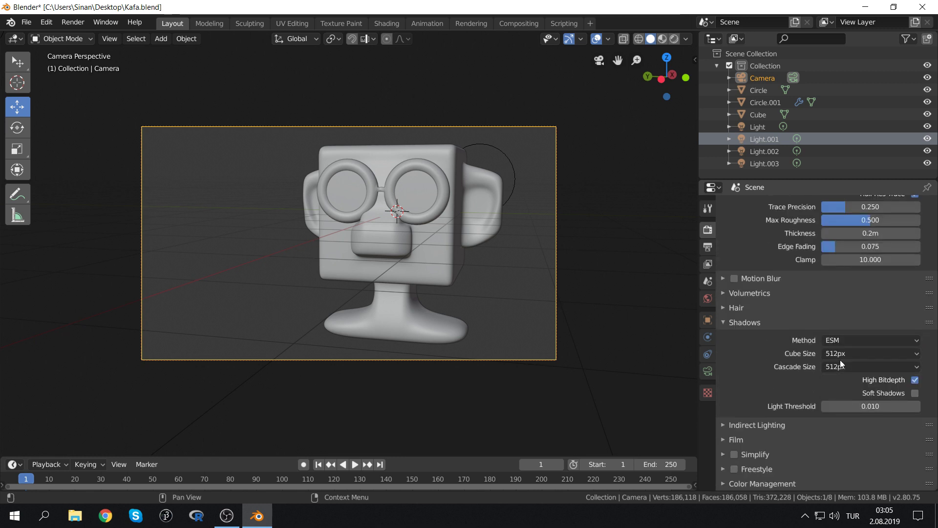
left_click(859, 352)
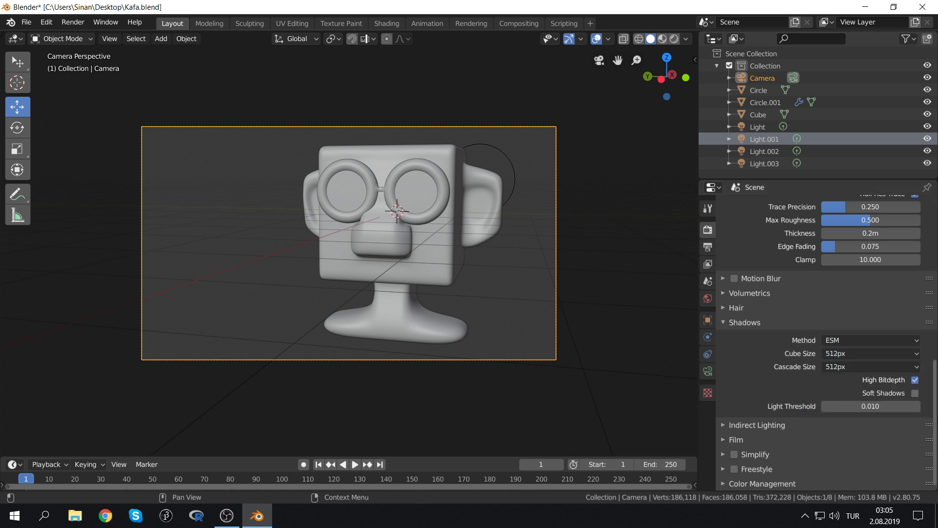
left_click(898, 353)
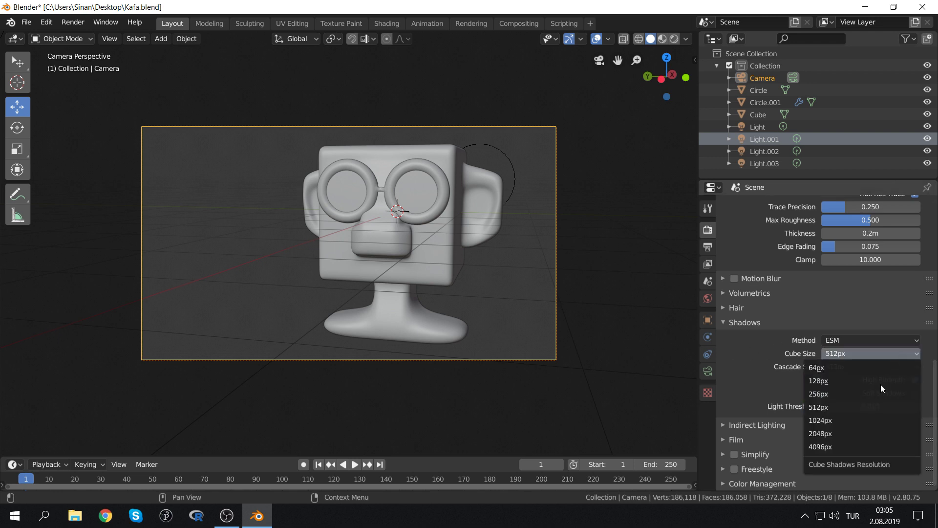
left_click(846, 438)
left_click(852, 368)
left_click(845, 448)
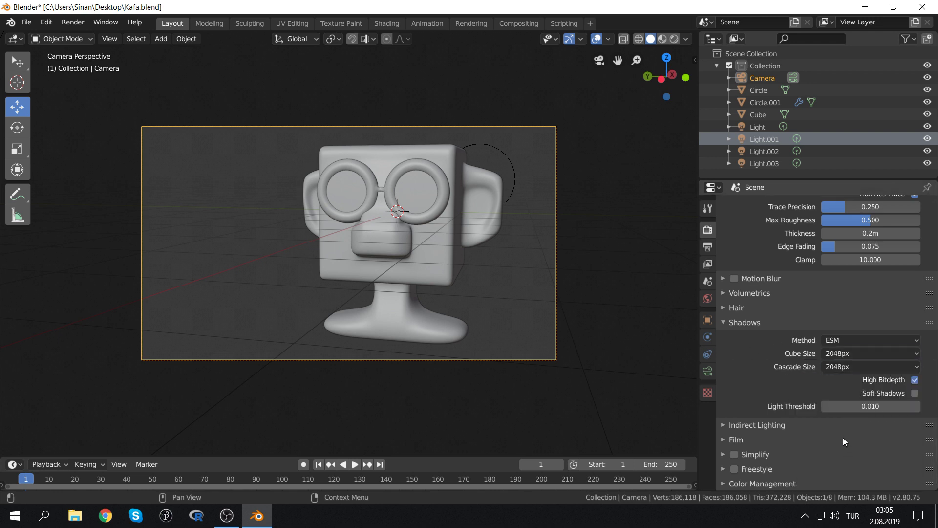
Save Kafa.blend with Ctrl+S
scroll(436, 265, "up", 3)
scroll(435, 265, "up", 1)
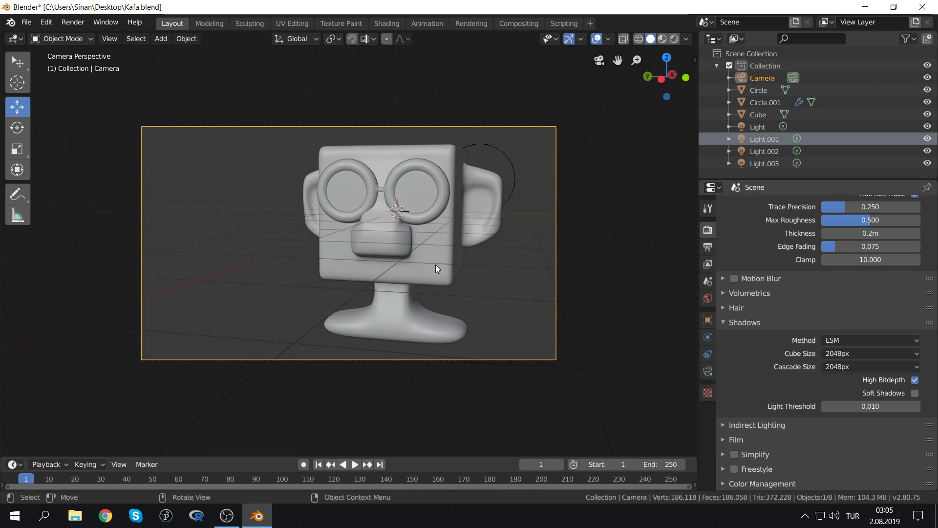
key("ctrl+s")
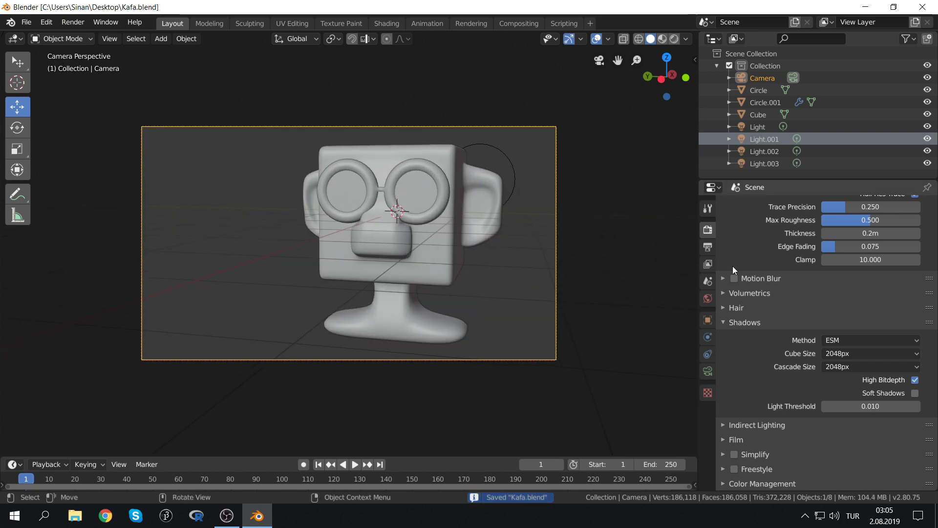
scroll(778, 280, "up", 3)
Switch the viewport to Rendered shading and start the F12 render of the camera view
scroll(778, 279, "up", 2)
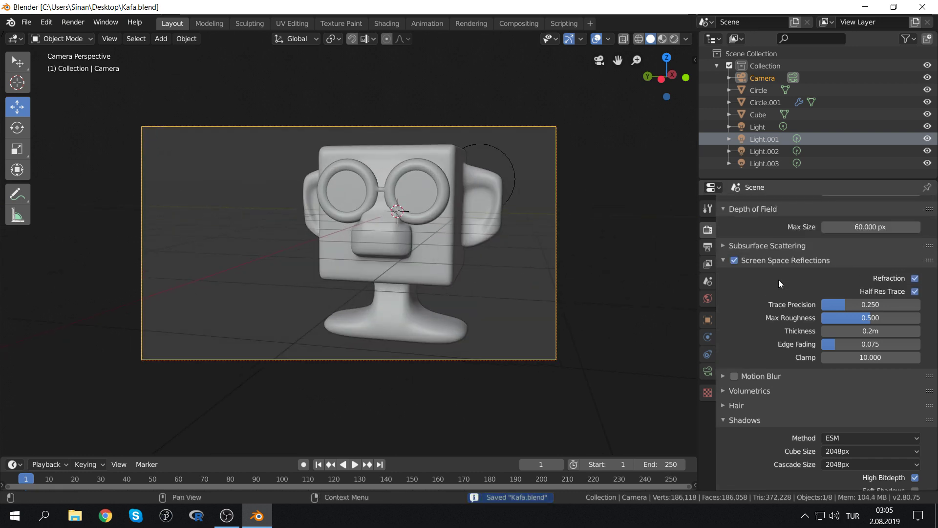
left_click(673, 39)
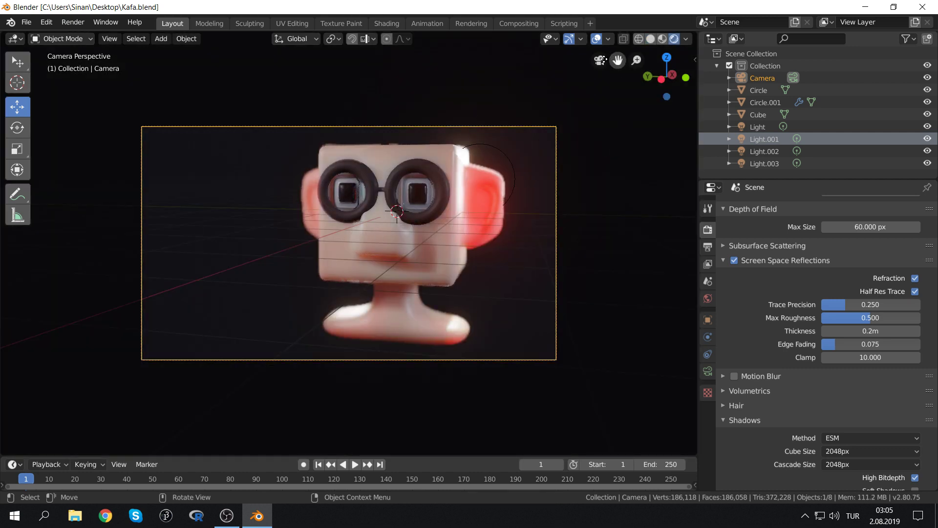
key("F12")
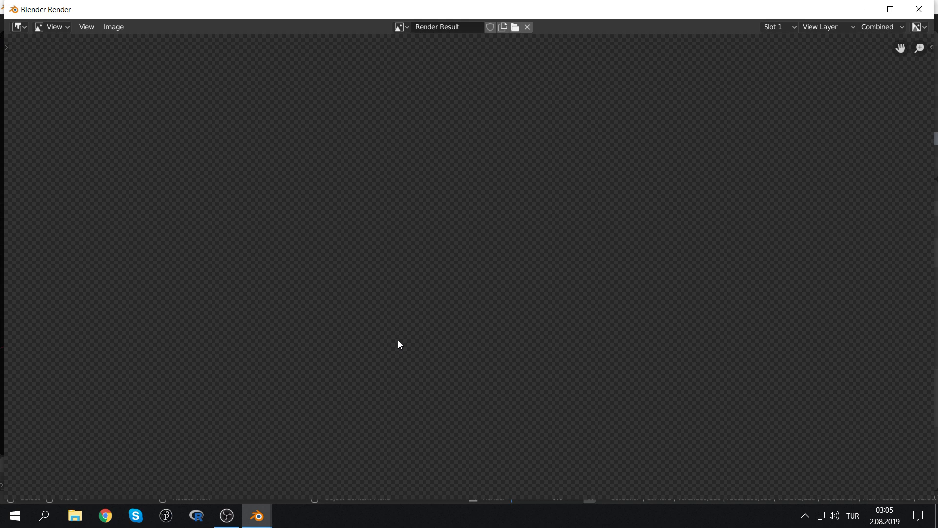
mouse_move(256, 515)
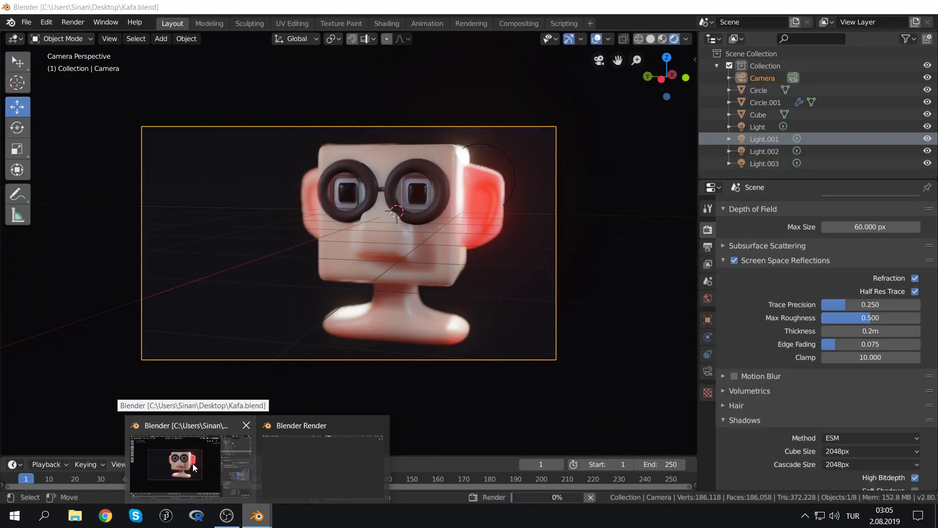
Bring the Blender Render window forward, then open a new Chrome window
left_click(193, 464)
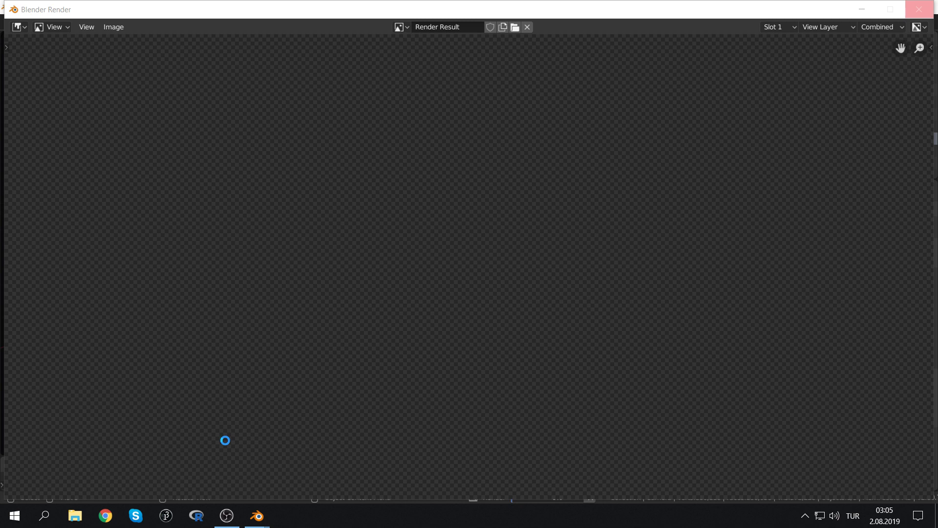
left_click(105, 515)
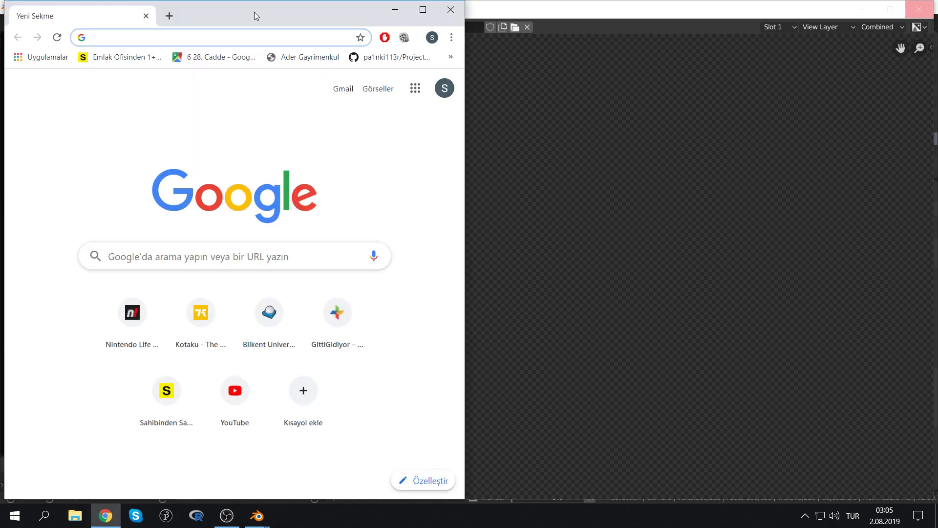
Go to blender.org, maximize Chrome, and scroll through the home page sections
type("blender.org")
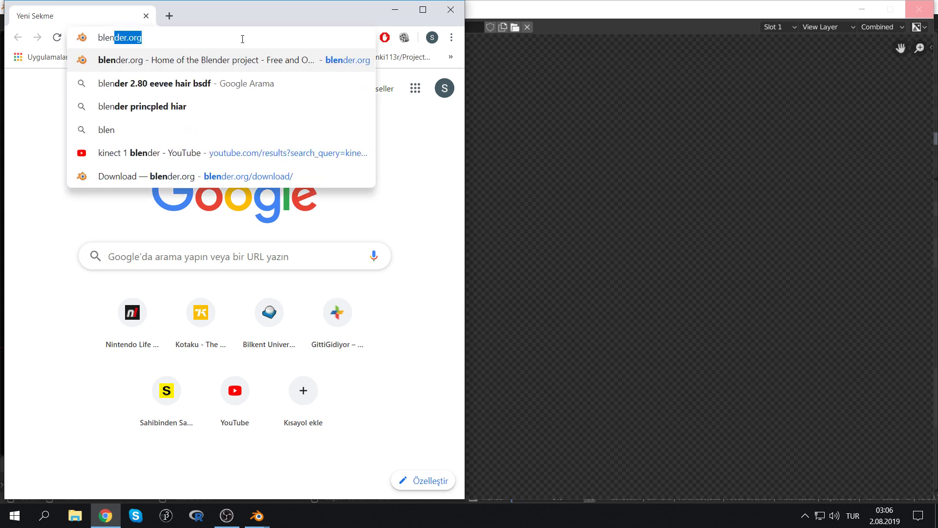
key("Return")
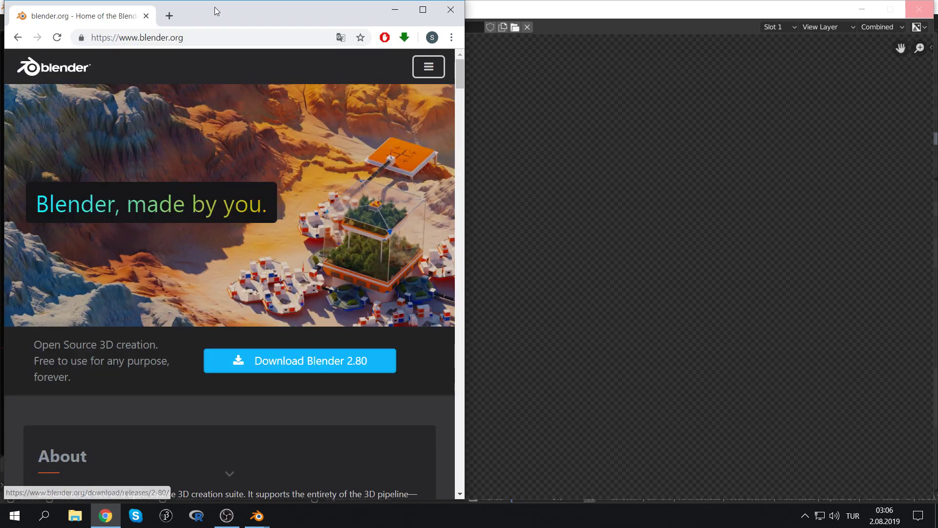
double_click(215, 7)
scroll(283, 227, "down", 8)
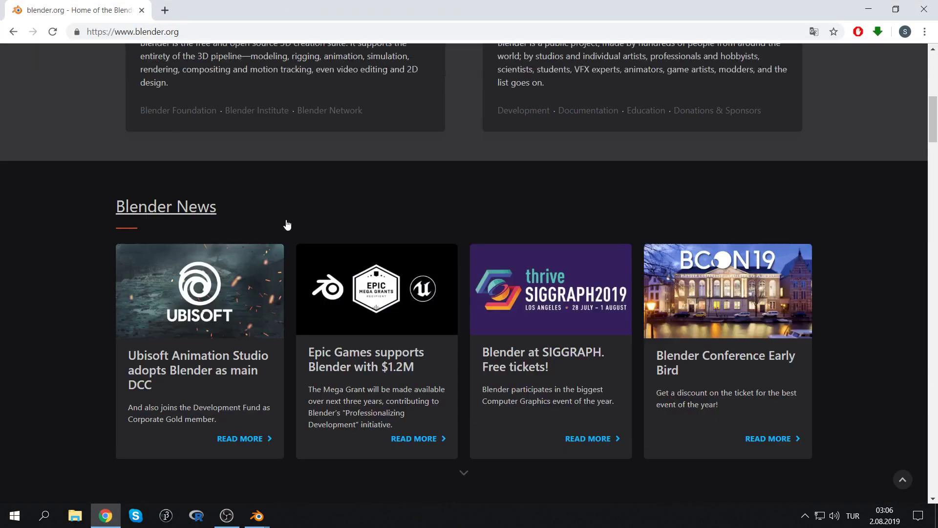
scroll(276, 217, "down", 3)
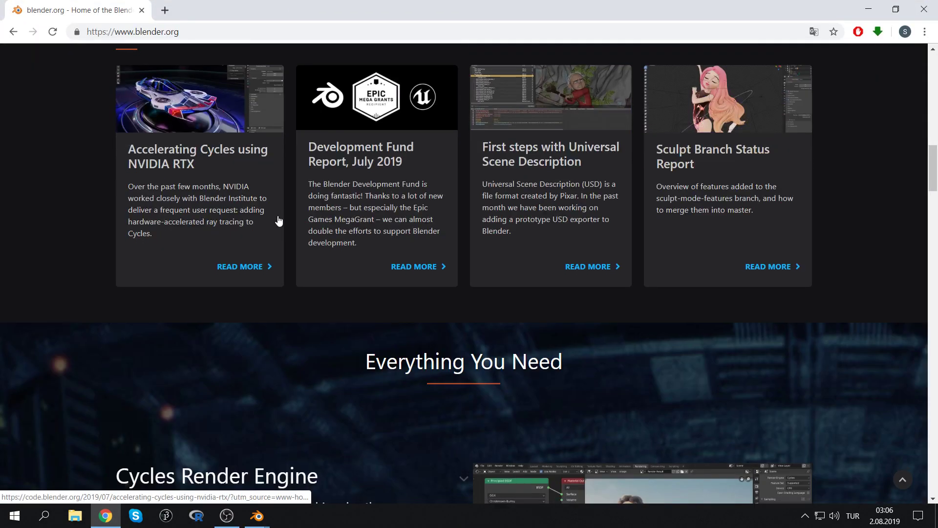
scroll(279, 220, "down", 8)
scroll(278, 220, "up", 2)
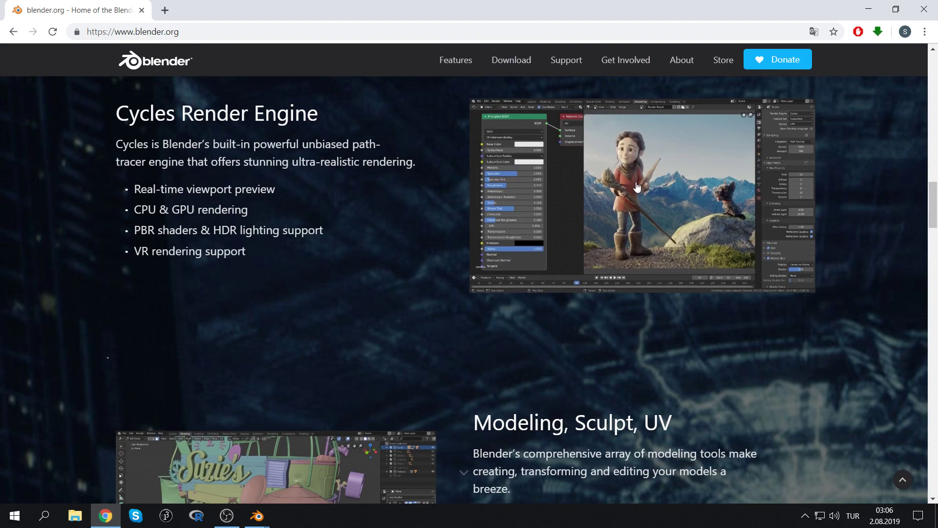
scroll(637, 187, "down", 5)
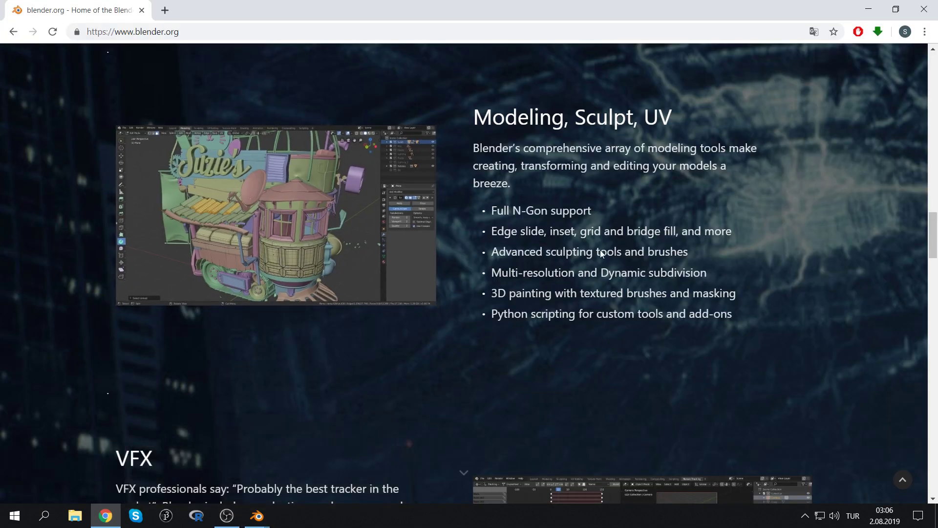
scroll(601, 253, "down", 8)
scroll(580, 245, "down", 8)
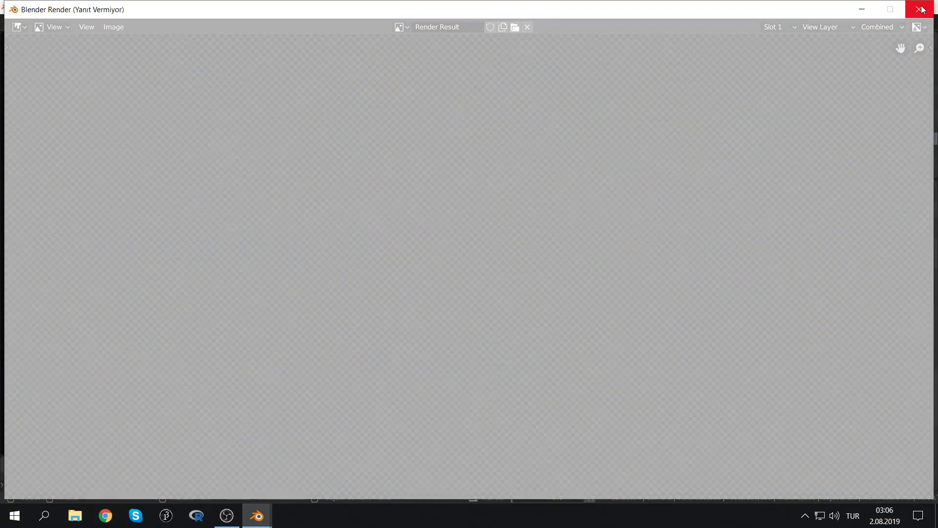
Force-close the frozen Blender Render, skip the error report, and reopen Kafa.blend
left_click(922, 9)
mouse_move(256, 515)
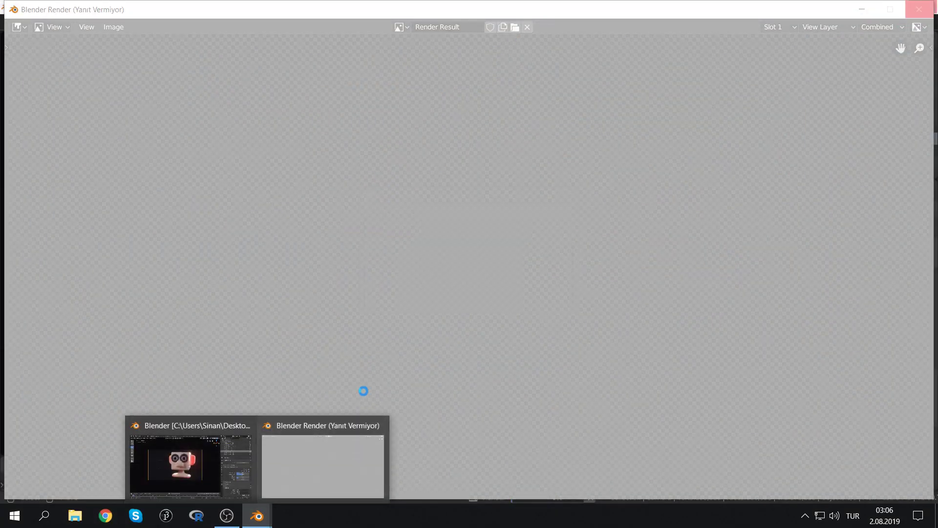
left_click(322, 438)
left_click(415, 269)
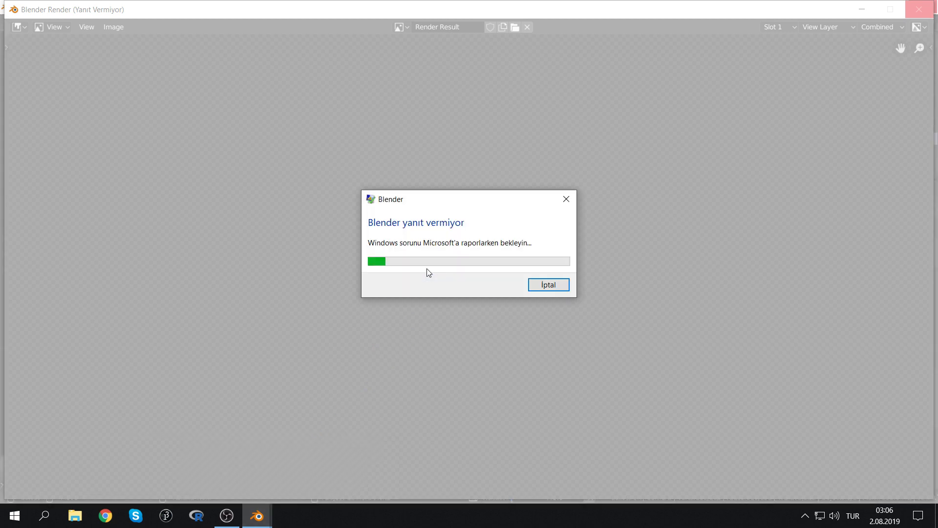
left_click(566, 285)
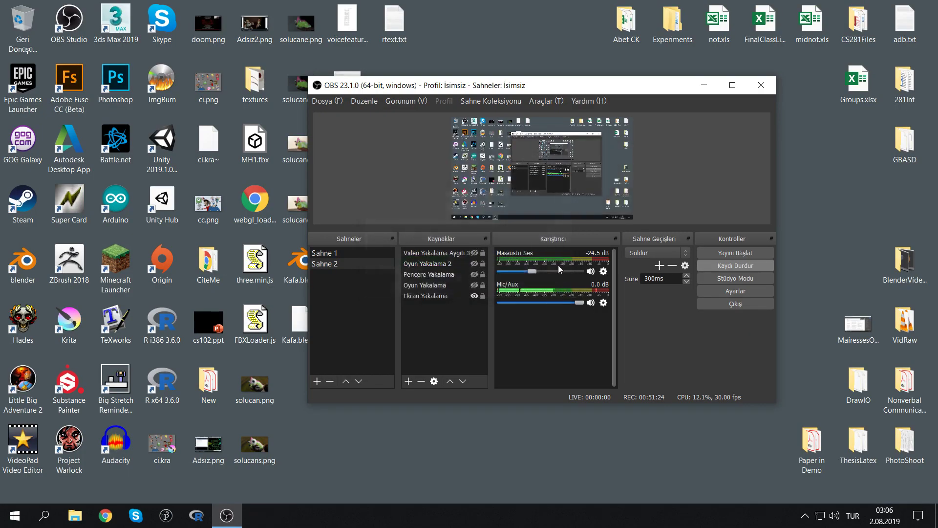
double_click(292, 267)
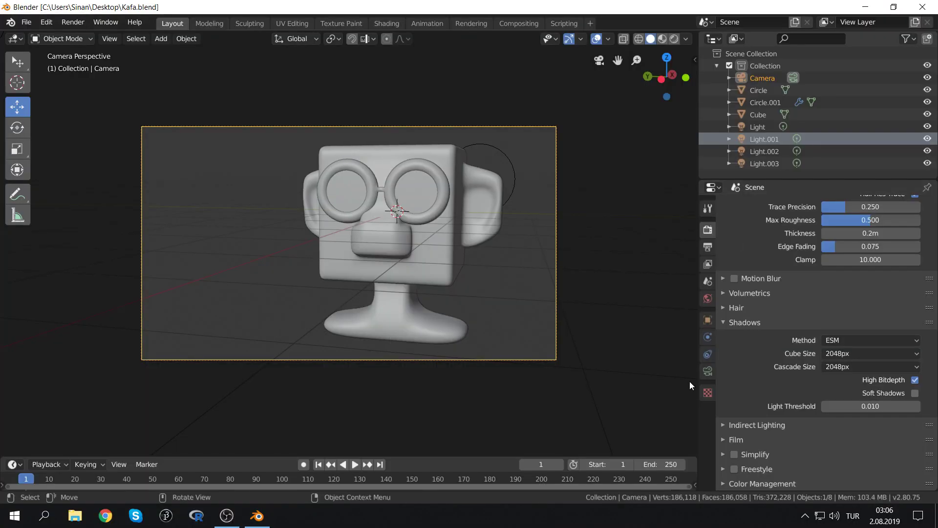
Set both the cube and cascade shadow sizes to 512px
left_click(892, 351)
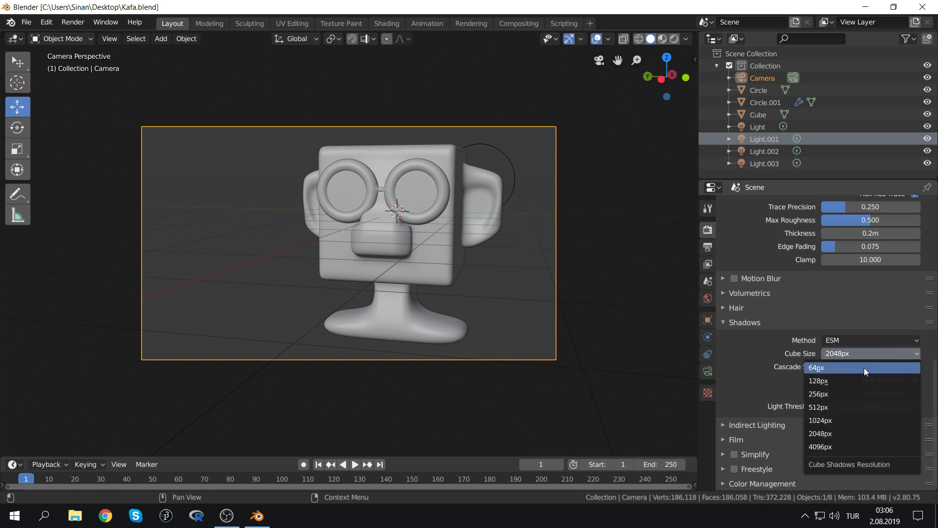
left_click(843, 407)
left_click(907, 367)
left_click(827, 419)
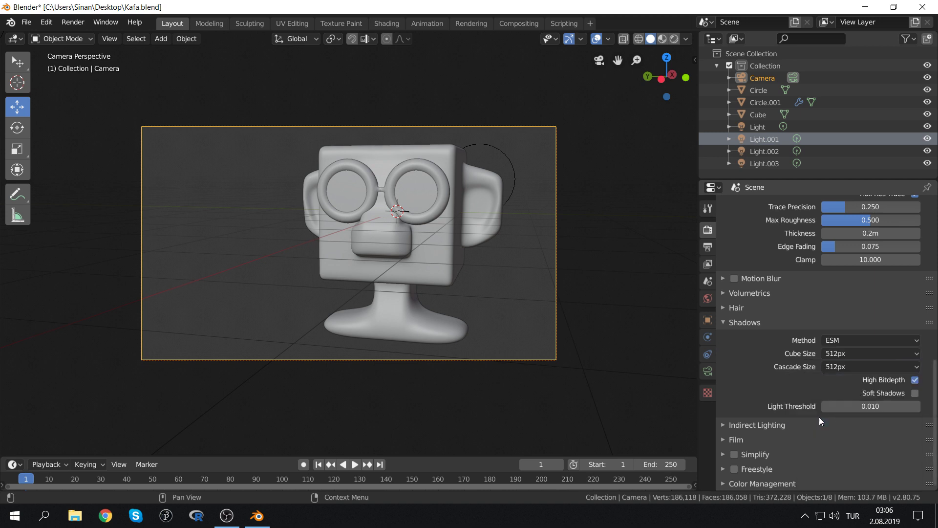
Expand the Indirect Lighting and Hair and Volumetrics render settings panels
left_click(735, 428)
scroll(729, 428, "down", 2)
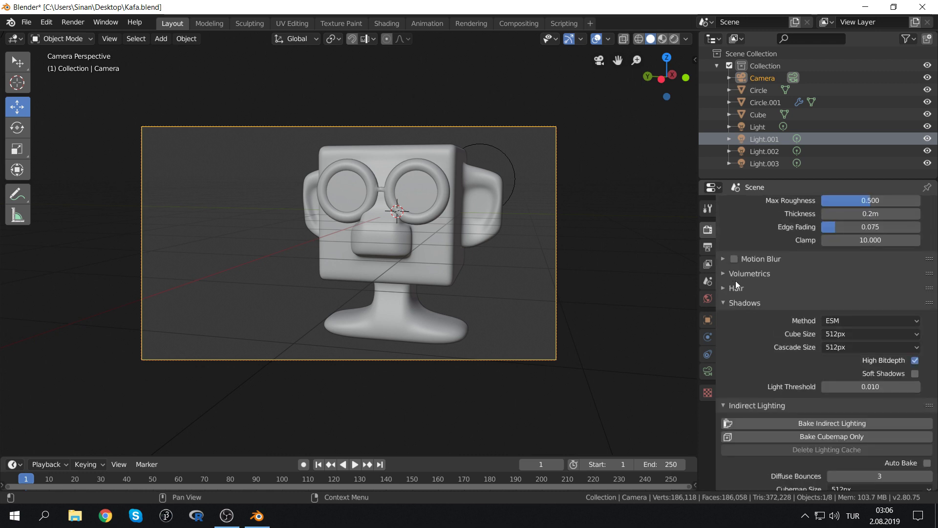
left_click(725, 290)
scroll(731, 276, "up", 4)
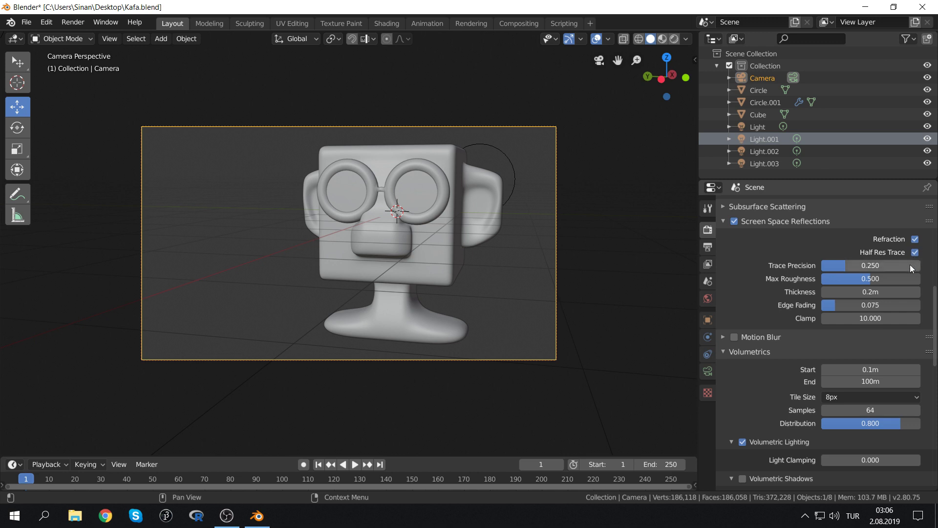
scroll(764, 276, "up", 6)
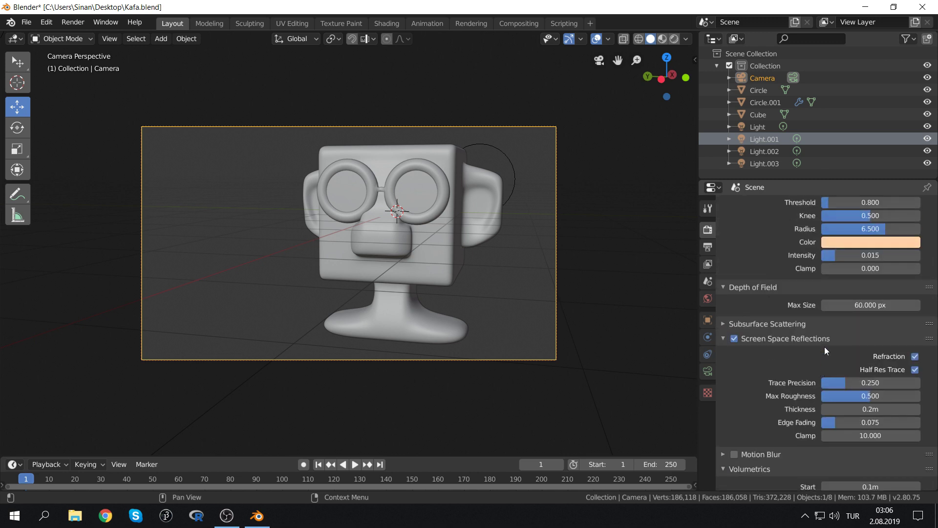
scroll(822, 315, "up", 7)
scroll(823, 316, "up", 2)
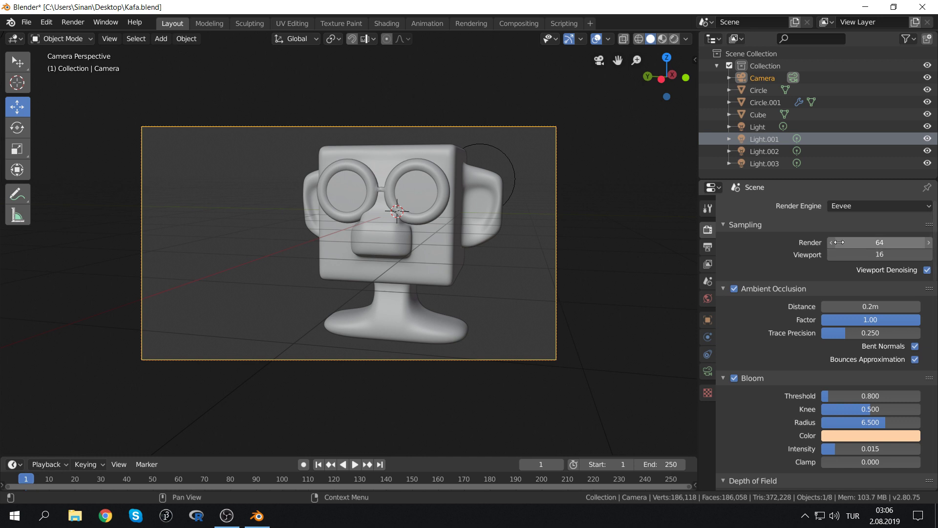
Set render samples to 16 and preview the head in Rendered shading
left_click(875, 242)
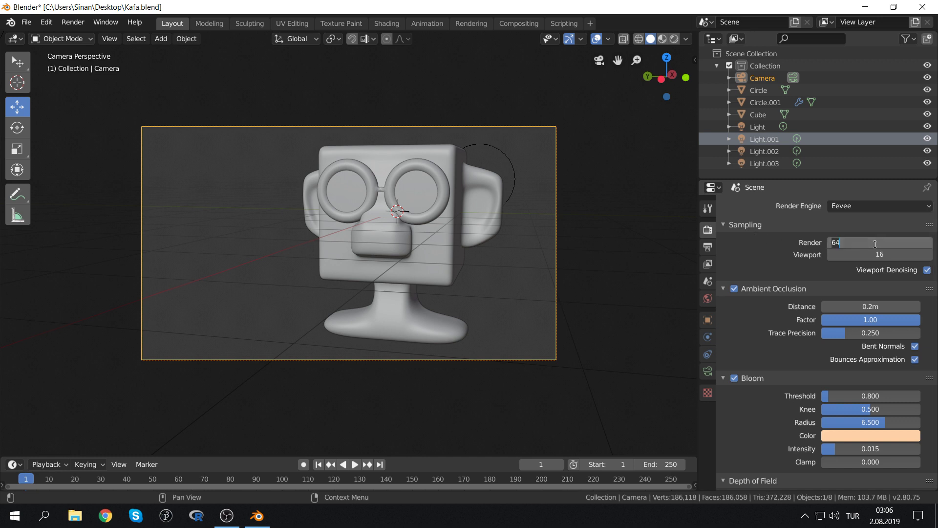
type("16")
key("Return")
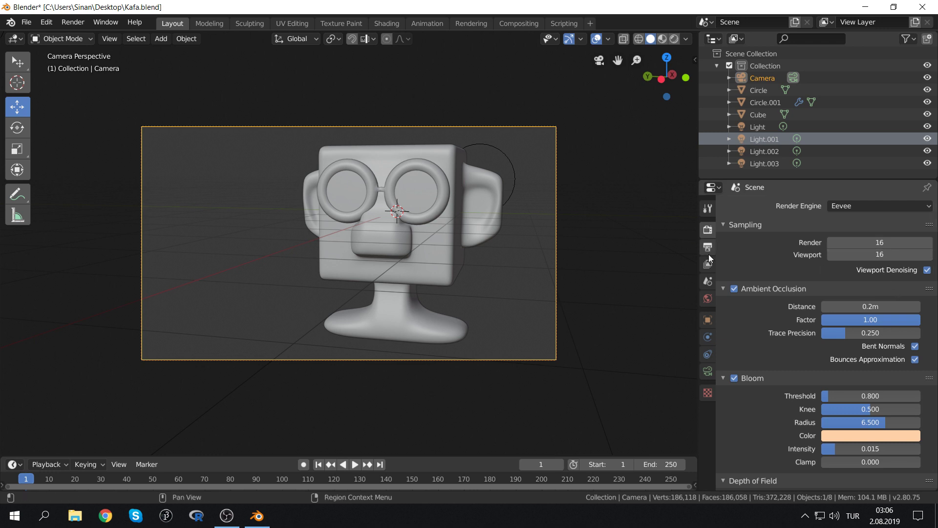
left_click(674, 39)
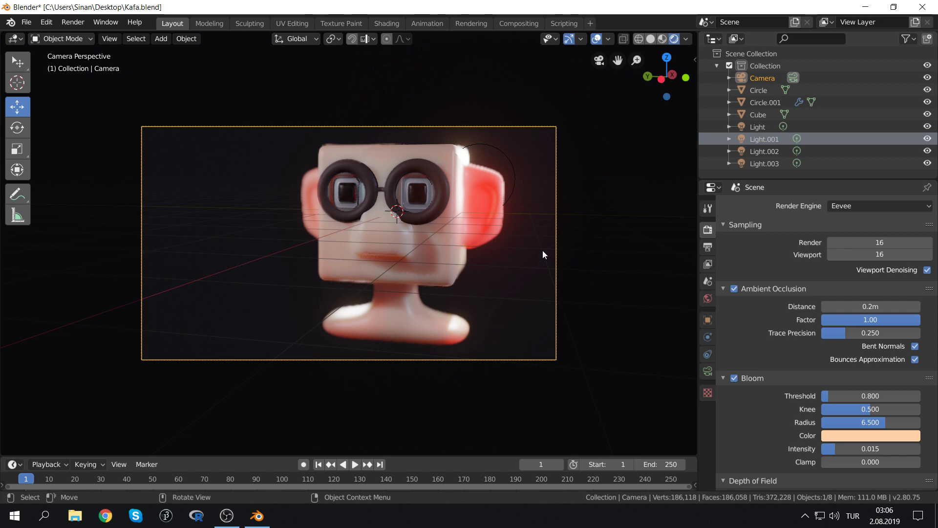
Render the glasses head at 16 samples and zoom around the result to check bloom and depth-of-field blur
key("F12")
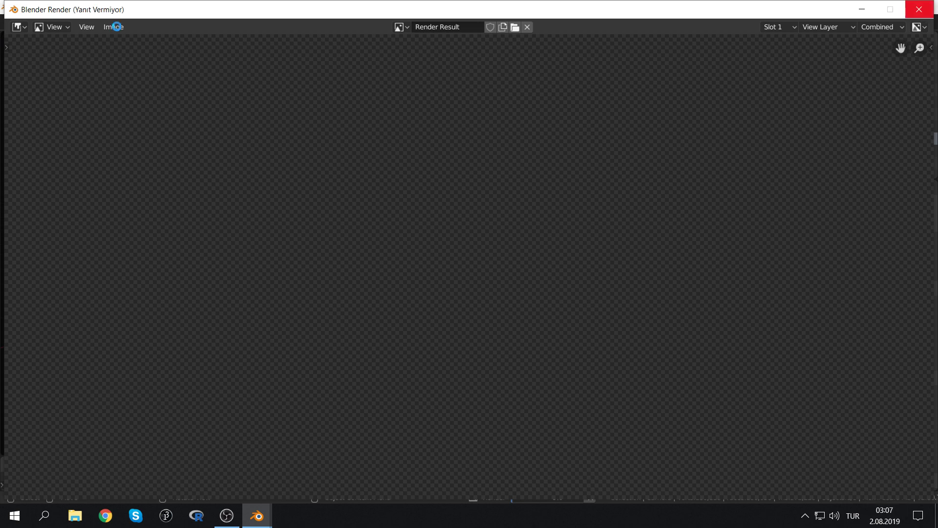
key("Escape")
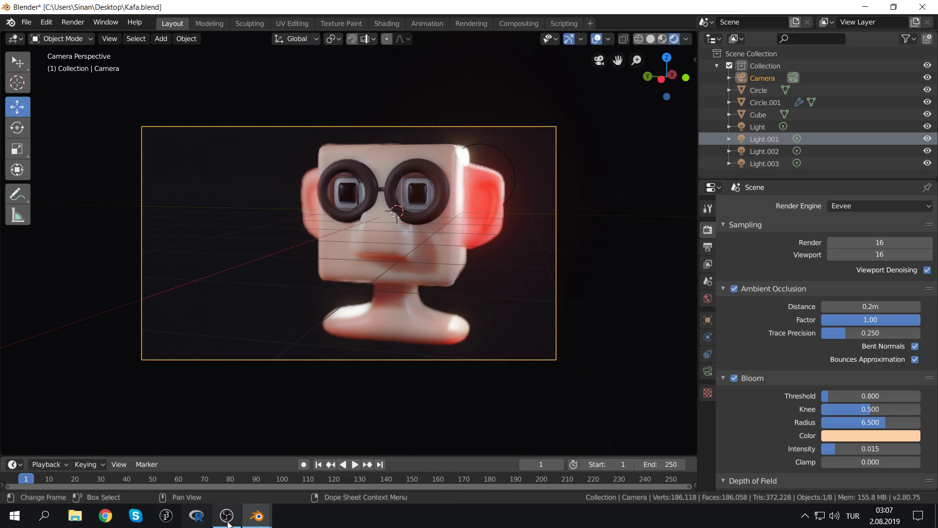
mouse_move(256, 515)
left_click(302, 460)
scroll(515, 250, "down", 6)
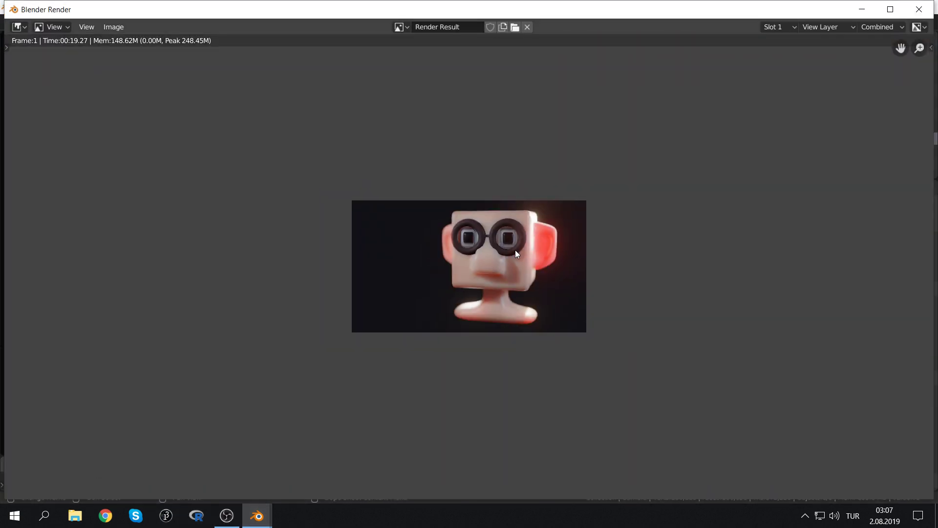
scroll(510, 246, "up", 4)
scroll(510, 246, "up", 4)
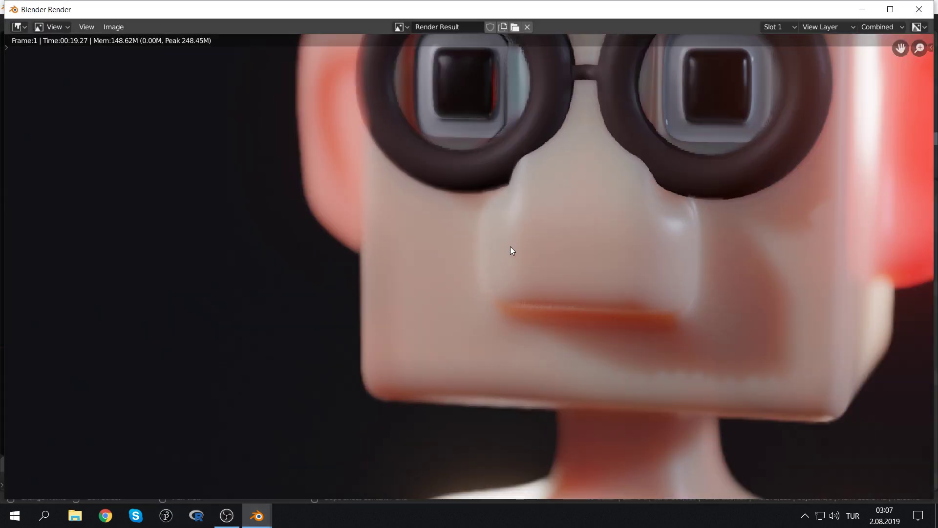
scroll(510, 246, "down", 1)
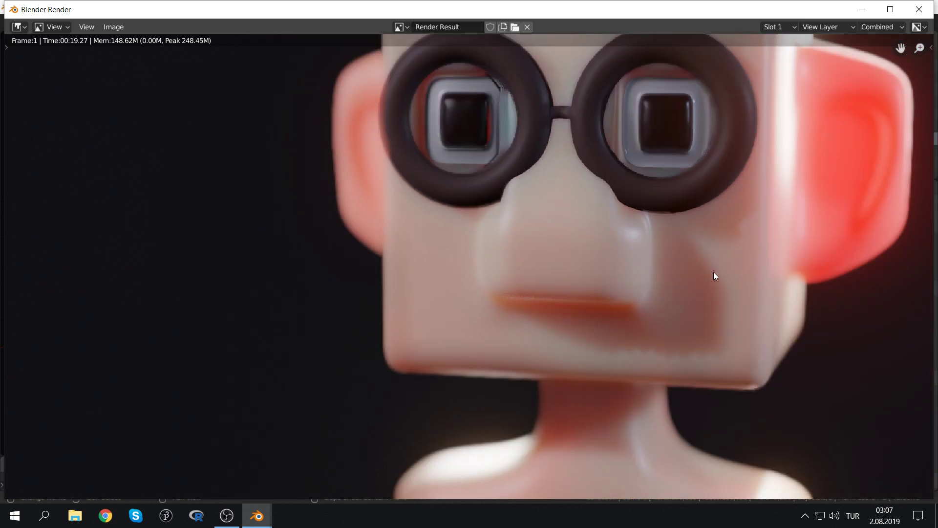
scroll(713, 275, "down", 4)
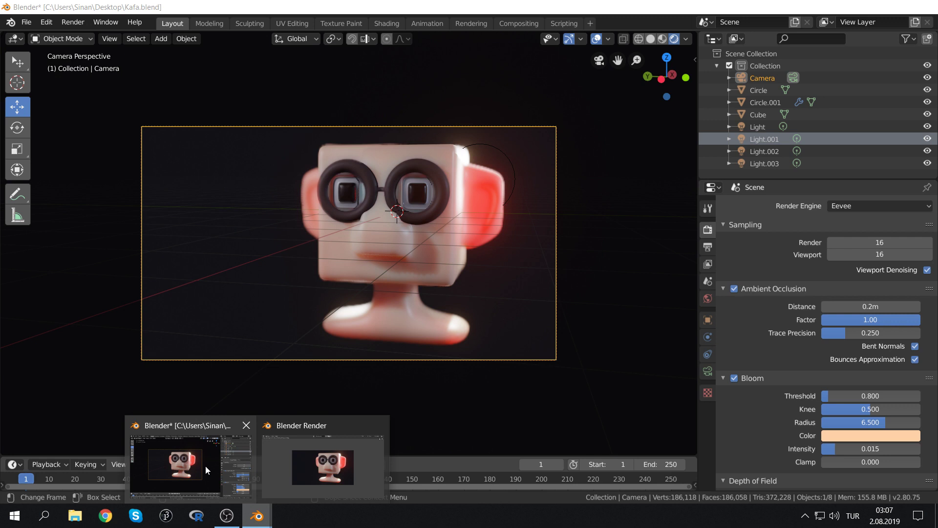
Back in the project, enable Soft Shadows in the Render Properties Shadows panel
left_click(206, 465)
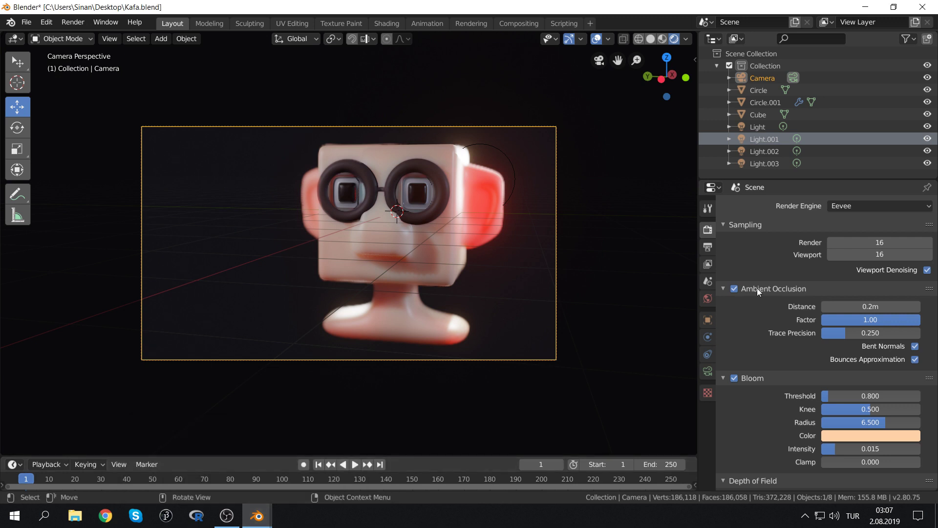
scroll(735, 390, "down", 5)
scroll(764, 379, "down", 3)
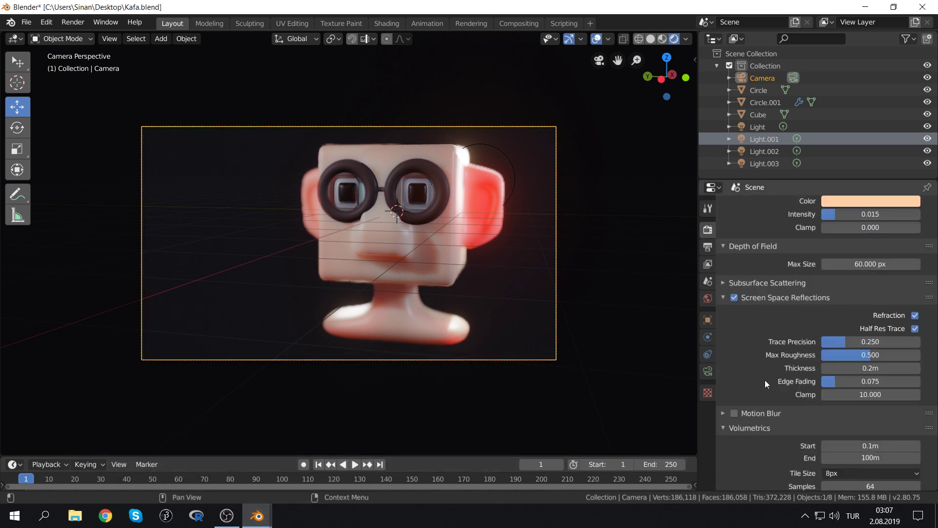
scroll(848, 358, "down", 2)
scroll(849, 359, "down", 9)
scroll(869, 401, "down", 2)
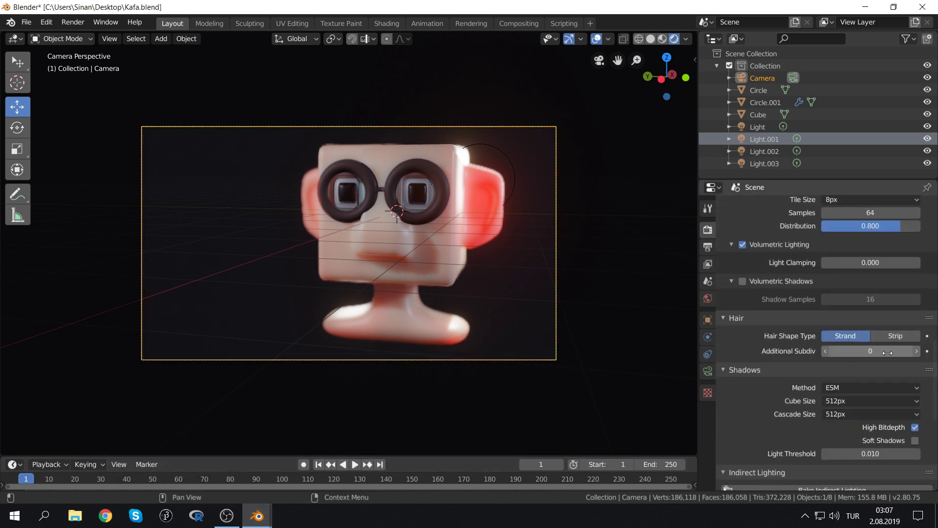
left_click(898, 439)
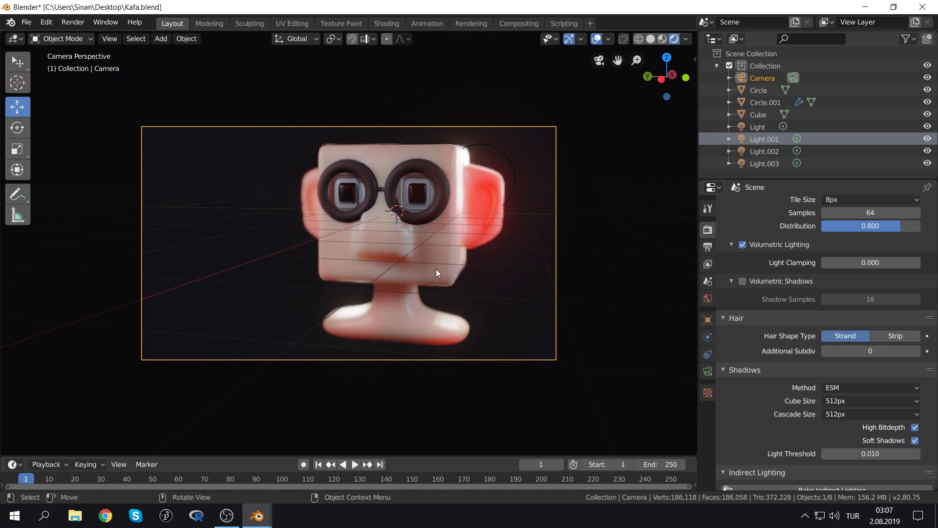
Set the render samples to 64 and render the frame again
scroll(449, 274, "up", 2)
scroll(466, 271, "up", 1)
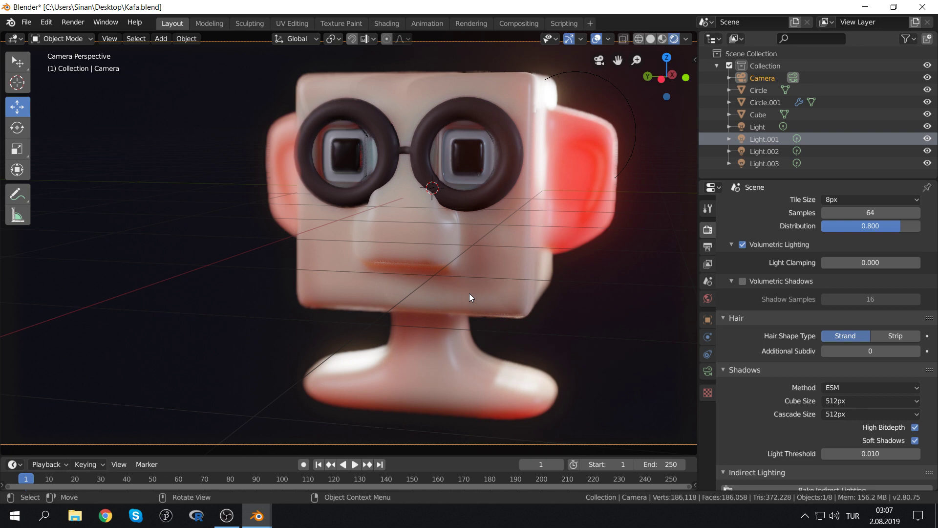
scroll(869, 236, "up", 15)
scroll(836, 223, "up", 5)
left_click(878, 243)
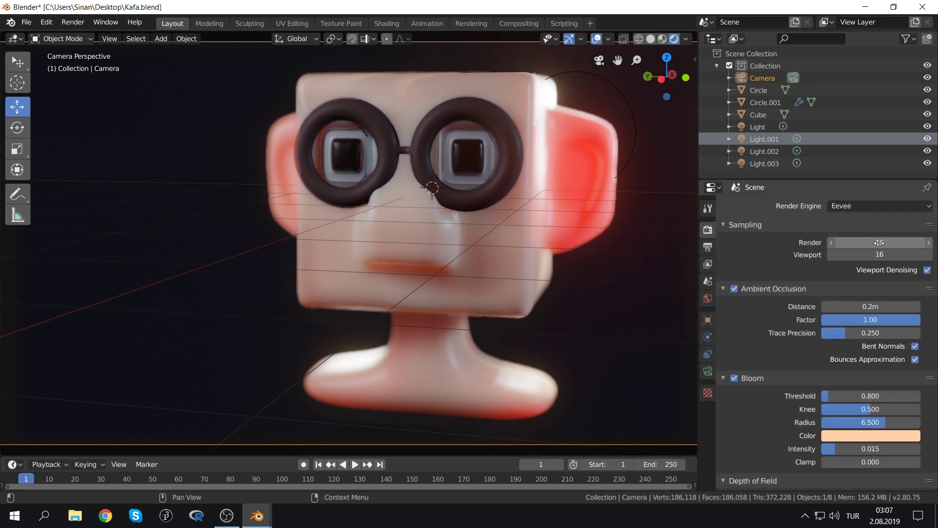
type("64")
key("Return")
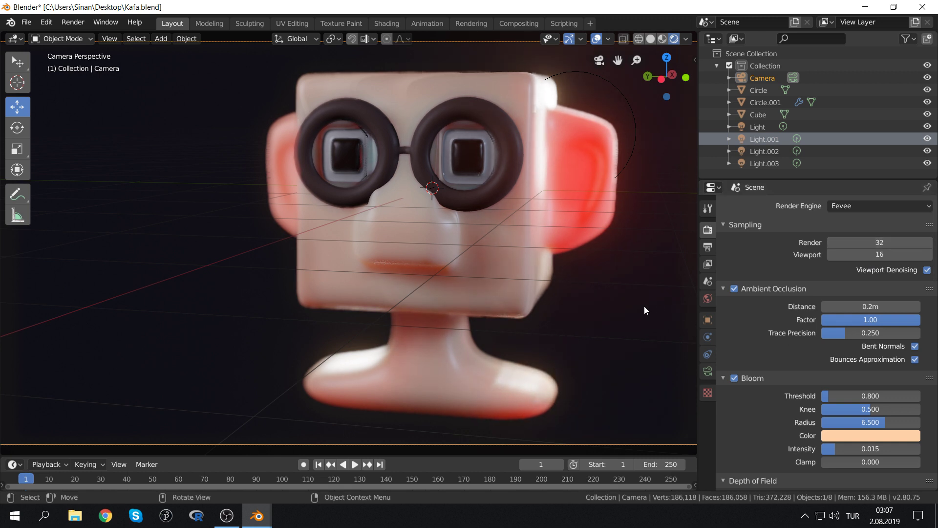
key("F12")
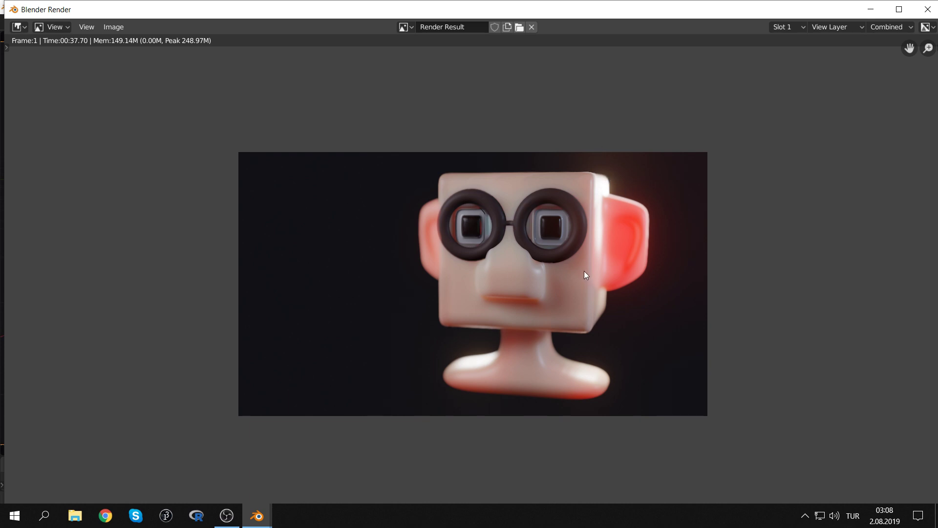
Zoom in and out on the finished 37.70-second soft-shadow render, then bring OBS Studio to the front
scroll(584, 271, "up", 5)
scroll(603, 274, "down", 2)
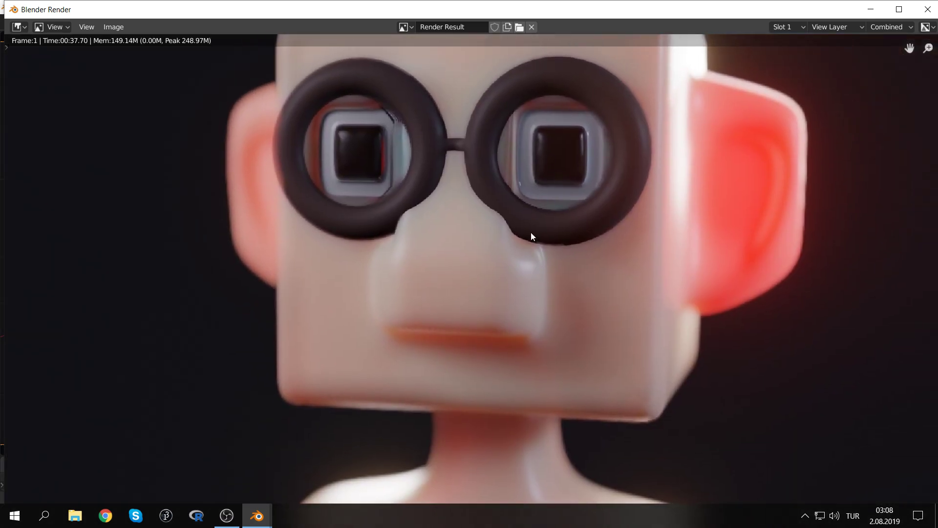
scroll(532, 235, "up", 3)
scroll(492, 450, "down", 6)
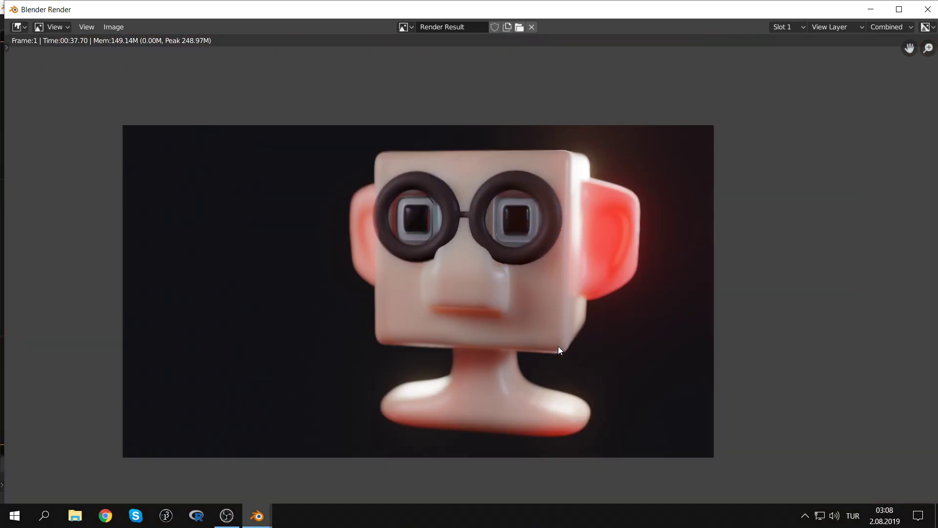
scroll(558, 346, "down", 5)
scroll(520, 327, "up", 7)
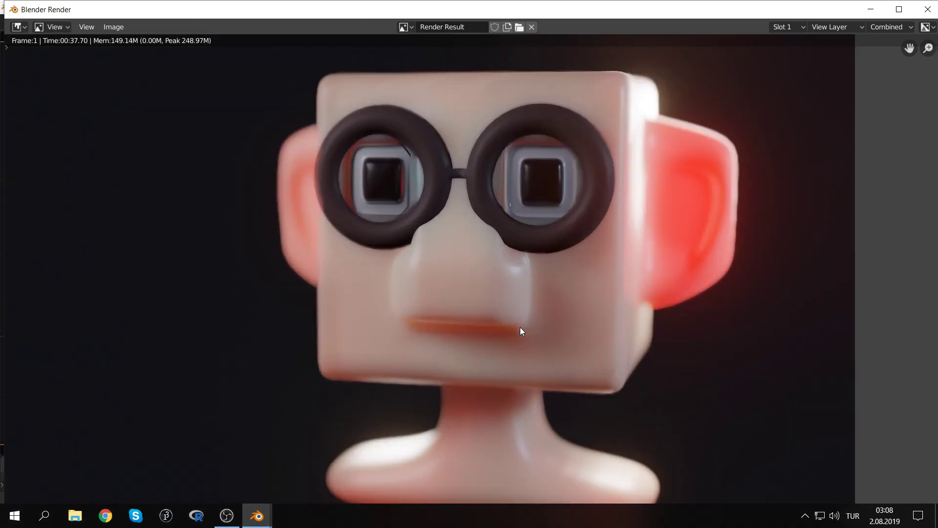
scroll(520, 327, "down", 1)
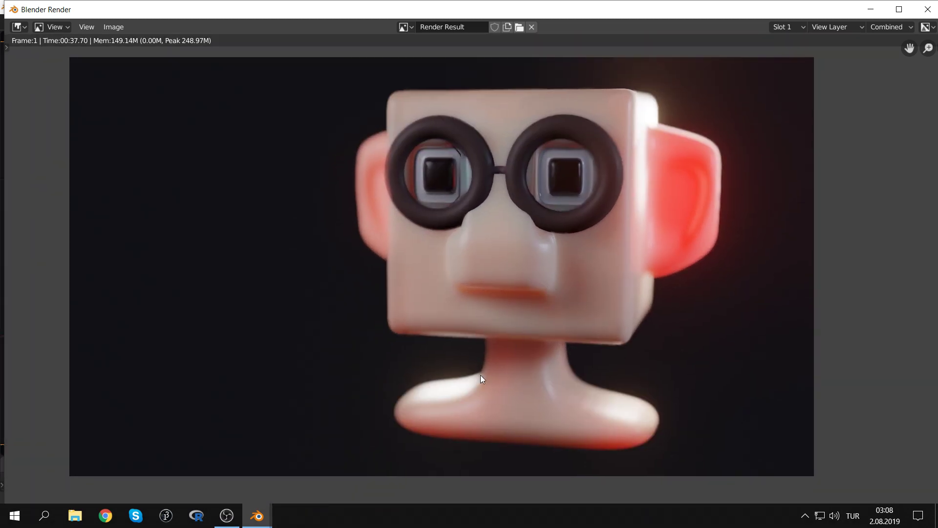
left_click(227, 516)
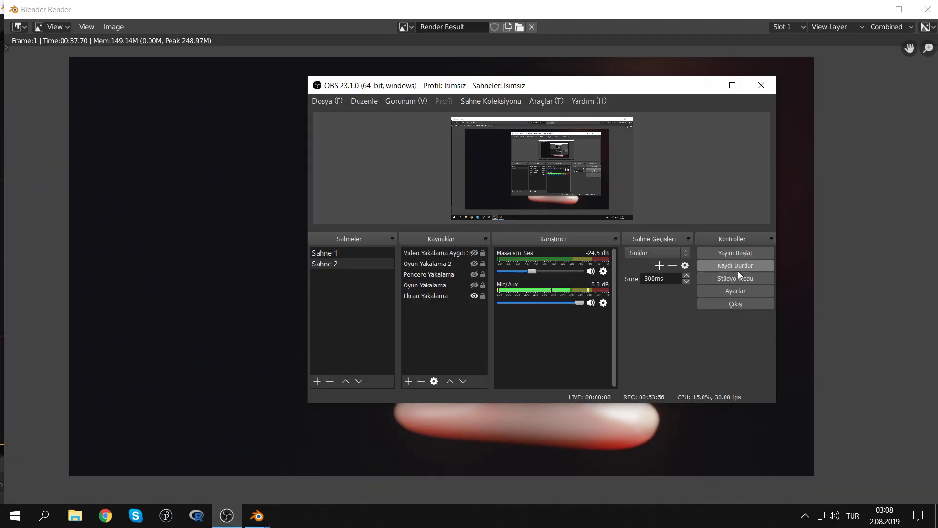